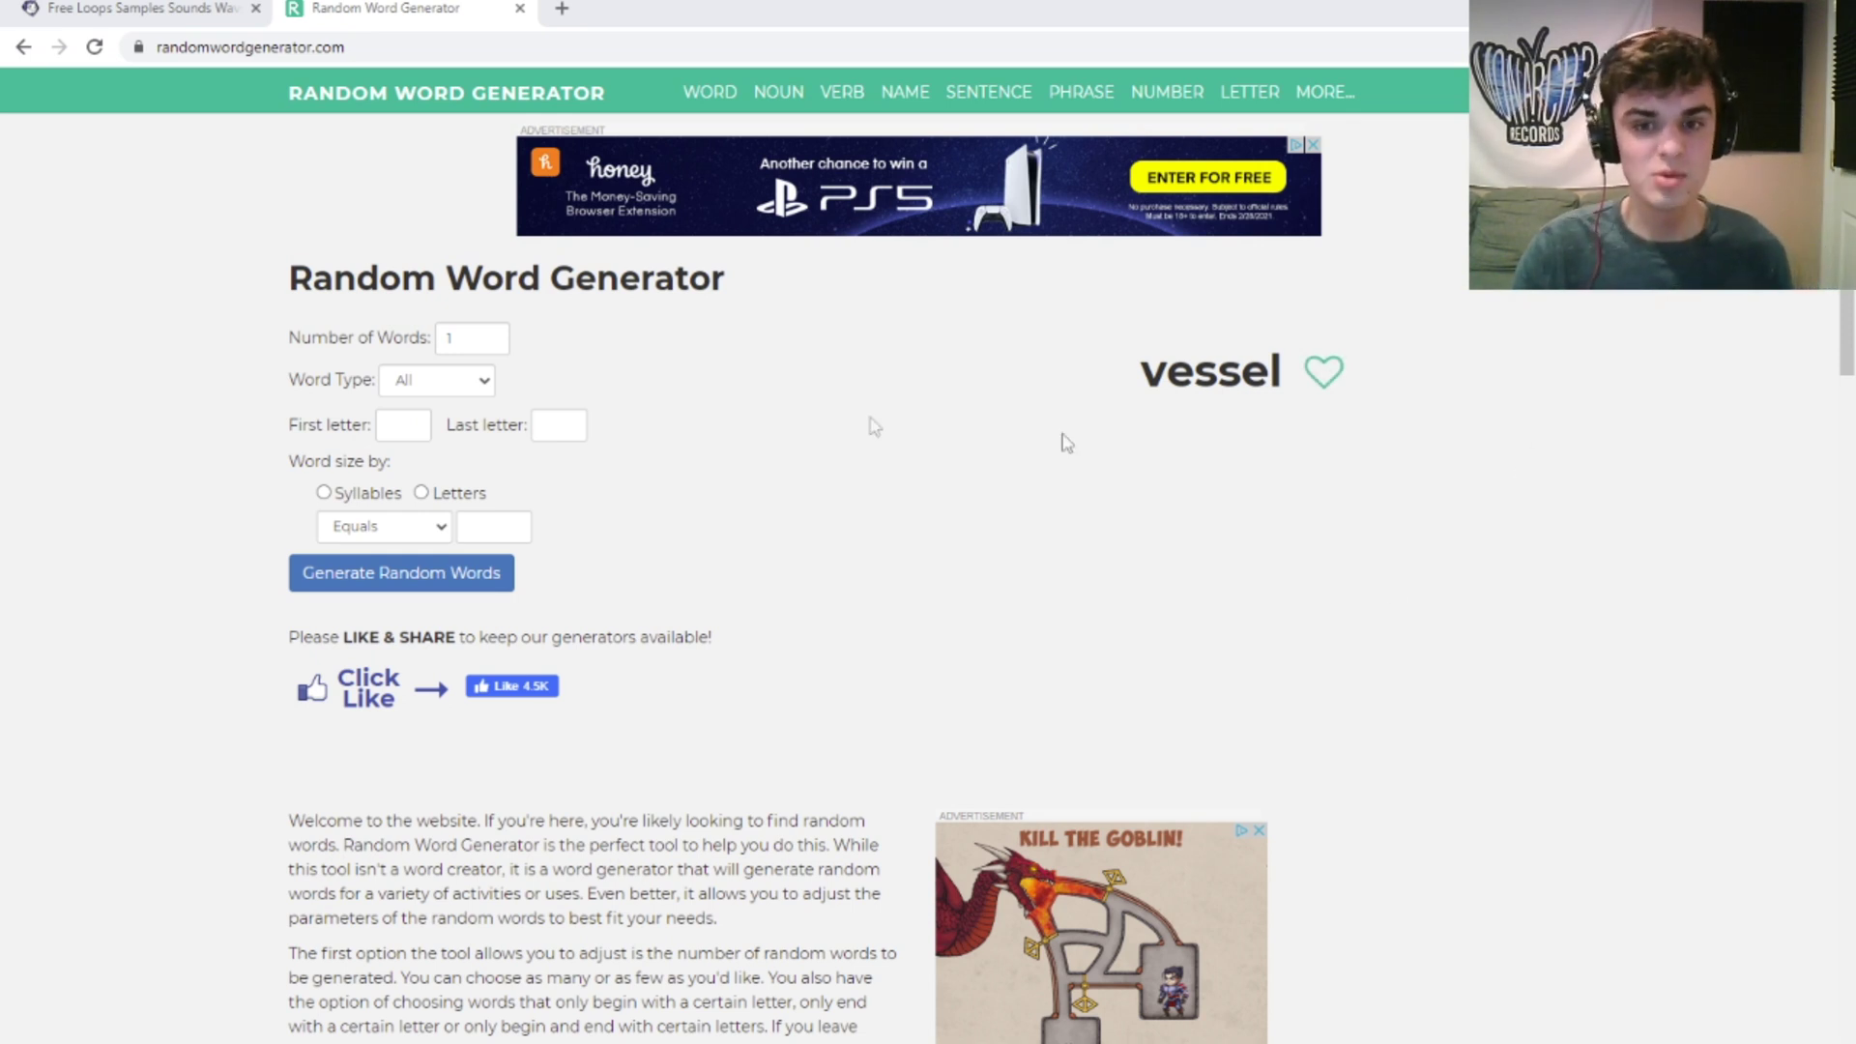
Step: Generate one new random word of any type with the Random Word Generator
left_click(136, 10)
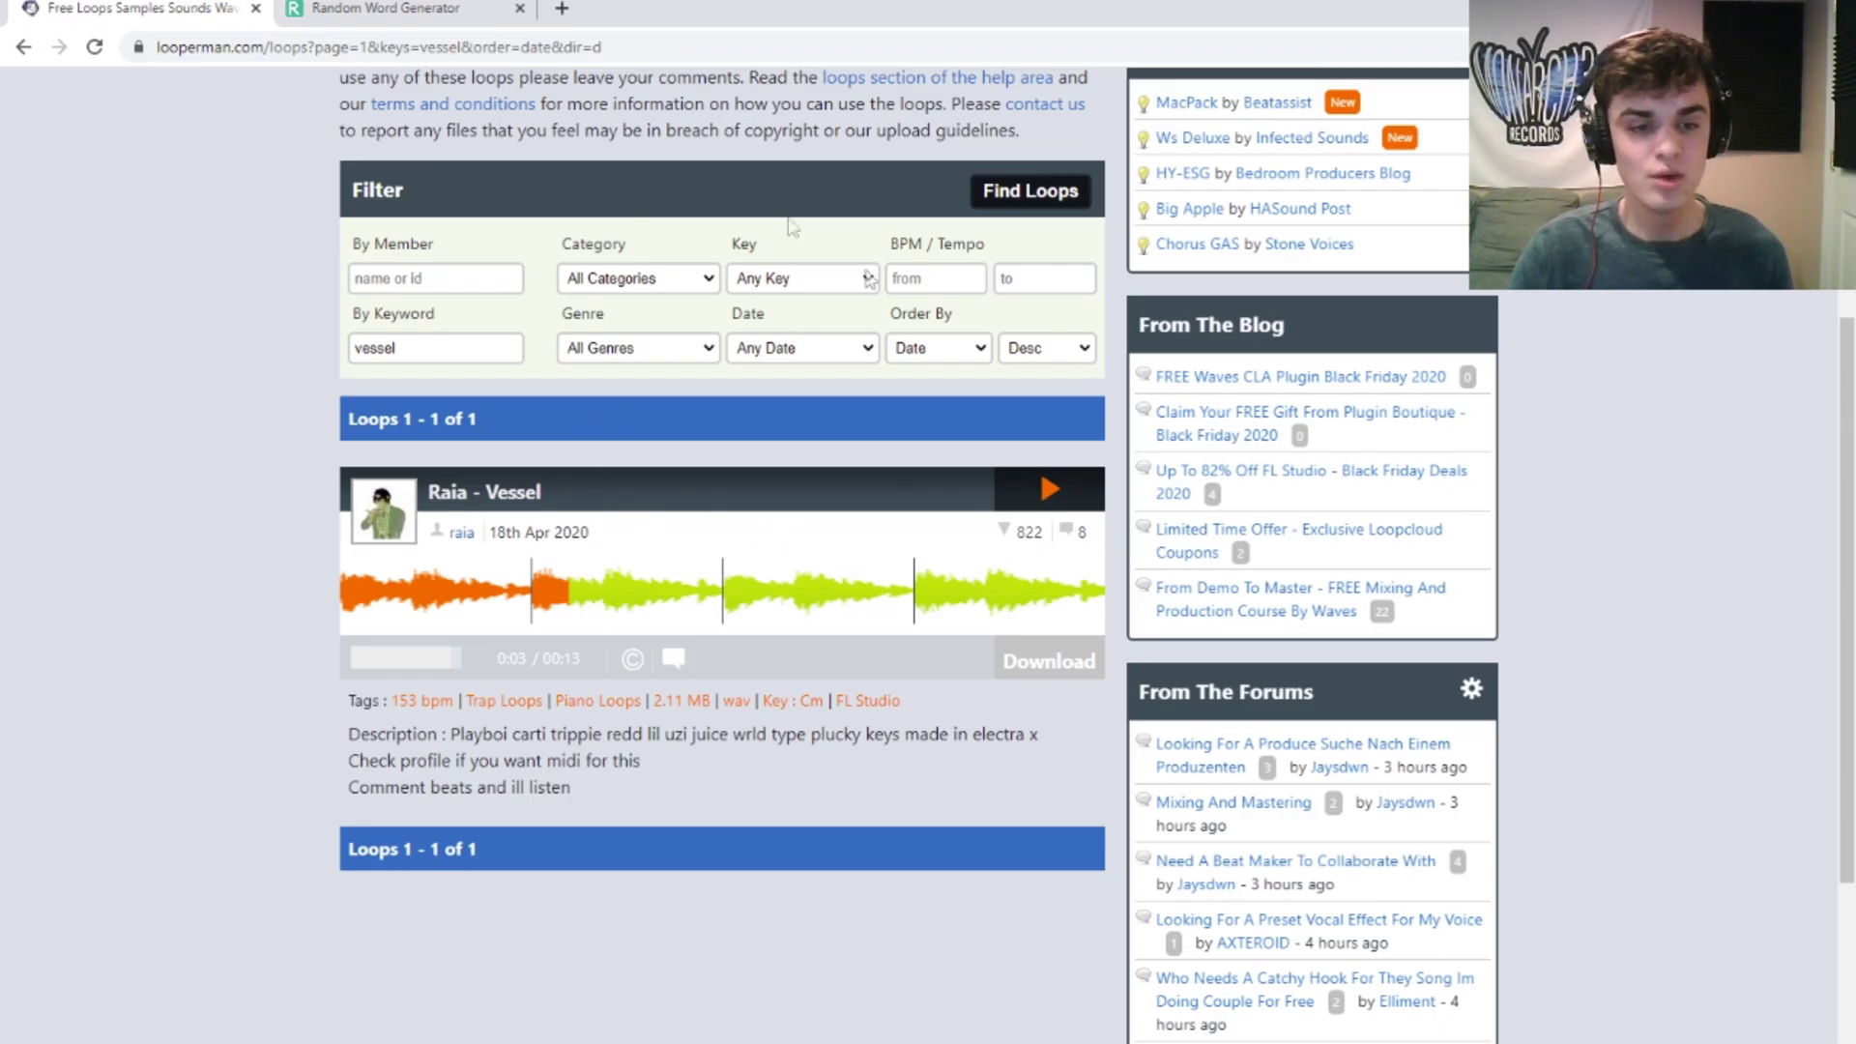
left_click(401, 11)
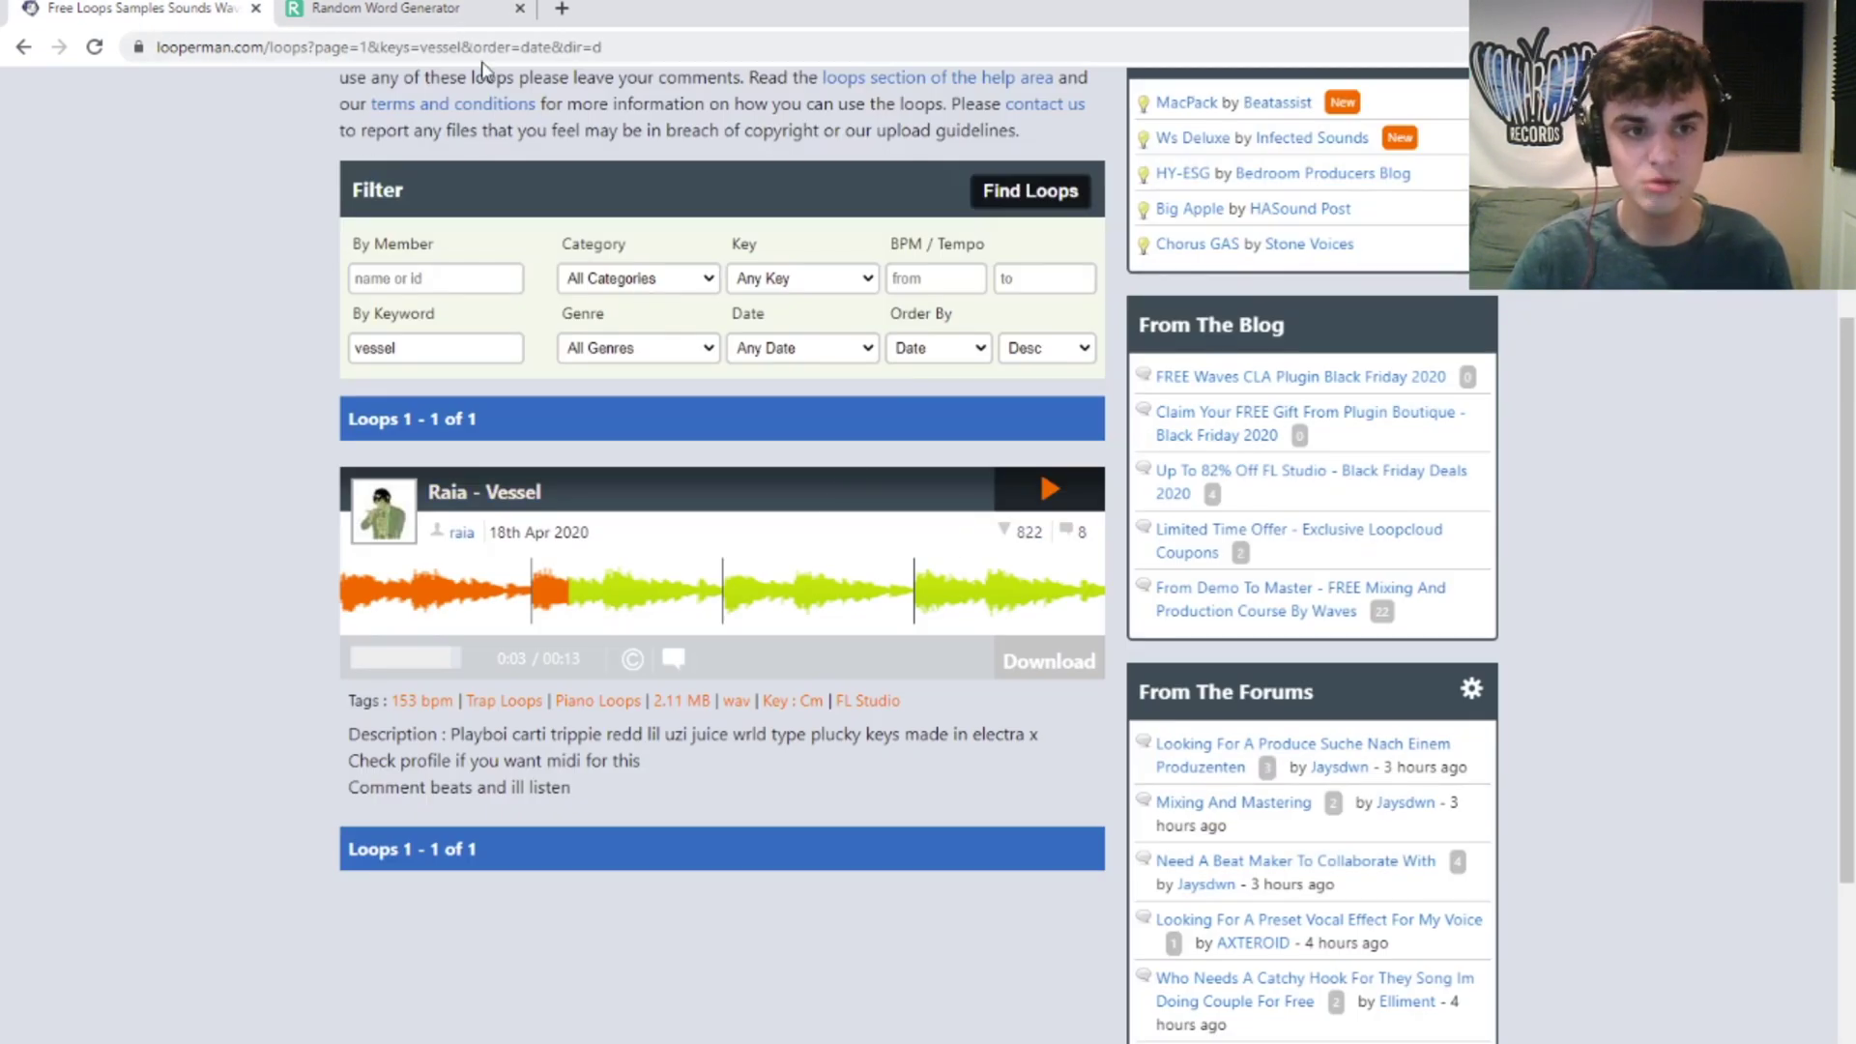
left_click(447, 25)
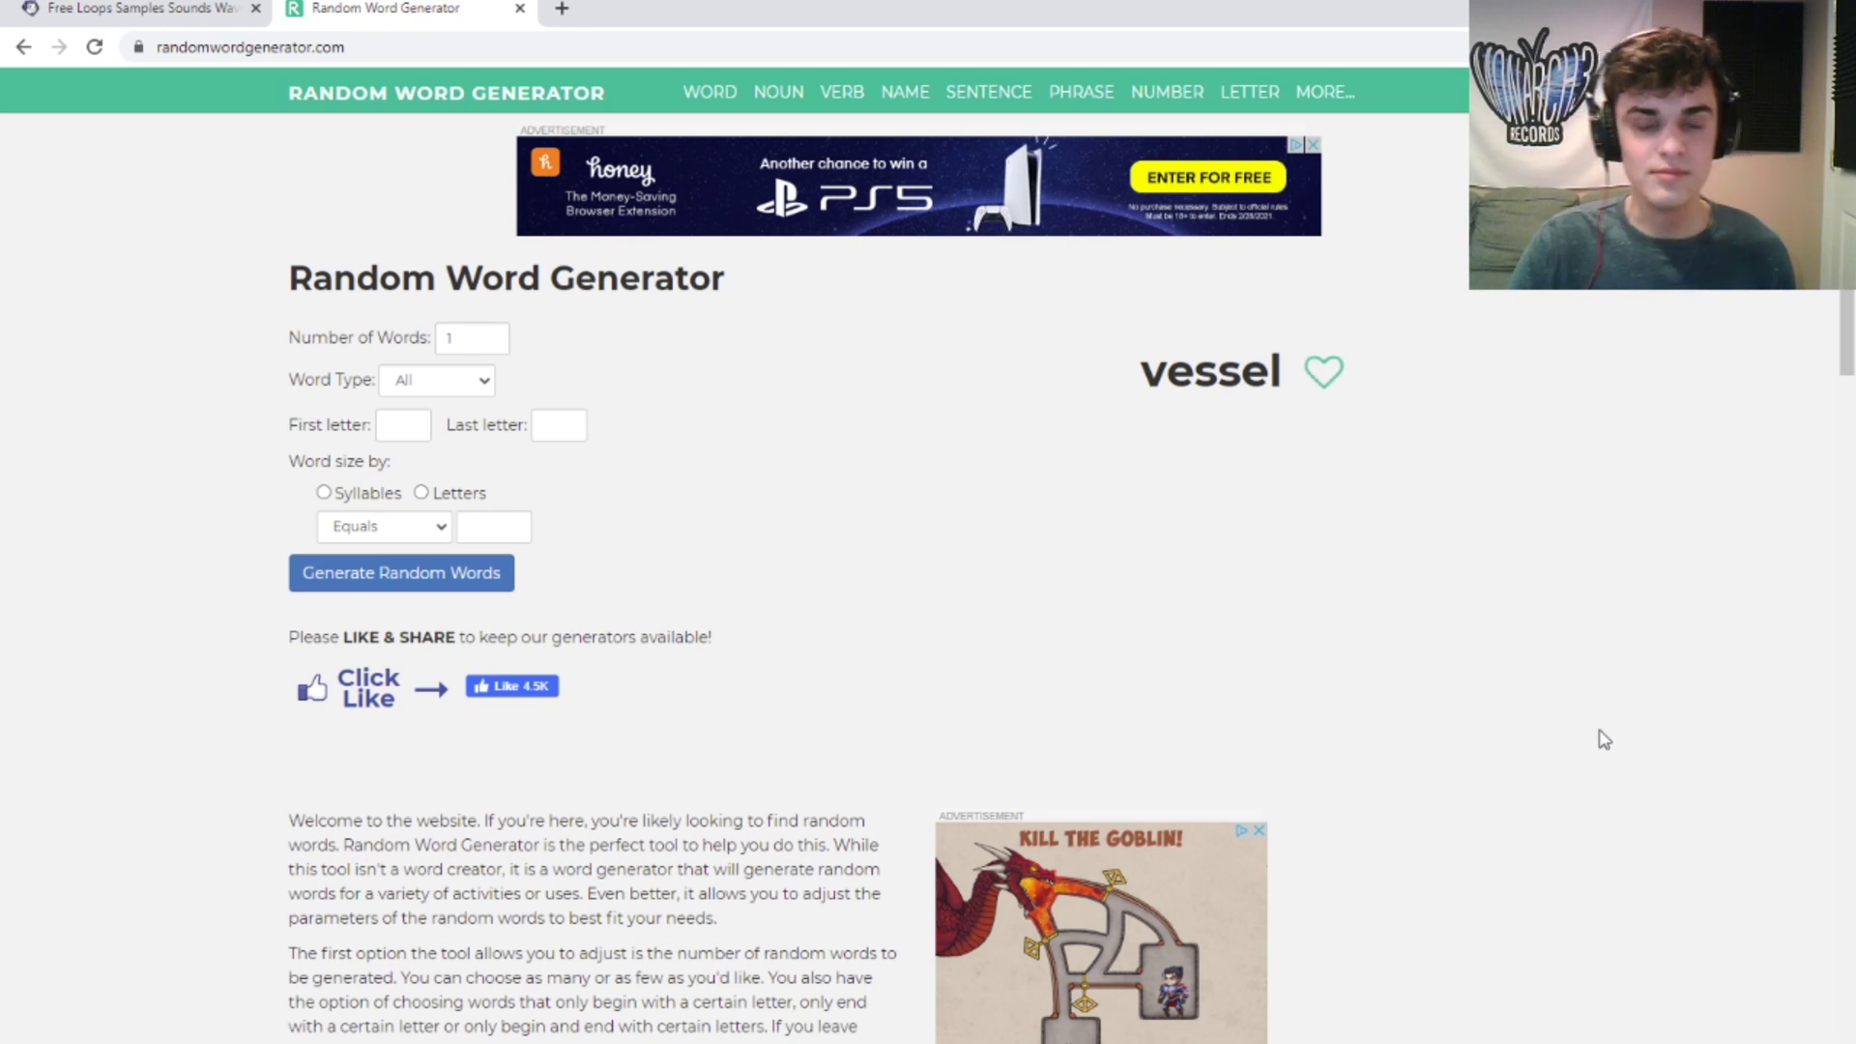
left_click(504, 584)
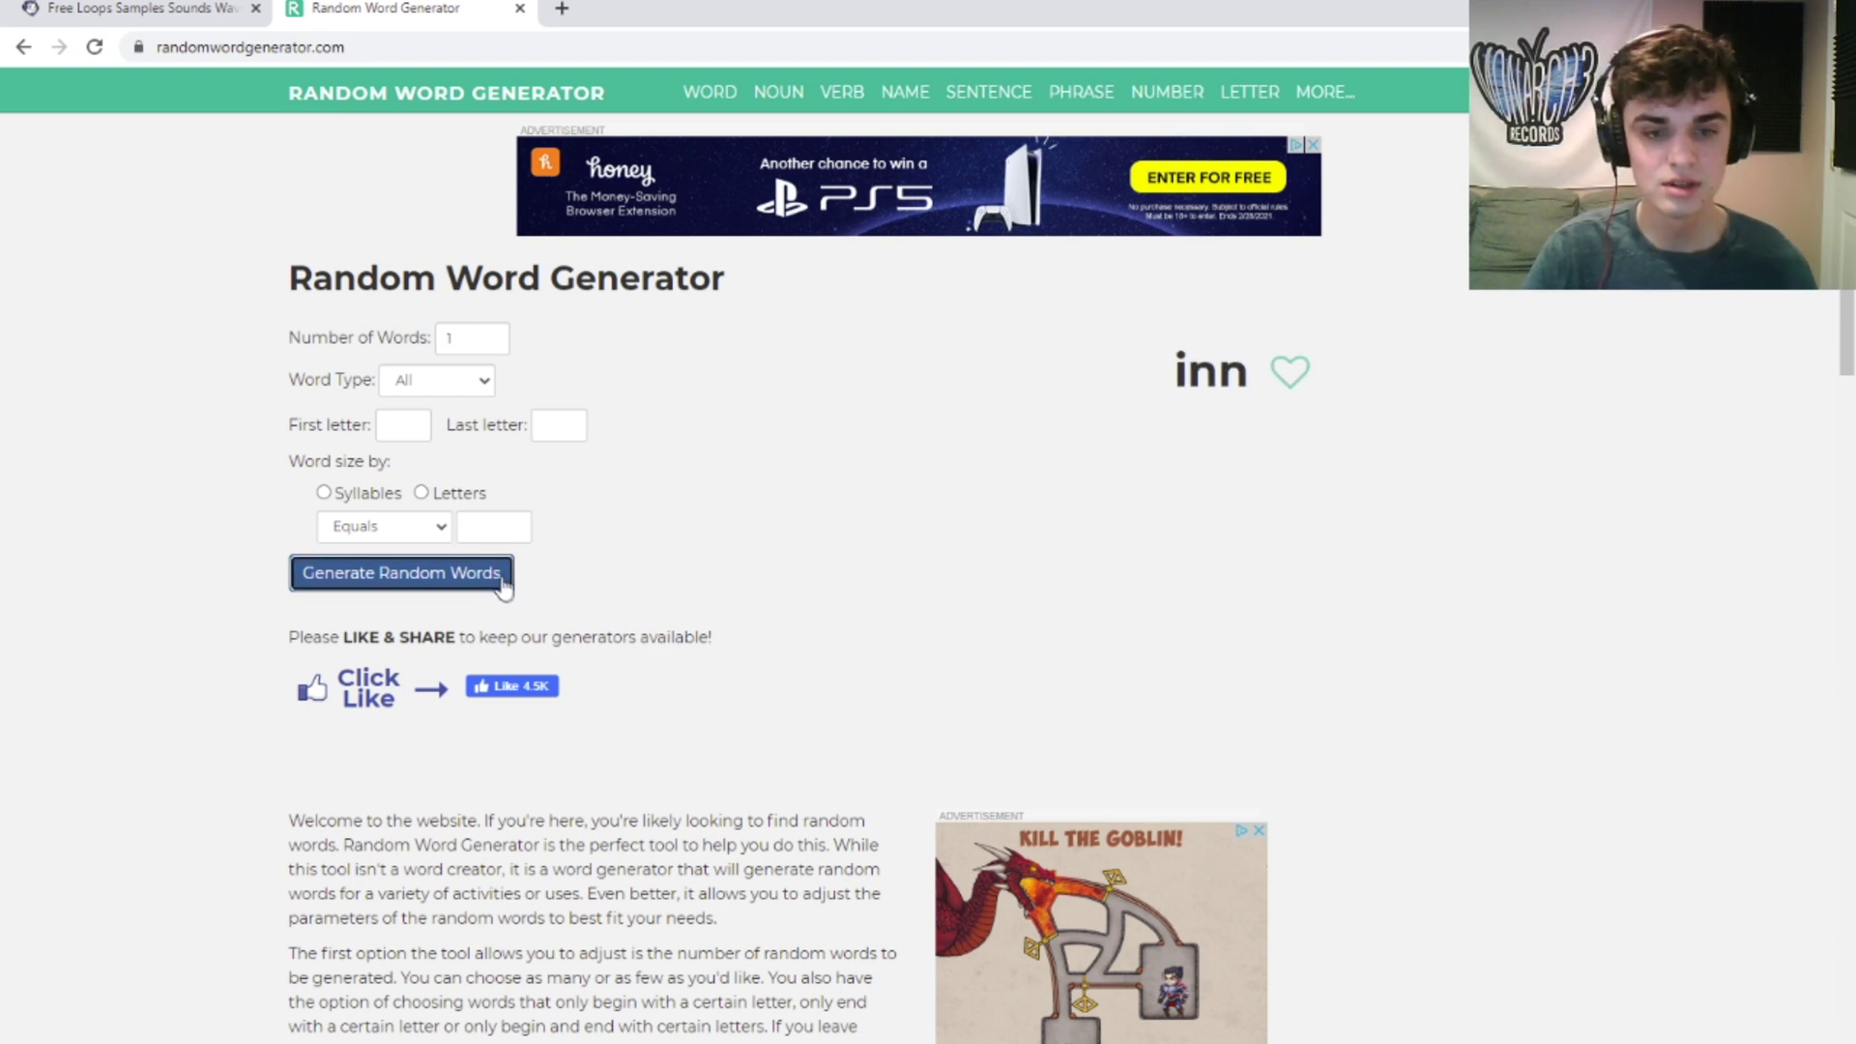
Step: Search the Looperman loops for the keyword "inn" and preview the Silence Inn loop
double_click(1226, 359)
left_click(145, 9)
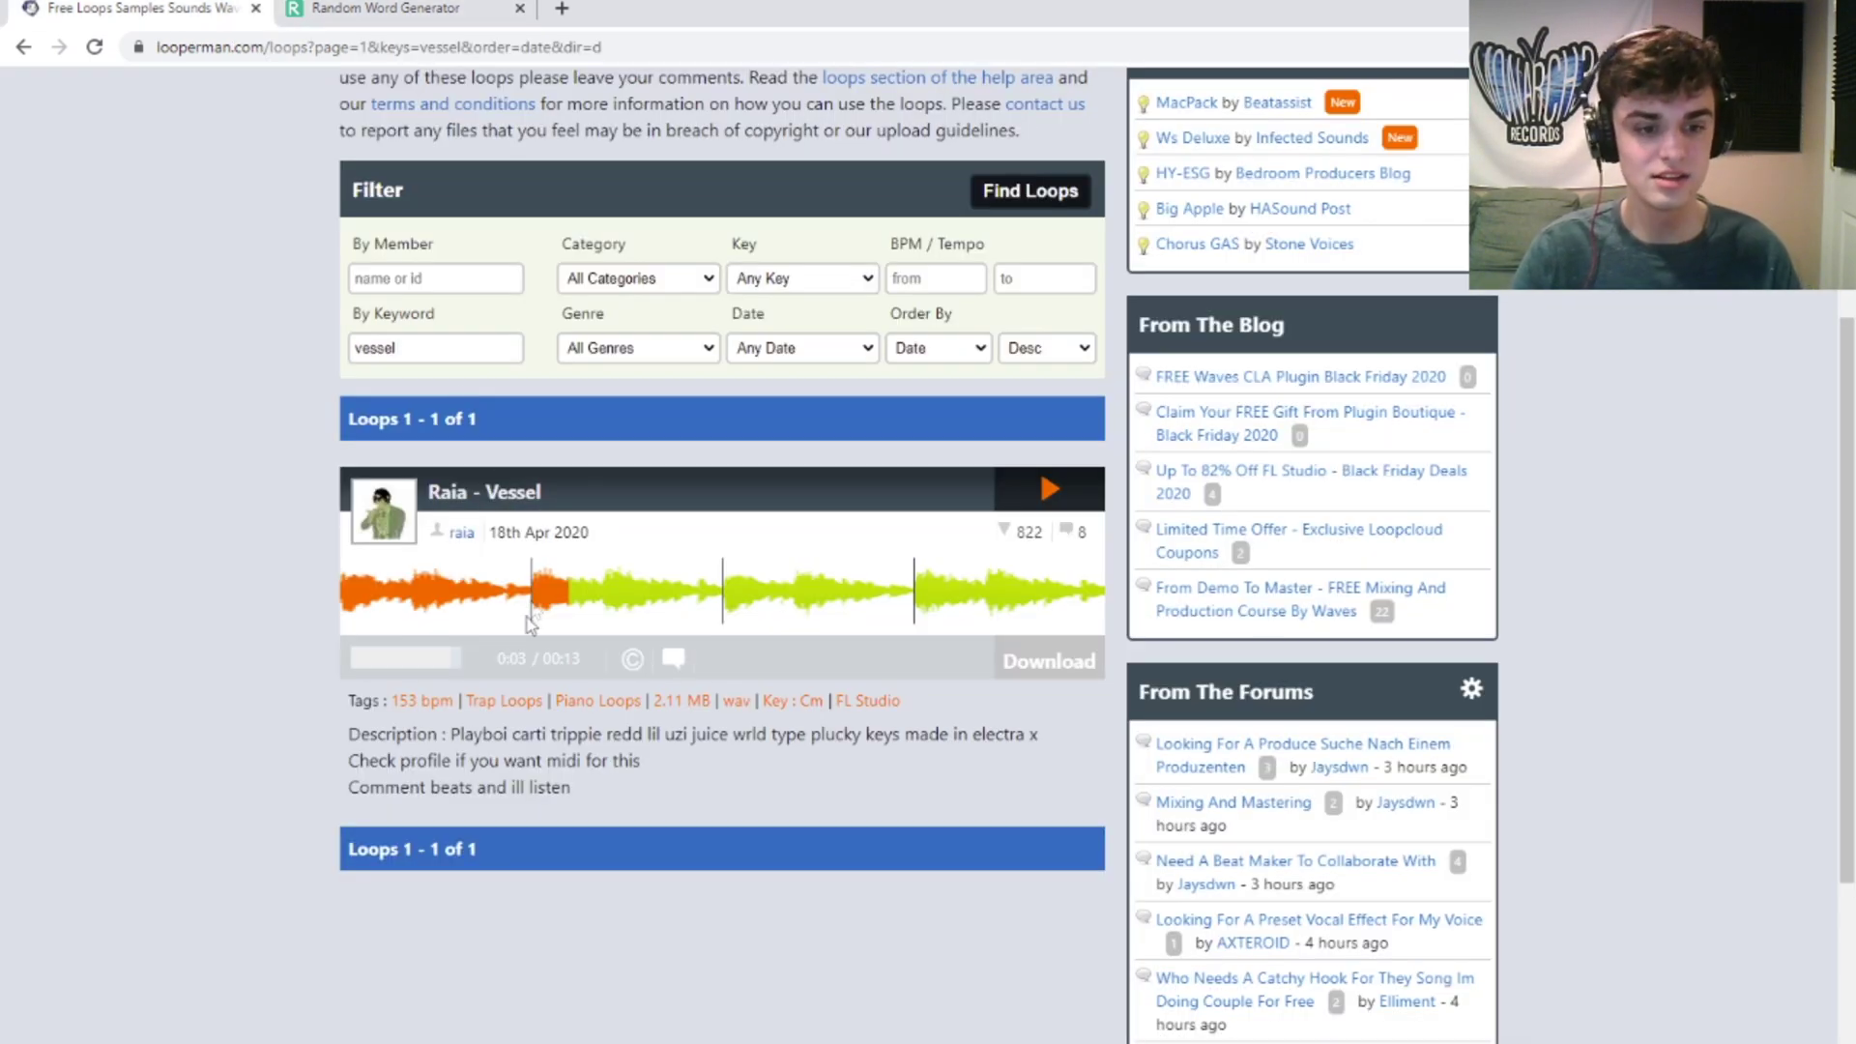
key("Return")
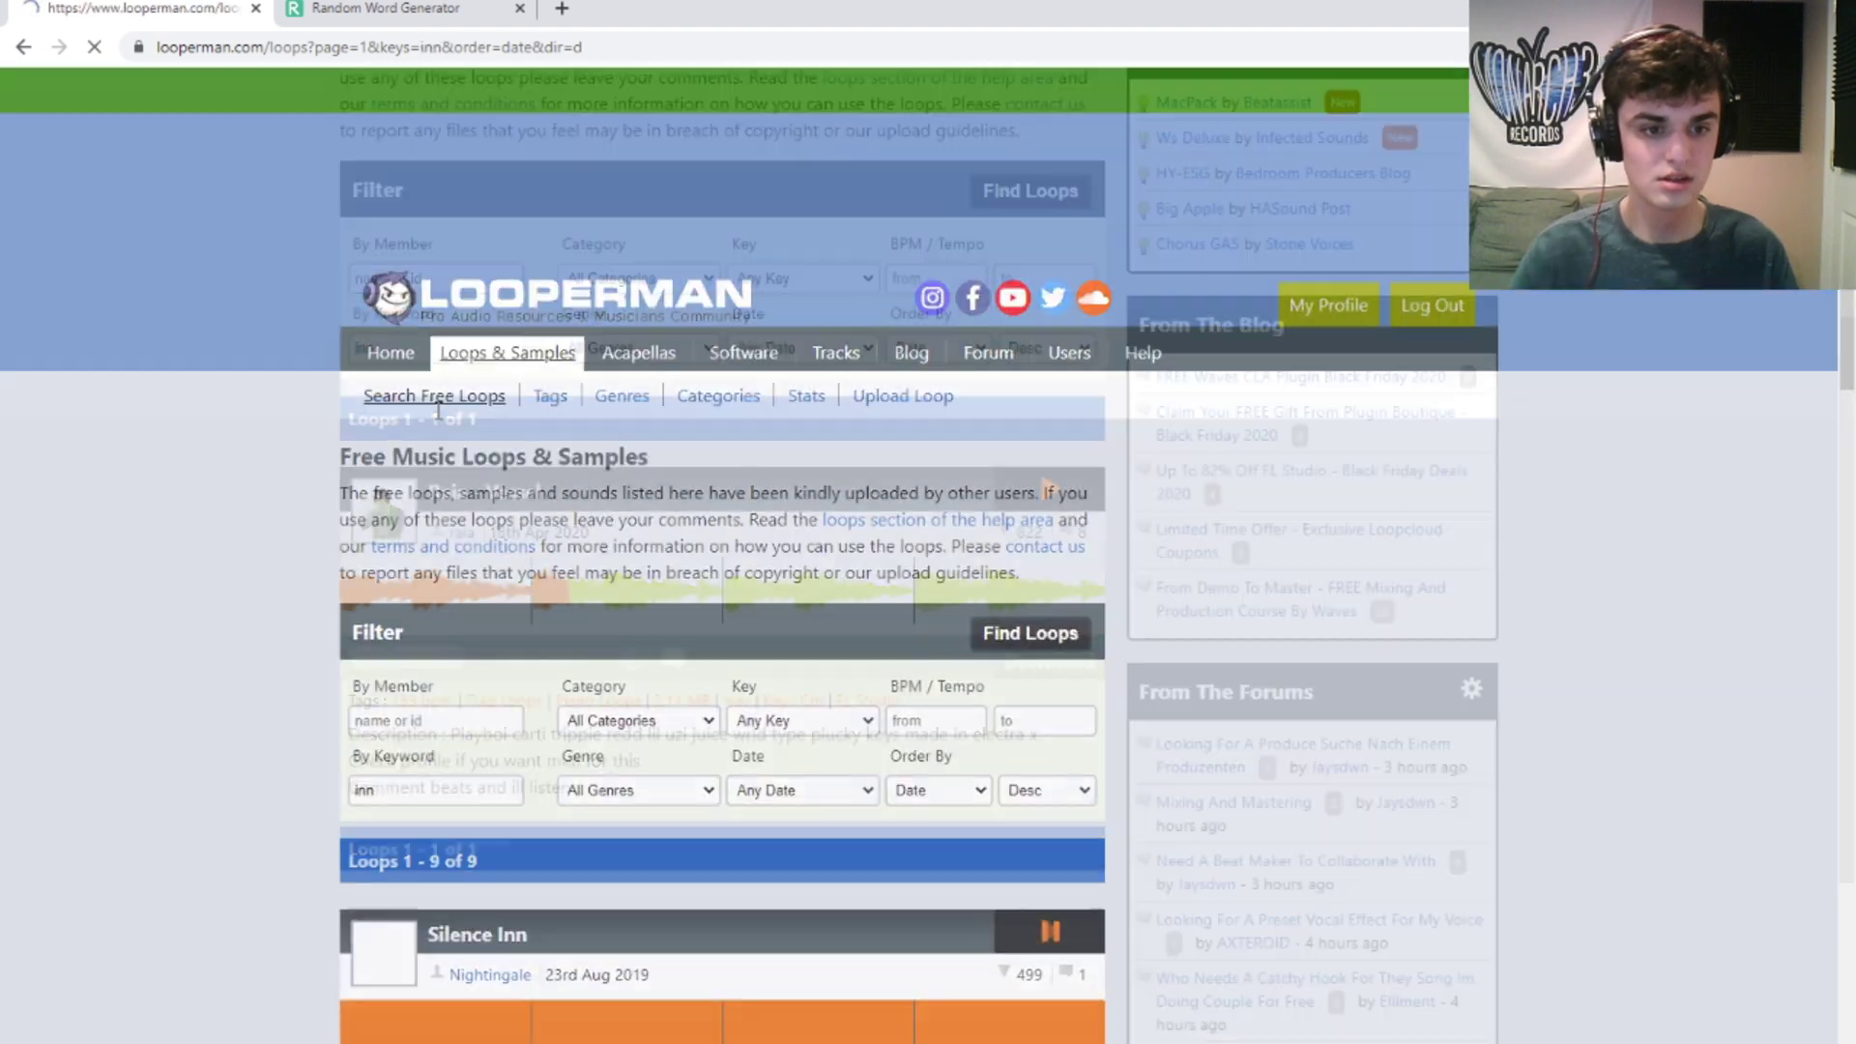
scroll(570, 624, "down", 5)
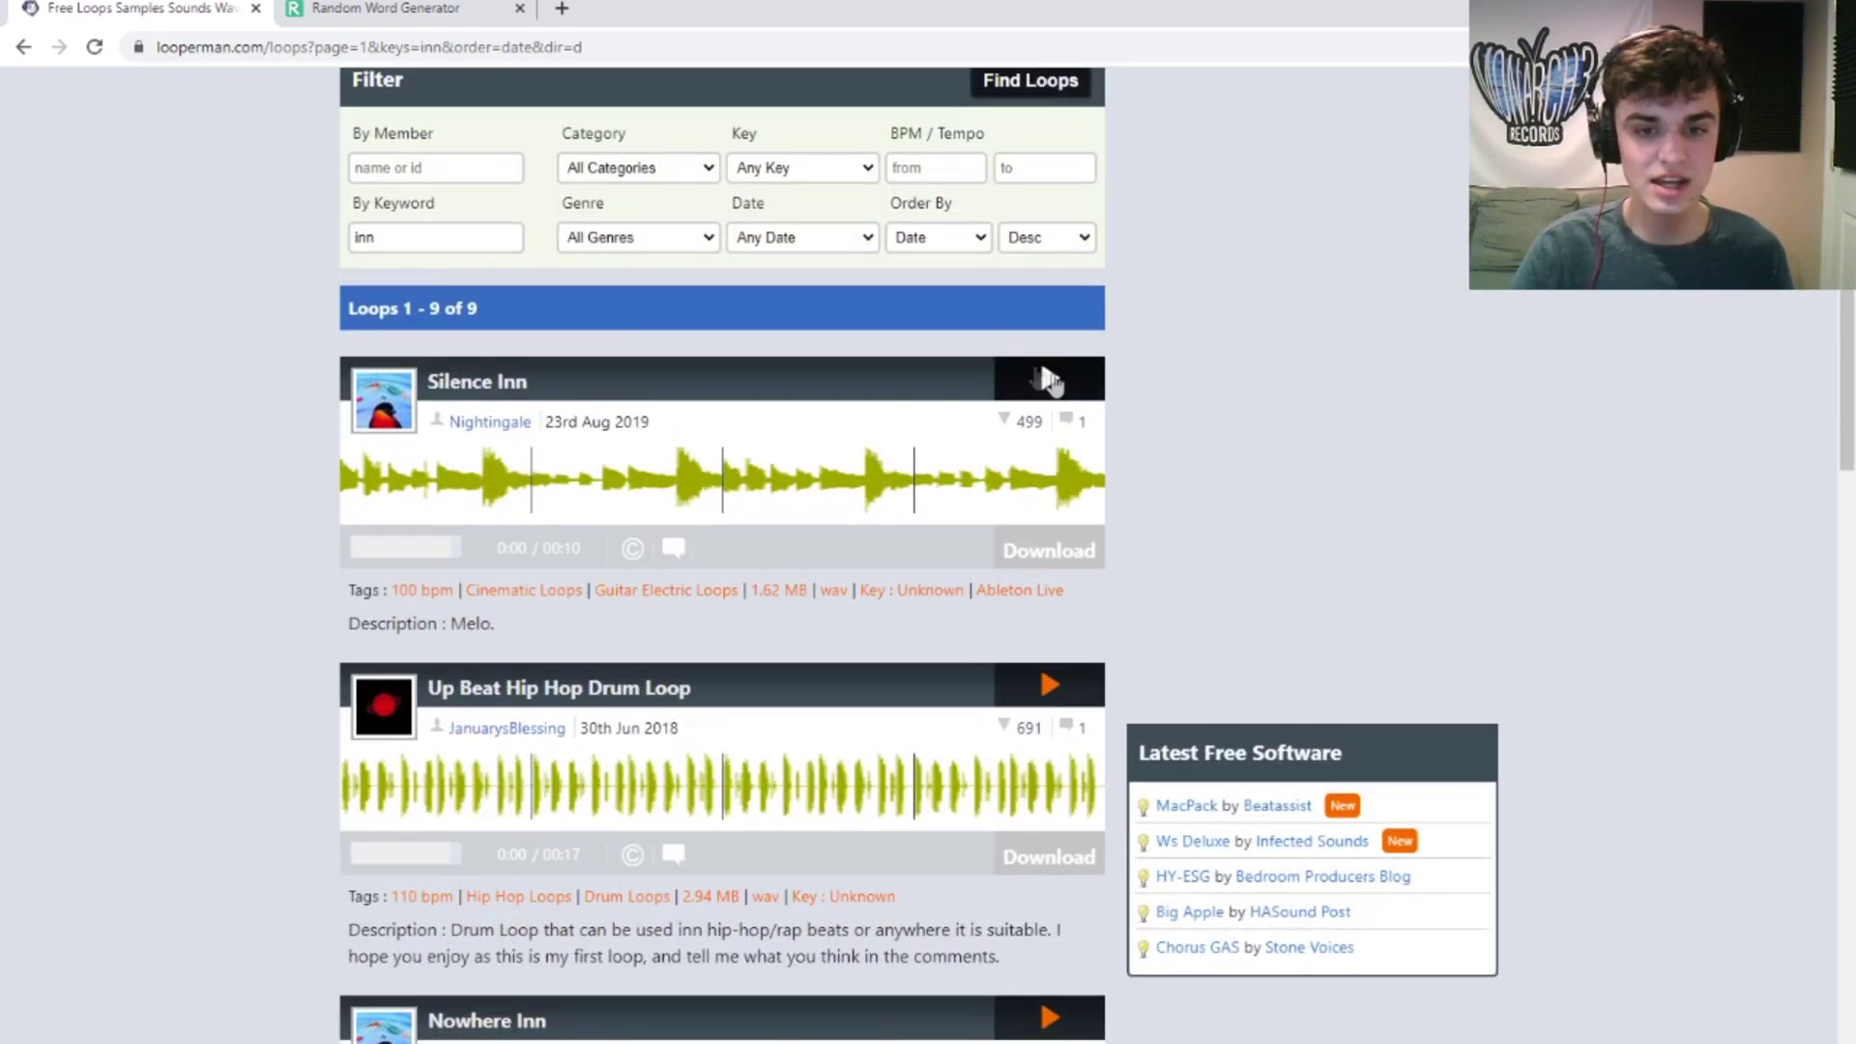
left_click(1054, 380)
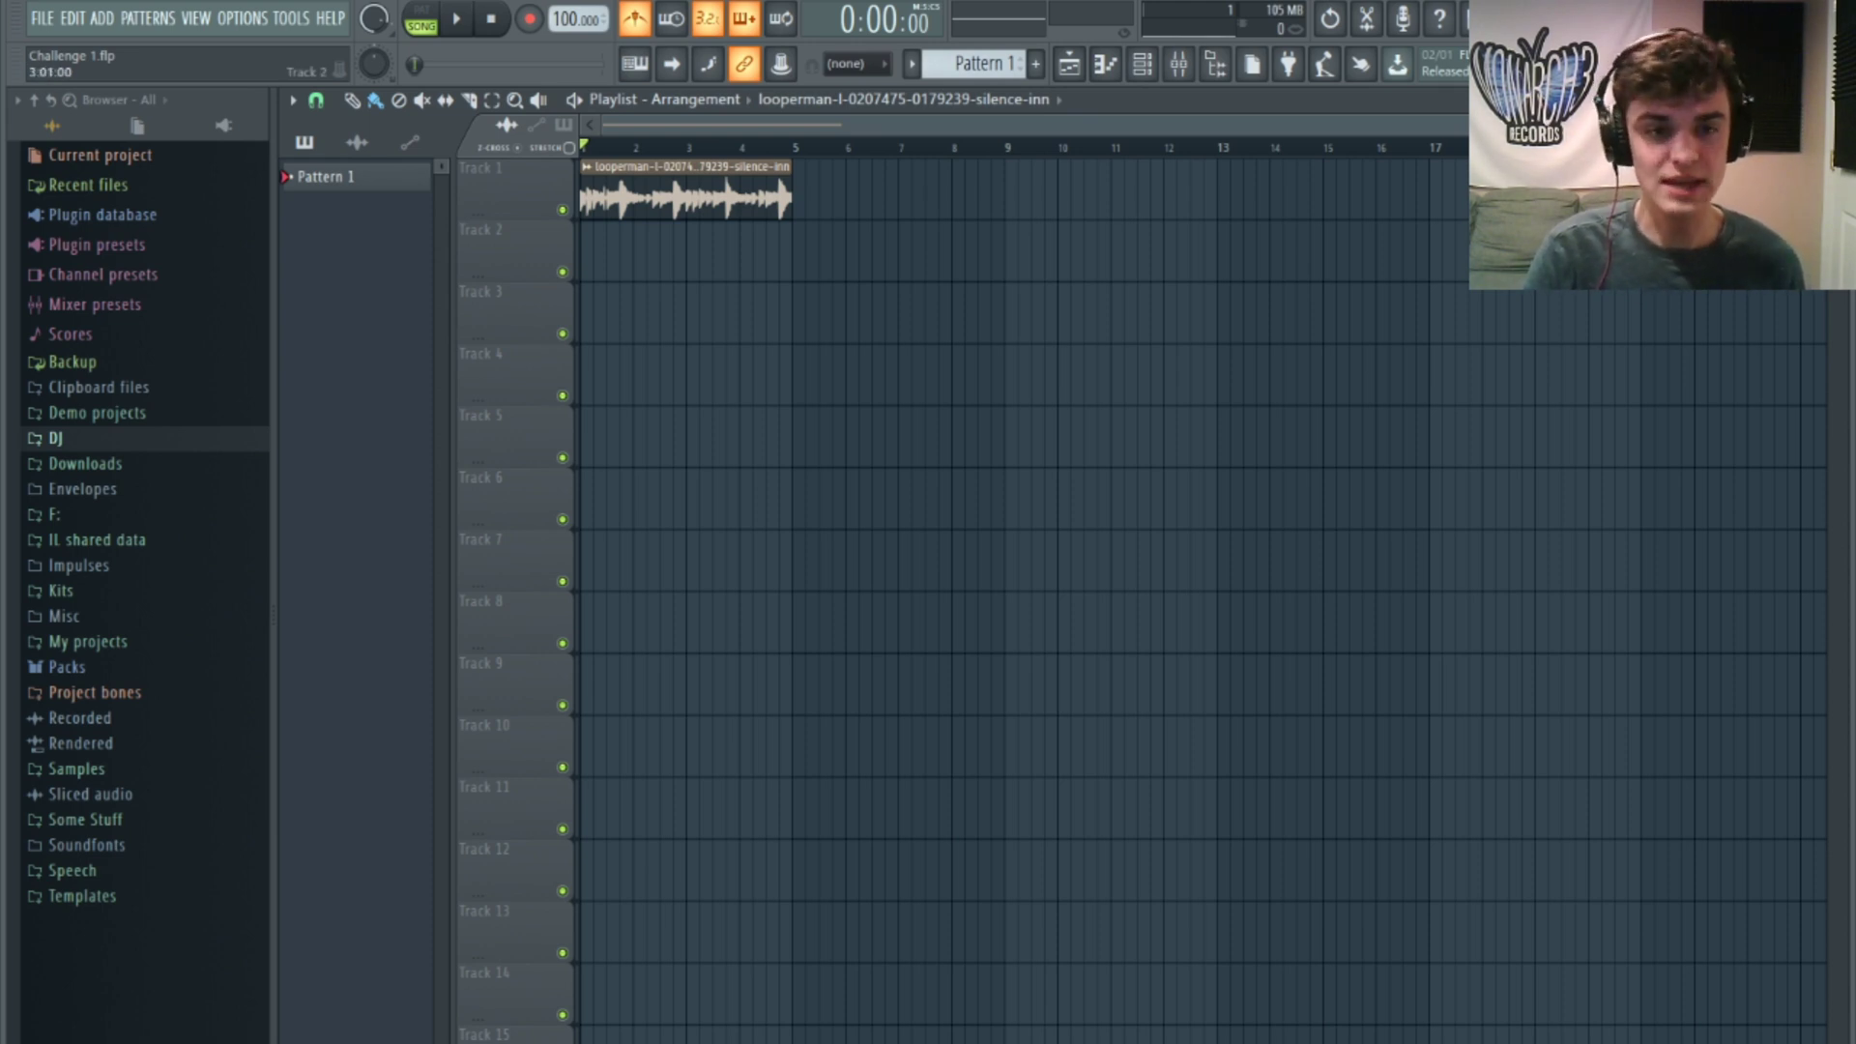
Step: With the metronome off, set the silence-inn sample's time-stretching mode to Stretch and the project tempo to 141 BPM
left_click(635, 19)
double_click(655, 168)
left_click(1003, 497)
left_click(1007, 563)
left_click(1073, 375)
left_click_drag(570, 19, 571, 4)
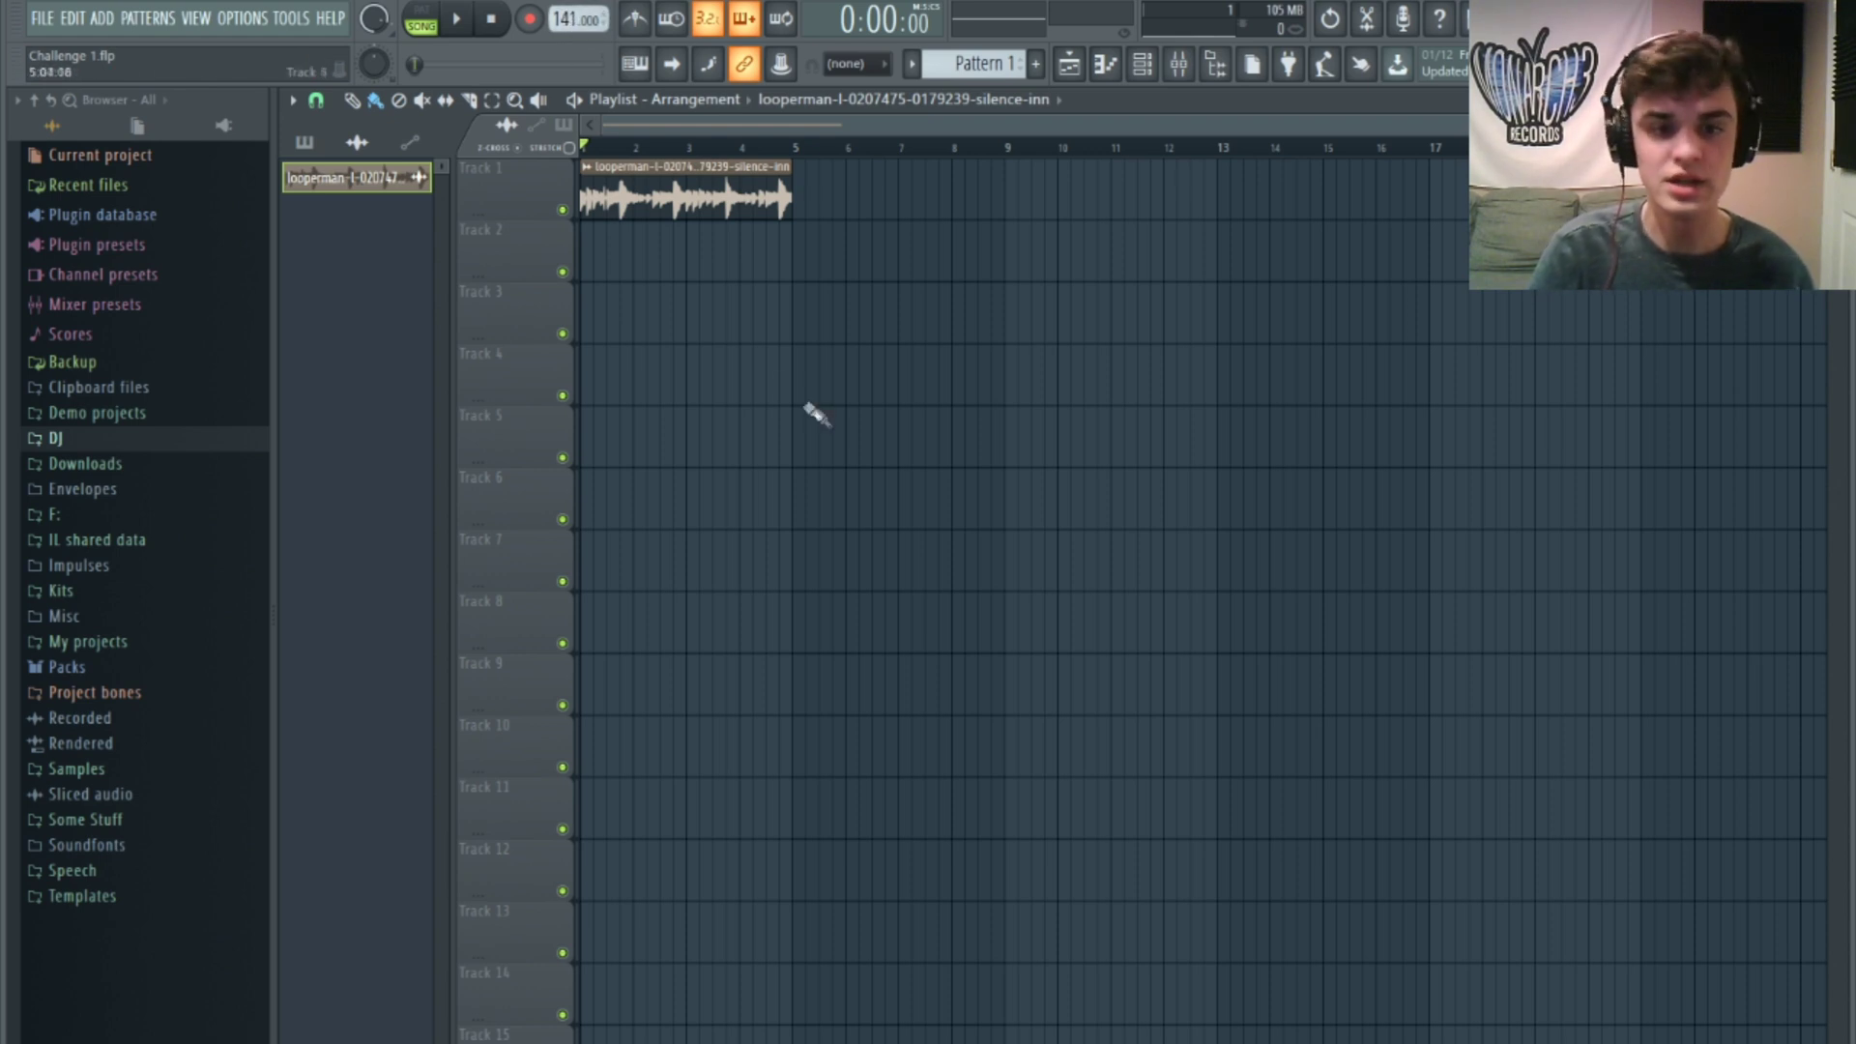
Step: Adjust the silence-inn sample's pitch and channel volume while the loop plays
key("space")
double_click(717, 190)
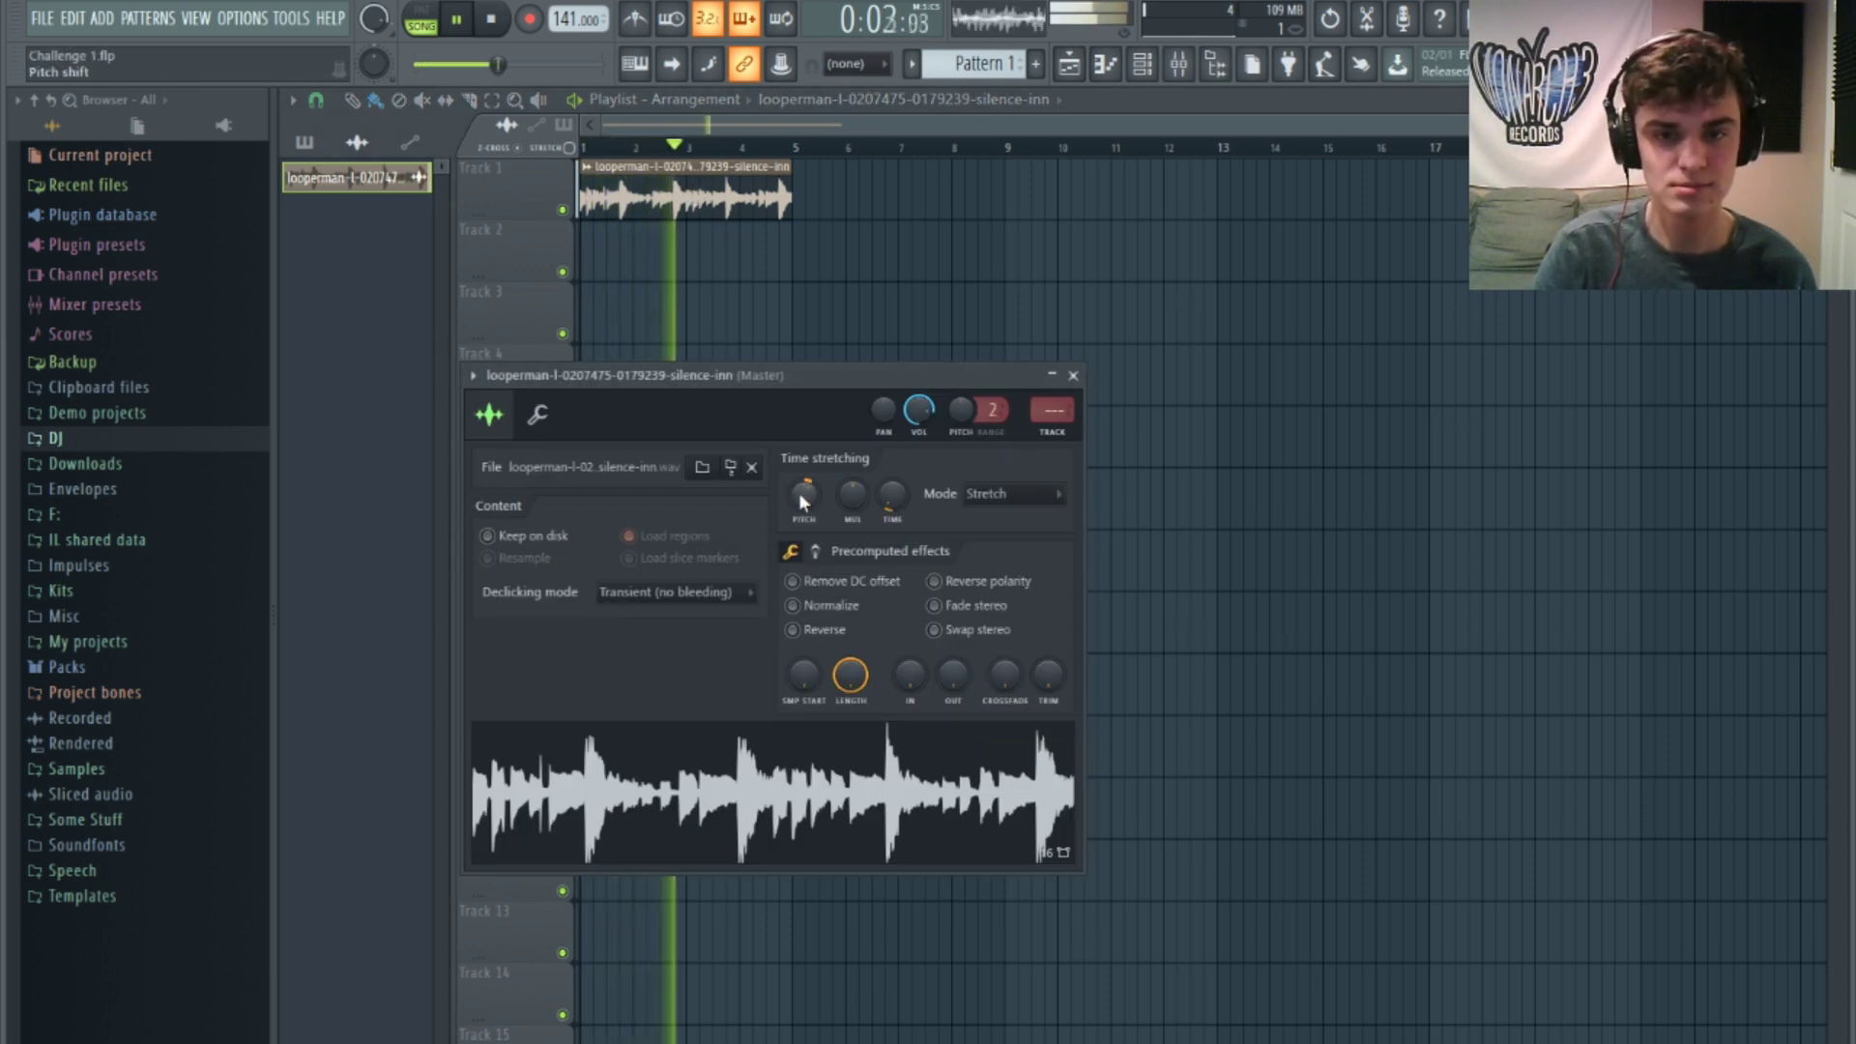
mouse_move(919, 410)
left_mouse_down()
mouse_move(918, 439)
mouse_move(925, 410)
left_mouse_up()
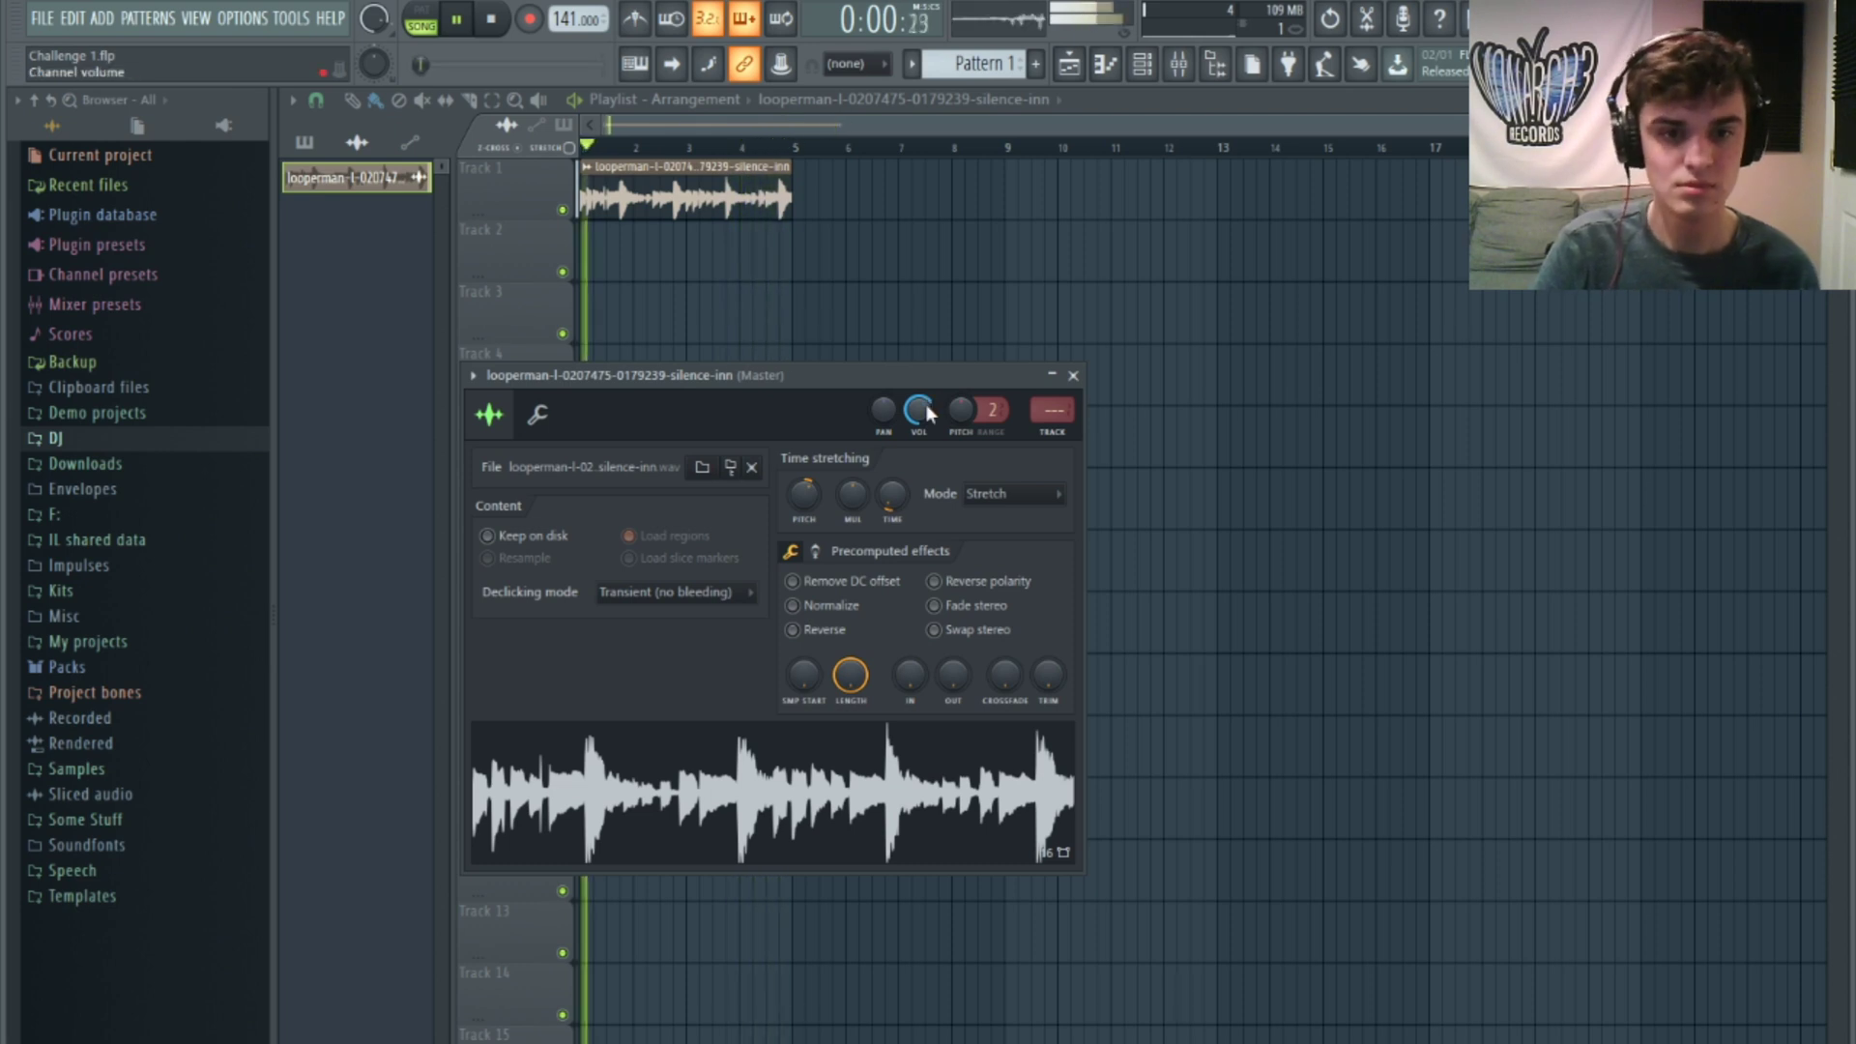
key("space")
right_click(972, 278)
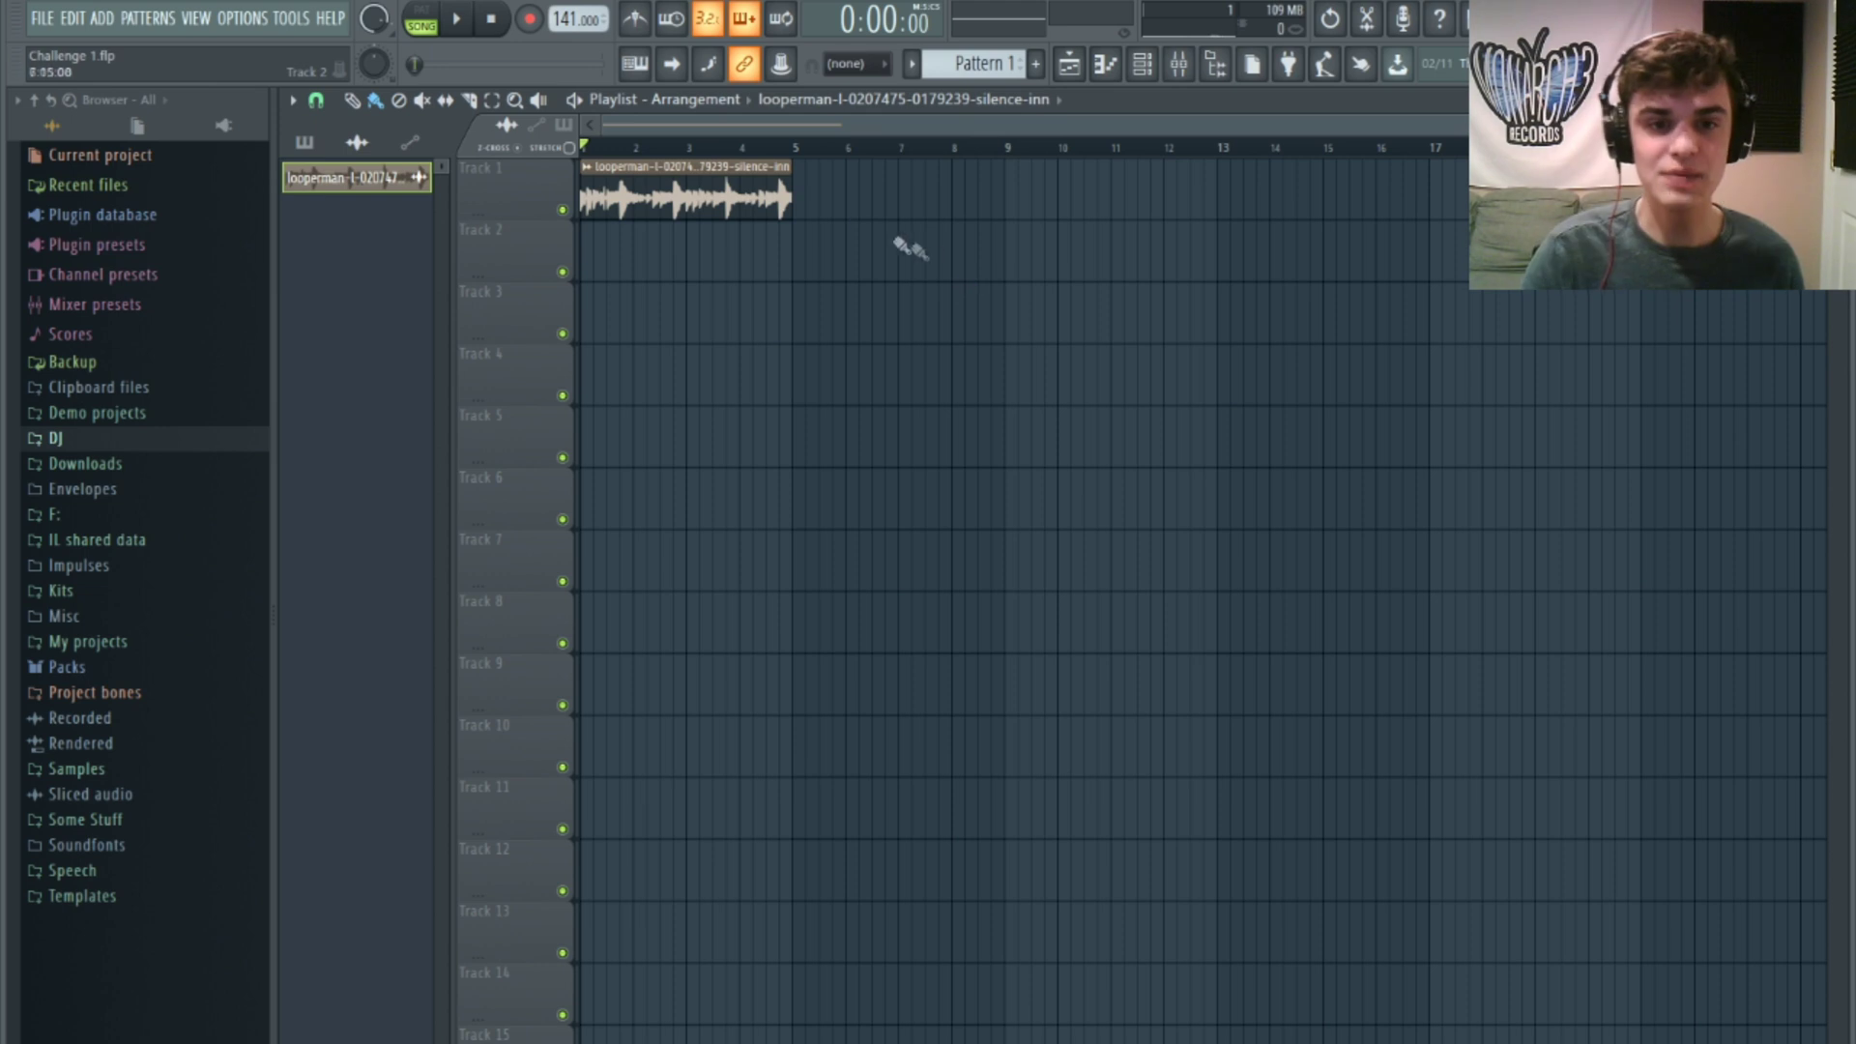
Step: Program the tropics (snare) channel in Pattern 1 with hits on steps 9, 29, 41 and 61
scroll(990, 66, "down", 1)
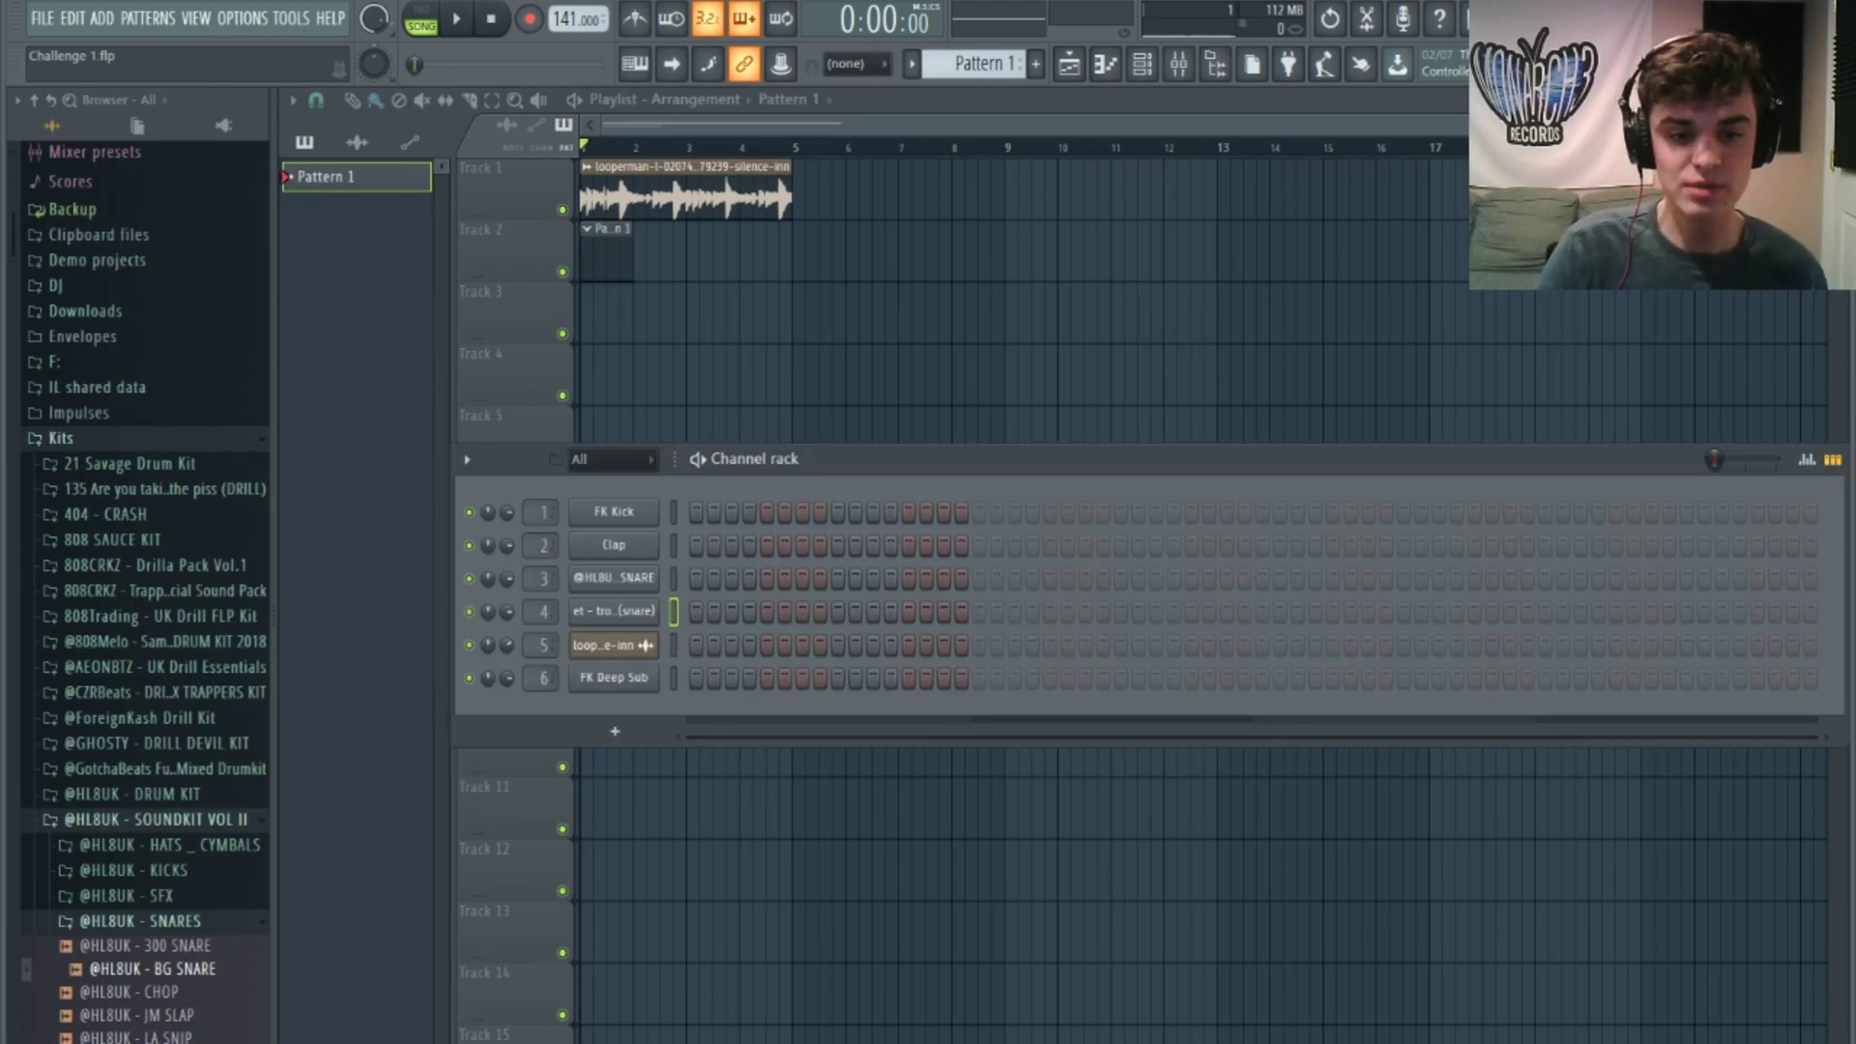
left_click(838, 611)
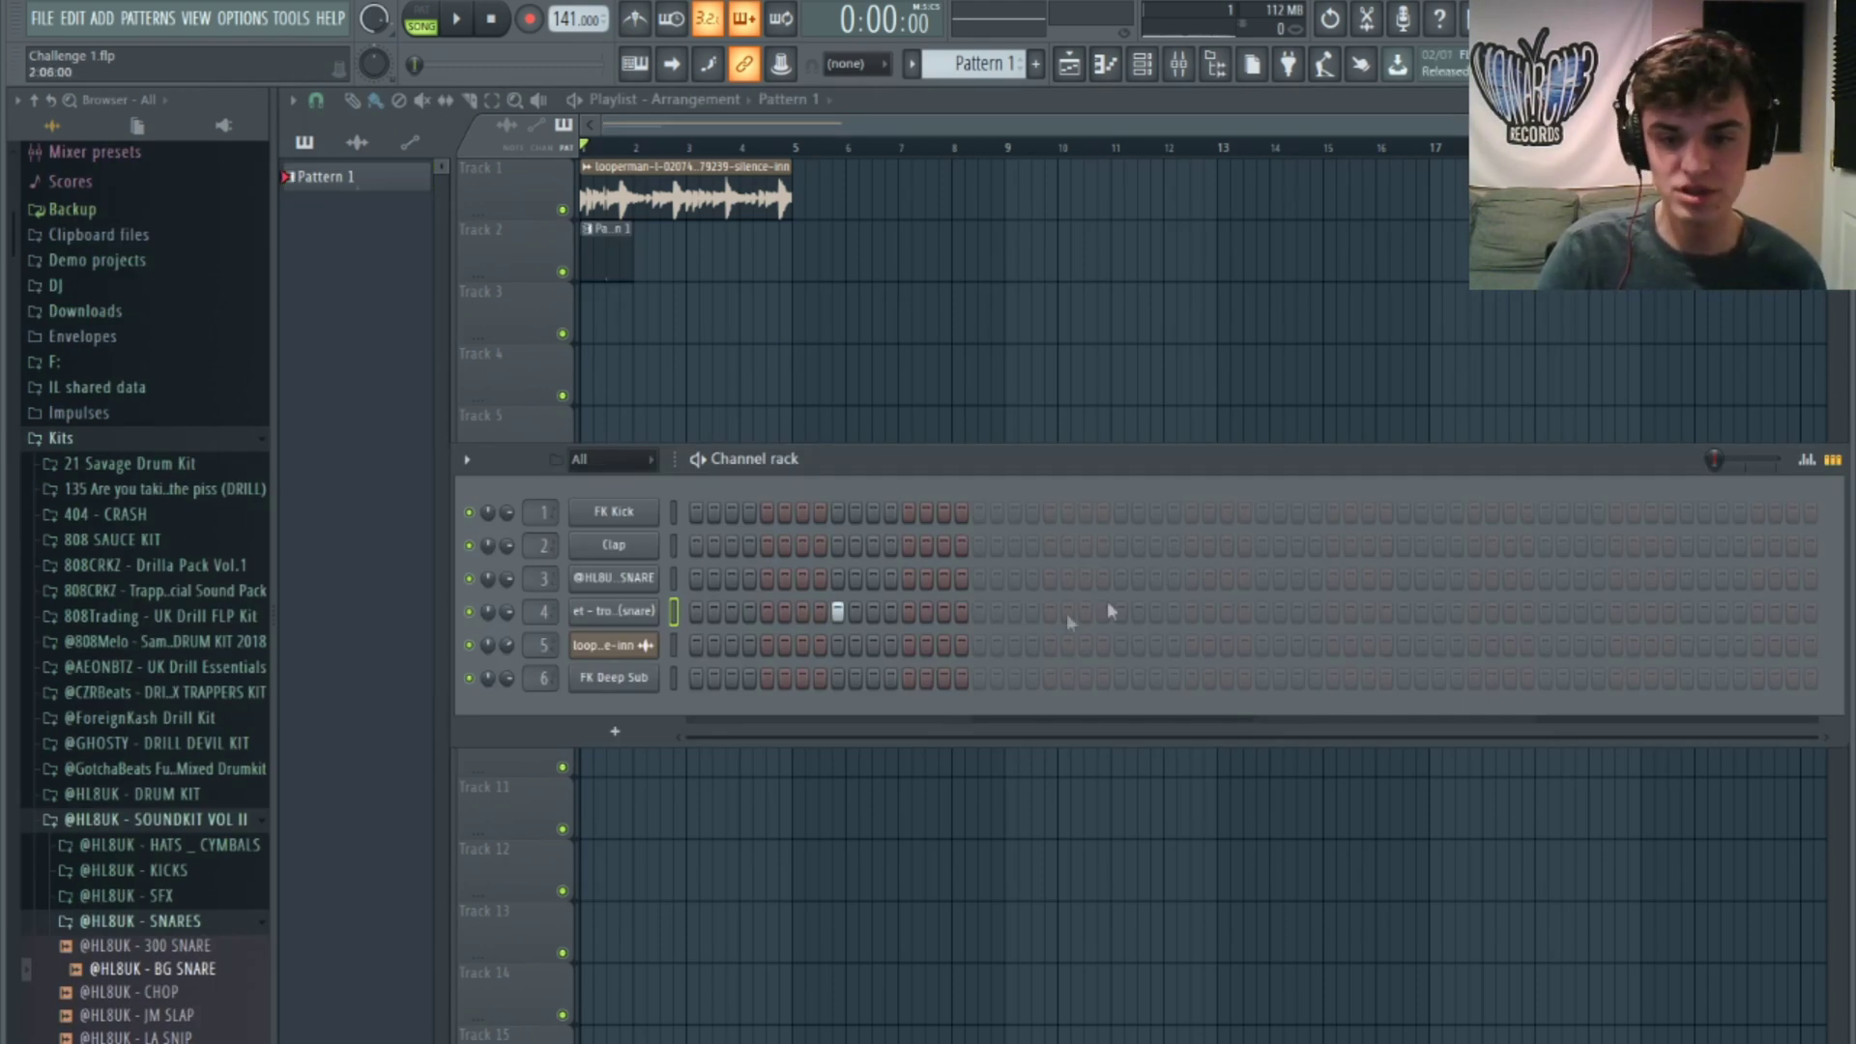
left_click(1191, 611)
key("space")
left_click(1403, 611)
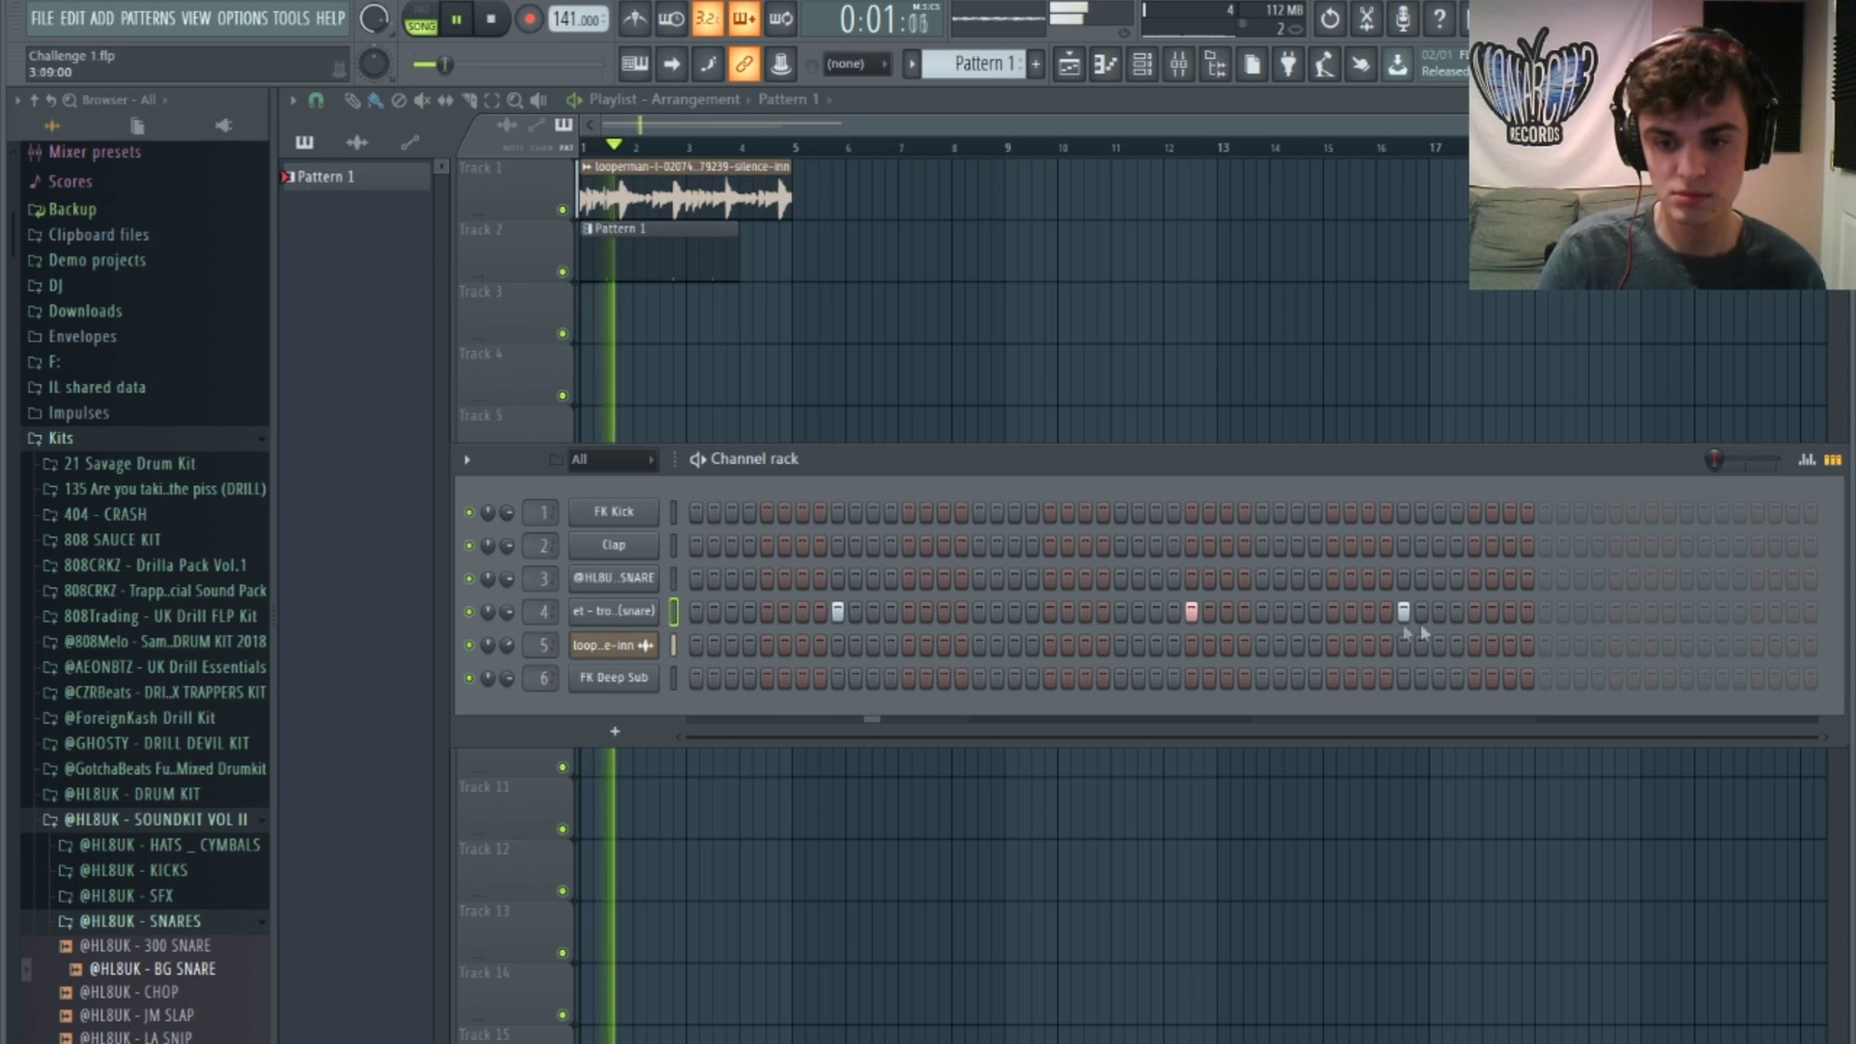
left_click(1756, 612)
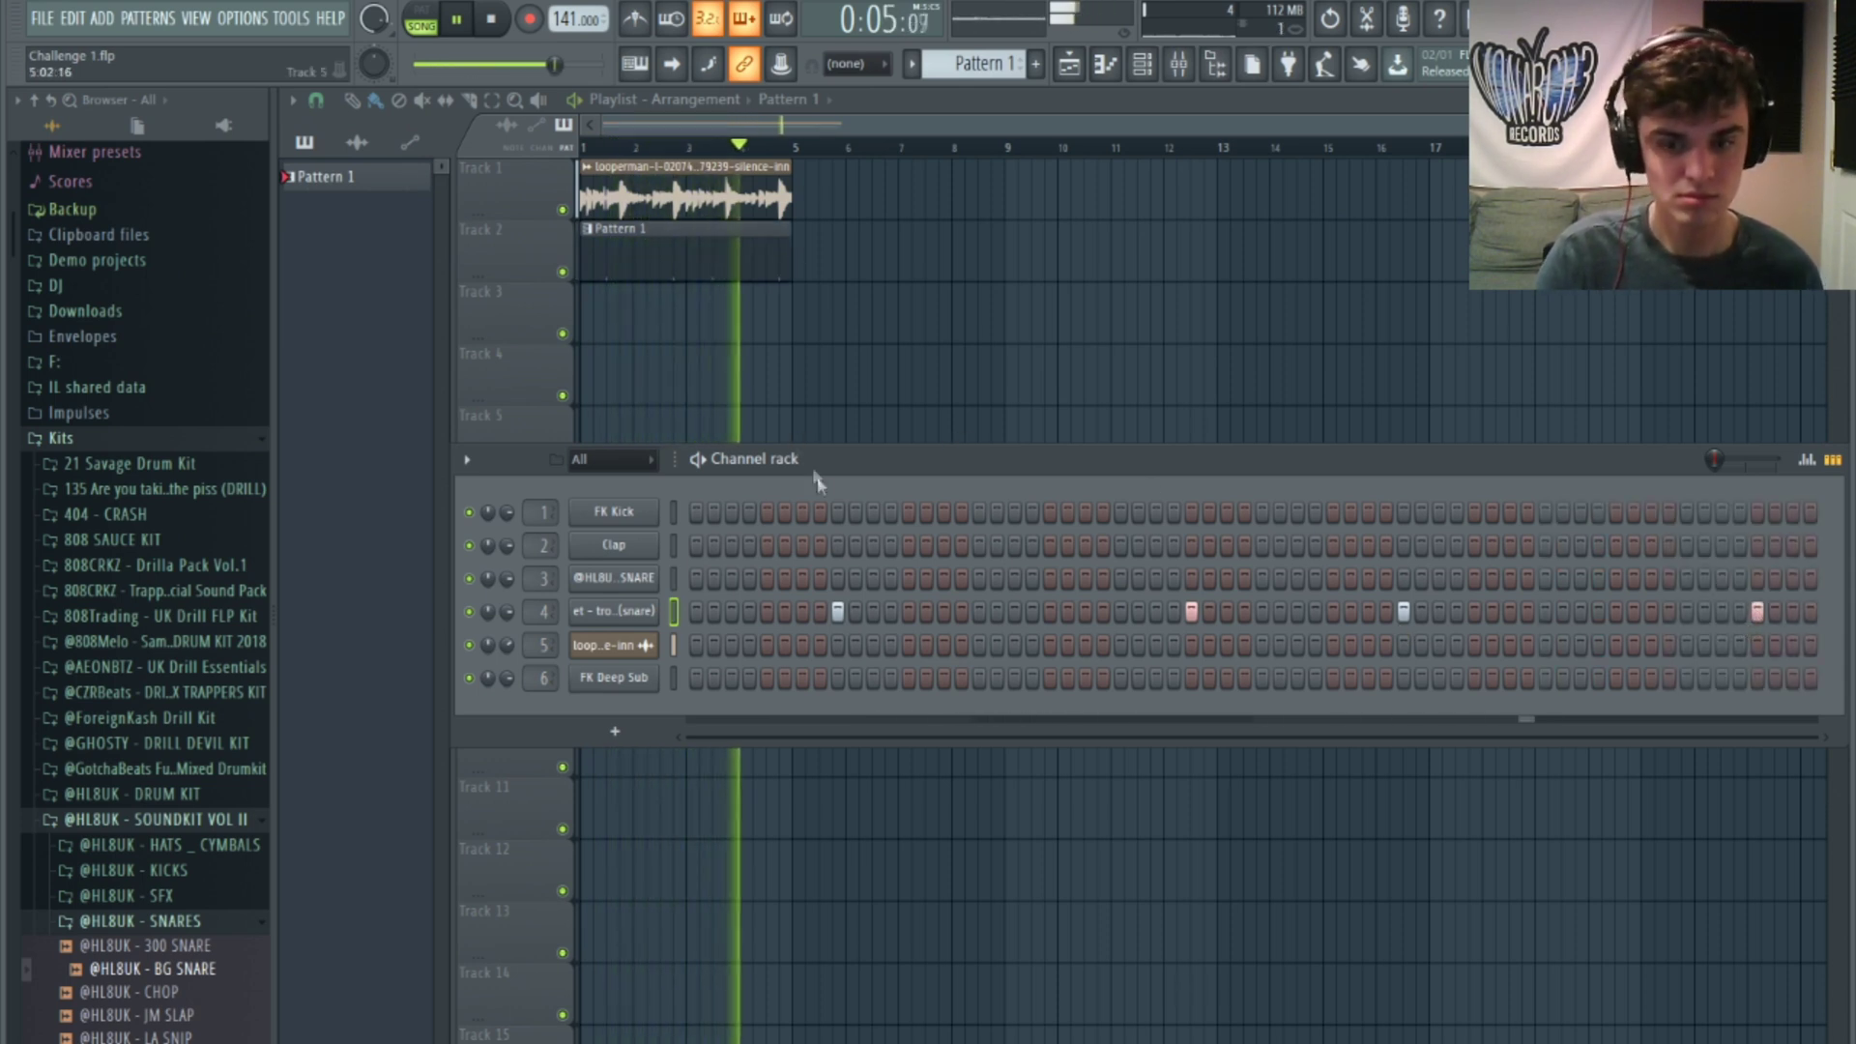
Step: Create Pattern 2, place it at the start of Track 3 and show its step sequence
key("F6")
key("F4")
key("space")
left_click(638, 336)
left_click_drag(641, 345, 588, 345)
key("F6")
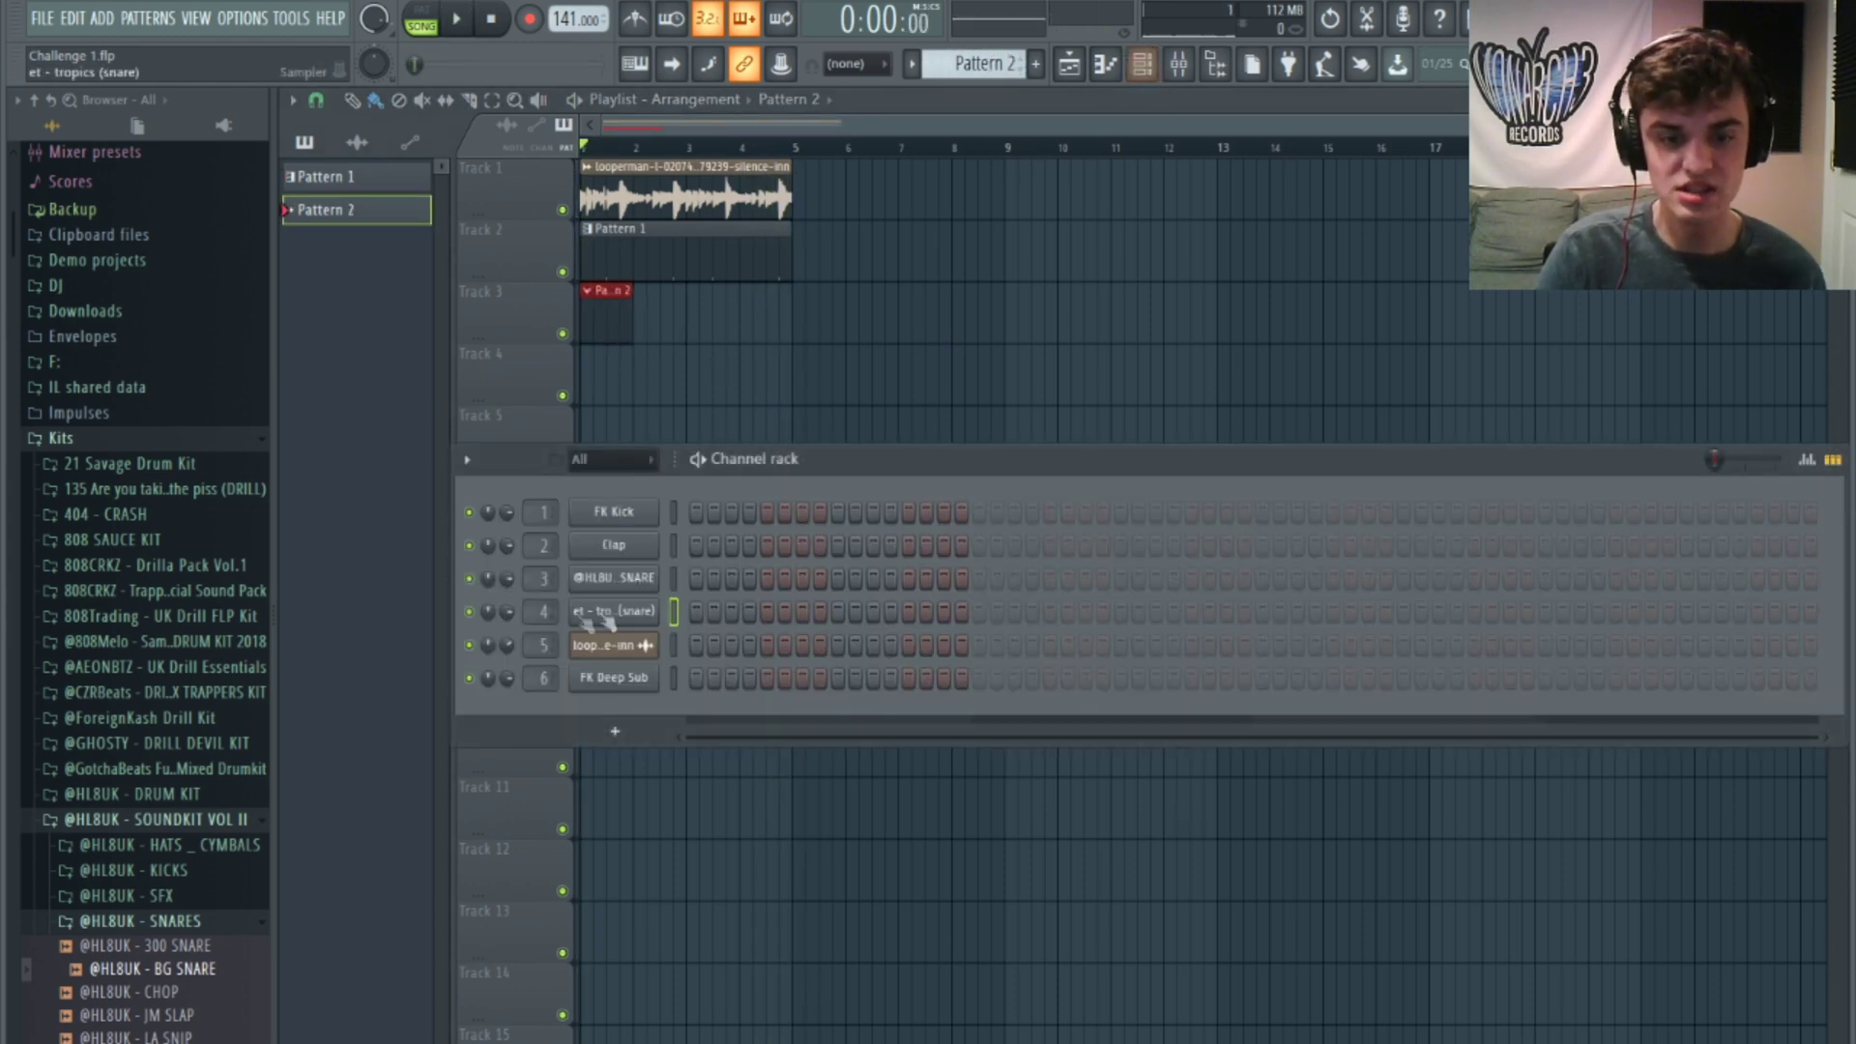
left_click(695, 579)
left_click(803, 580)
key("space")
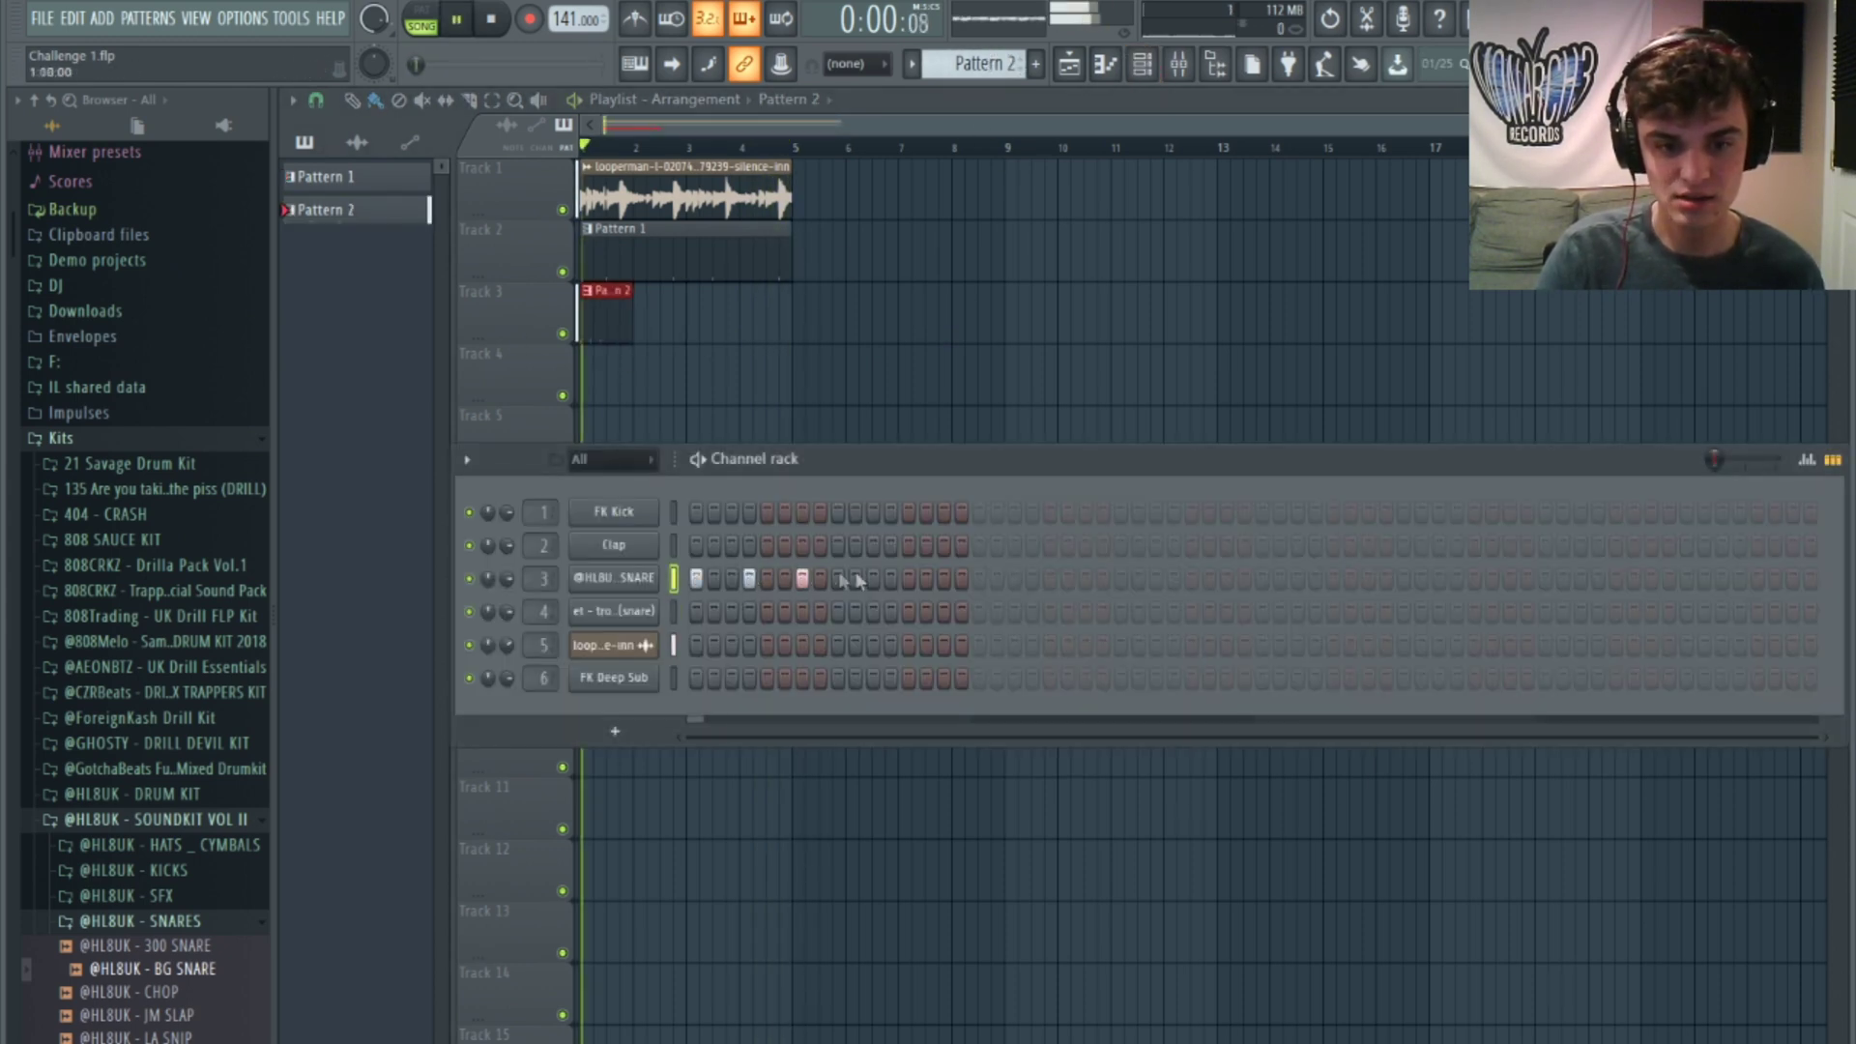
left_click(943, 580)
left_click(979, 579)
left_click(1033, 579)
left_click(1085, 579)
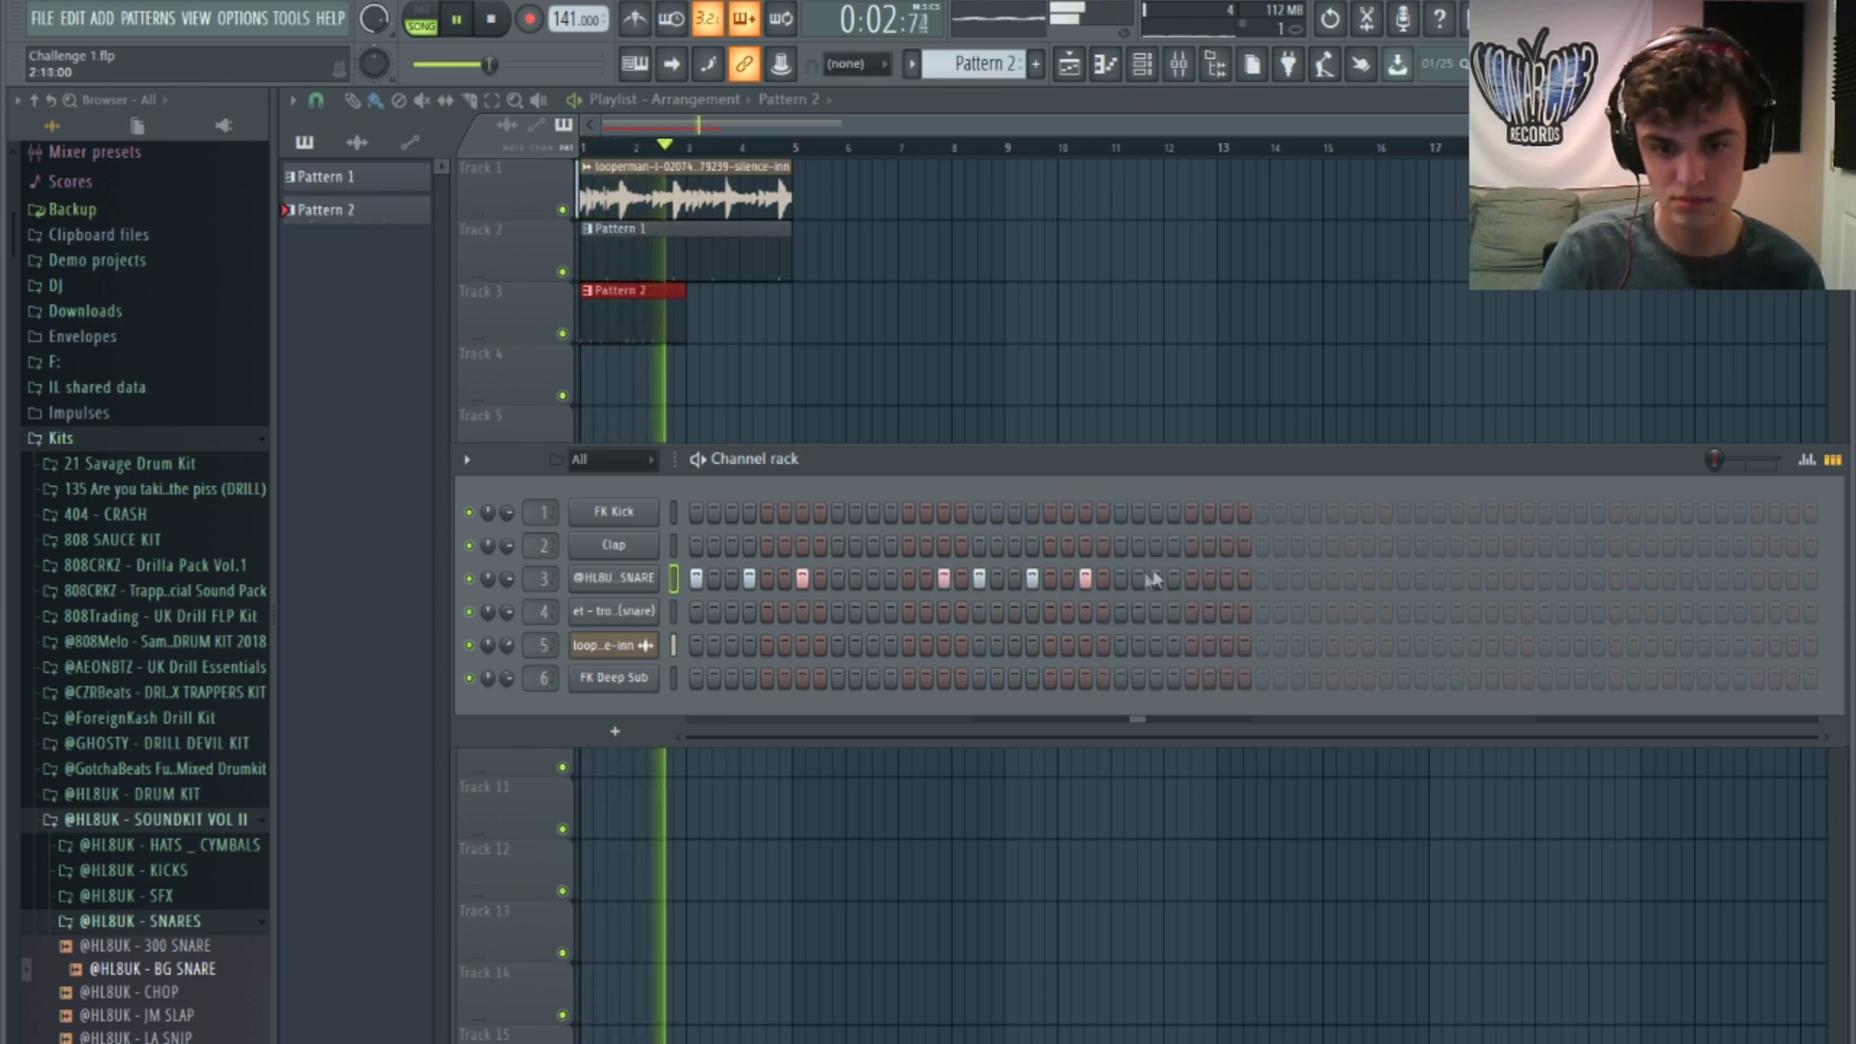
left_click(1156, 579)
left_click(1227, 579)
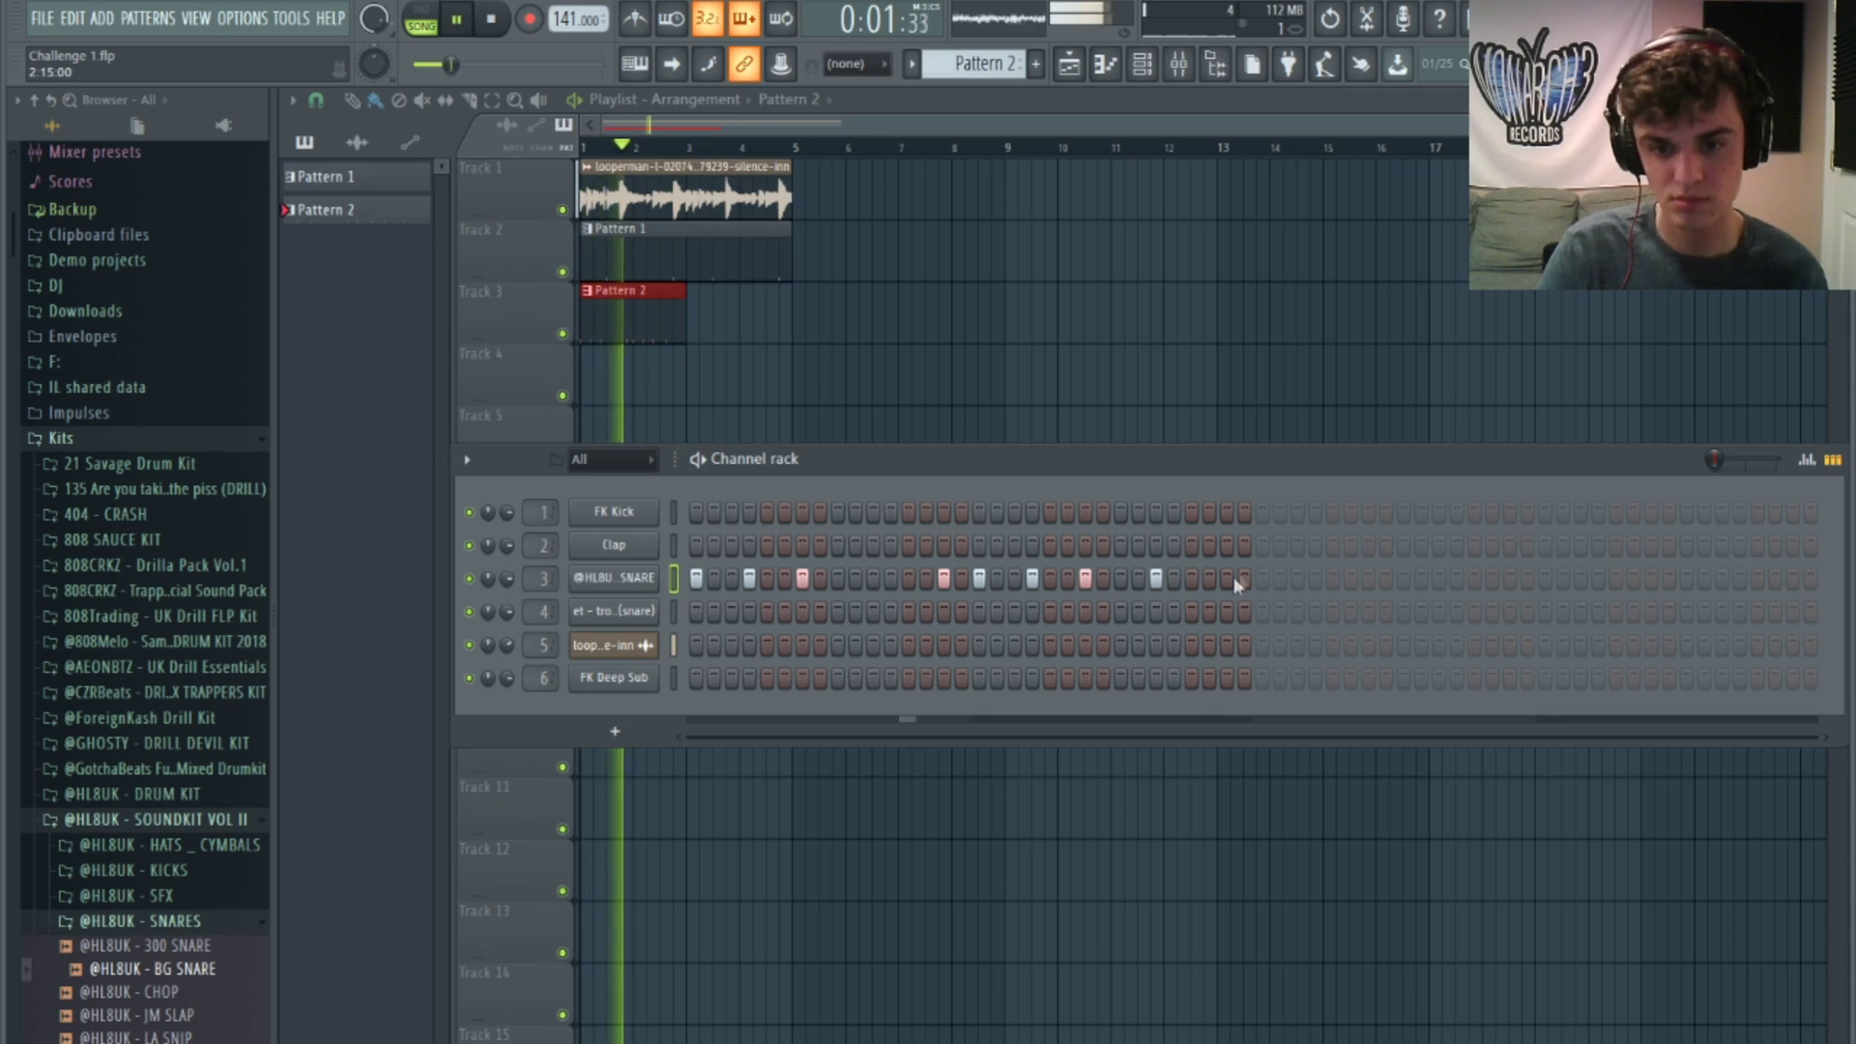
left_click(1262, 579)
left_click(1315, 579)
left_click(1368, 579)
left_click(1510, 579)
left_click(1545, 579)
left_click(1598, 579)
left_click(1652, 579)
left_click(1705, 579)
left_click(1723, 579)
left_click(1704, 579)
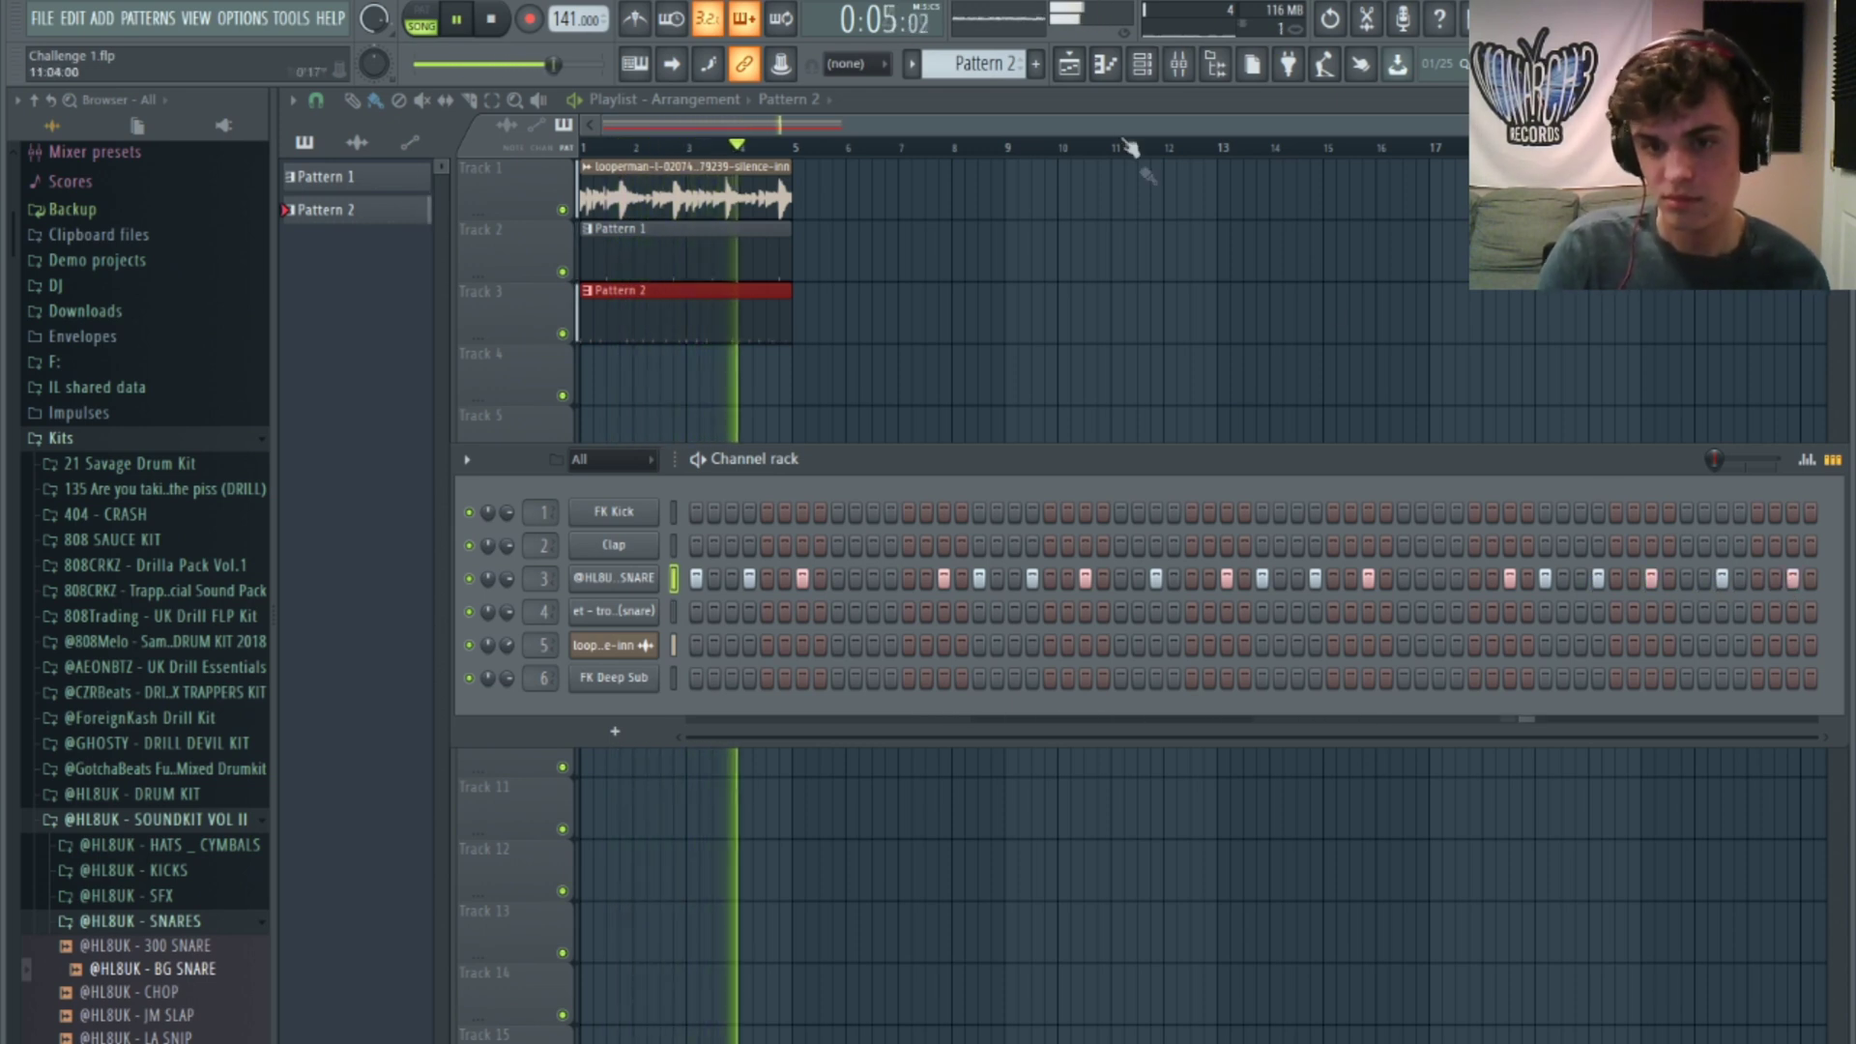
Step: Lower the Insert 3 mixer fader to about -0.7 dB while the beat plays
key("F9")
left_click_drag(520, 651, 520, 663)
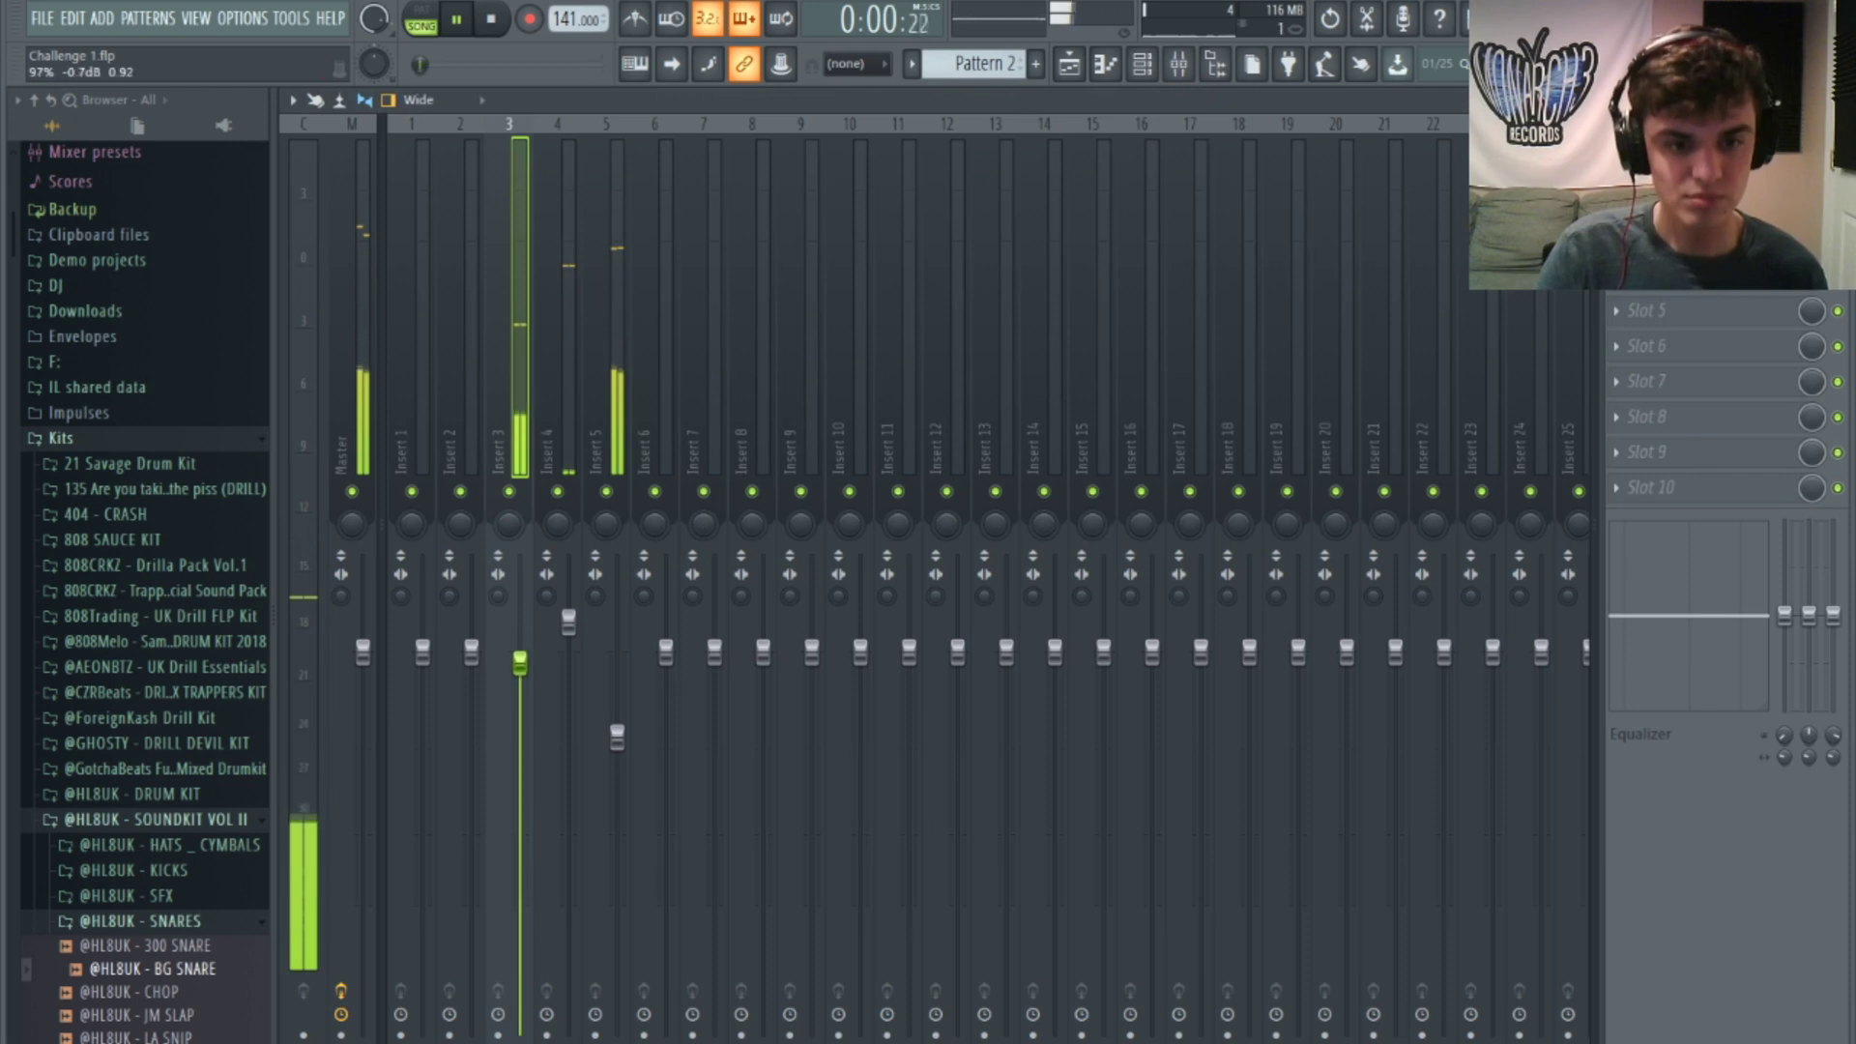
key("space")
Step: Add Fruity Parametric EQ 2 to Insert 5 and roll off the low end using bands 1 and 2
left_click(572, 261)
left_click(613, 271)
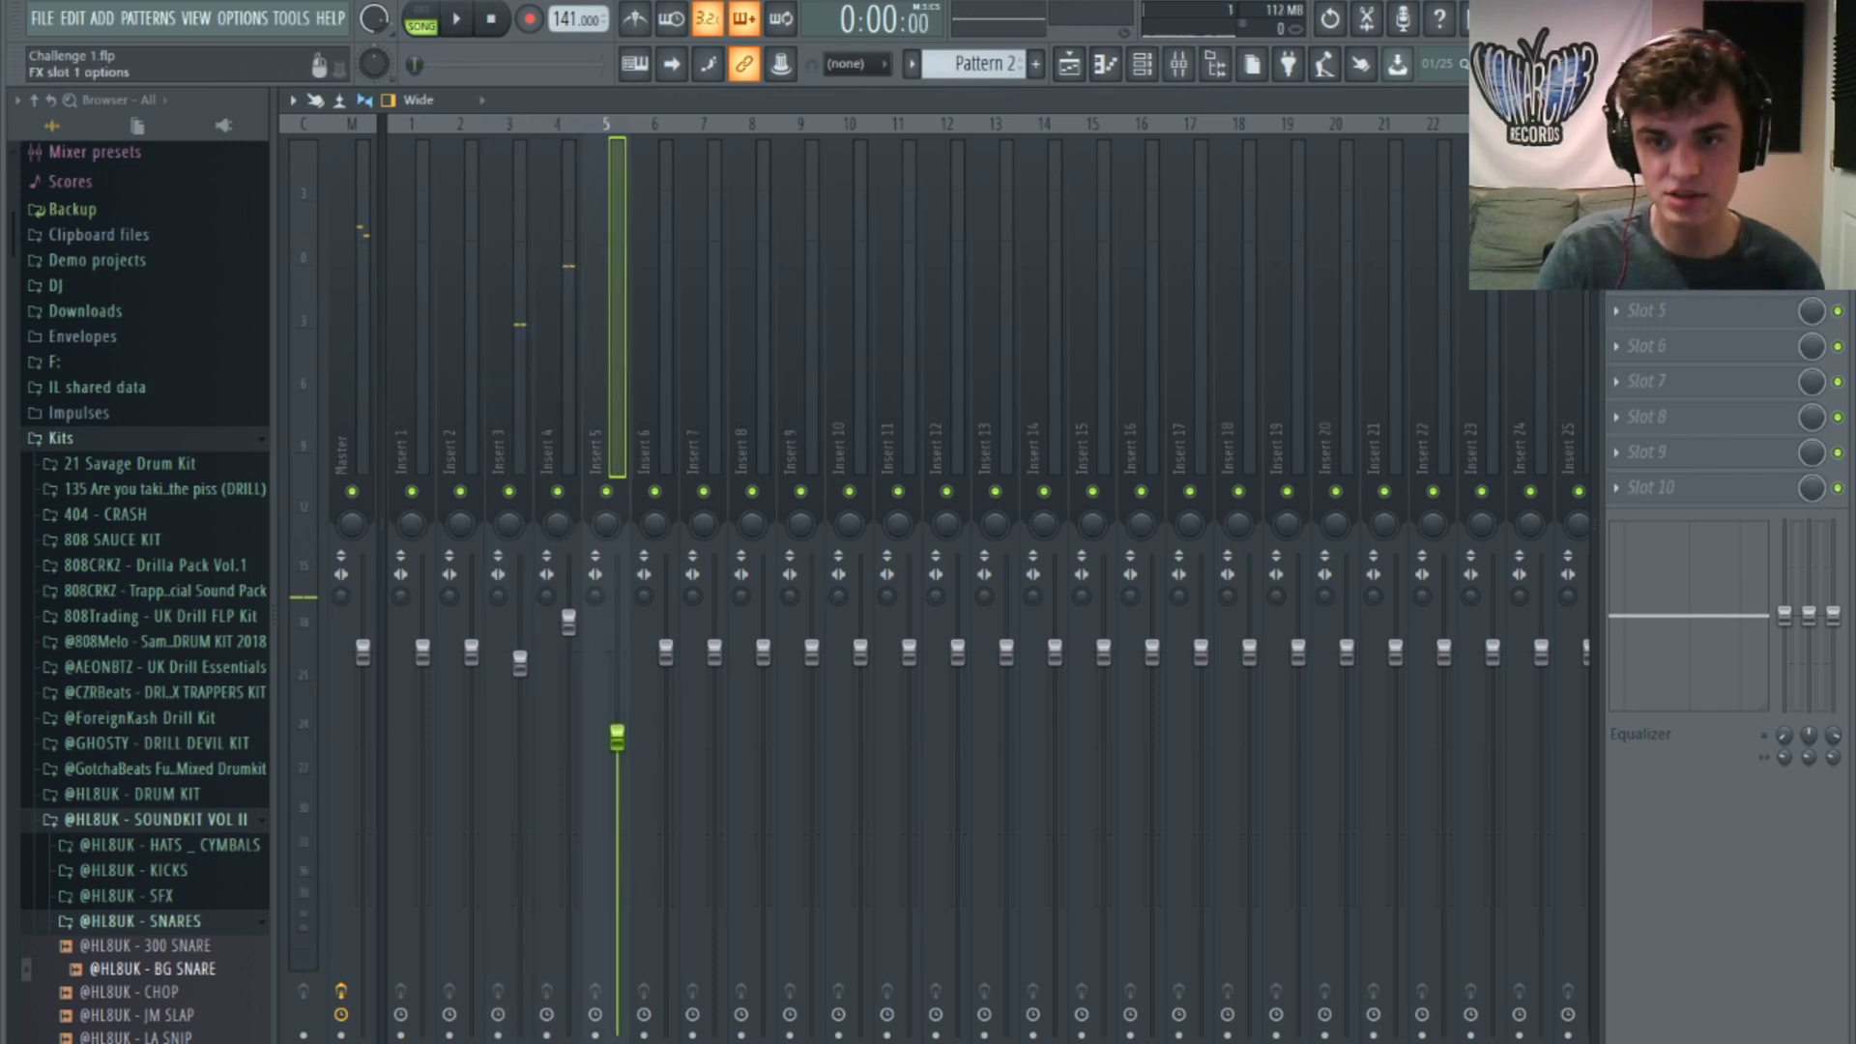
left_click(1618, 169)
key("space")
left_click_drag(508, 496, 549, 588)
left_click_drag(556, 496, 556, 519)
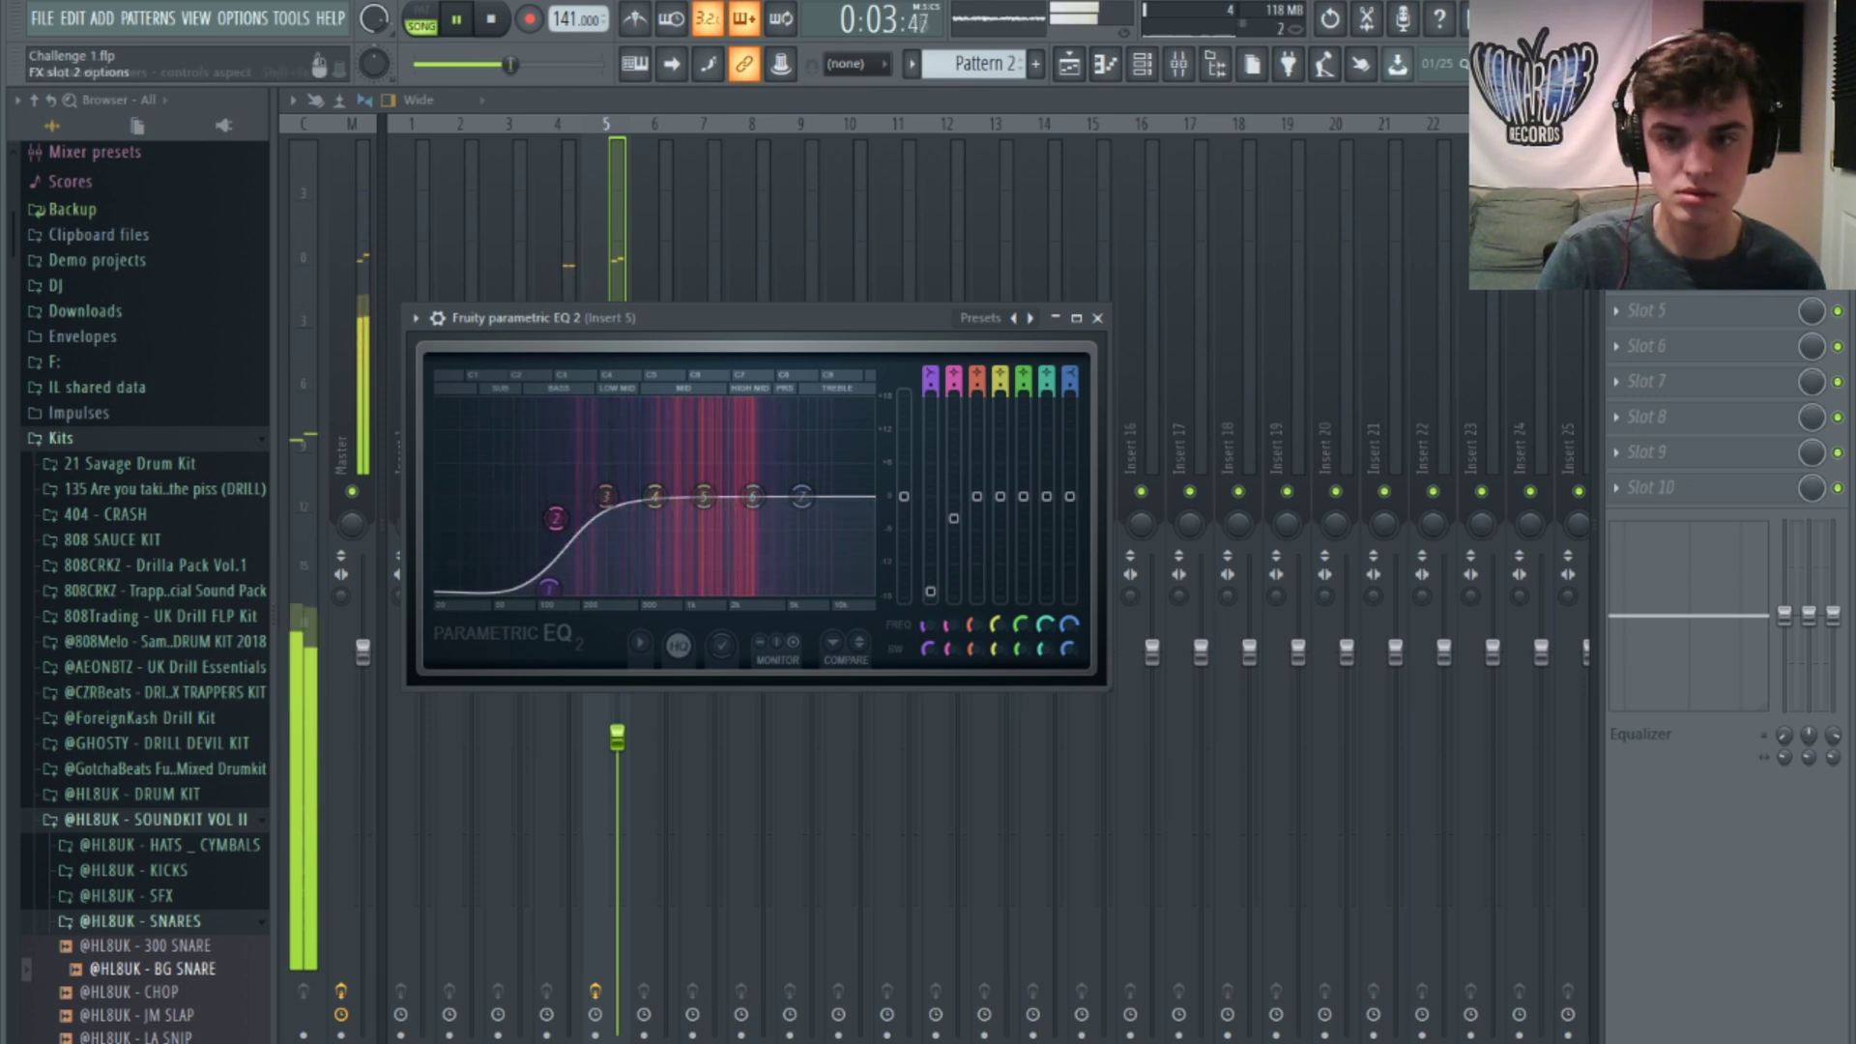
Step: Add Fruity Chorus to Insert 5 with the Low Enhance preset and lower that track's fader
left_click(1653, 170)
left_click(1653, 205)
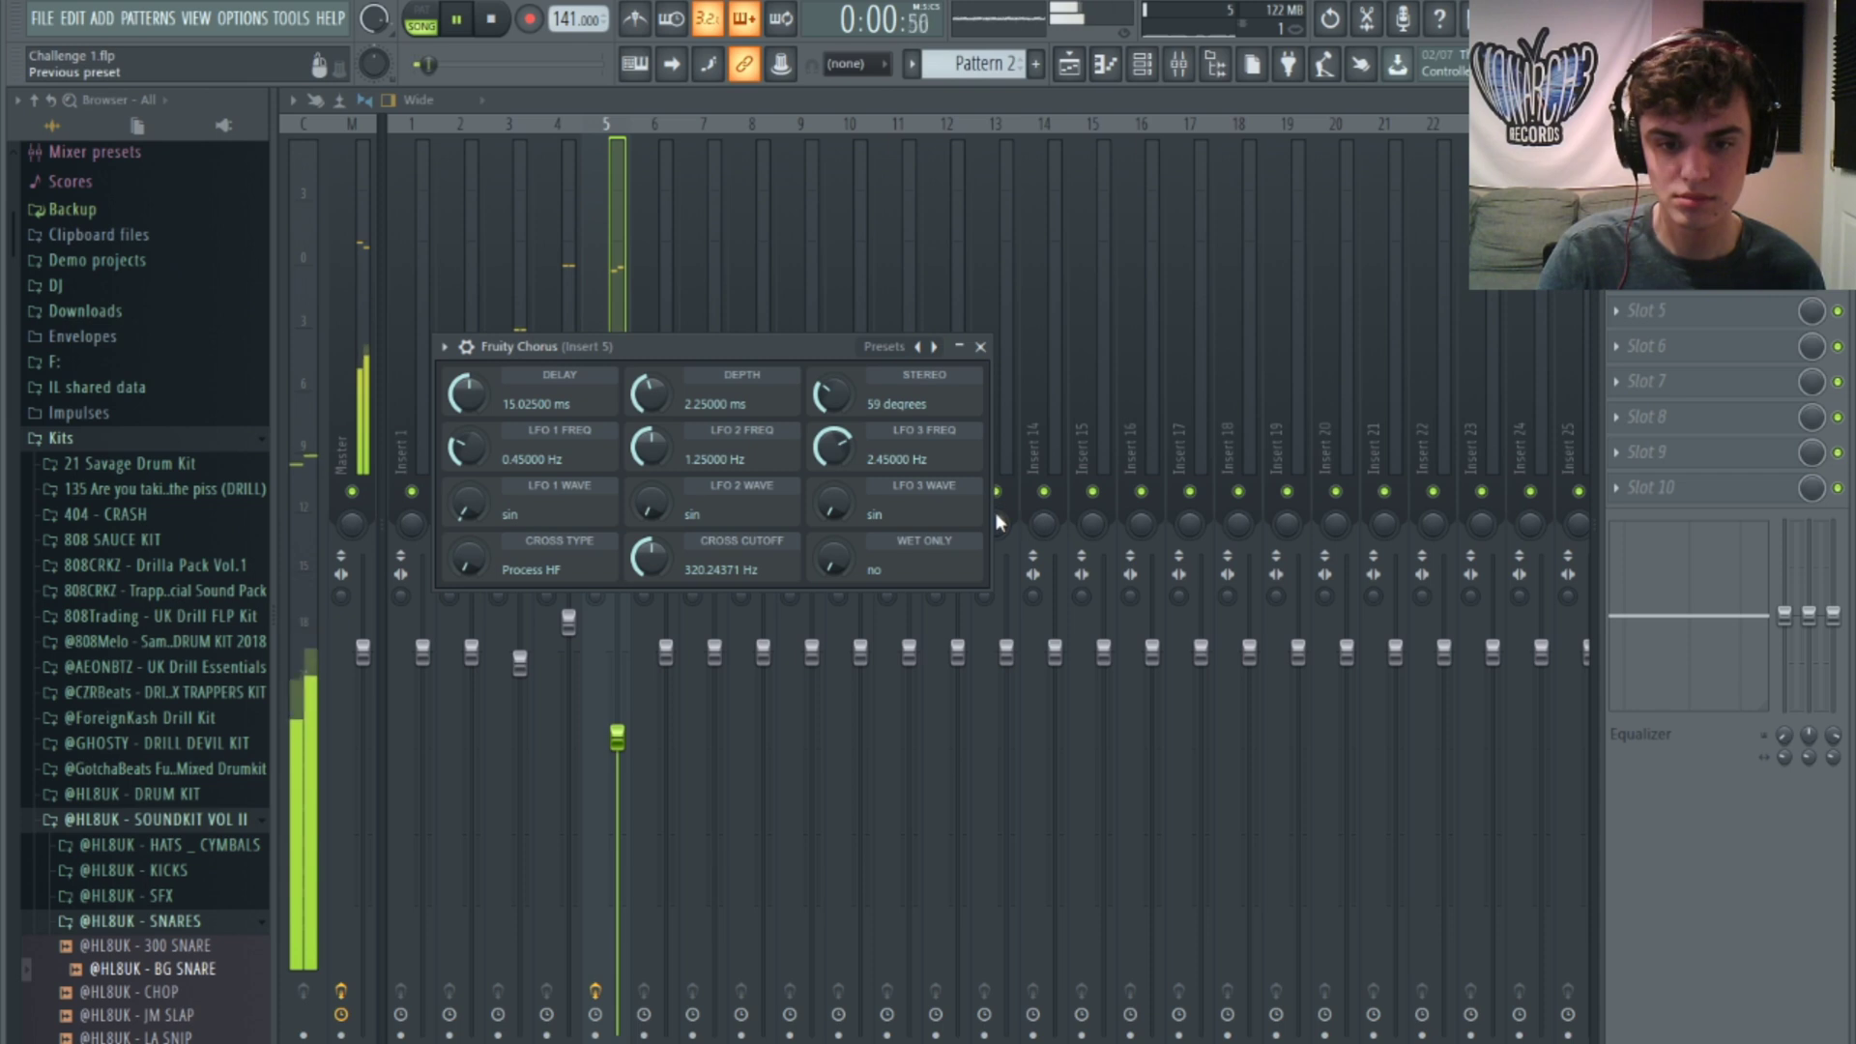
left_click(918, 346)
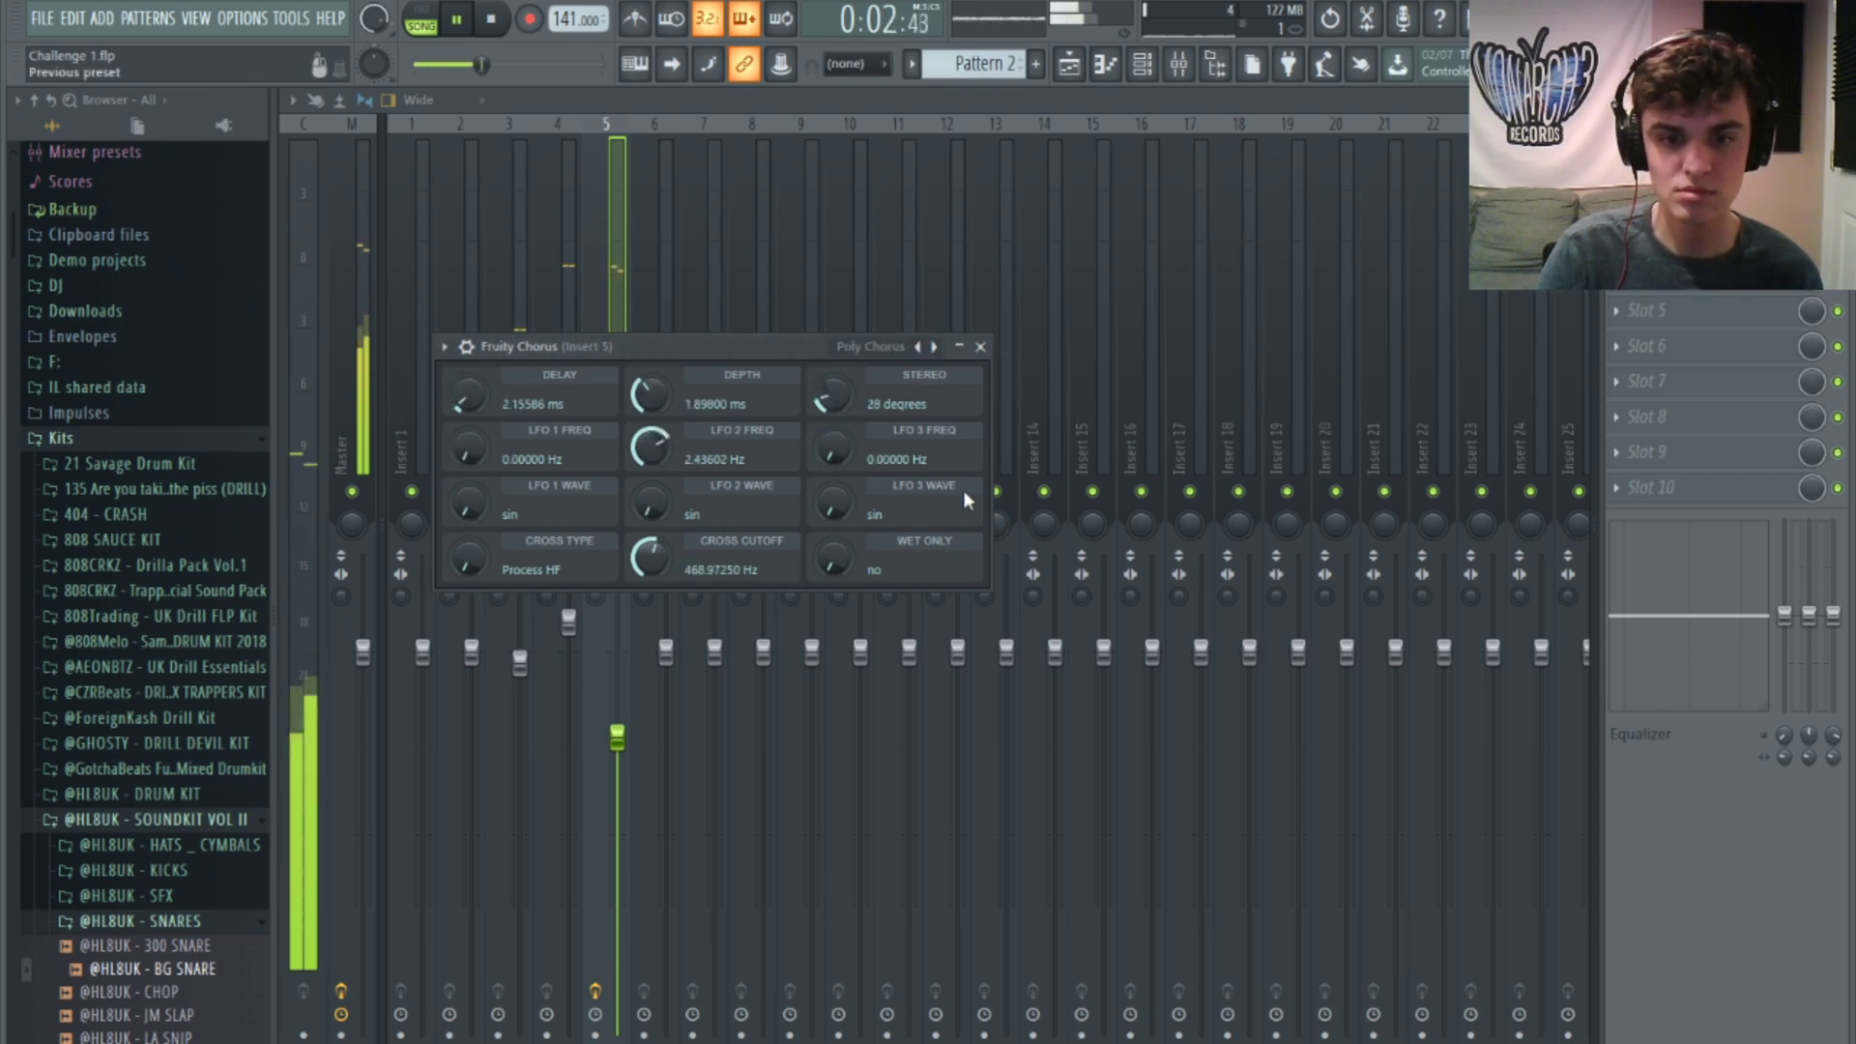
left_click(917, 346)
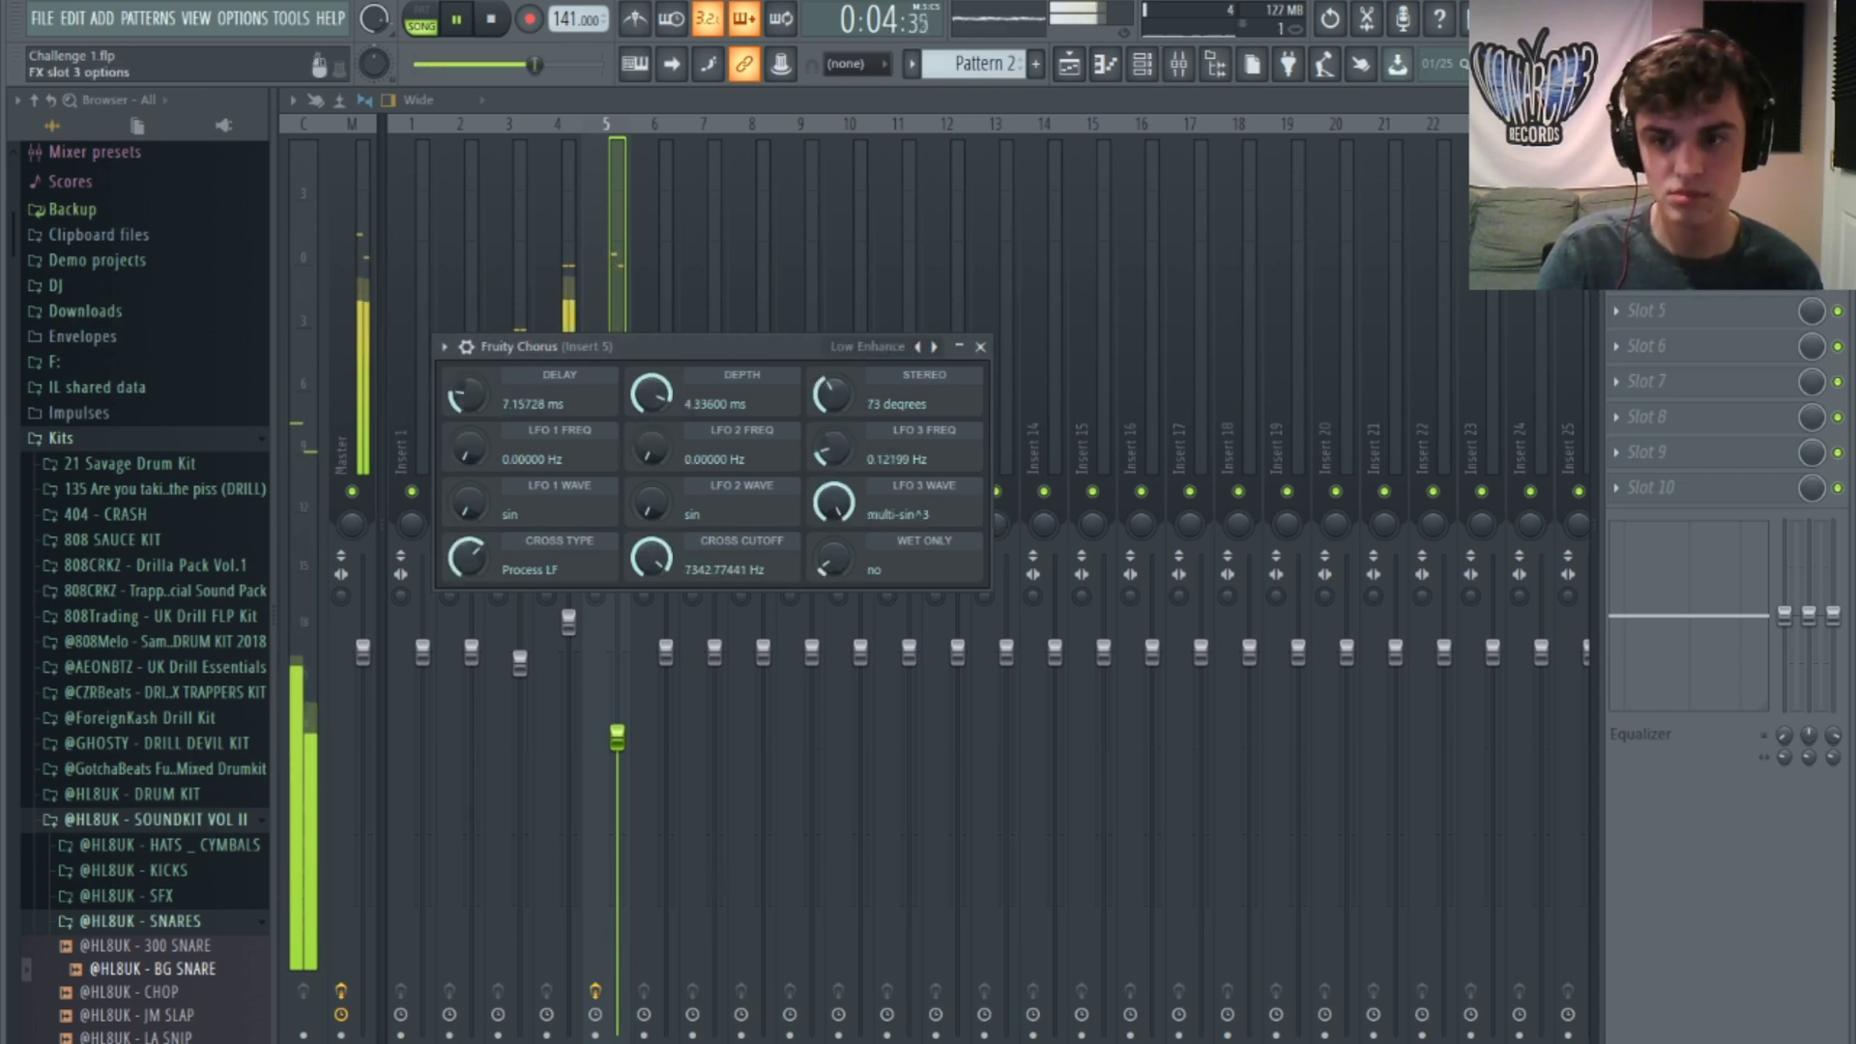
left_click(1682, 239)
left_click(1682, 239)
left_click(980, 347)
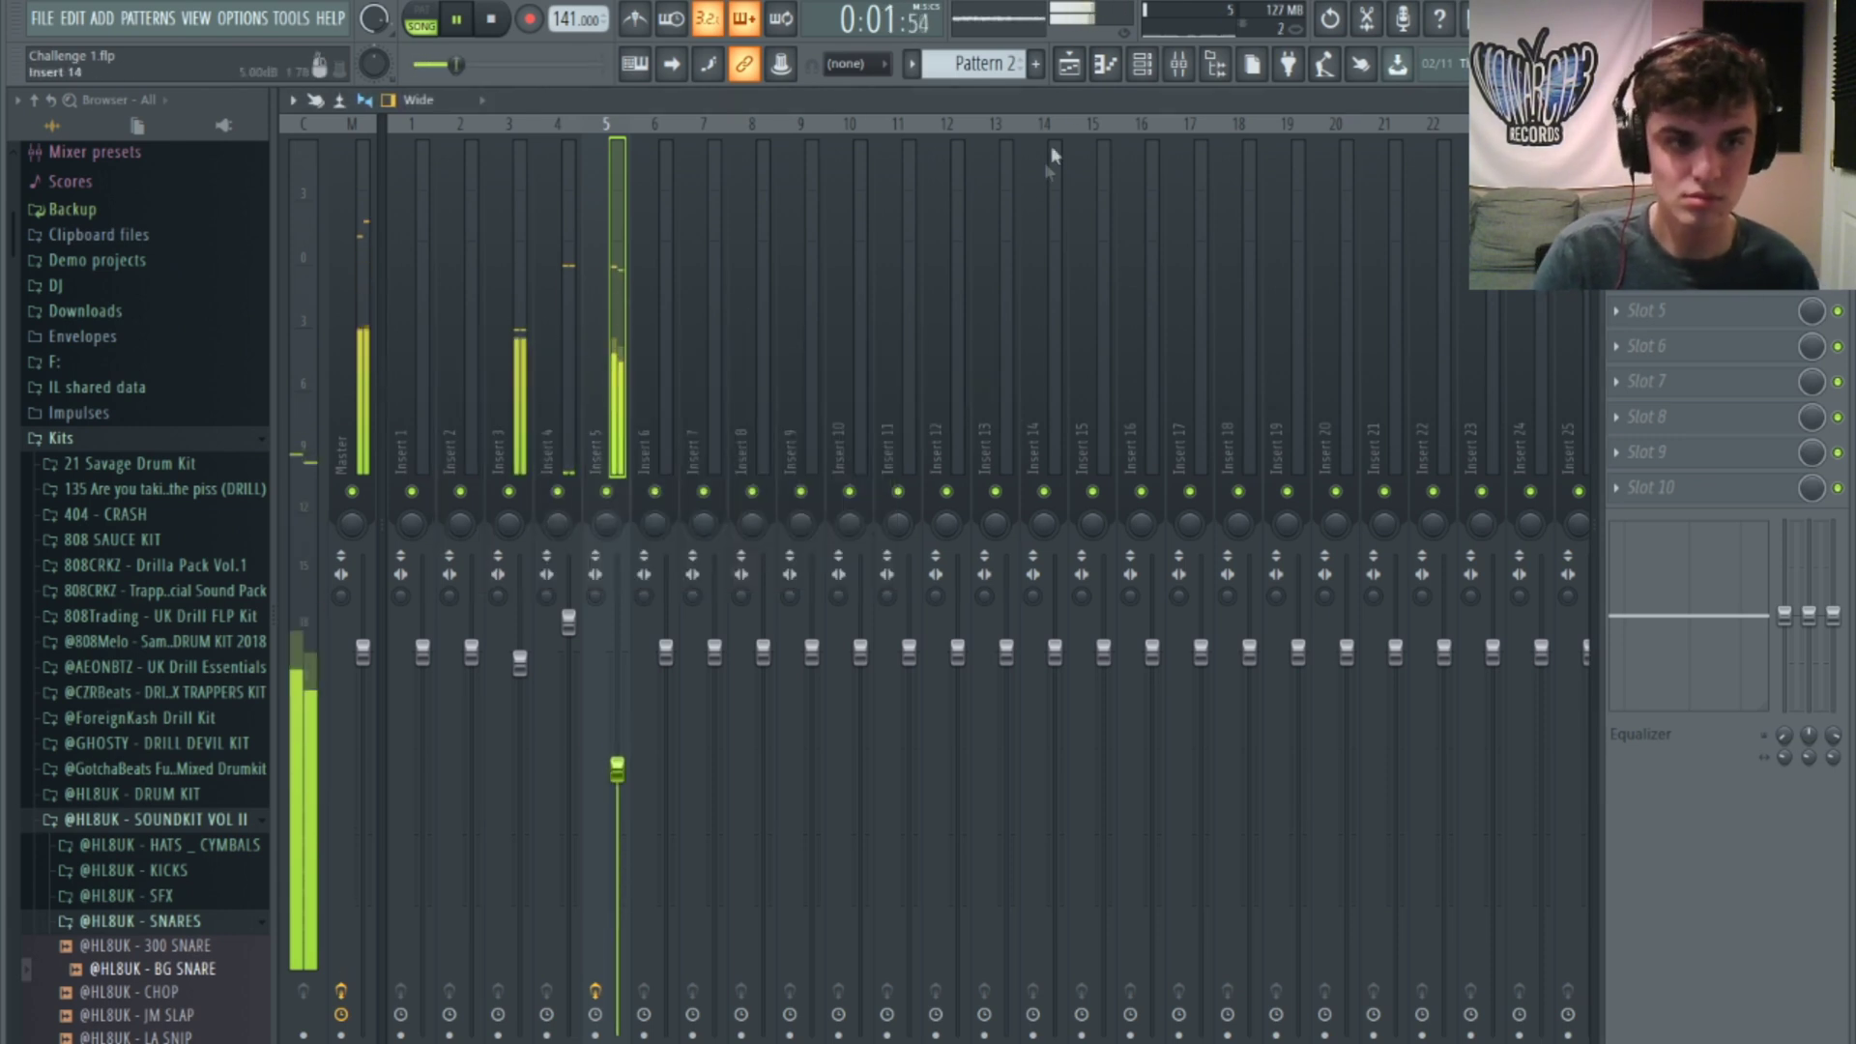
Step: Create Pattern 3 at the start of Track 4 and add an FK Kick hit on step 1
key("F5")
key("F4")
left_click(677, 417)
left_click_drag(677, 417, 585, 356)
left_click(1140, 66)
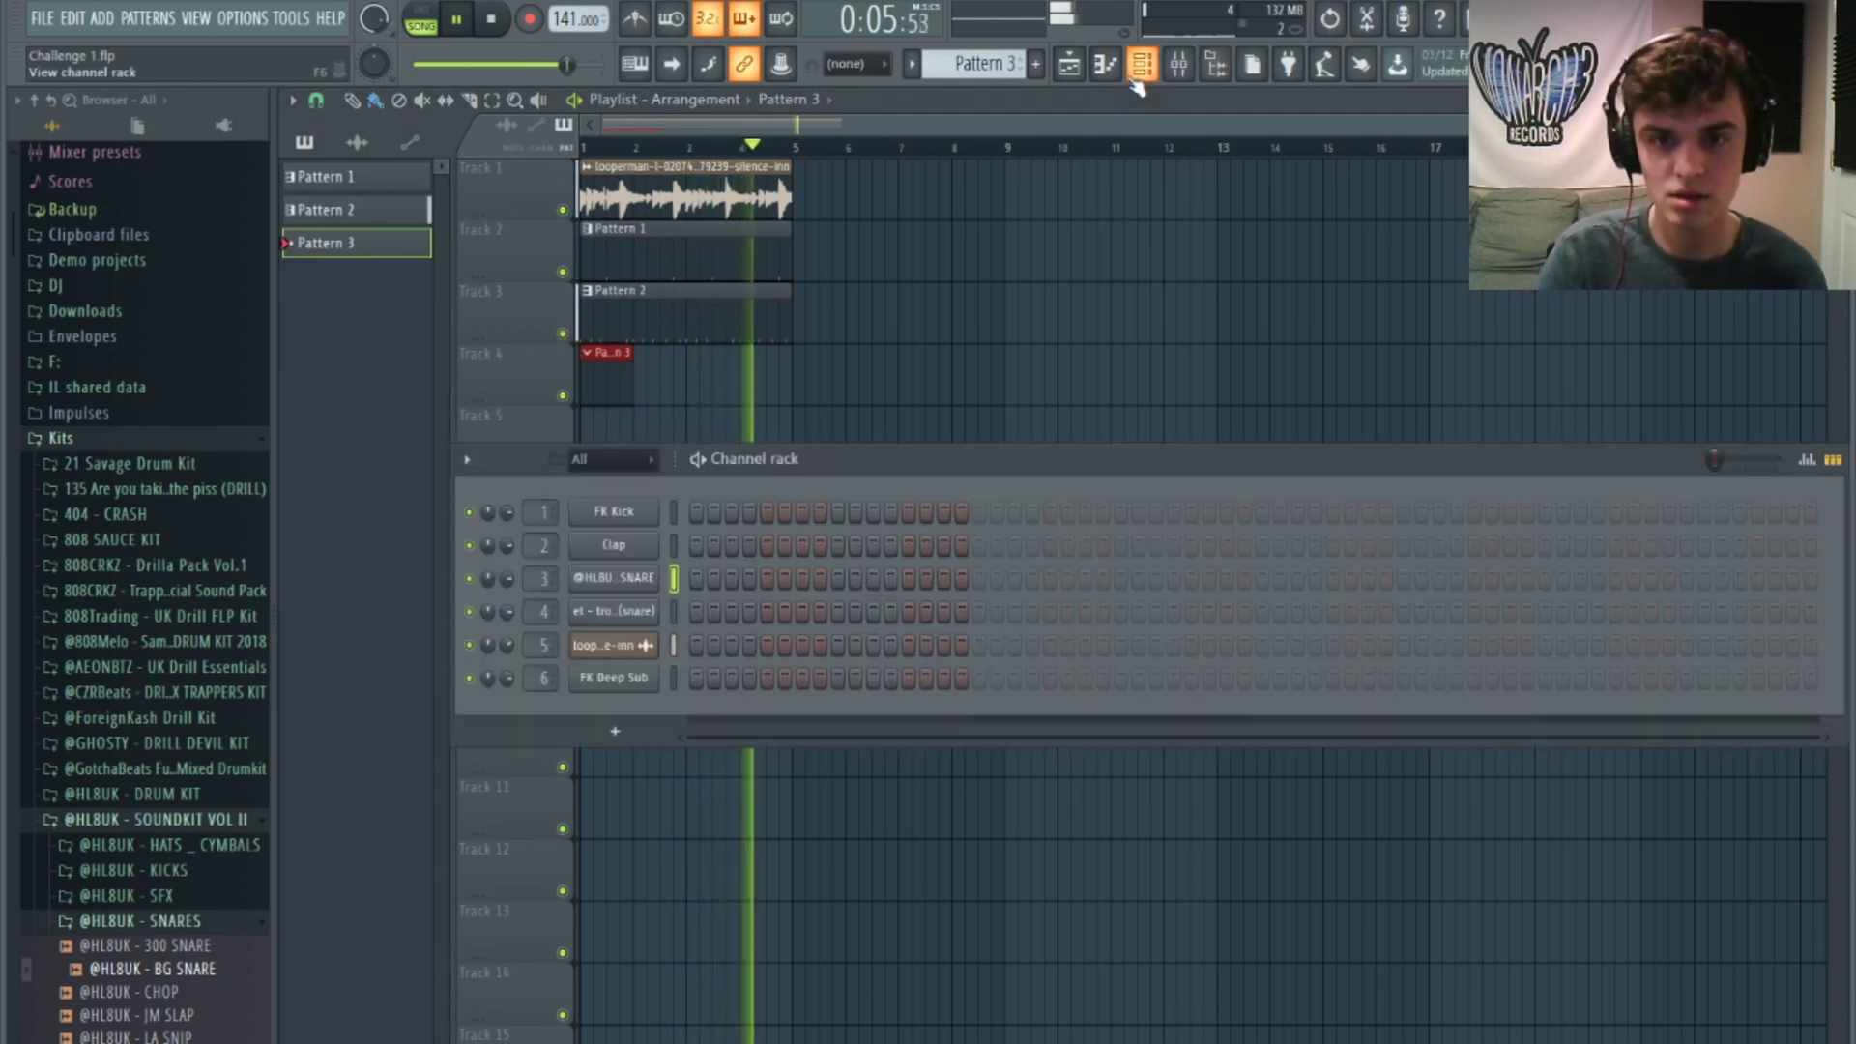
left_click(696, 512)
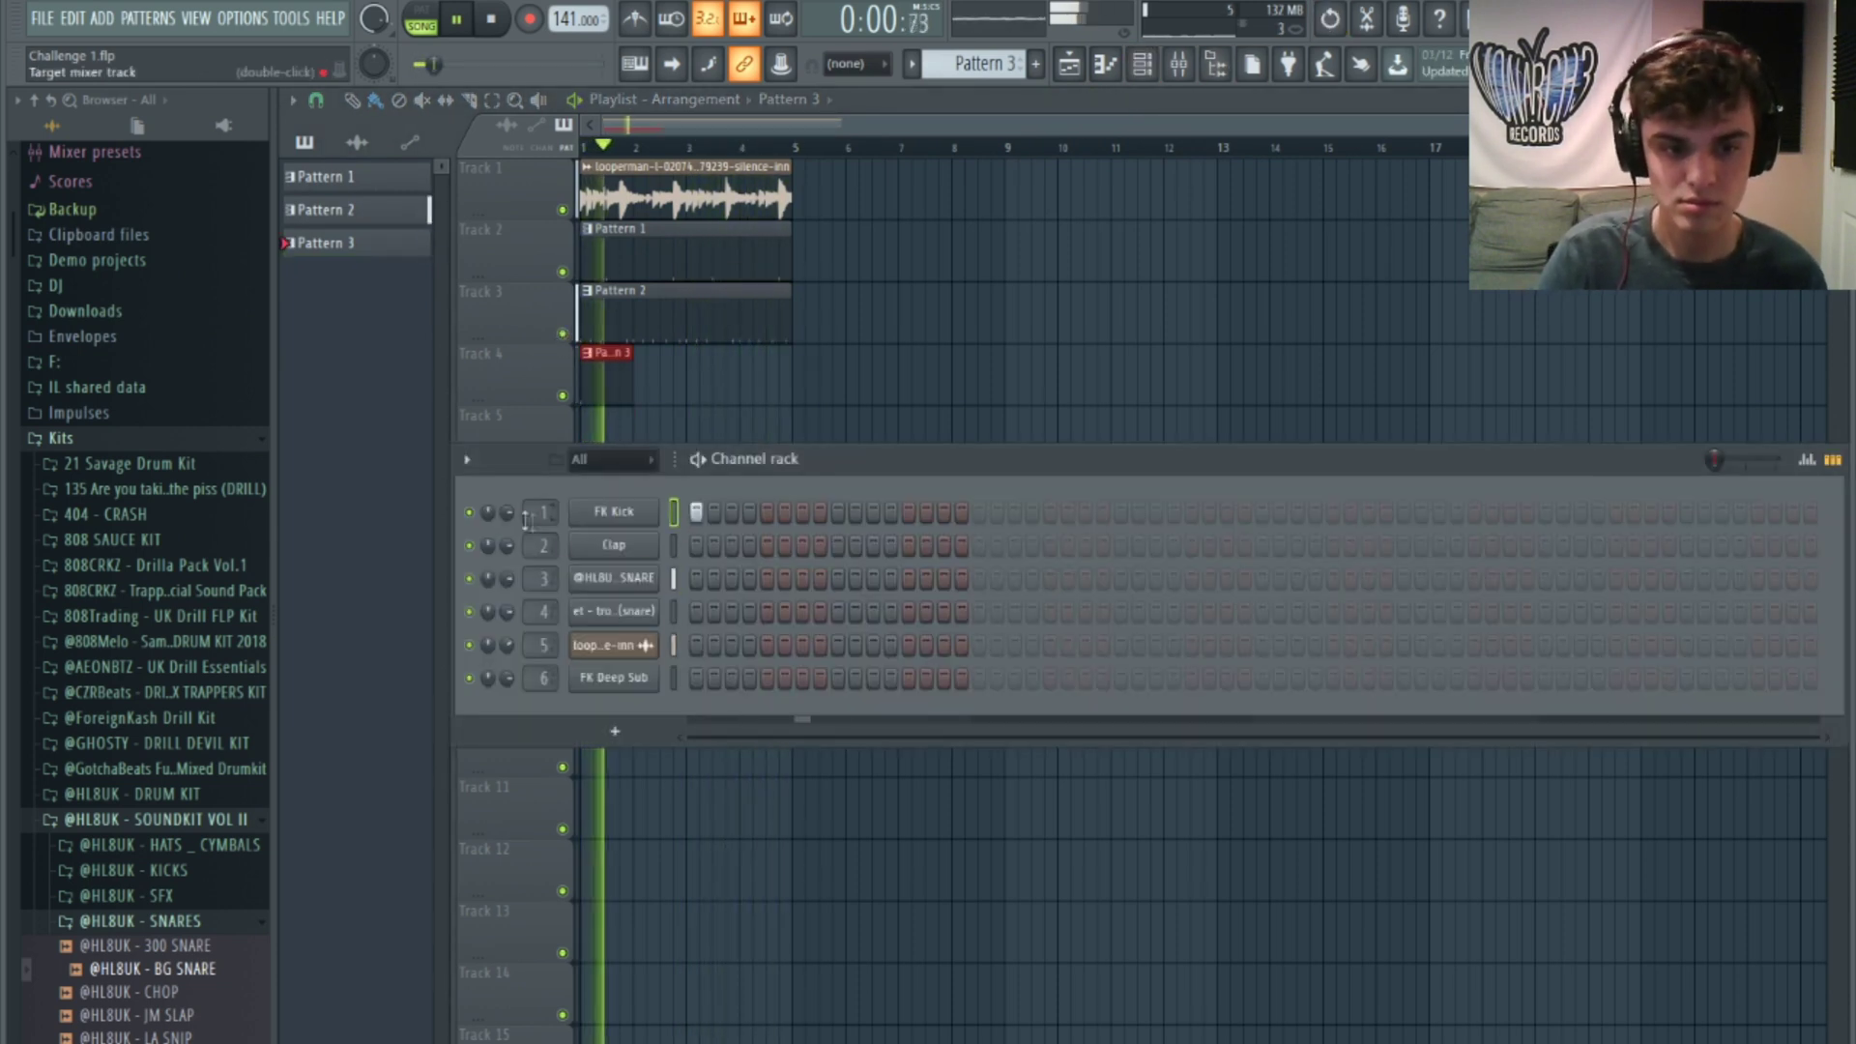
Step: Add Fruity Soft Clipper to the Master mixer track and restart playback
key("space")
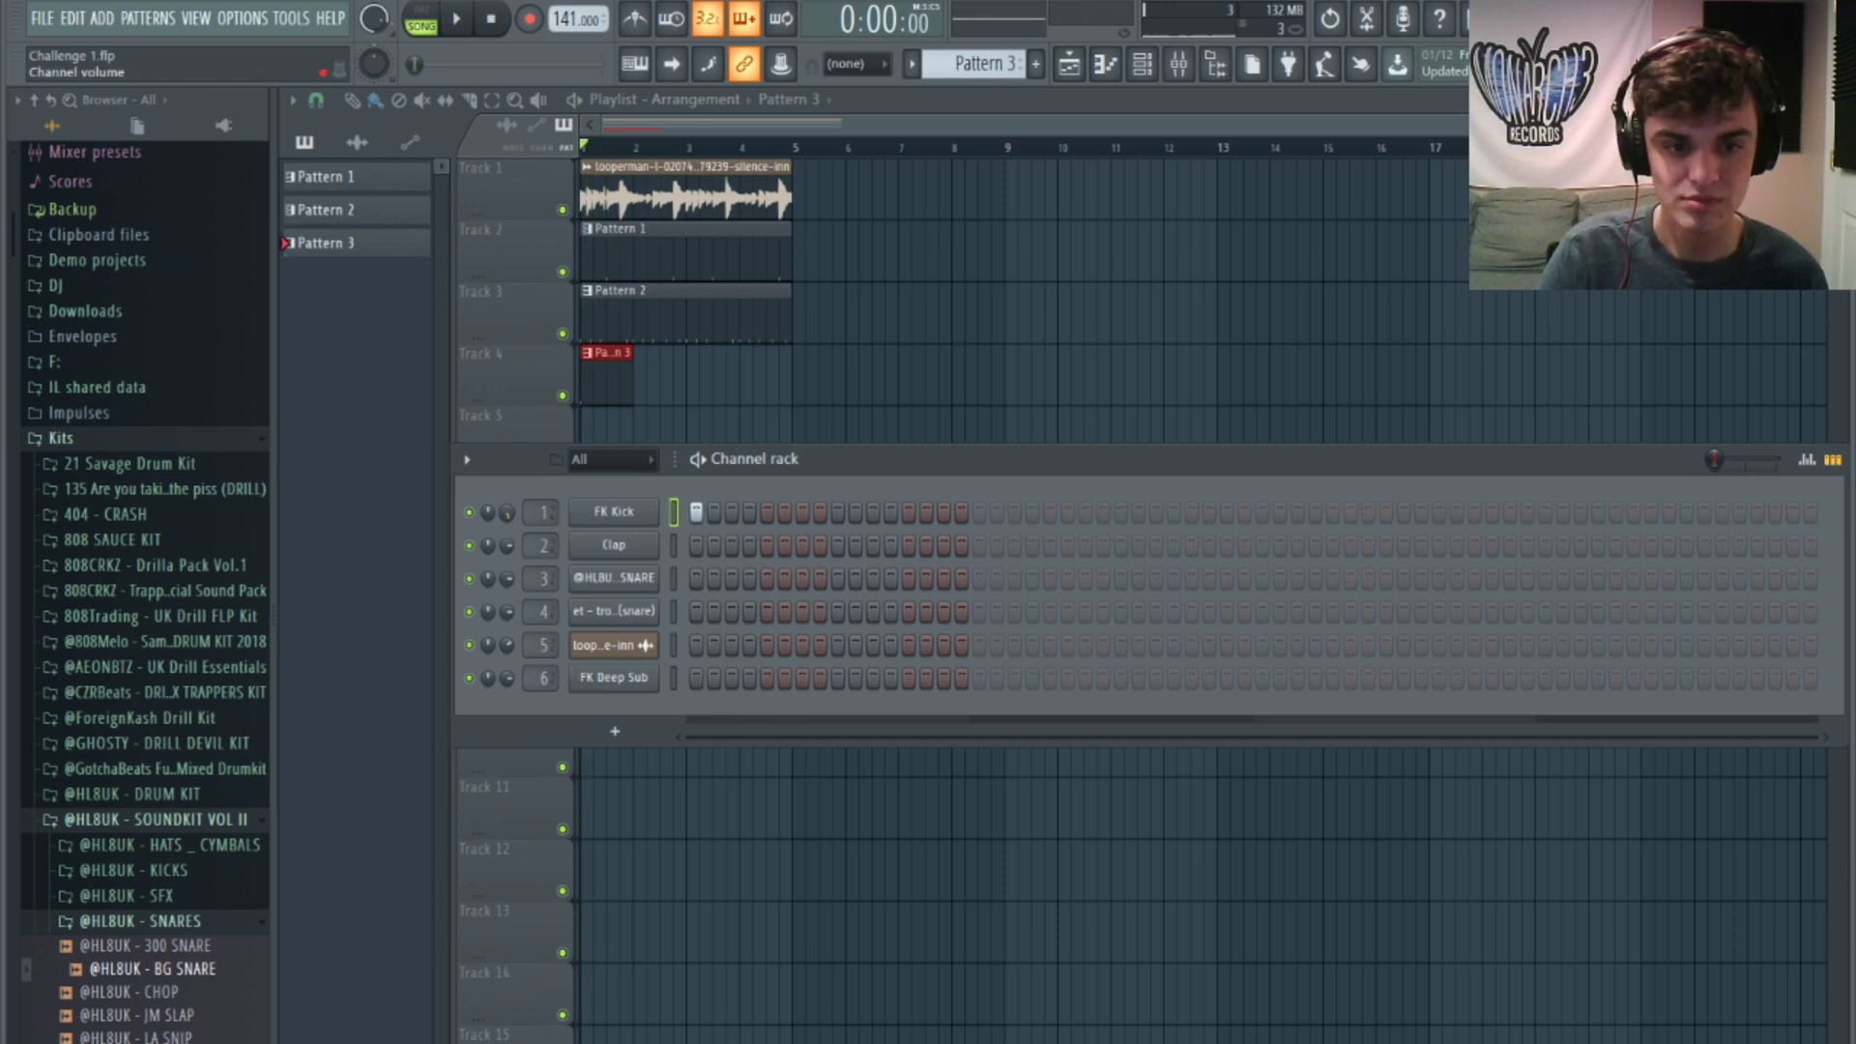
left_click(1178, 66)
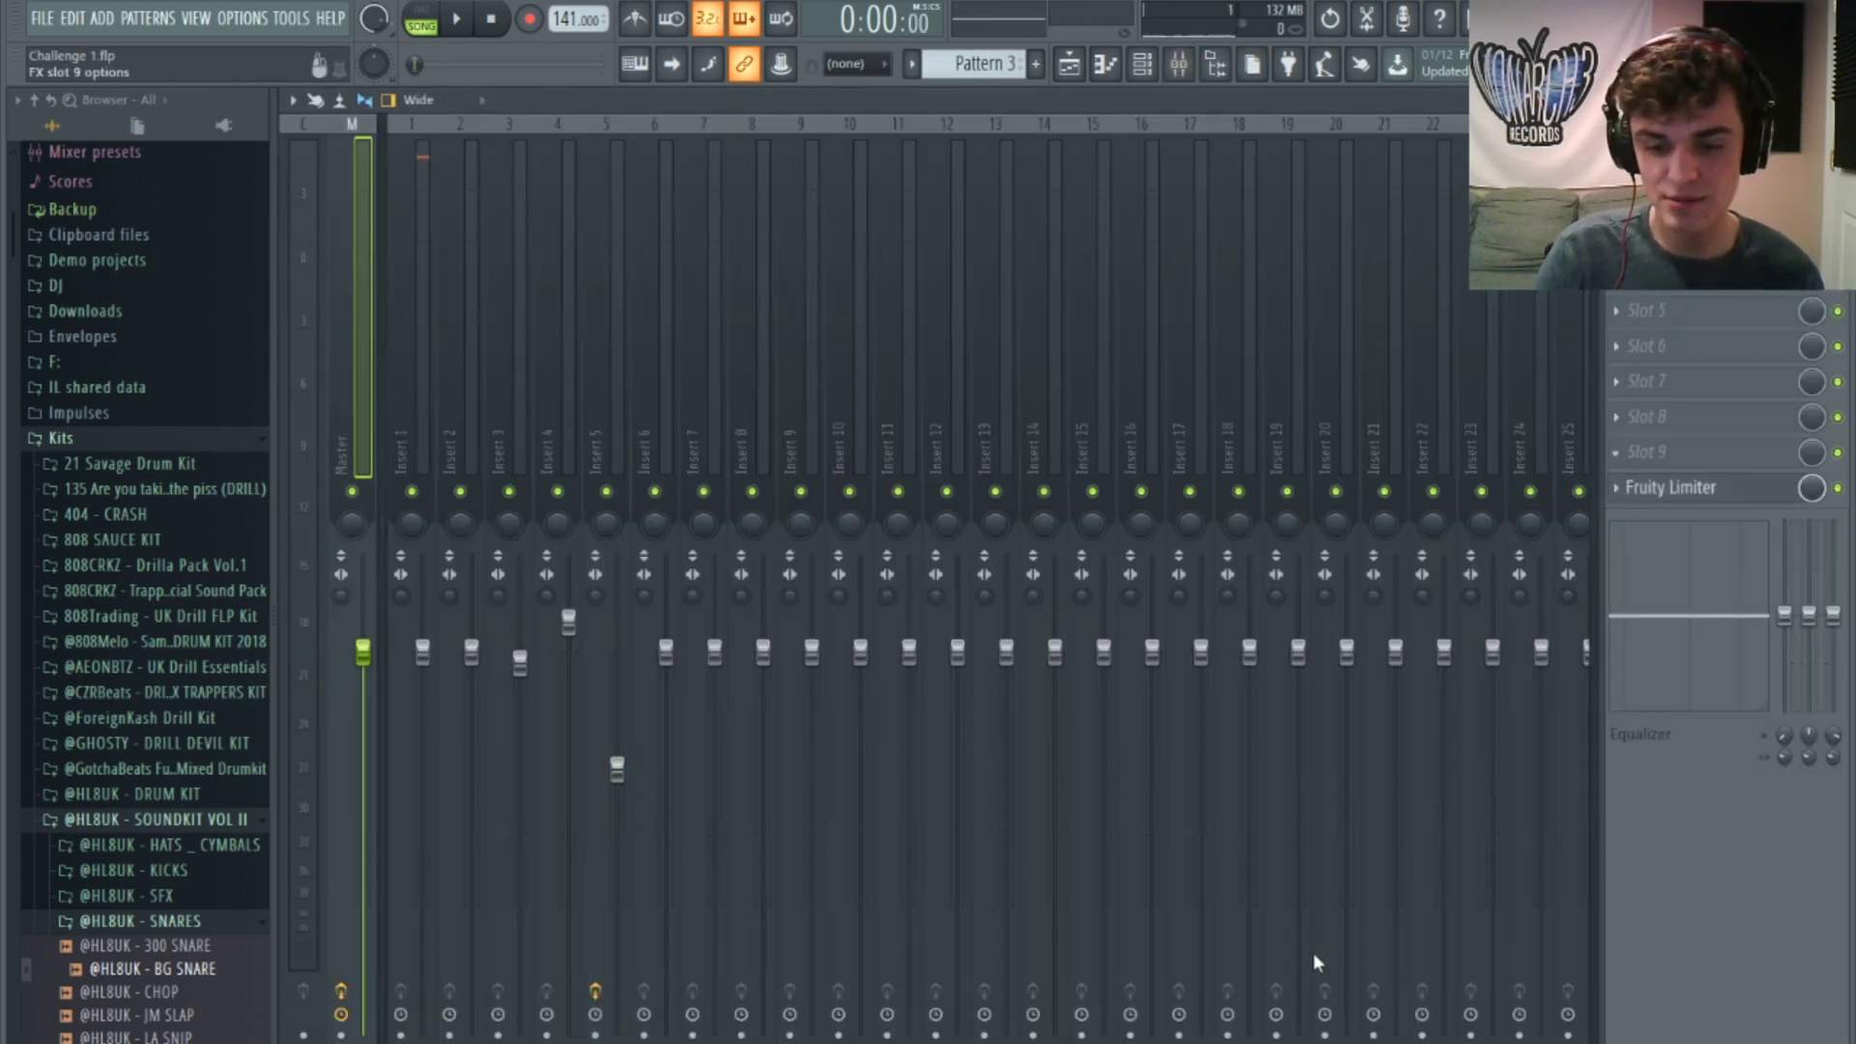
key("space")
Step: Add FK Kick hits to Pattern 3 on steps 23, 25, 33, 55, 59 and 63
left_click(1143, 65)
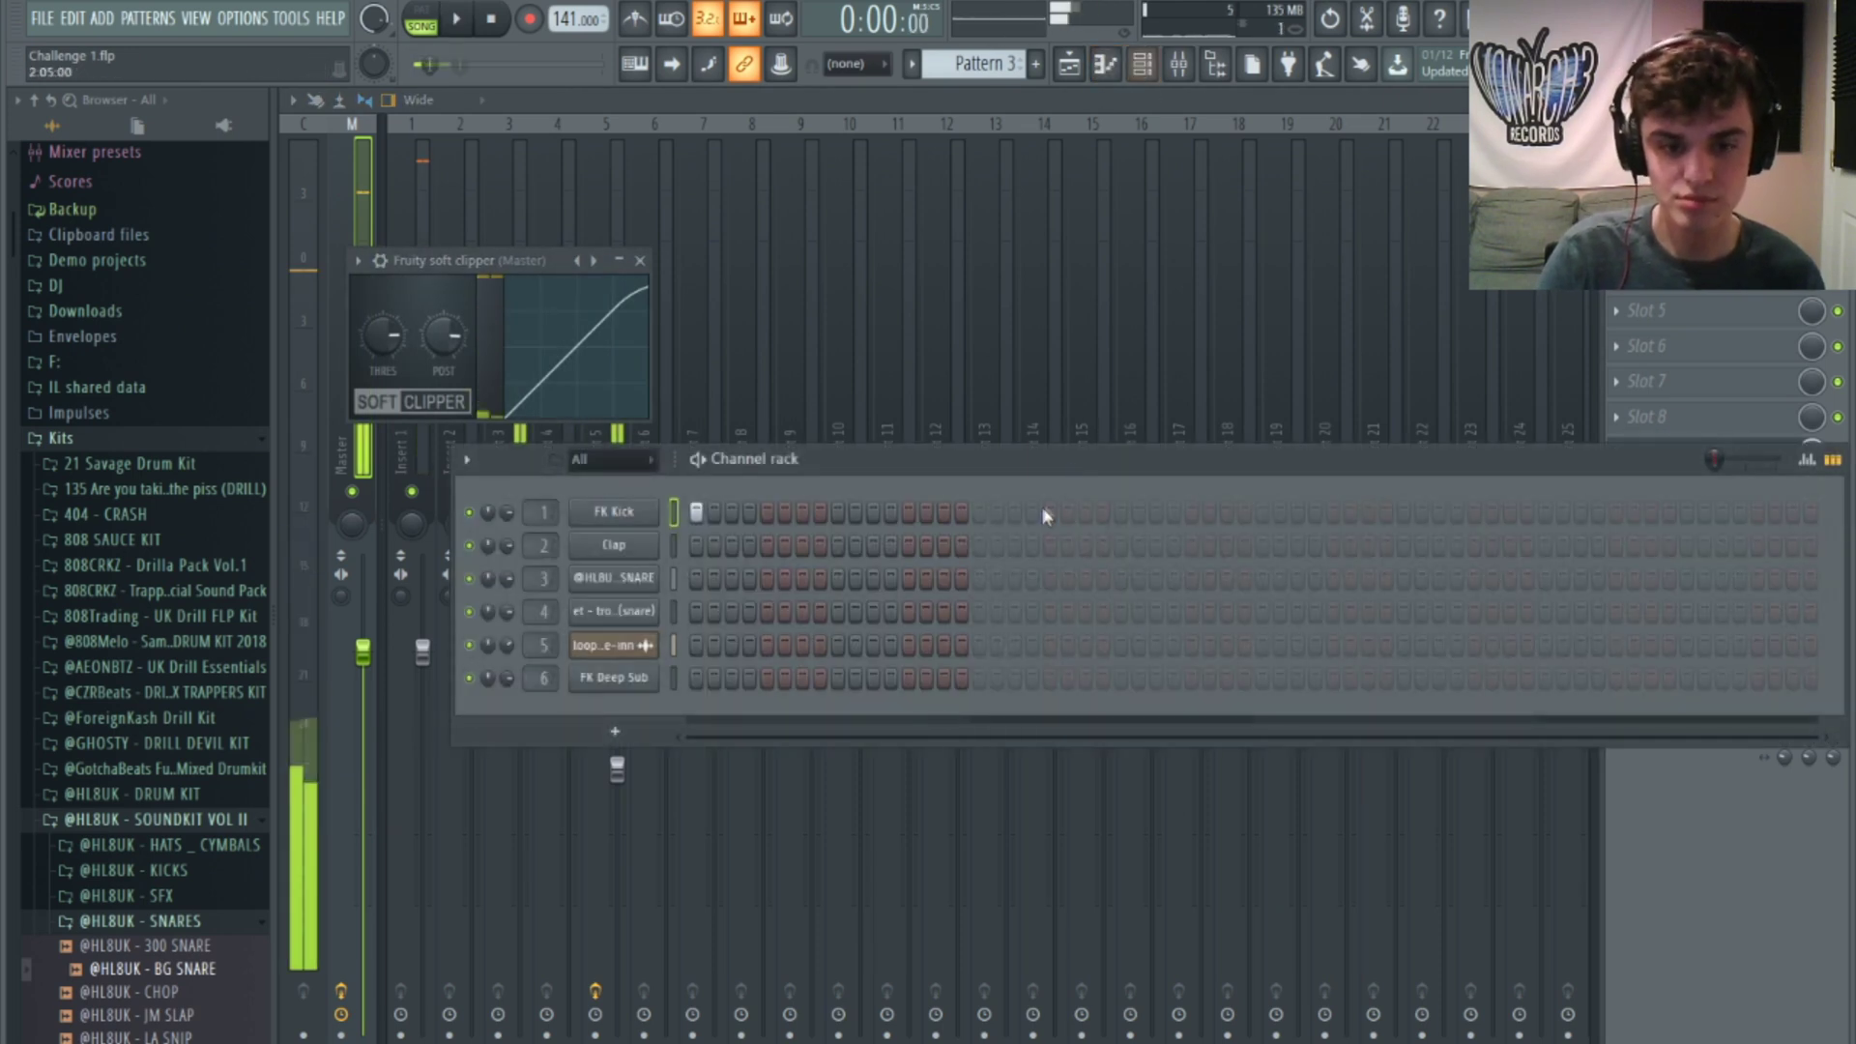
left_click(1083, 513)
left_click(1121, 513)
left_click(1262, 512)
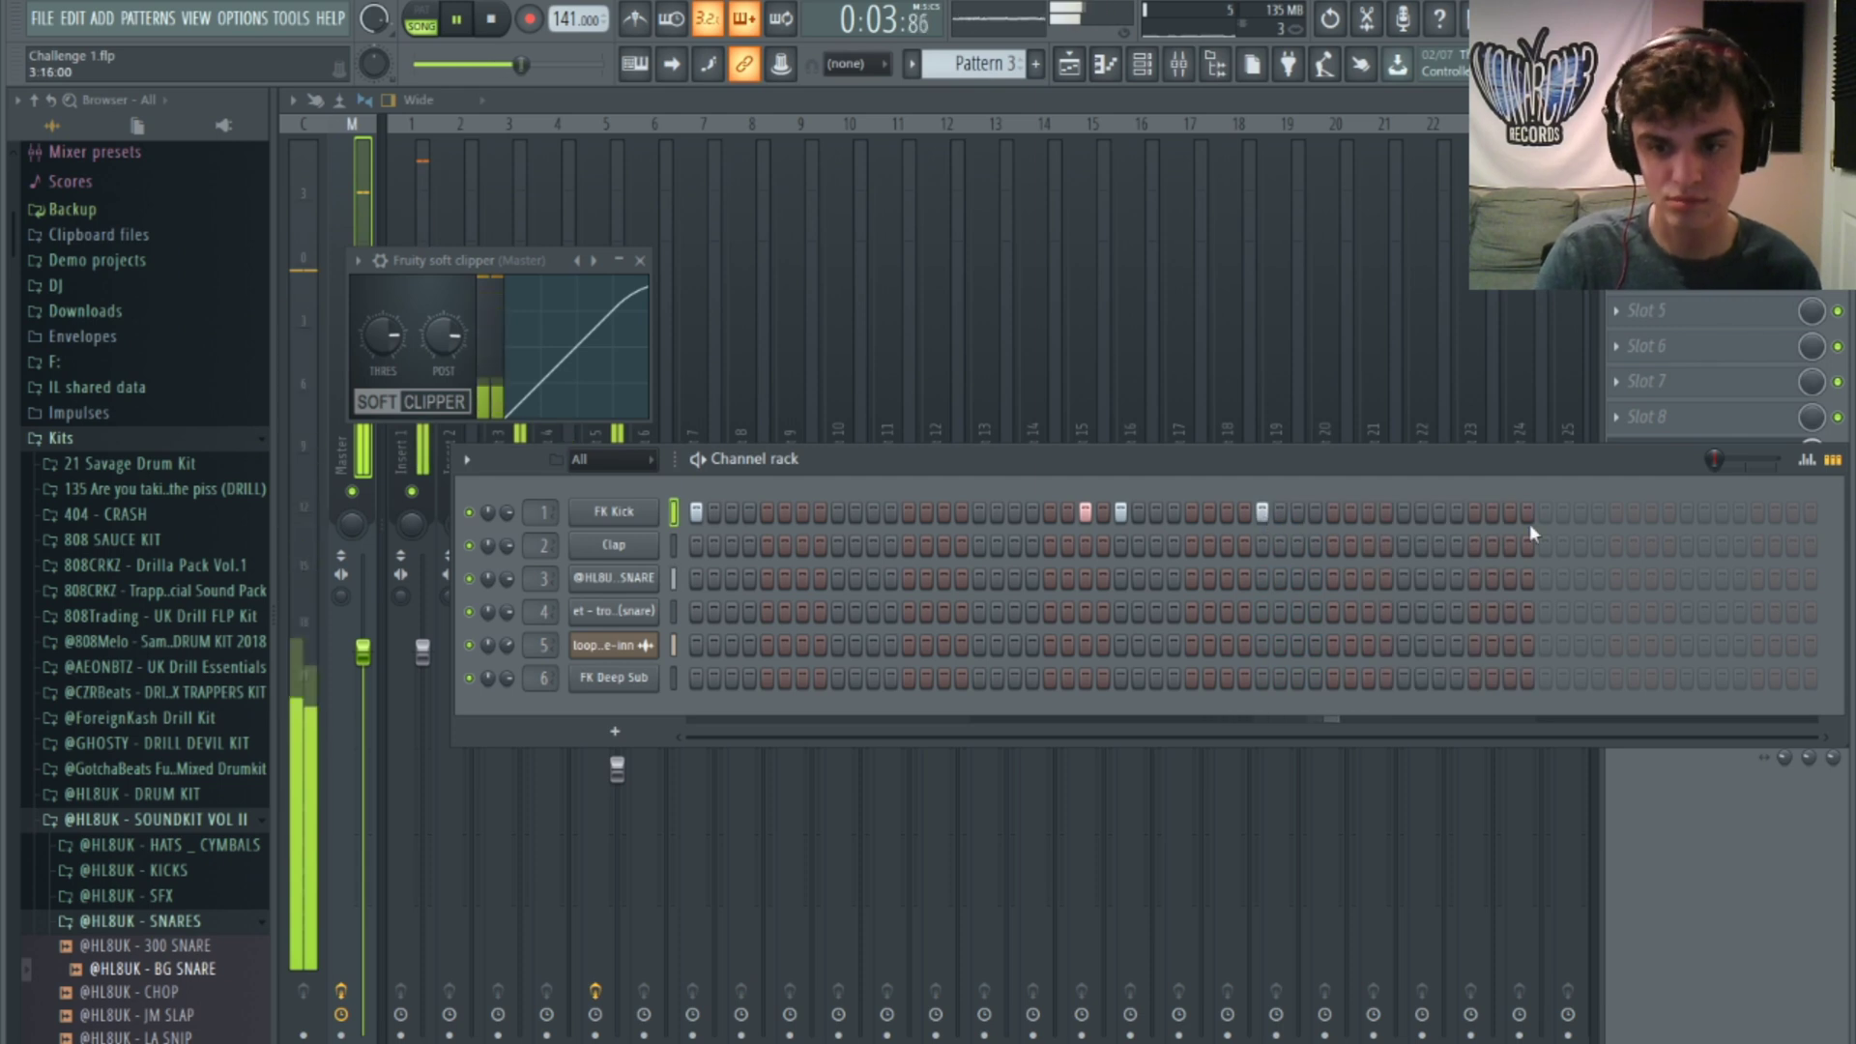
left_click(1651, 512)
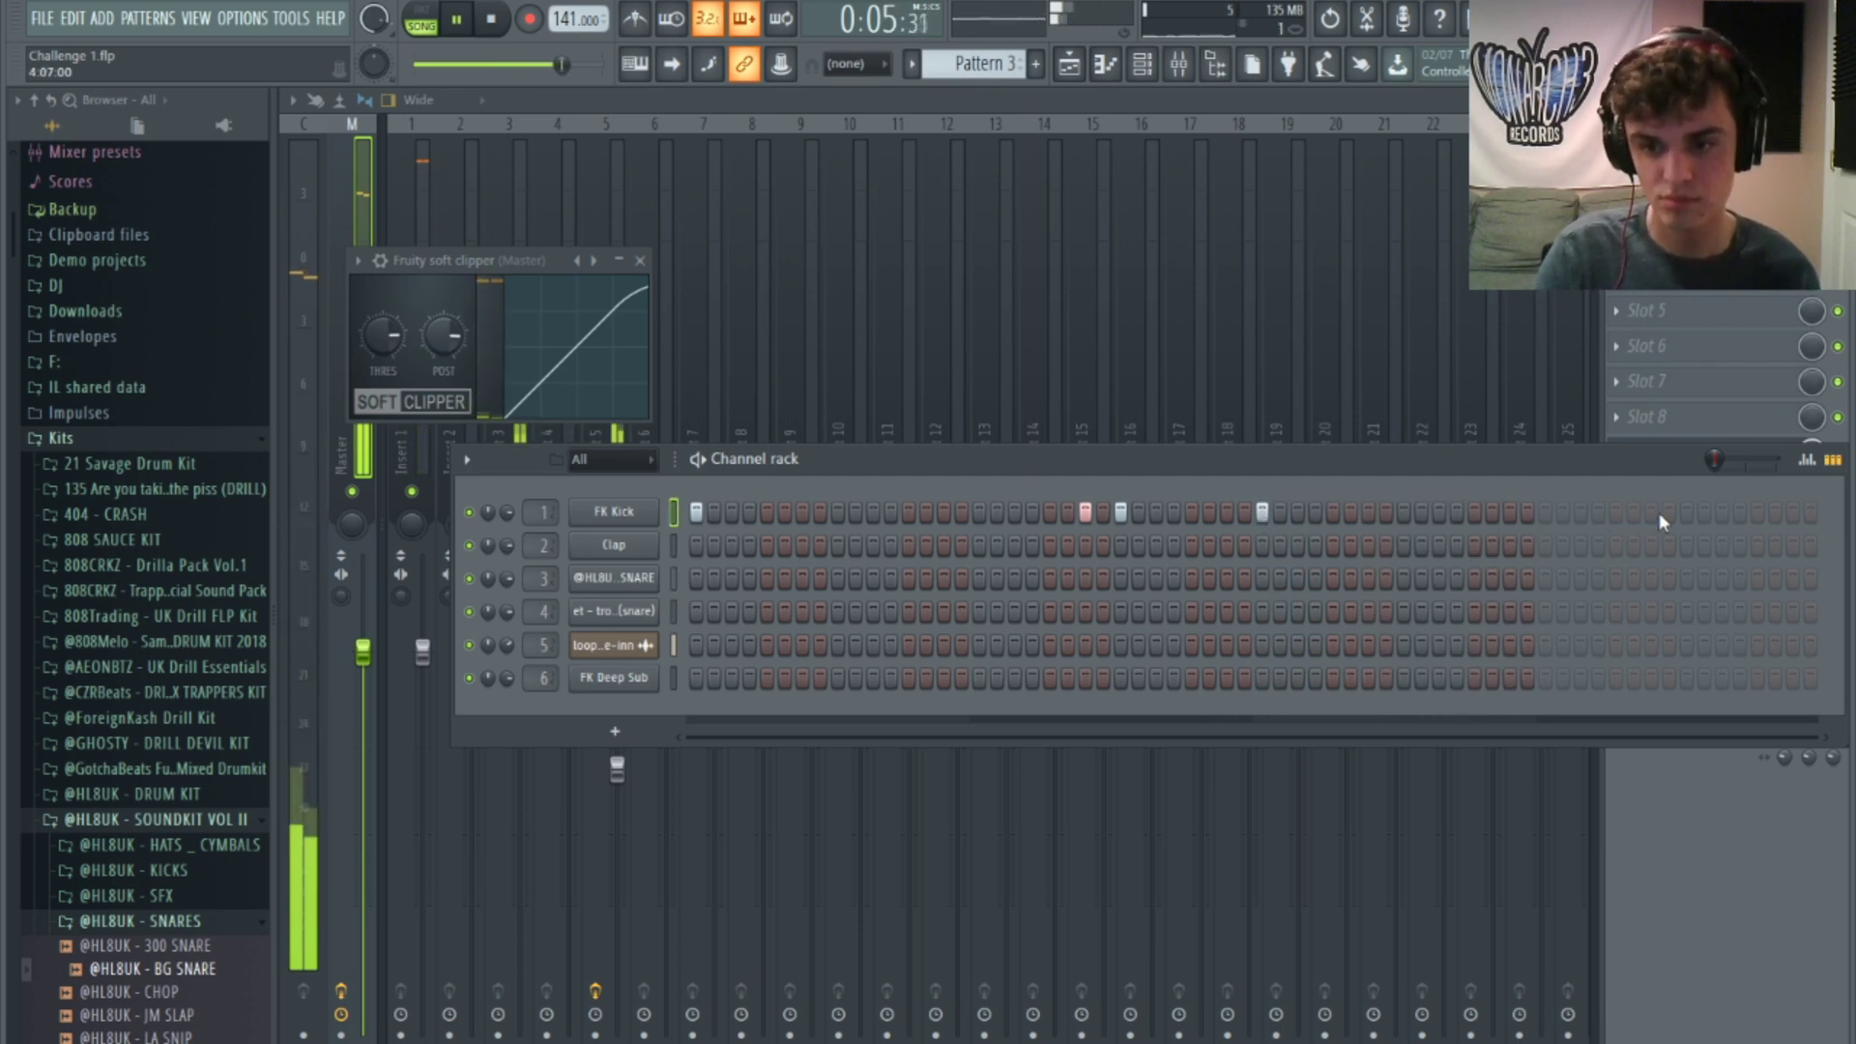
left_click(1721, 512)
left_click(1794, 514)
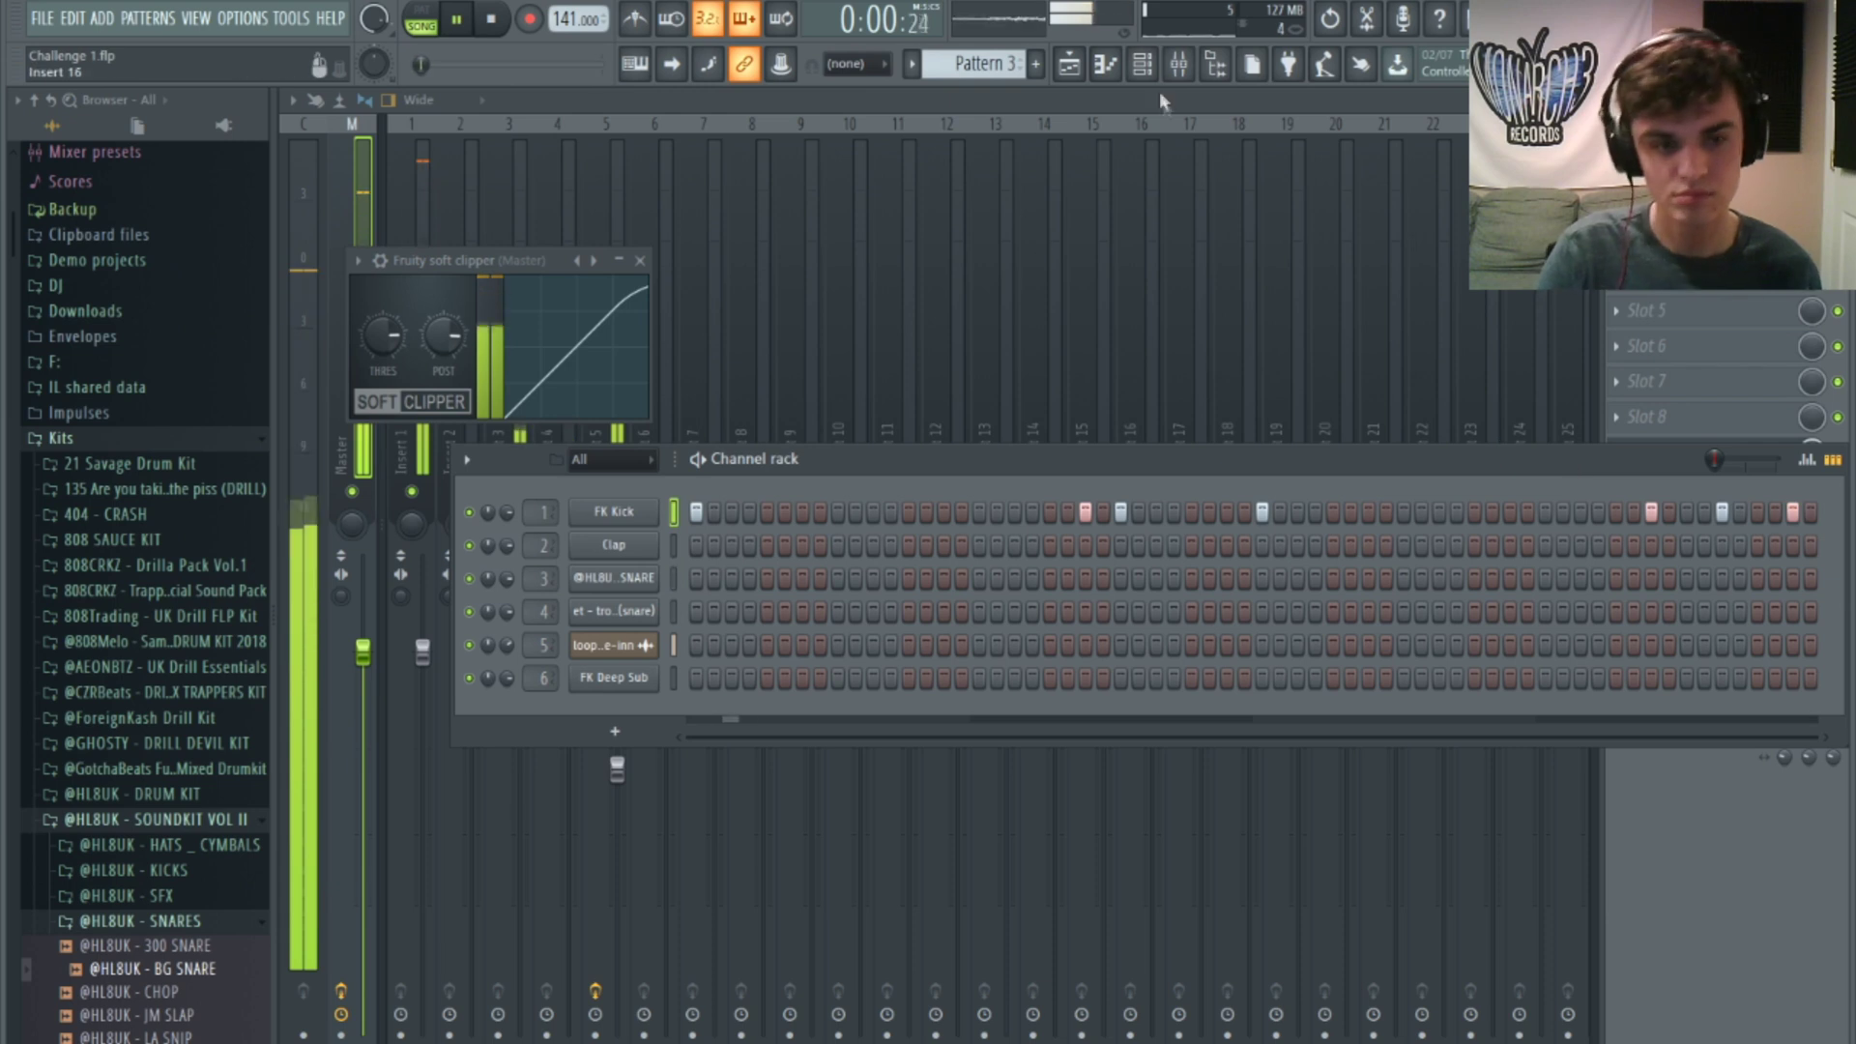
Step: Extend the playlist arrangement to eight bars by duplicating the loop and patterns, keeping Pattern 1 as a single eight-bar clip
key("F5")
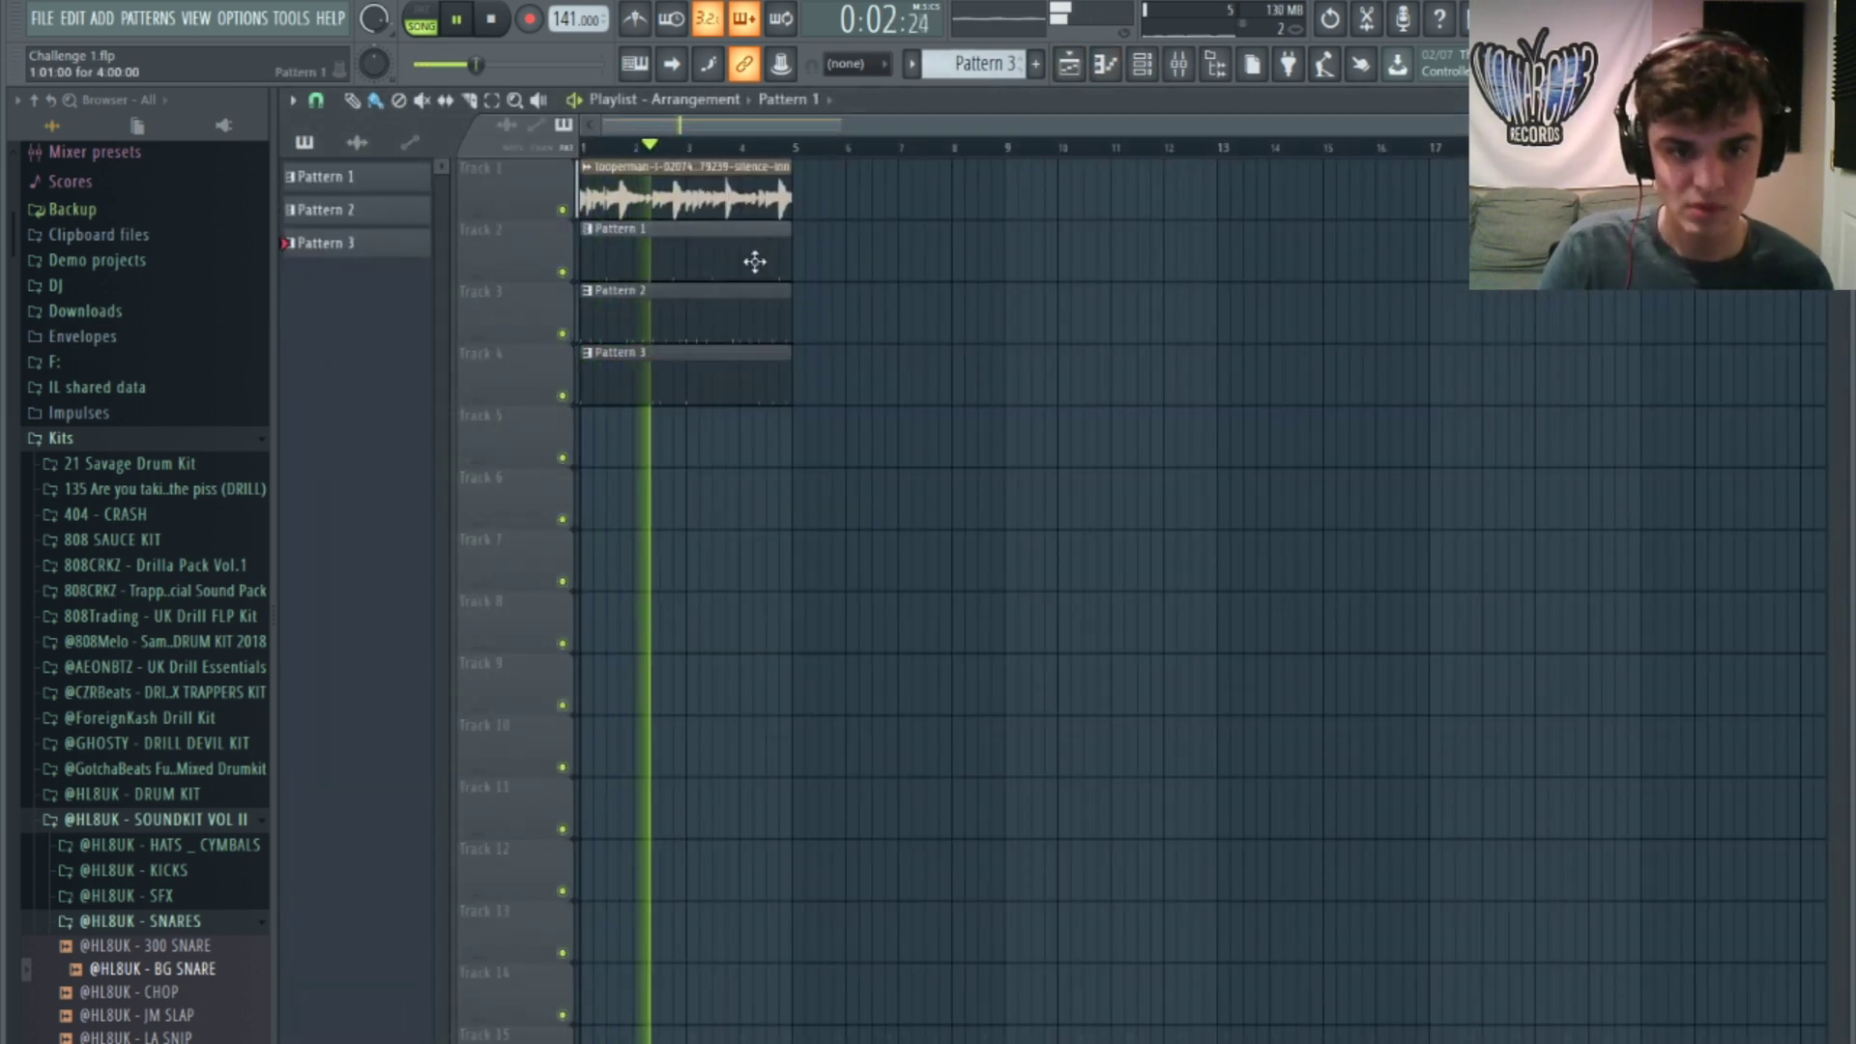
double_click(755, 262)
left_click(1069, 65)
key("ctrl+a")
key("ctrl+b")
double_click(803, 150)
key("space")
right_click(892, 266)
Step: Add two C5 notes to the et - tropics snare in Pattern 1, leading into the late hit in bar 8
double_click(717, 262)
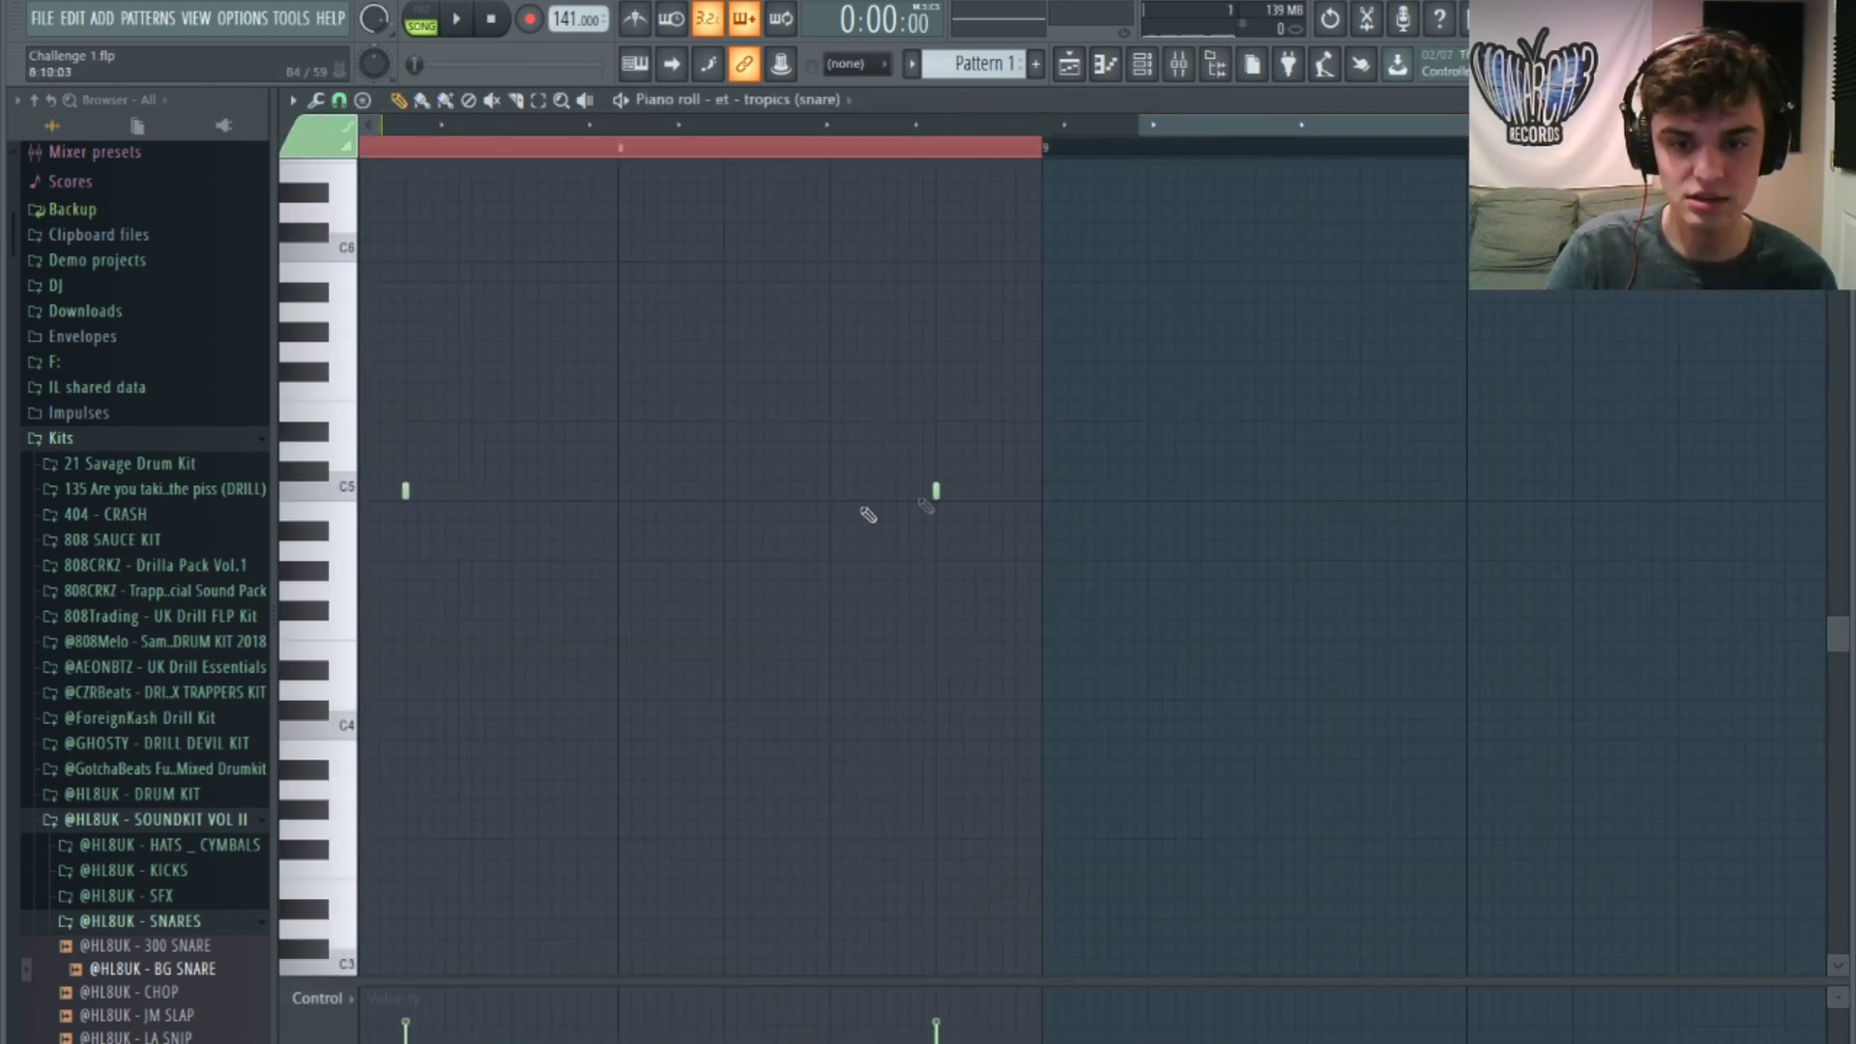
left_click(887, 491)
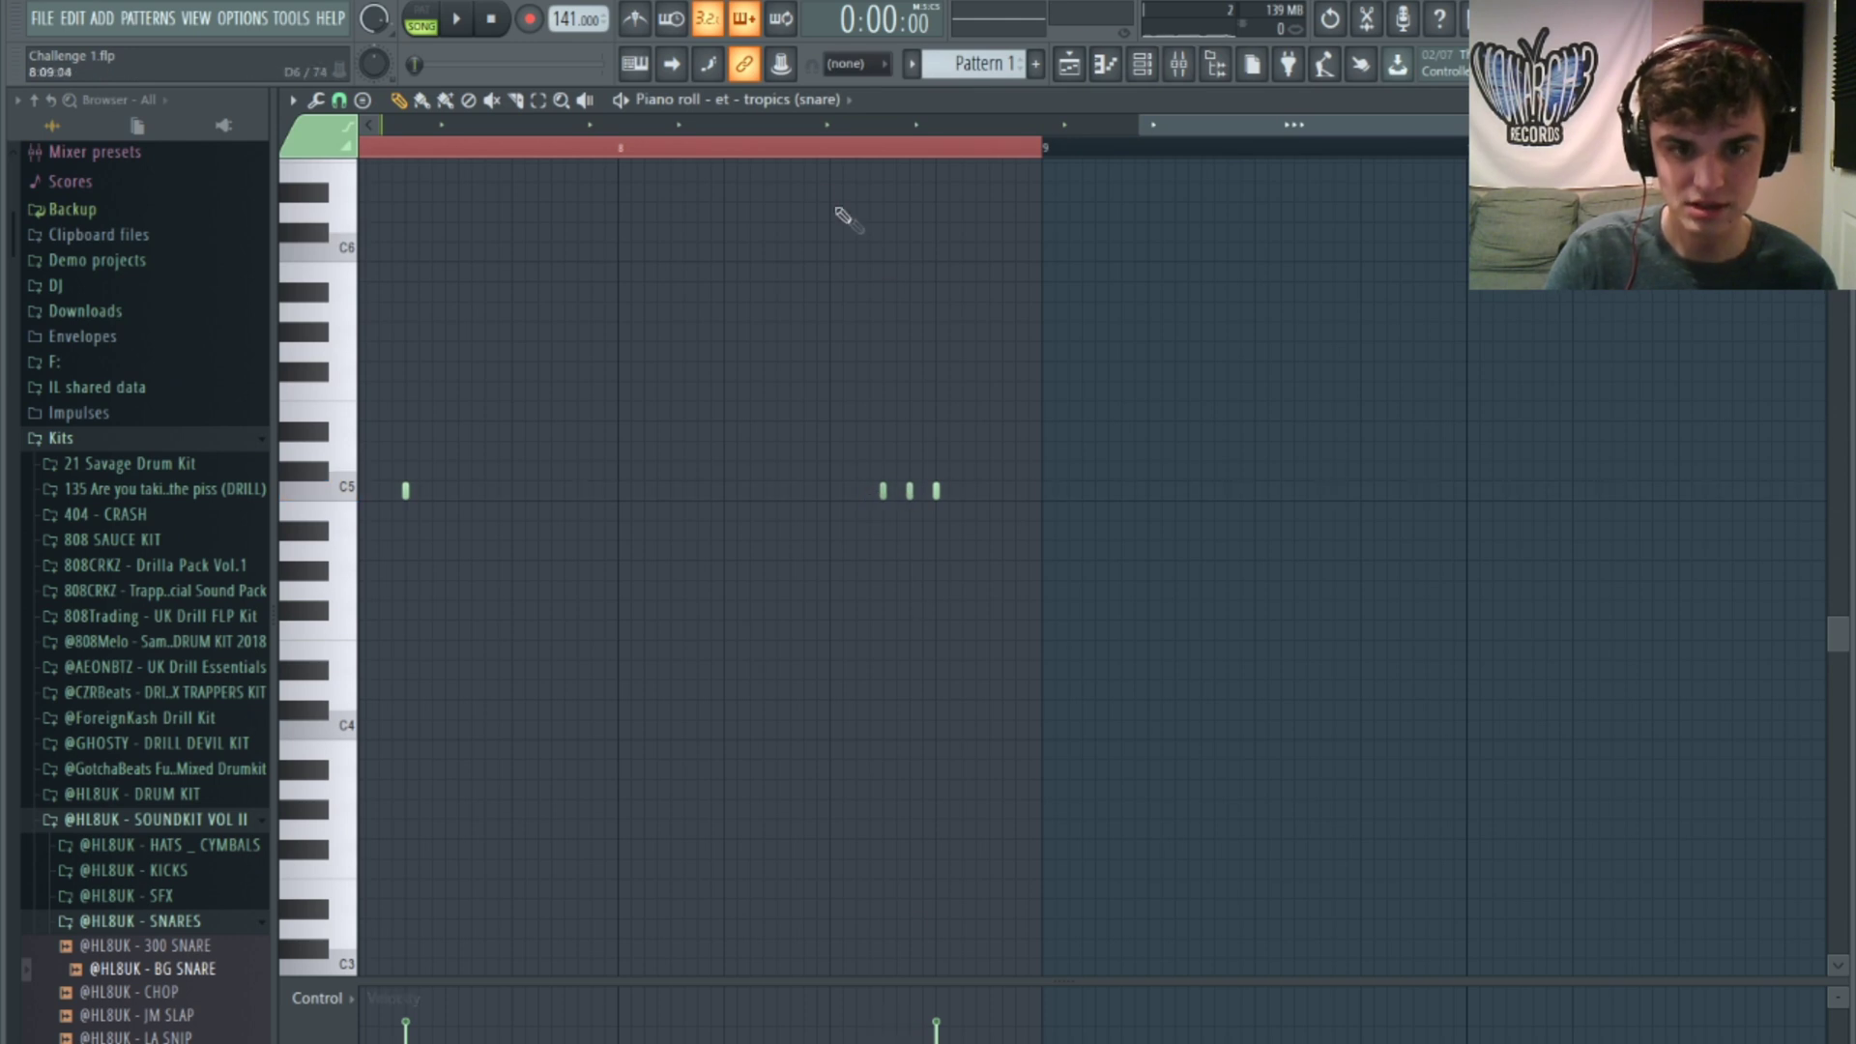
left_click(657, 150)
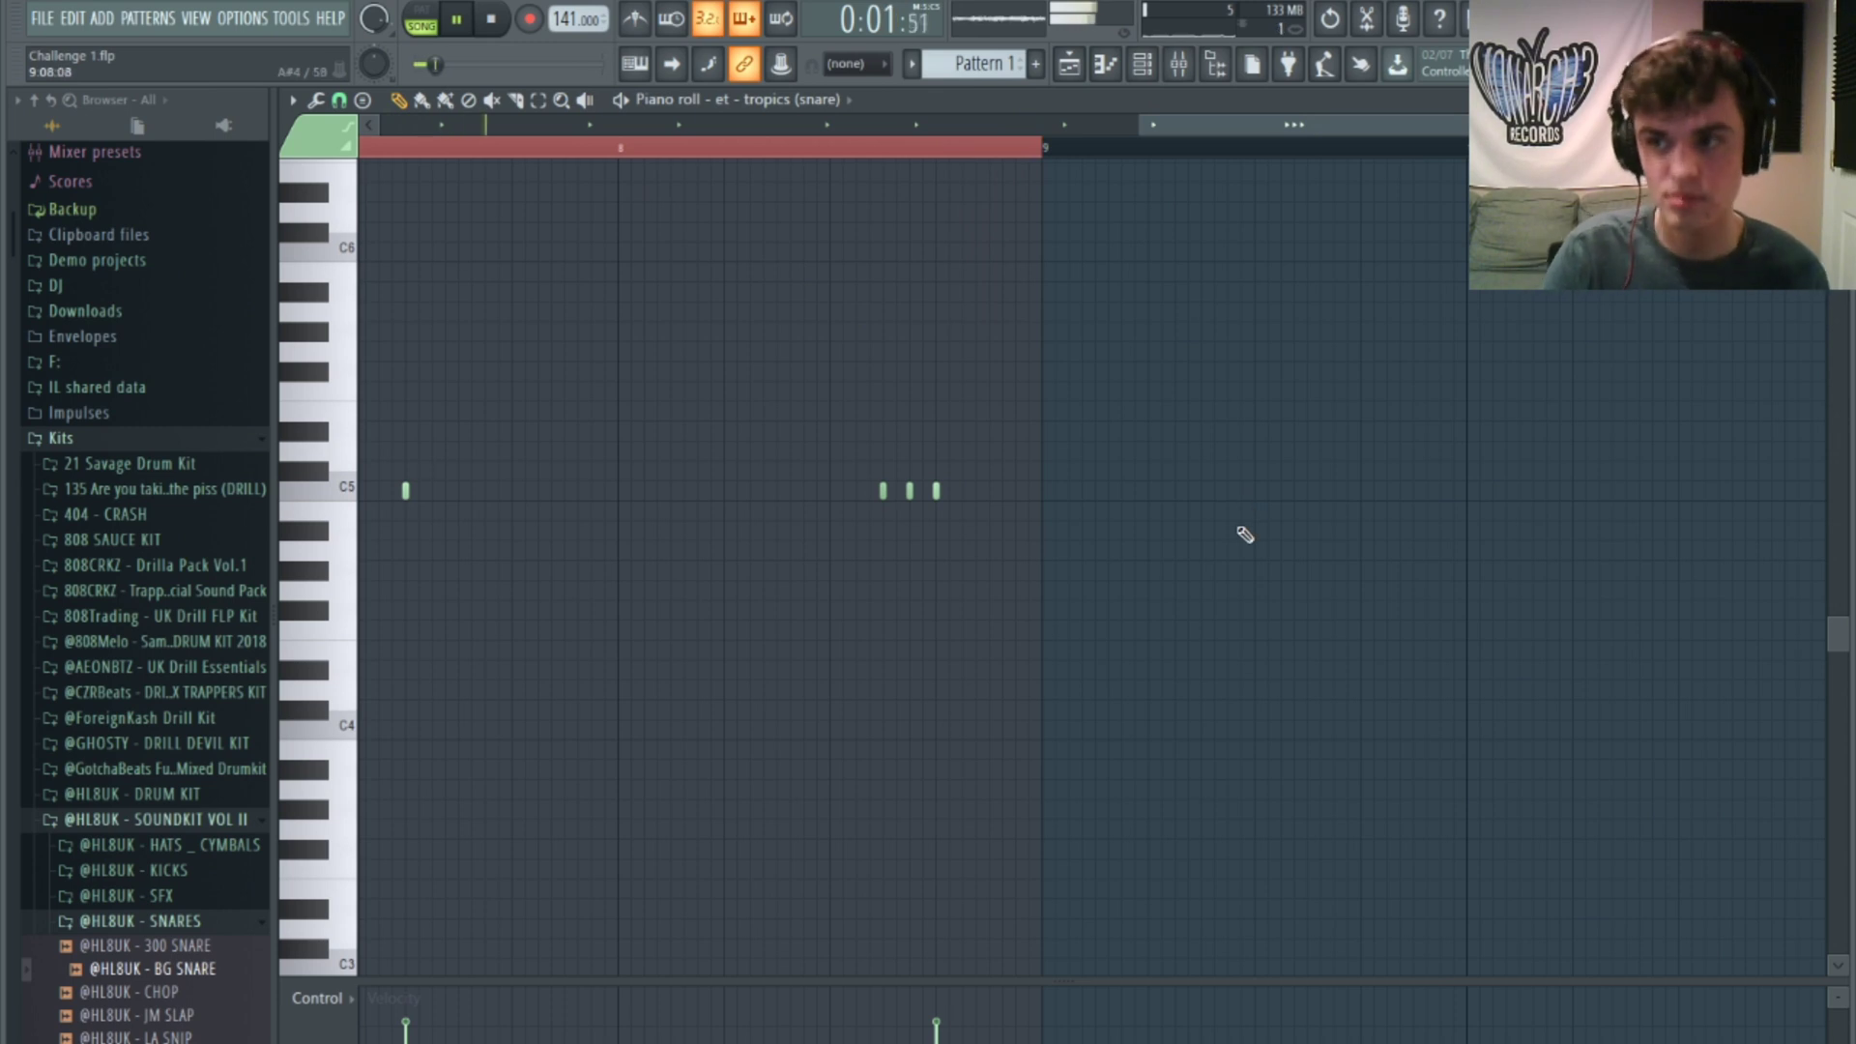
Step: Replace the Clap with LexLugerHiHat from the UK Drill Tutorial Sounds folder and open its piano roll in Pattern 2
left_click(1068, 63)
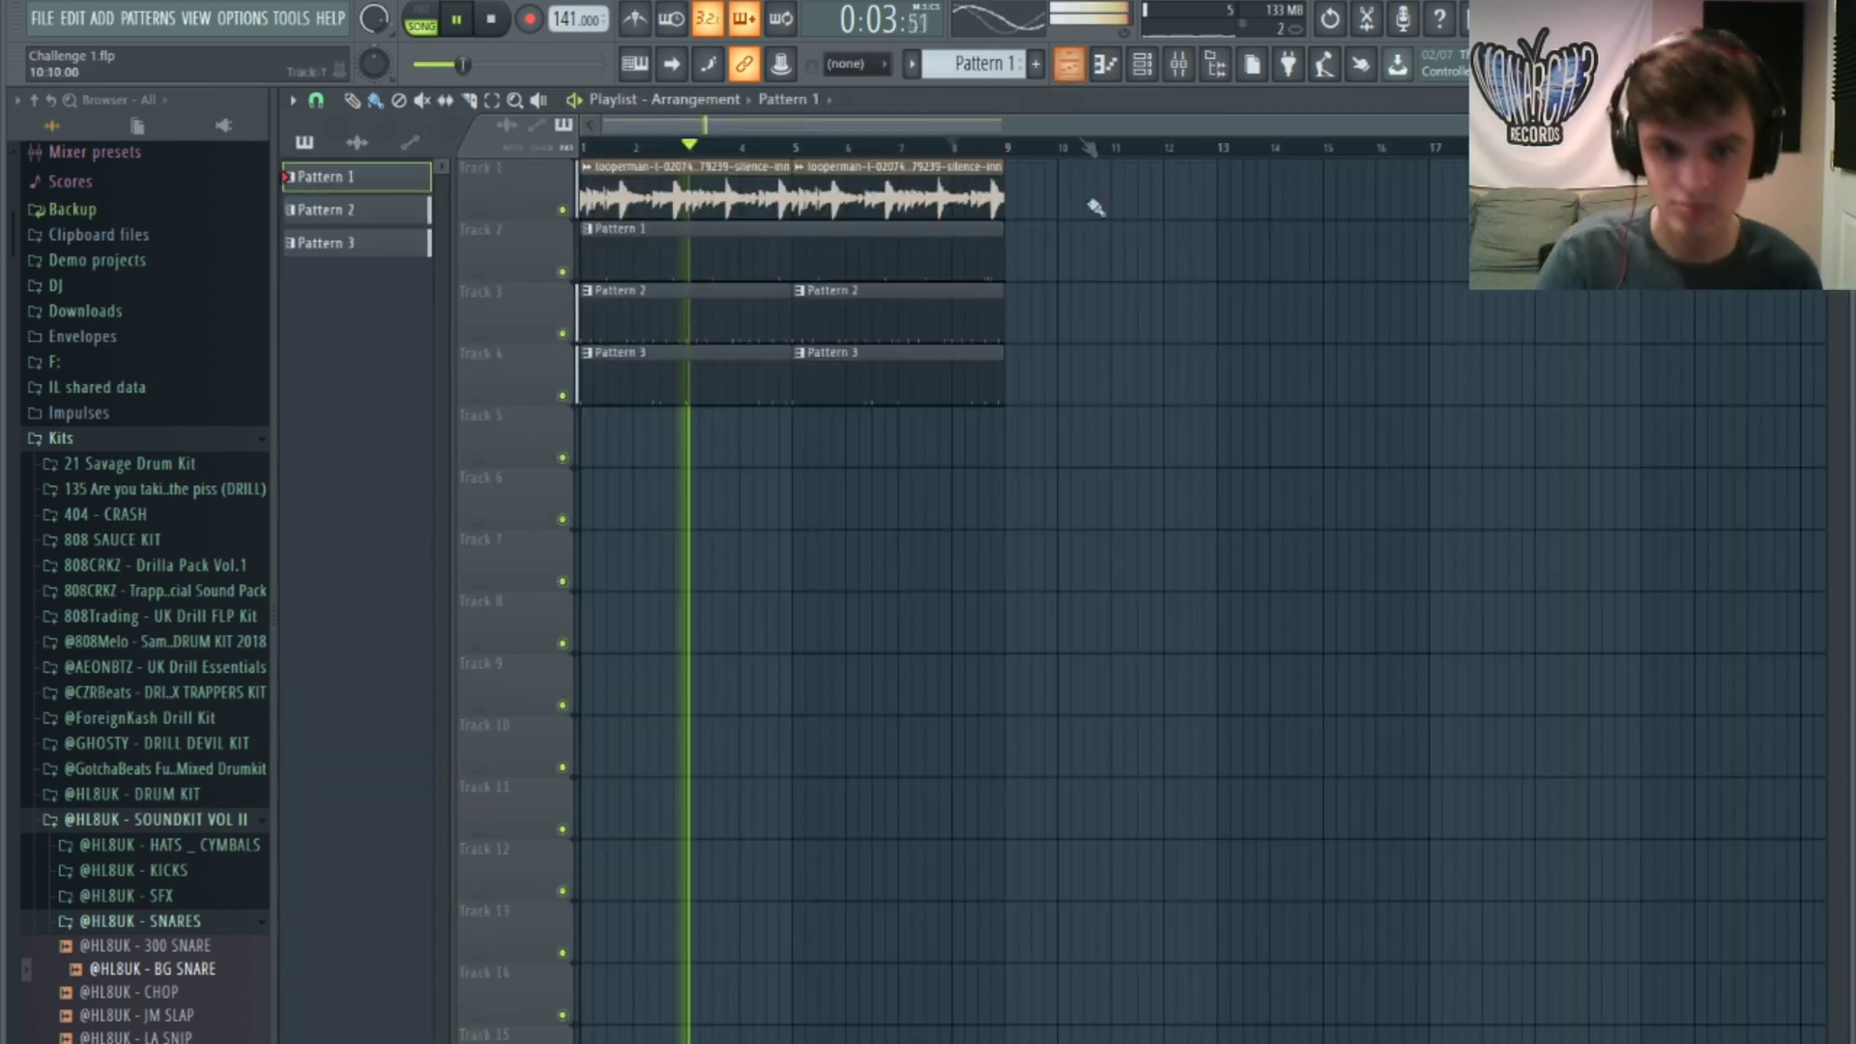
scroll(975, 58, "down", 2)
scroll(974, 57, "down", 1)
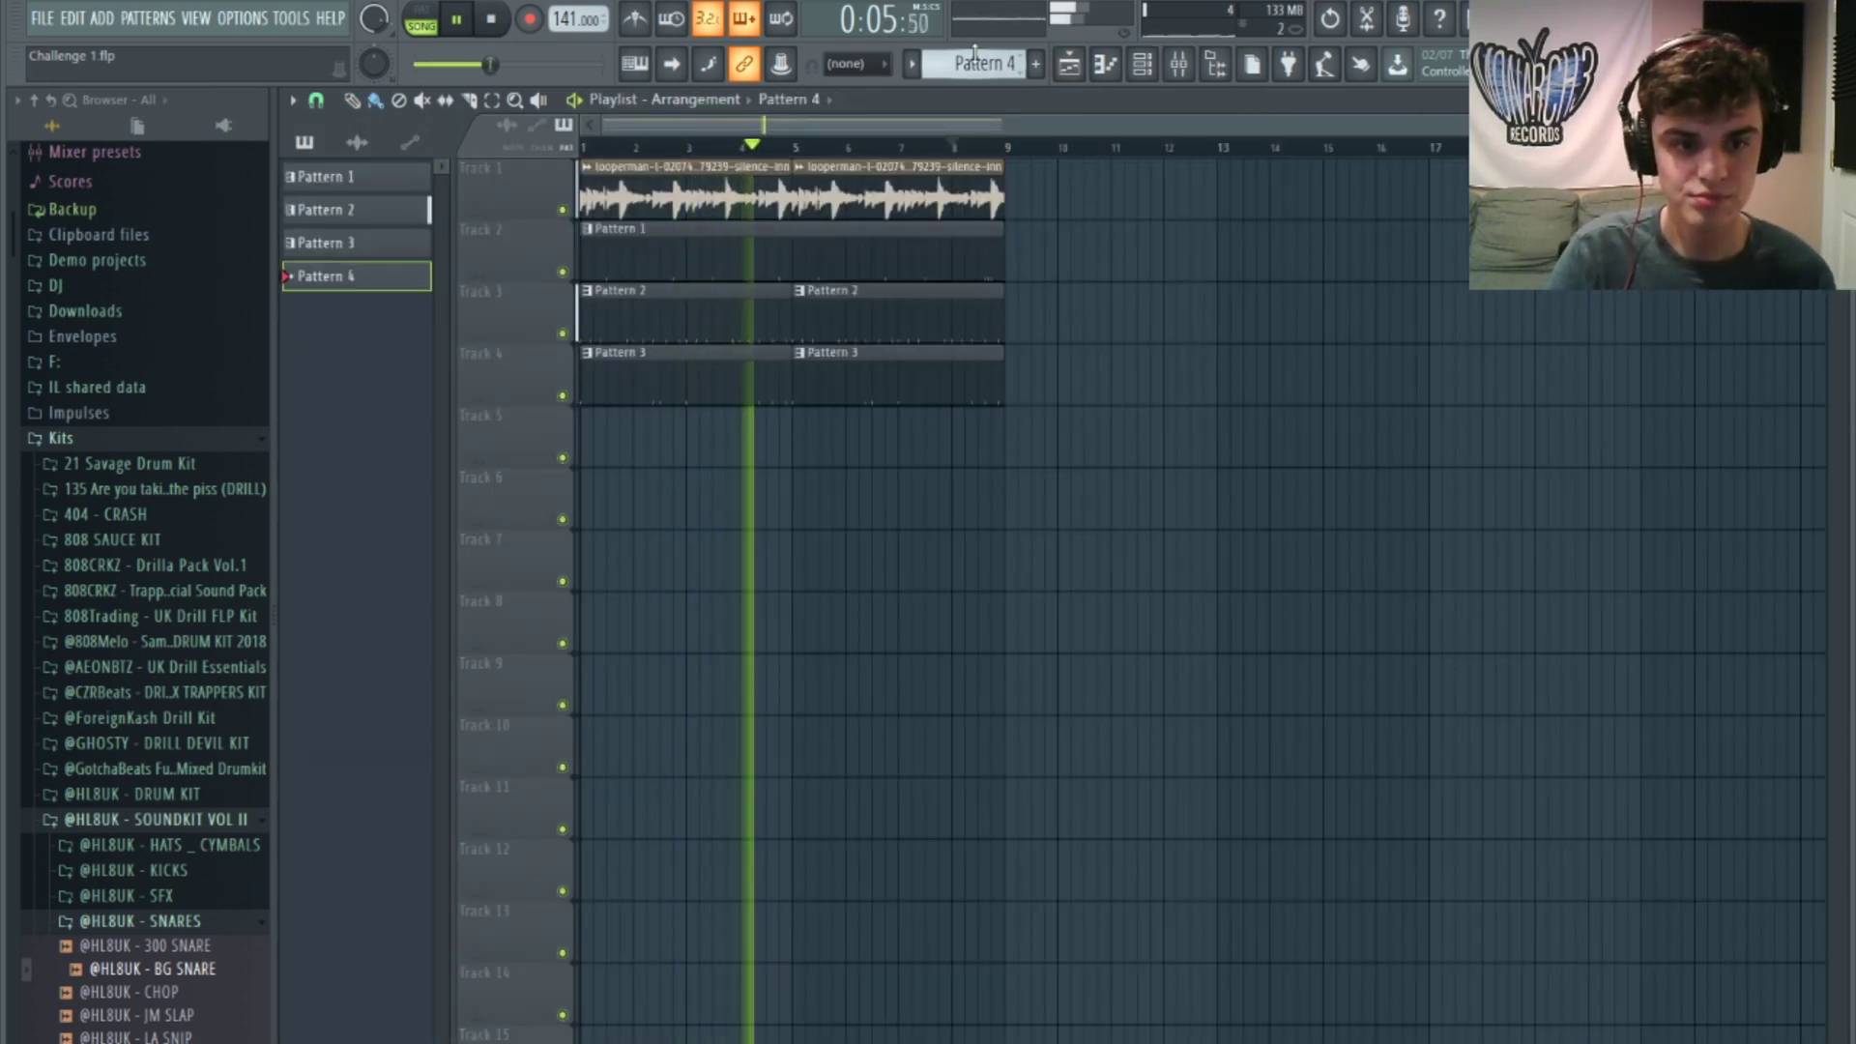
left_click(716, 294)
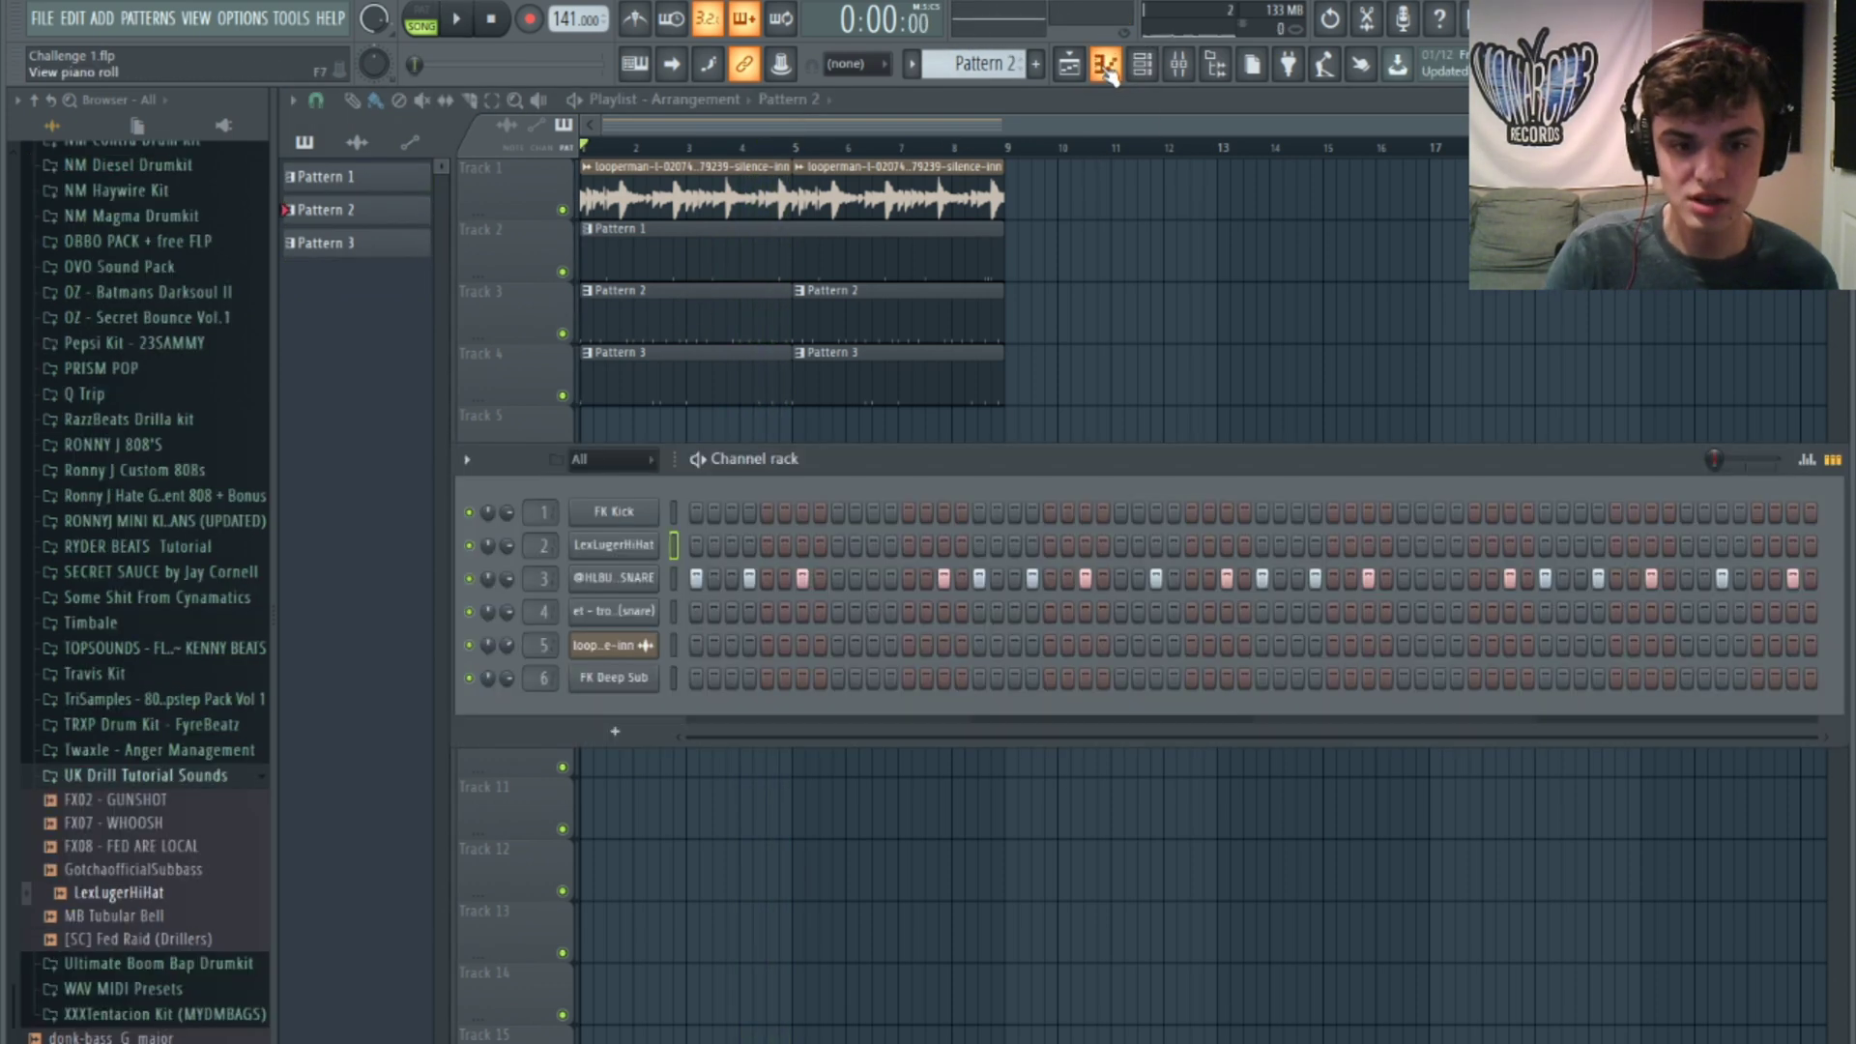
left_click(1107, 68)
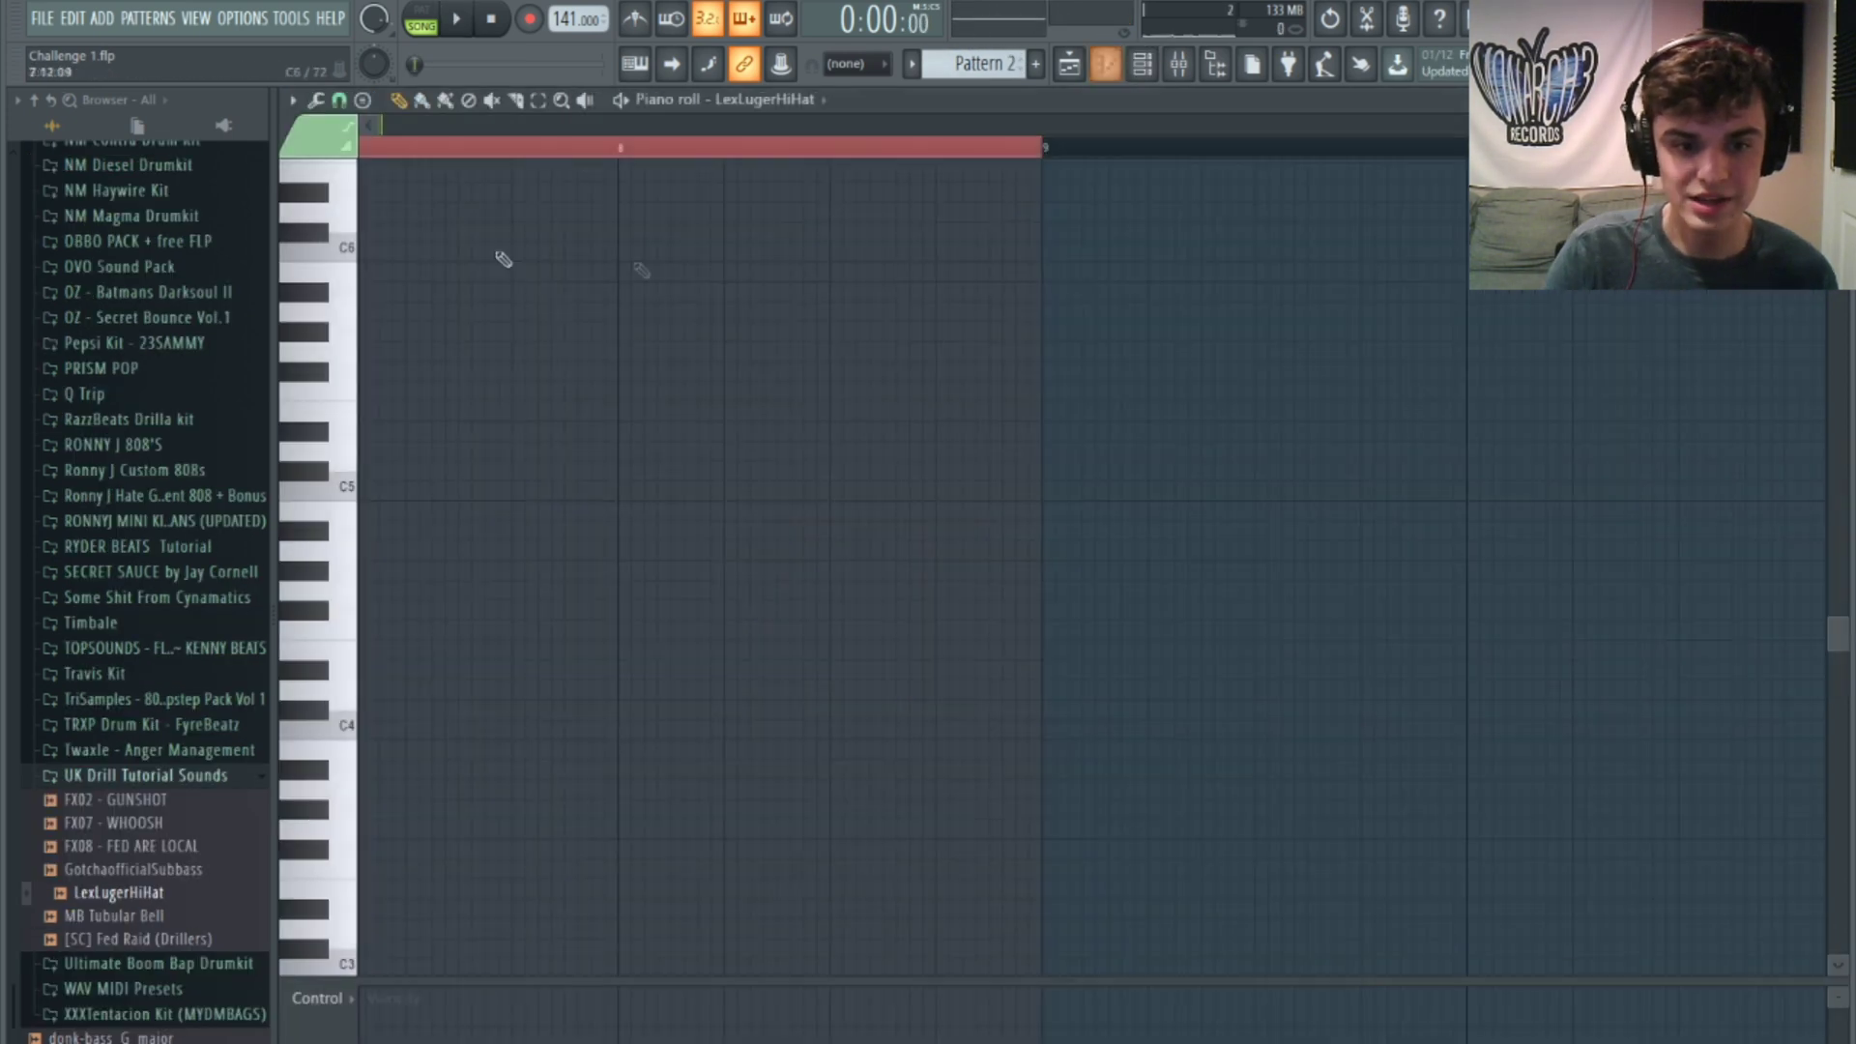
Step: Draw a four-note C5 hi-hat roll with rising velocities at the end of bar 1 and restart playback
left_click_drag(1316, 126, 379, 125)
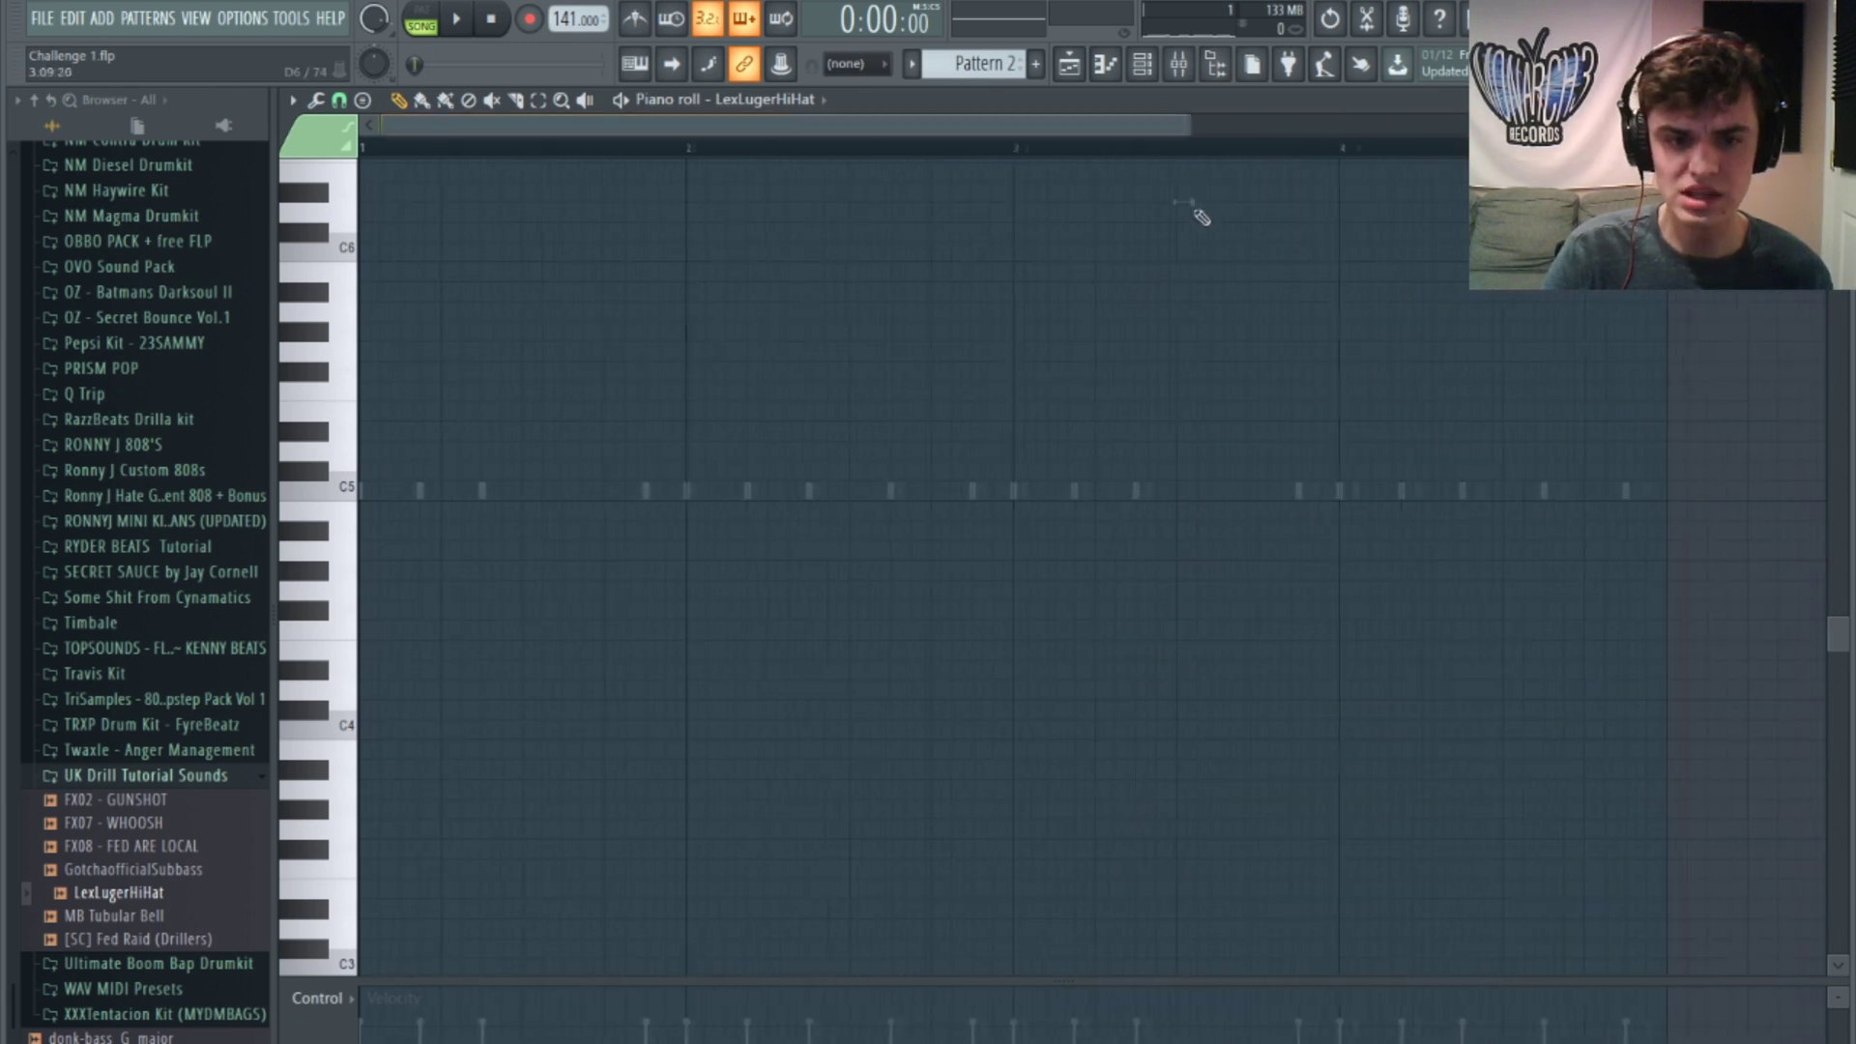
left_click_drag(1185, 201, 1191, 202)
scroll(845, 377, "up", 3)
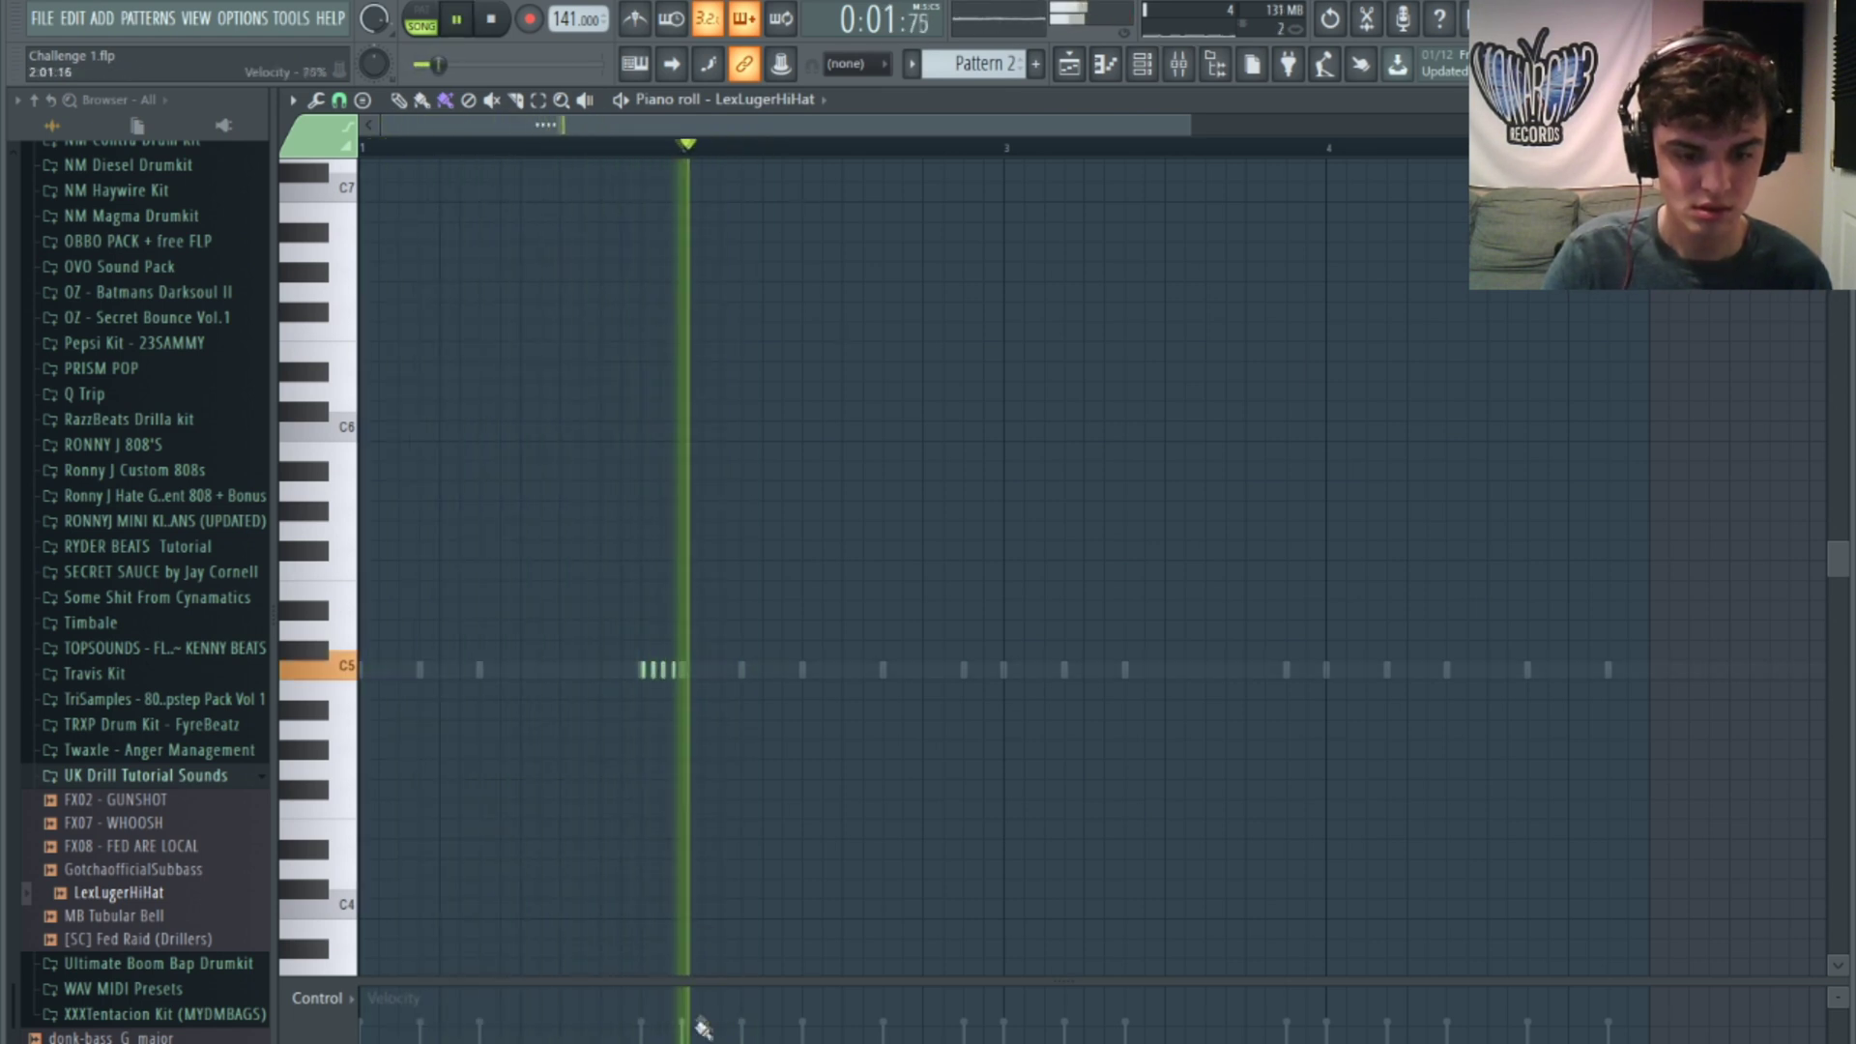
key("space")
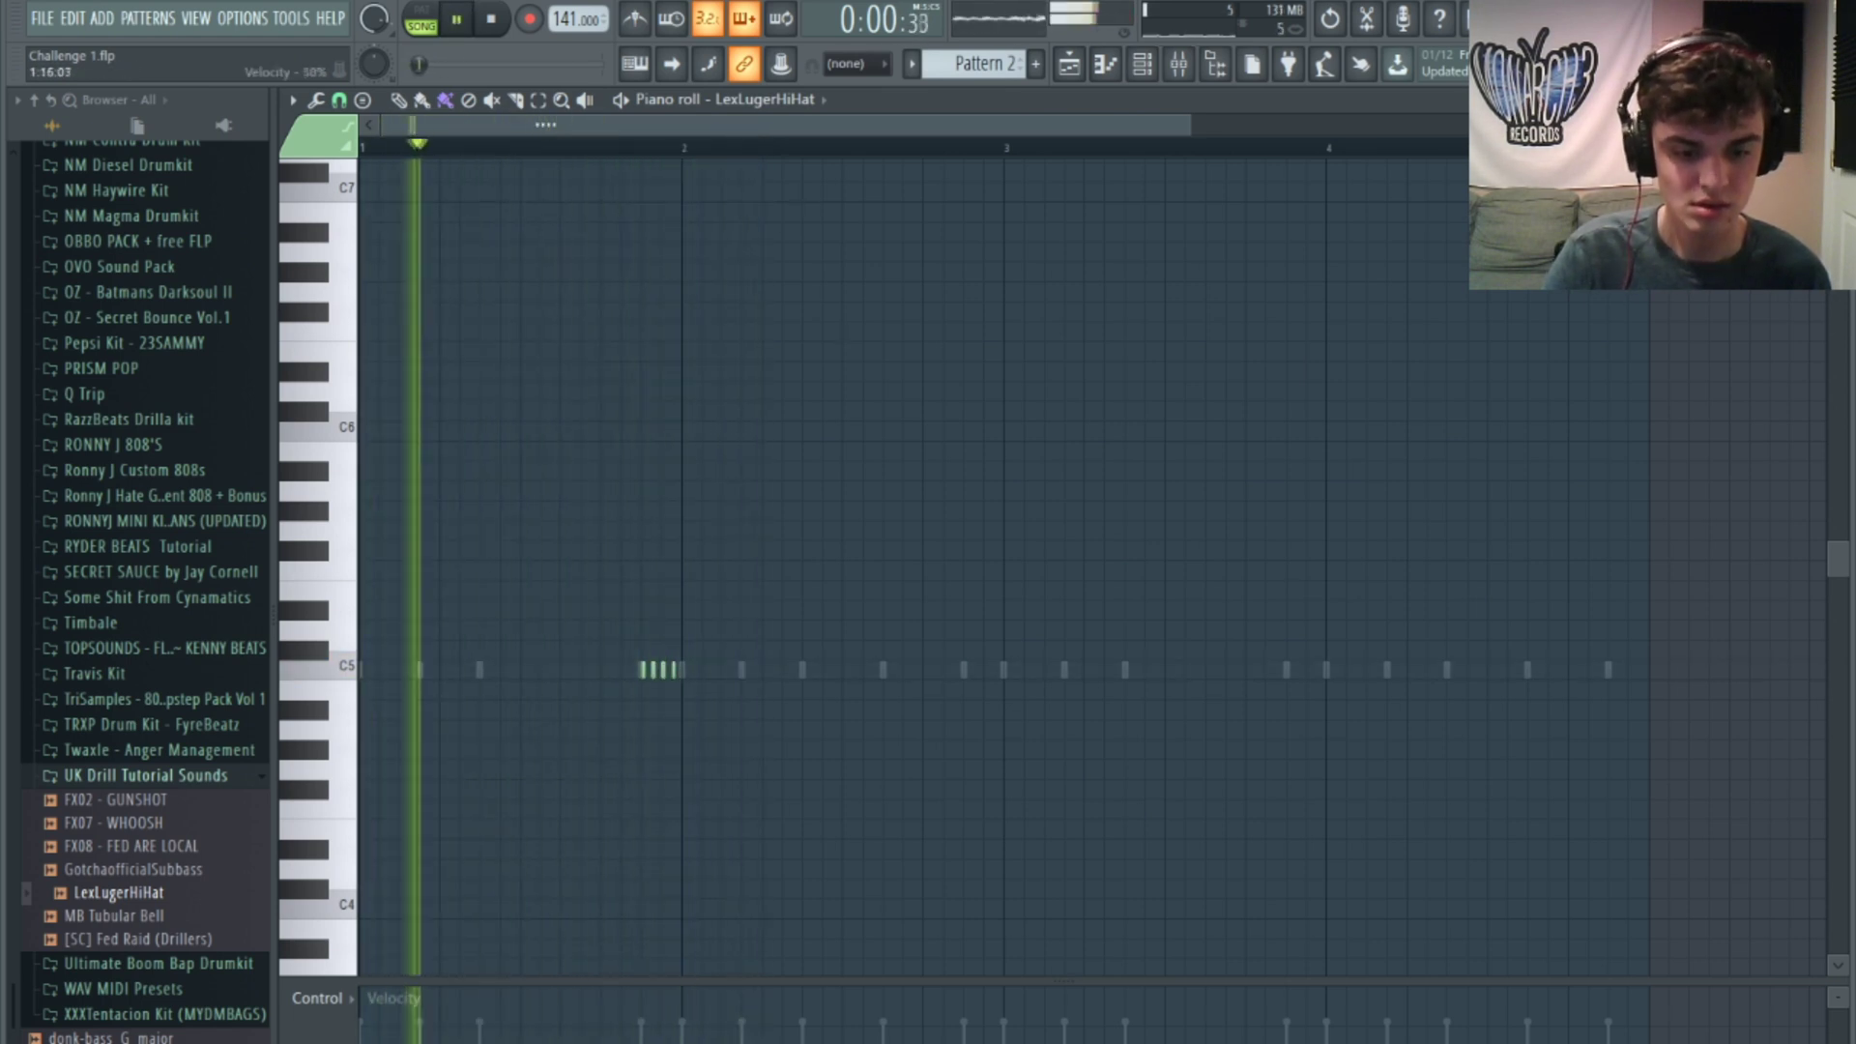
Step: Add a single B4 hi-hat hit and a fast four-note A#4 roll in bar 2 of Pattern 2
left_click(783, 690)
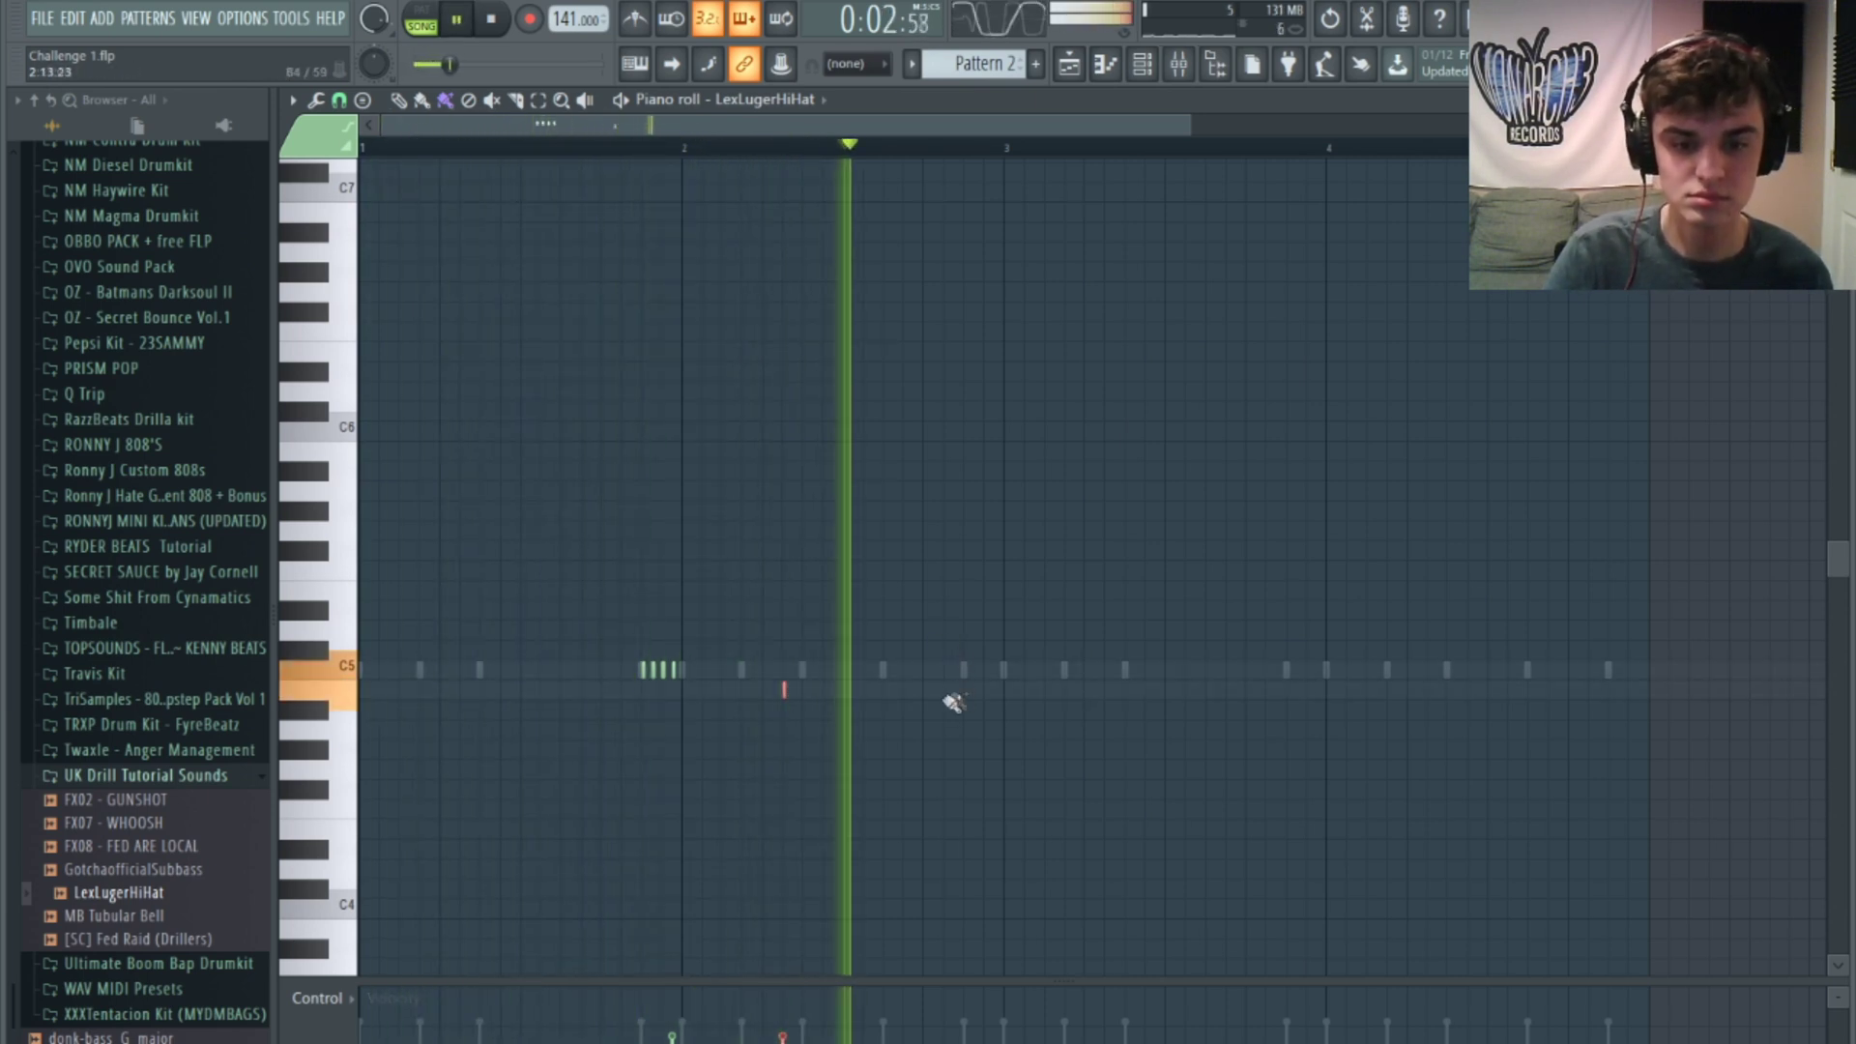
left_click(931, 711)
key("space")
right_click(931, 712)
key("space")
left_click_drag(929, 712, 949, 708)
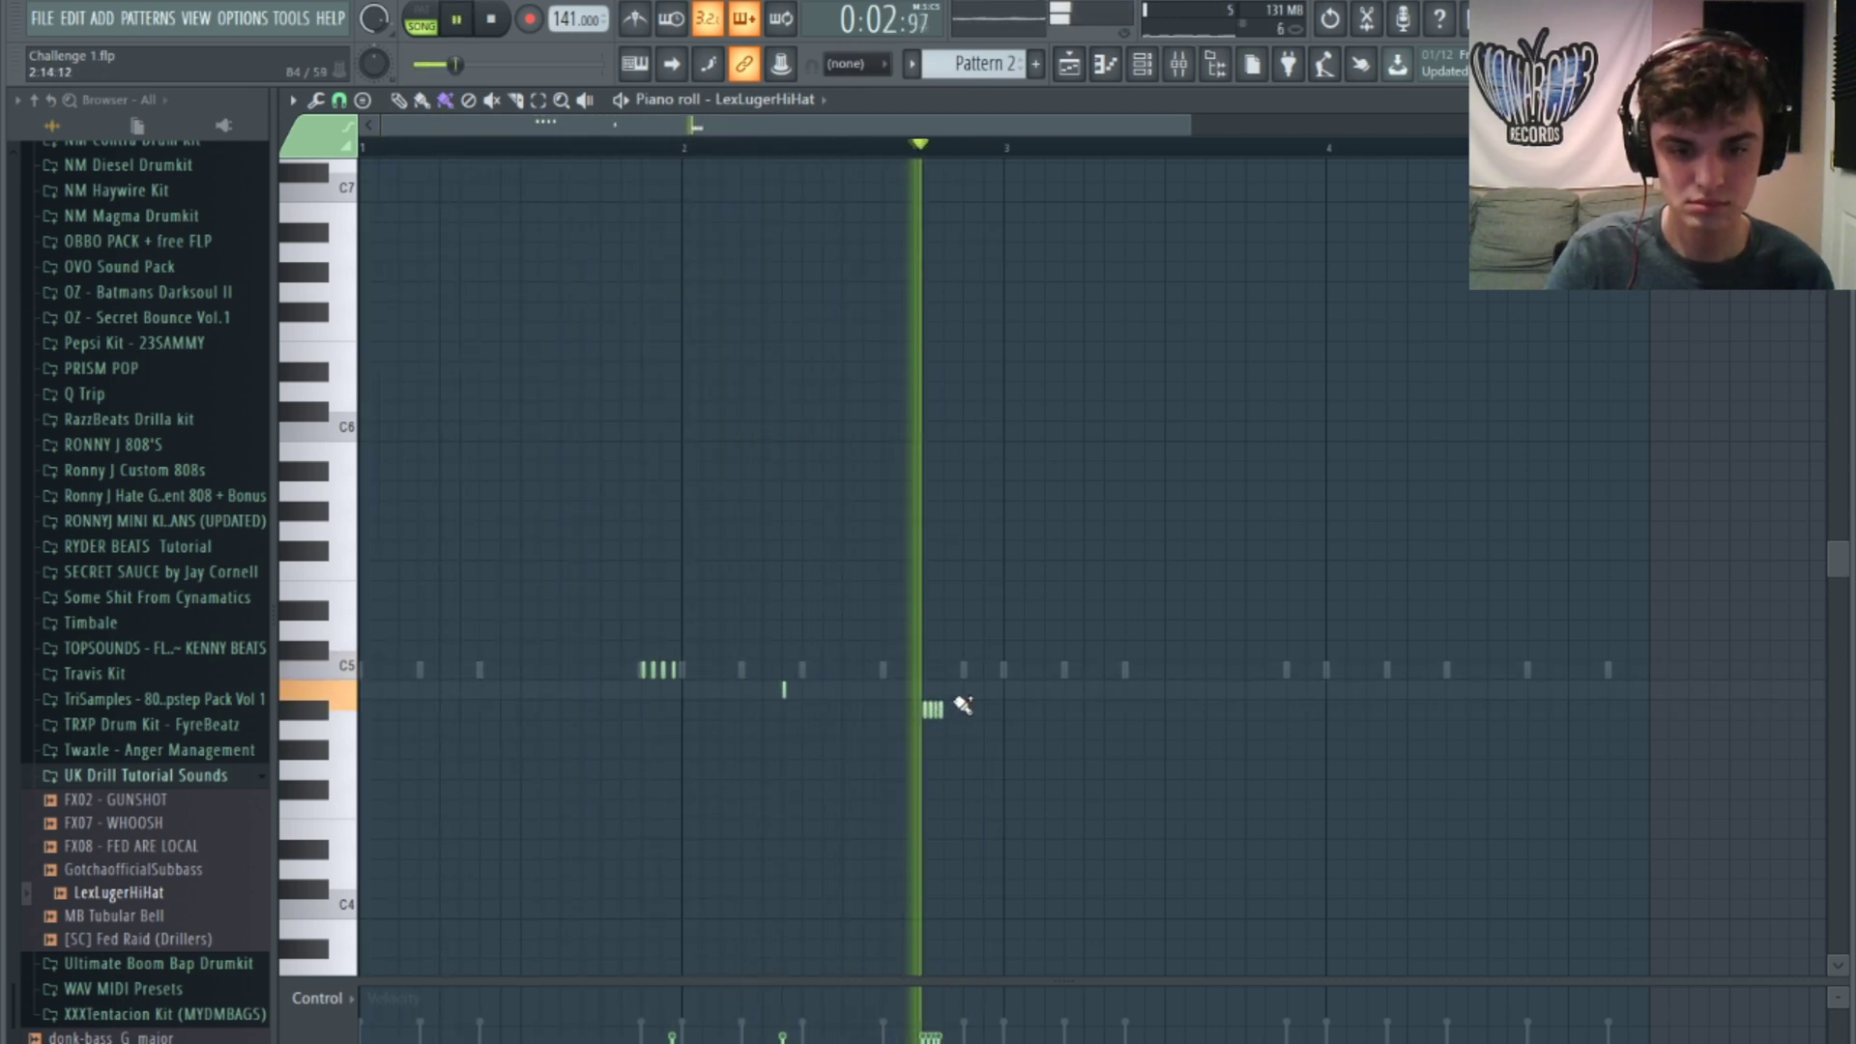
left_click_drag(1013, 754, 1024, 754)
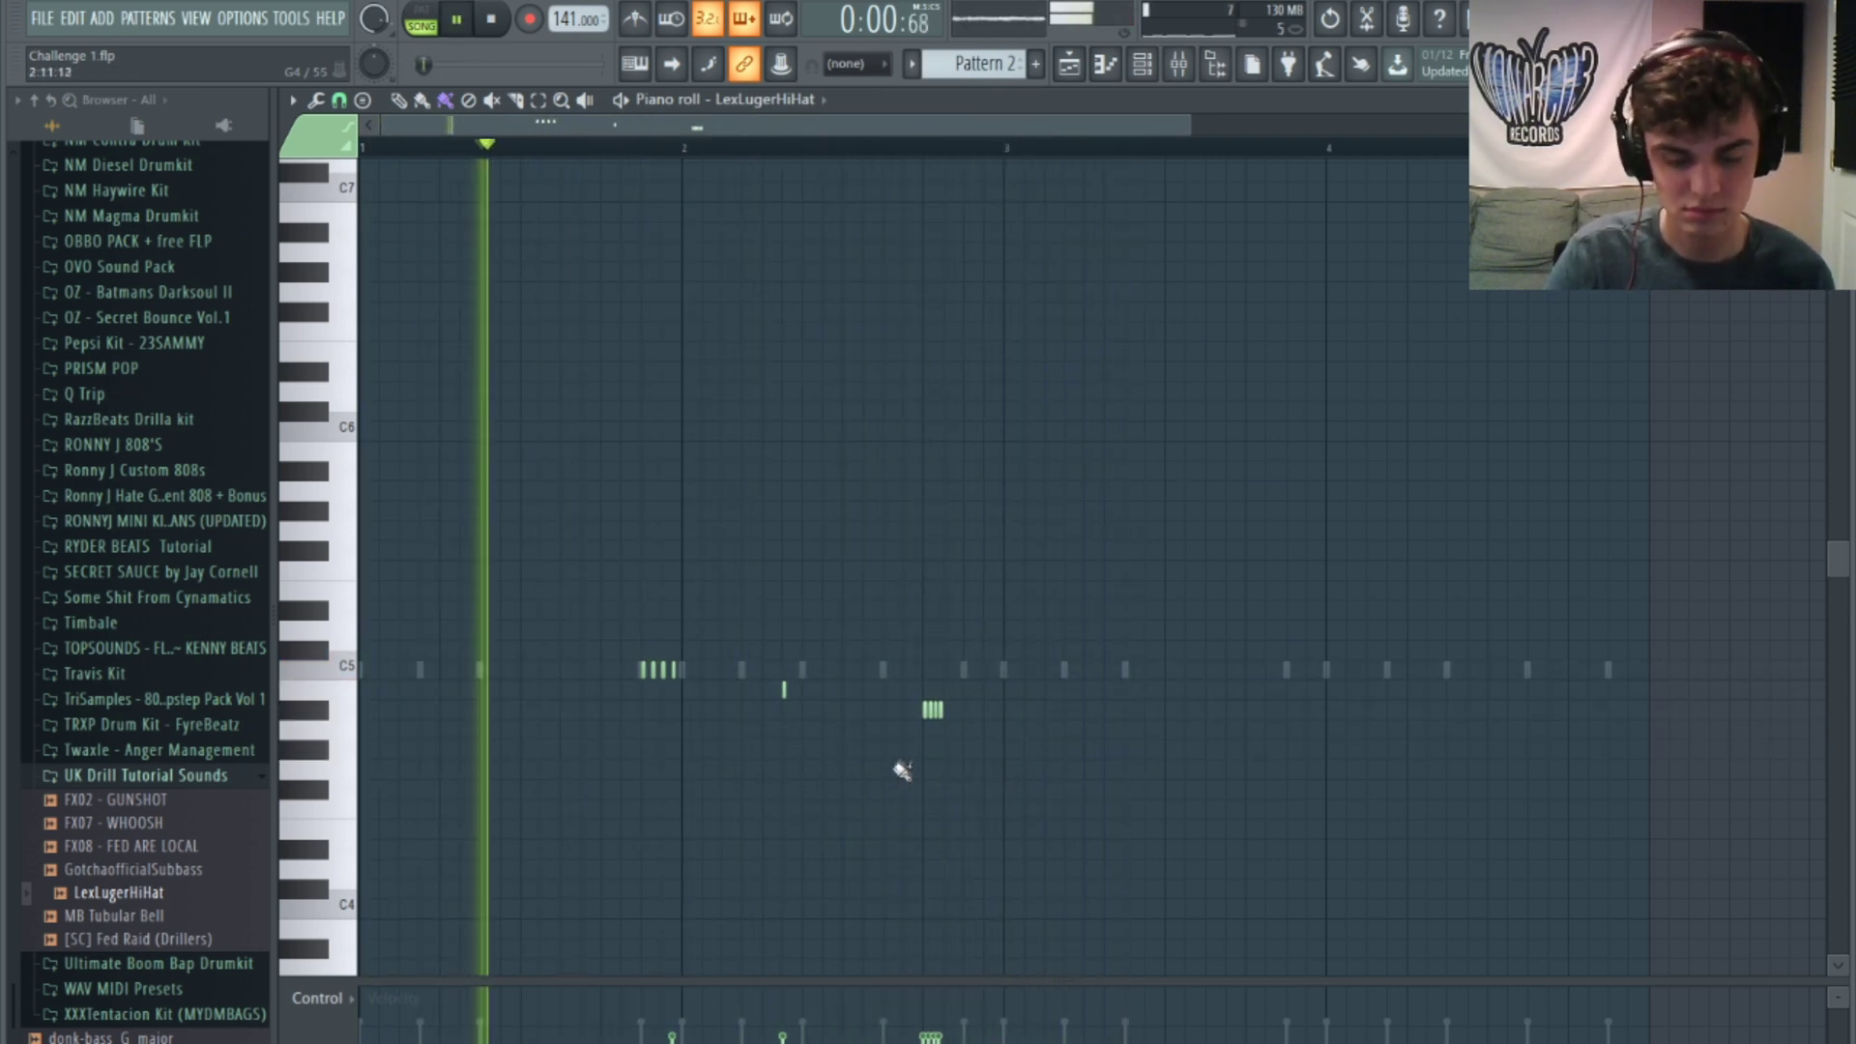
Step: Add a C5 hi-hat hit in bar 3, then three C5 hits and a closing B4 hit in bar 4
left_click(1208, 671)
left_click(1464, 672)
right_click(1462, 675)
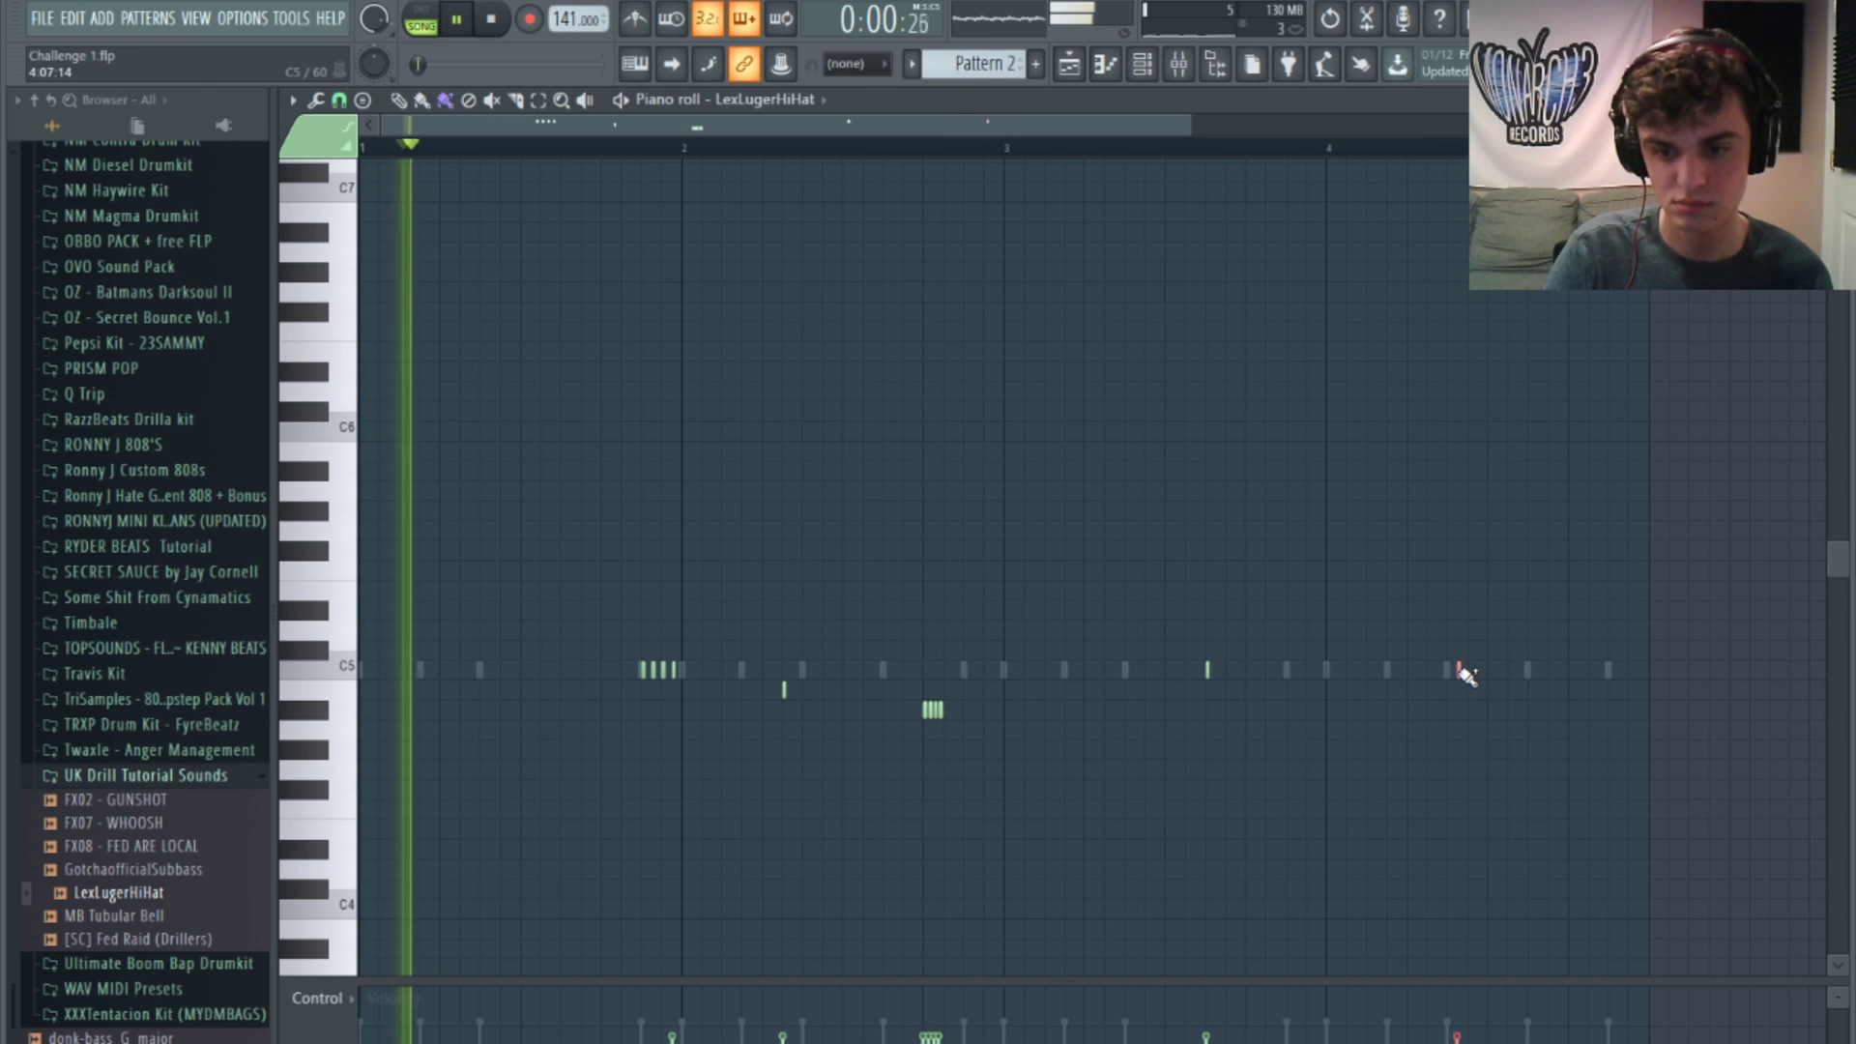
left_click(1473, 671)
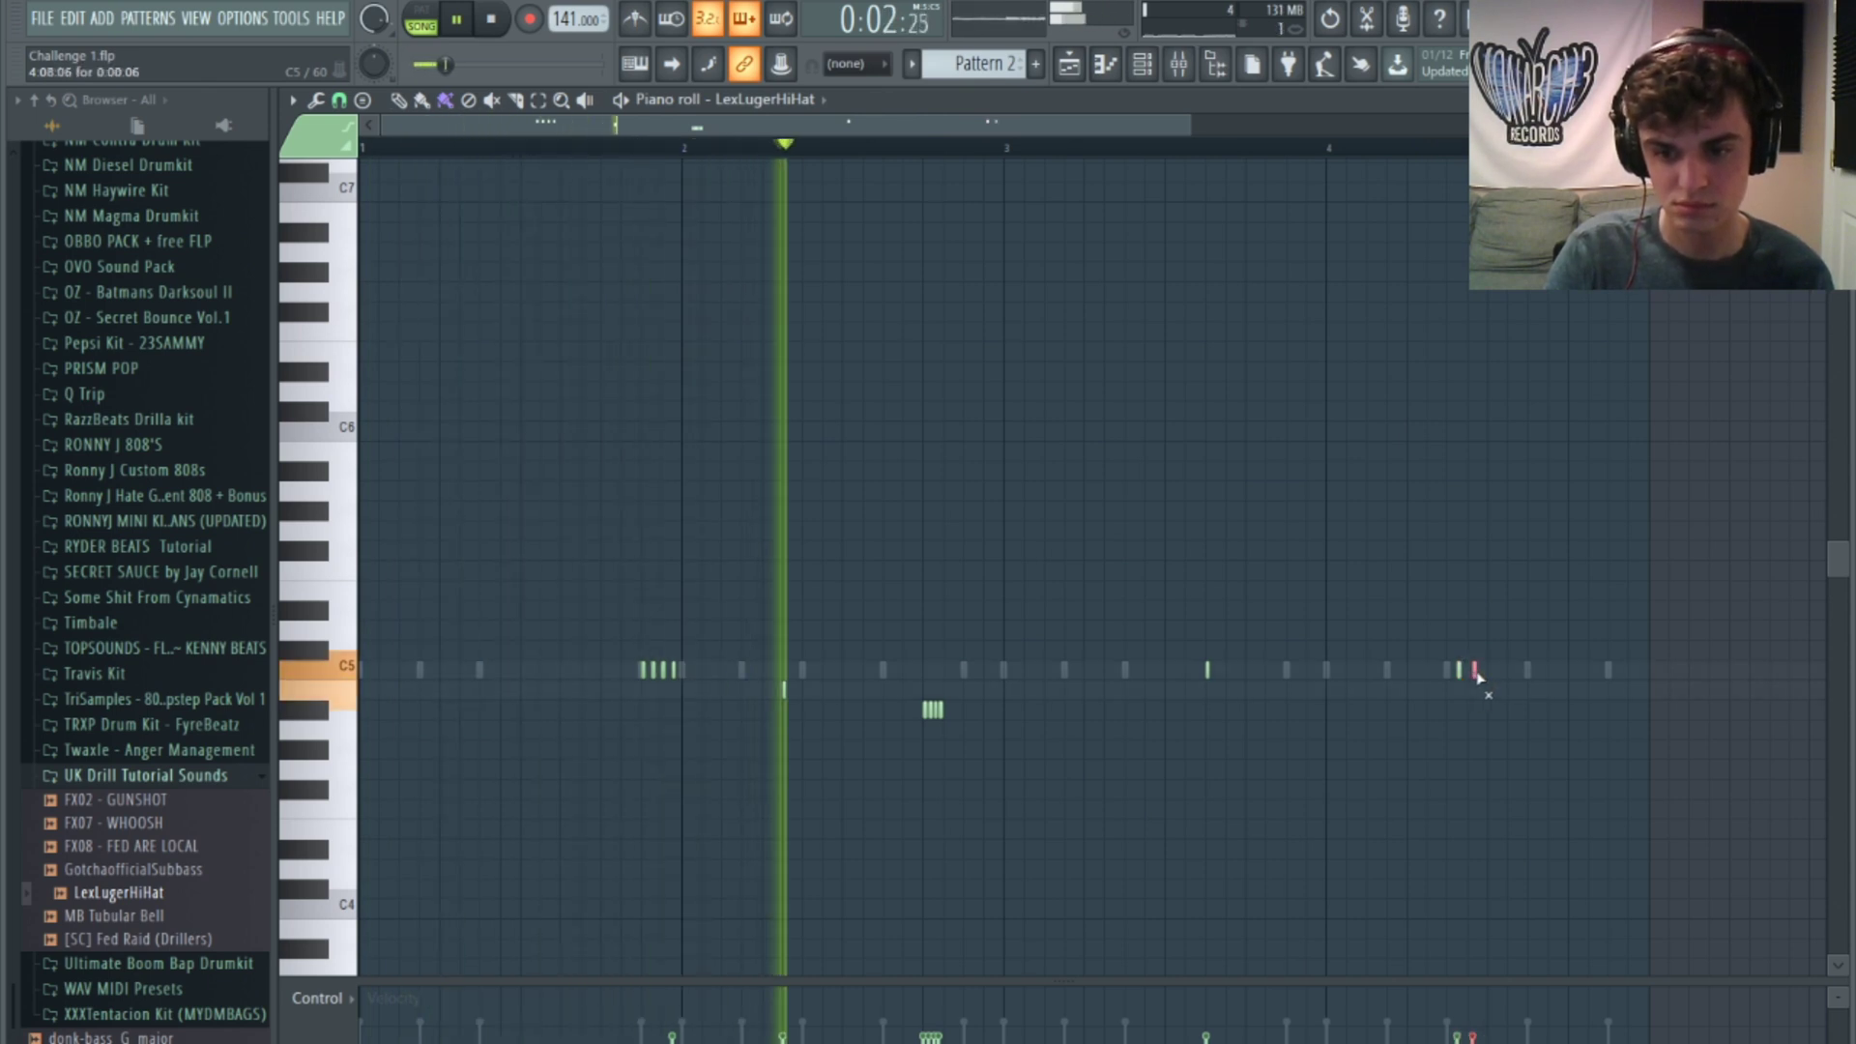
right_click(1474, 675)
left_click(1470, 672)
left_click(1480, 674)
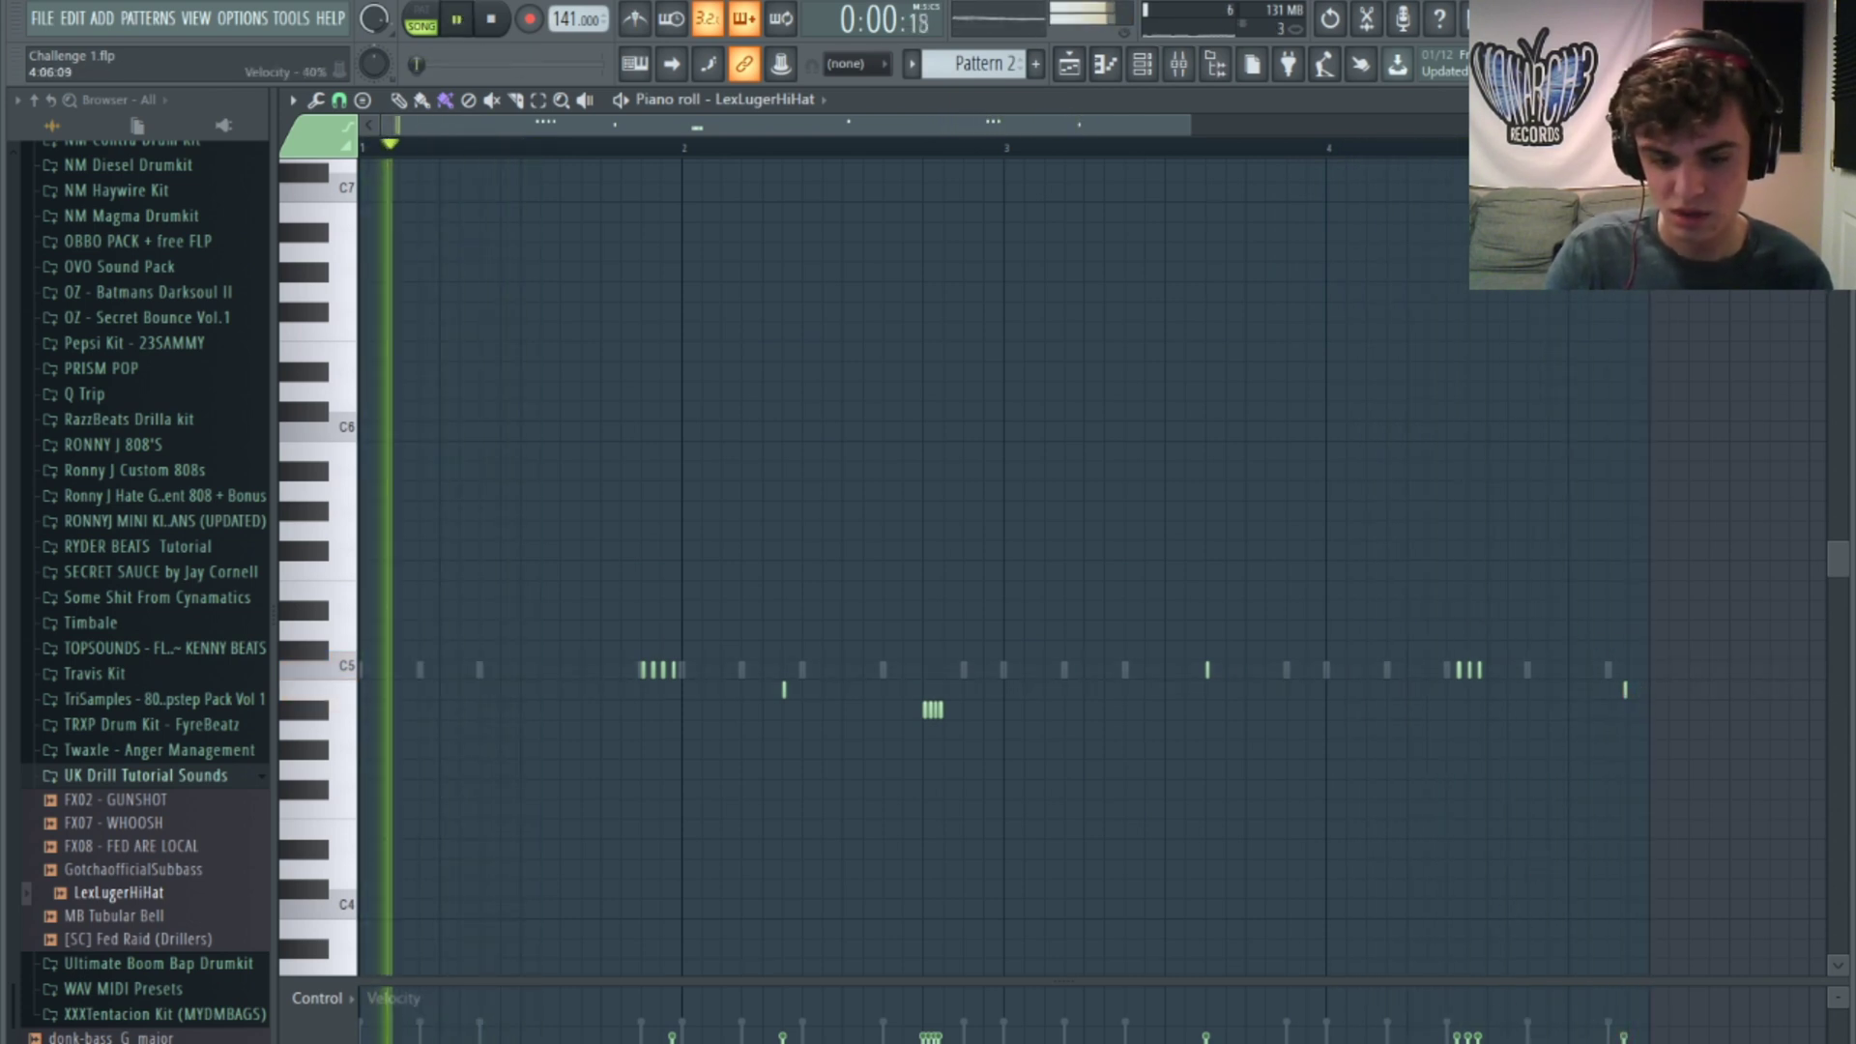
Step: Give the three-note hi-hat roll in bar 4 rising velocities and enlarge the velocity lane
left_click_drag(1447, 1043, 1495, 1034)
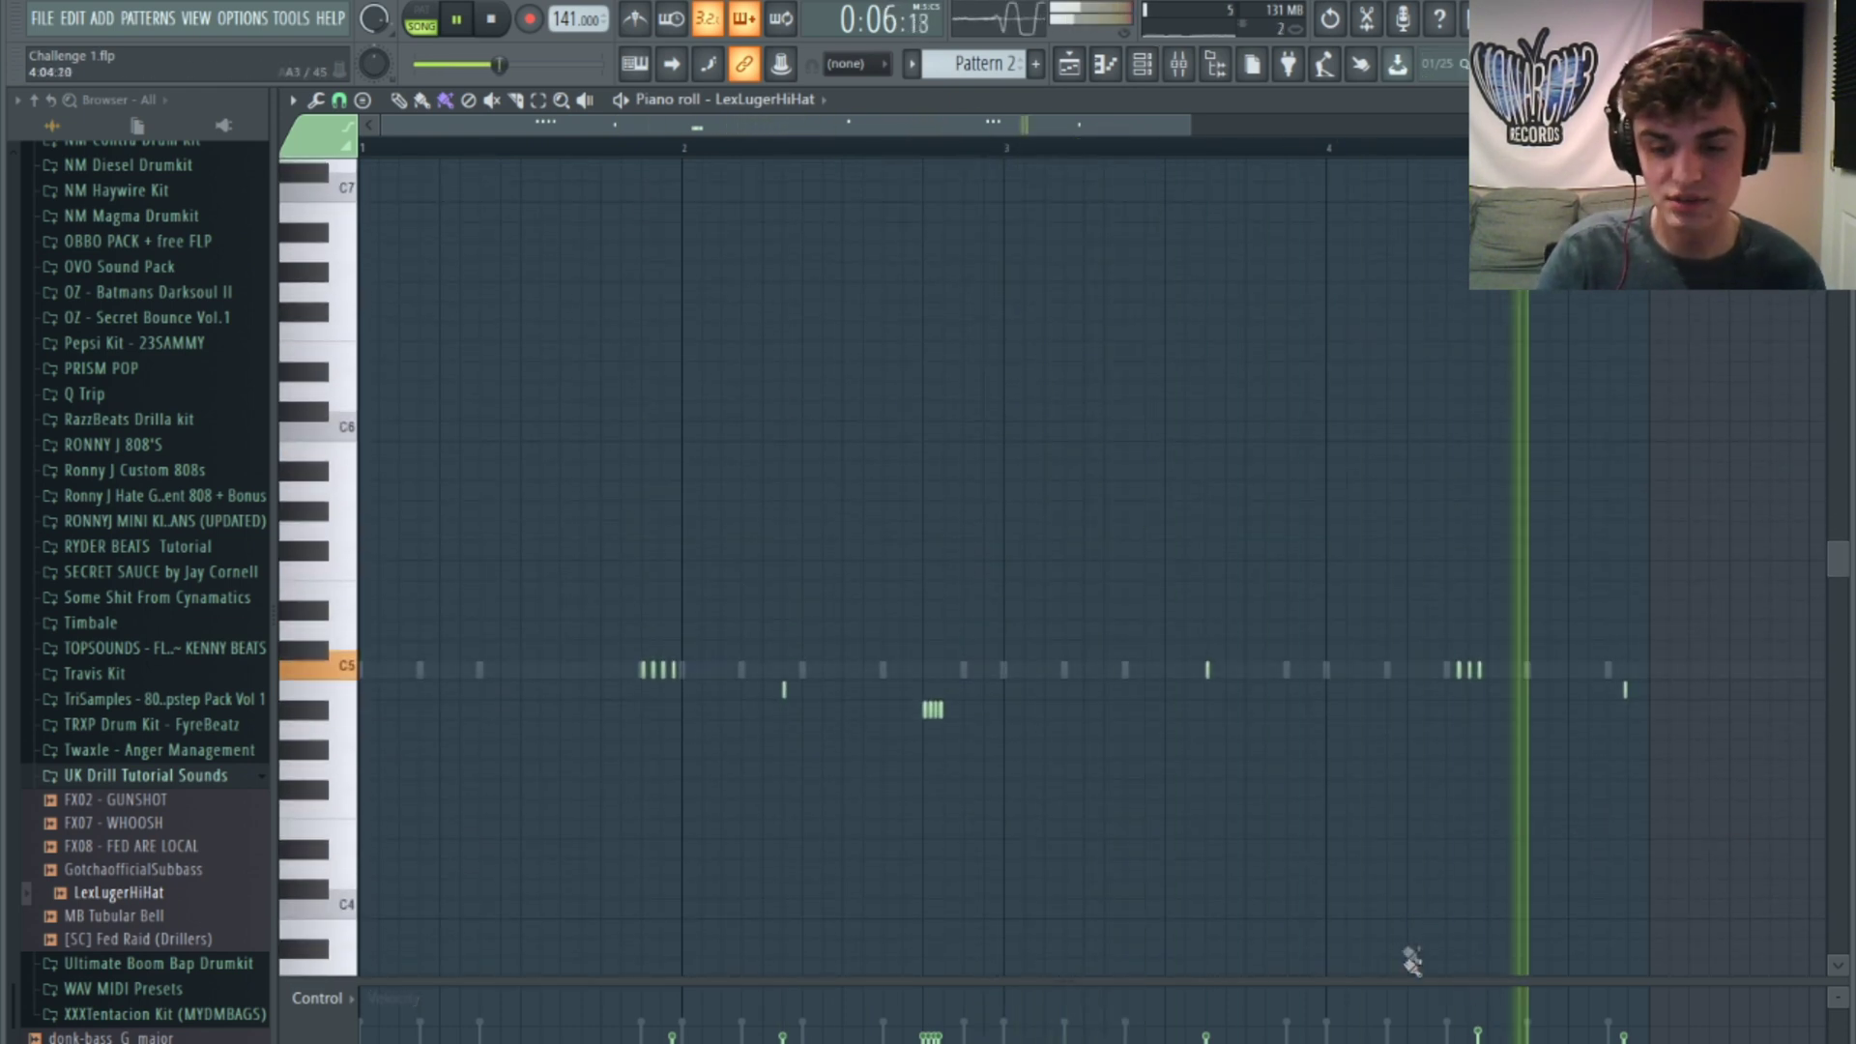
left_click_drag(1405, 980, 1414, 857)
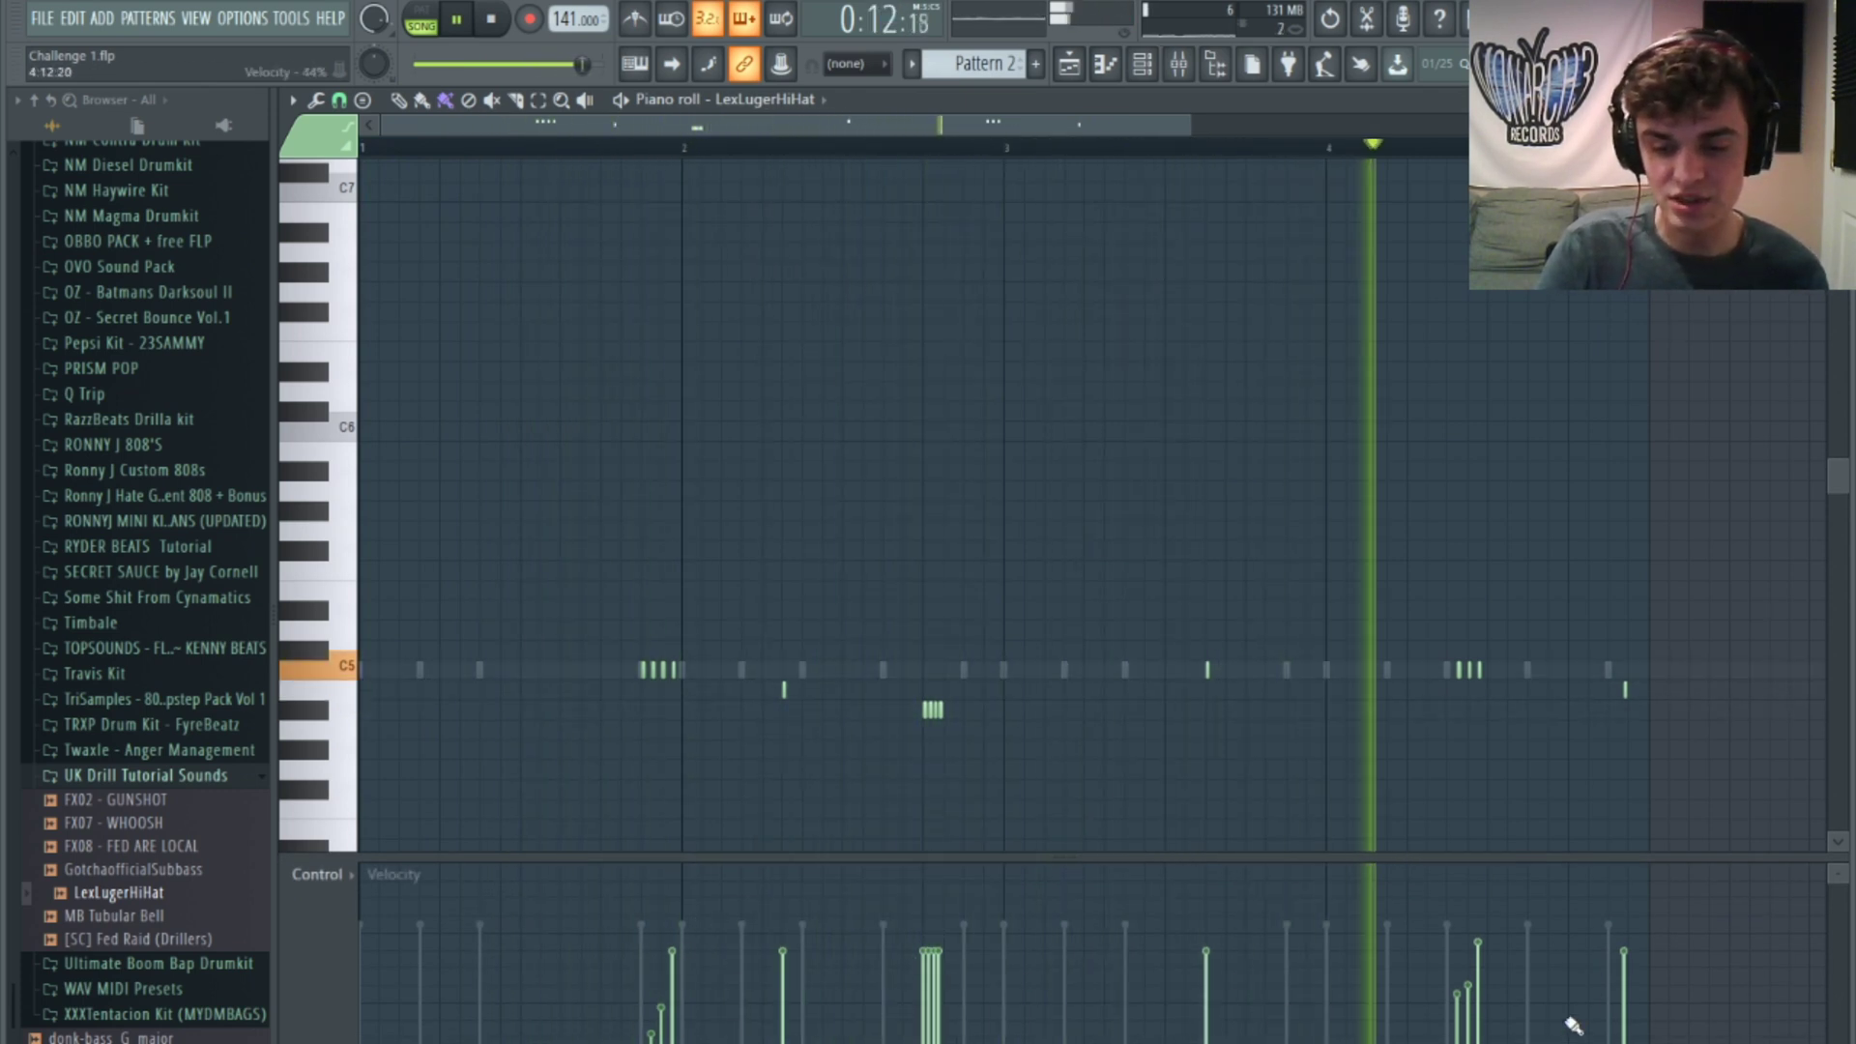
key("space")
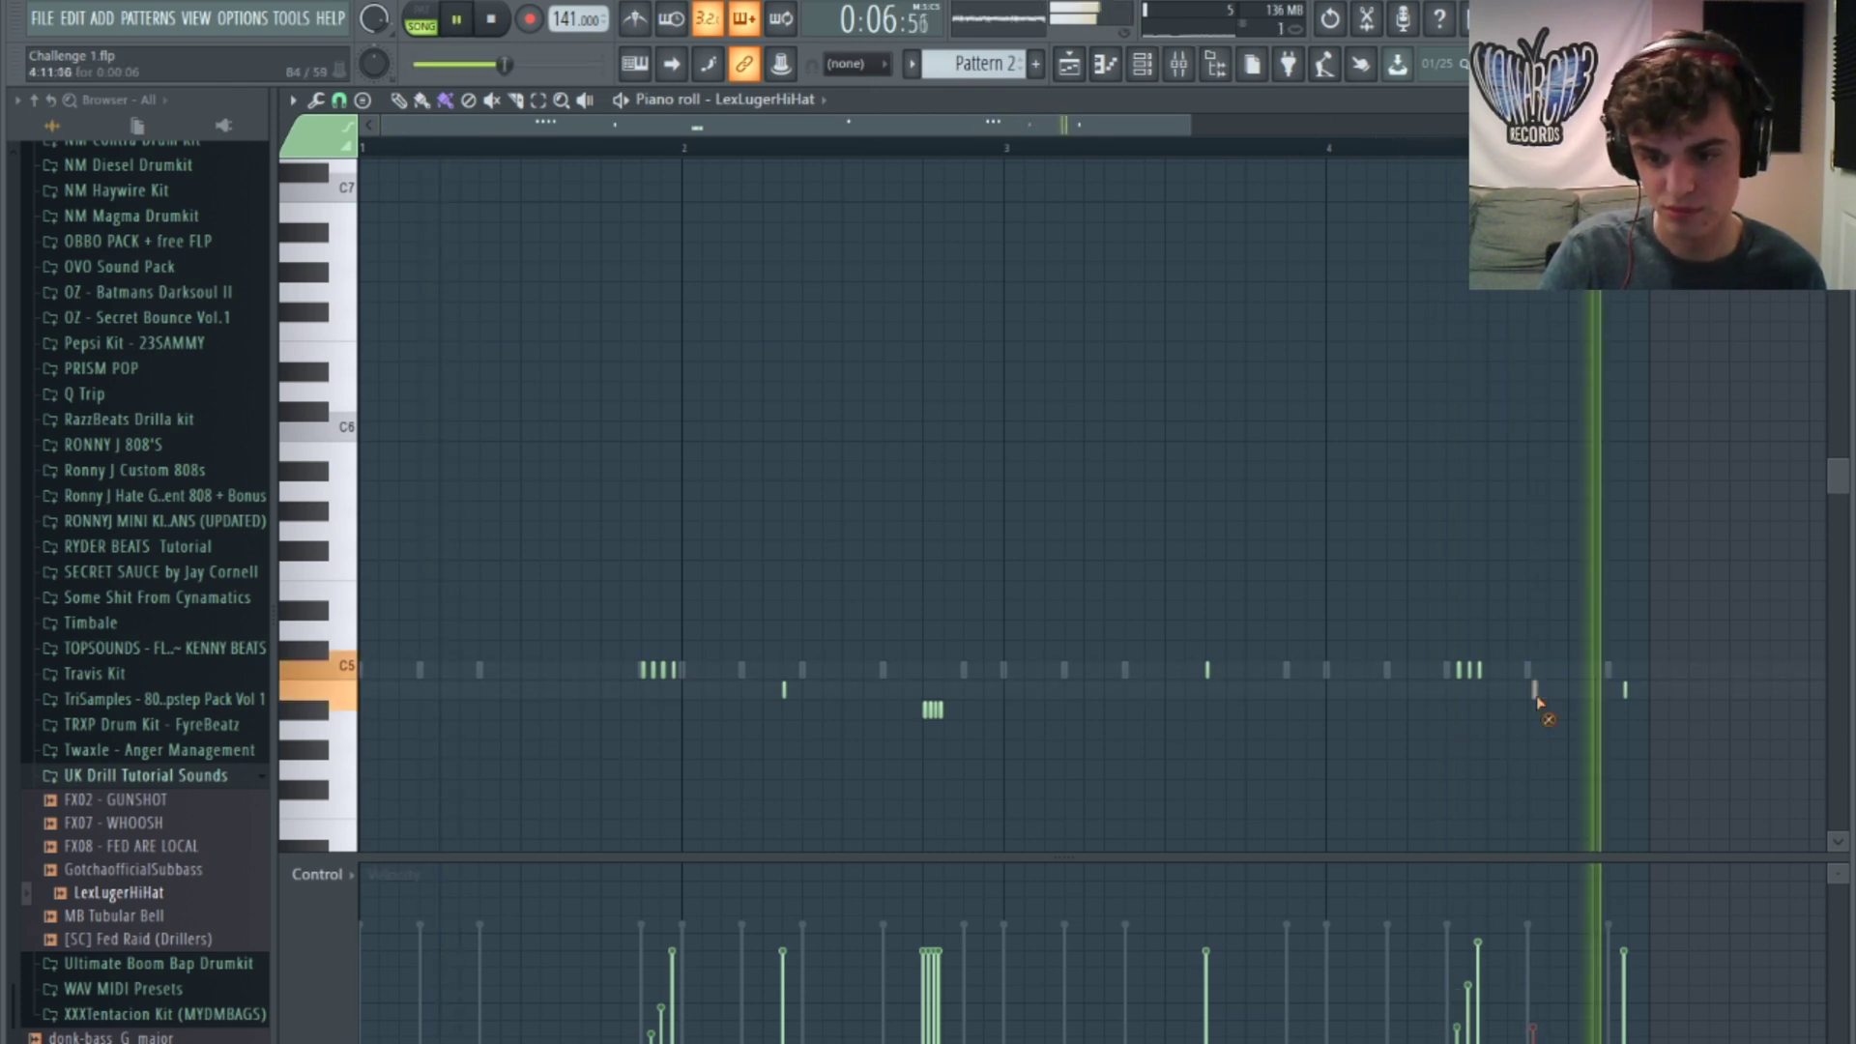
Step: Lower the fader of mixer track Insert 2 and return to the playlist
key("F9")
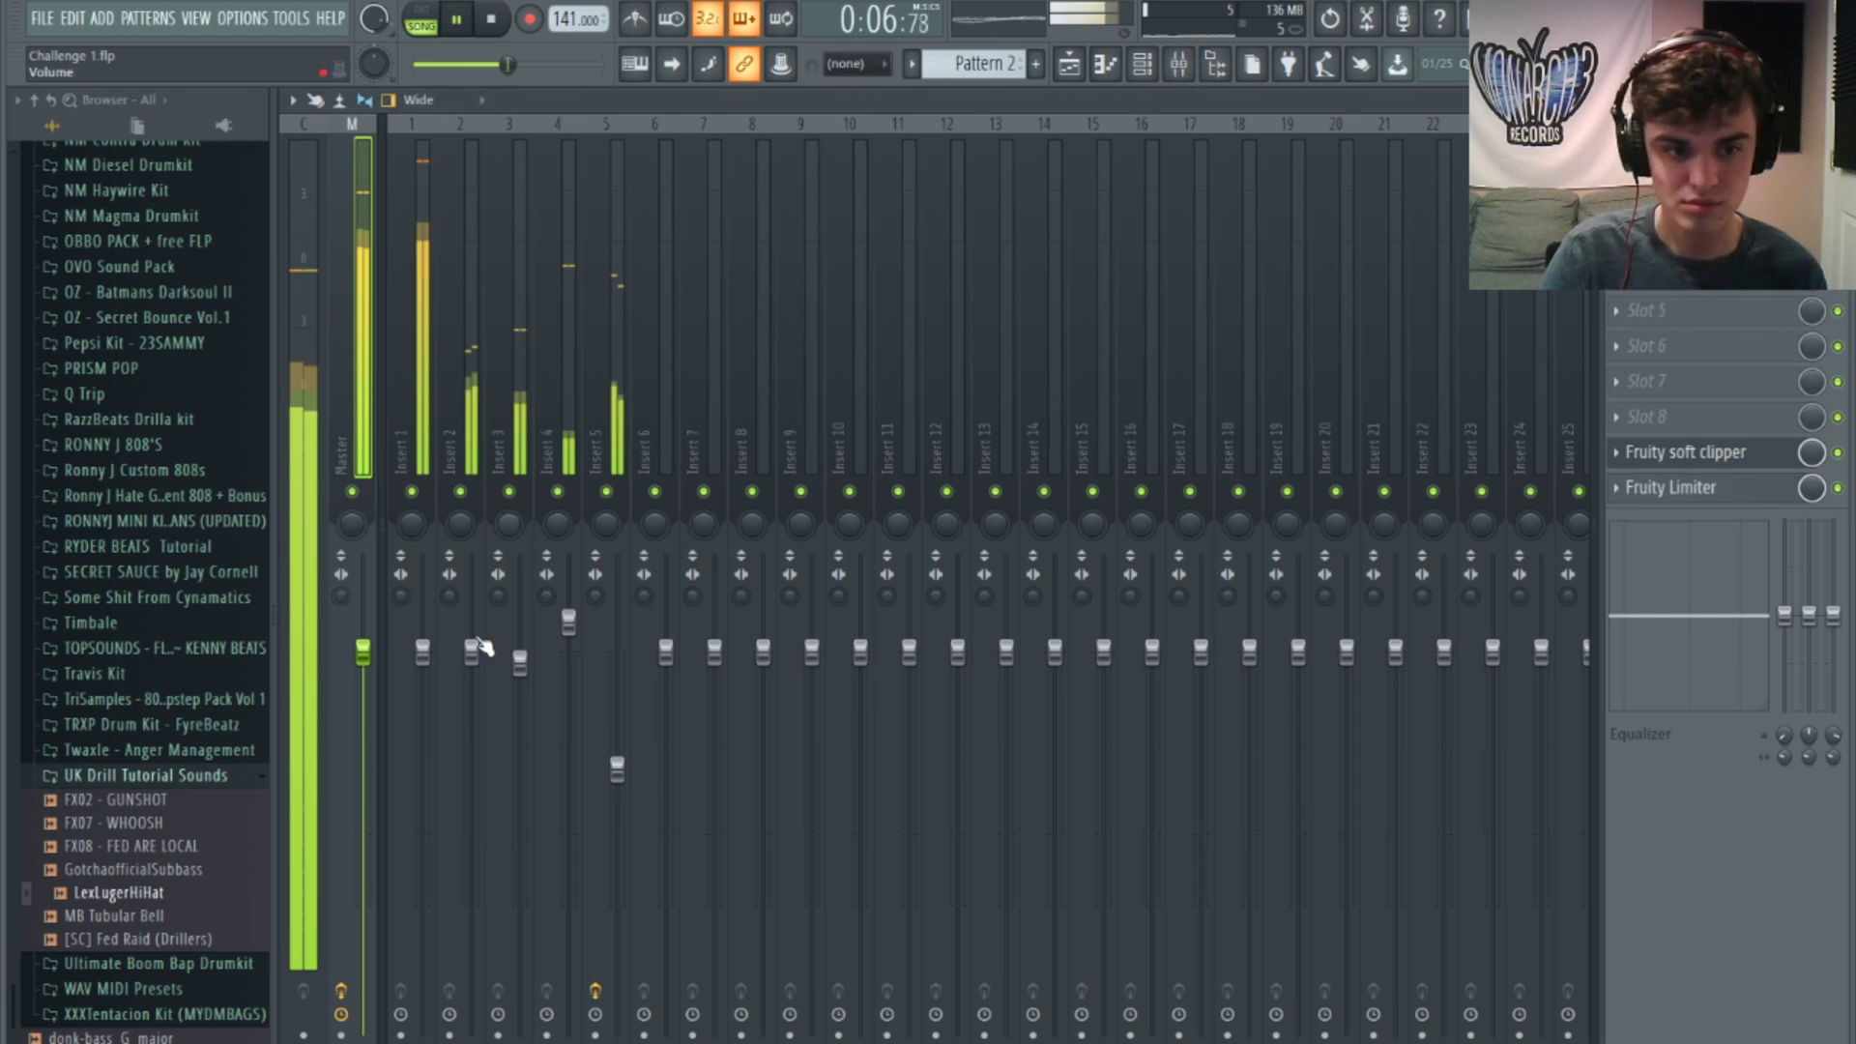
left_click_drag(478, 643, 478, 658)
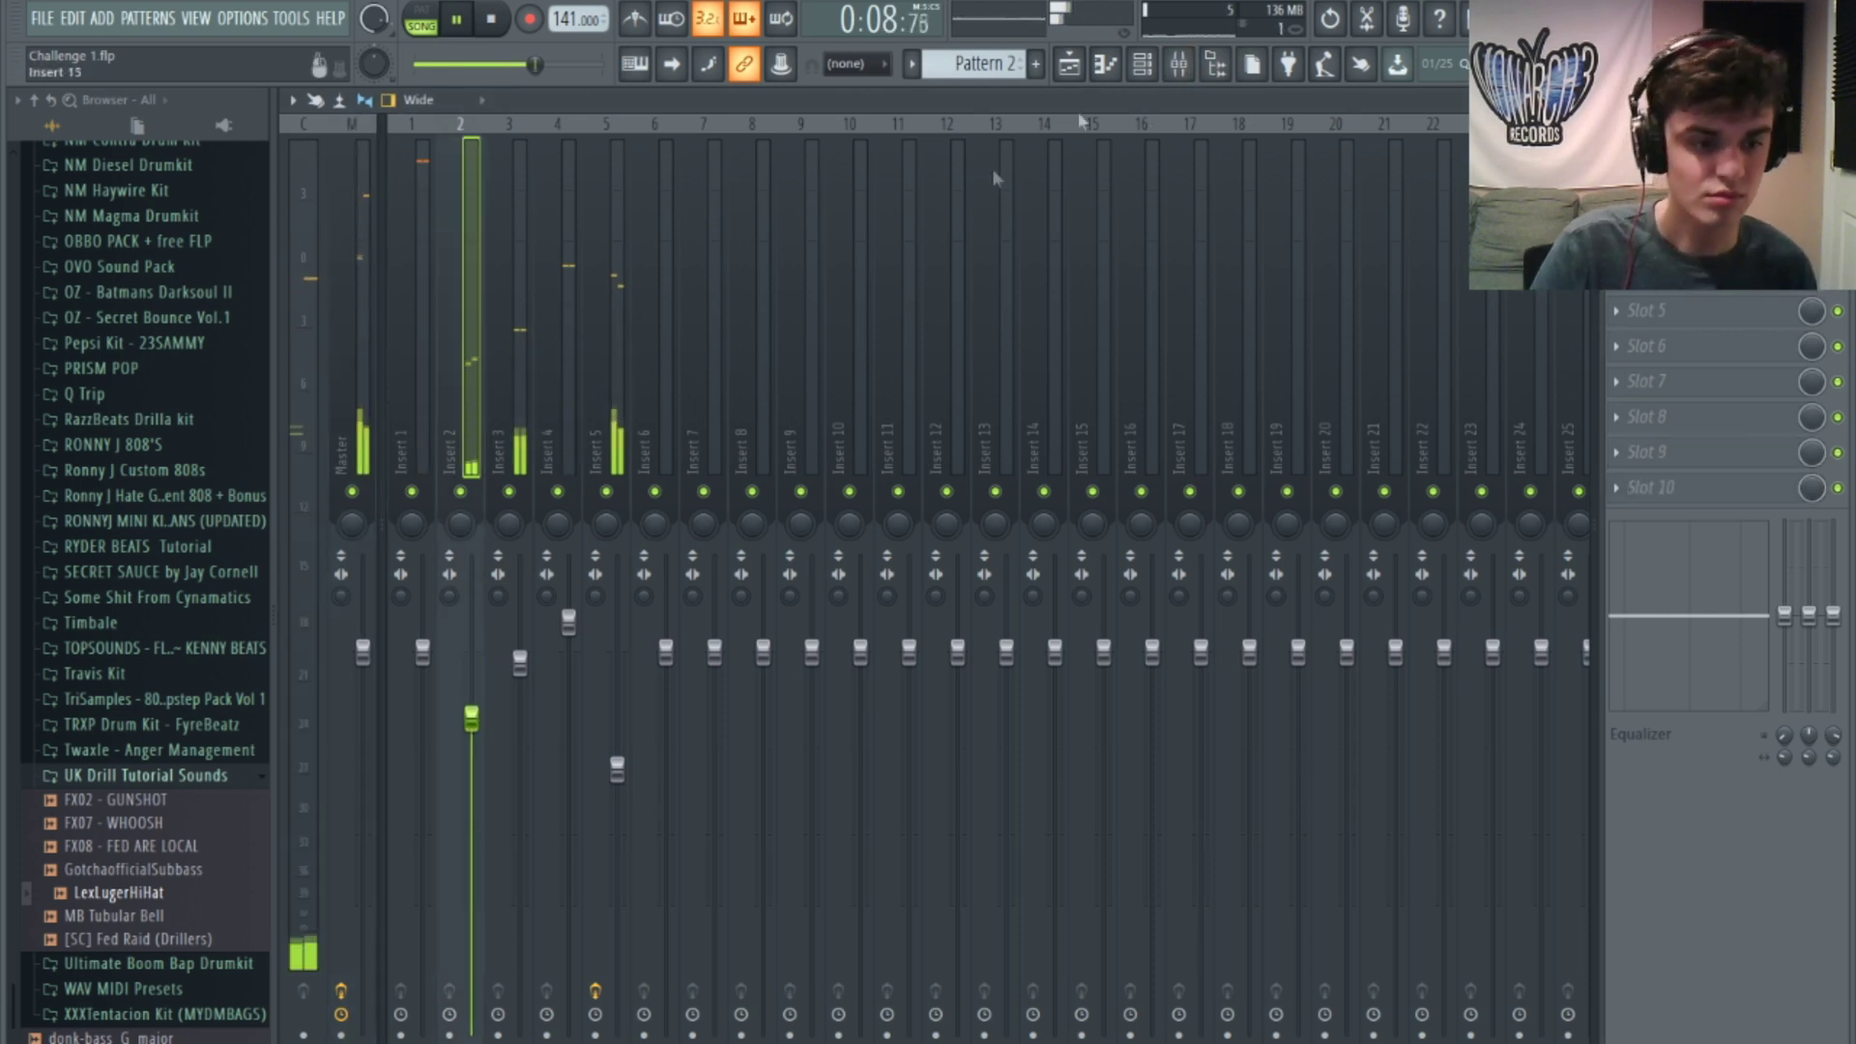
key("F5")
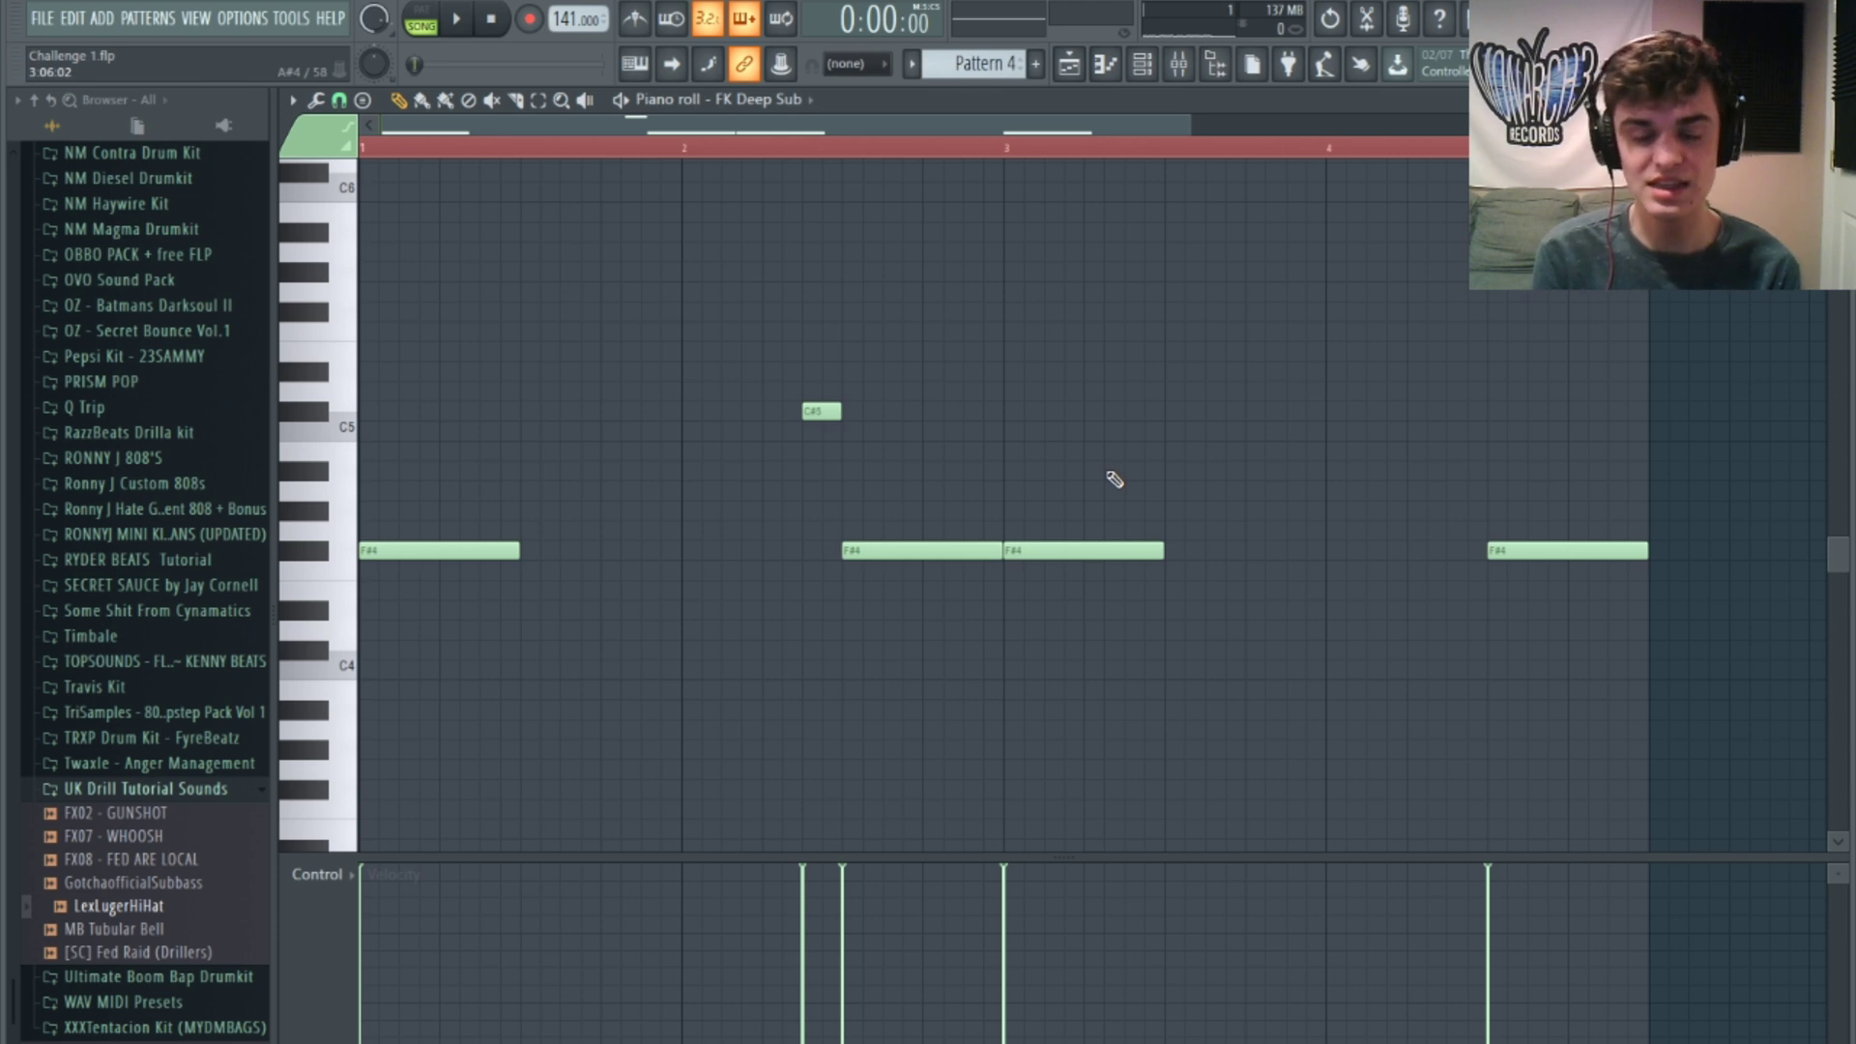
Step: Move the FK Deep Sub's C#5 note in bar 2 to an earlier quarter-note F#4 and add a C#5 slide note above it
left_click(371, 151)
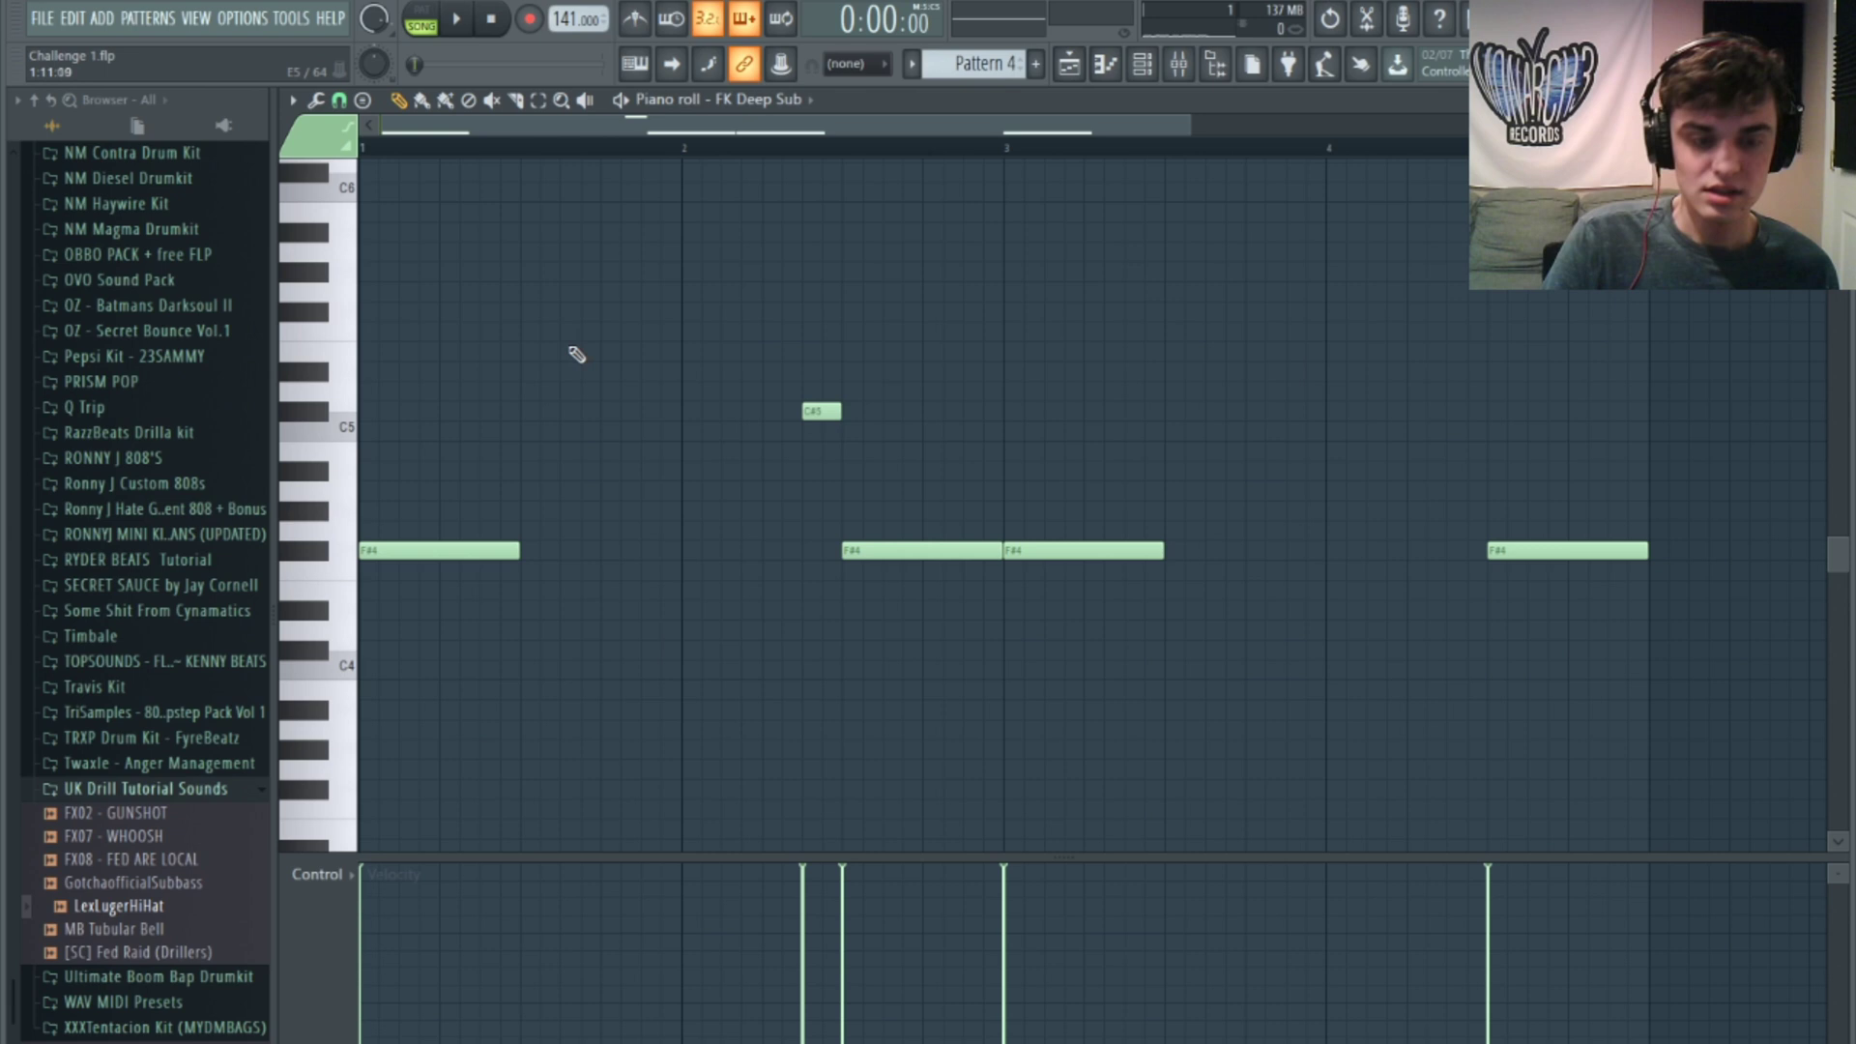
key("space")
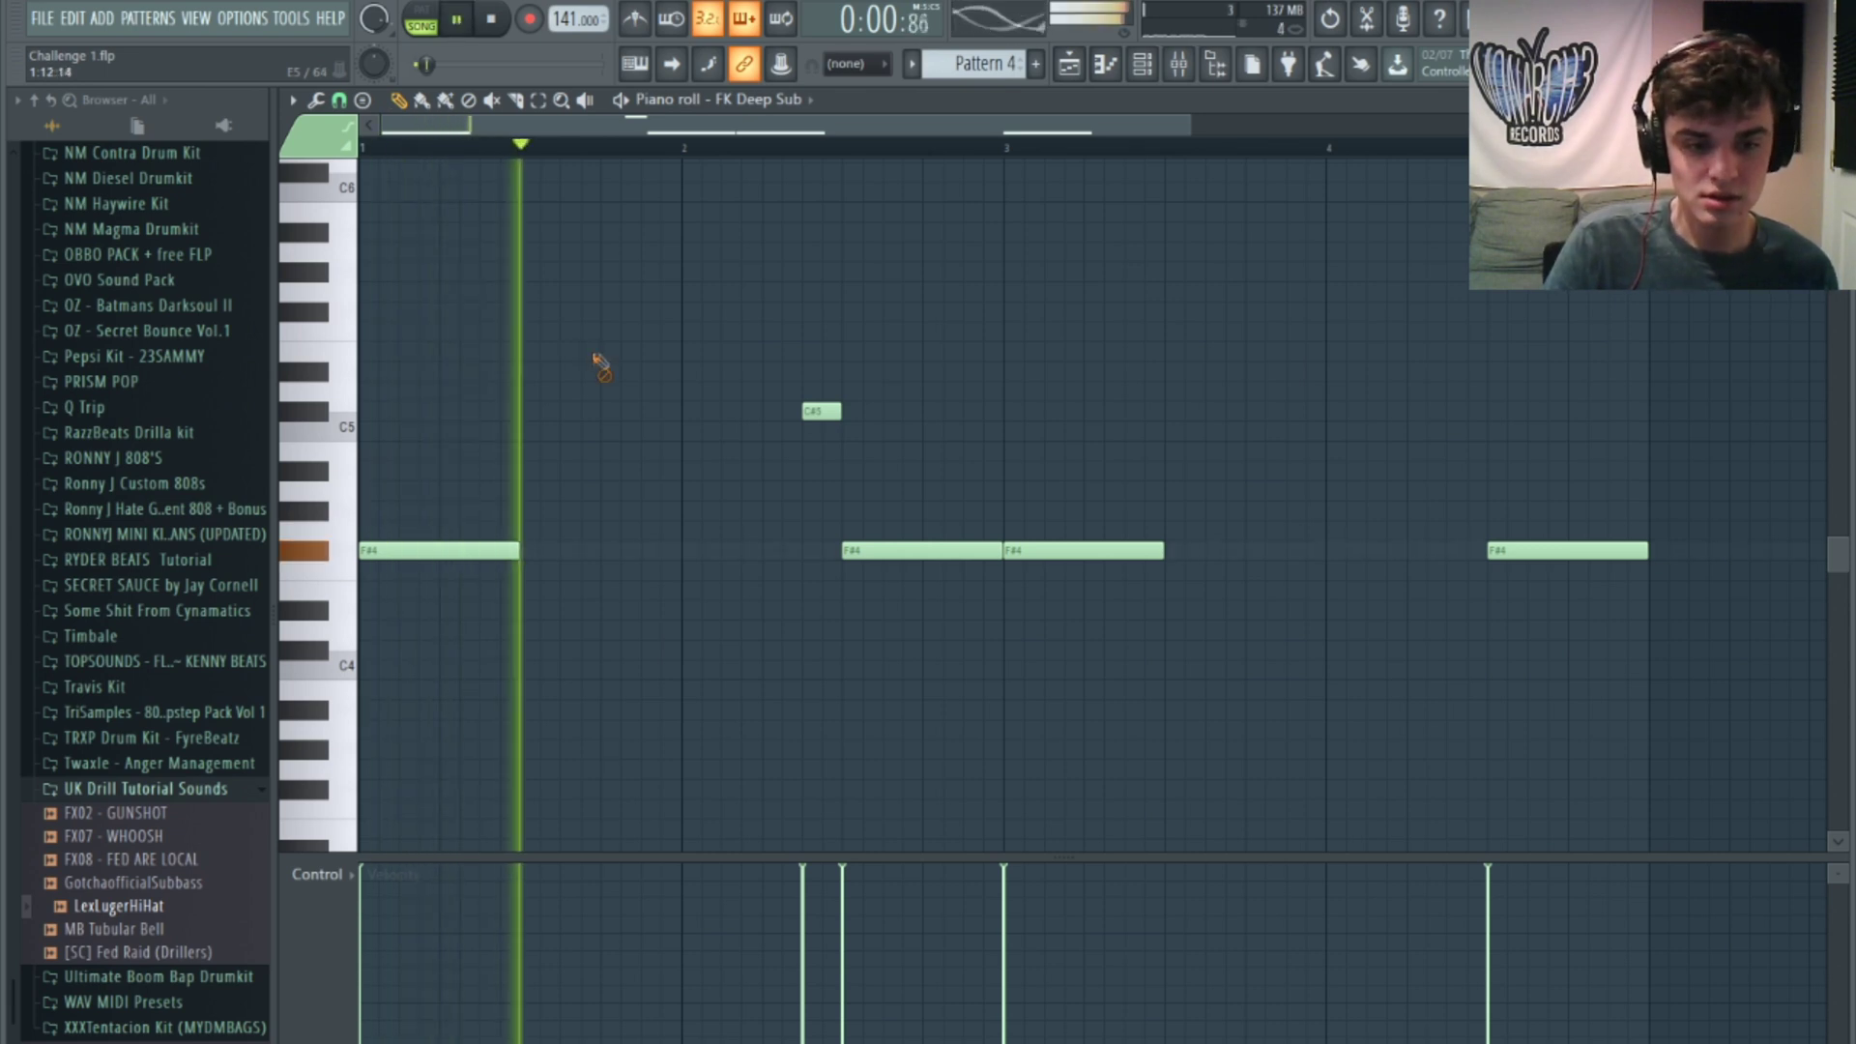
left_click_drag(821, 413, 841, 549)
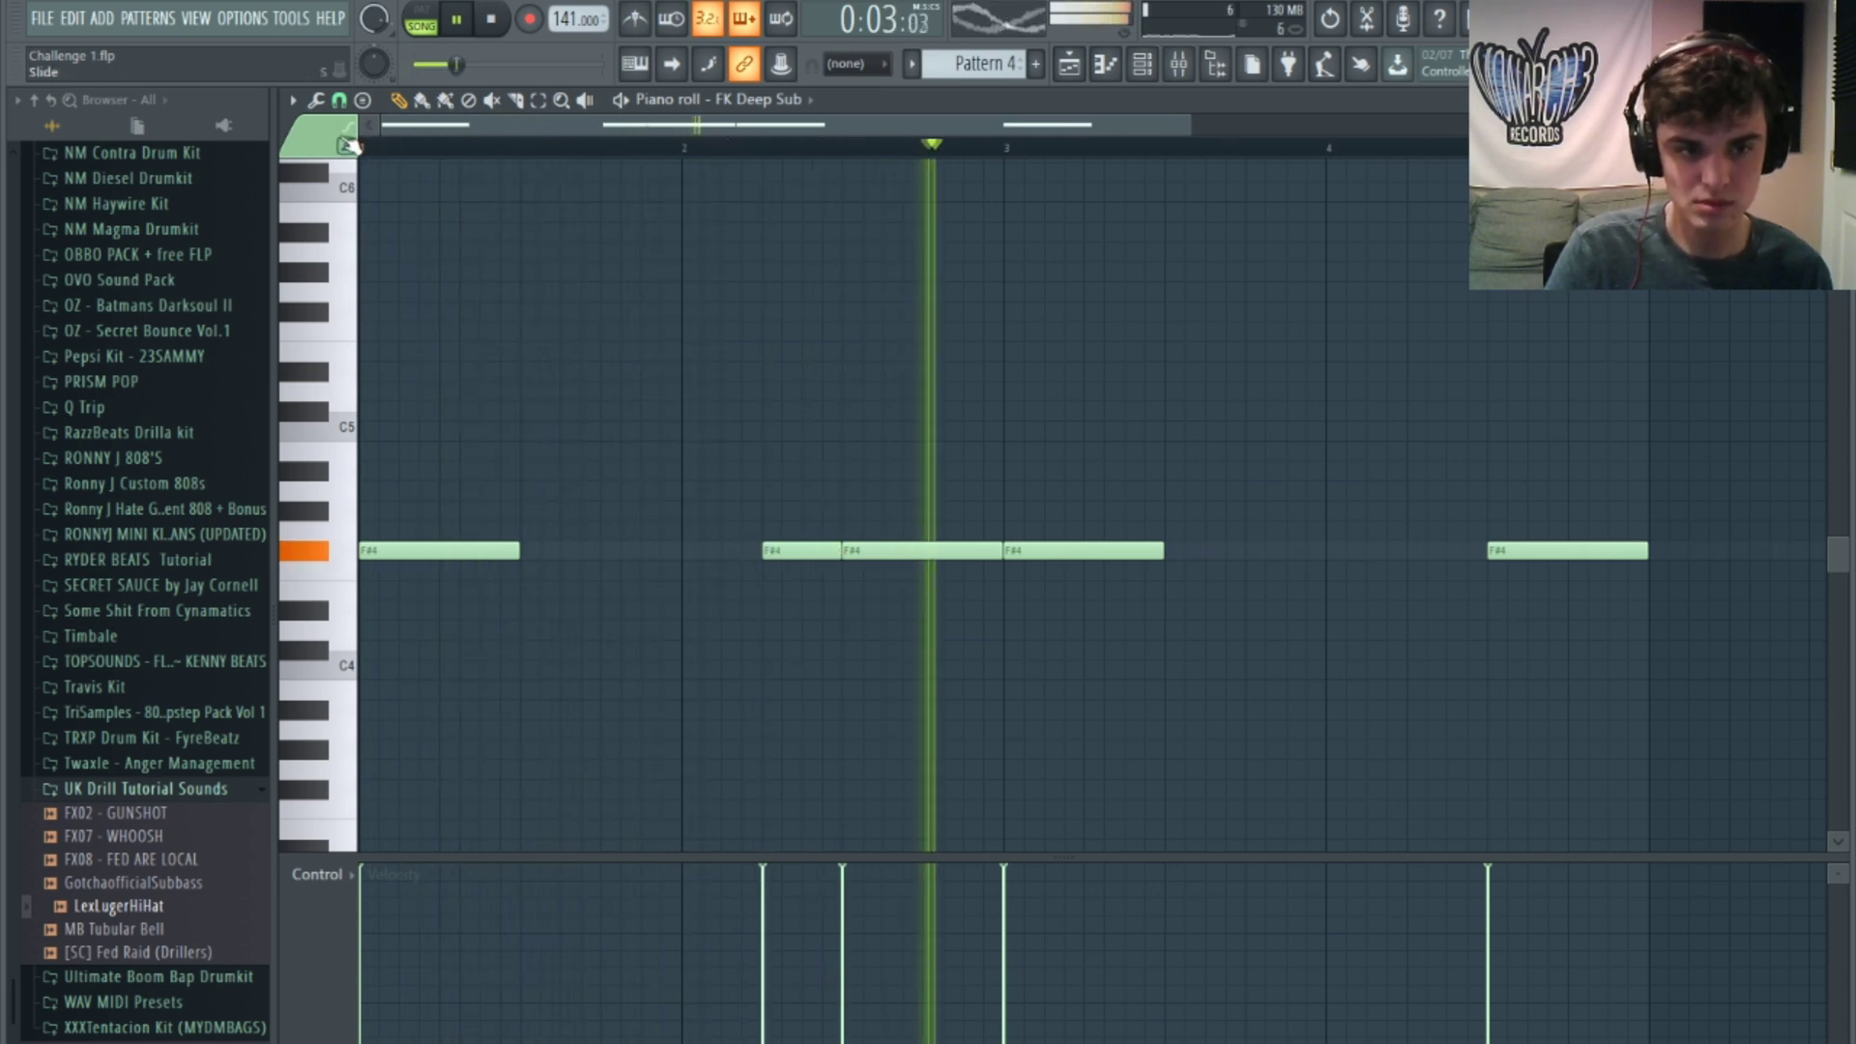
left_click_drag(849, 413, 783, 413)
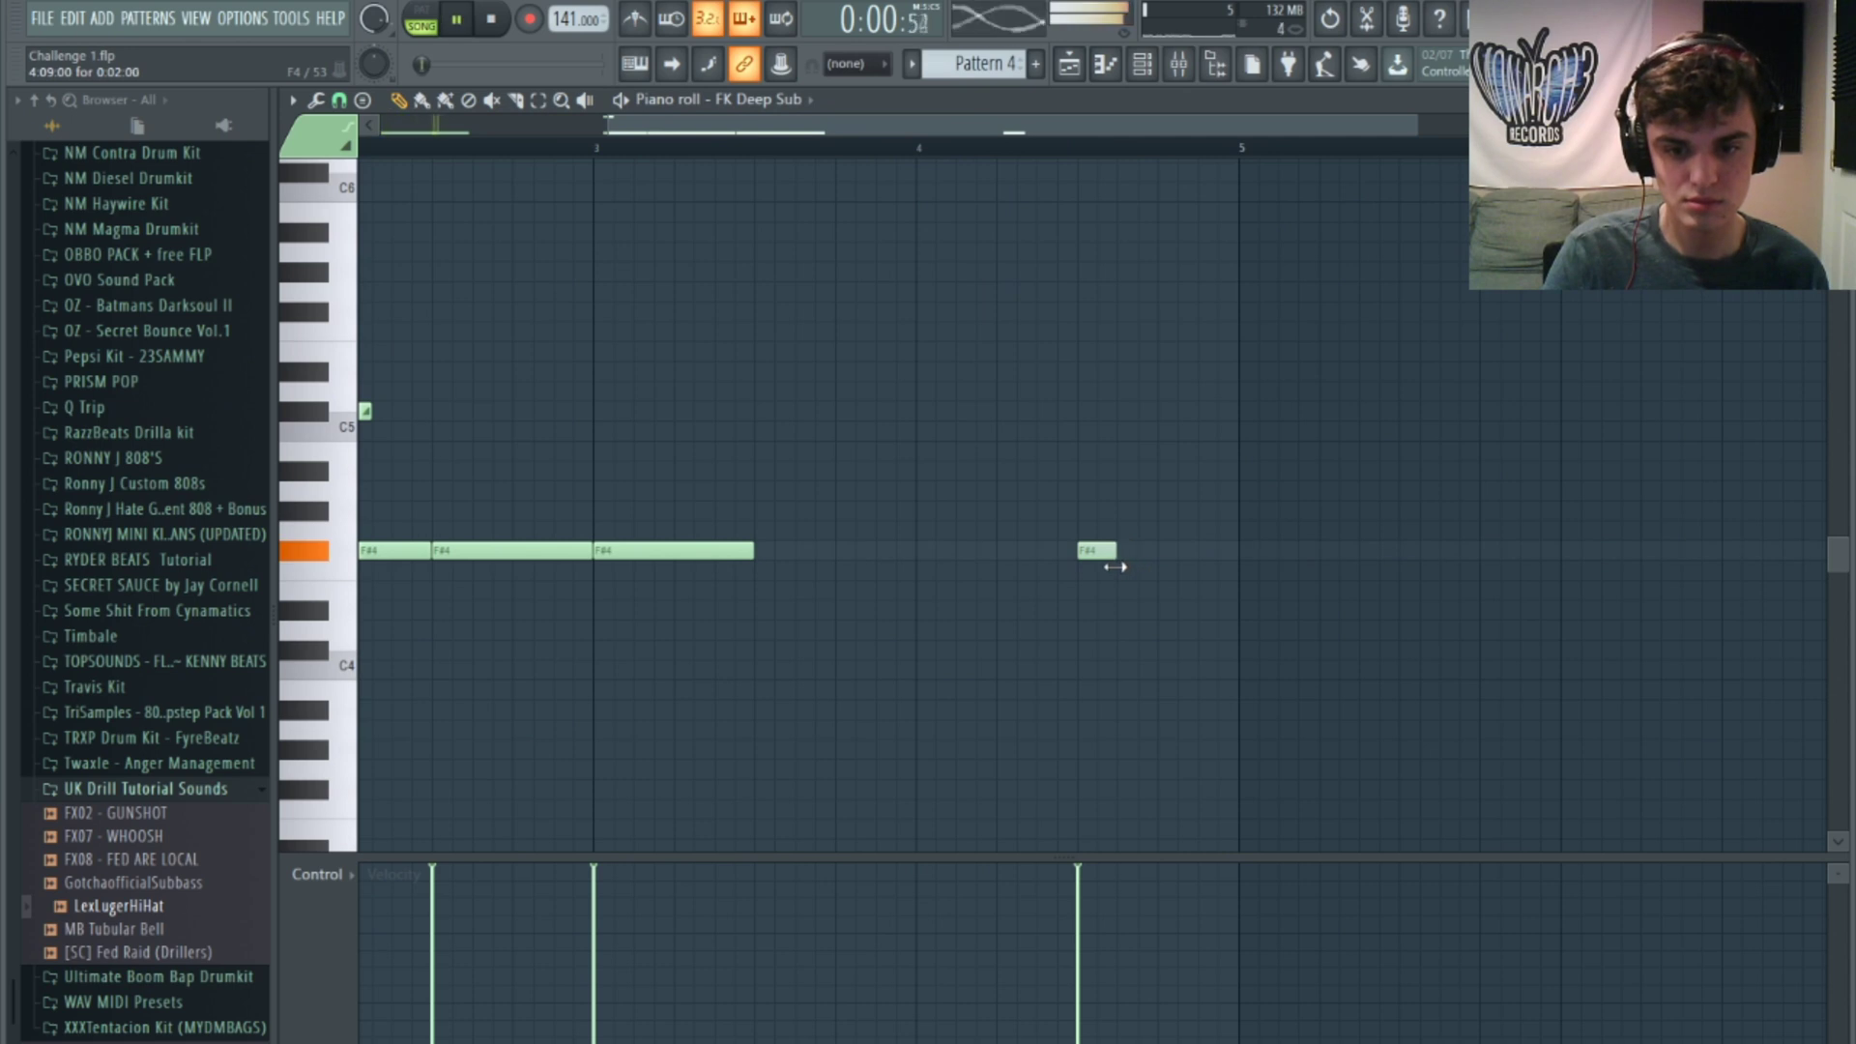
Step: Fill the end of bar 4 with two short F#4 notes and a long one, topped by one F#5 and two C#5 slide notes
left_click_drag(1043, 552, 1237, 552)
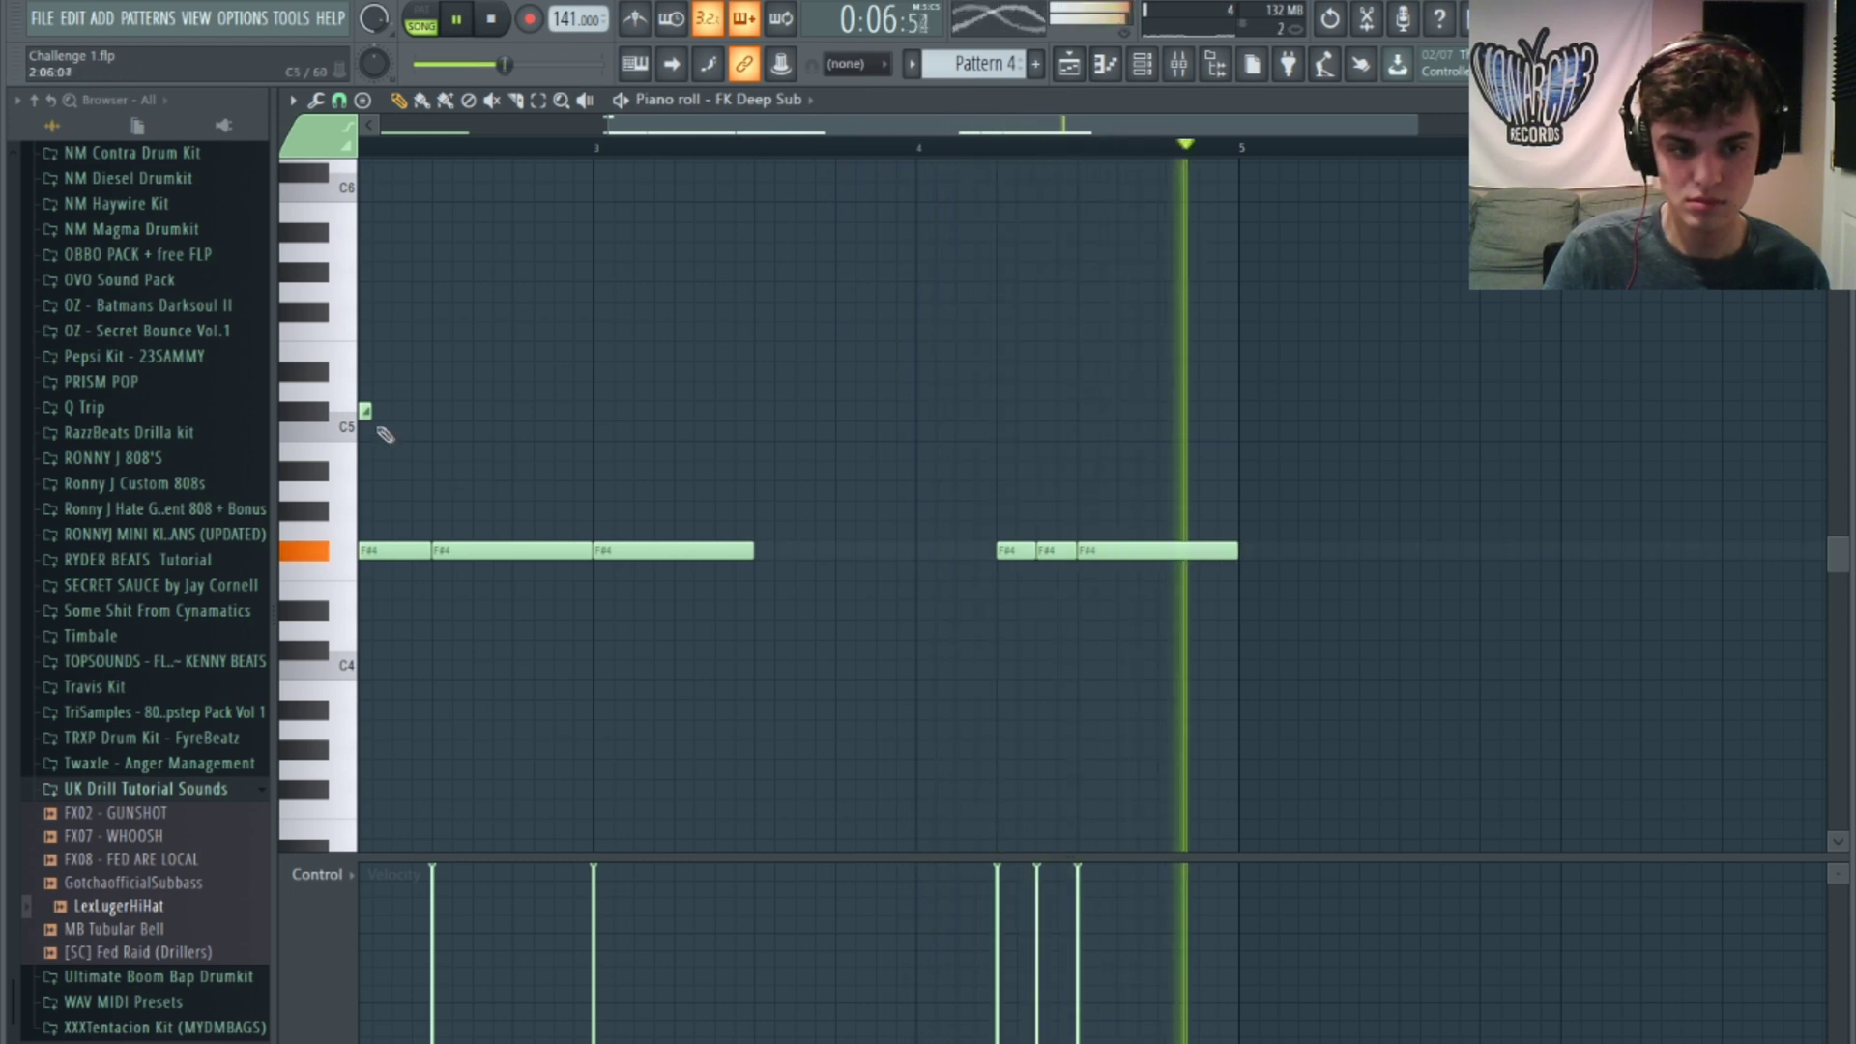
key("space")
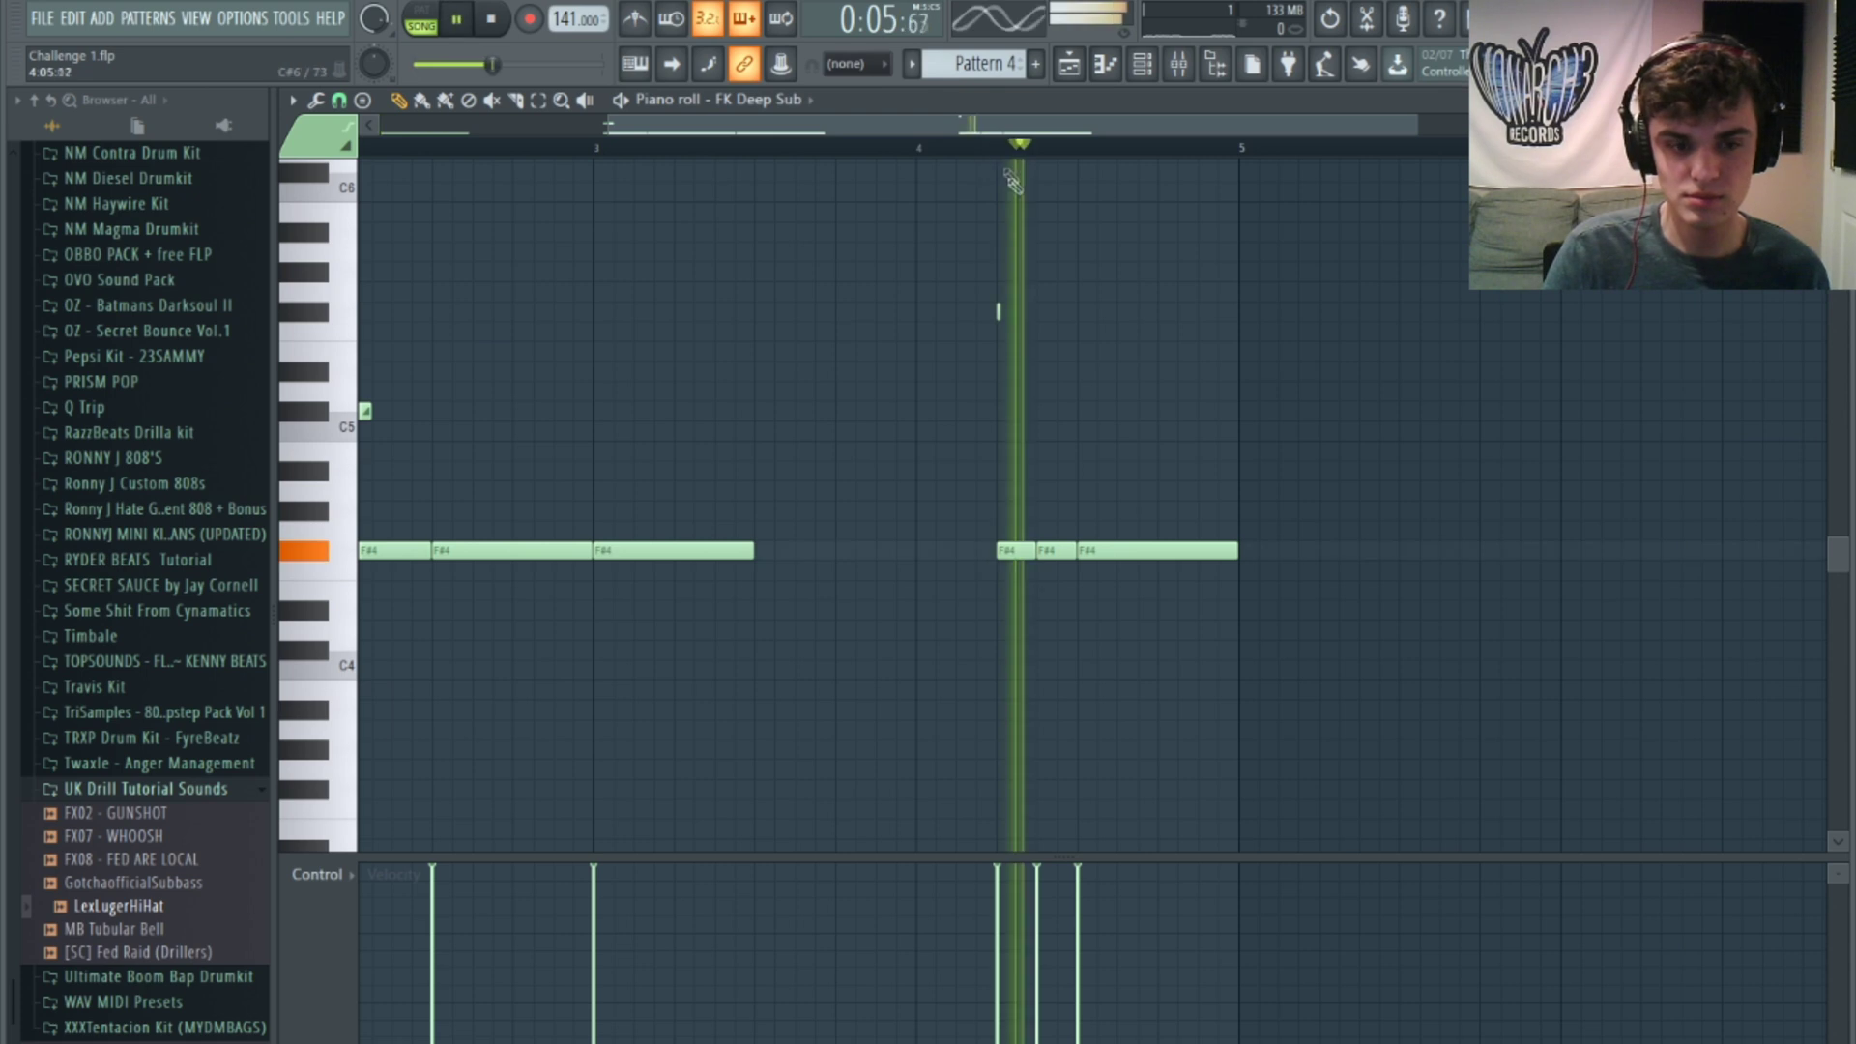
left_click(1040, 415)
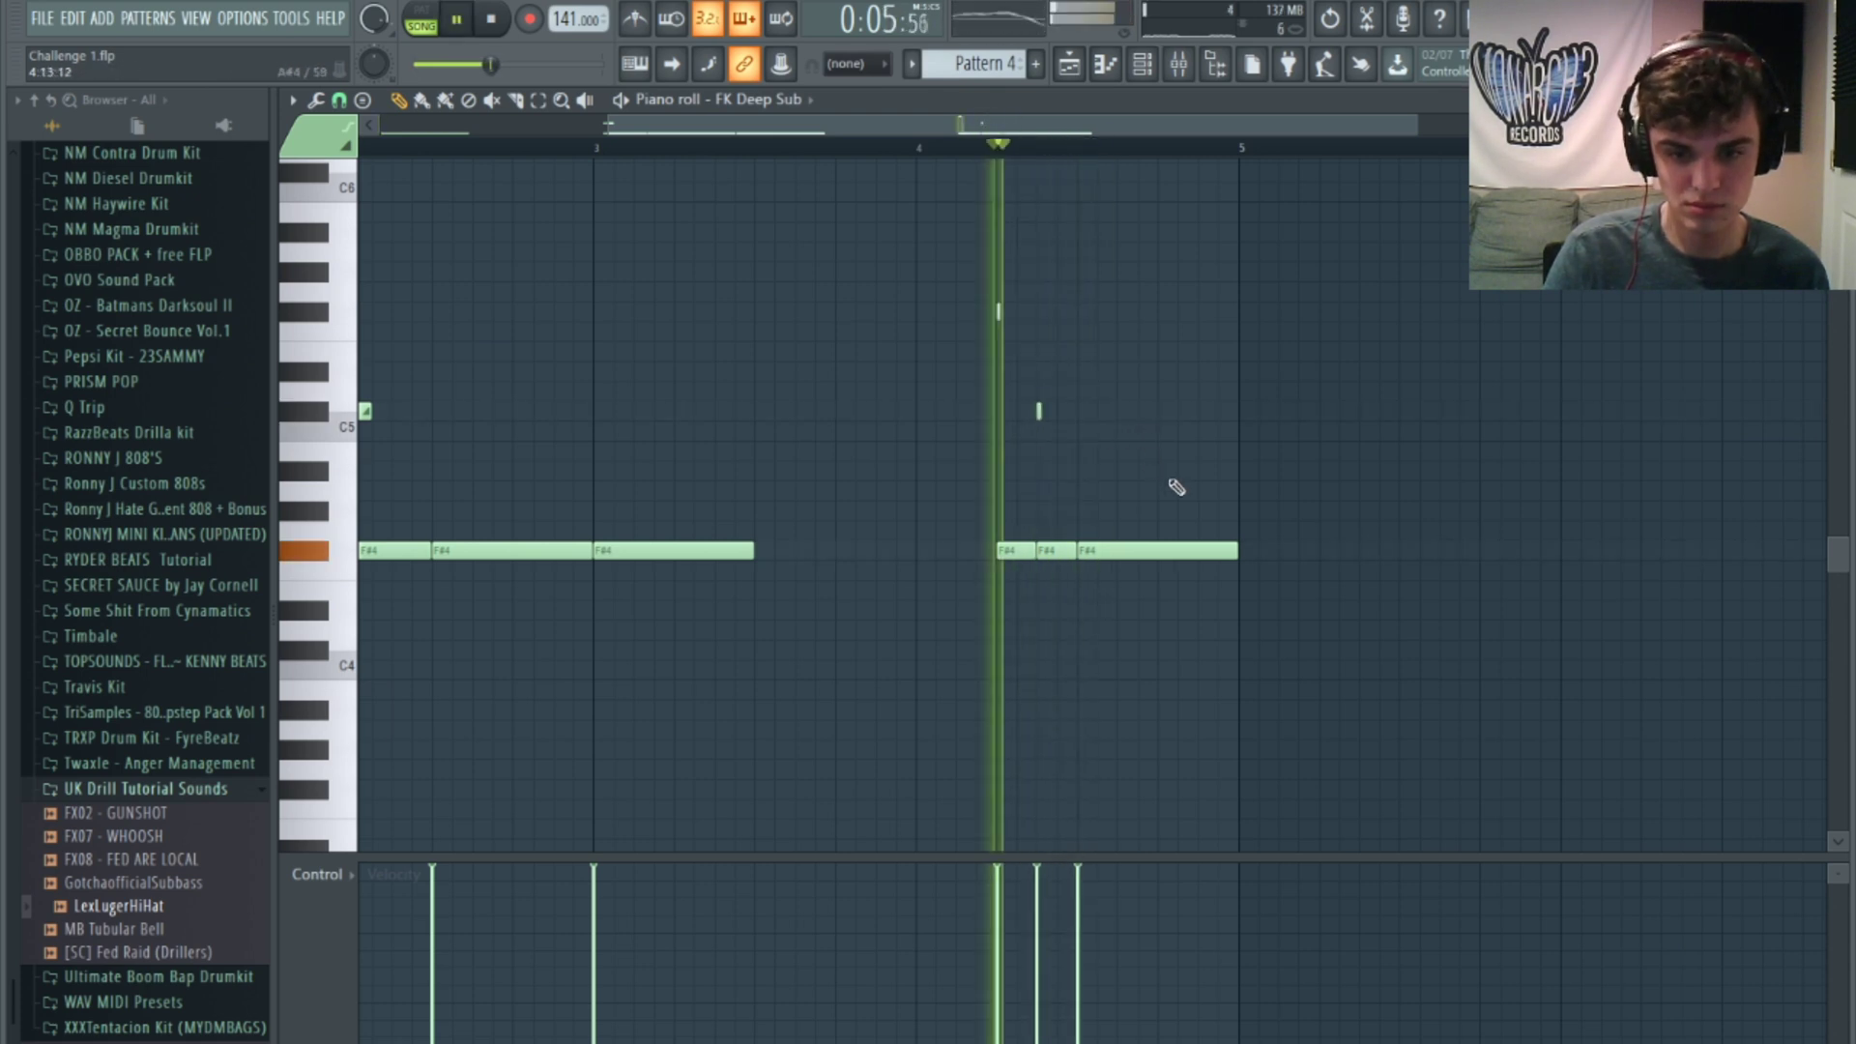
left_click(1159, 447)
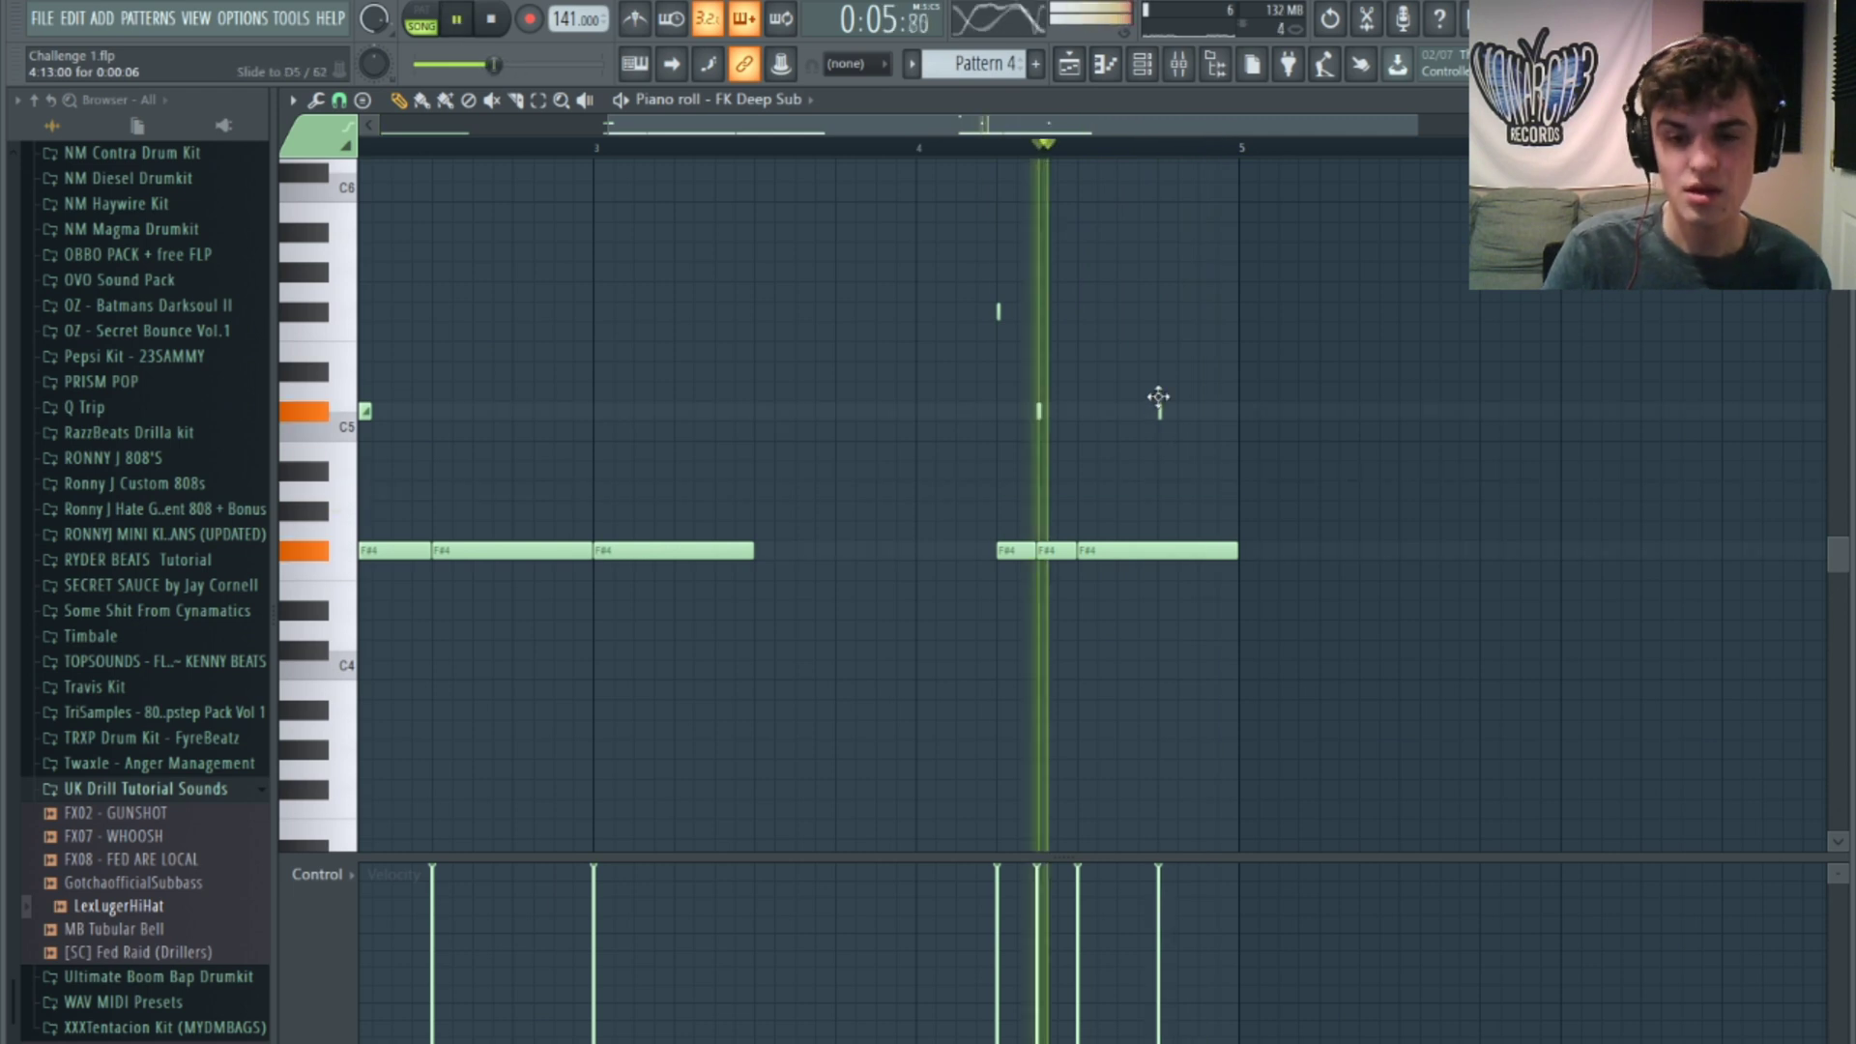
Step: Duplicate Pattern 4's four-bar FK Deep Sub part into bars 5 to 8
key("F5")
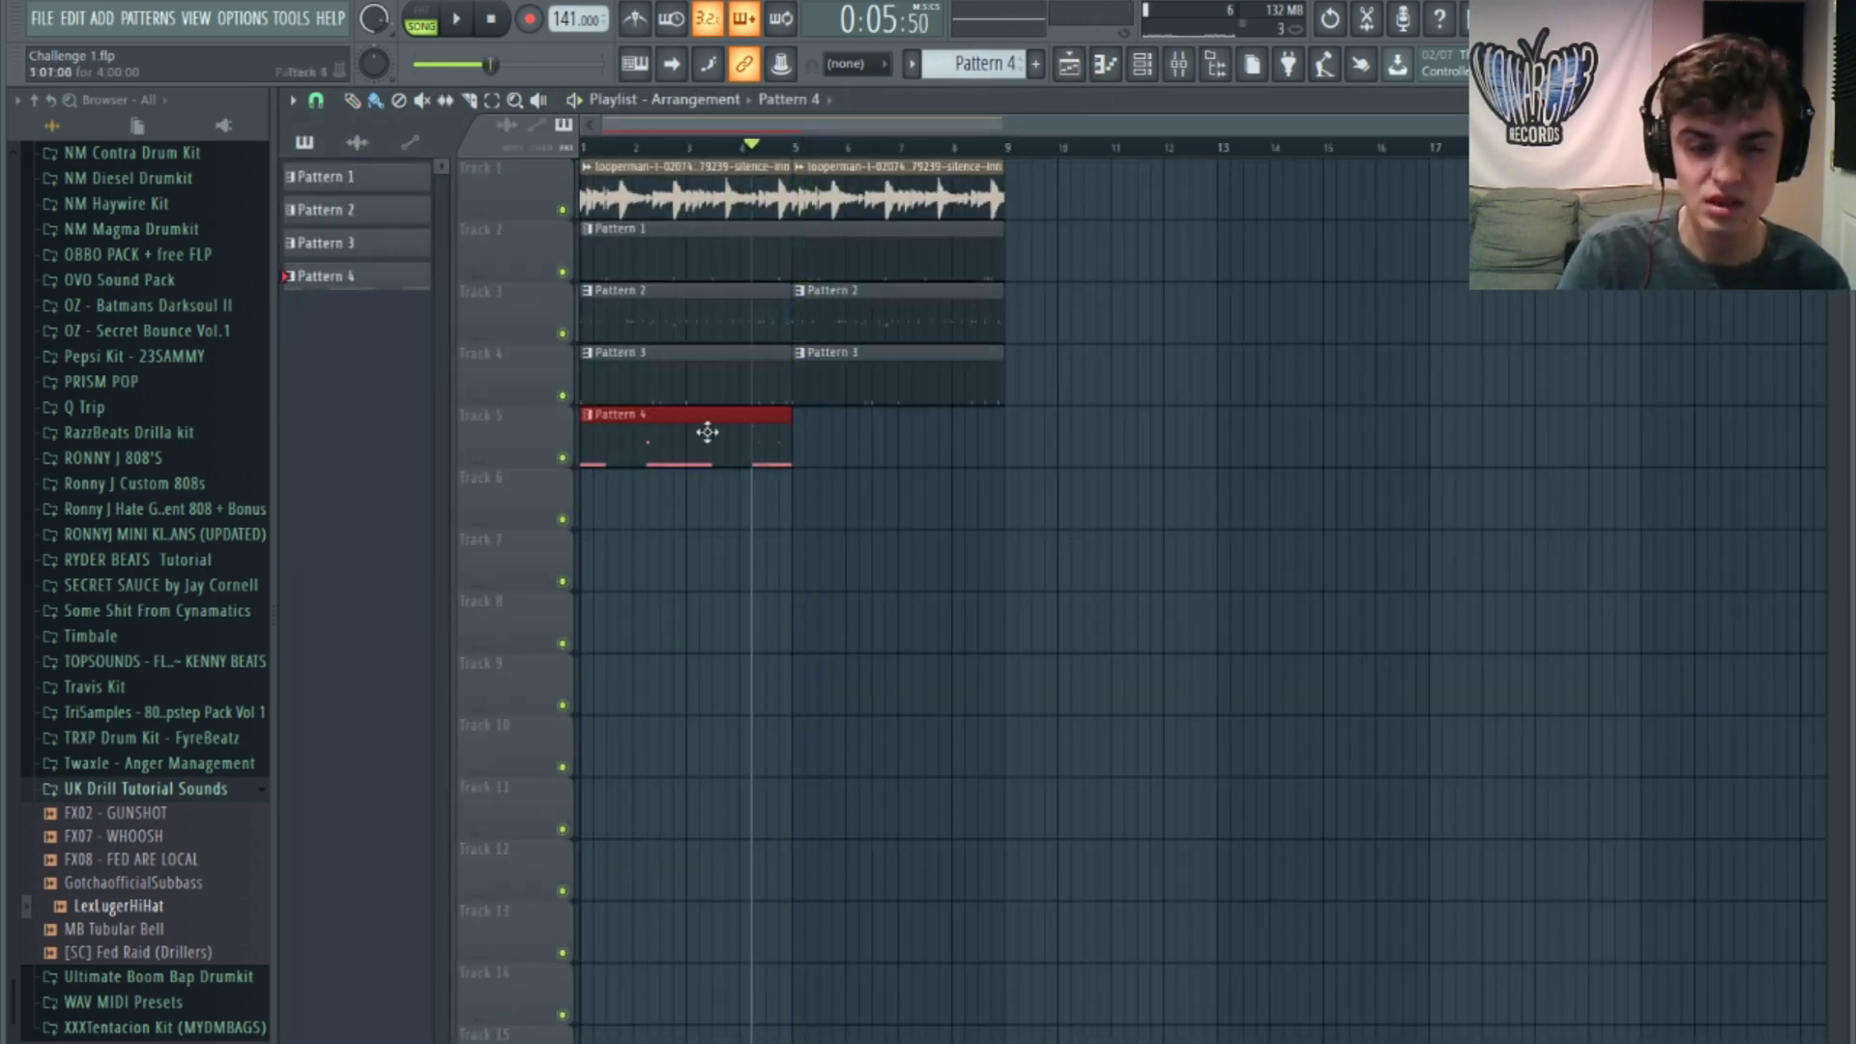
double_click(707, 432)
key("ctrl+b")
left_click_drag(842, 126, 716, 128)
scroll(990, 483, "up", 2)
scroll(995, 522, "down", 1)
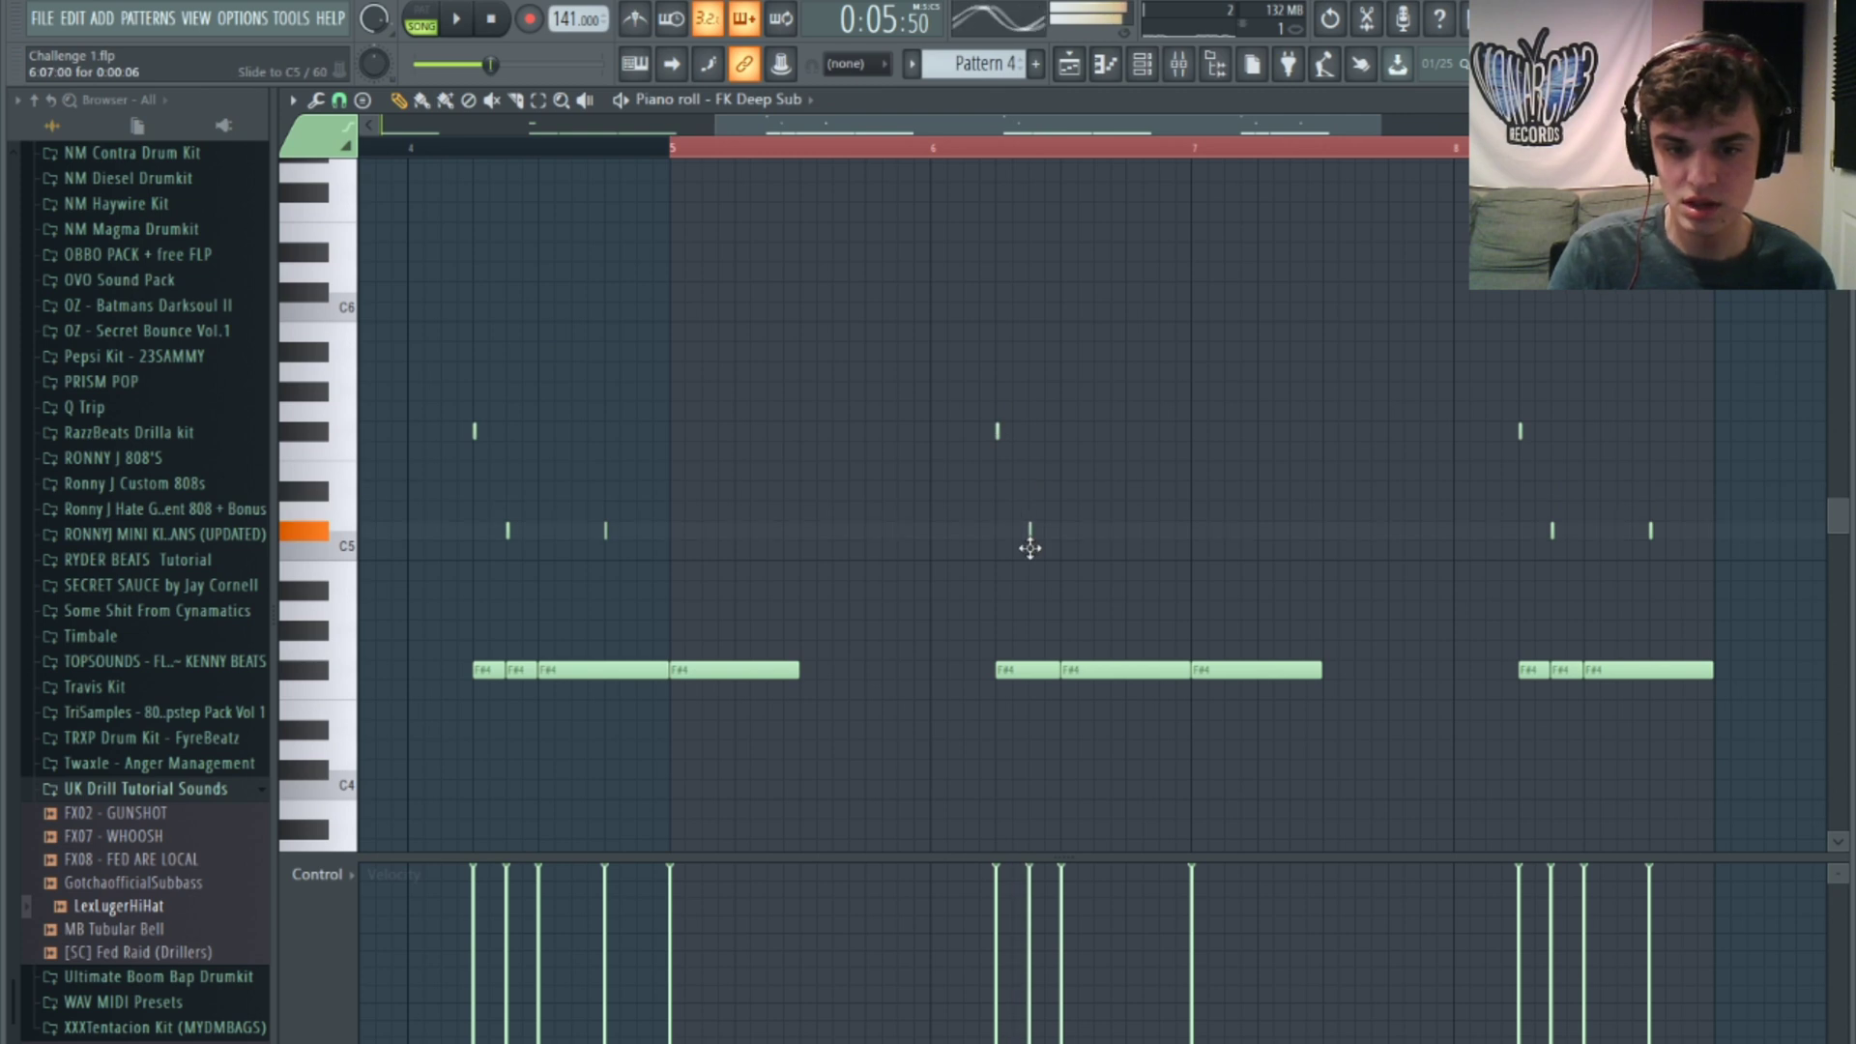
Step: Add an F#5 slide note at the end of bar 6 and an A5 slide note in bar 8 of the bass part
left_click(932, 143)
key("space")
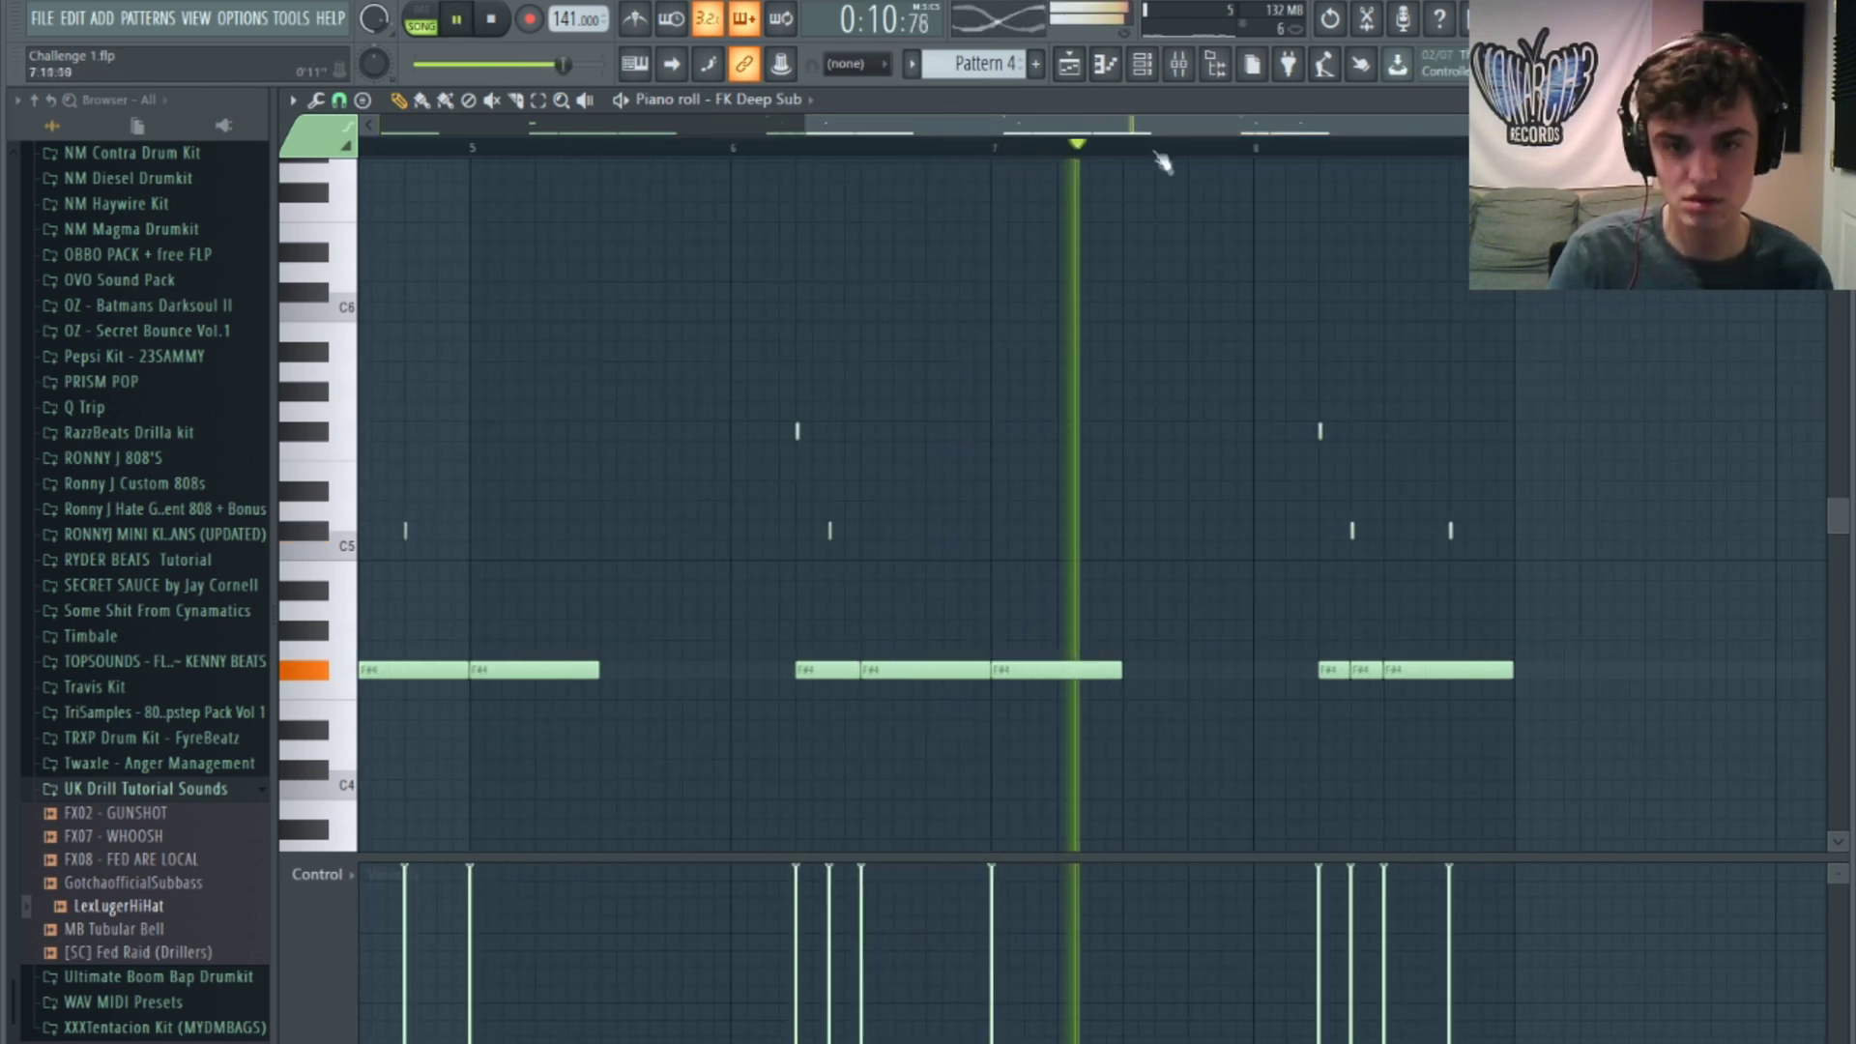
key("space")
key("space")
left_click(791, 539)
left_click_drag(781, 436, 776, 434)
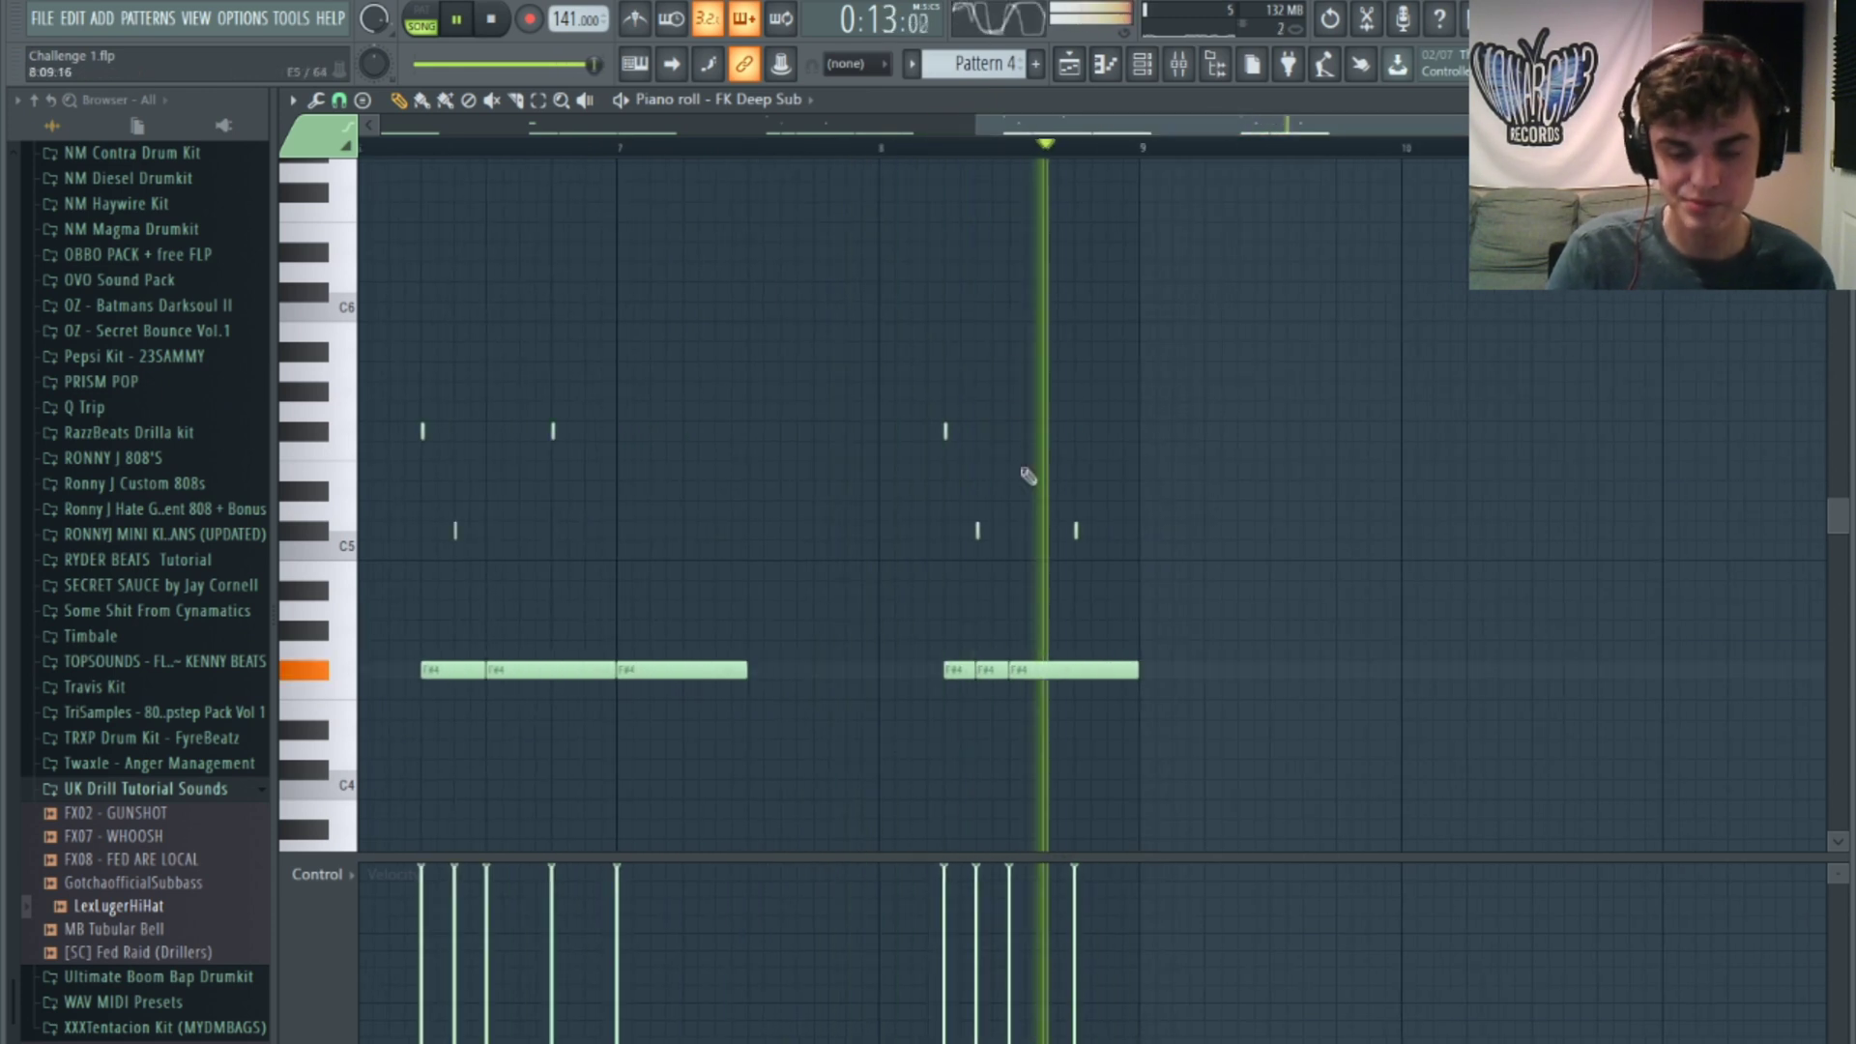
left_click_drag(1047, 449, 1043, 372)
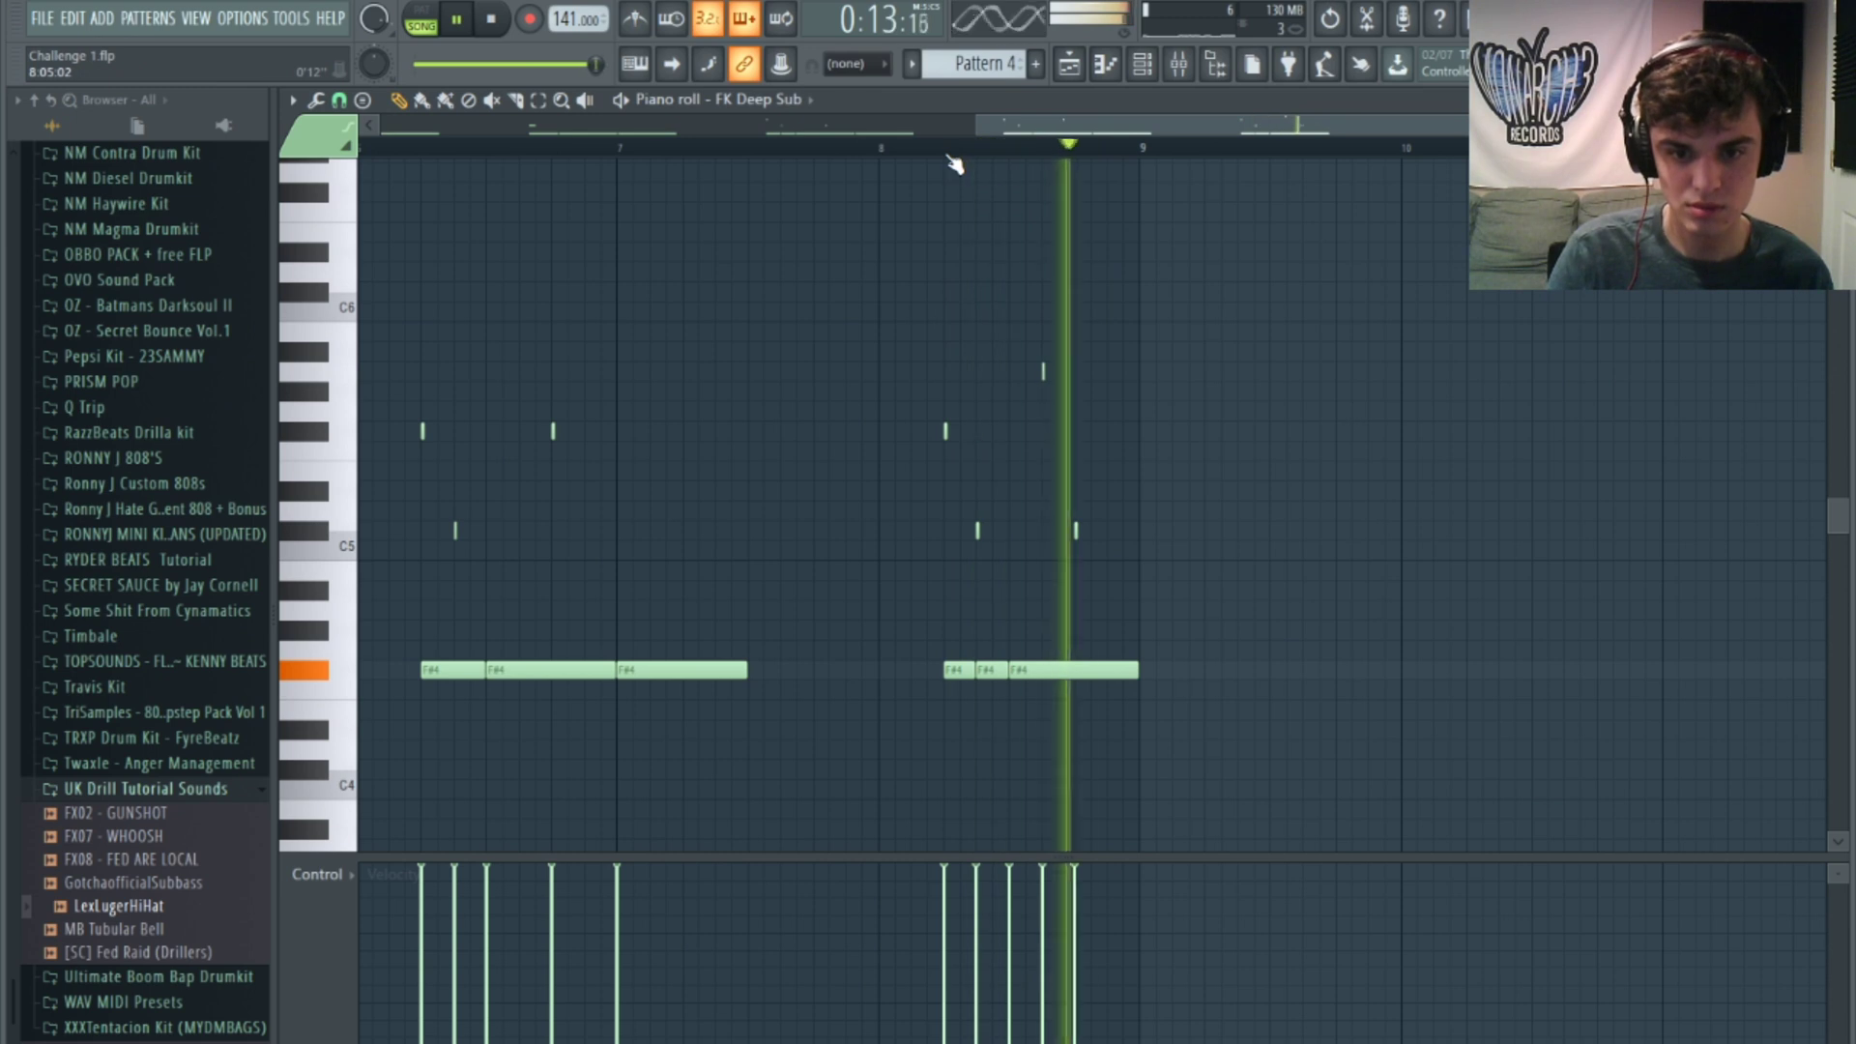
left_click_drag(1112, 672, 1107, 679)
Step: Lower the fader of mixer track Insert 6 to 76% and return to the playlist
left_click(1081, 75)
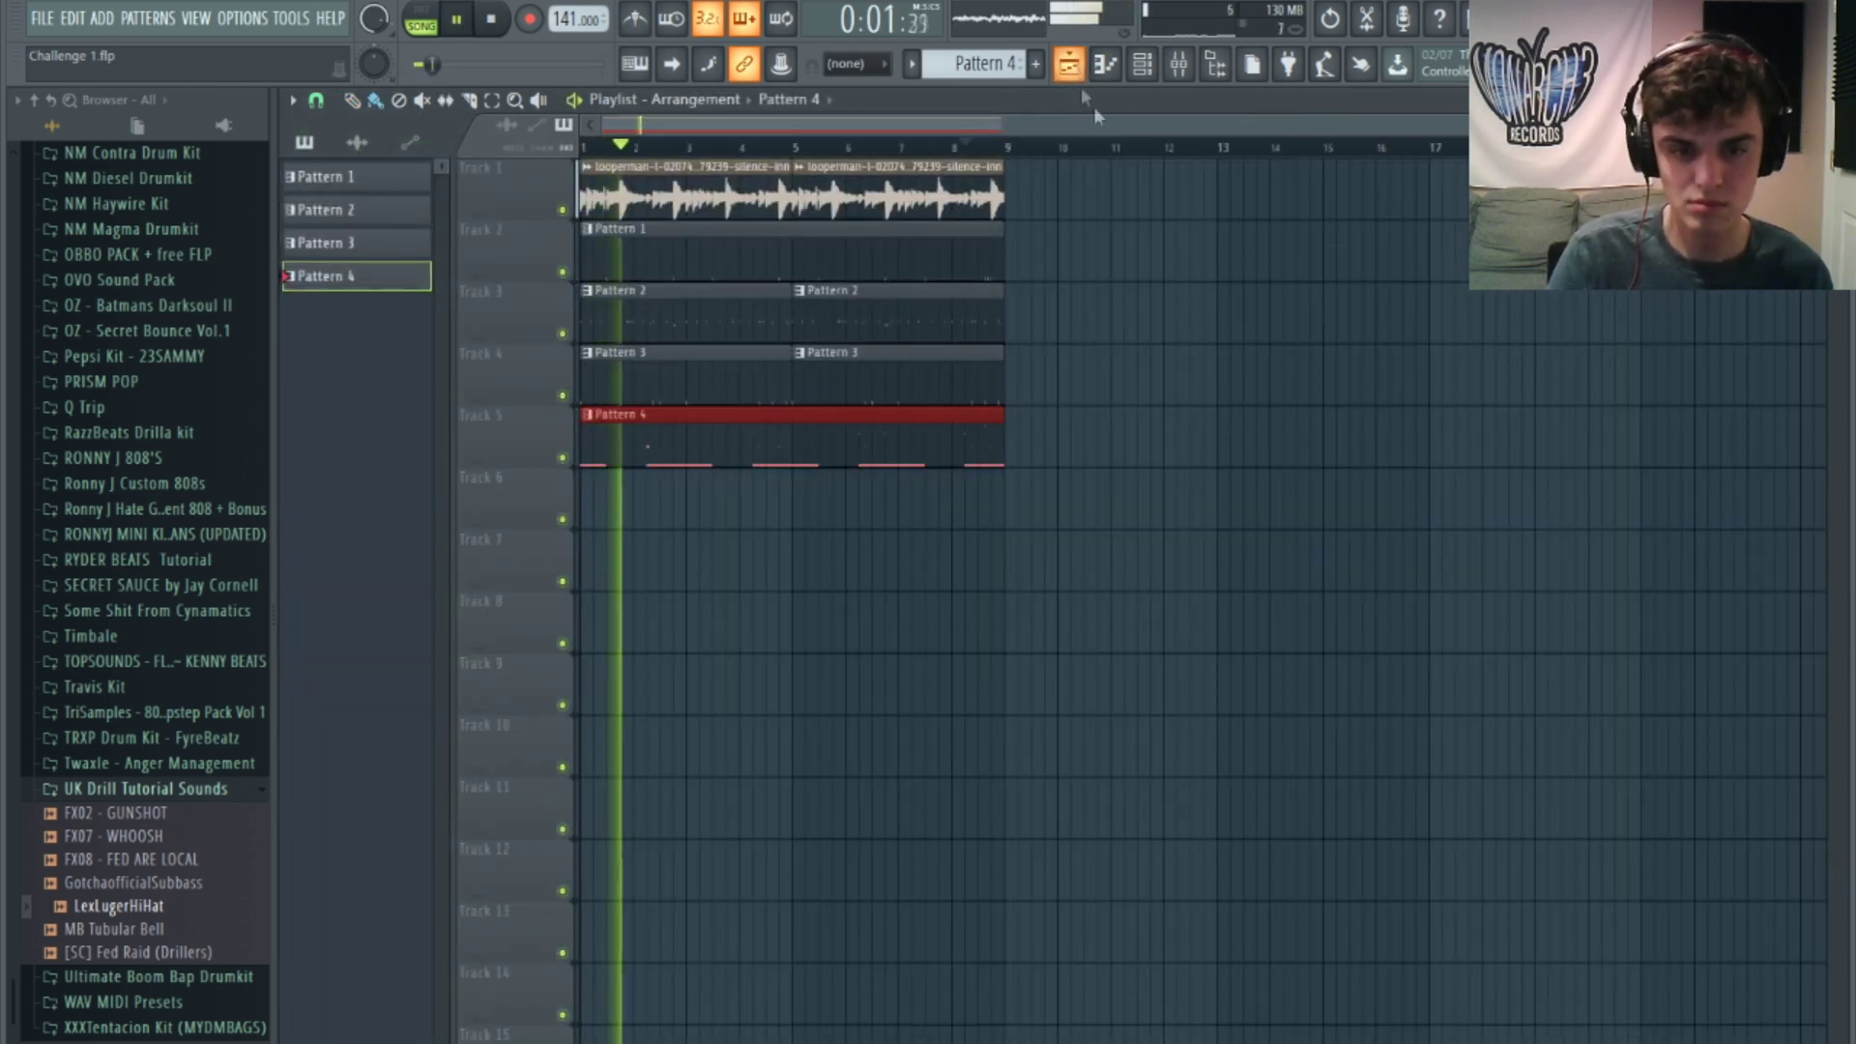
key("F9")
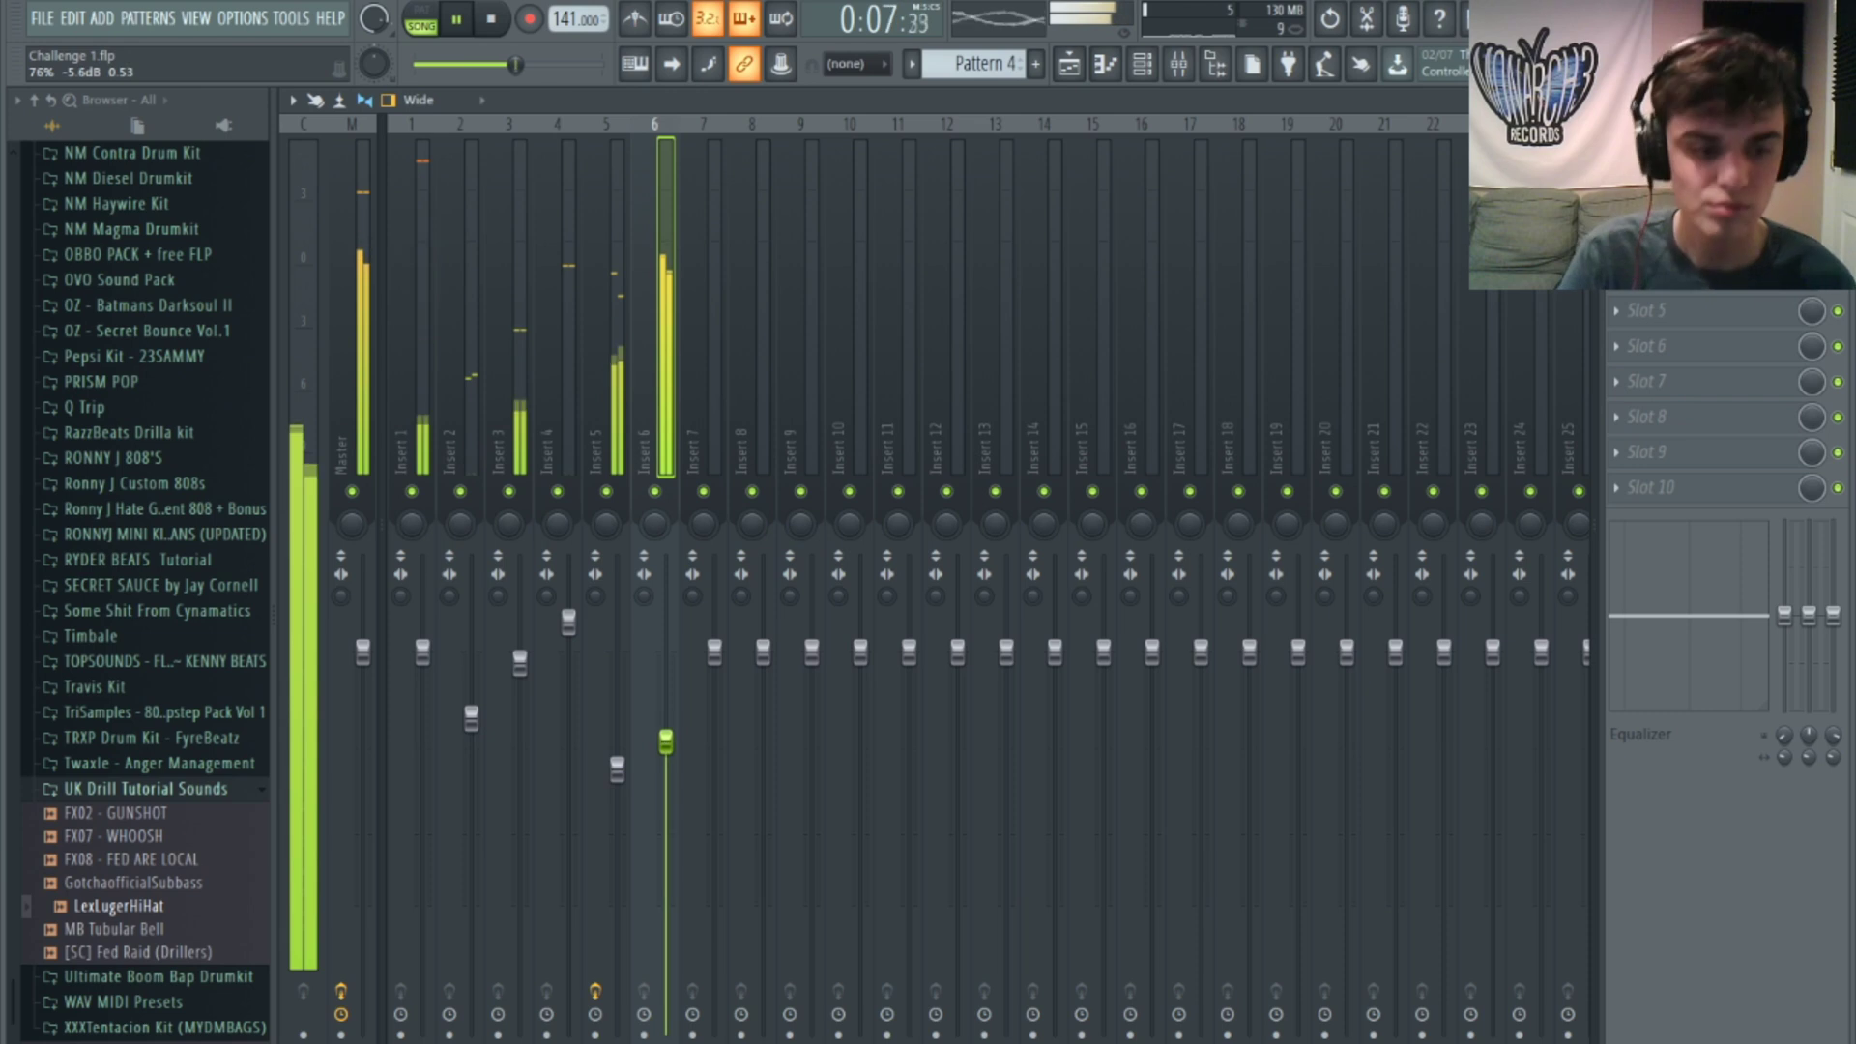
left_click(1070, 74)
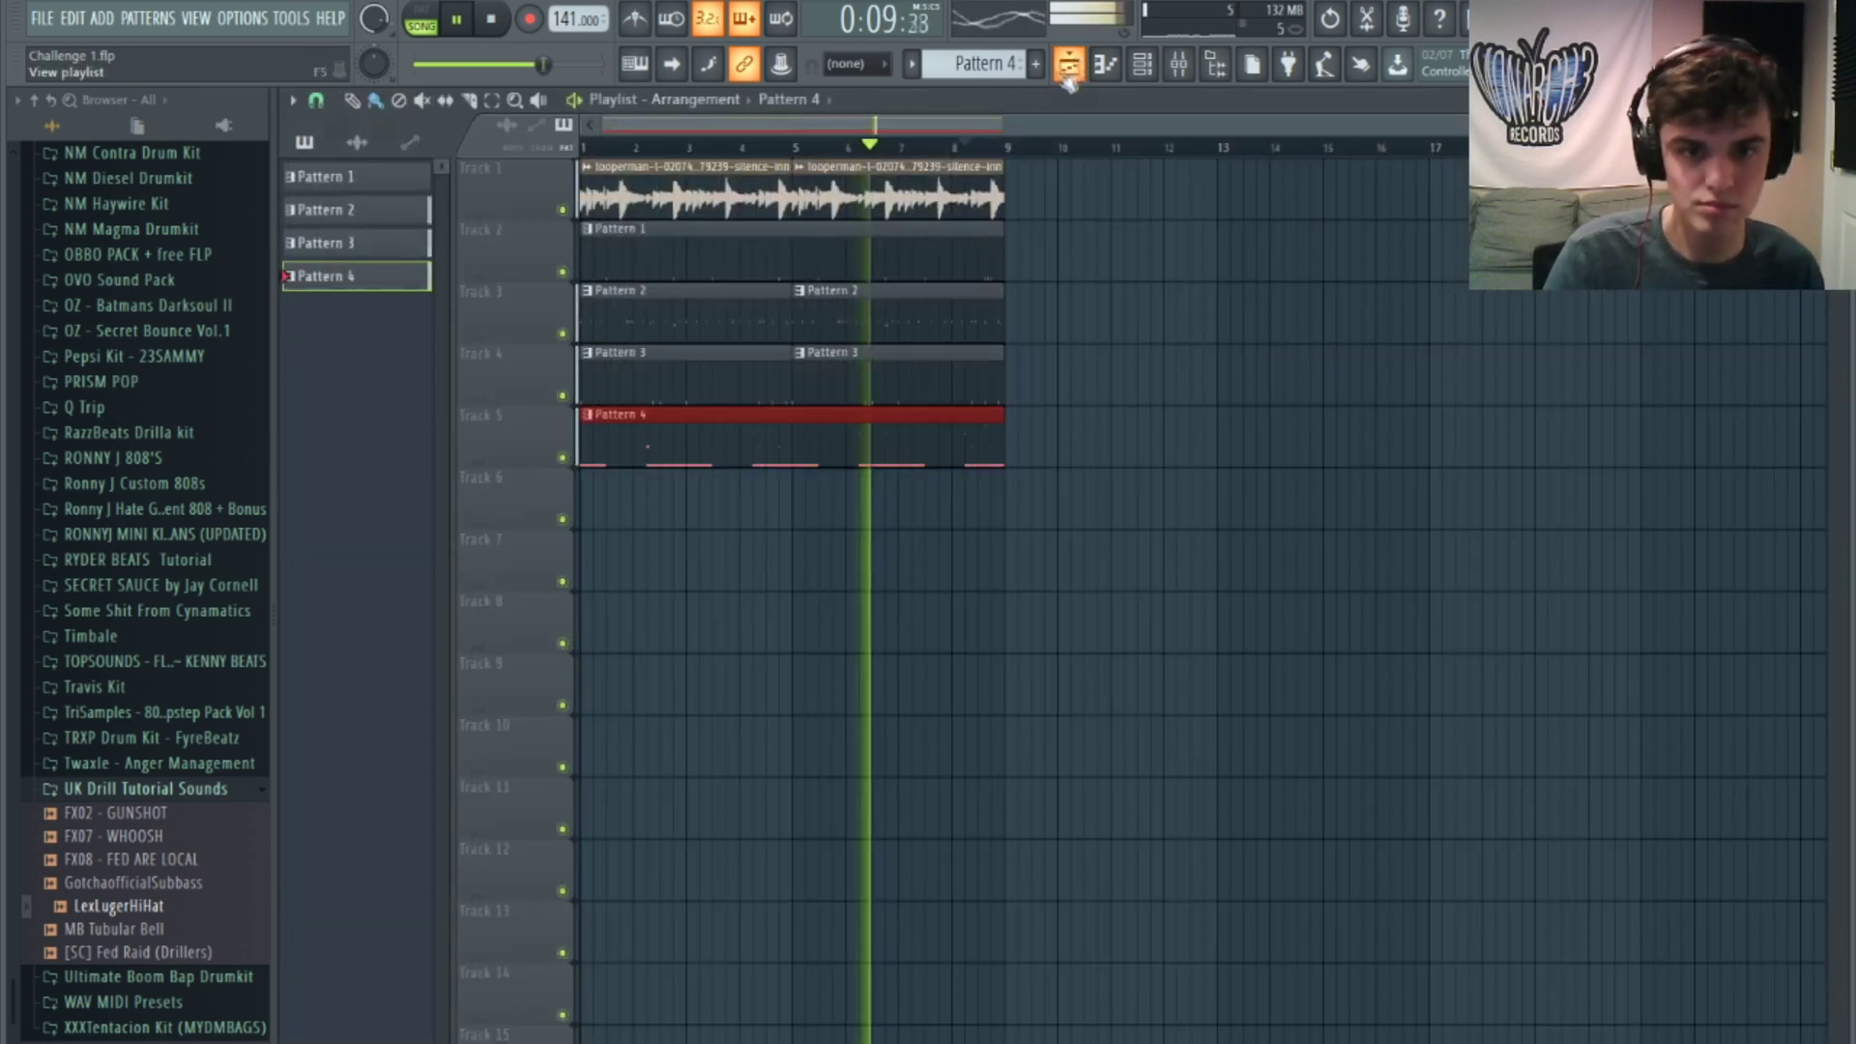
Step: Add two C5 hi-hat hits with reduced velocity in the second half of bar 1 of Pattern 2
double_click(677, 334)
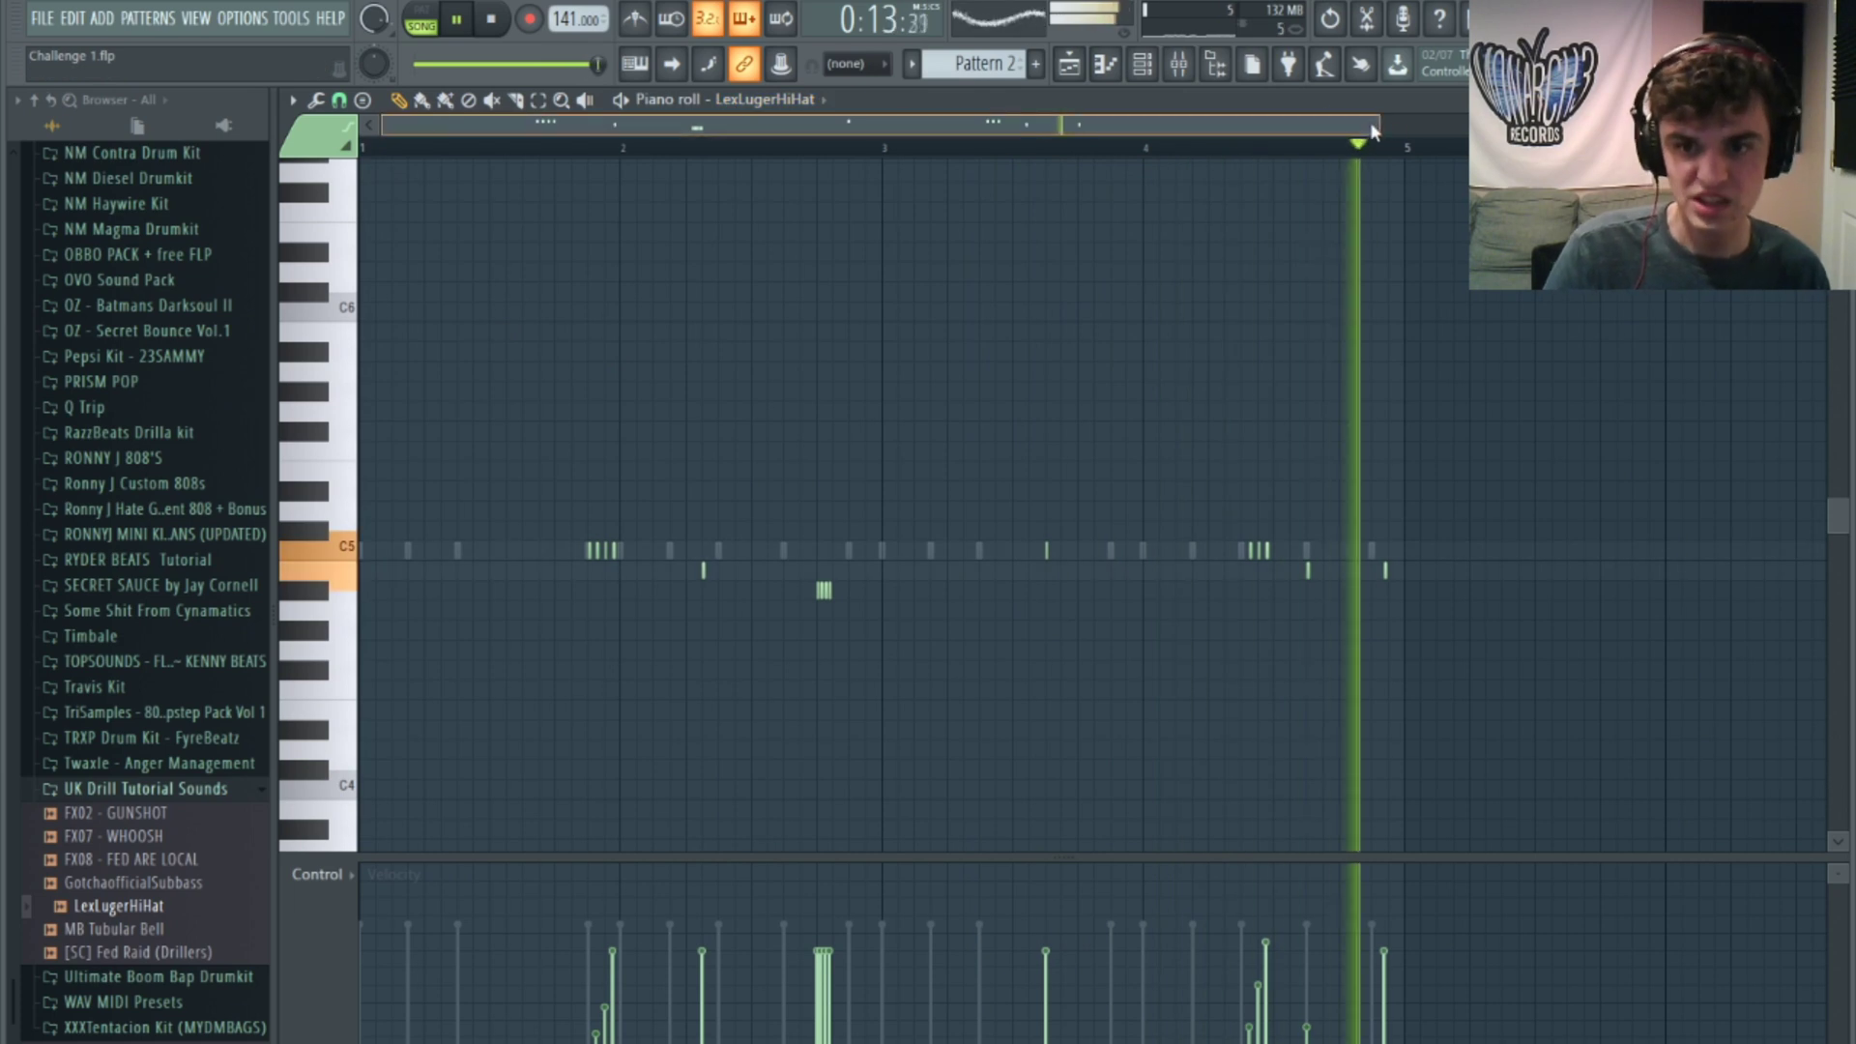
left_click_drag(1382, 126, 1059, 203)
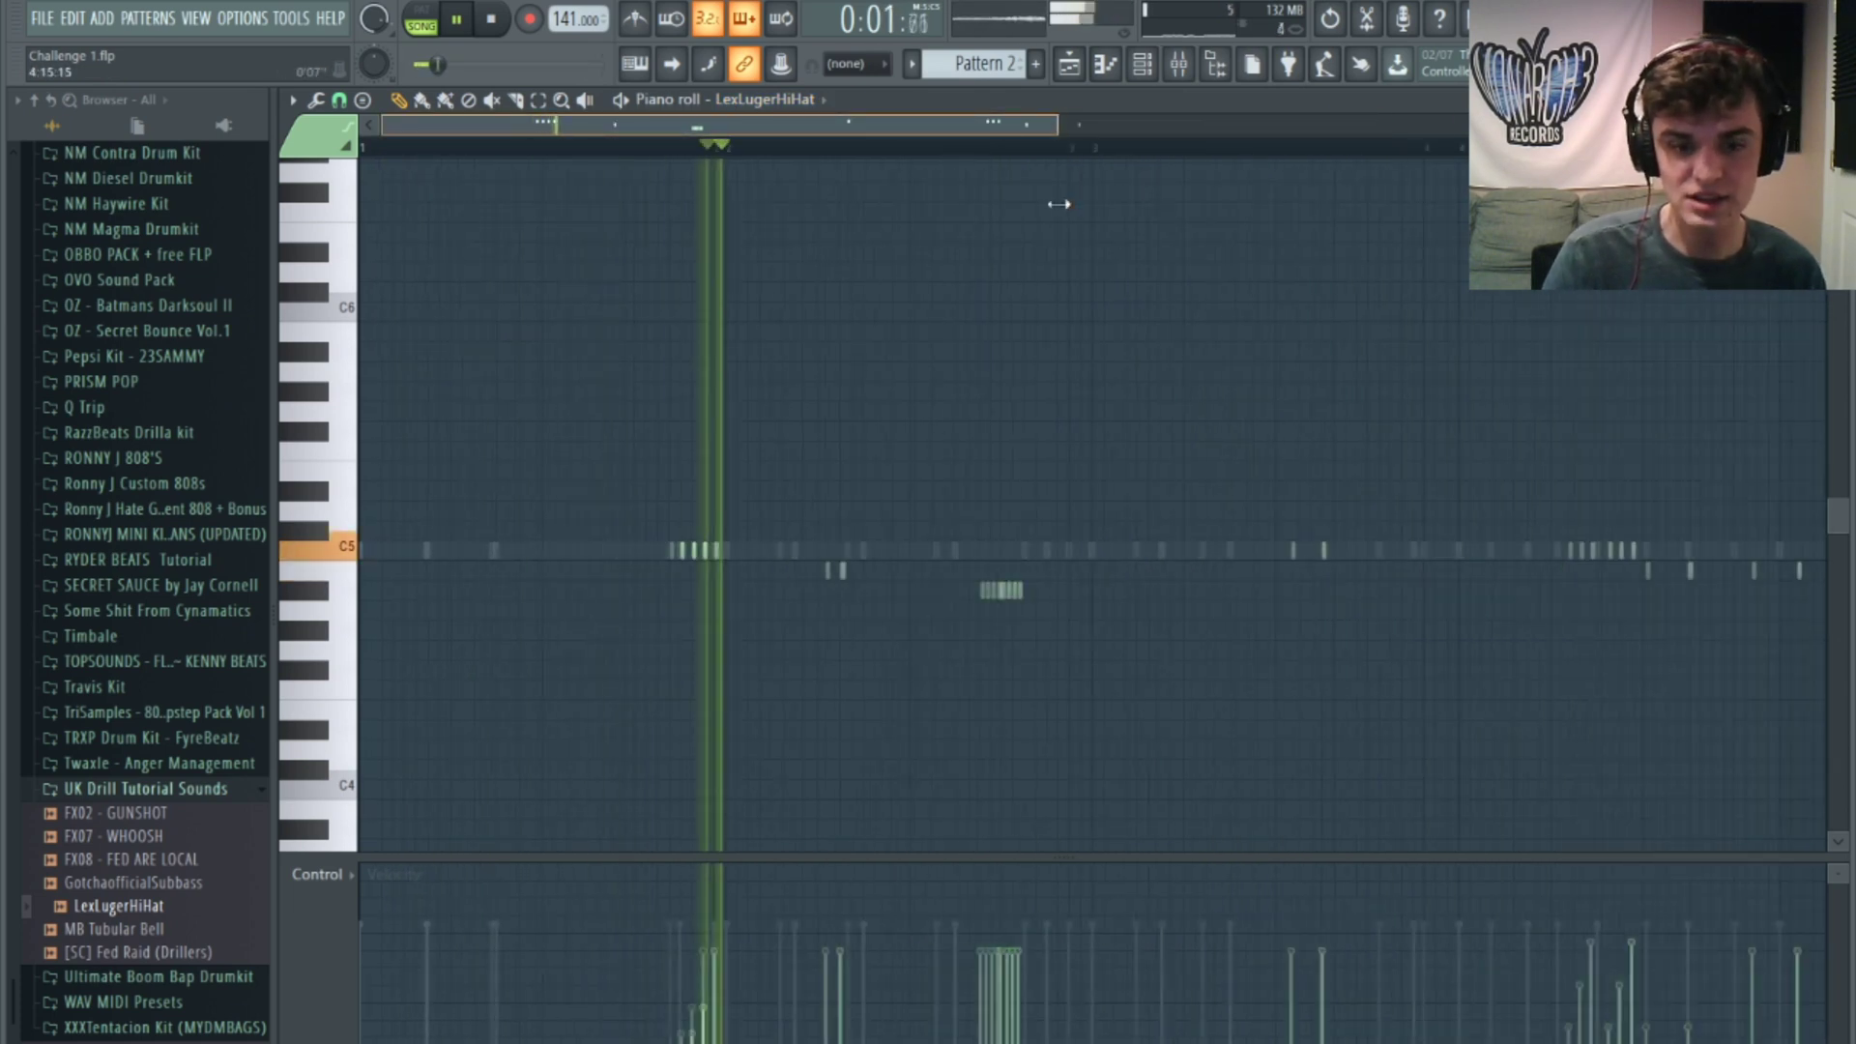
left_click(568, 552)
left_click_drag(567, 552, 558, 553)
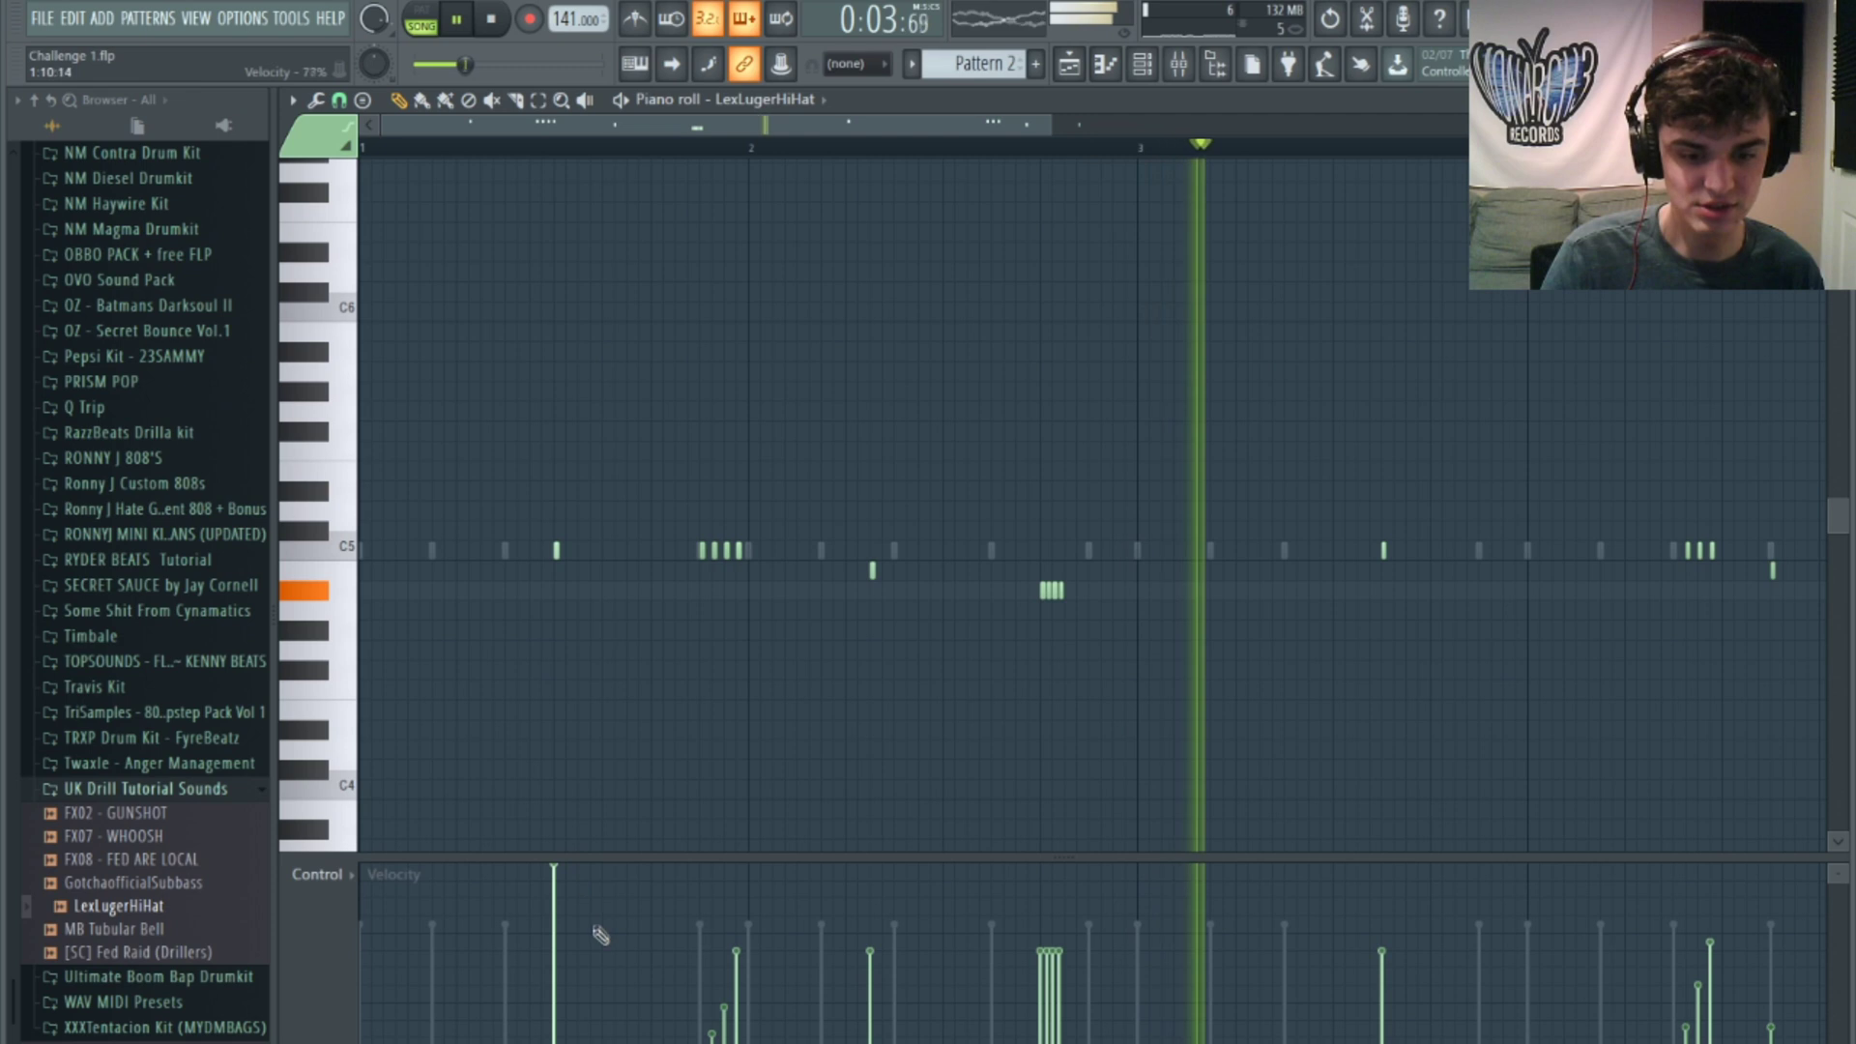
left_click(616, 550)
left_click(653, 550)
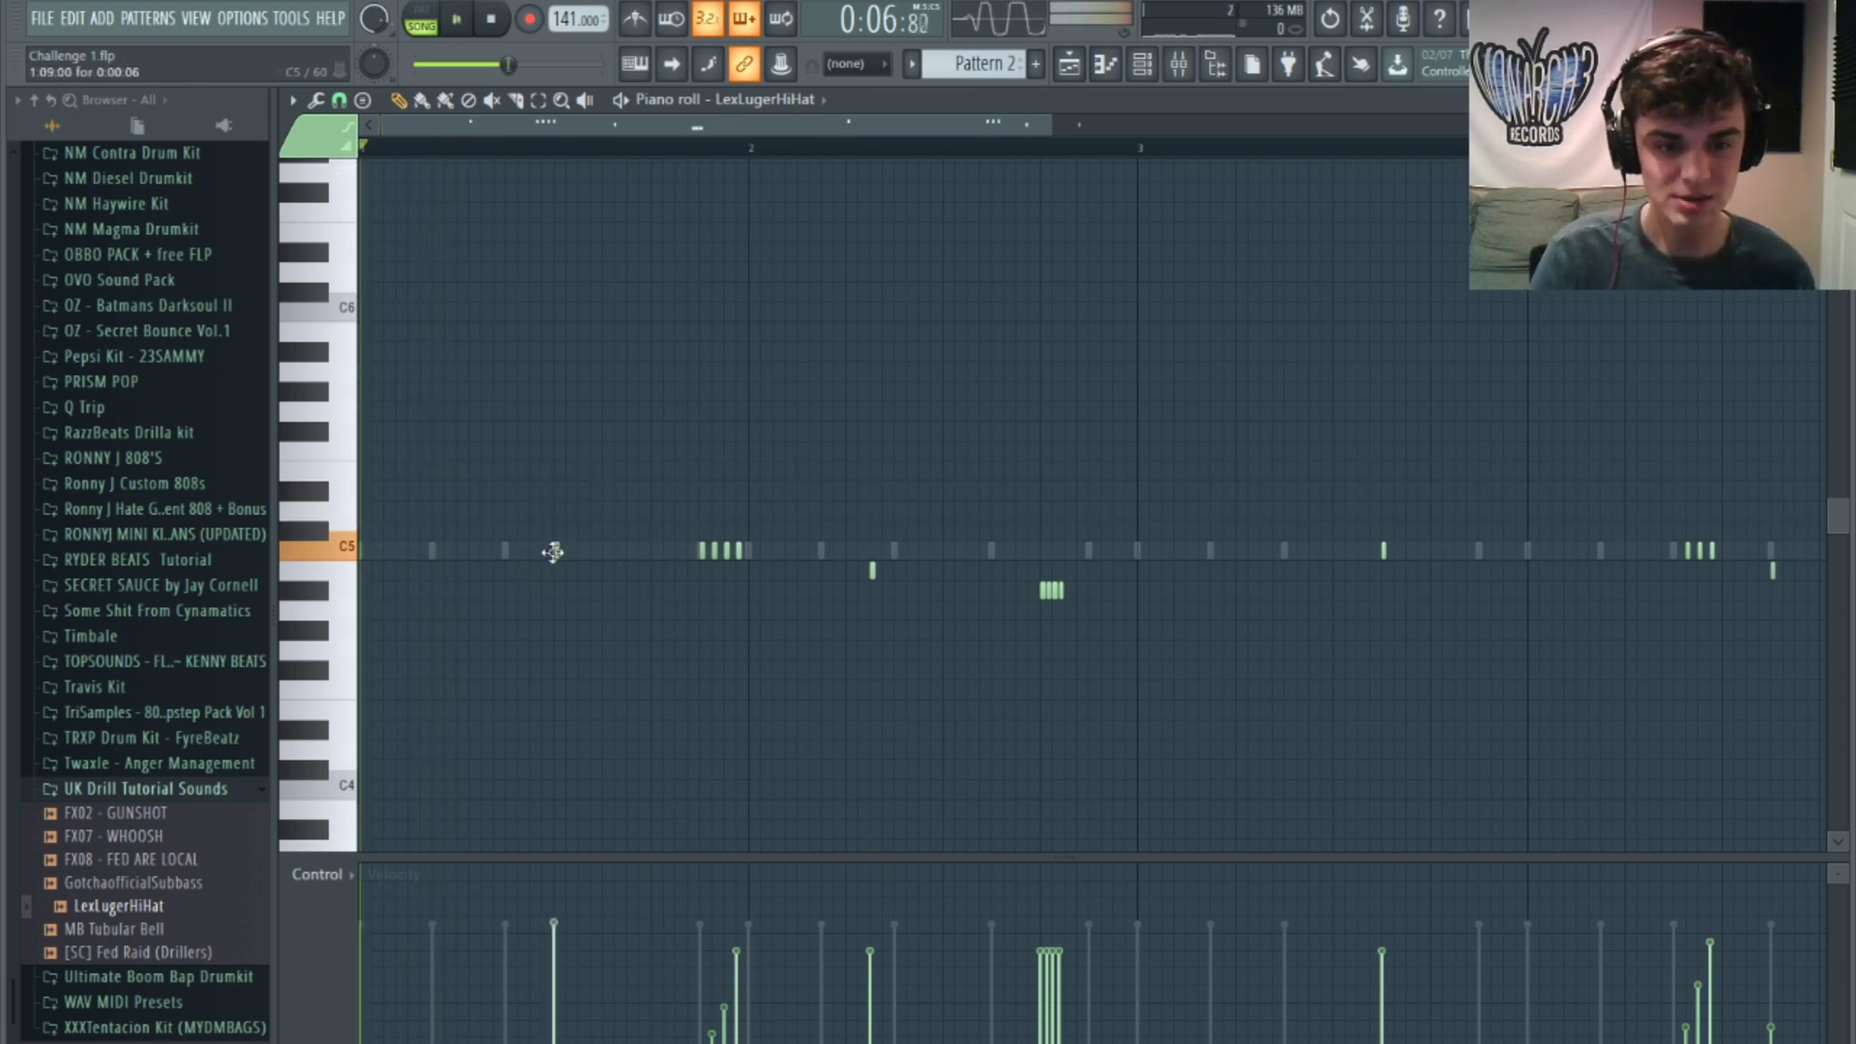
left_click(630, 550)
left_click(671, 550)
right_click(671, 550)
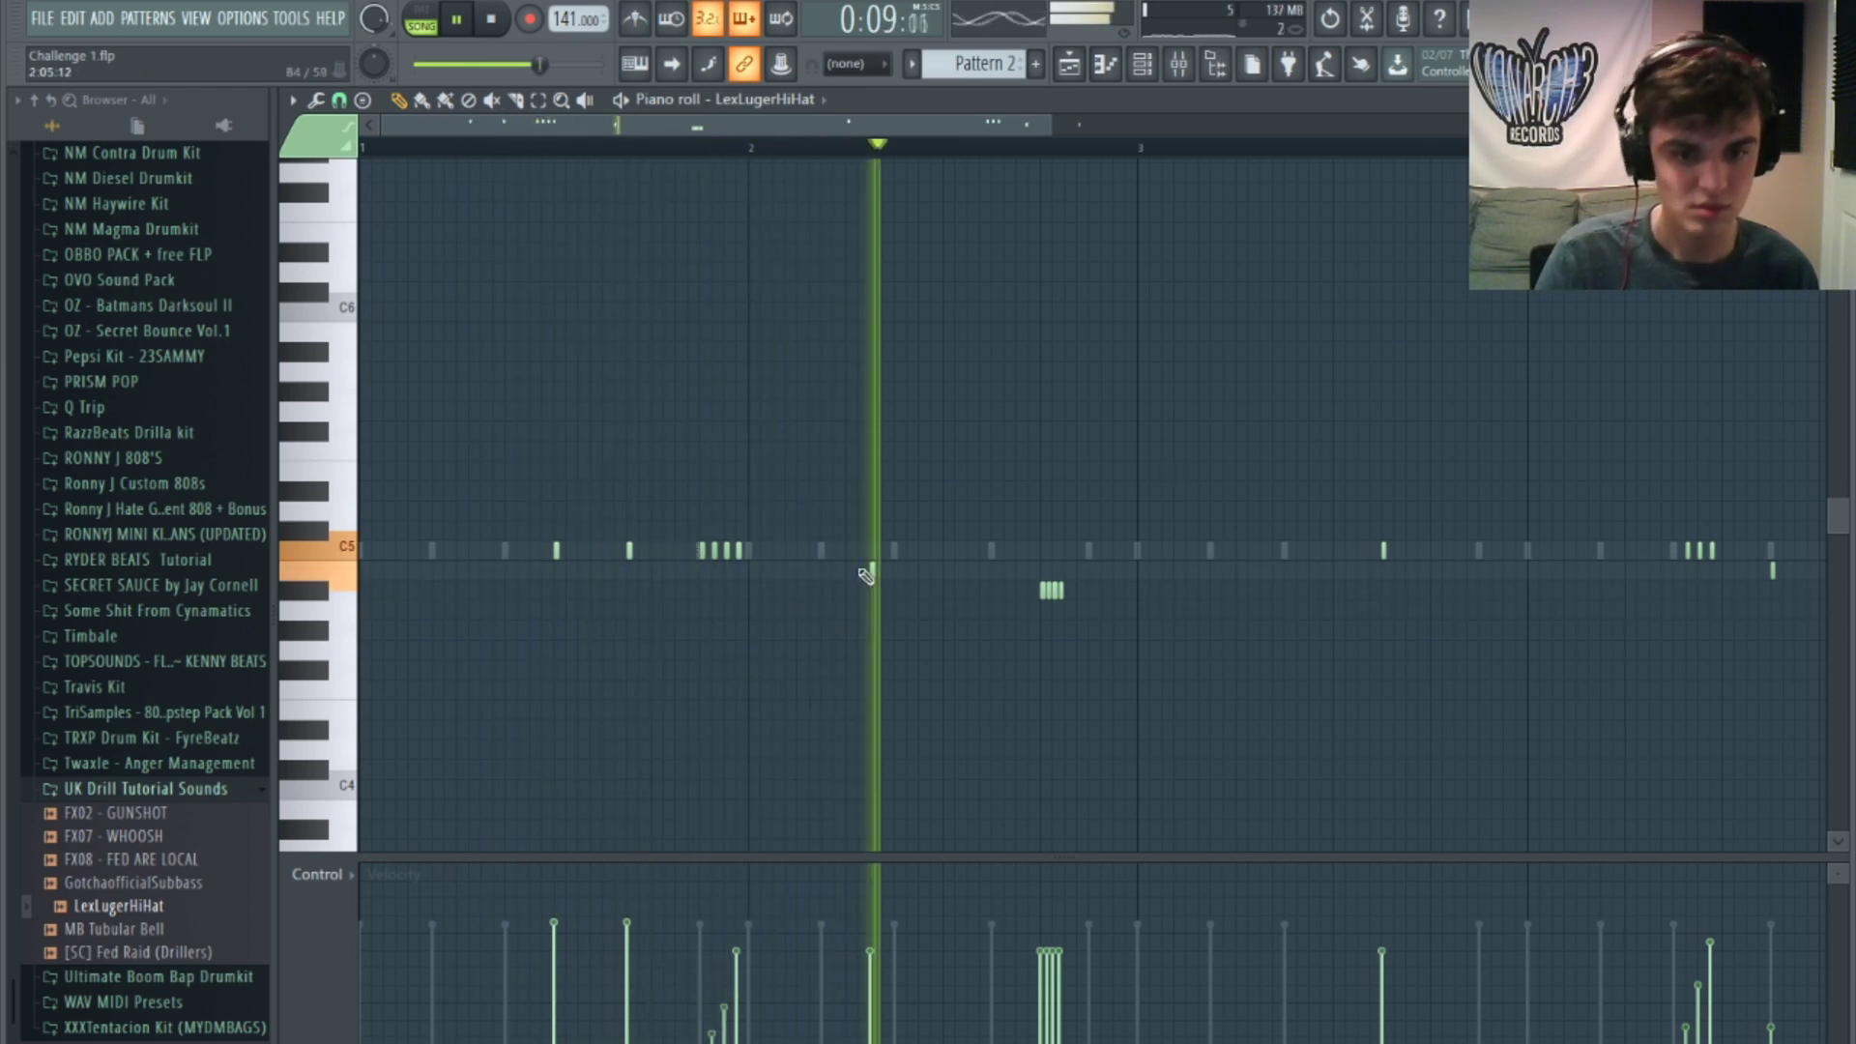
Step: Turn the single C5 hi-hat in bar 3 into a four-hit run and add one C5 hit early in bar 4
left_click(1336, 544)
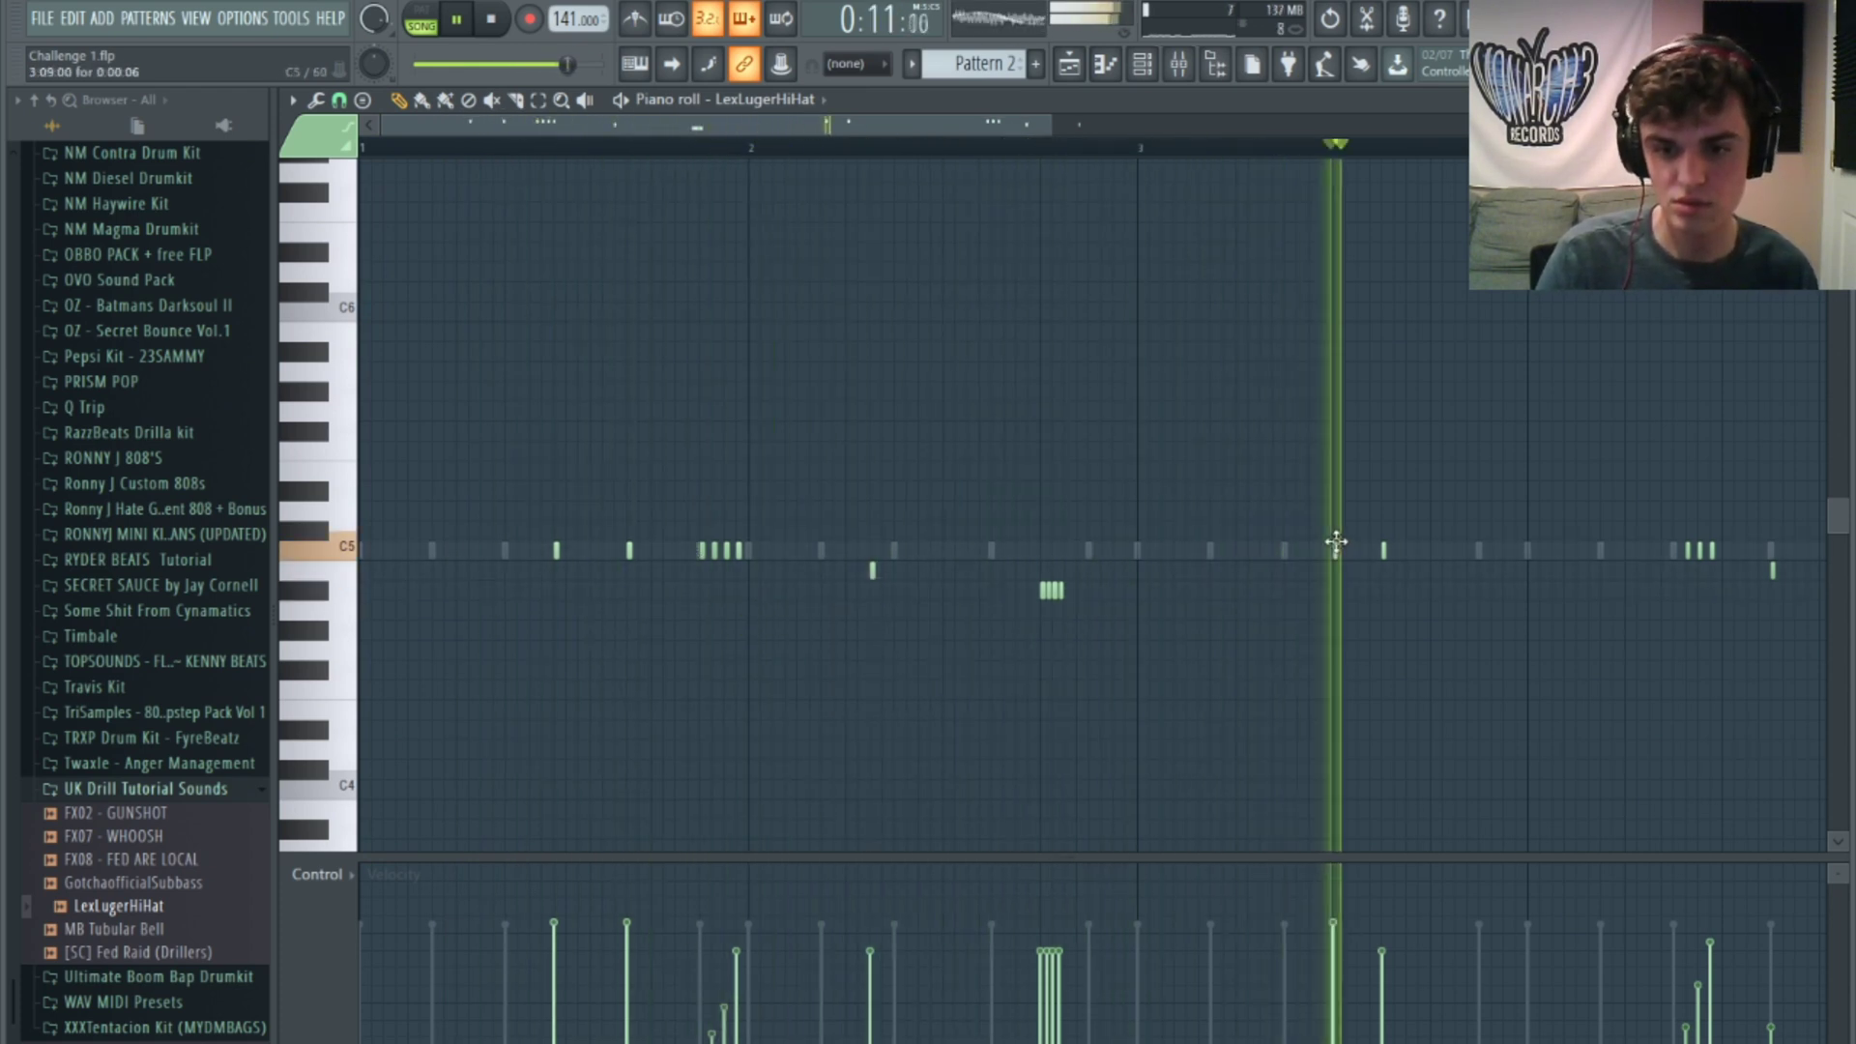
left_click_drag(904, 118, 1098, 290)
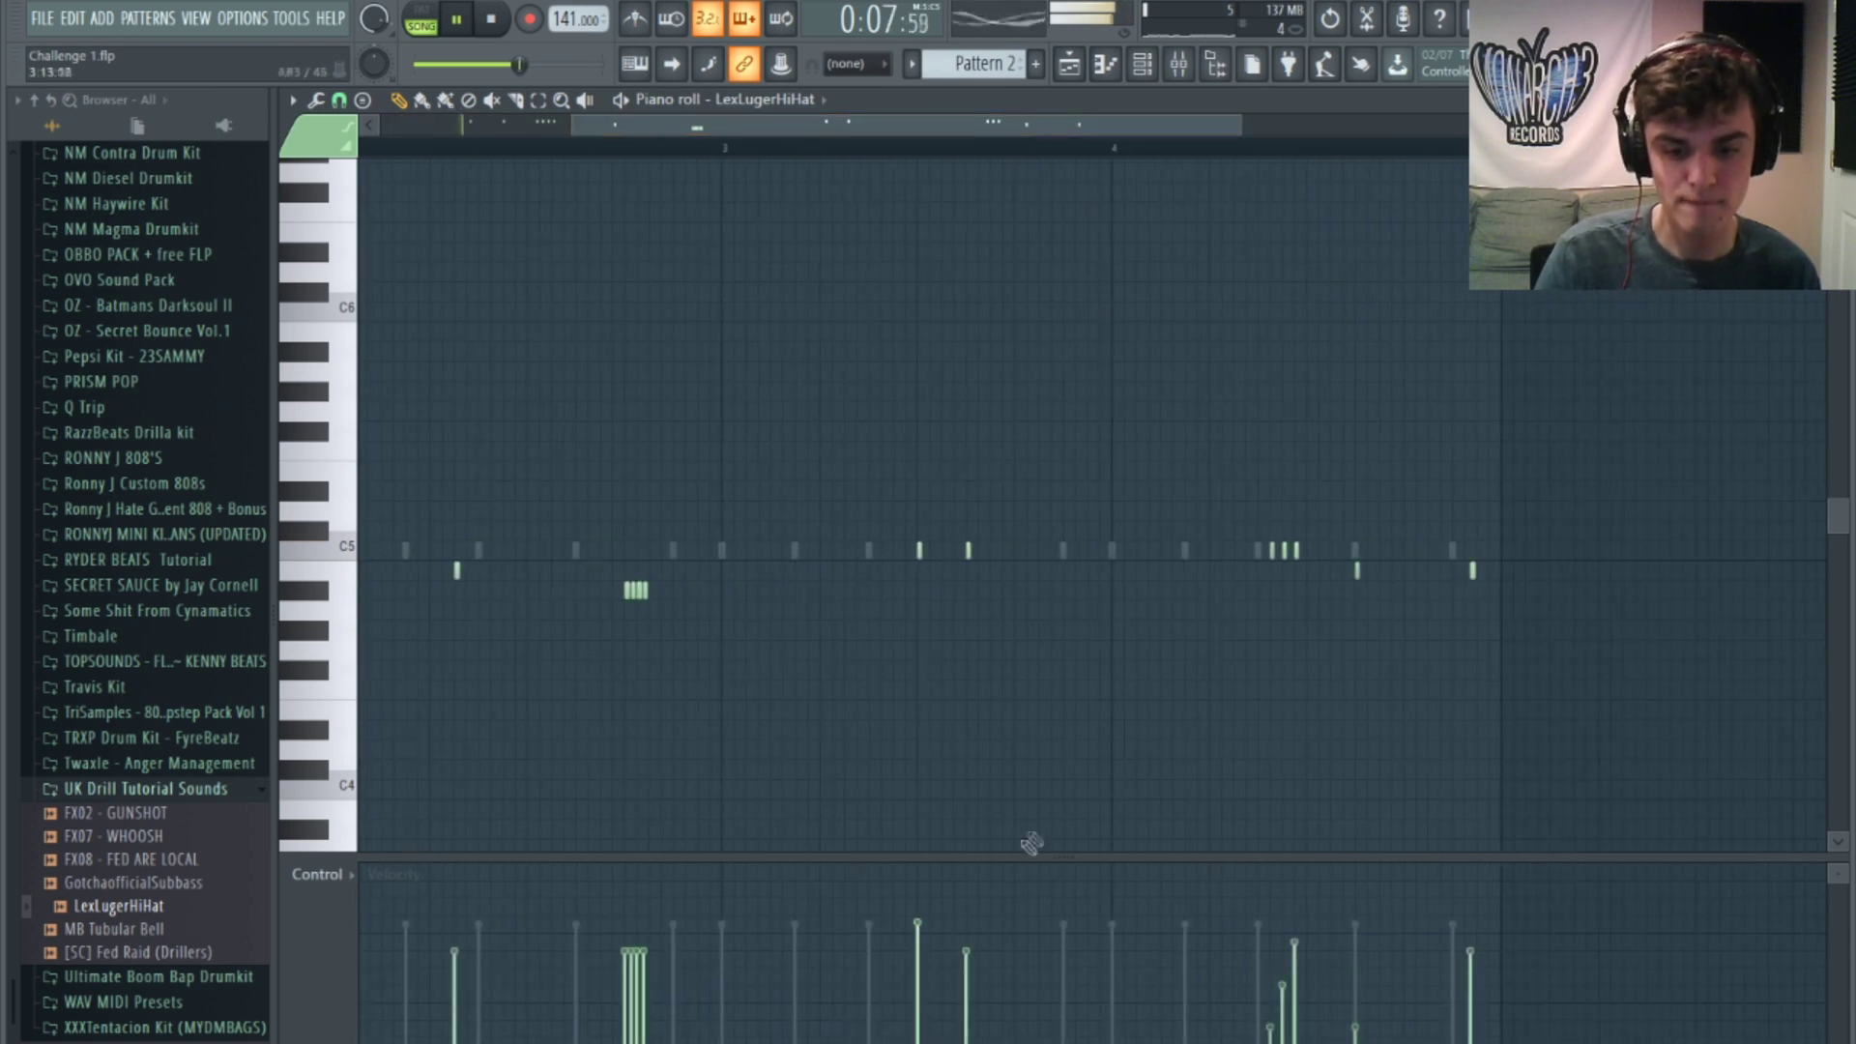
left_click(992, 550)
left_click(943, 550)
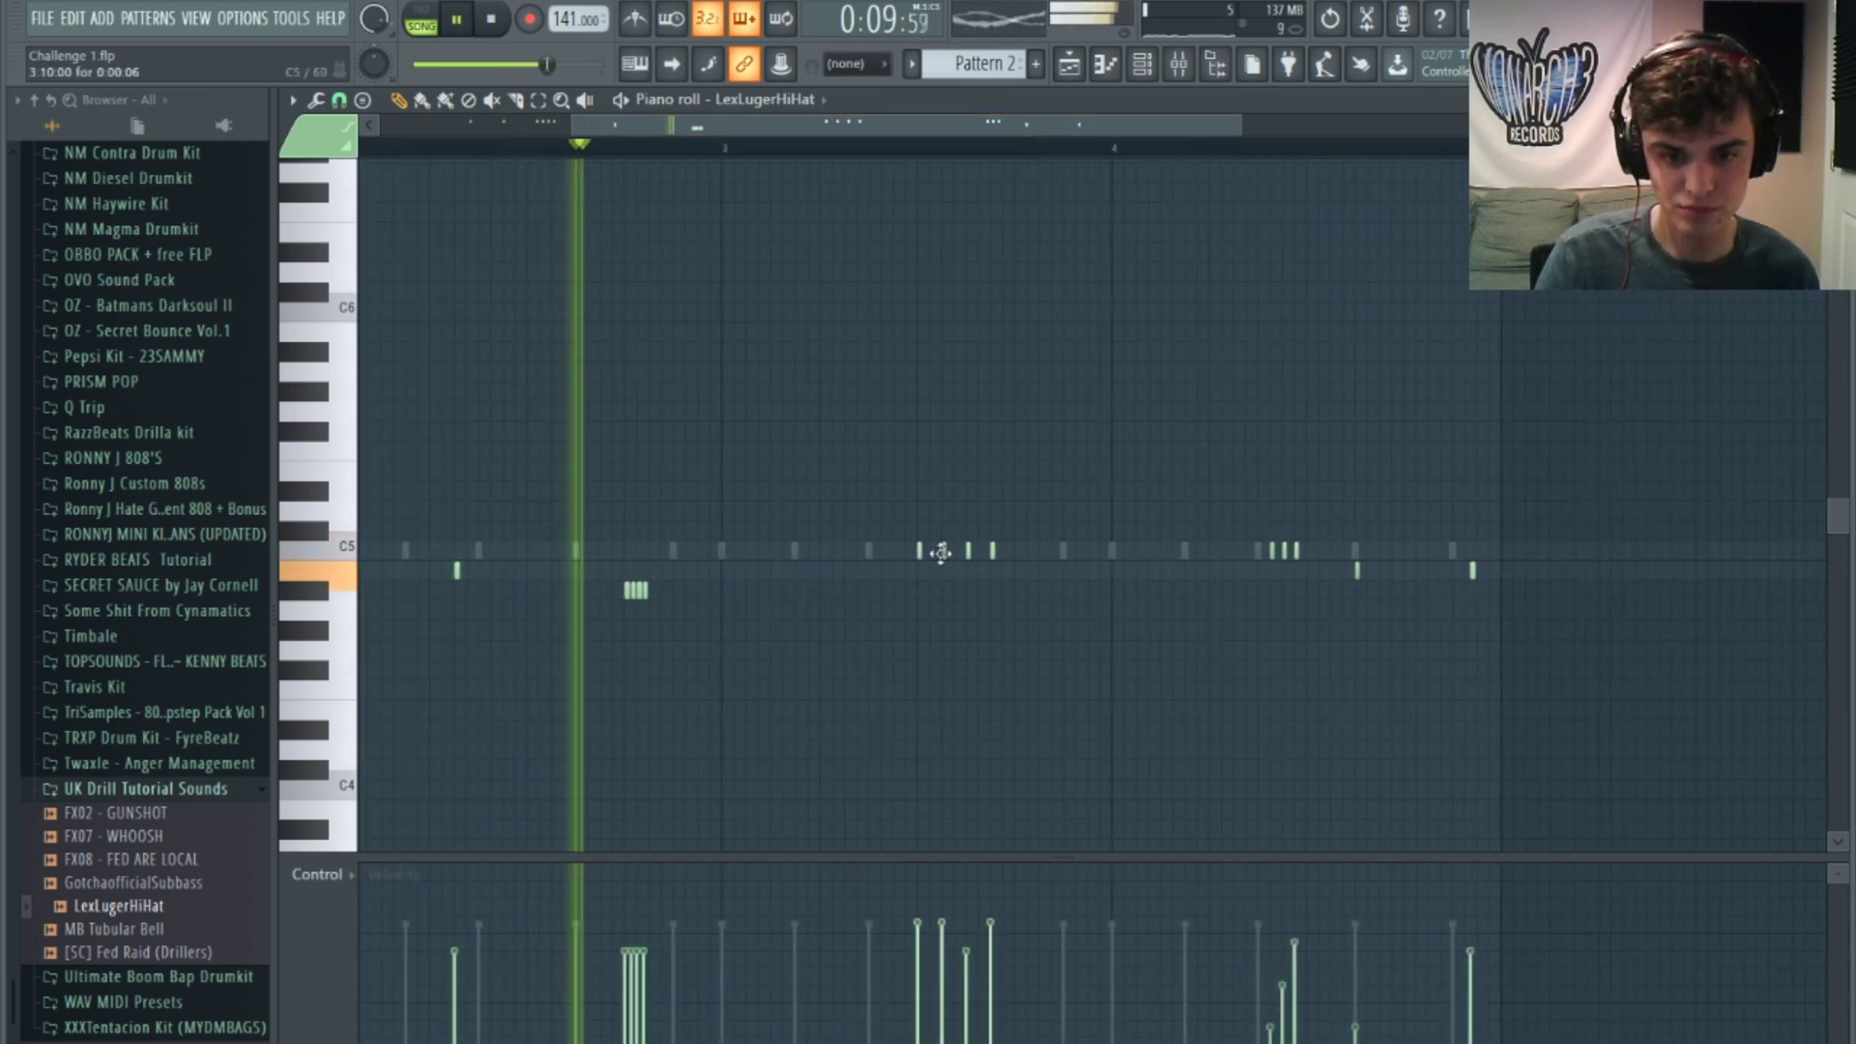
left_click(1156, 550)
Step: Give the last three hits of bar 3's hi-hat run rising velocities
key("space")
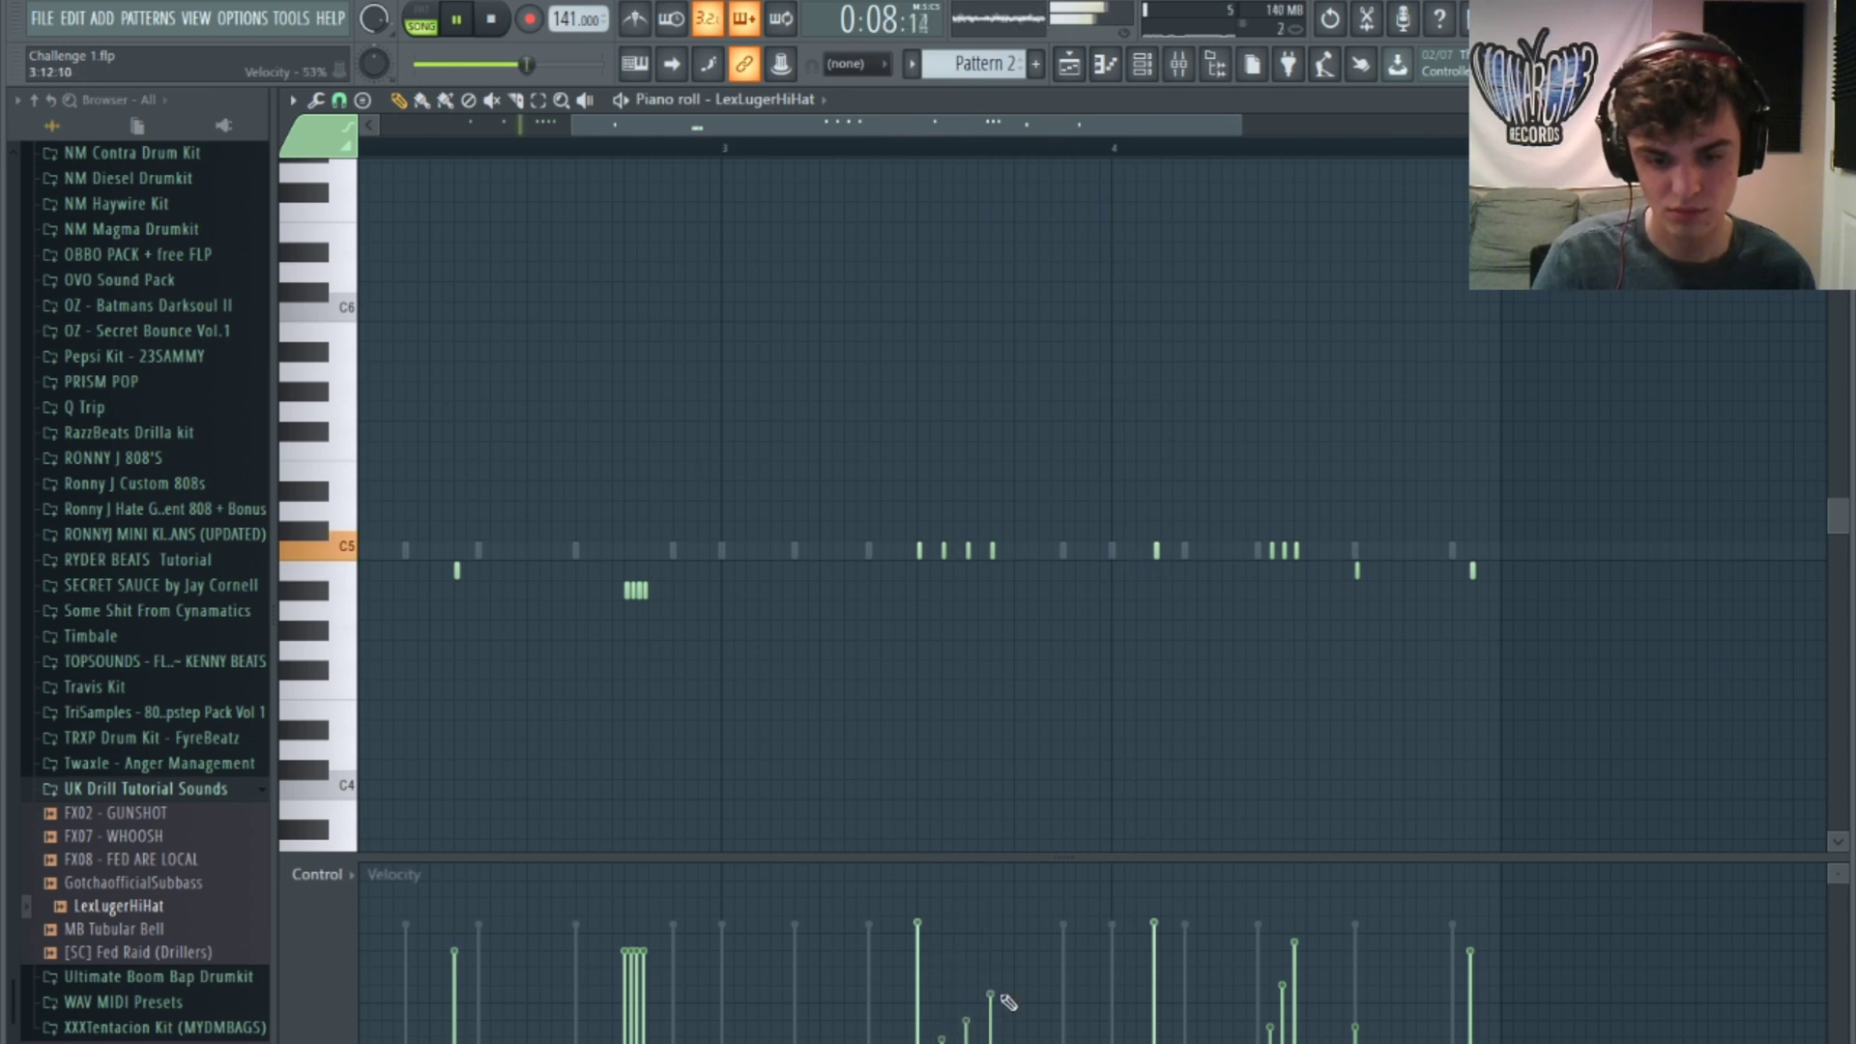
left_click_drag(990, 947, 992, 912)
left_click(894, 145)
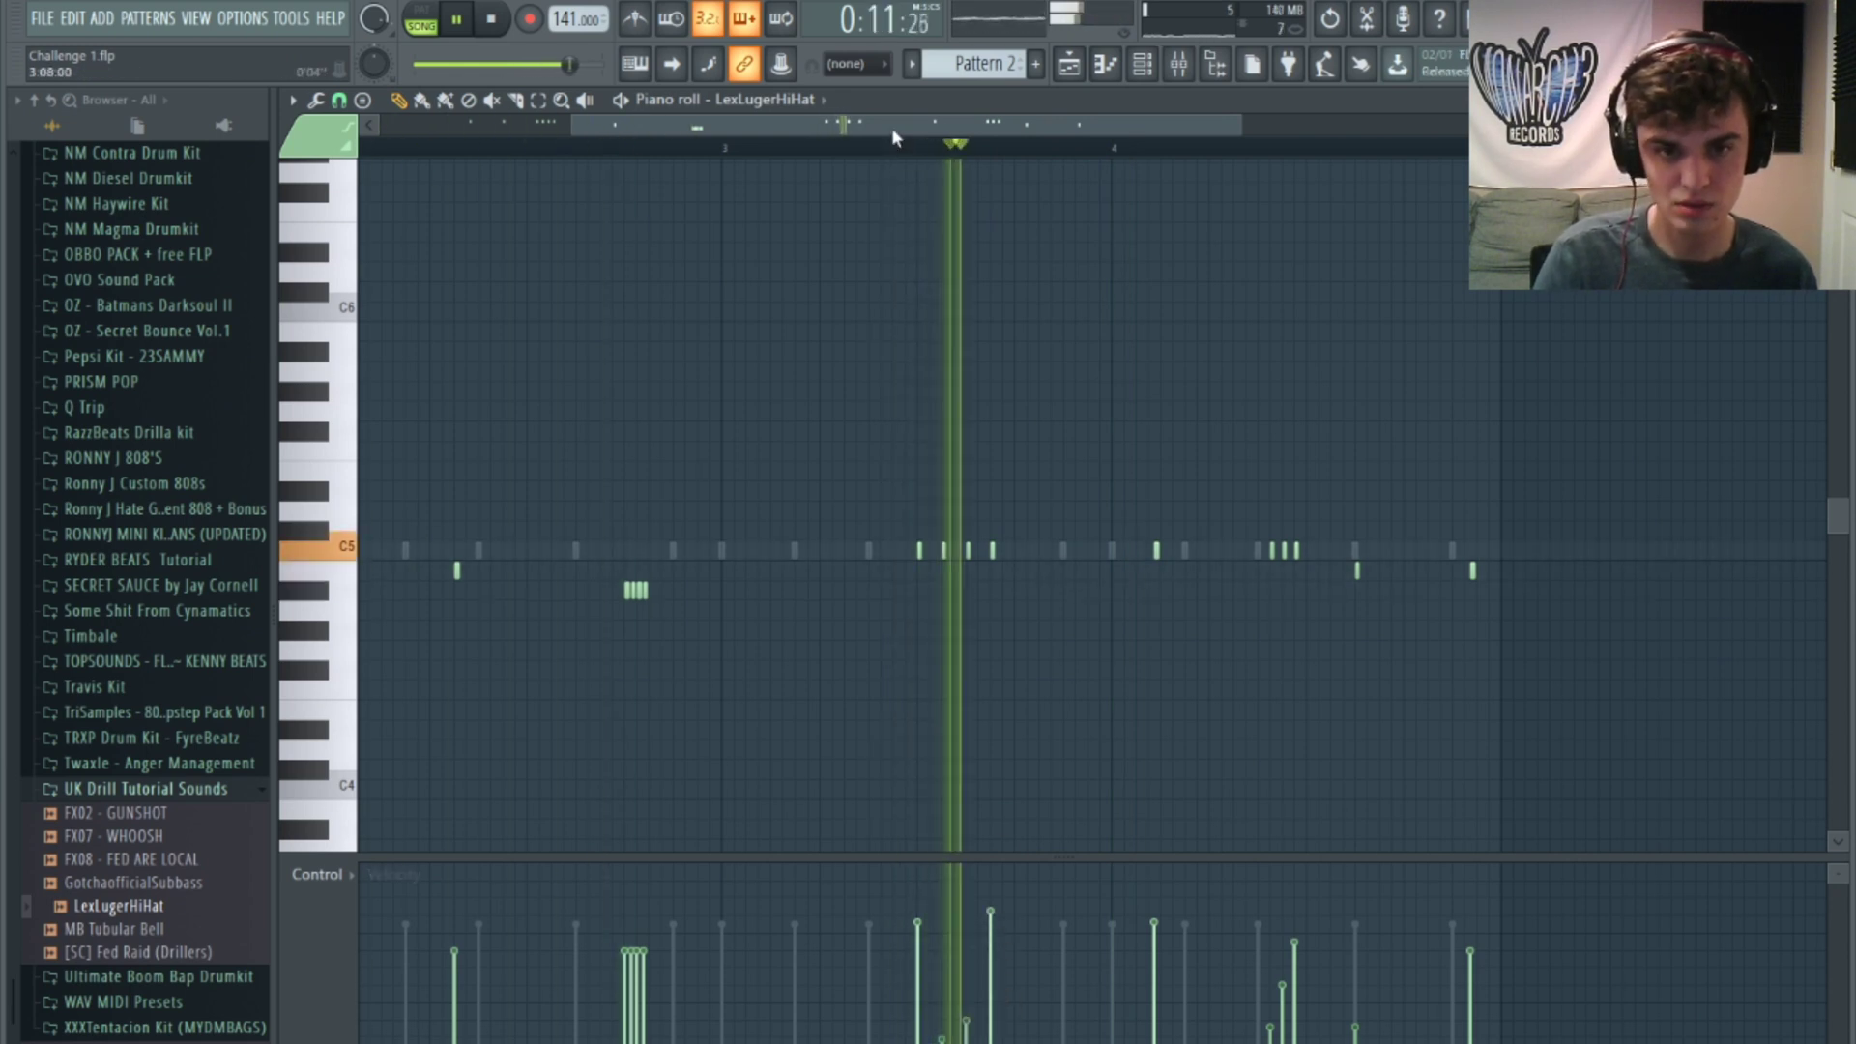
left_click_drag(891, 126, 1028, 192)
left_click_drag(851, 550, 857, 548)
left_click(1129, 471)
left_click_drag(1046, 131, 479, 136)
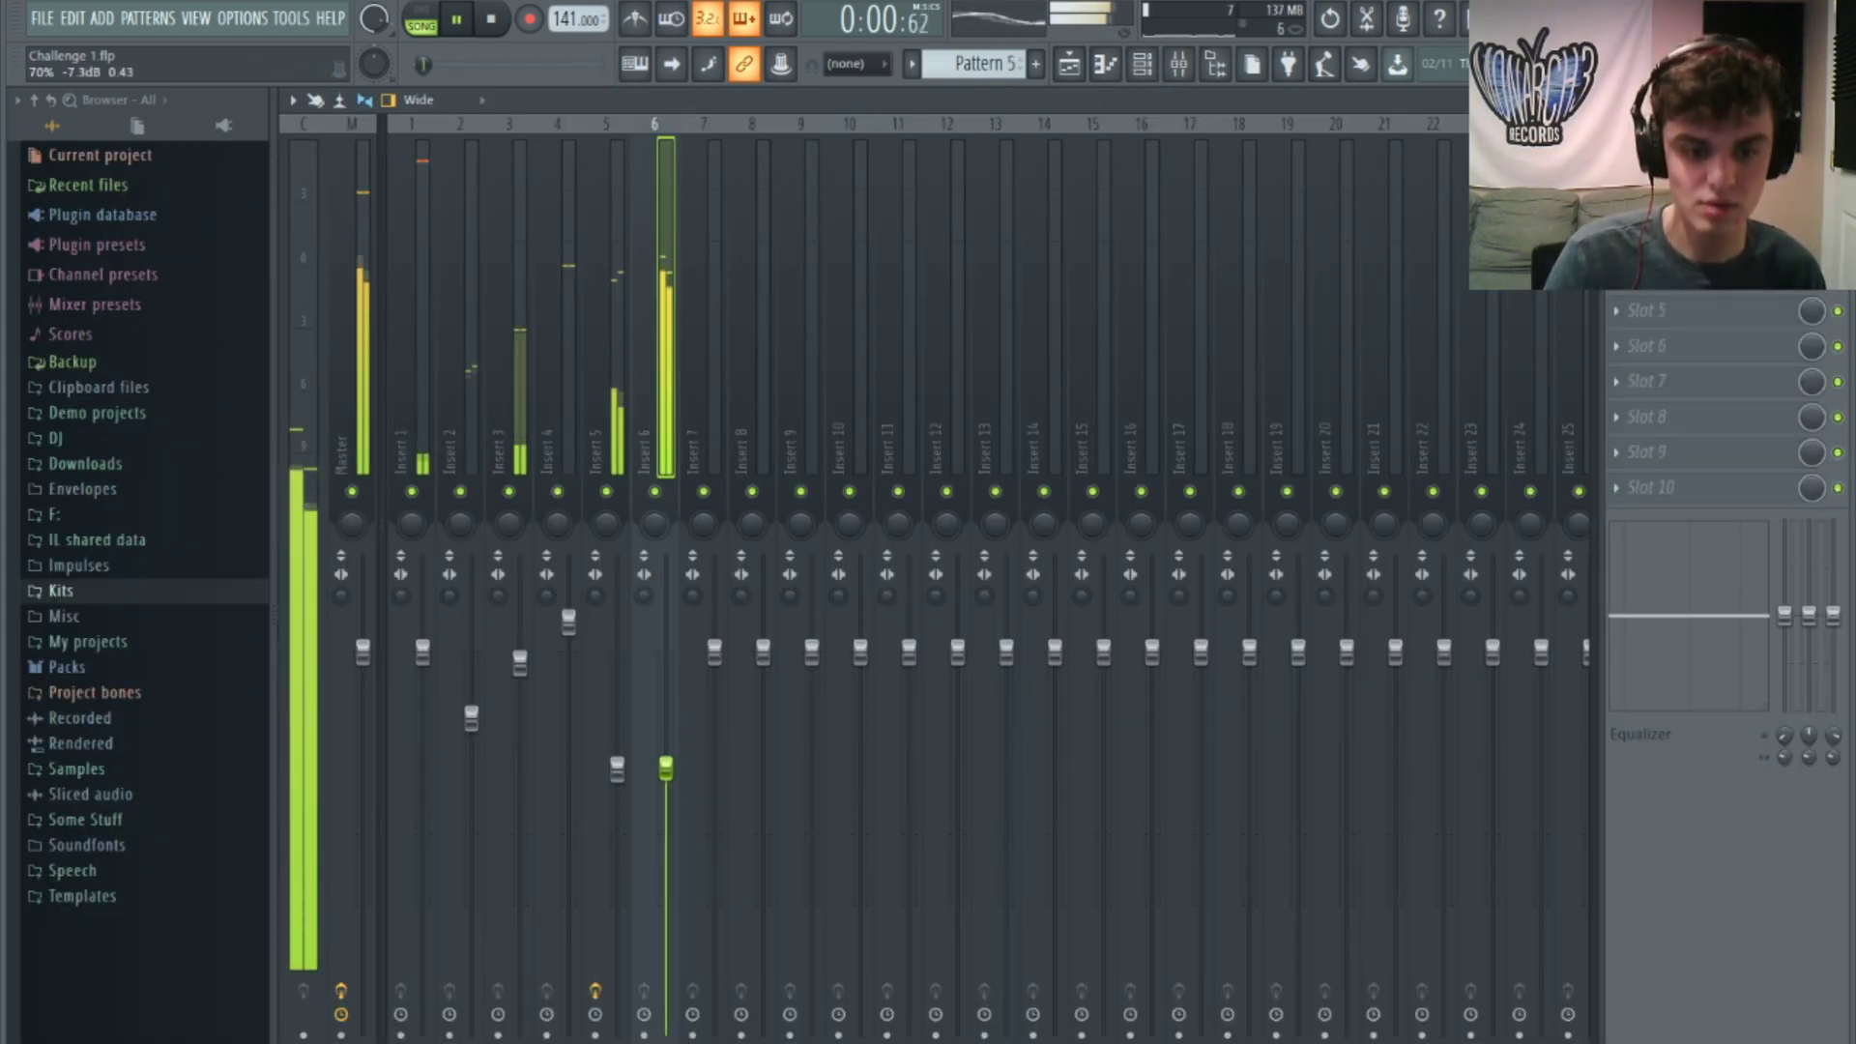
Step: Add Fruity Delay 3 to mixer track Insert 5 with 40% wet output, and lower its feedback cutoff and level
left_click(617, 770)
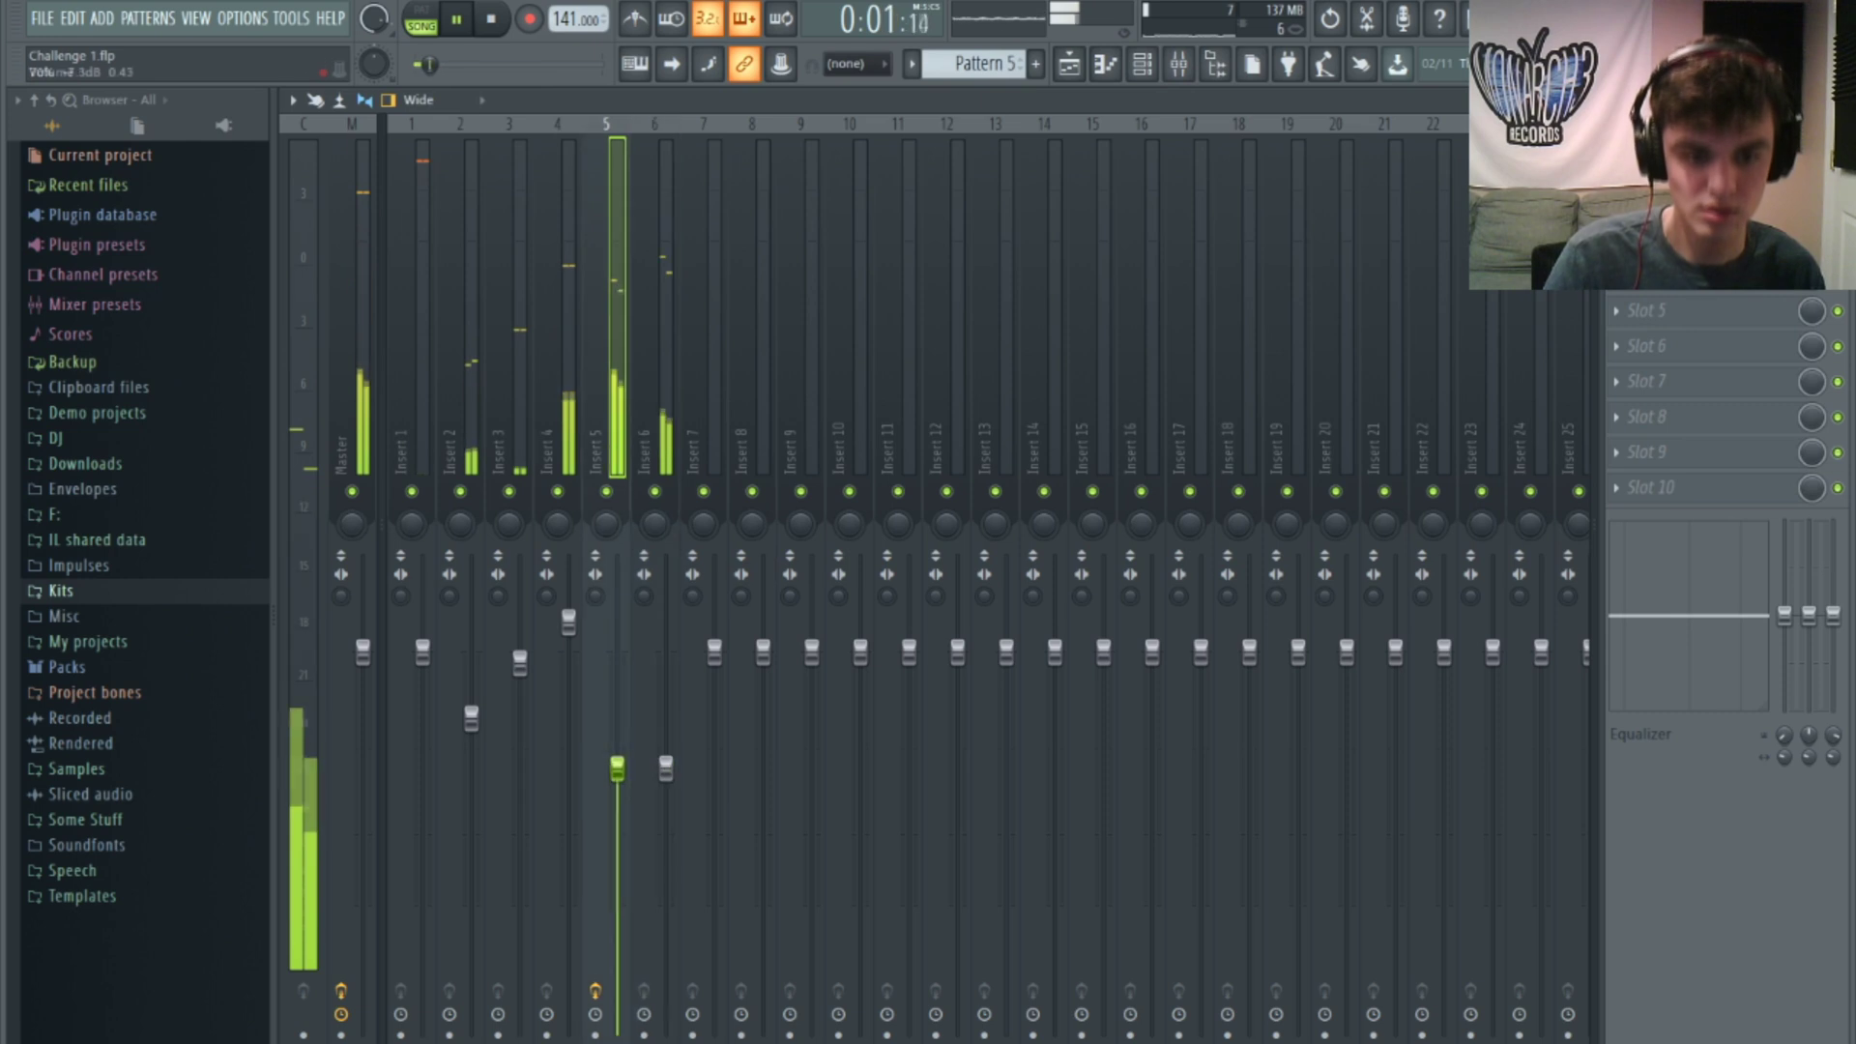
left_click(1323, 720)
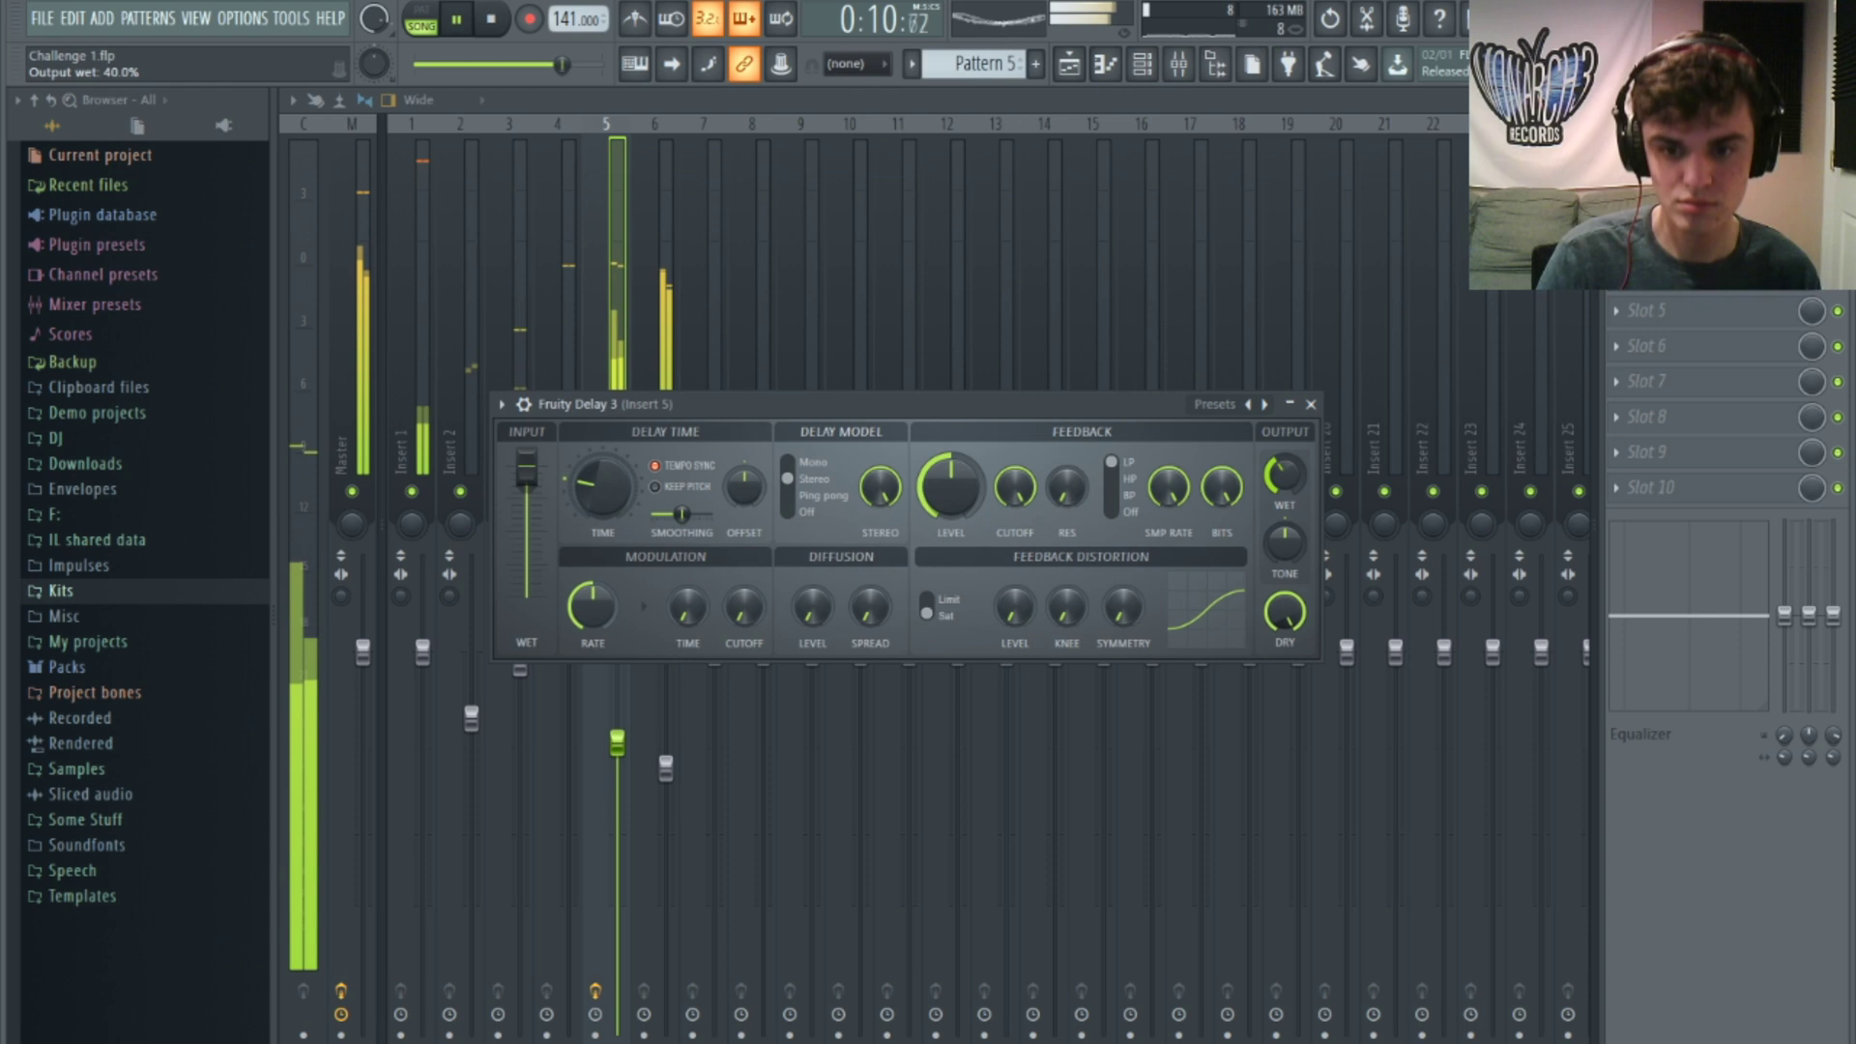
left_click_drag(1015, 486, 1015, 572)
left_click_drag(952, 487, 1015, 479)
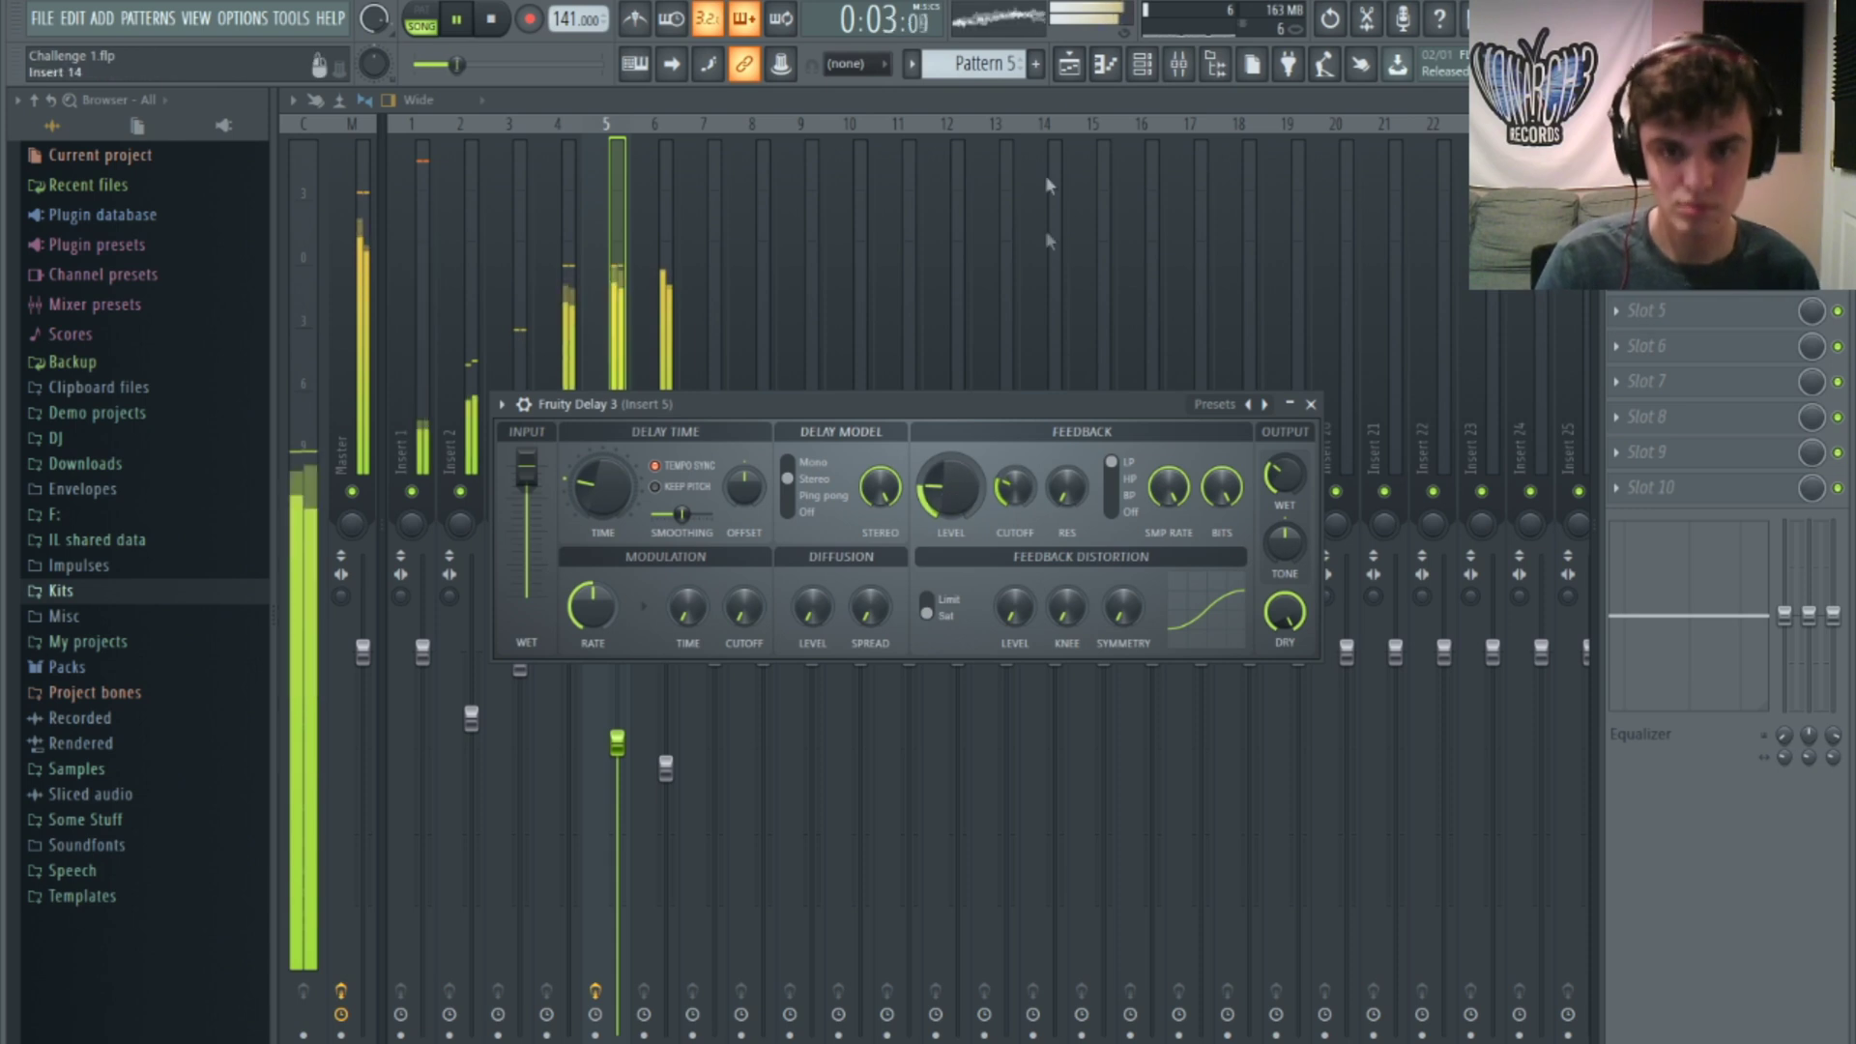
left_click(1071, 66)
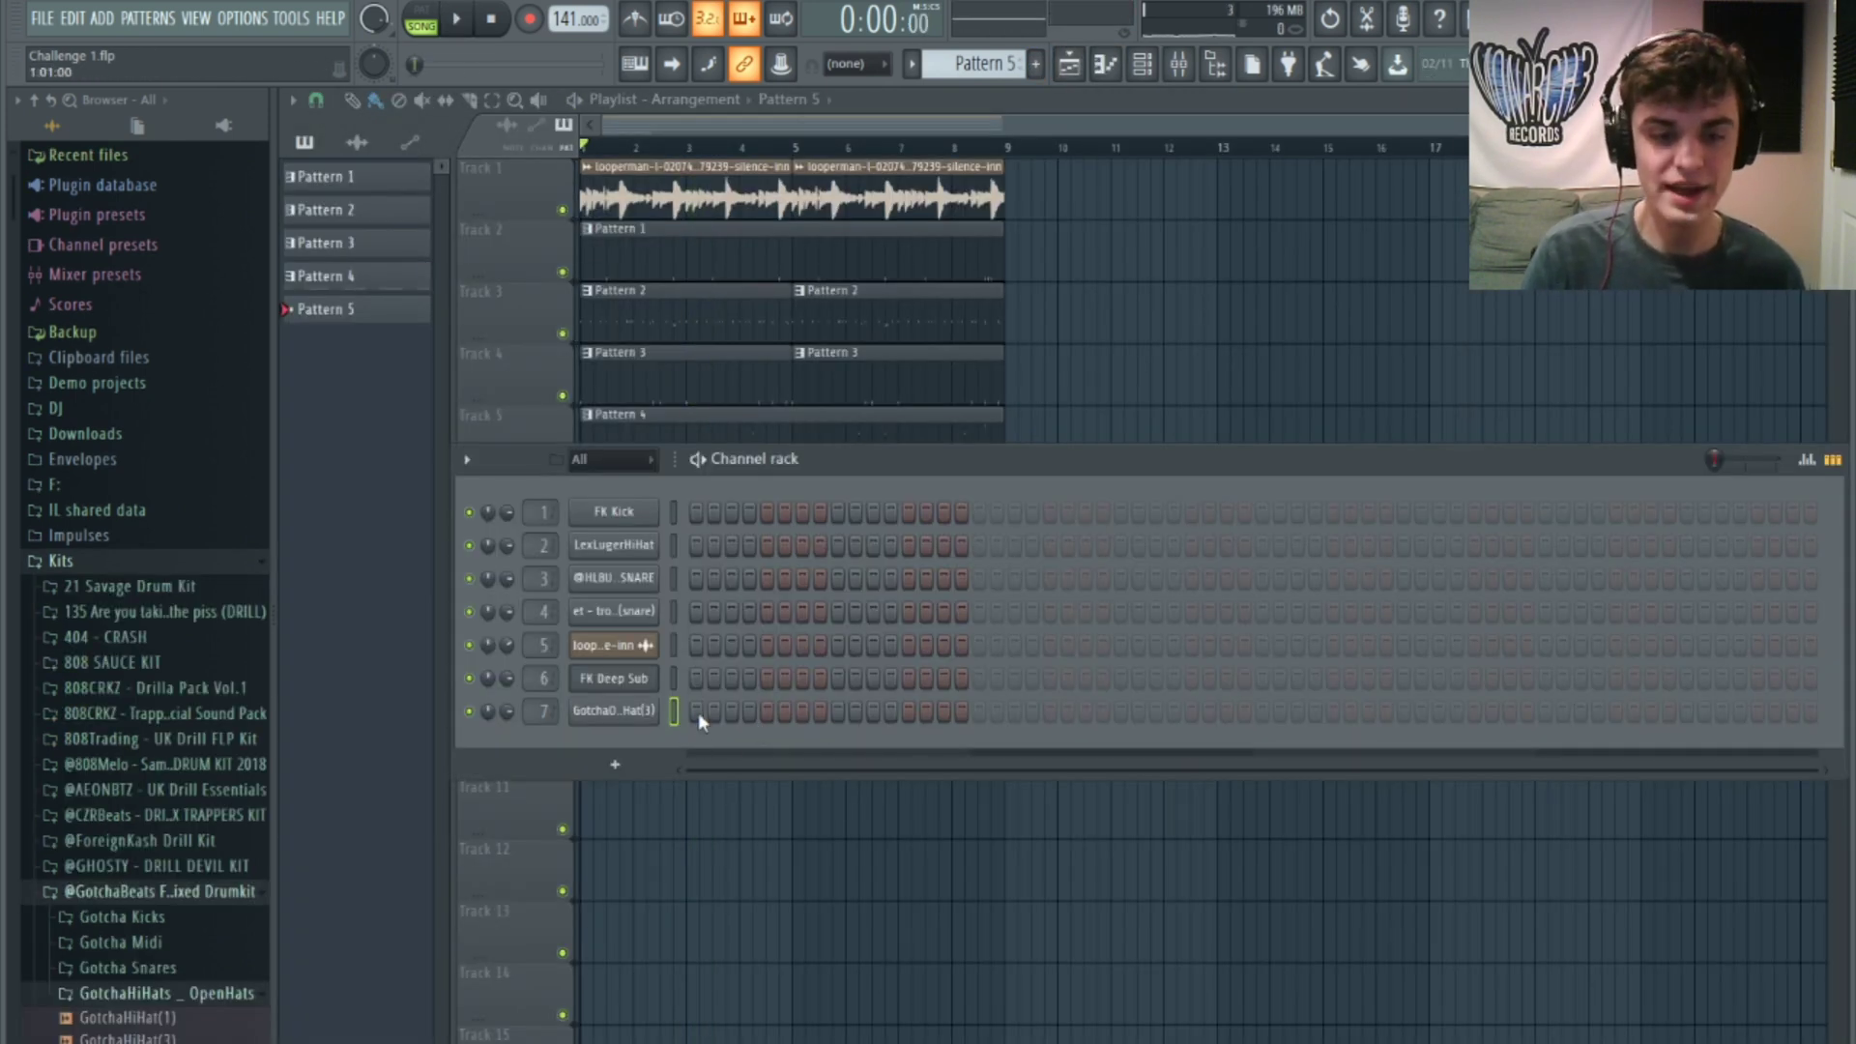
Step: Program the Gotcha open hat in Pattern 5 on steps 1, 25, 33, 53 and 57
left_click(696, 712)
key("space")
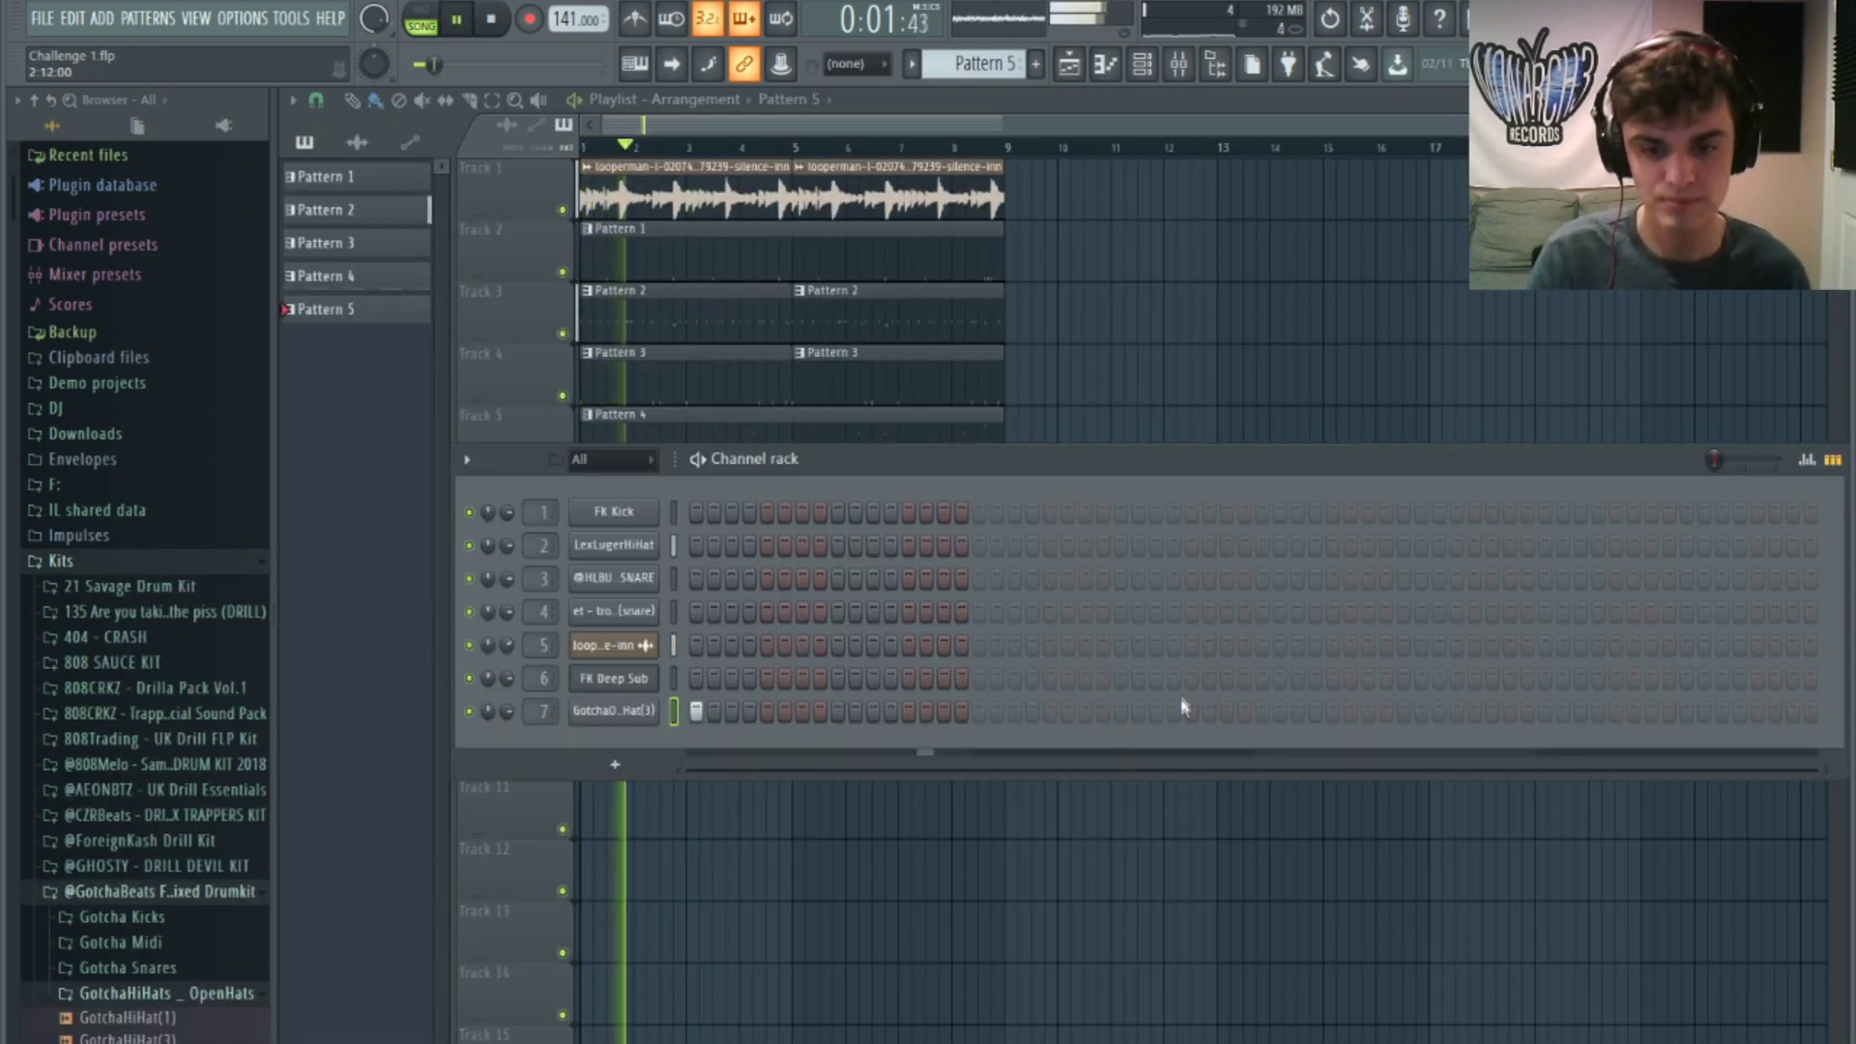
left_click(1121, 712)
left_click(1262, 712)
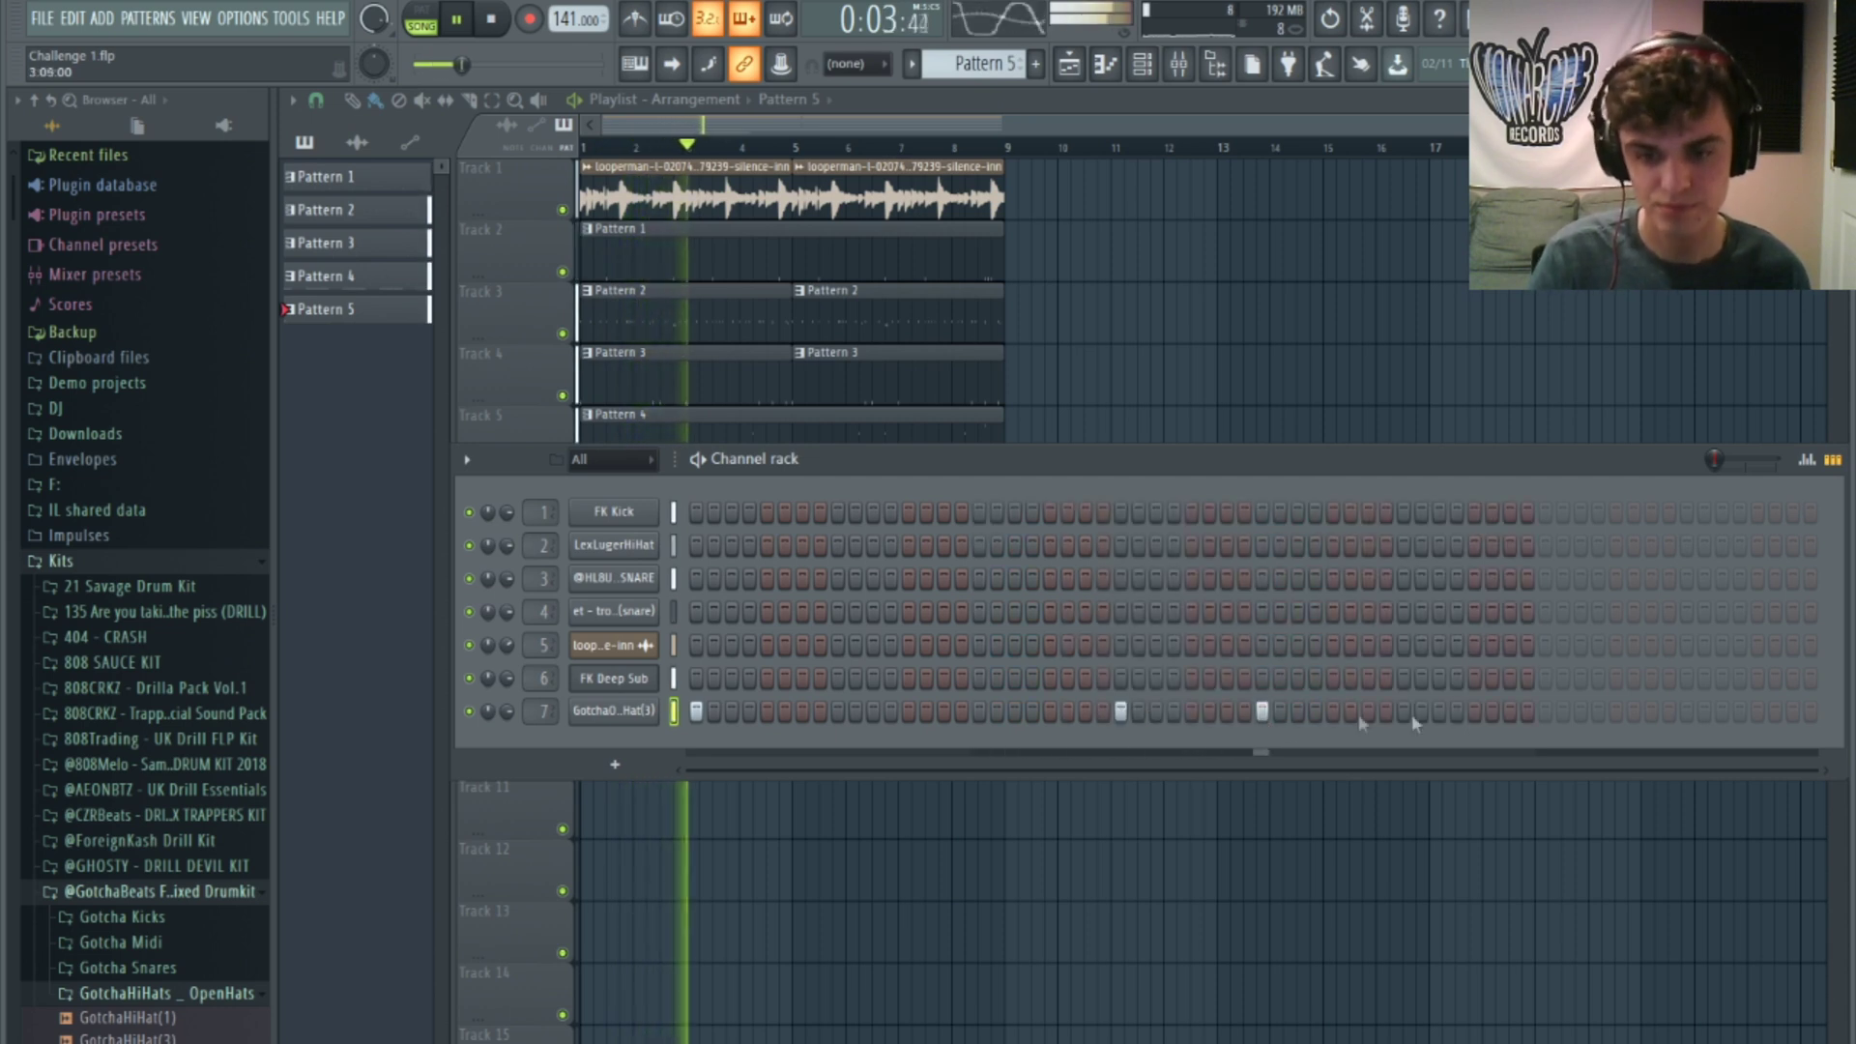
left_click(1616, 713)
left_click(1687, 713)
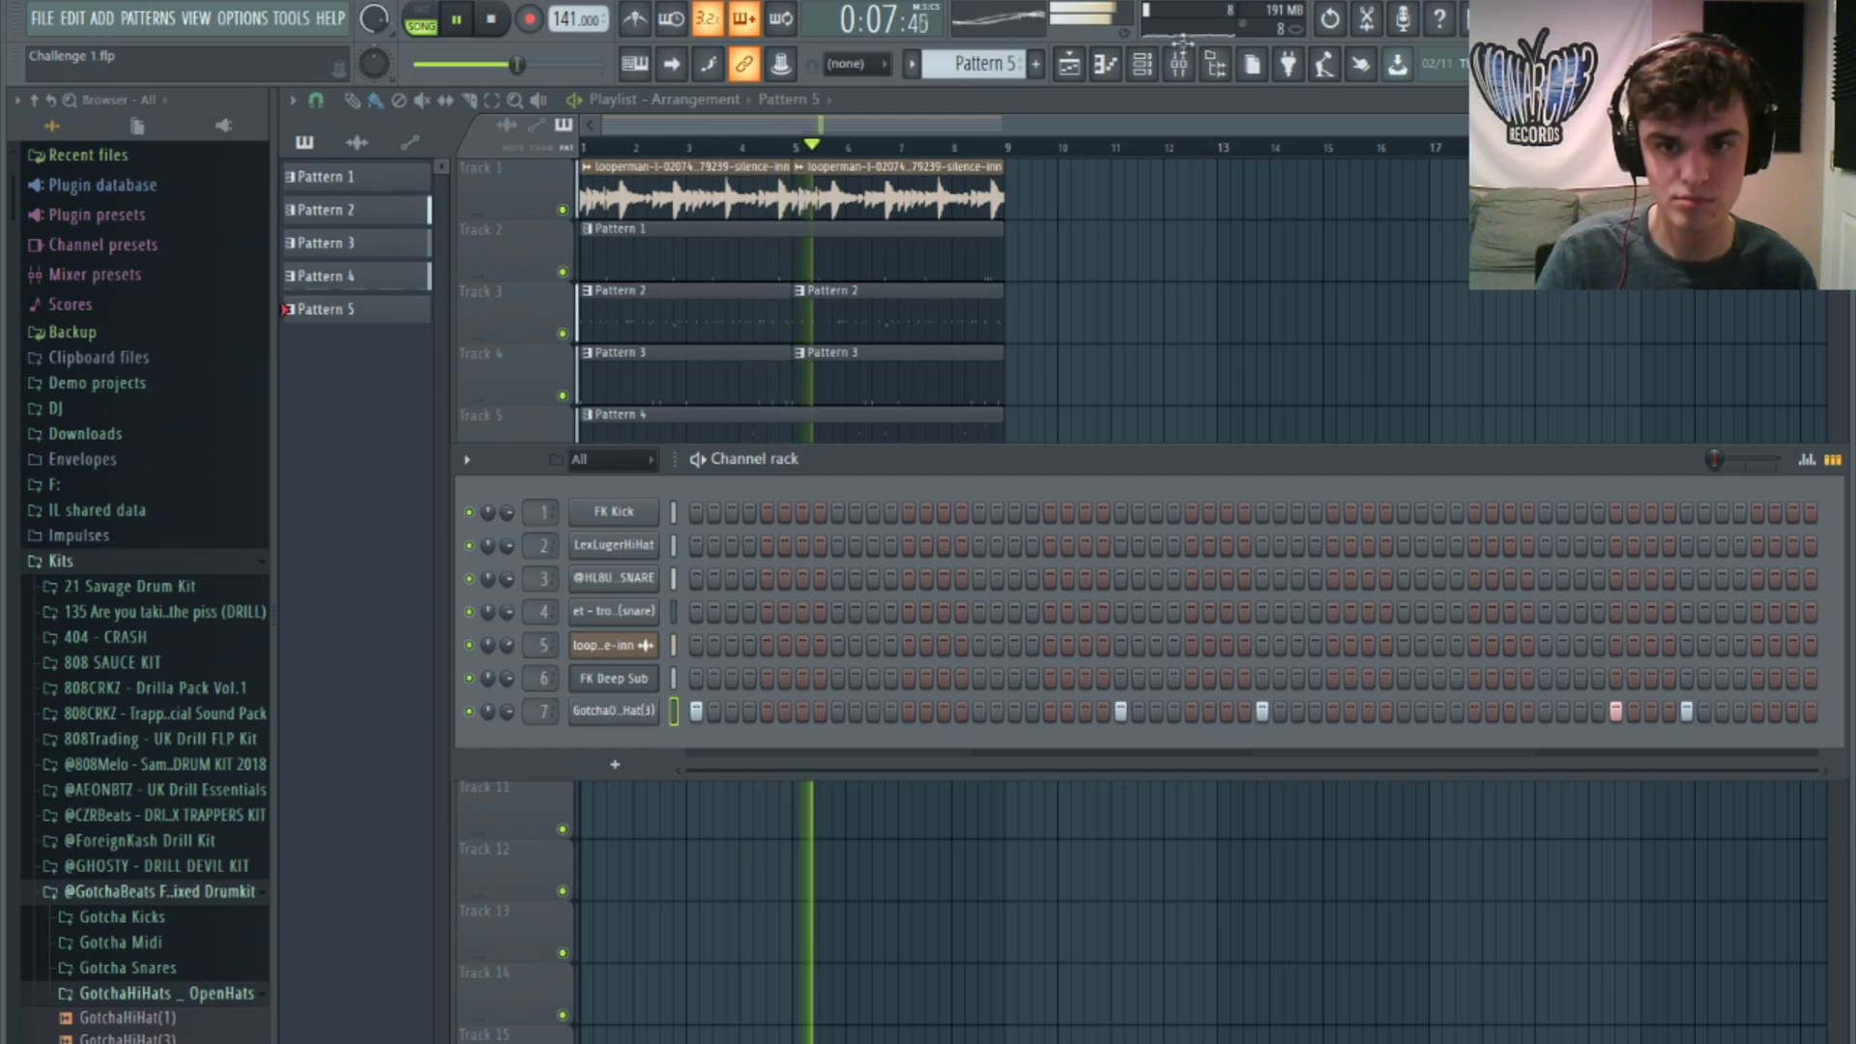
Step: Place Pattern 5 on playlist Track 6 at bars 1 and 5
left_click(1142, 64)
left_click(808, 511)
key("space")
Step: Lower the open hat's Insert 7 fader to 59% and raise the Insert 5 fader slightly
left_click(1182, 63)
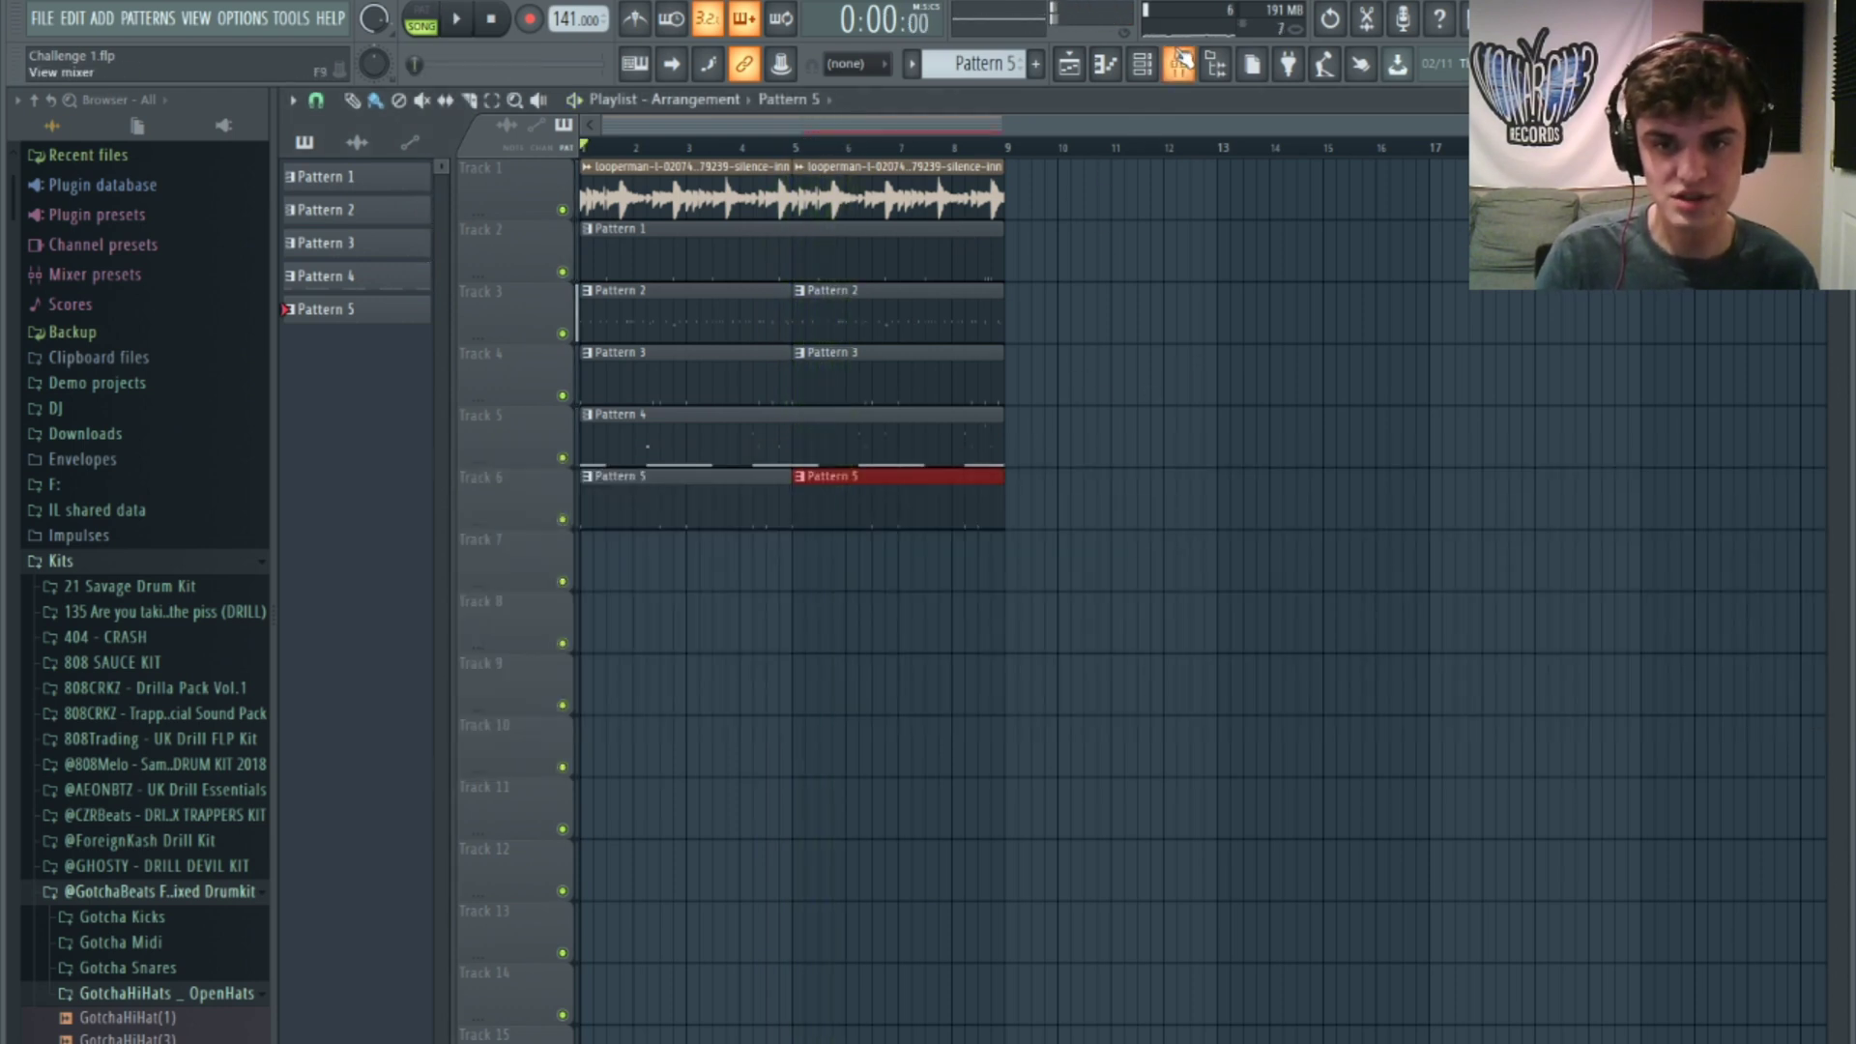
key("space")
left_click_drag(713, 651, 717, 805)
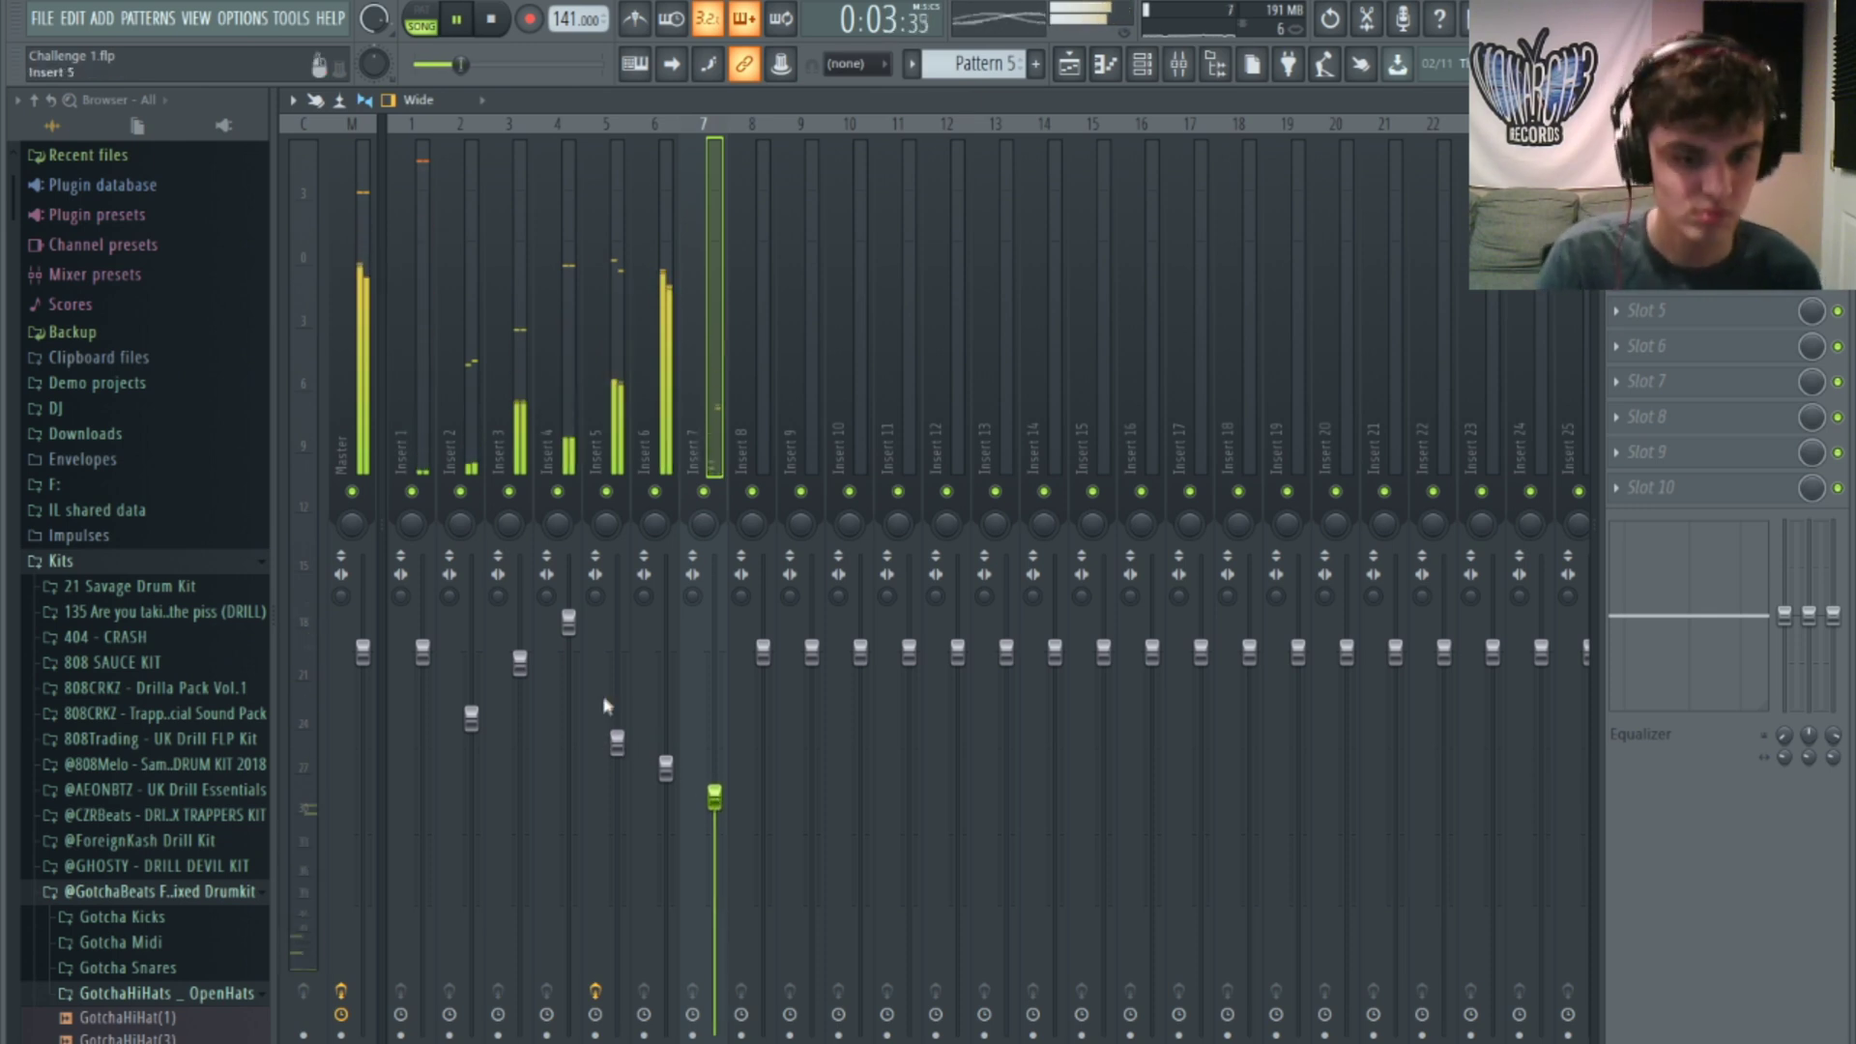
left_click_drag(617, 743, 614, 717)
left_click_drag(720, 788, 725, 817)
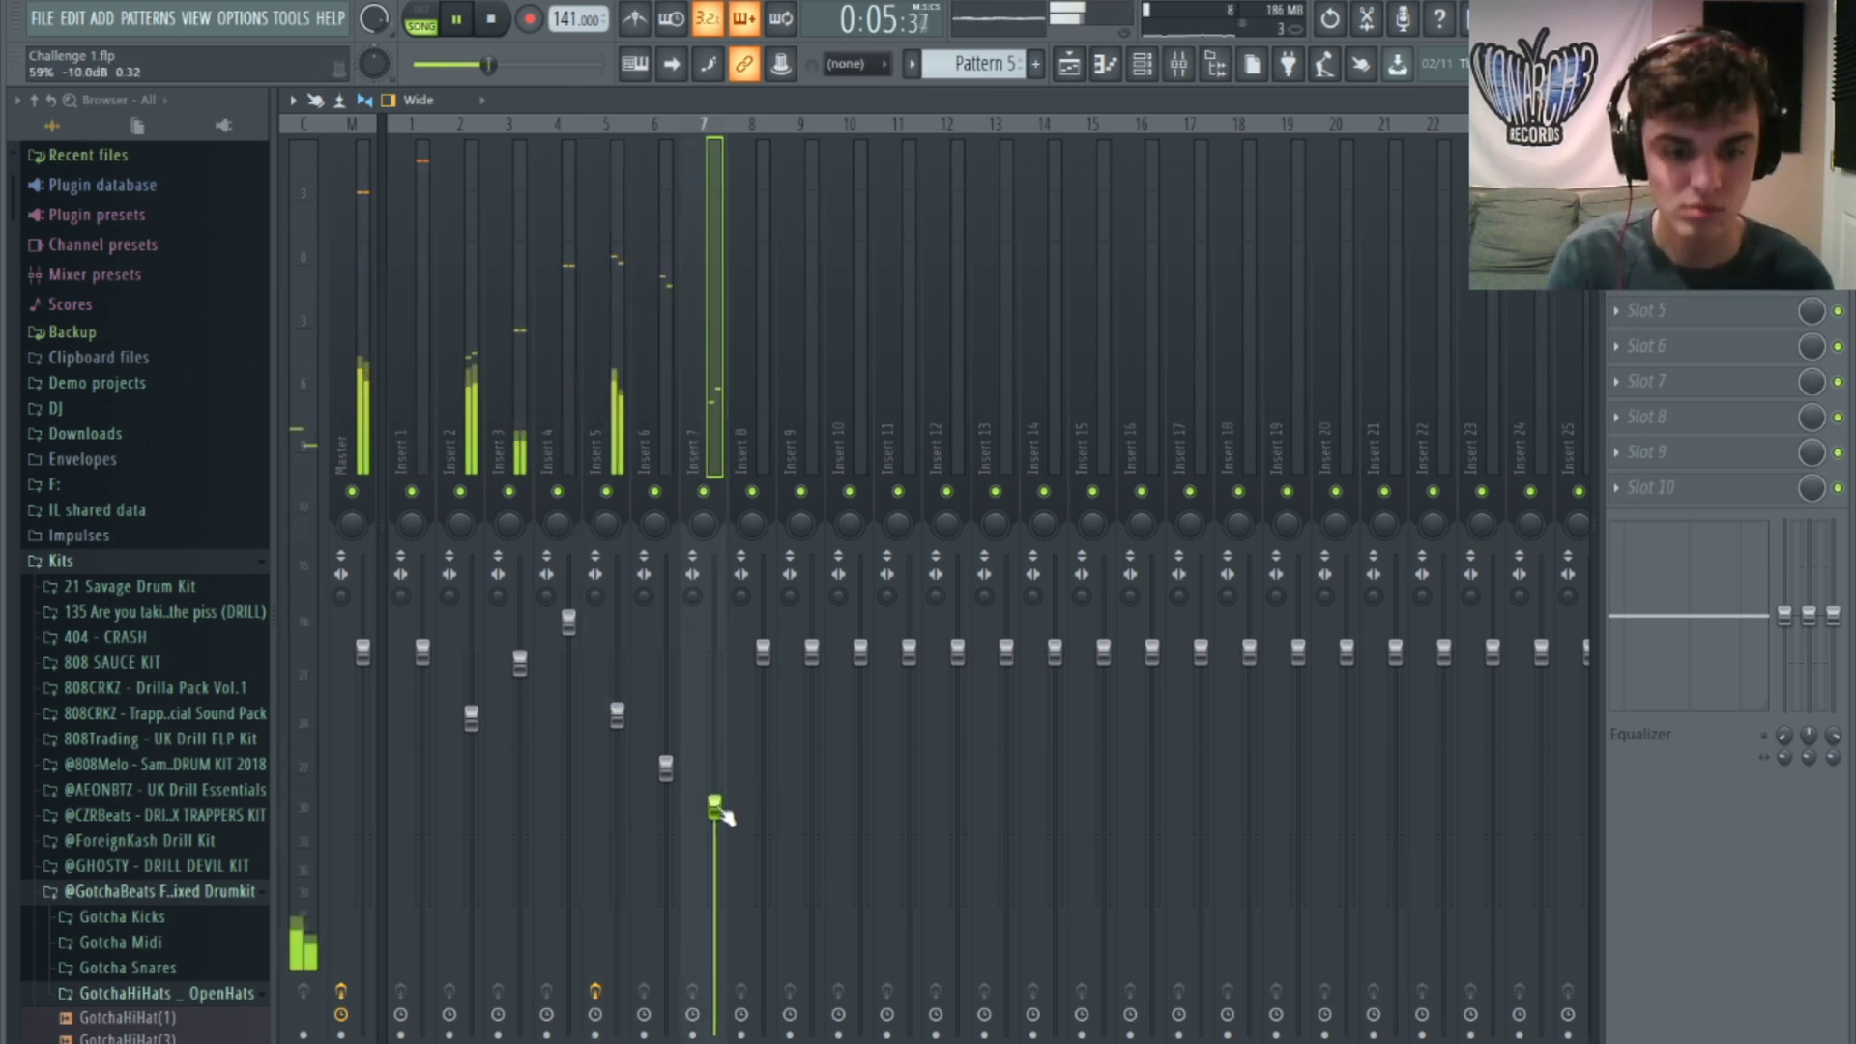
Step: Fine-tune the mix by slightly lowering the faders of Insert 3, Insert 6 and Insert 5
left_click_drag(519, 664, 519, 672)
left_click_drag(665, 769, 715, 811)
left_click_drag(617, 716, 616, 737)
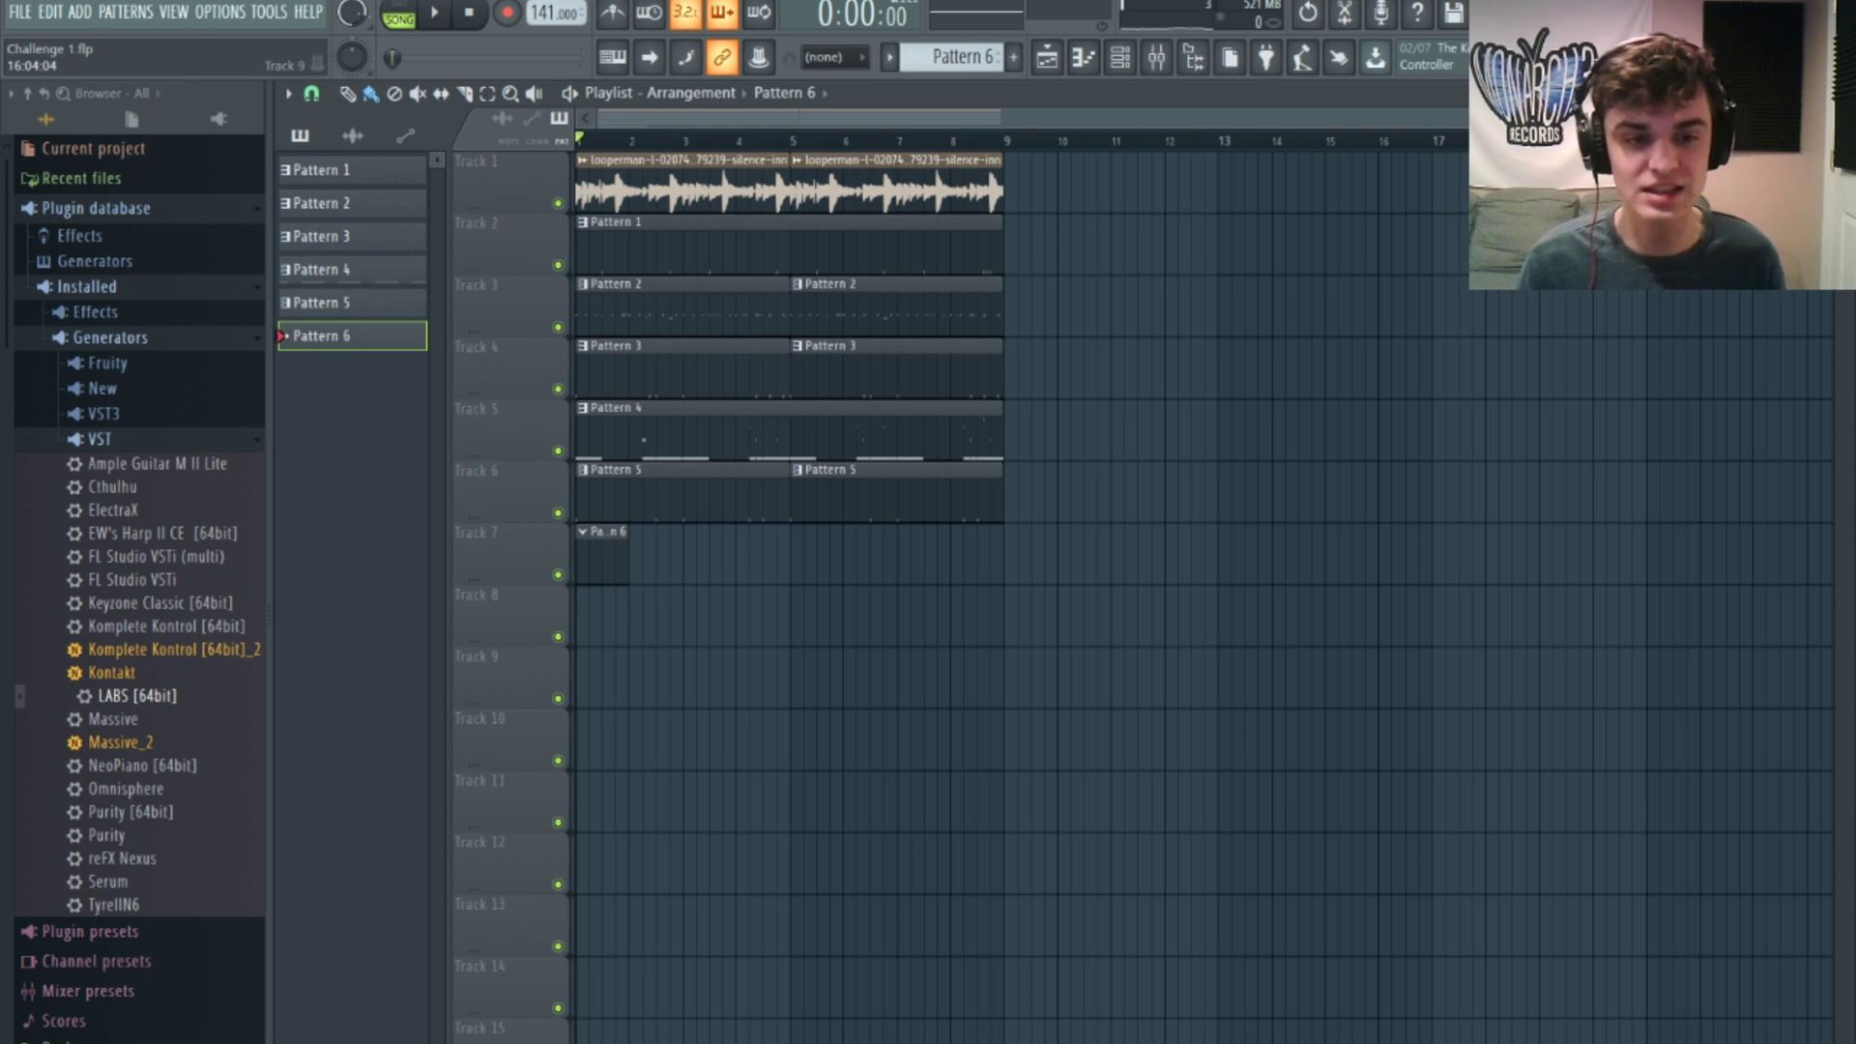
Step: Record a low LABS Amplified Cello Quartet: Evil part into Pattern 6 and repeat its Track 7 clip at bar 5
left_click(1119, 57)
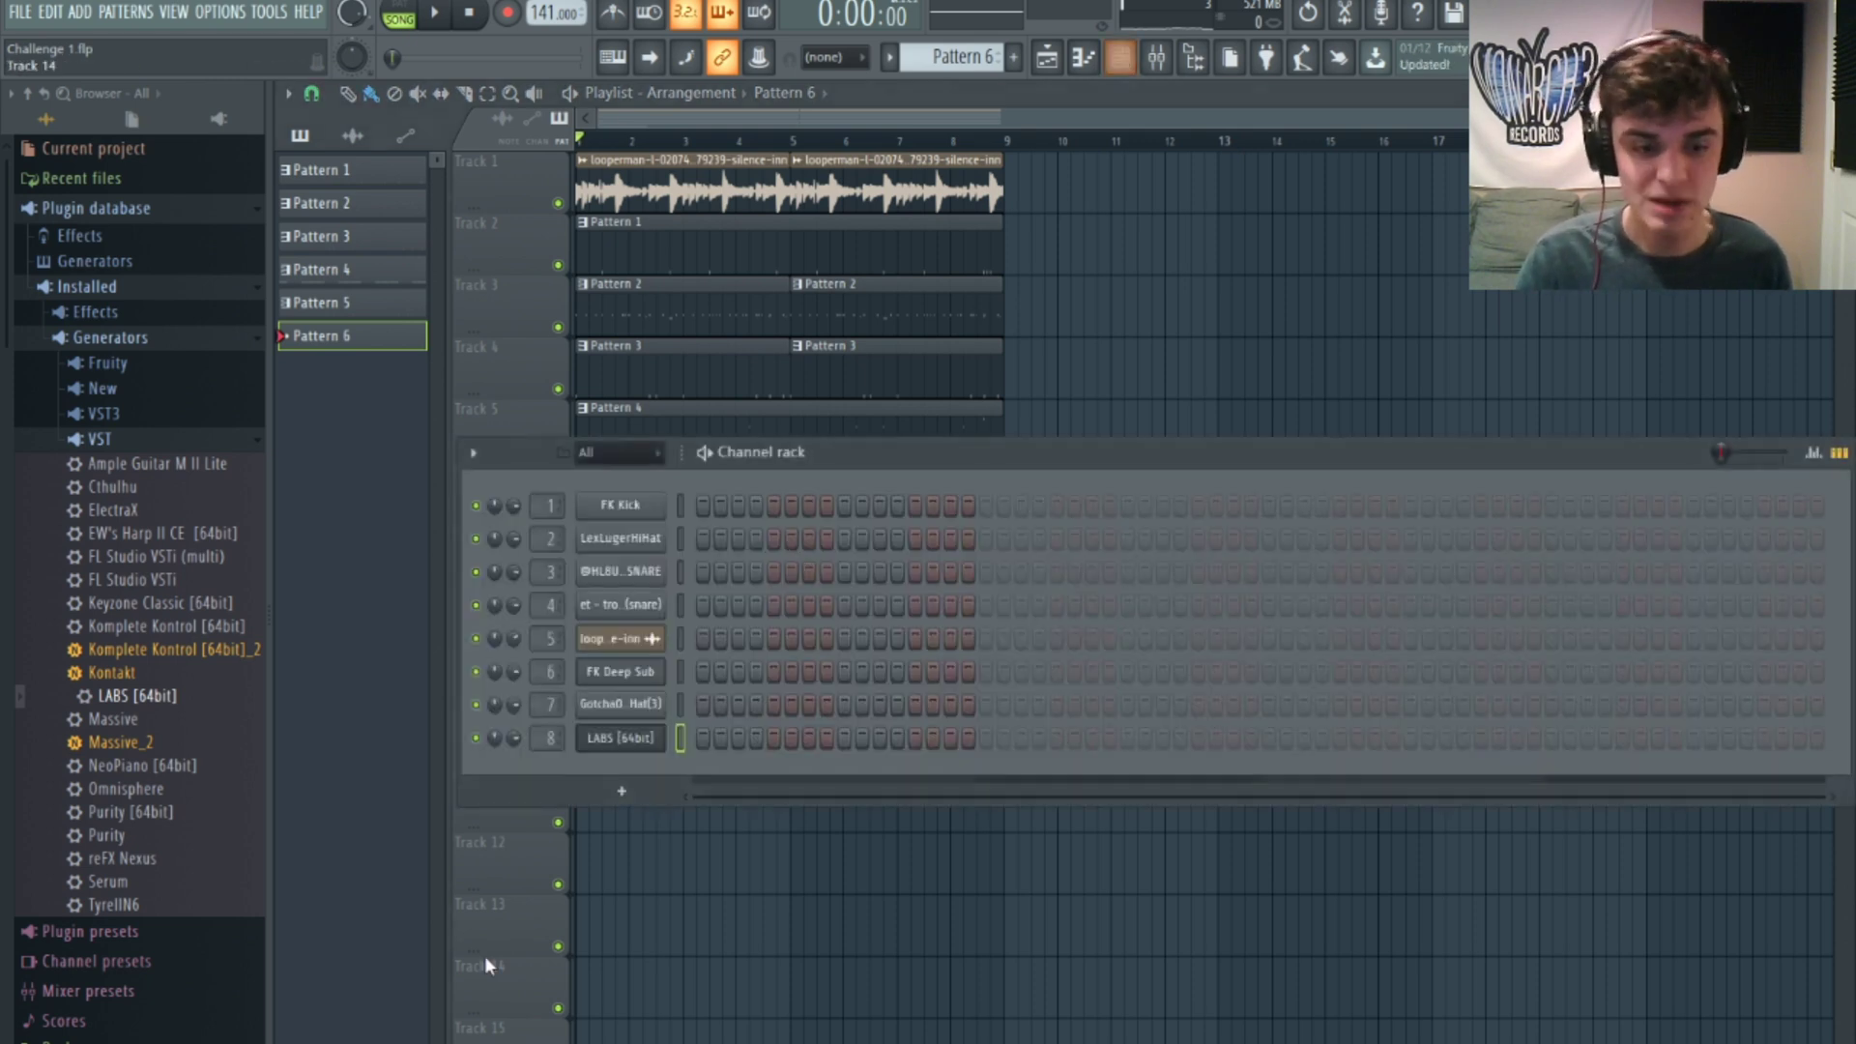
left_click(649, 736)
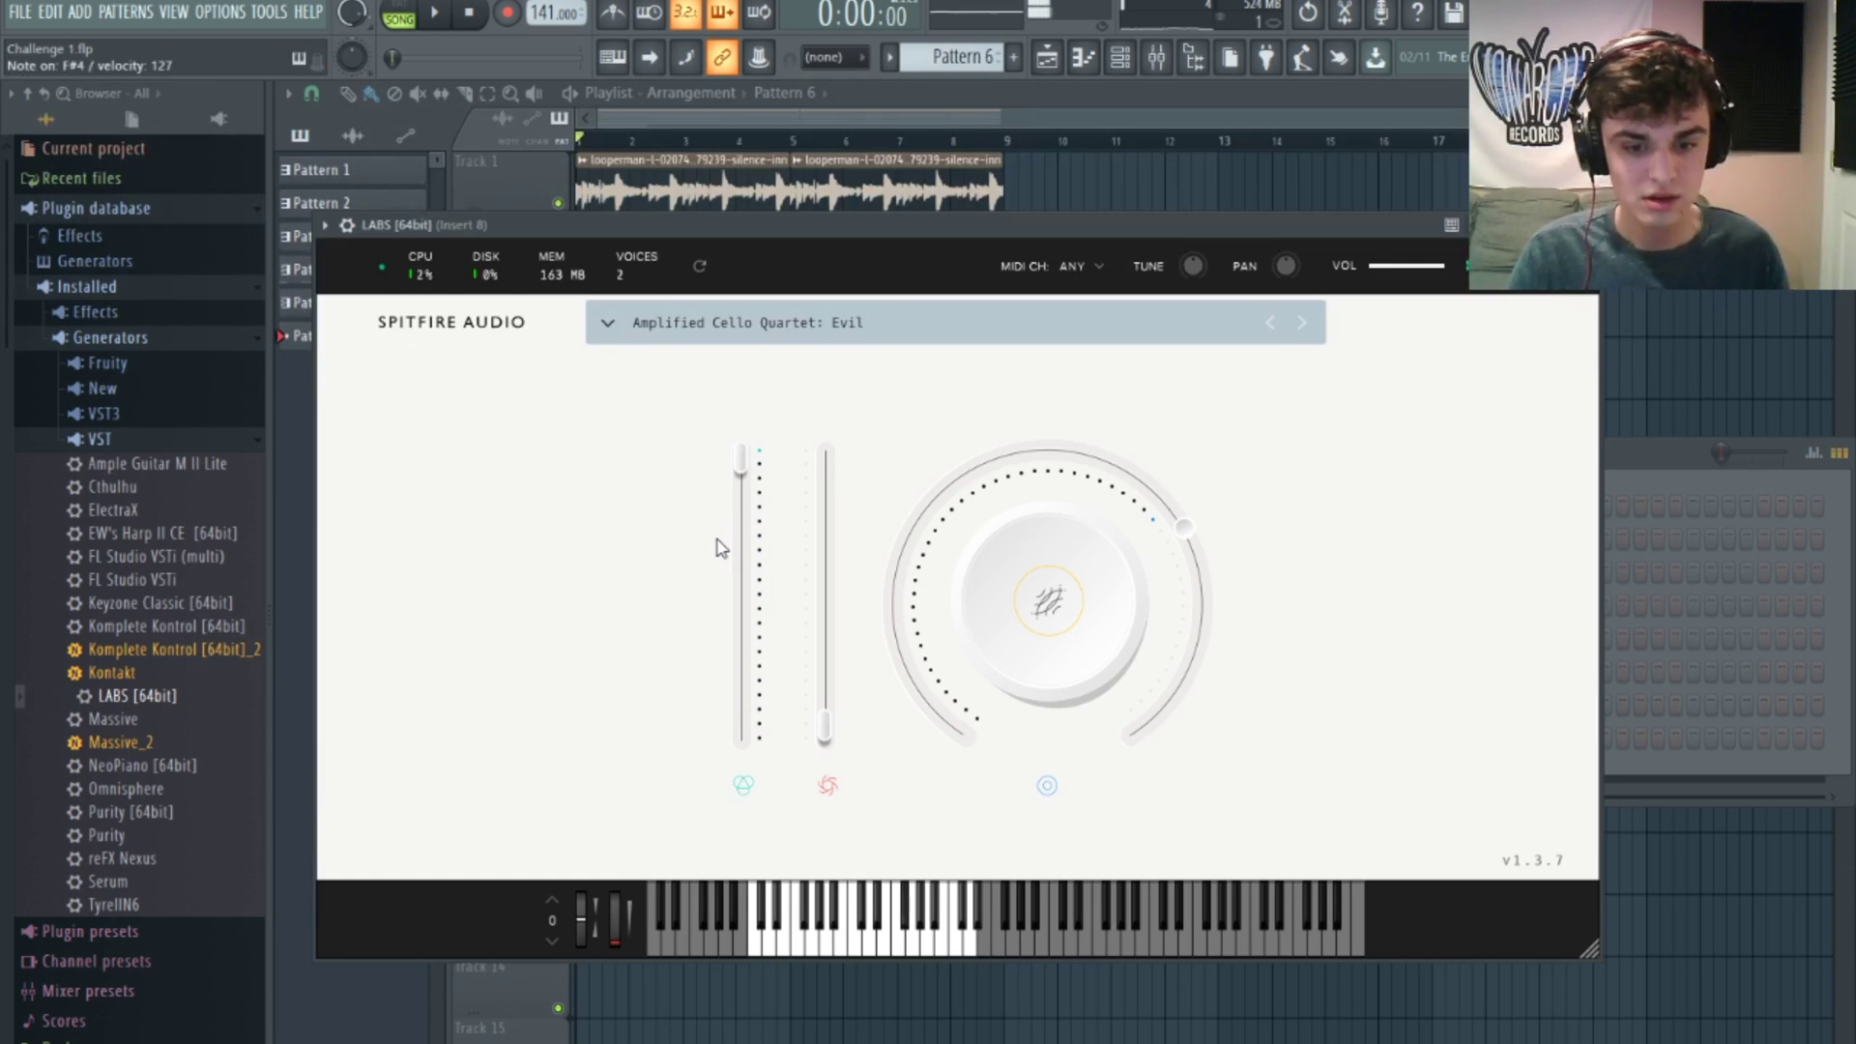
right_click(1133, 194)
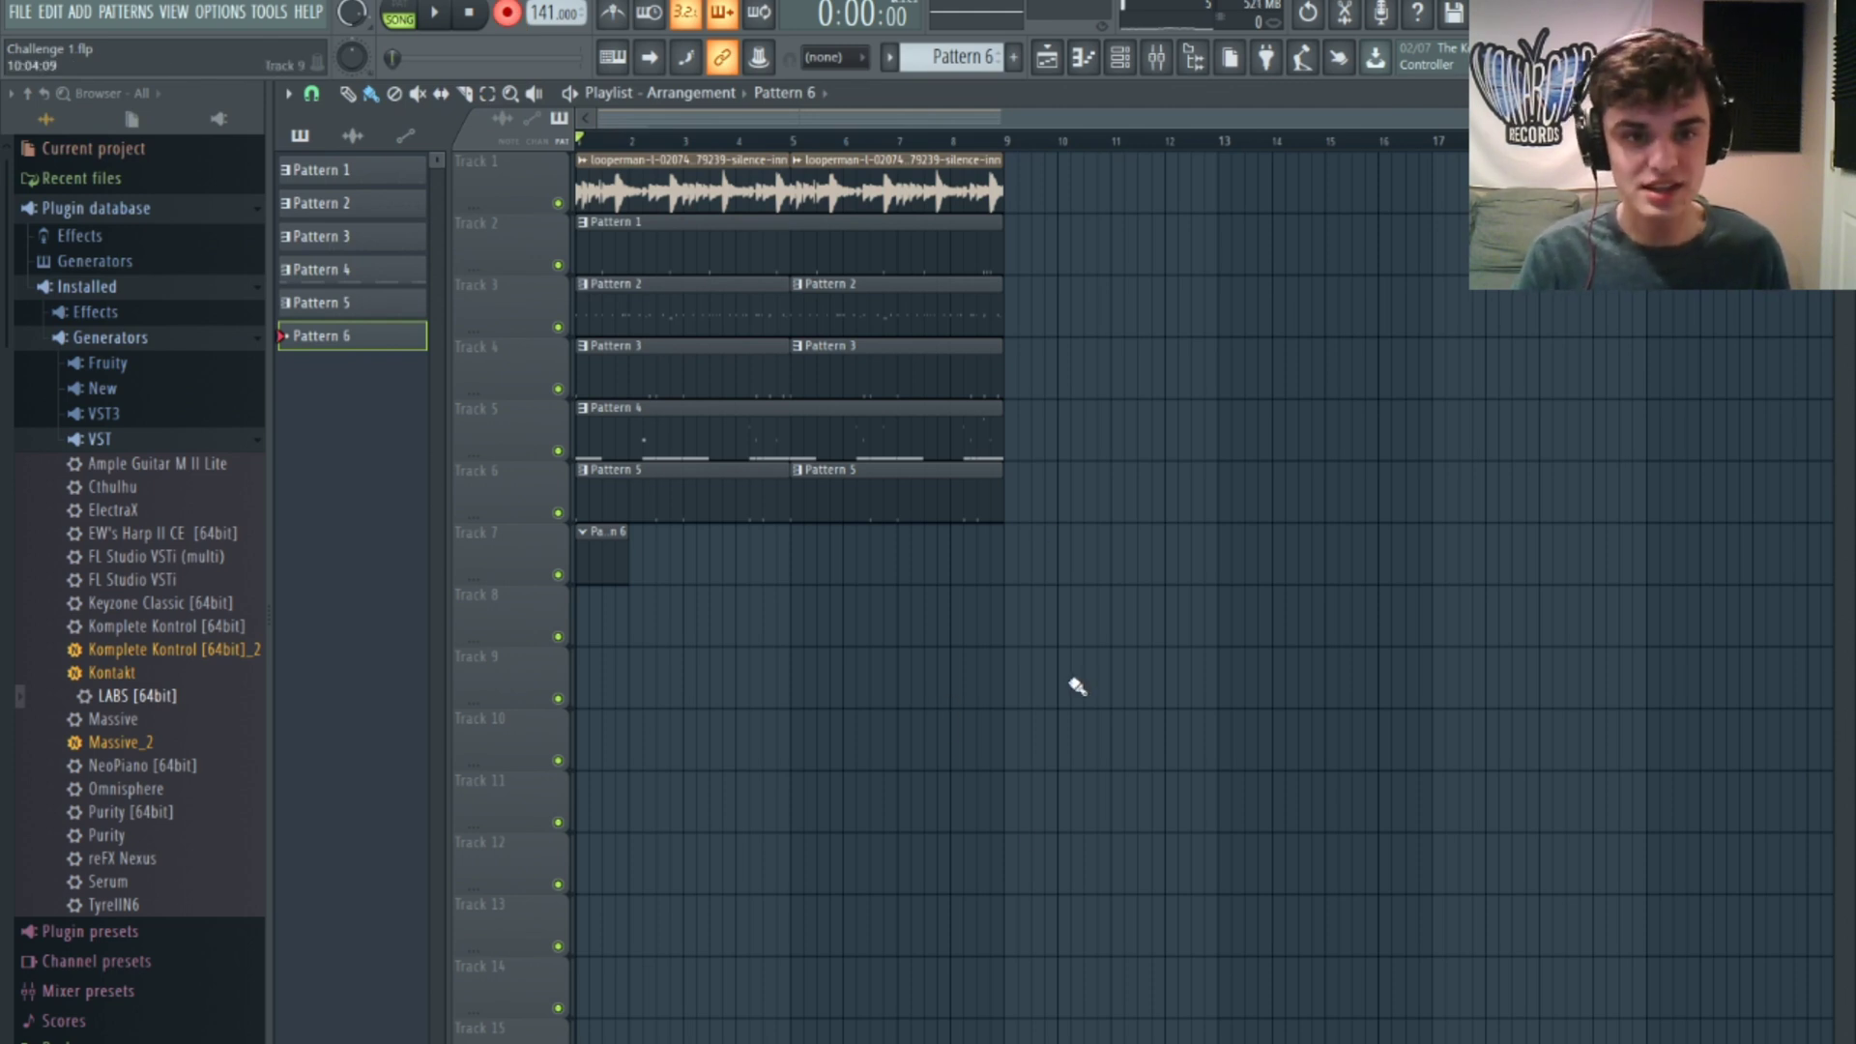
key("space")
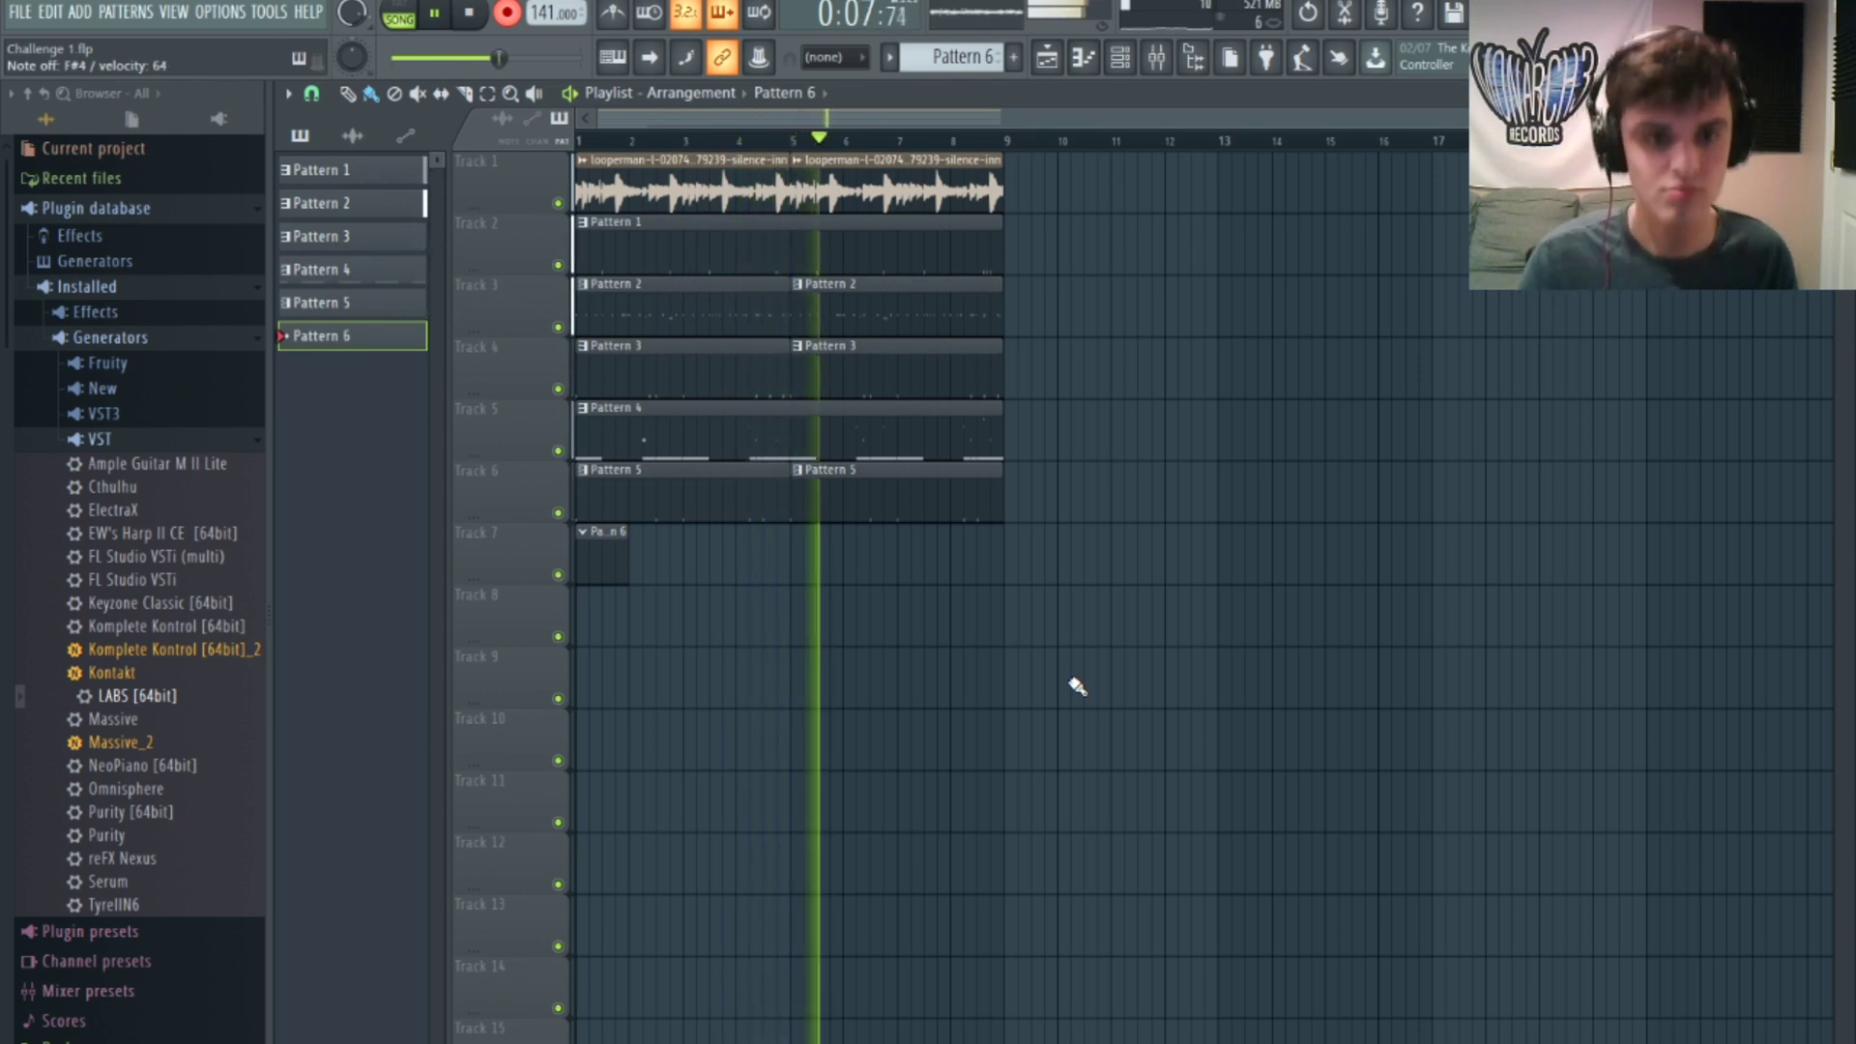
left_click(469, 12)
left_click(841, 567)
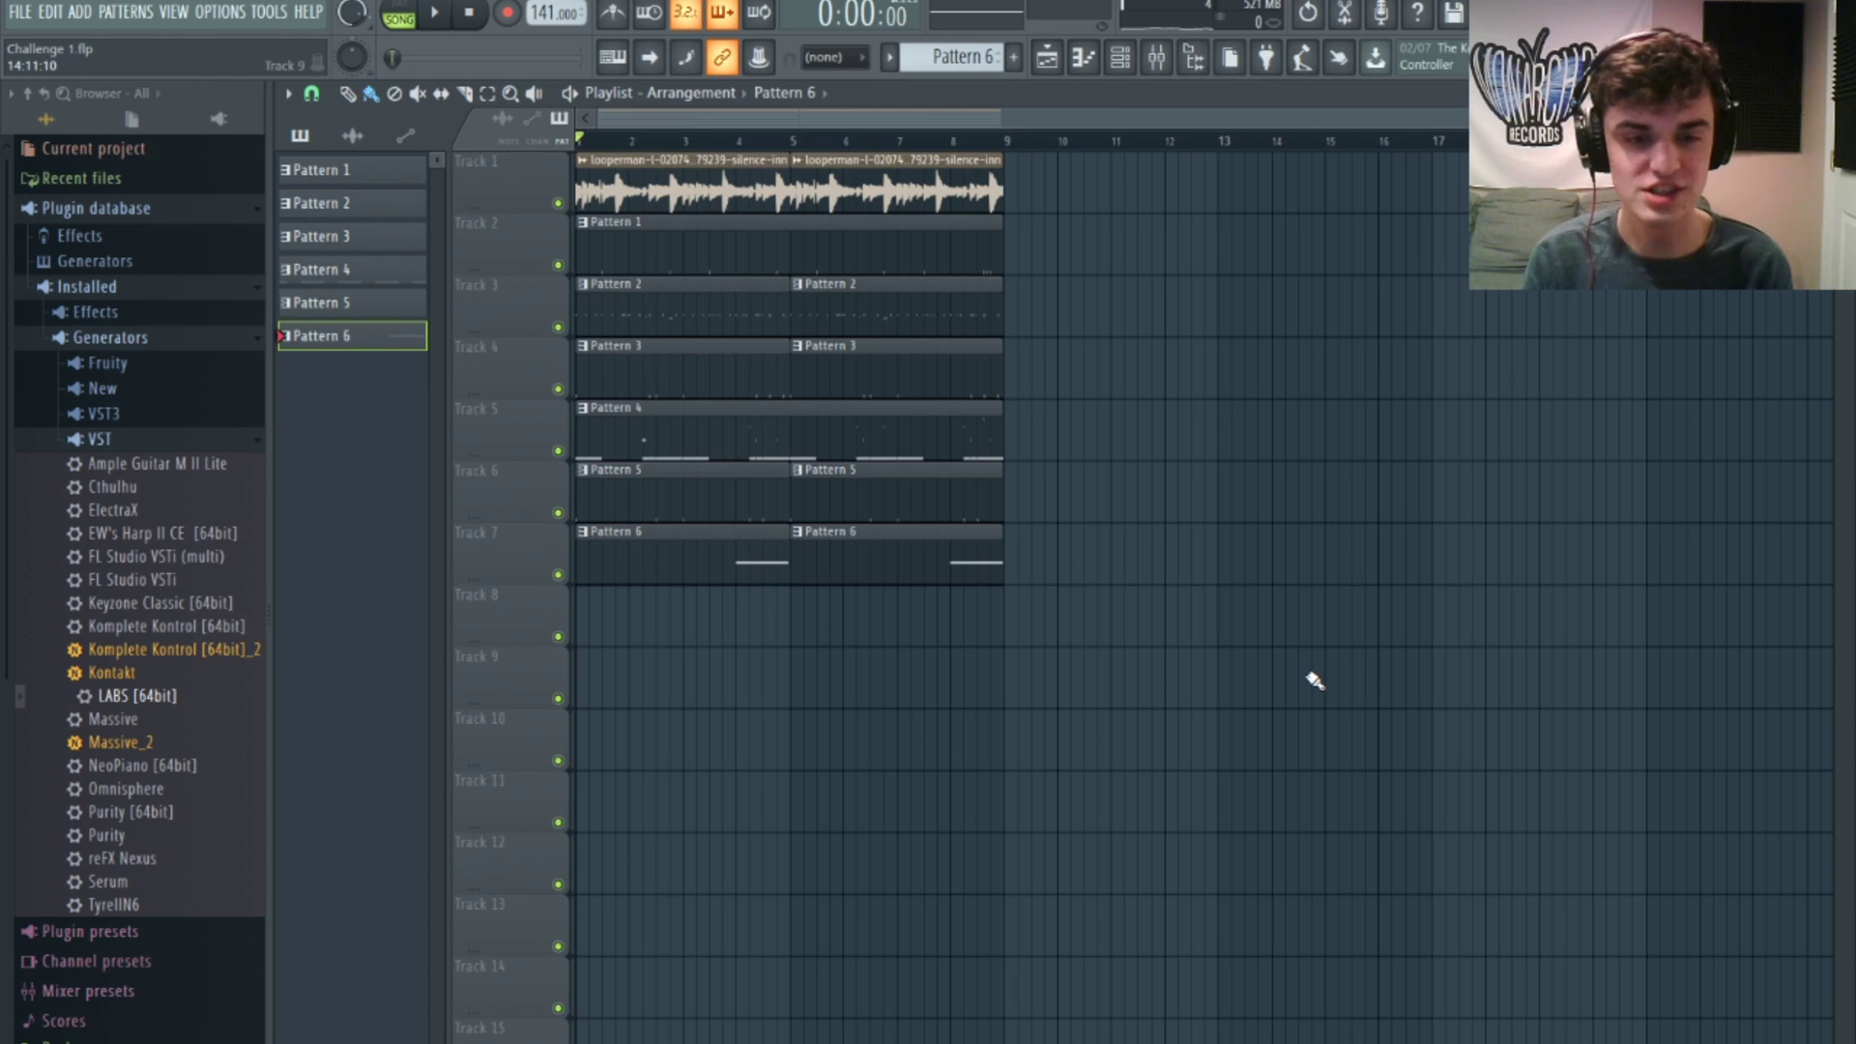
Step: Add Fruity Parametric EQ 2 to the LABS channel on Insert 8, cutting the lows and lowering the high shelf to about -6.5 dB
key("space")
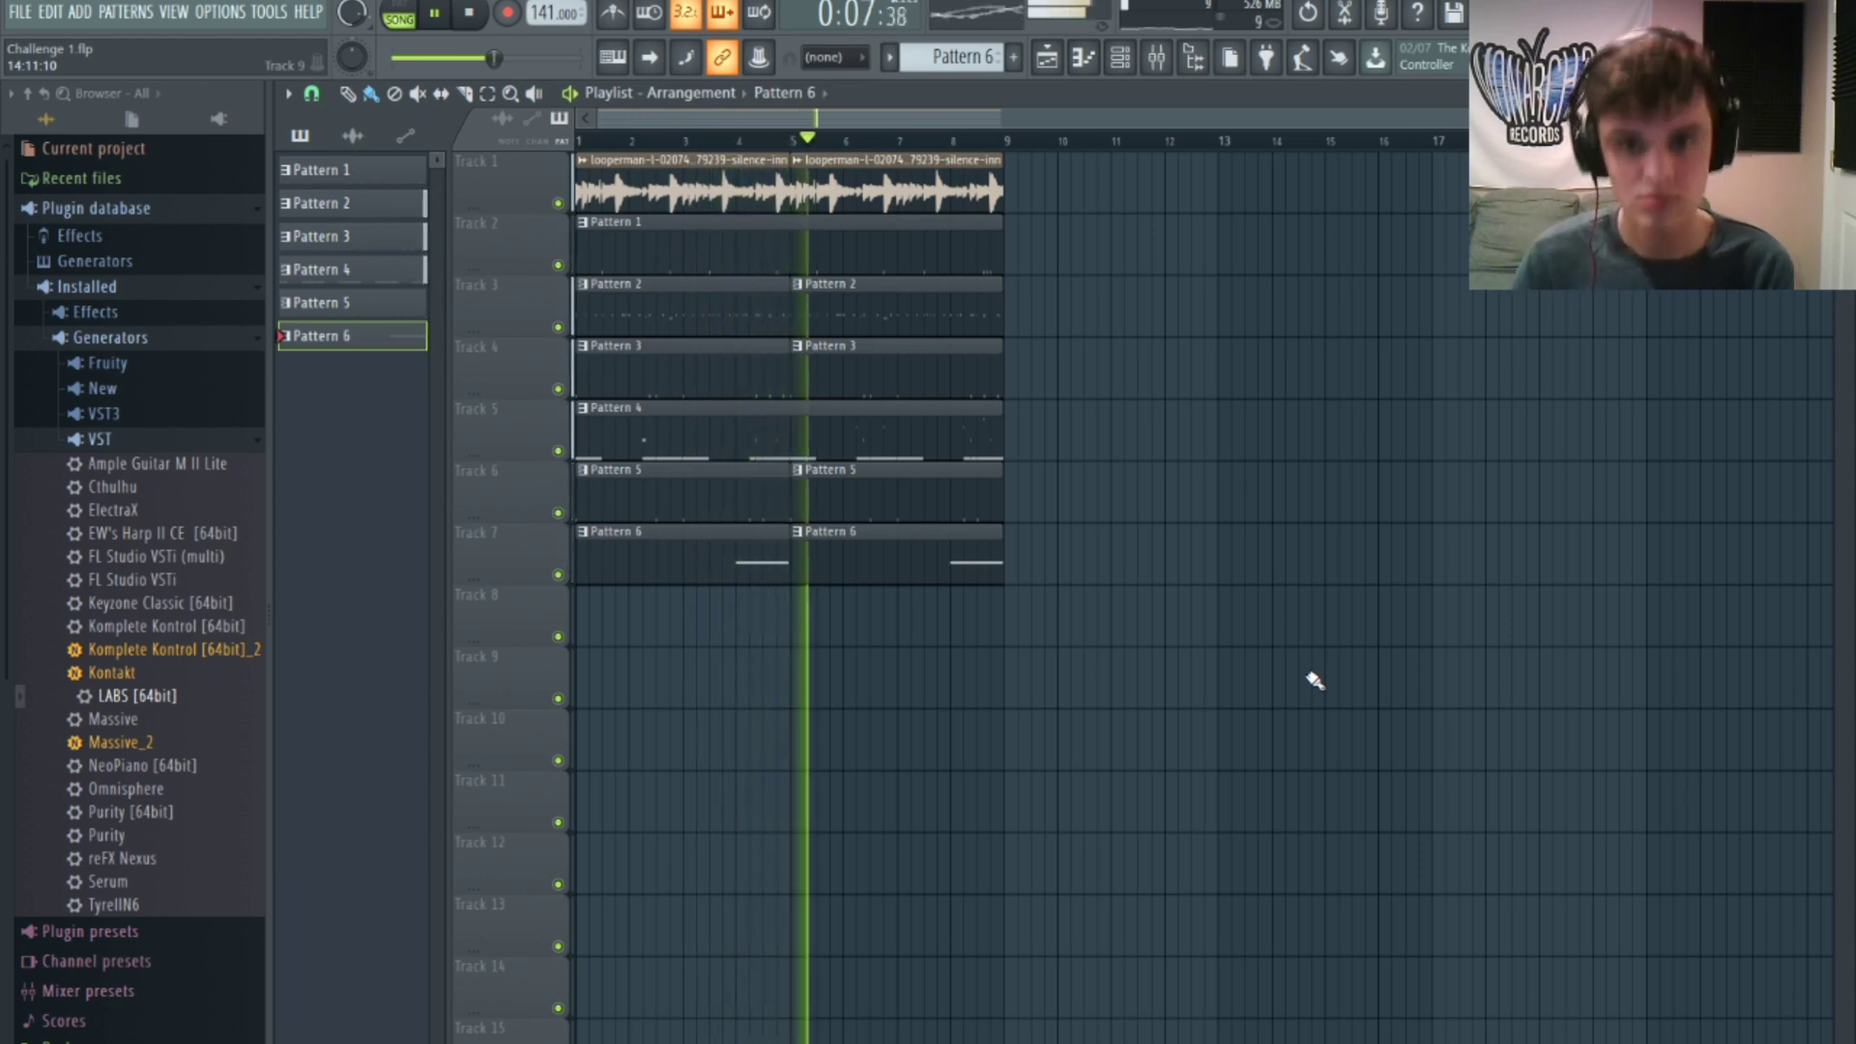
left_click(1120, 57)
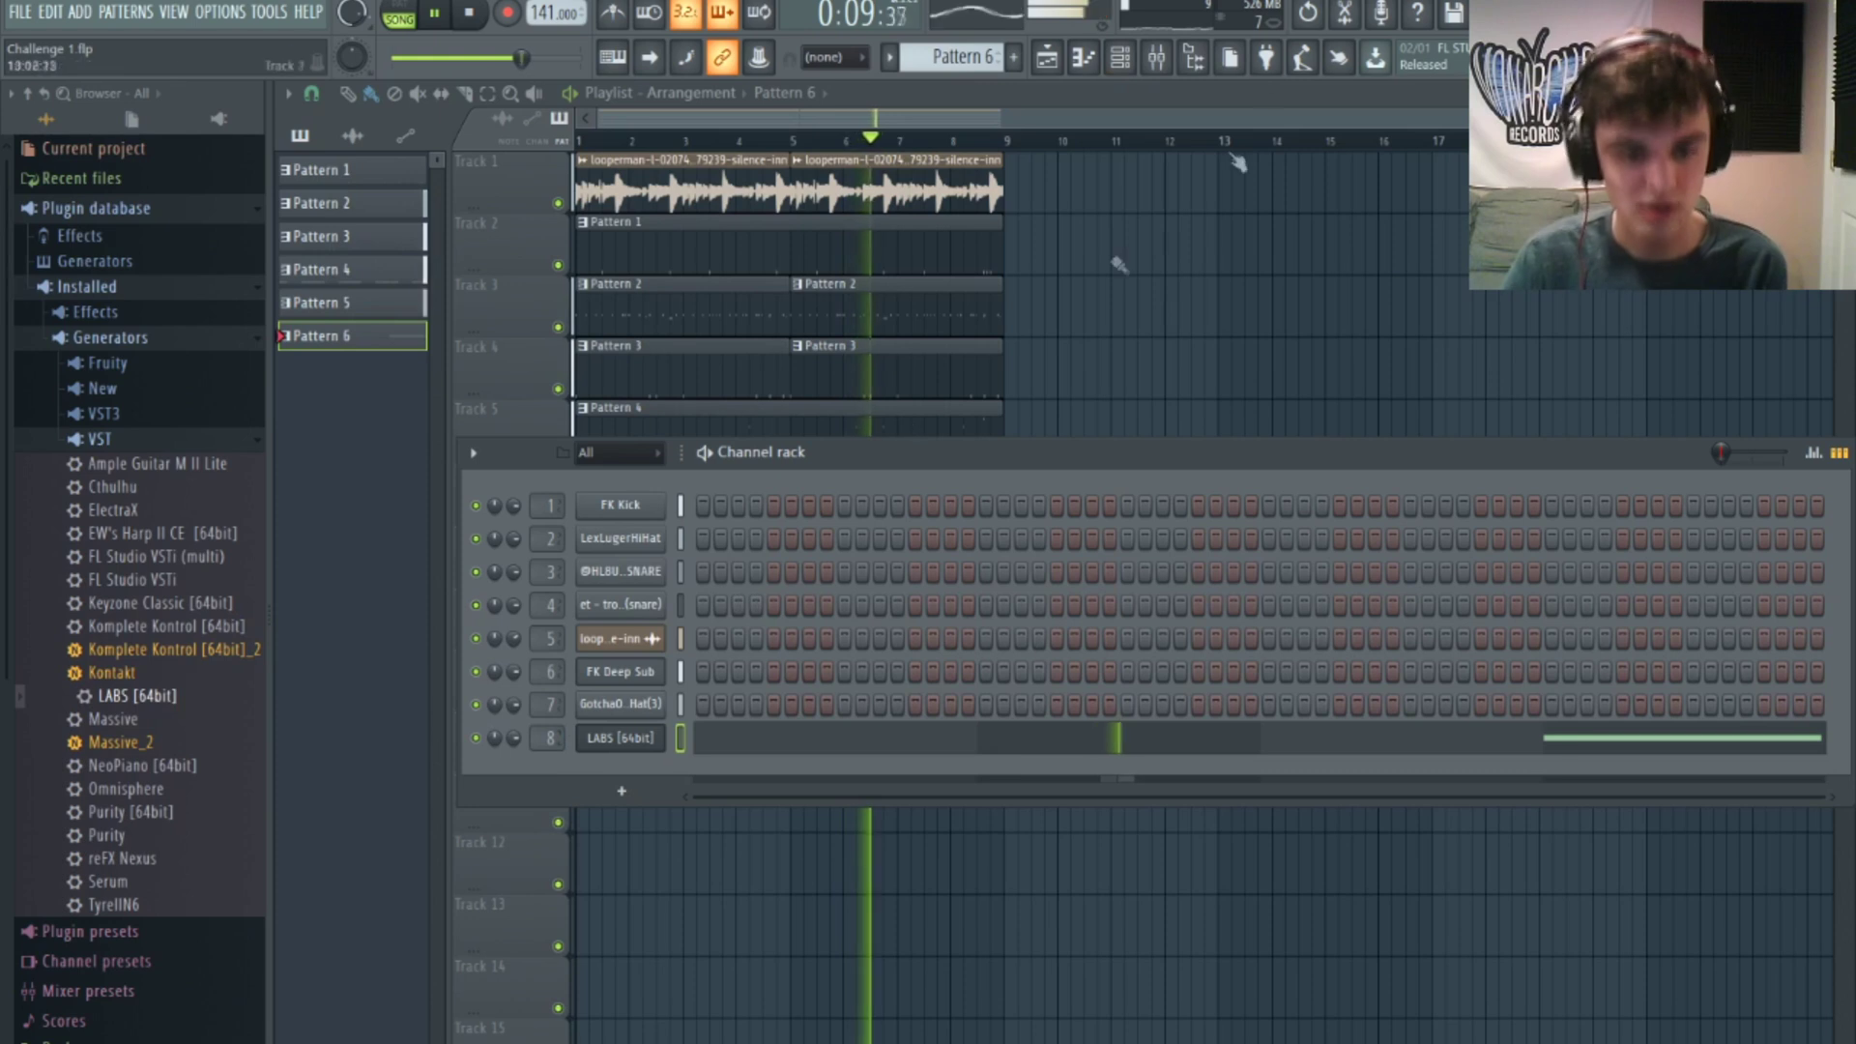
left_click(1153, 68)
left_click(1624, 164)
left_click(1166, 241)
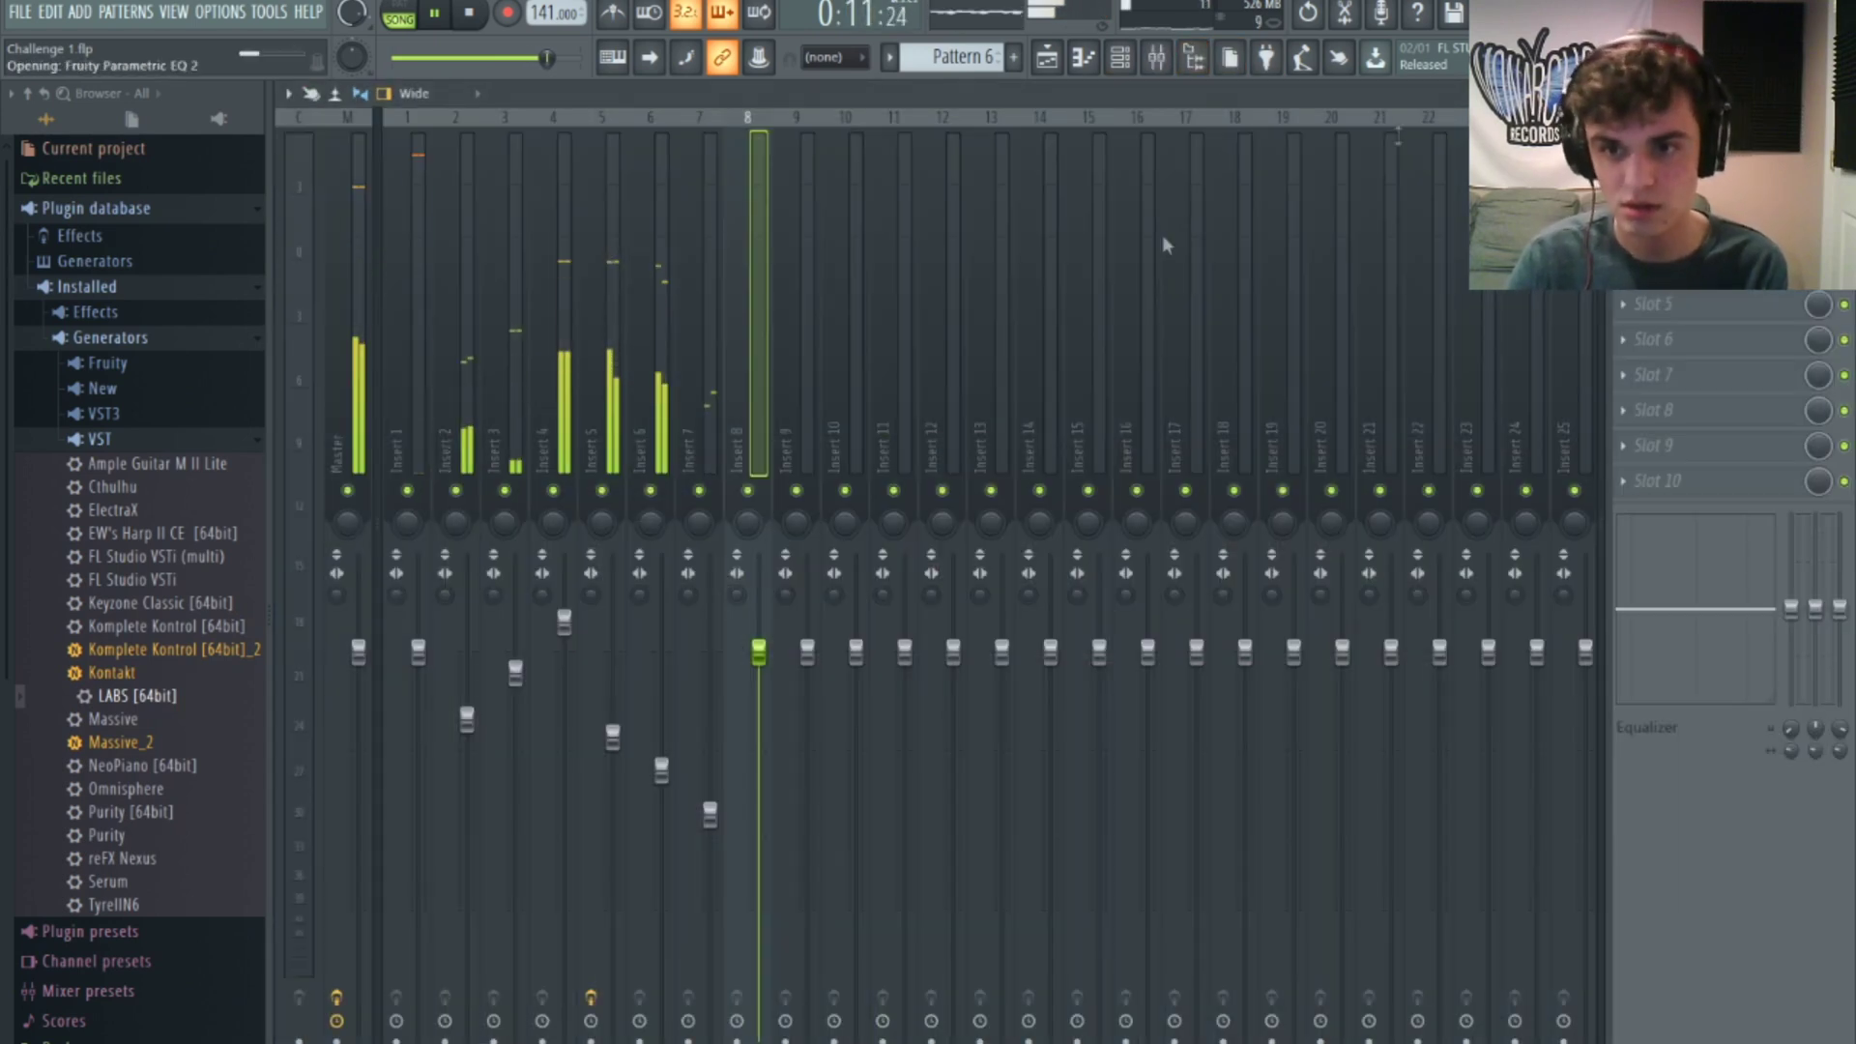
left_click_drag(465, 463, 501, 531)
left_click_drag(741, 432, 741, 470)
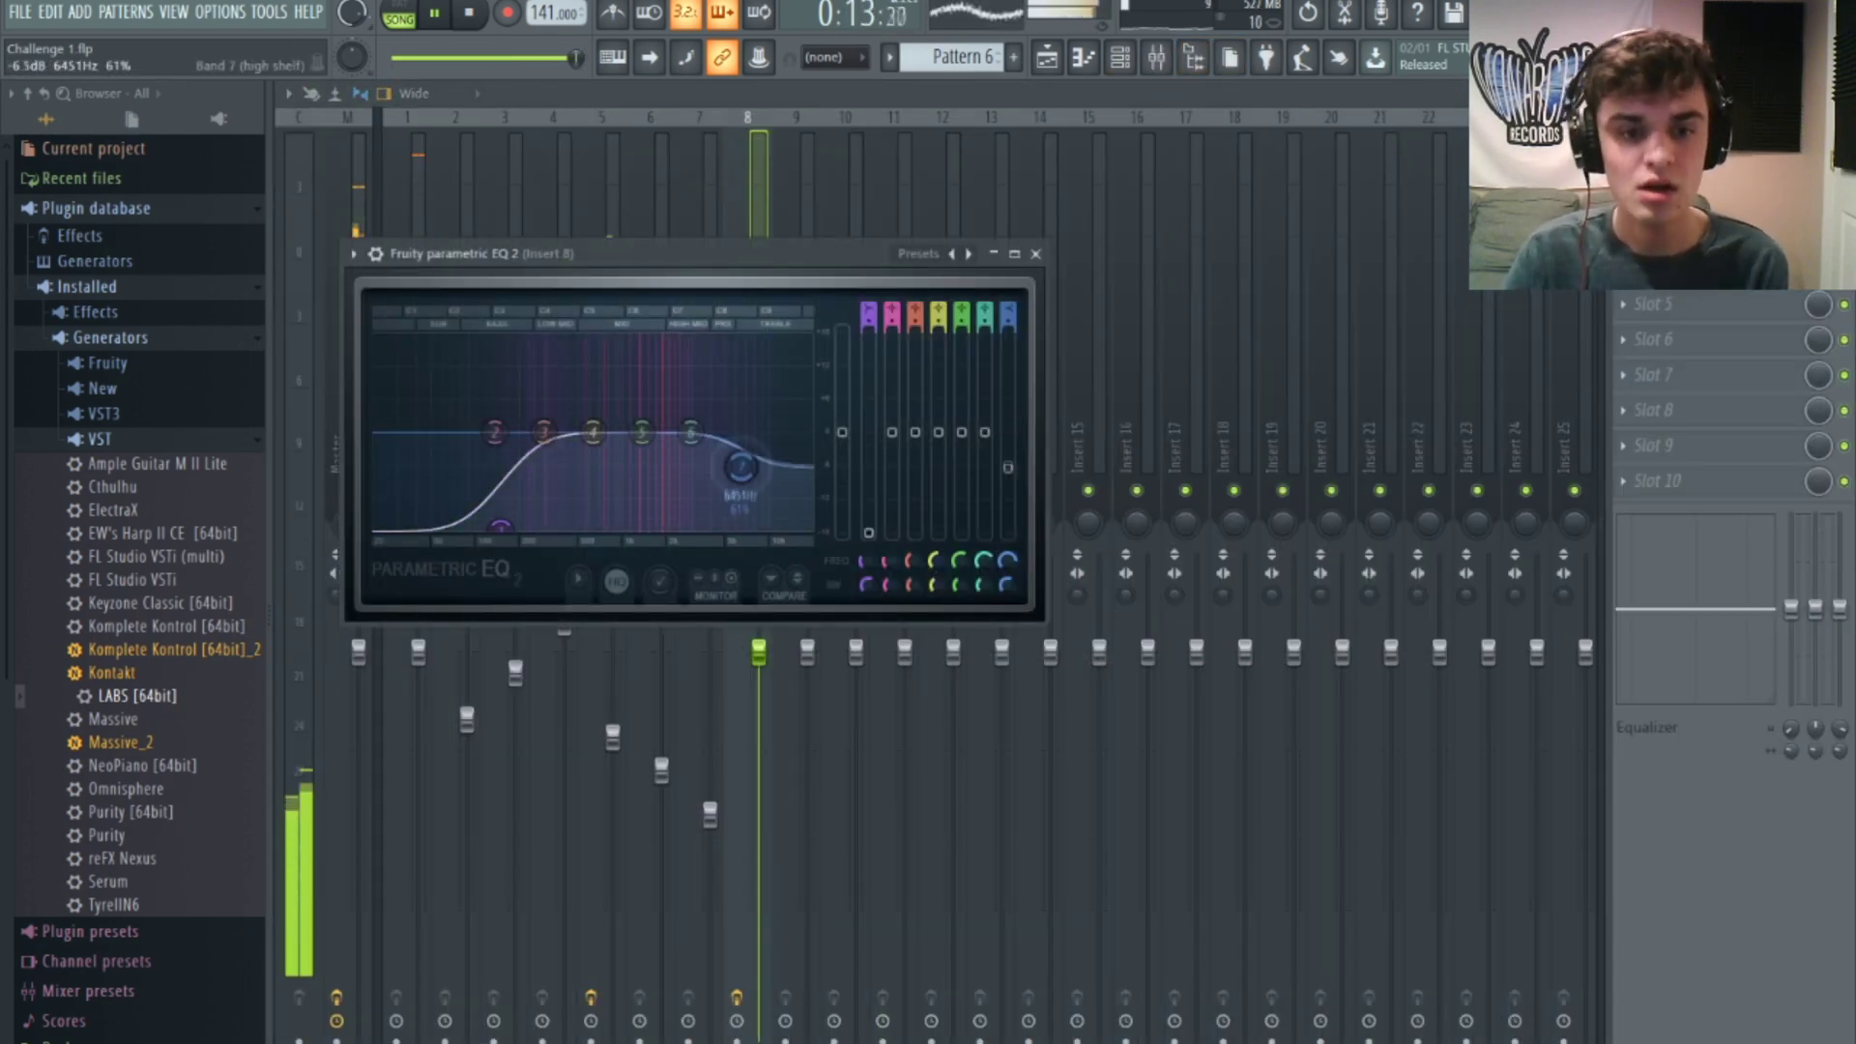
Step: Add Fruity Reeverb 2 to Insert 8 and raise its wet level slightly
left_click(1624, 234)
left_click(1318, 716)
left_click_drag(934, 372, 935, 350)
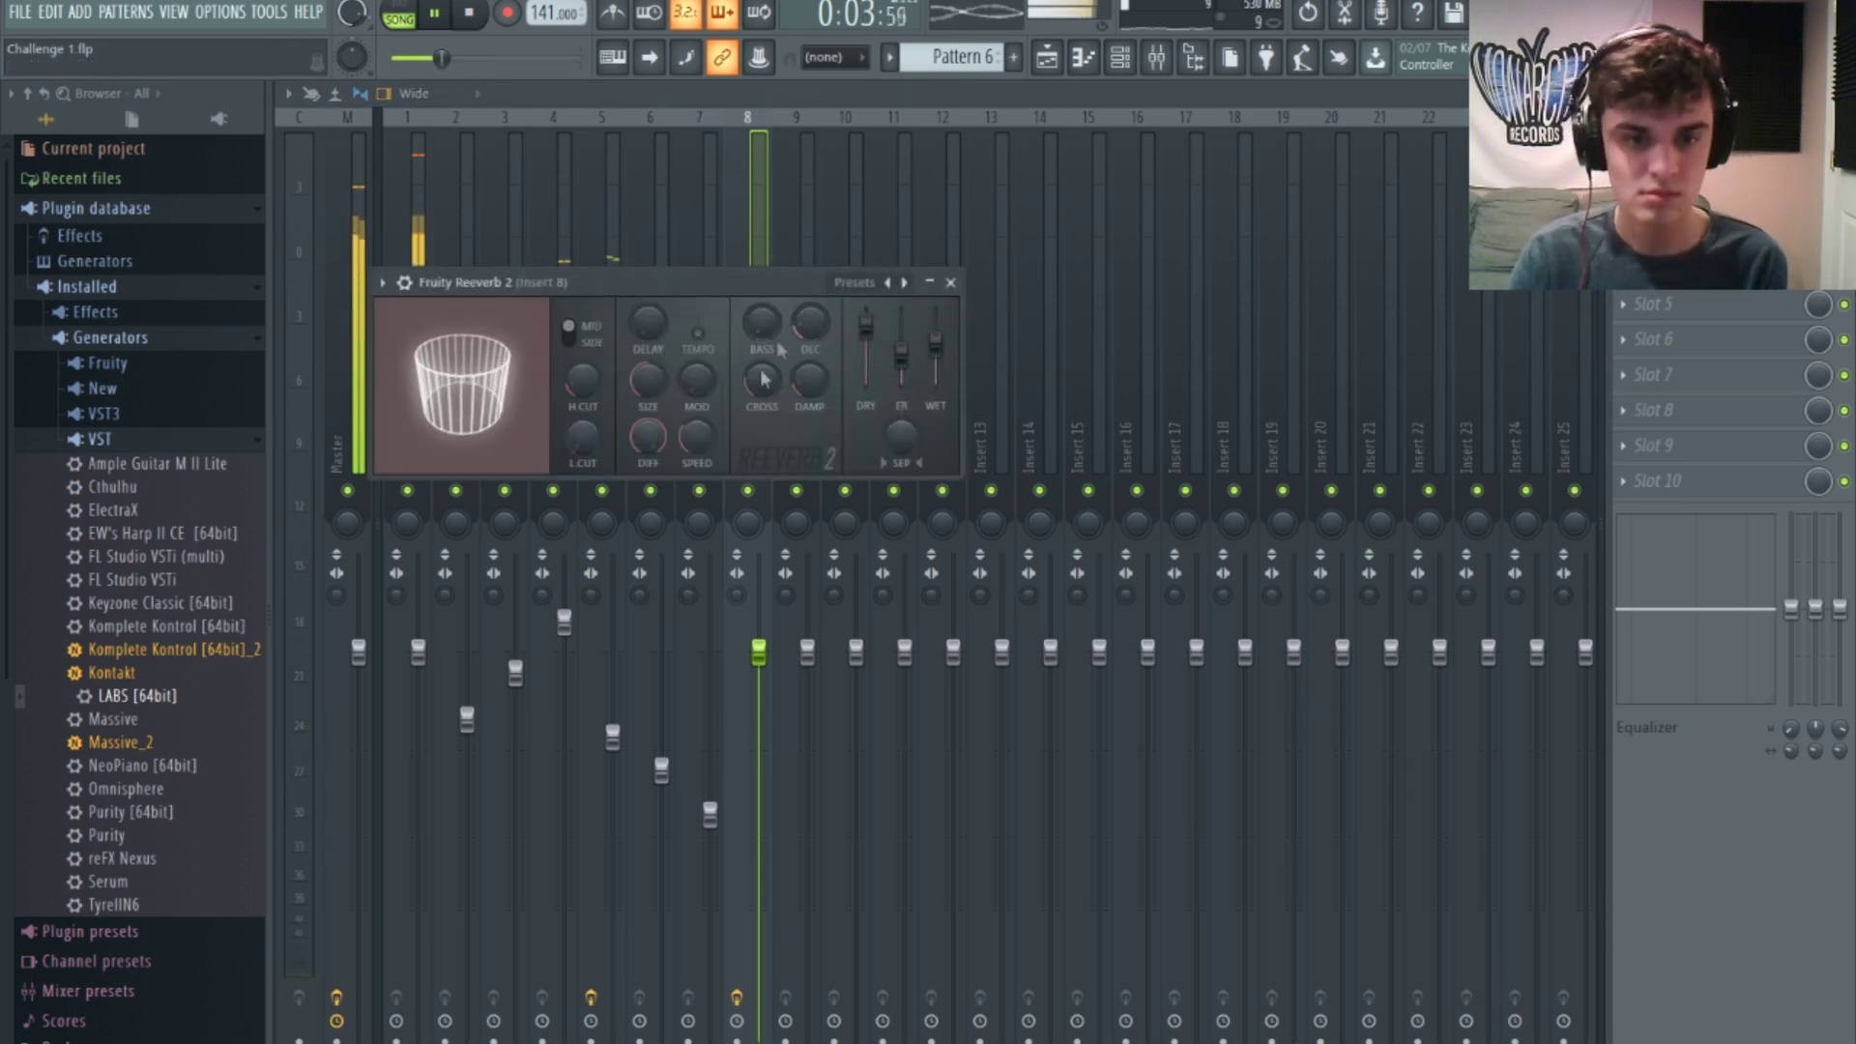
Step: Return to the playlist and listen to the full eight-bar arrangement with the processed LABS part
key("F5")
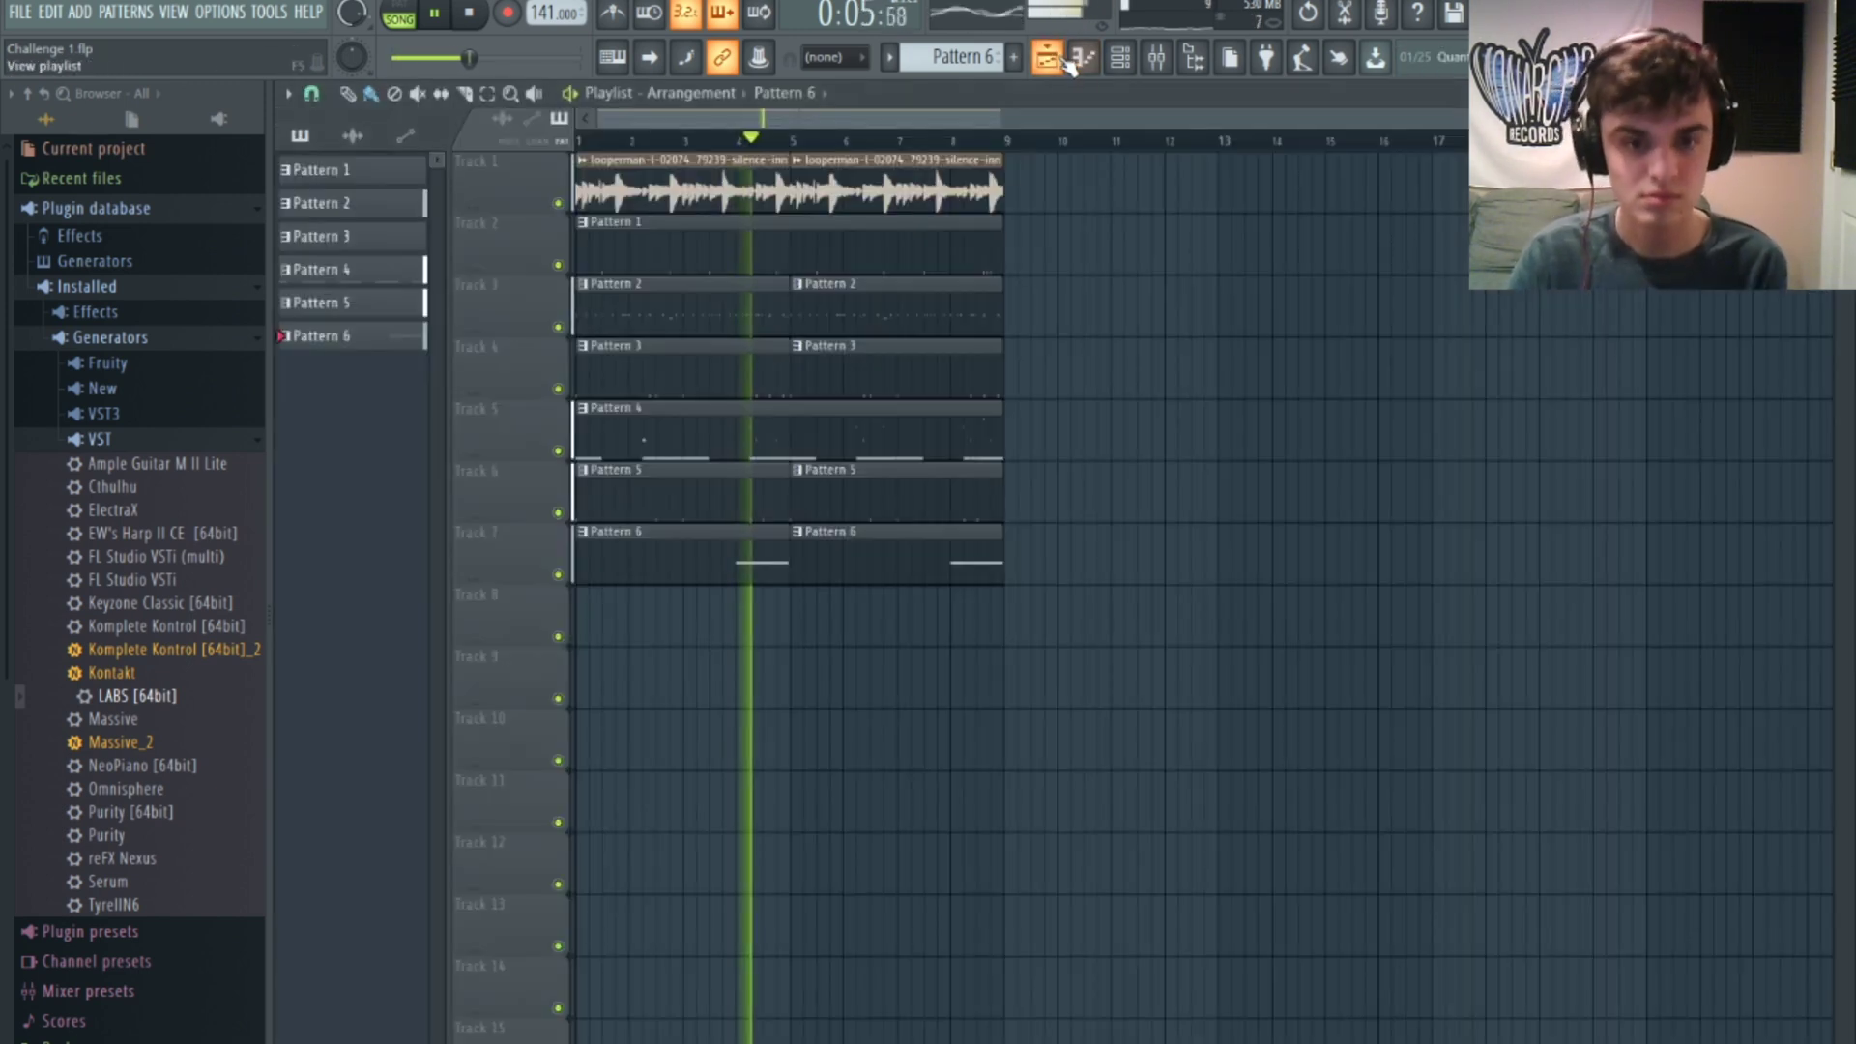
left_click_drag(238, 629, 719, 640)
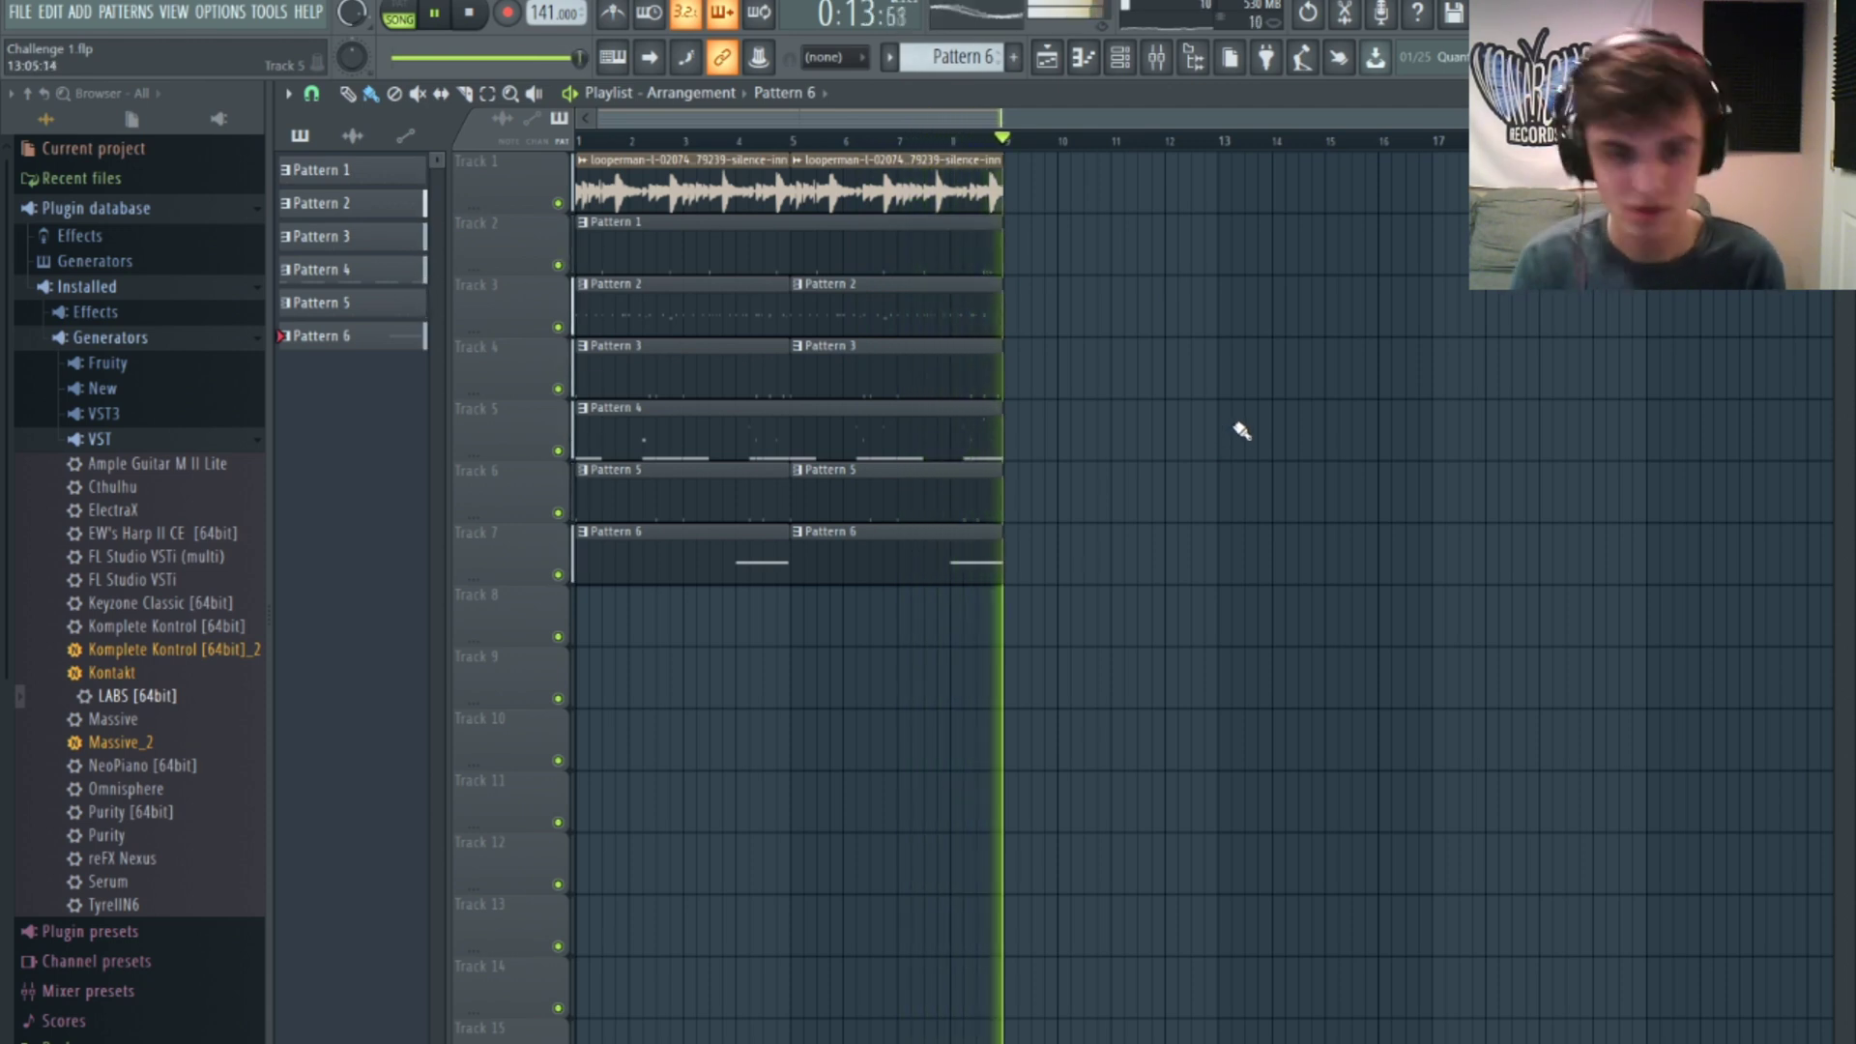
key("space")
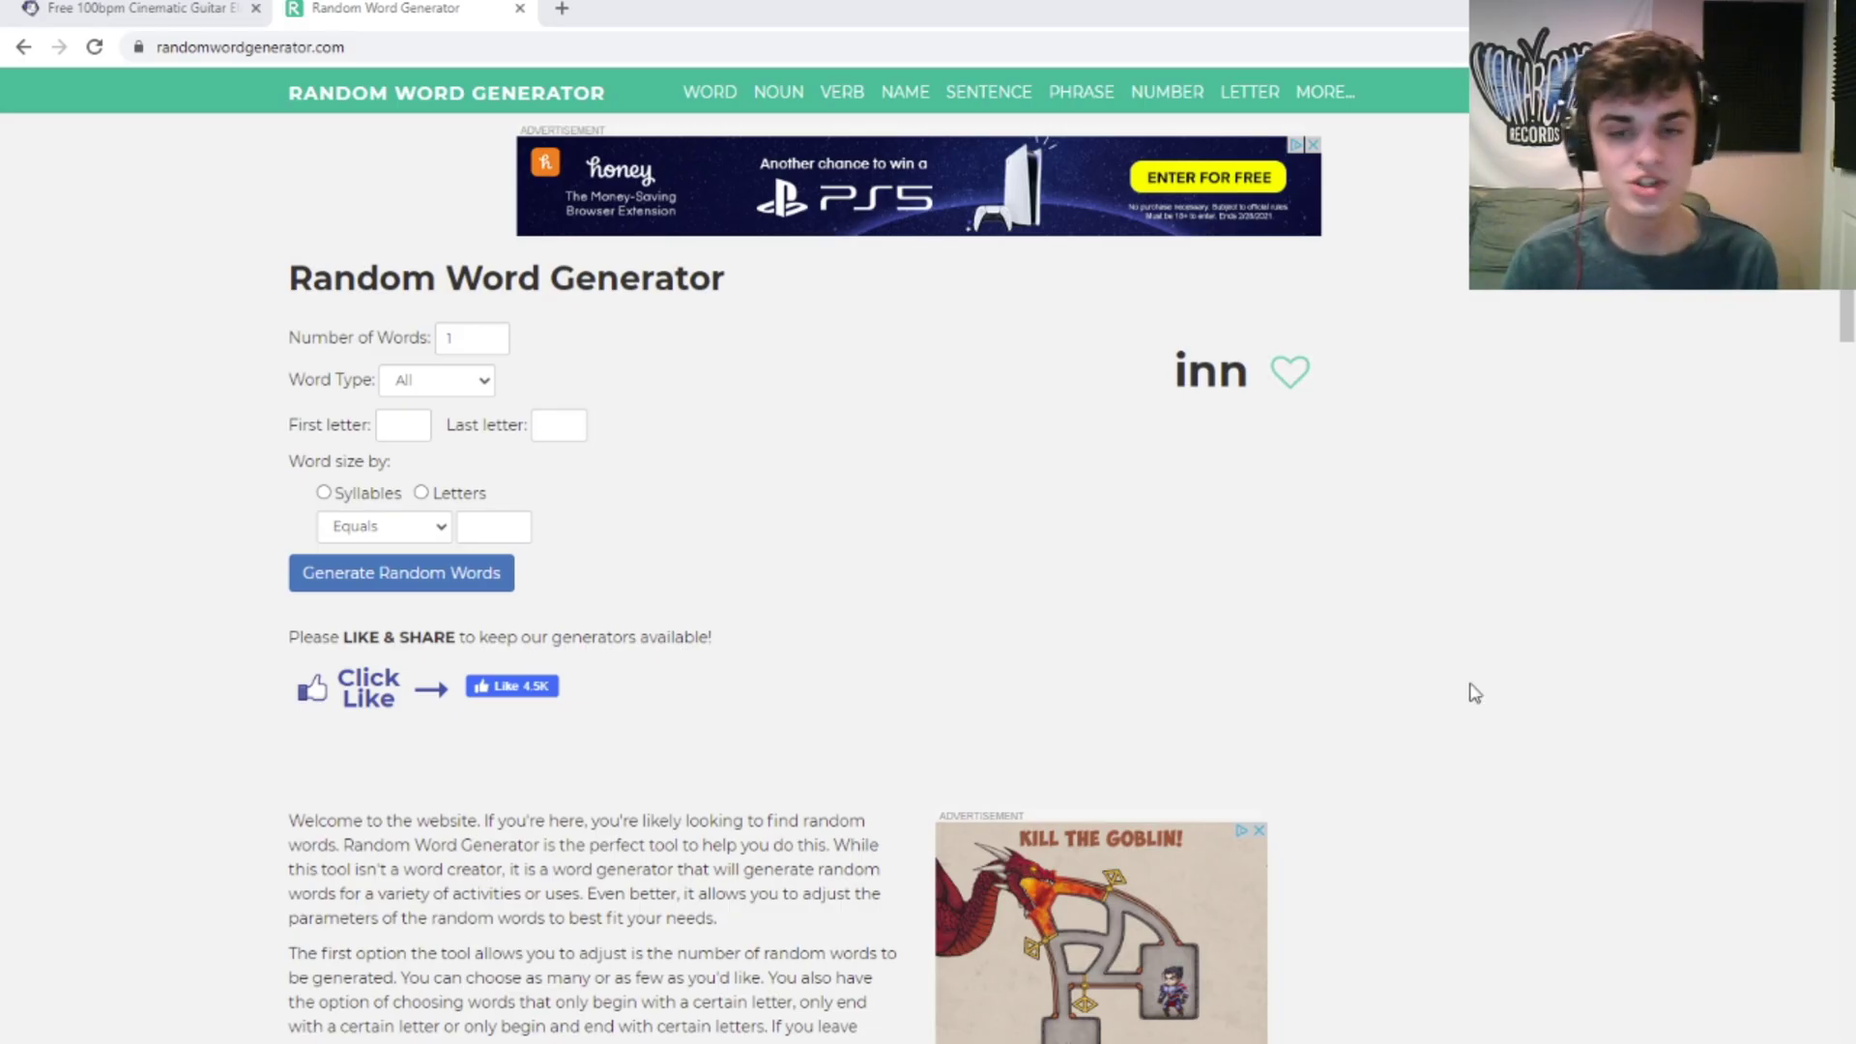
Step: Switch to the browser, generate a new random word, and return to the Looperman site
left_click(402, 573)
left_click_drag(1296, 375, 943, 382)
left_click(75, 6)
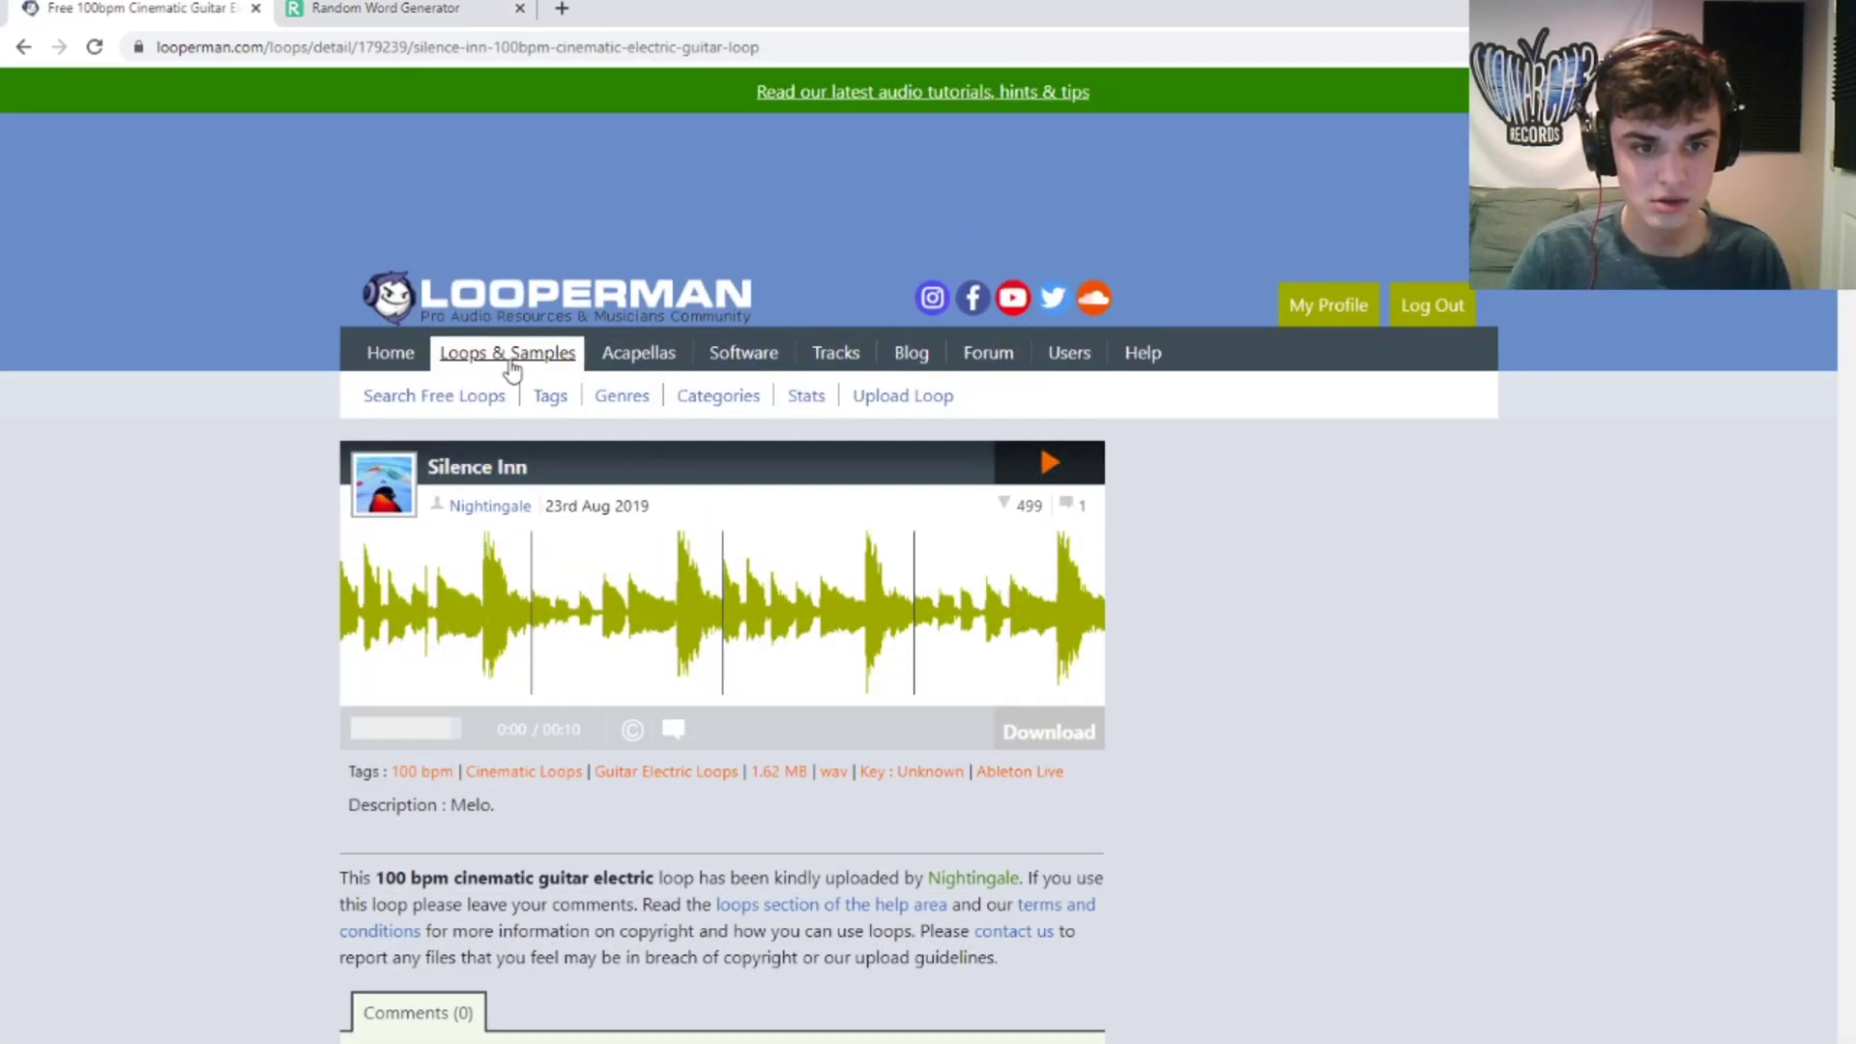
Step: Search Looperman's loops for the keyword "threat" and preview Vocal Chops 1 - Latent Threat - Dry
left_click(507, 356)
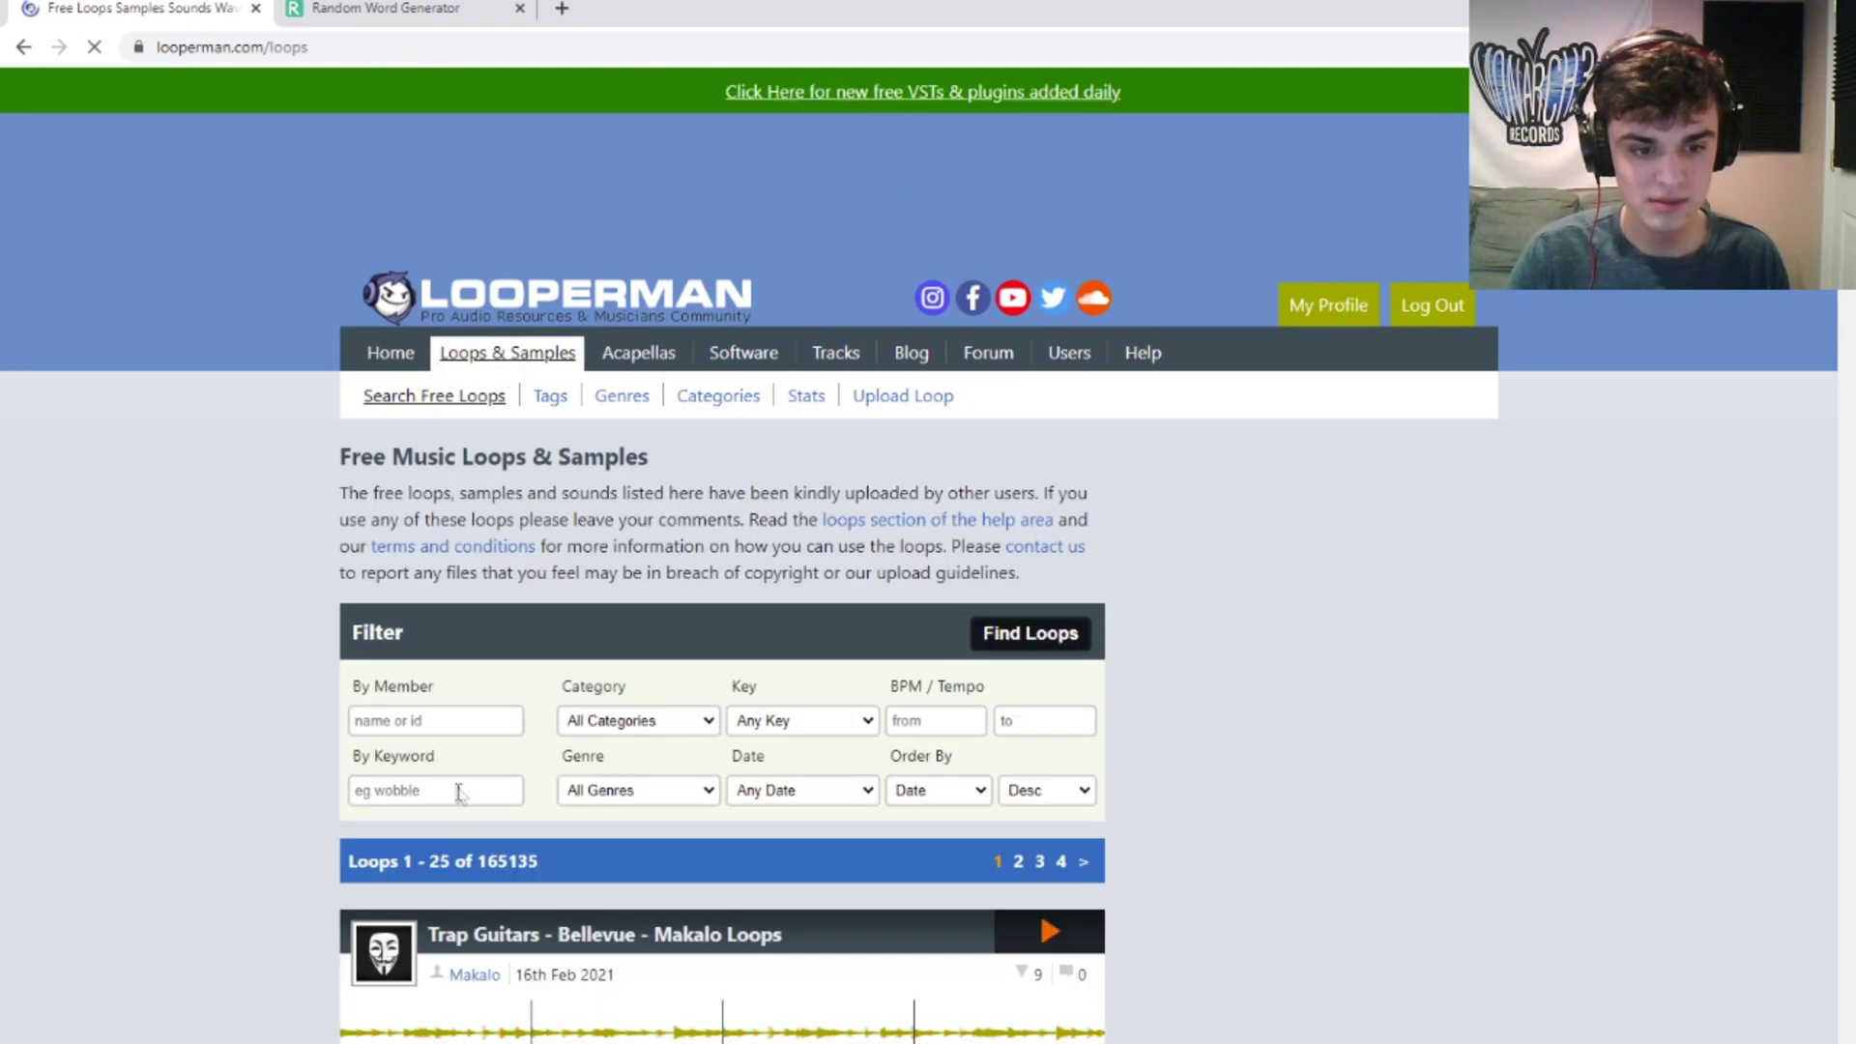
key("Return")
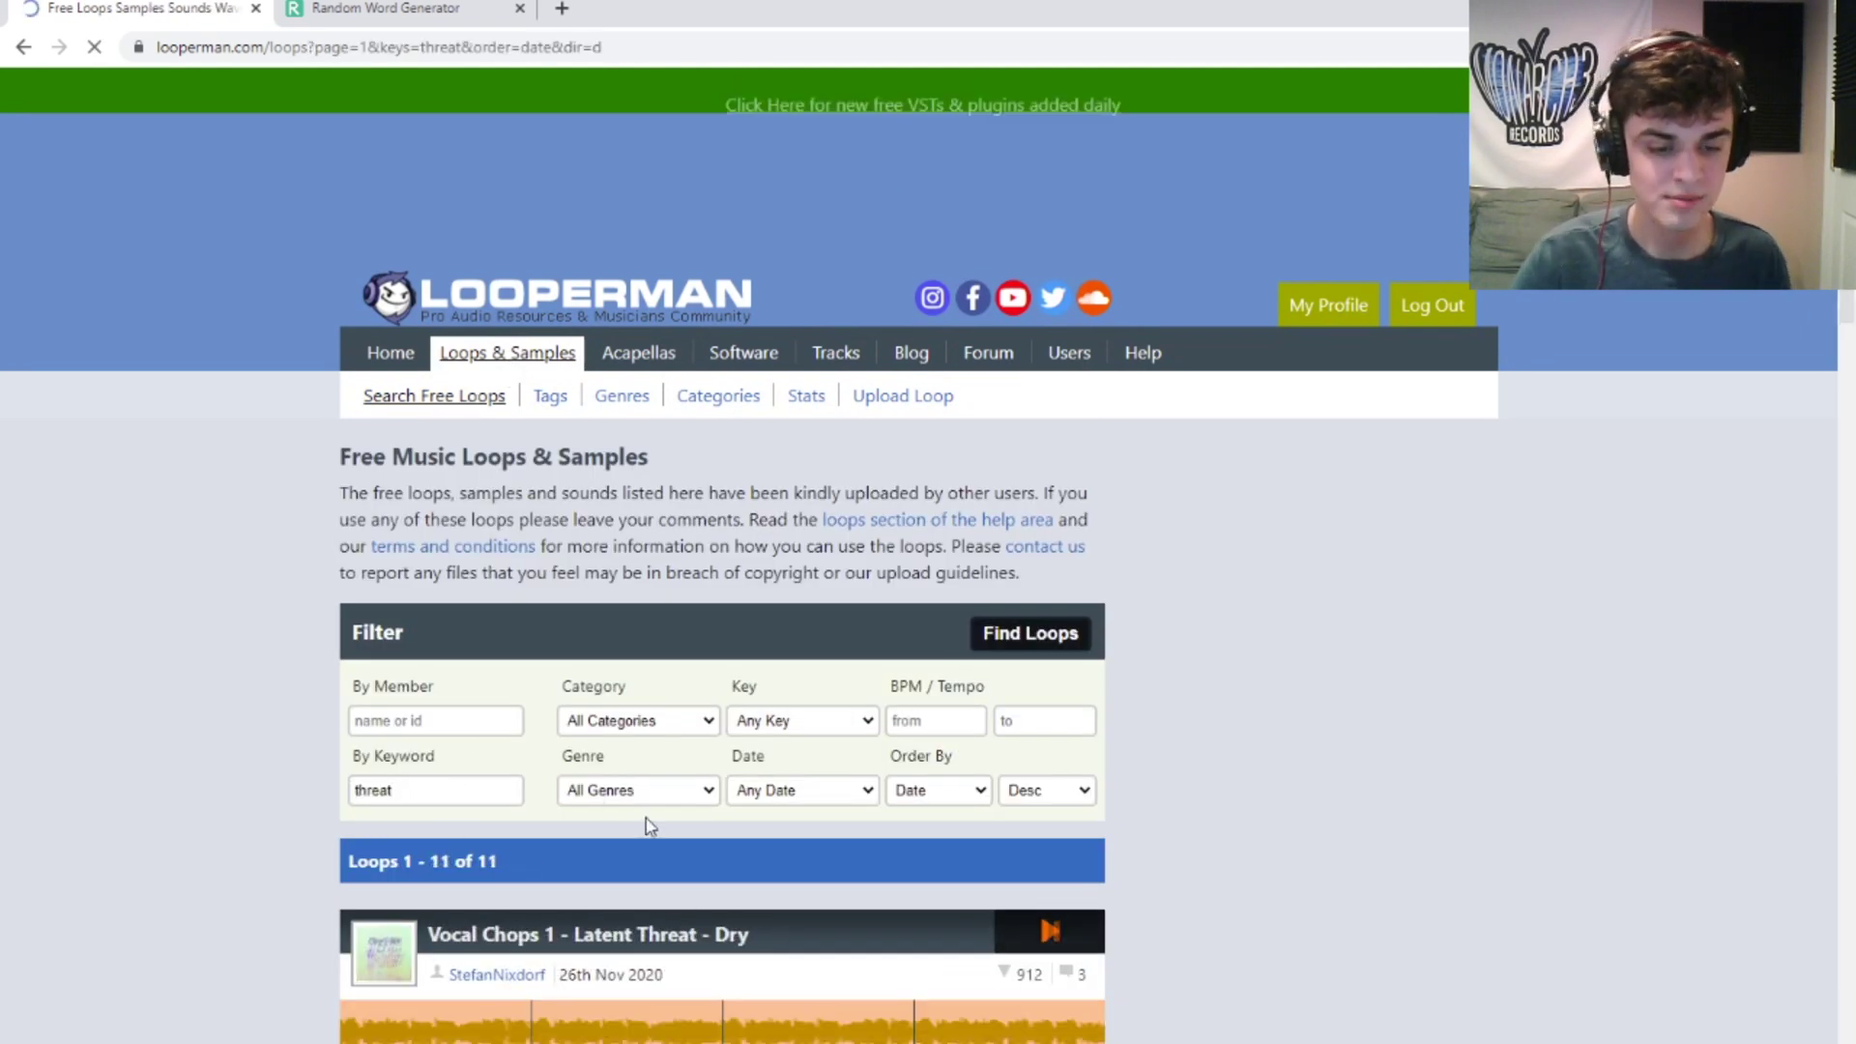
scroll(646, 821, "down", 5)
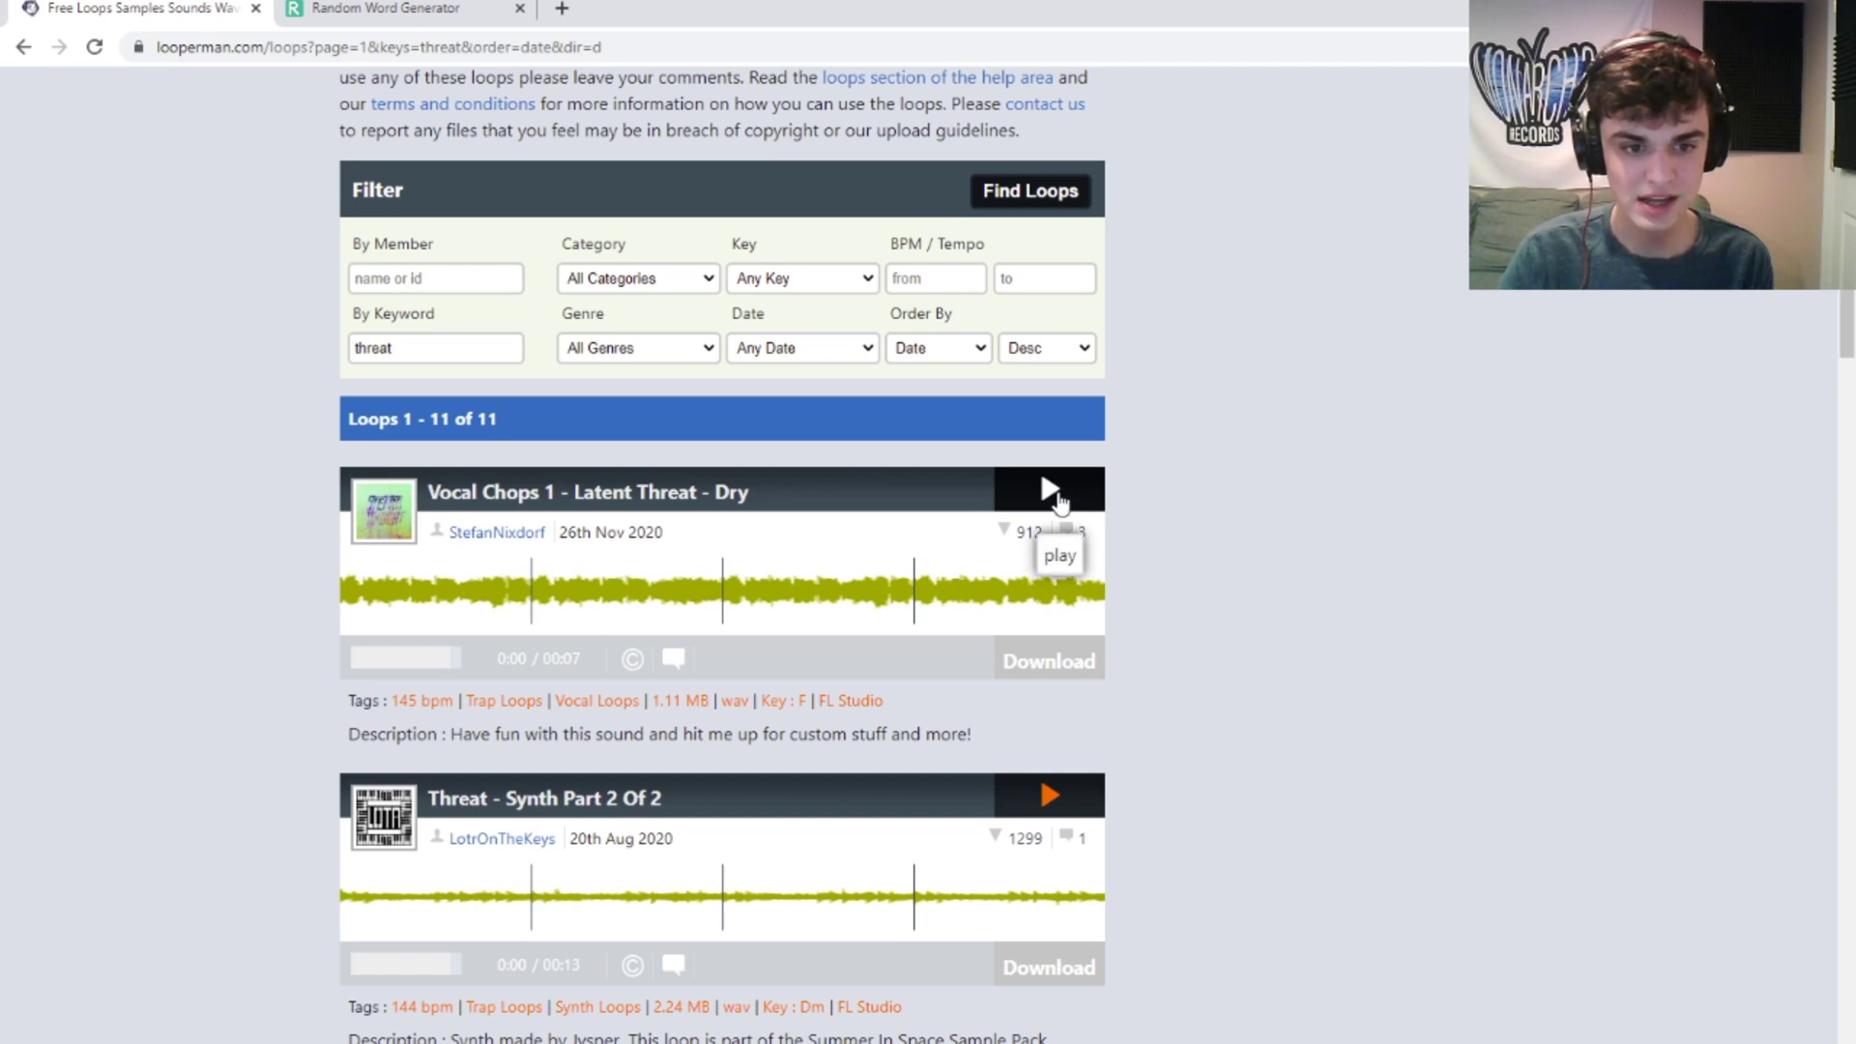
left_click(1051, 491)
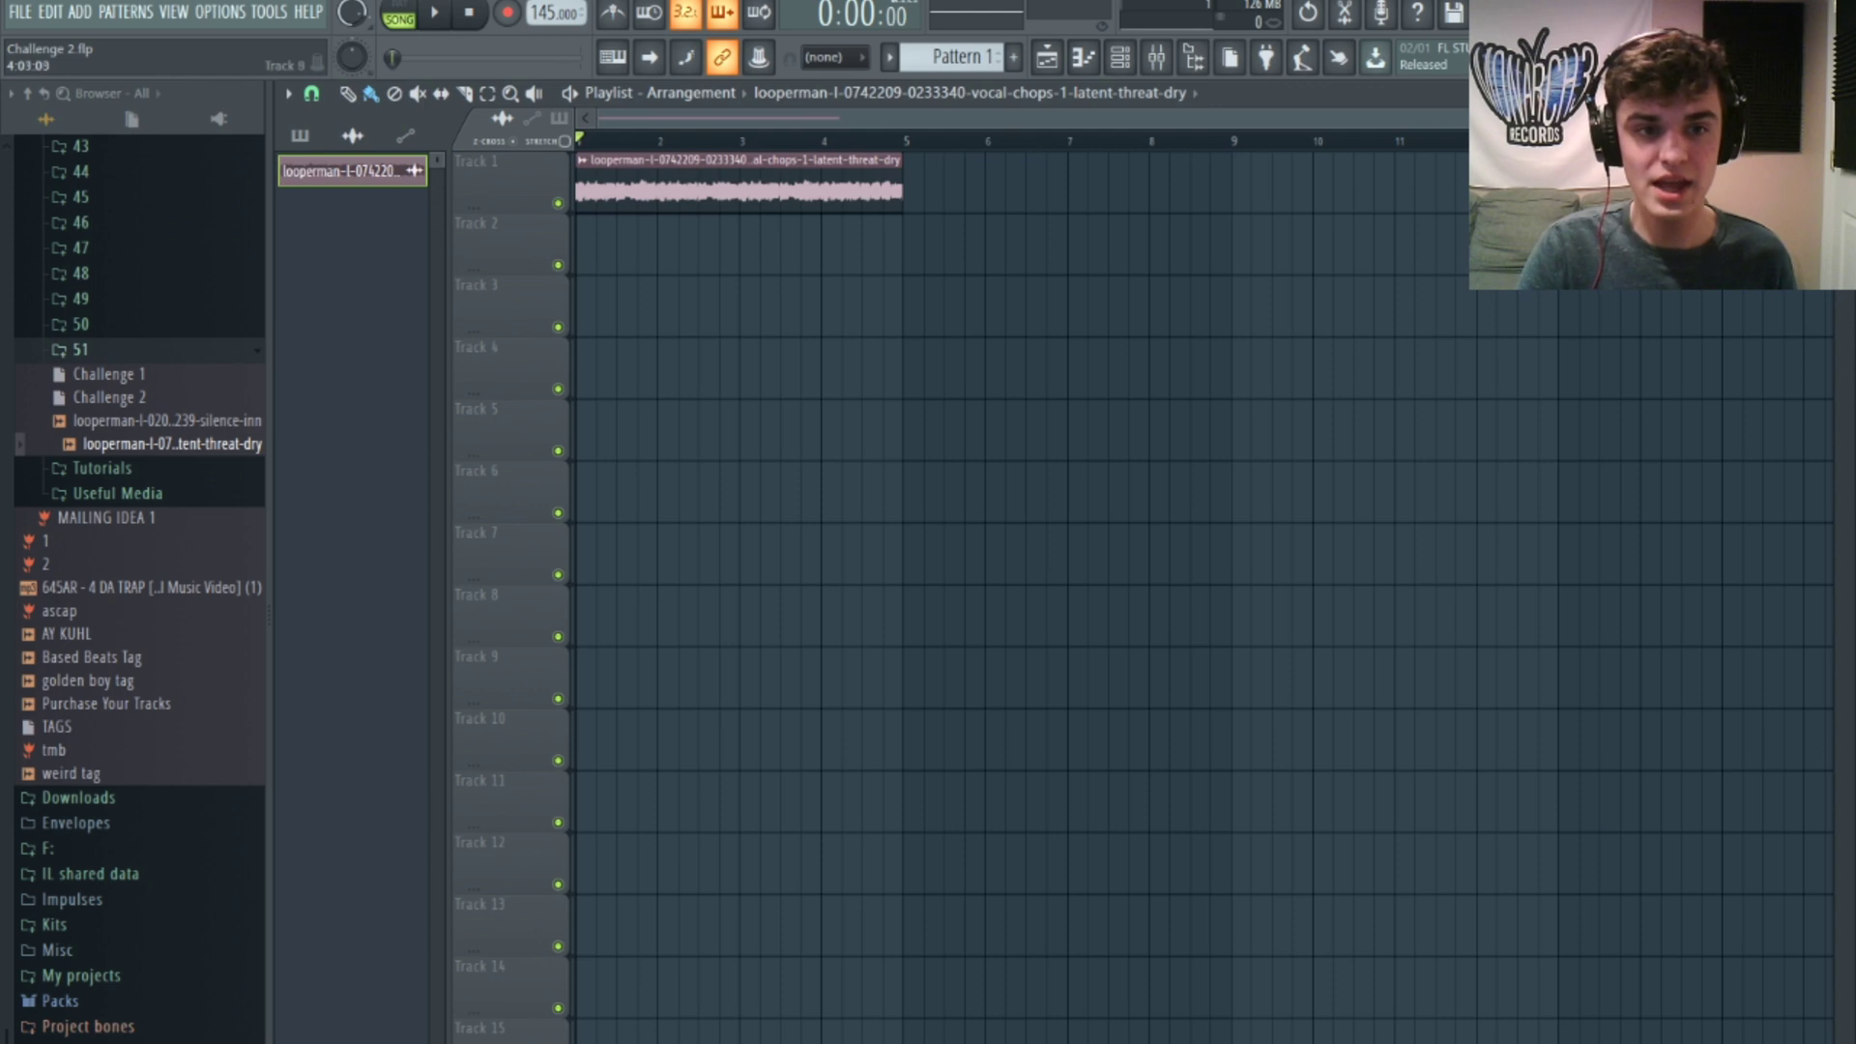
Step: Switch to the Challenge 2 project in FL Studio, collapse the DJ folder in the file browser, and choose the Draw tool
scroll(141, 580, "up", 15)
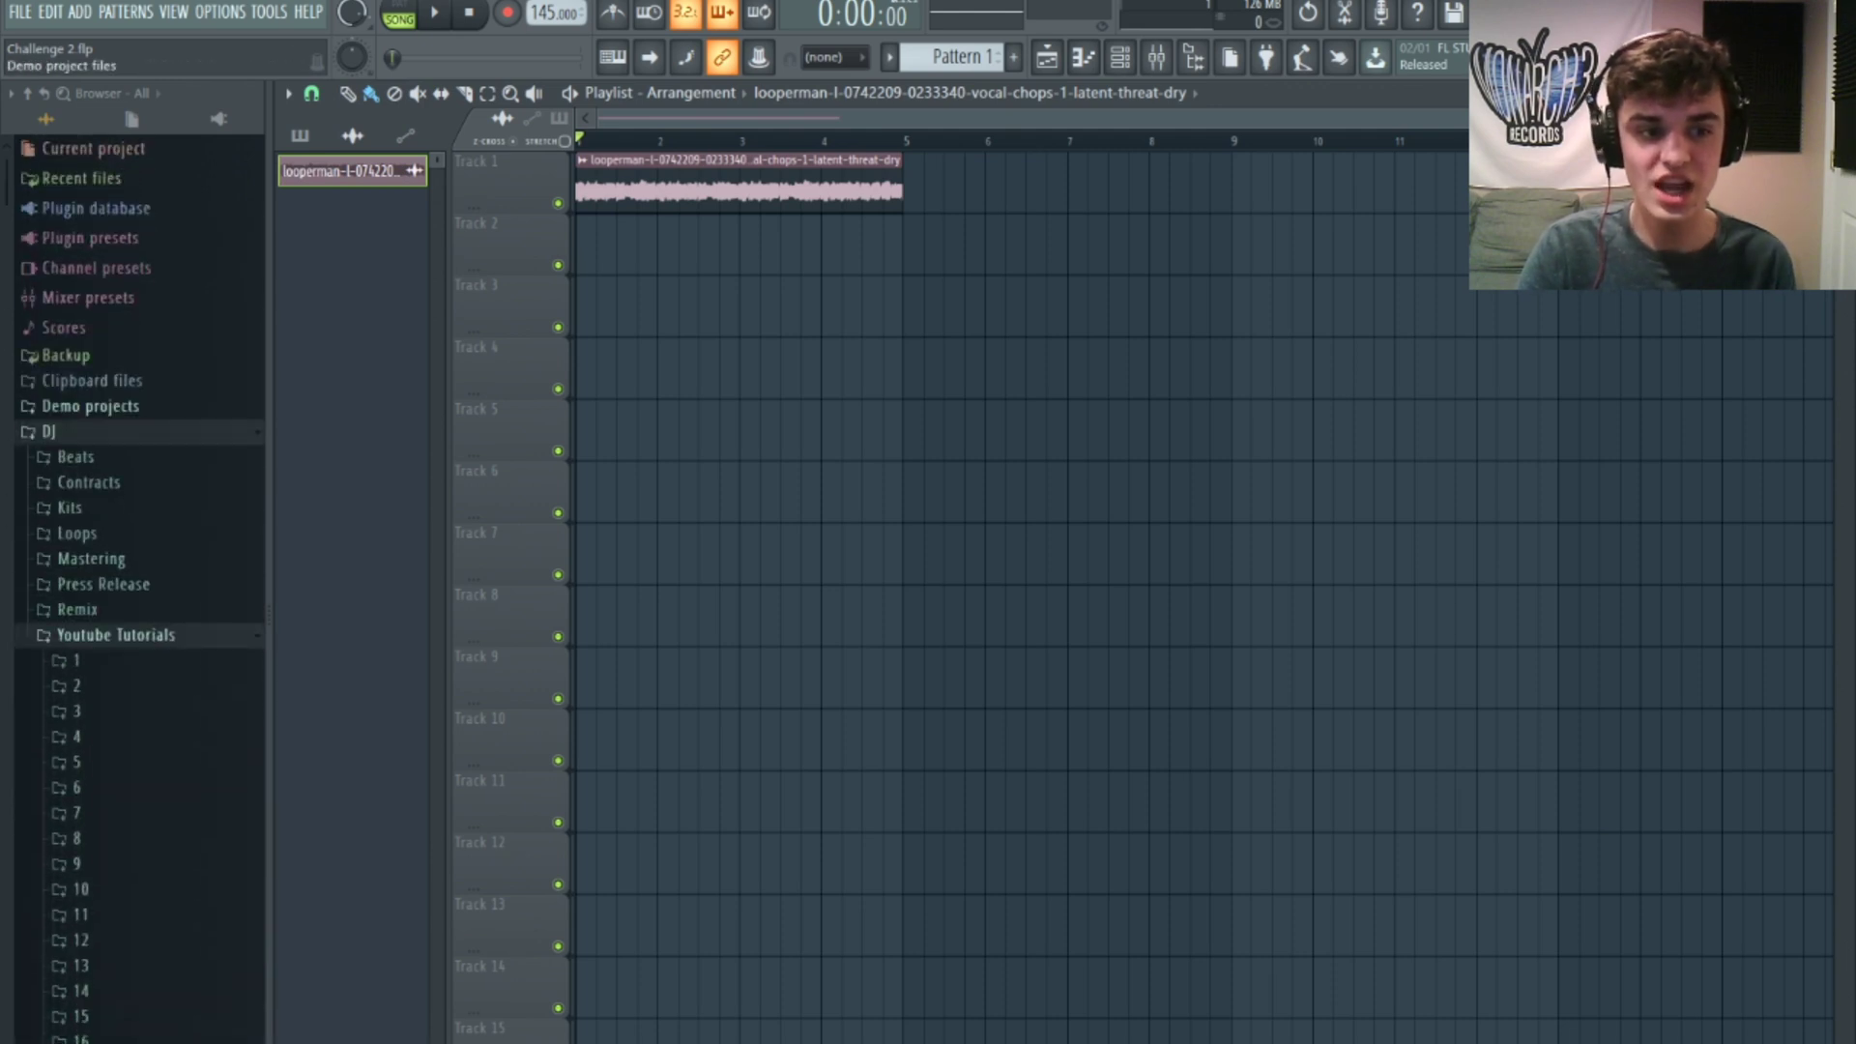
left_click(48, 432)
left_click(348, 95)
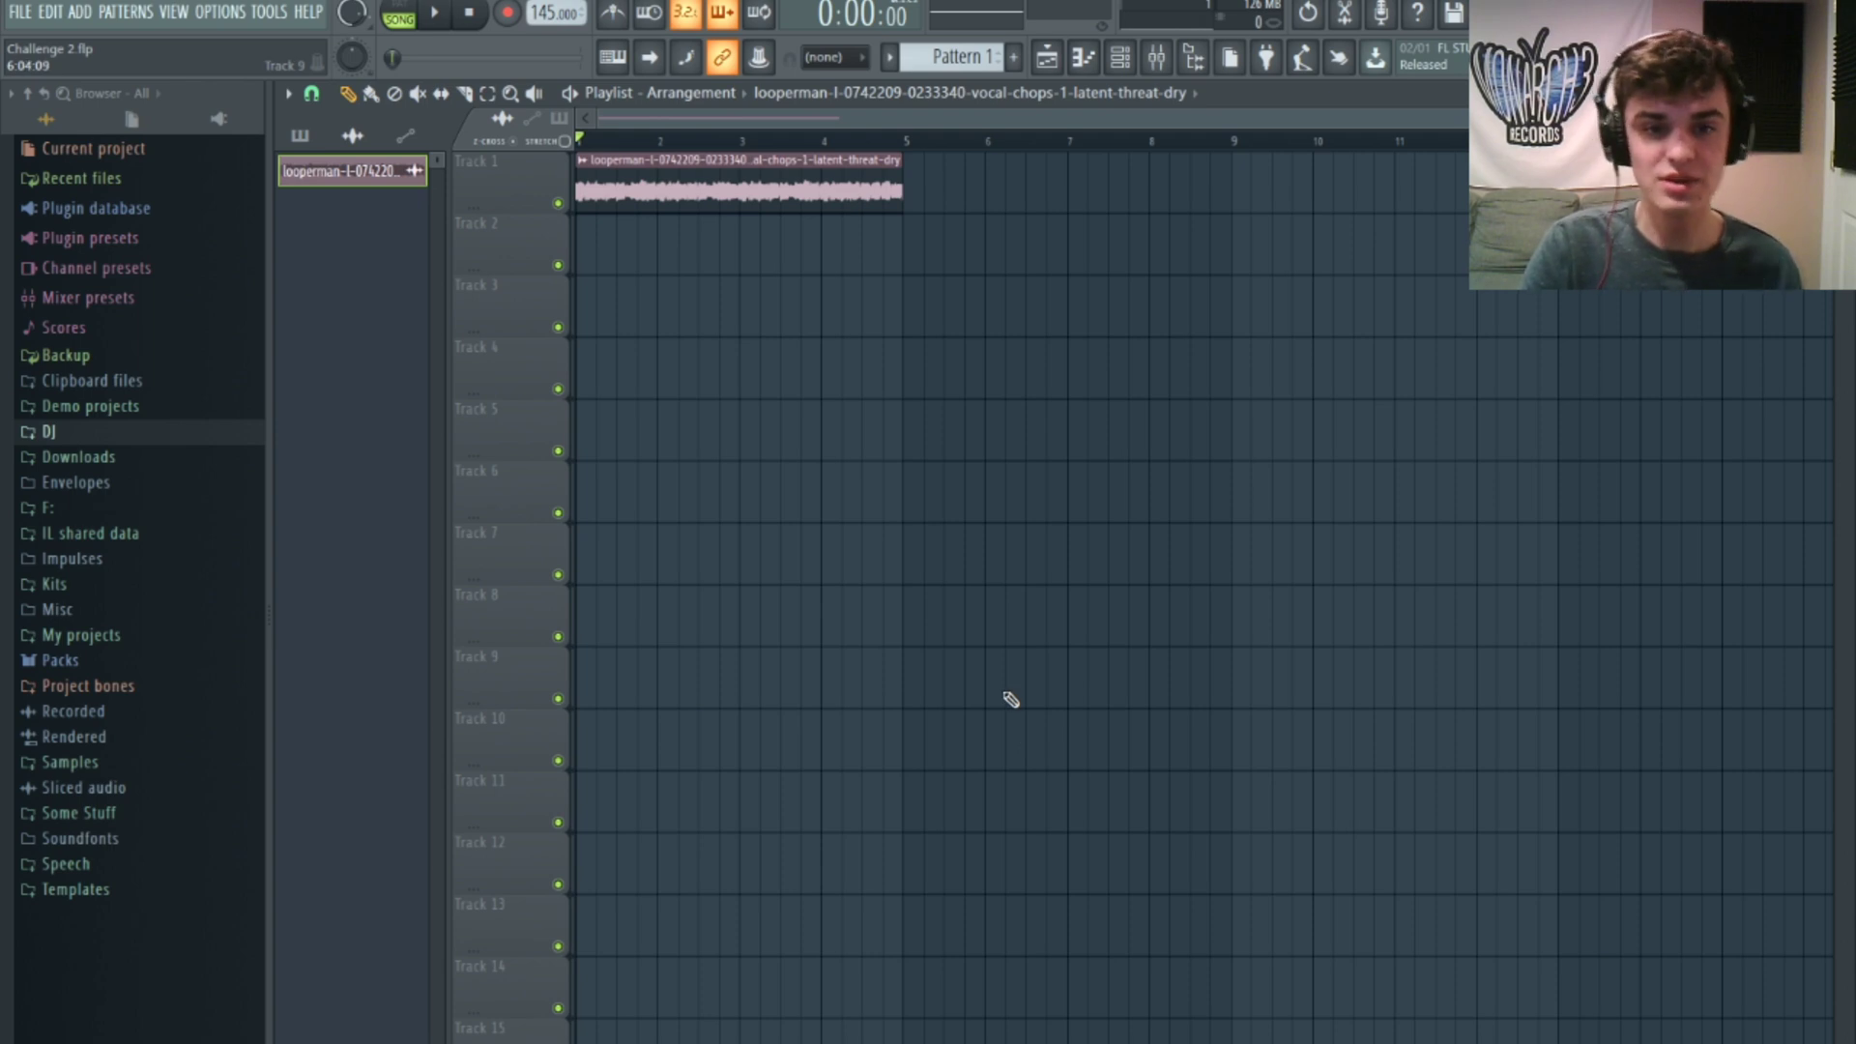
Step: Open the vocal chops clip's channel settings and slightly adjust its time-stretching pitch while the loop plays
left_click(1119, 57)
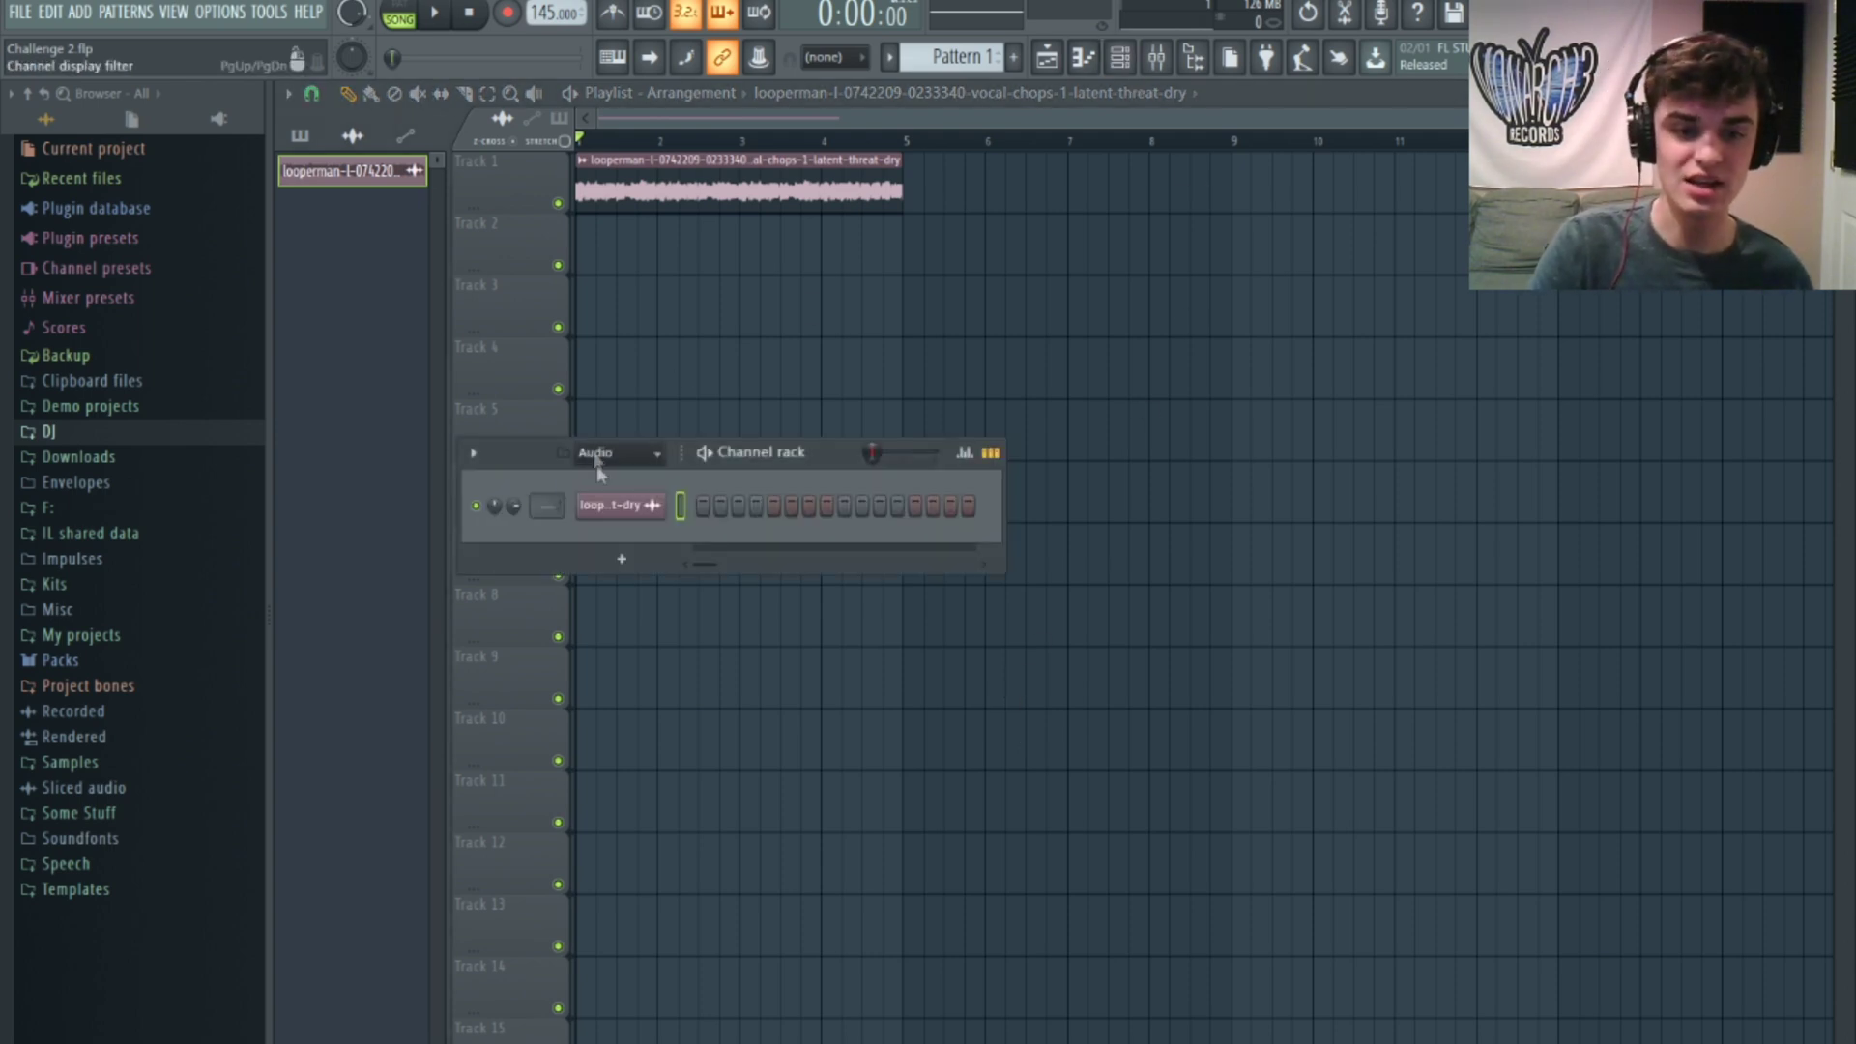
key("Page_Up")
left_click(779, 161)
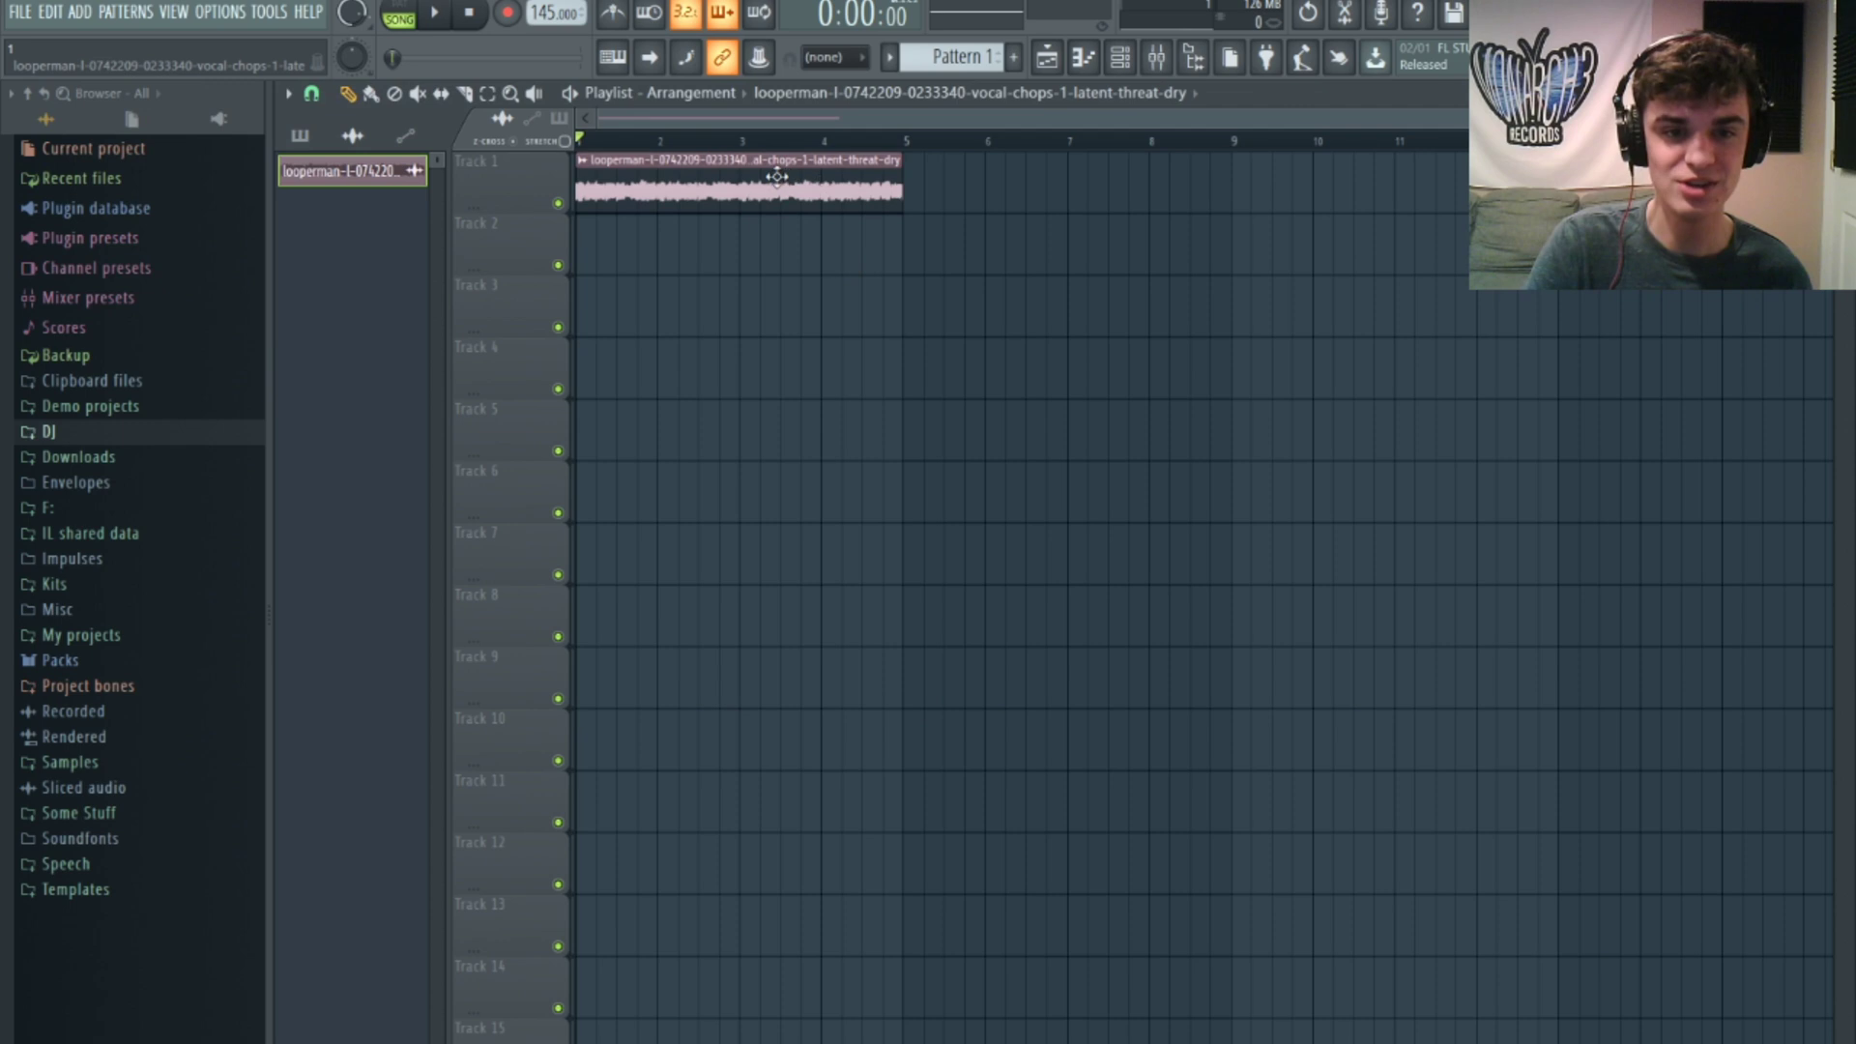
key("space")
left_click_drag(801, 486, 802, 482)
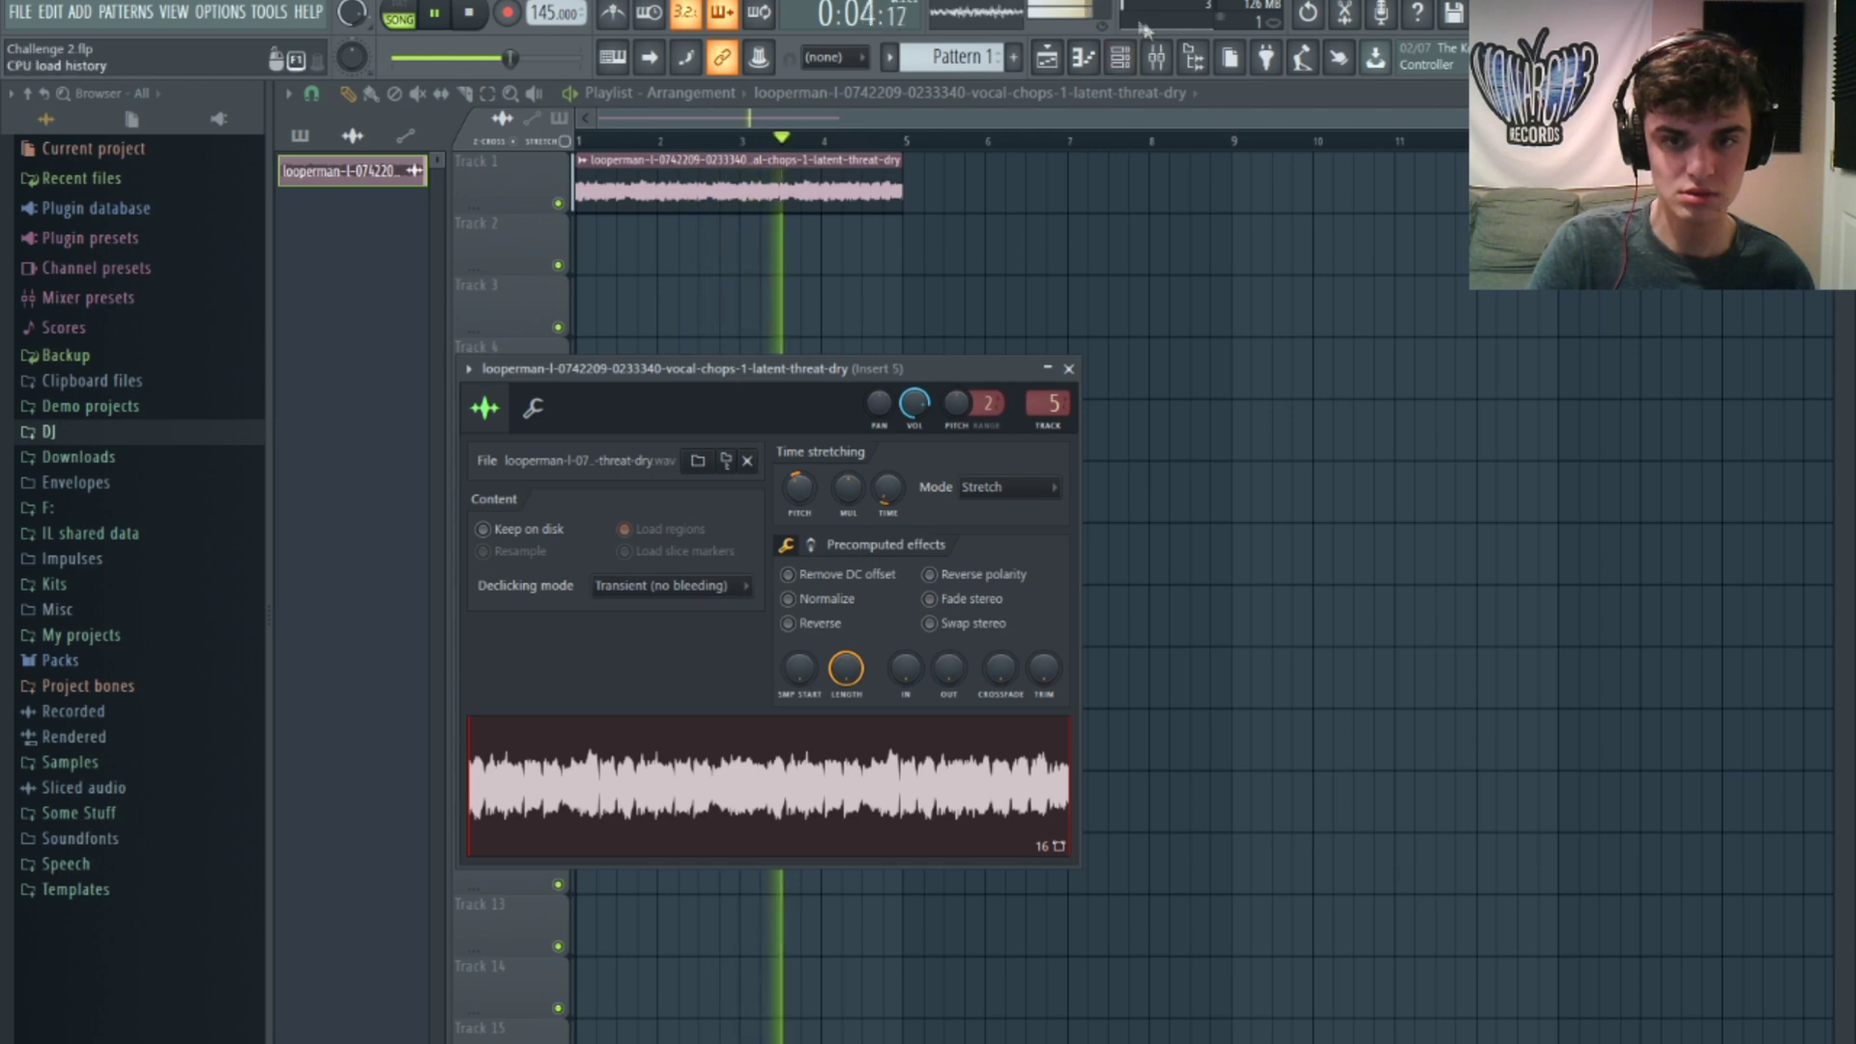
Step: Lower the vocal loop's Insert 5 fader and add Fruity Parametric EQ 2 to that insert
key("F9")
left_click_drag(615, 655, 613, 714)
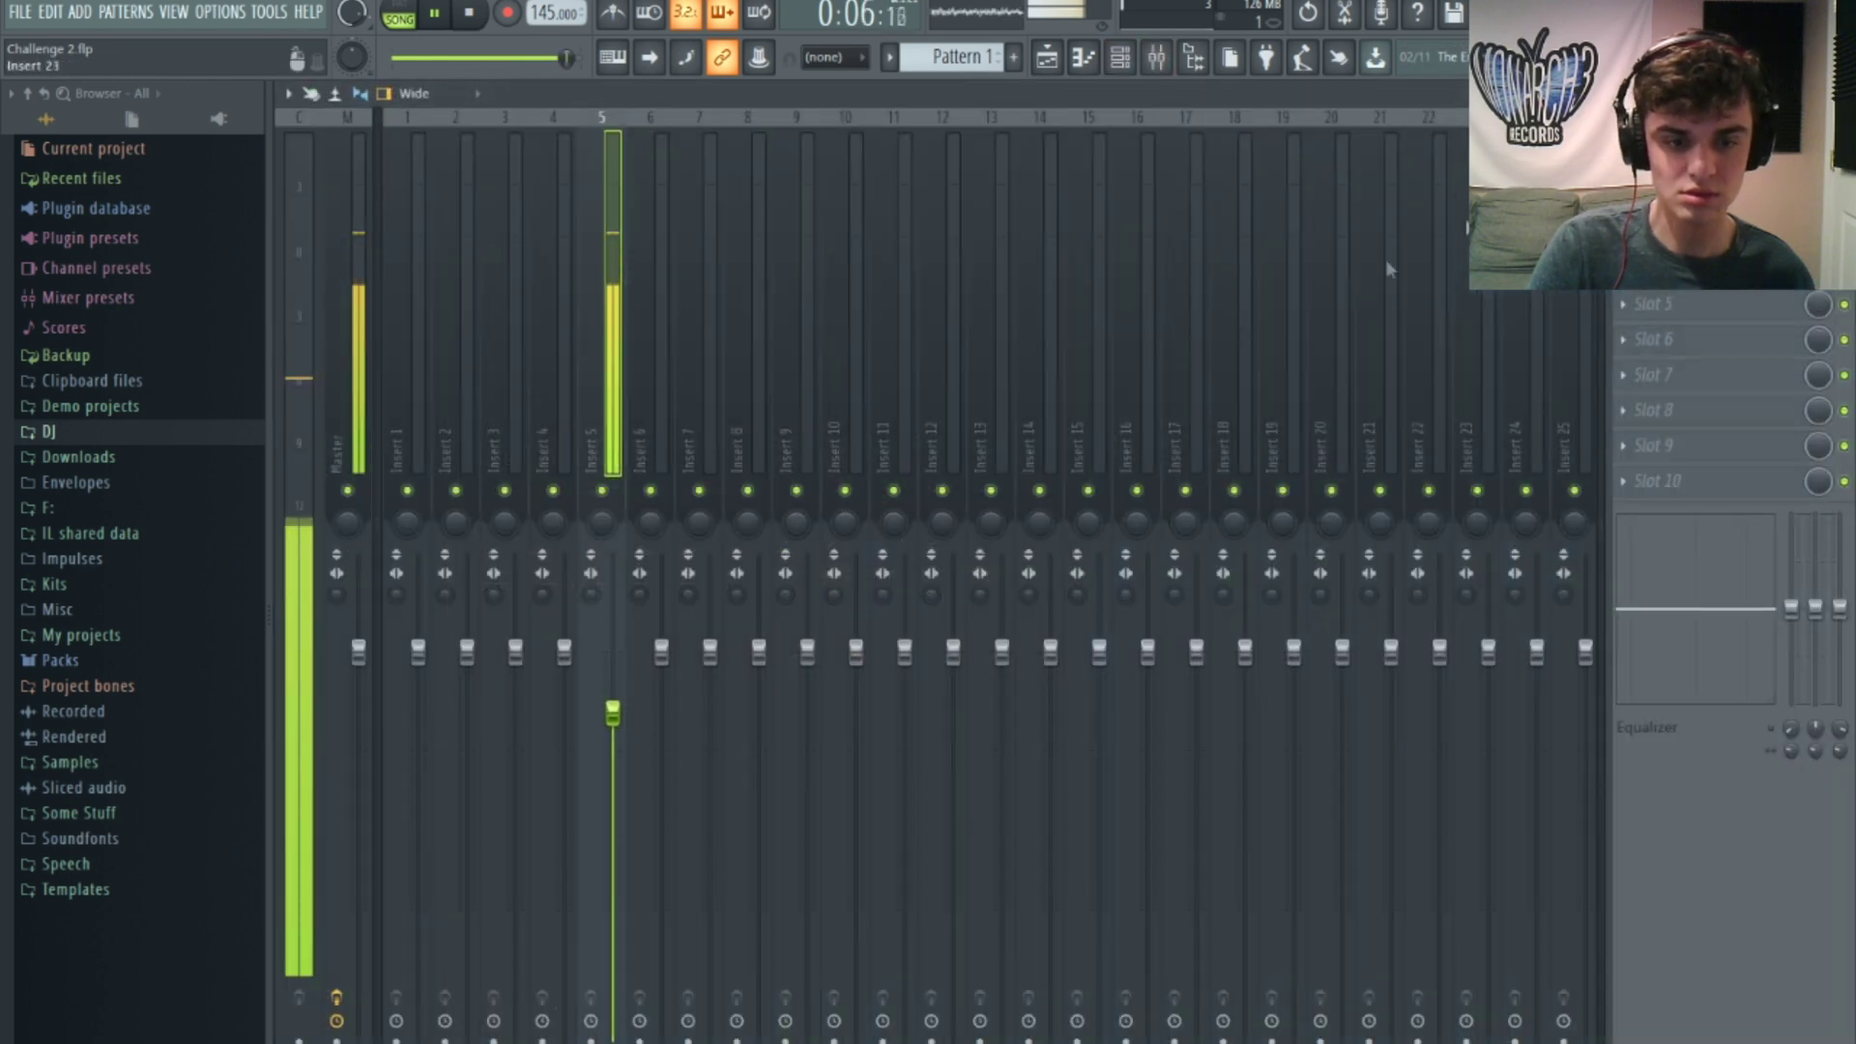
left_click(1643, 163)
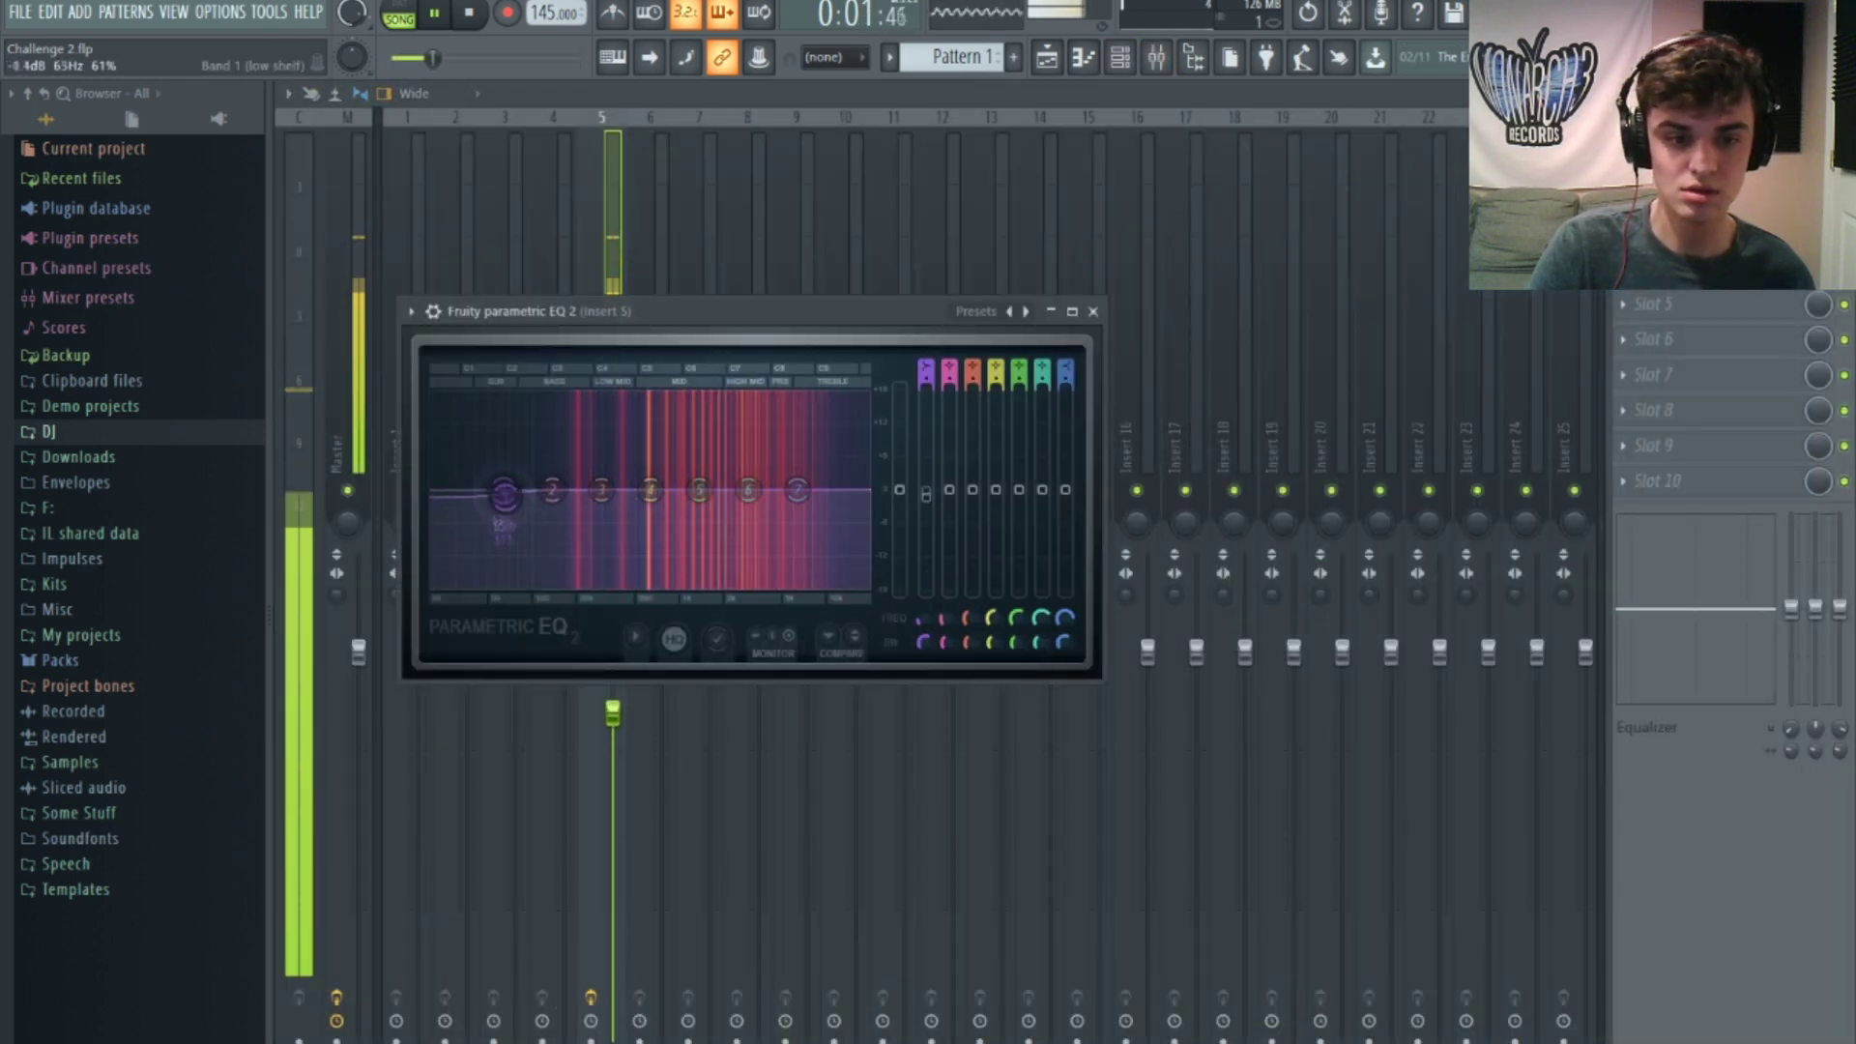
Step: Roll off the vocal loop's lows with EQ band 1, lower the band 7 high shelf about 9 dB, and dip band 2
left_click_drag(505, 491, 564, 588)
left_click_drag(799, 498, 830, 542)
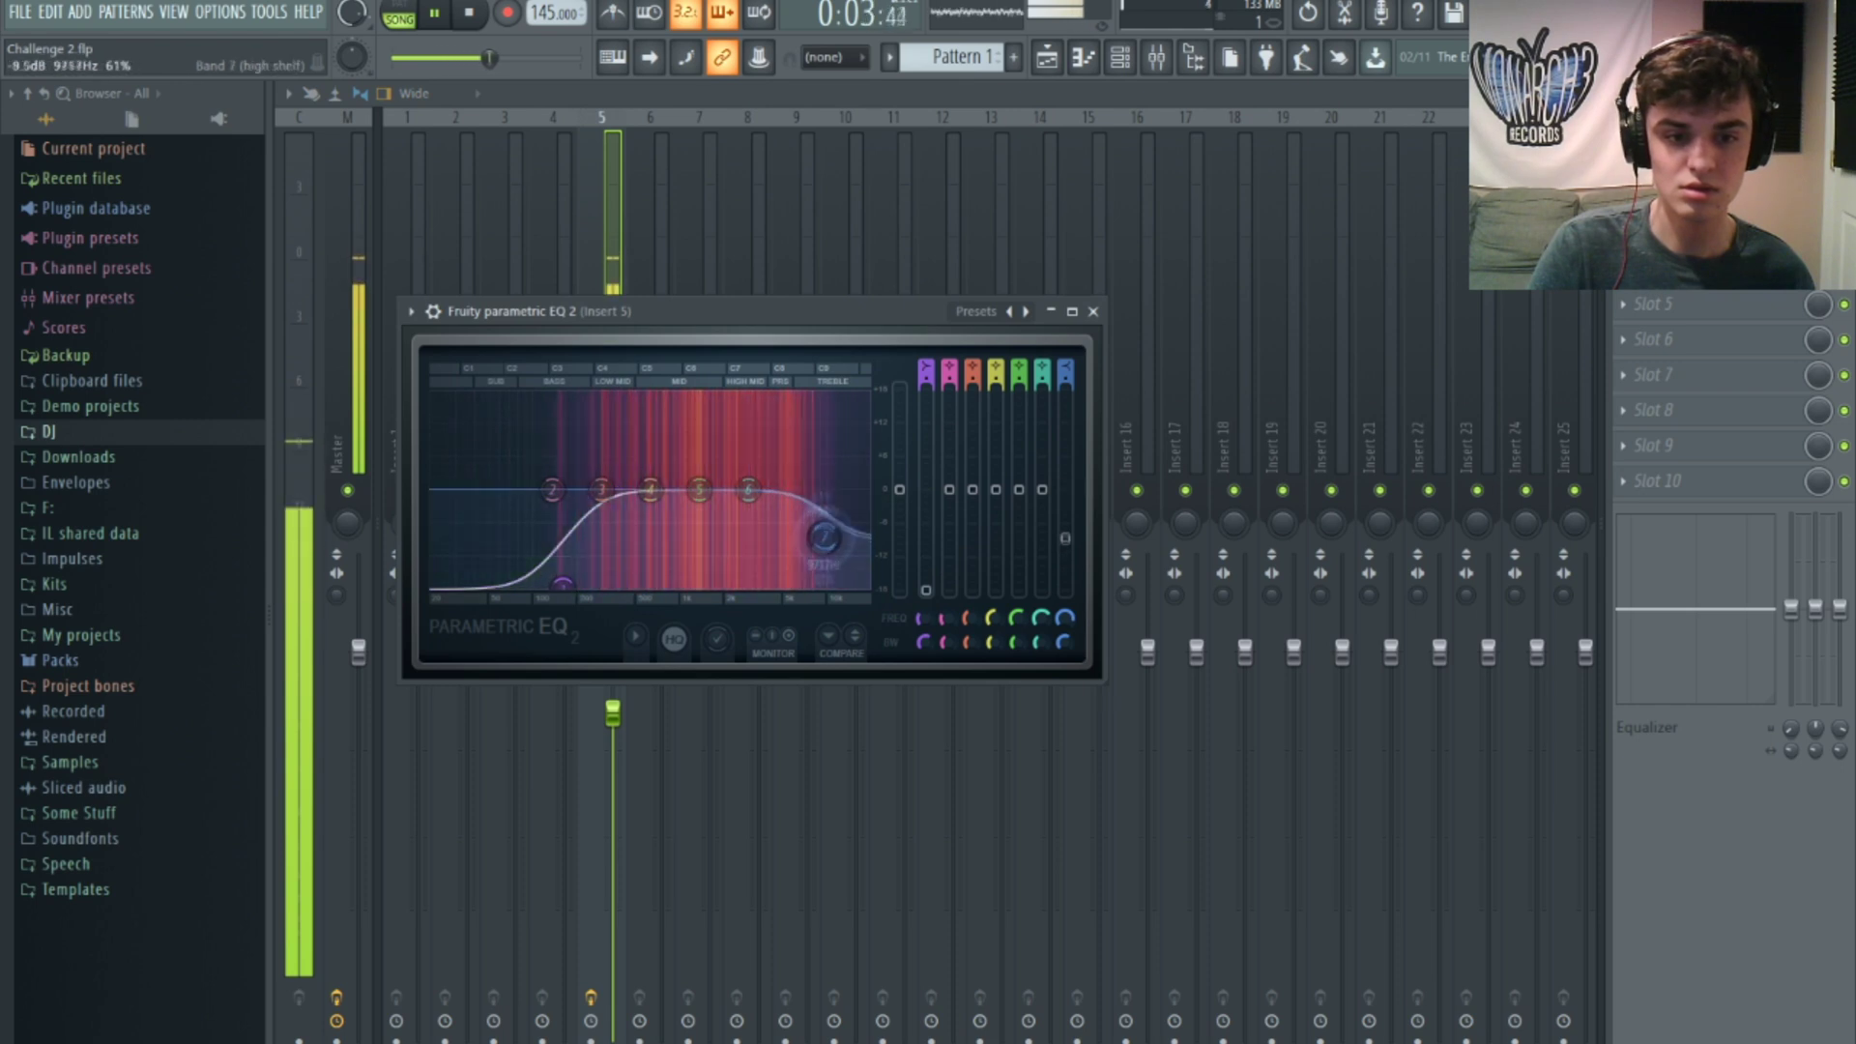
left_click_drag(554, 495, 553, 522)
Step: Add Gross Beat with the Momentary preset to Insert 5 and audition the loop with the 1/2 Speed time effect
left_click(1672, 162)
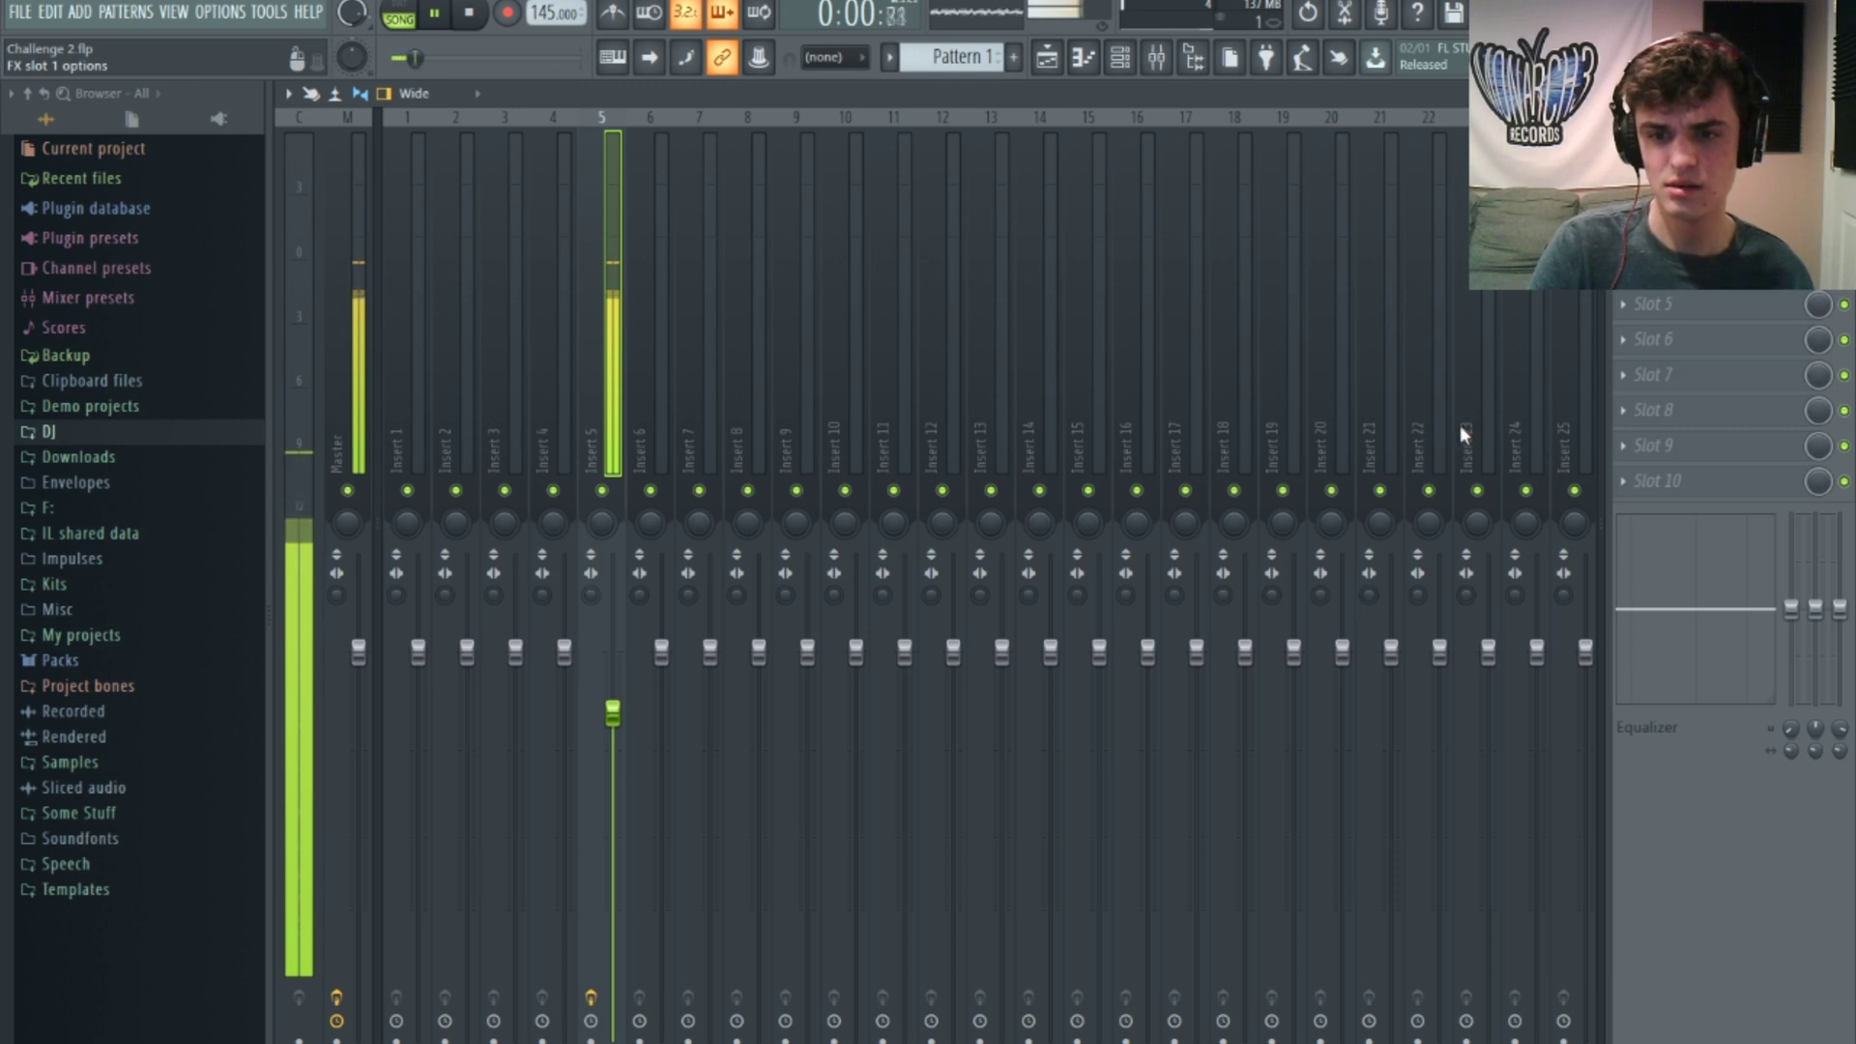
key("space")
left_click(1273, 340)
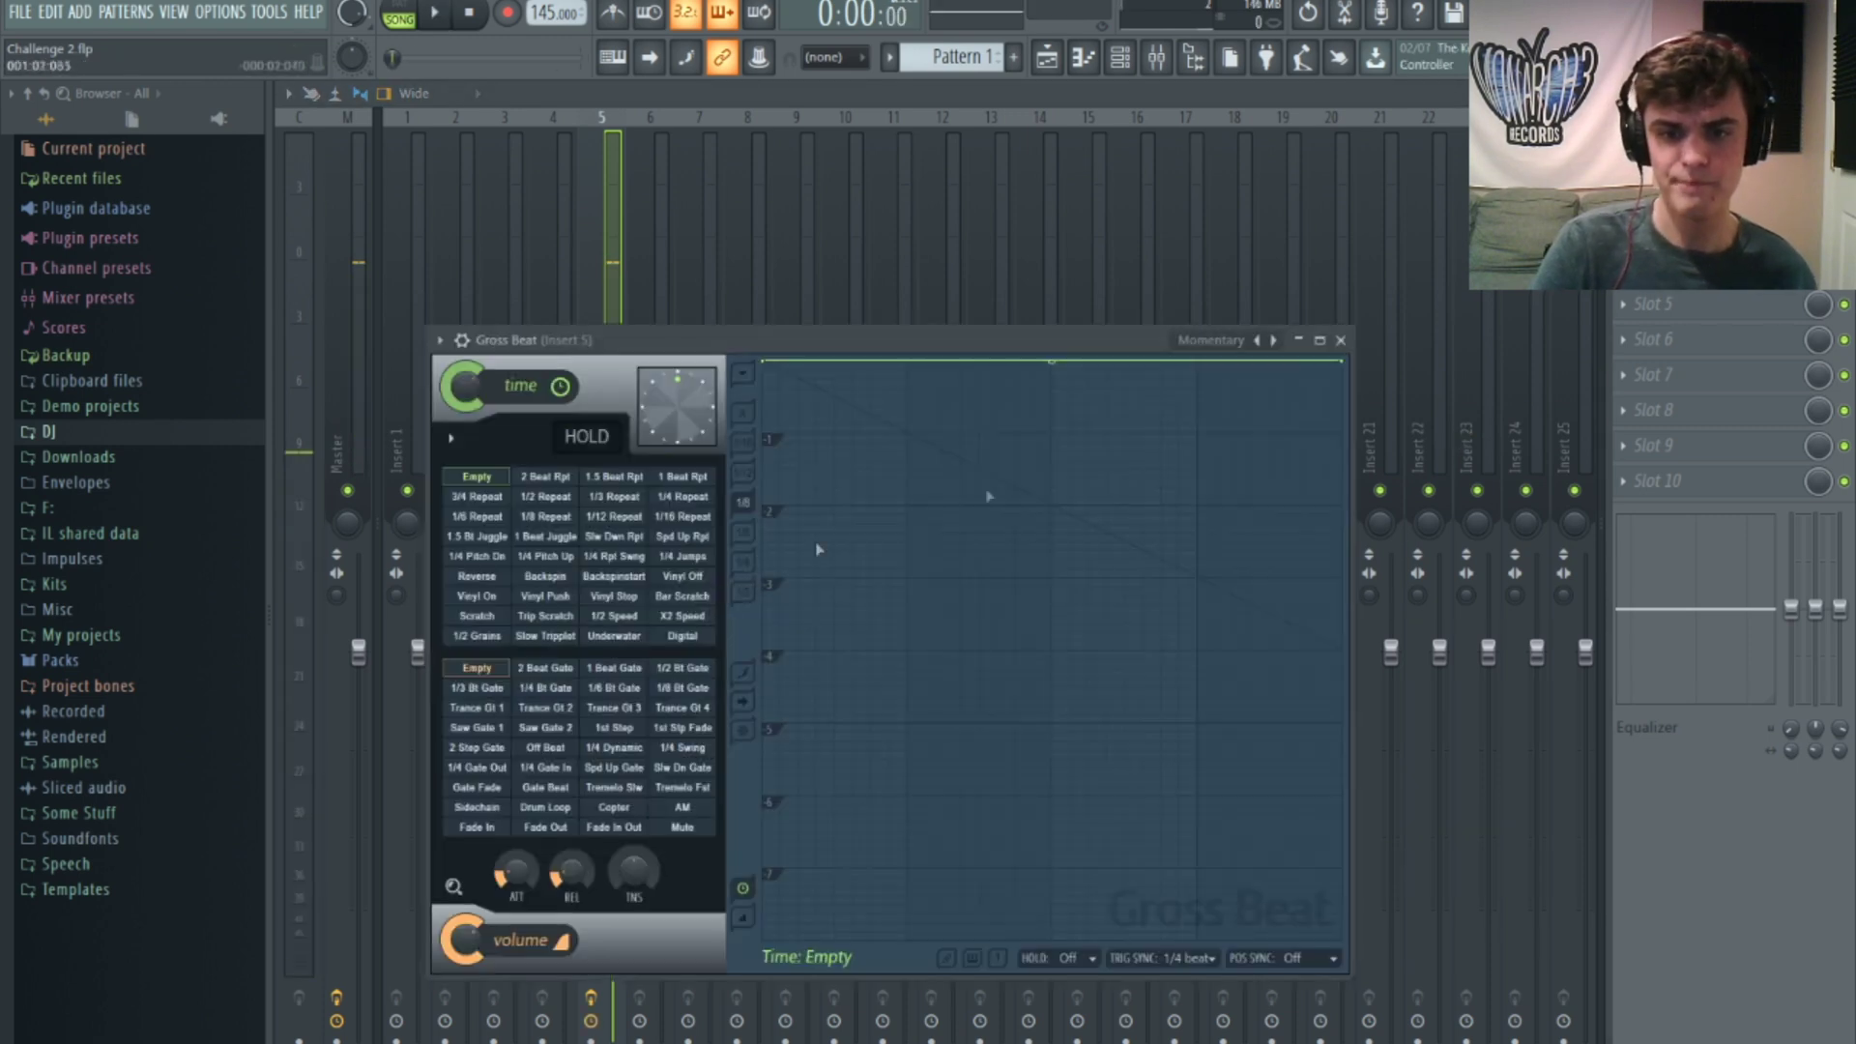
left_click(614, 616)
key("space")
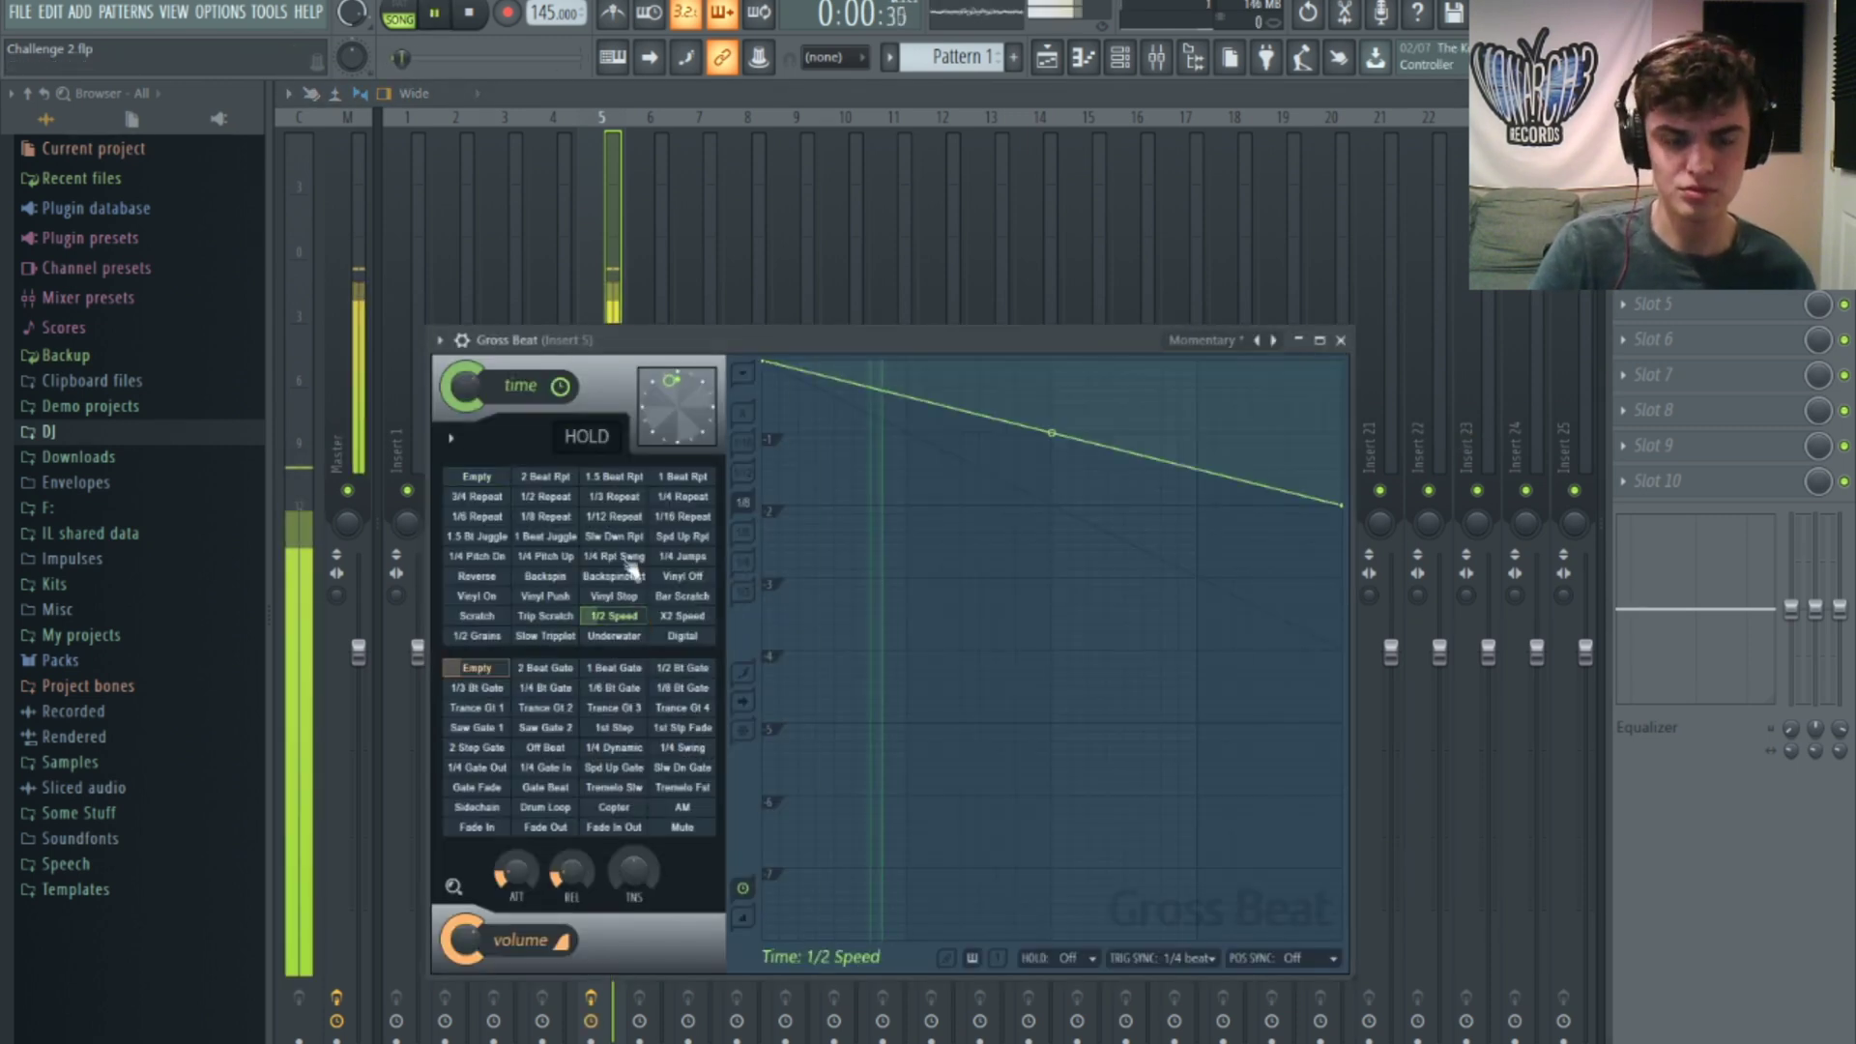
left_click(582, 229)
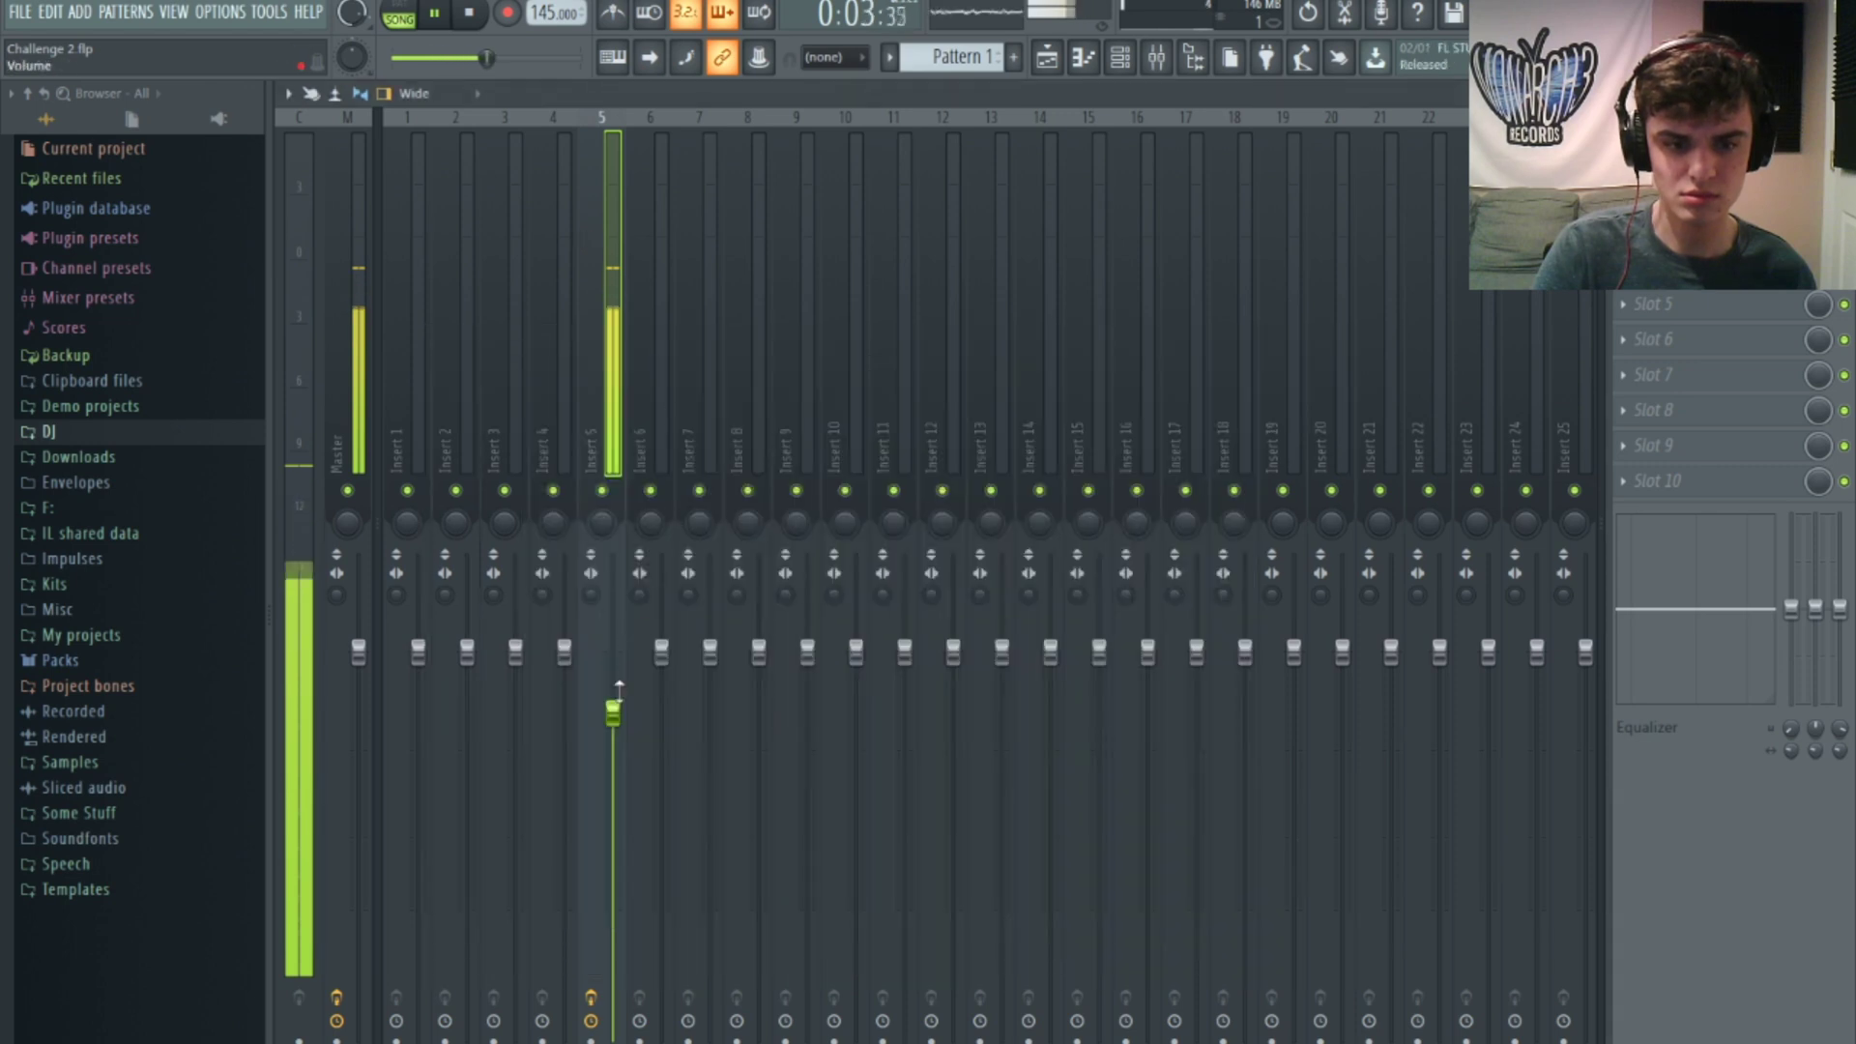
Step: Set Gross Beat's time effect to Slow Tripplet and replay the loop with the second effect slot on Insert 5 toggled
left_click(1663, 197)
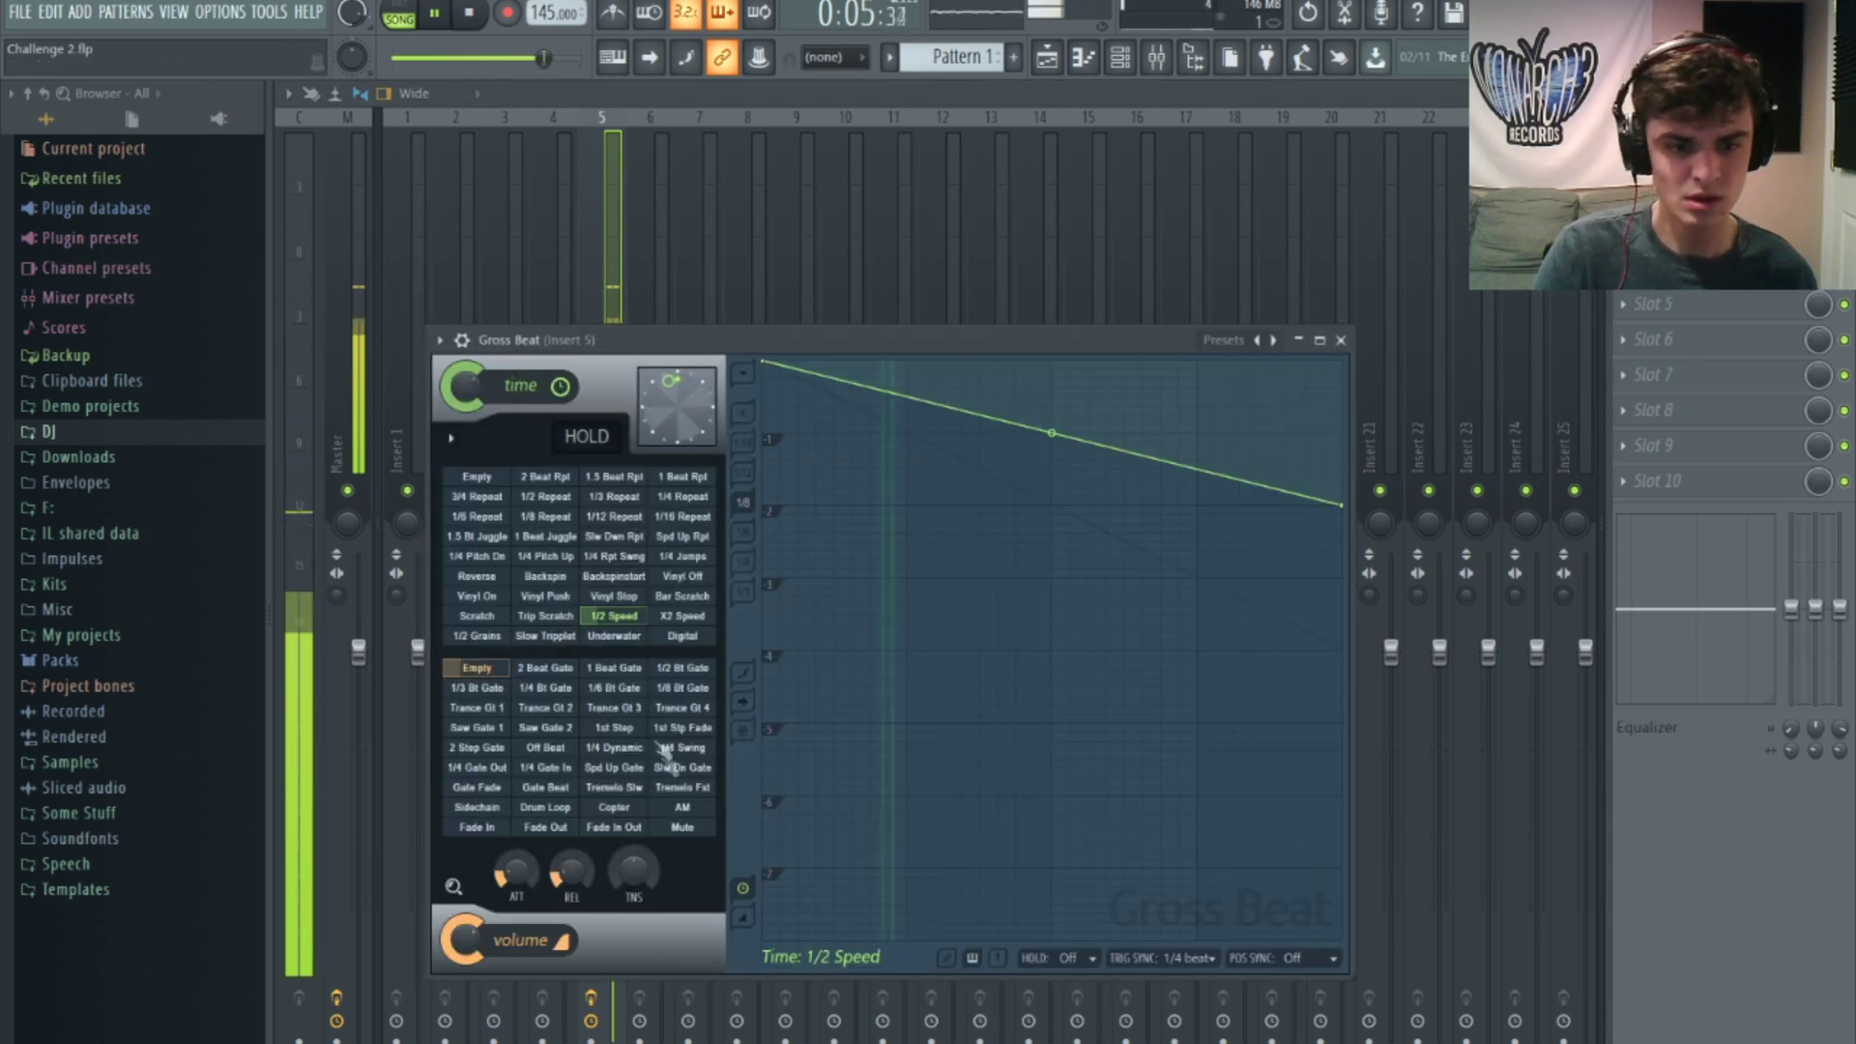
left_click(558, 638)
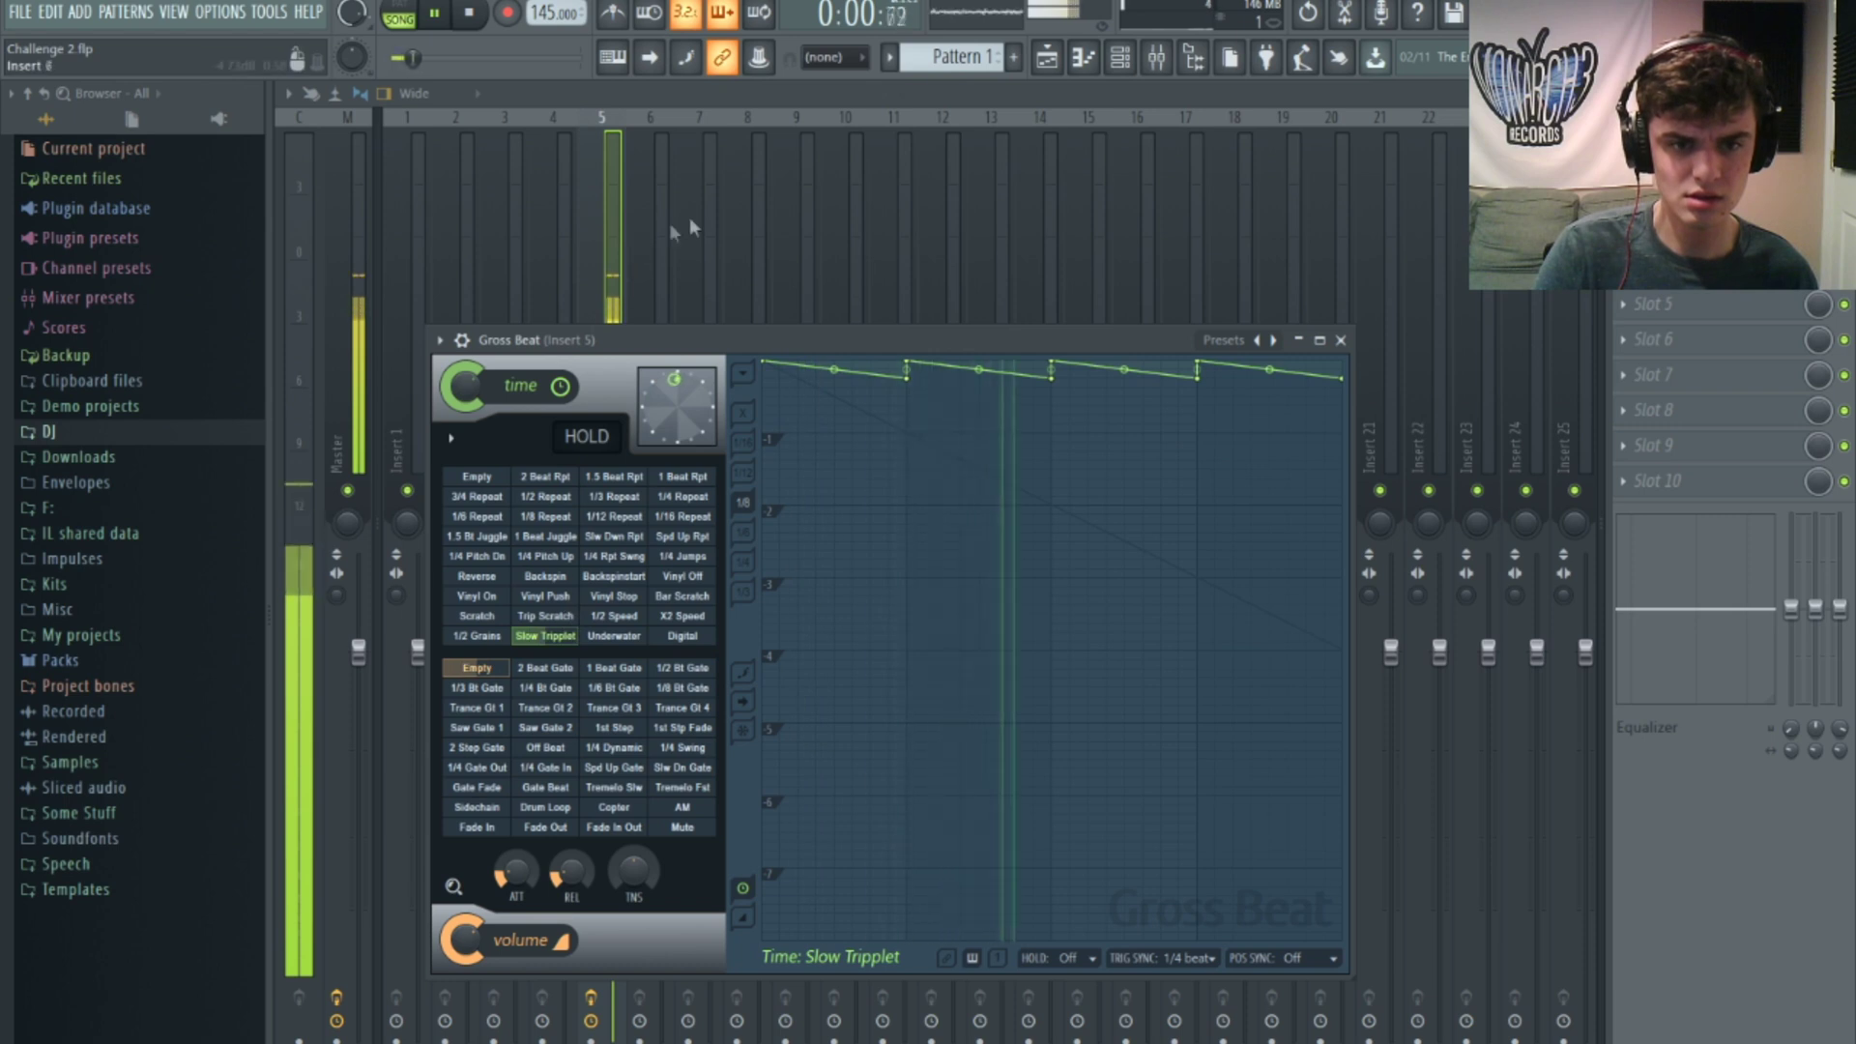
key("space")
key("space")
left_click(1845, 197)
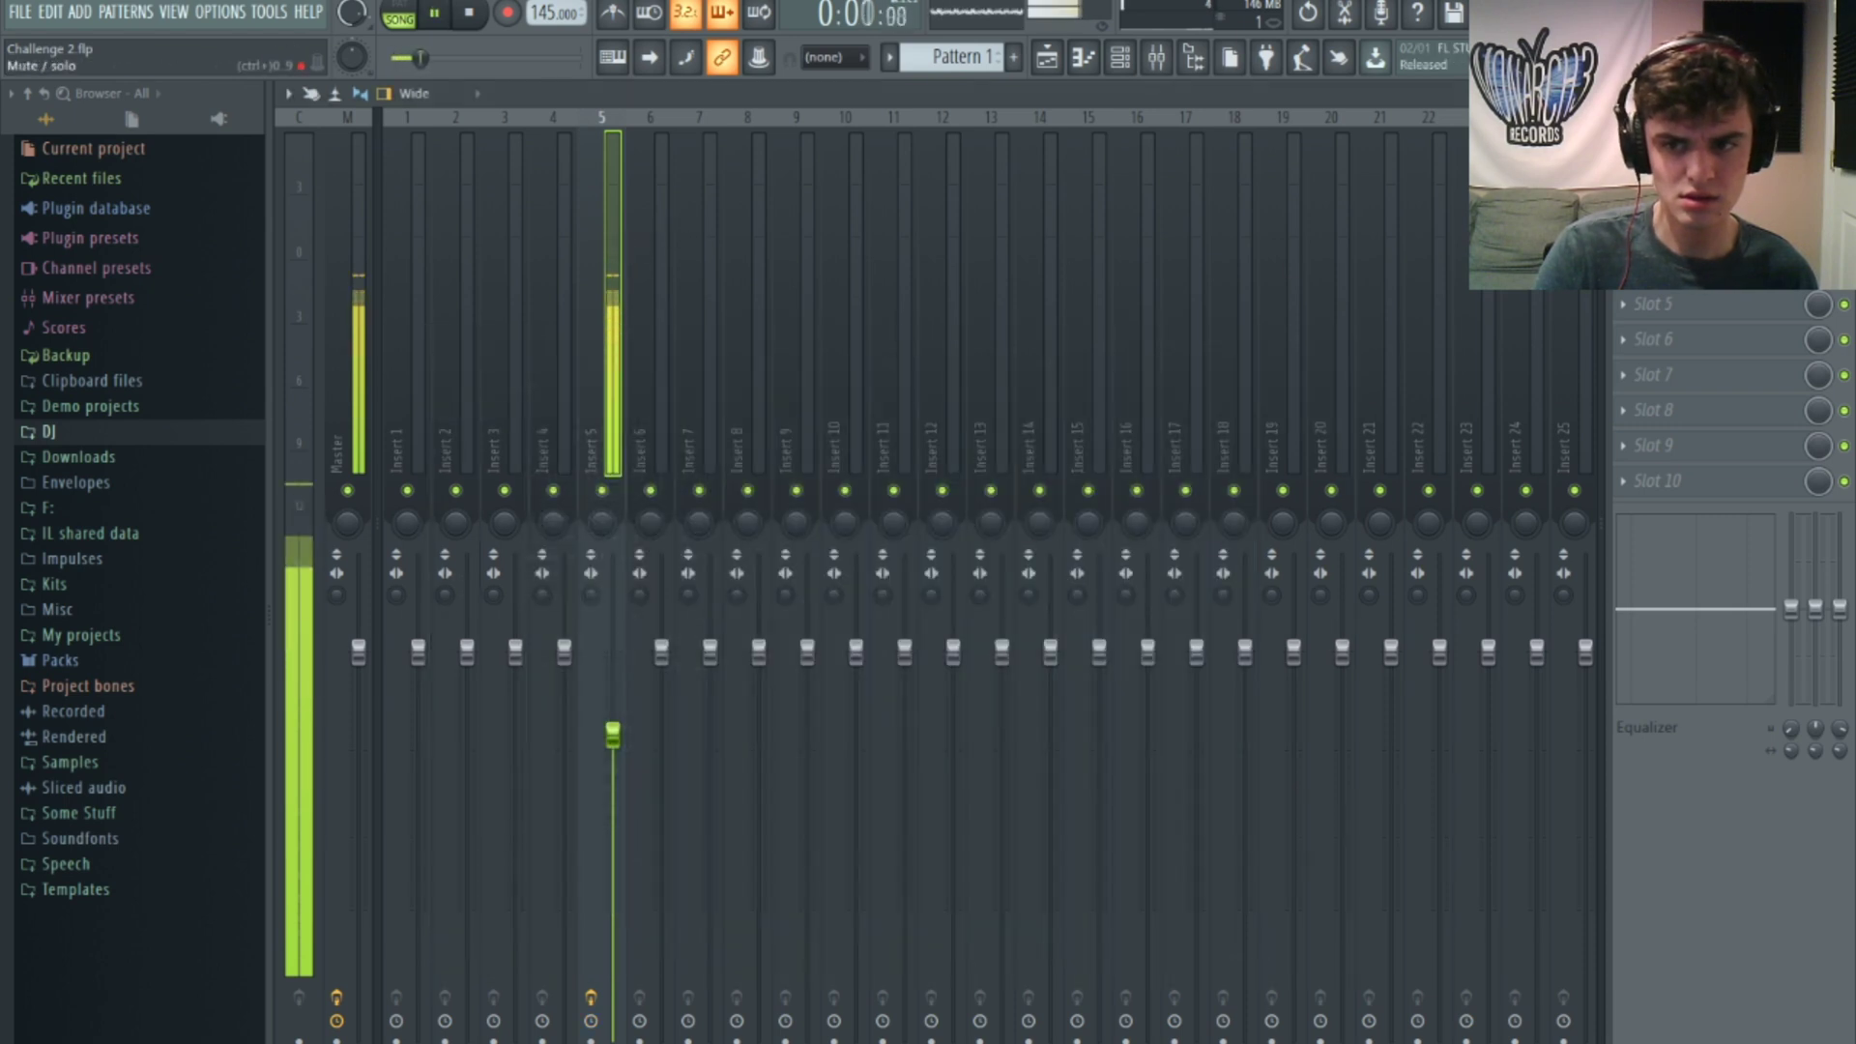
Step: Refine Insert 5's Parametric EQ 2 by pulling band 7 fully down and slightly lowering bands 6, 5 and 2
left_click(1682, 199)
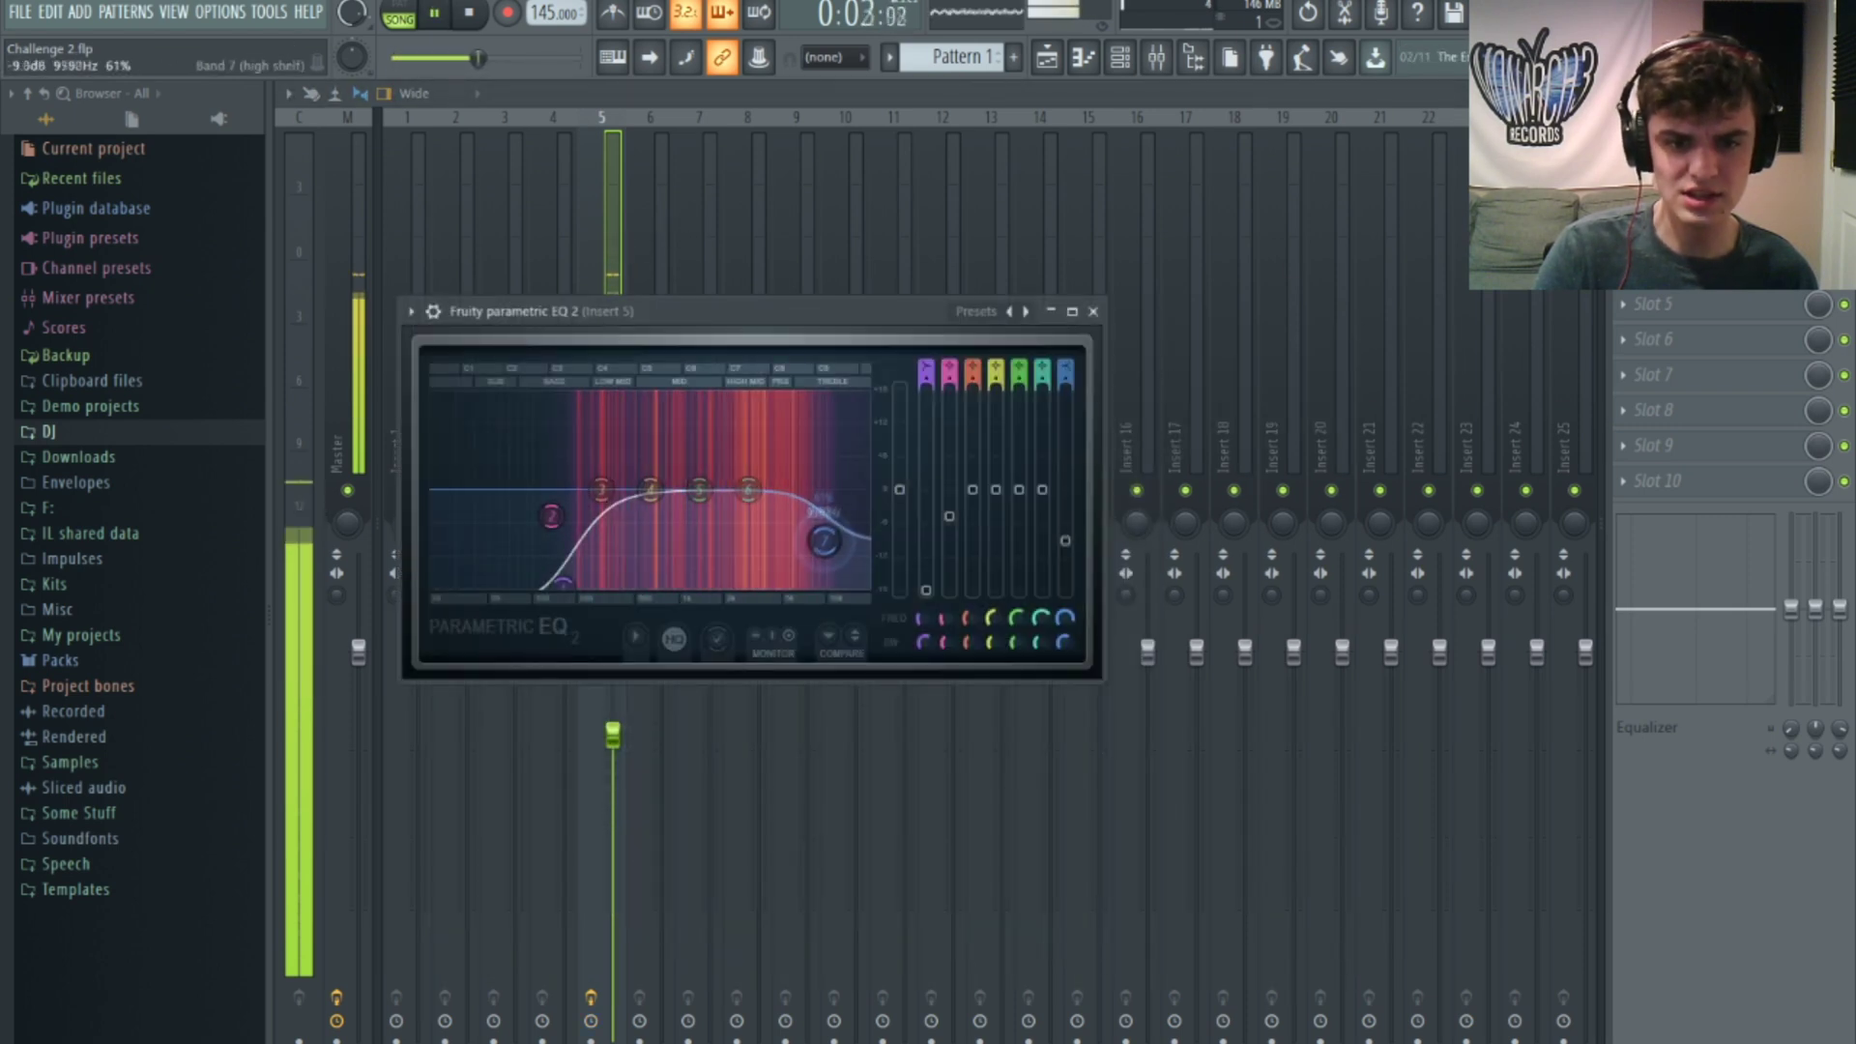
left_click_drag(748, 491, 743, 503)
left_click_drag(823, 543, 820, 553)
left_click_drag(804, 584, 803, 584)
left_click_drag(743, 503, 750, 494)
left_click_drag(698, 491, 699, 501)
left_click_drag(551, 516, 548, 521)
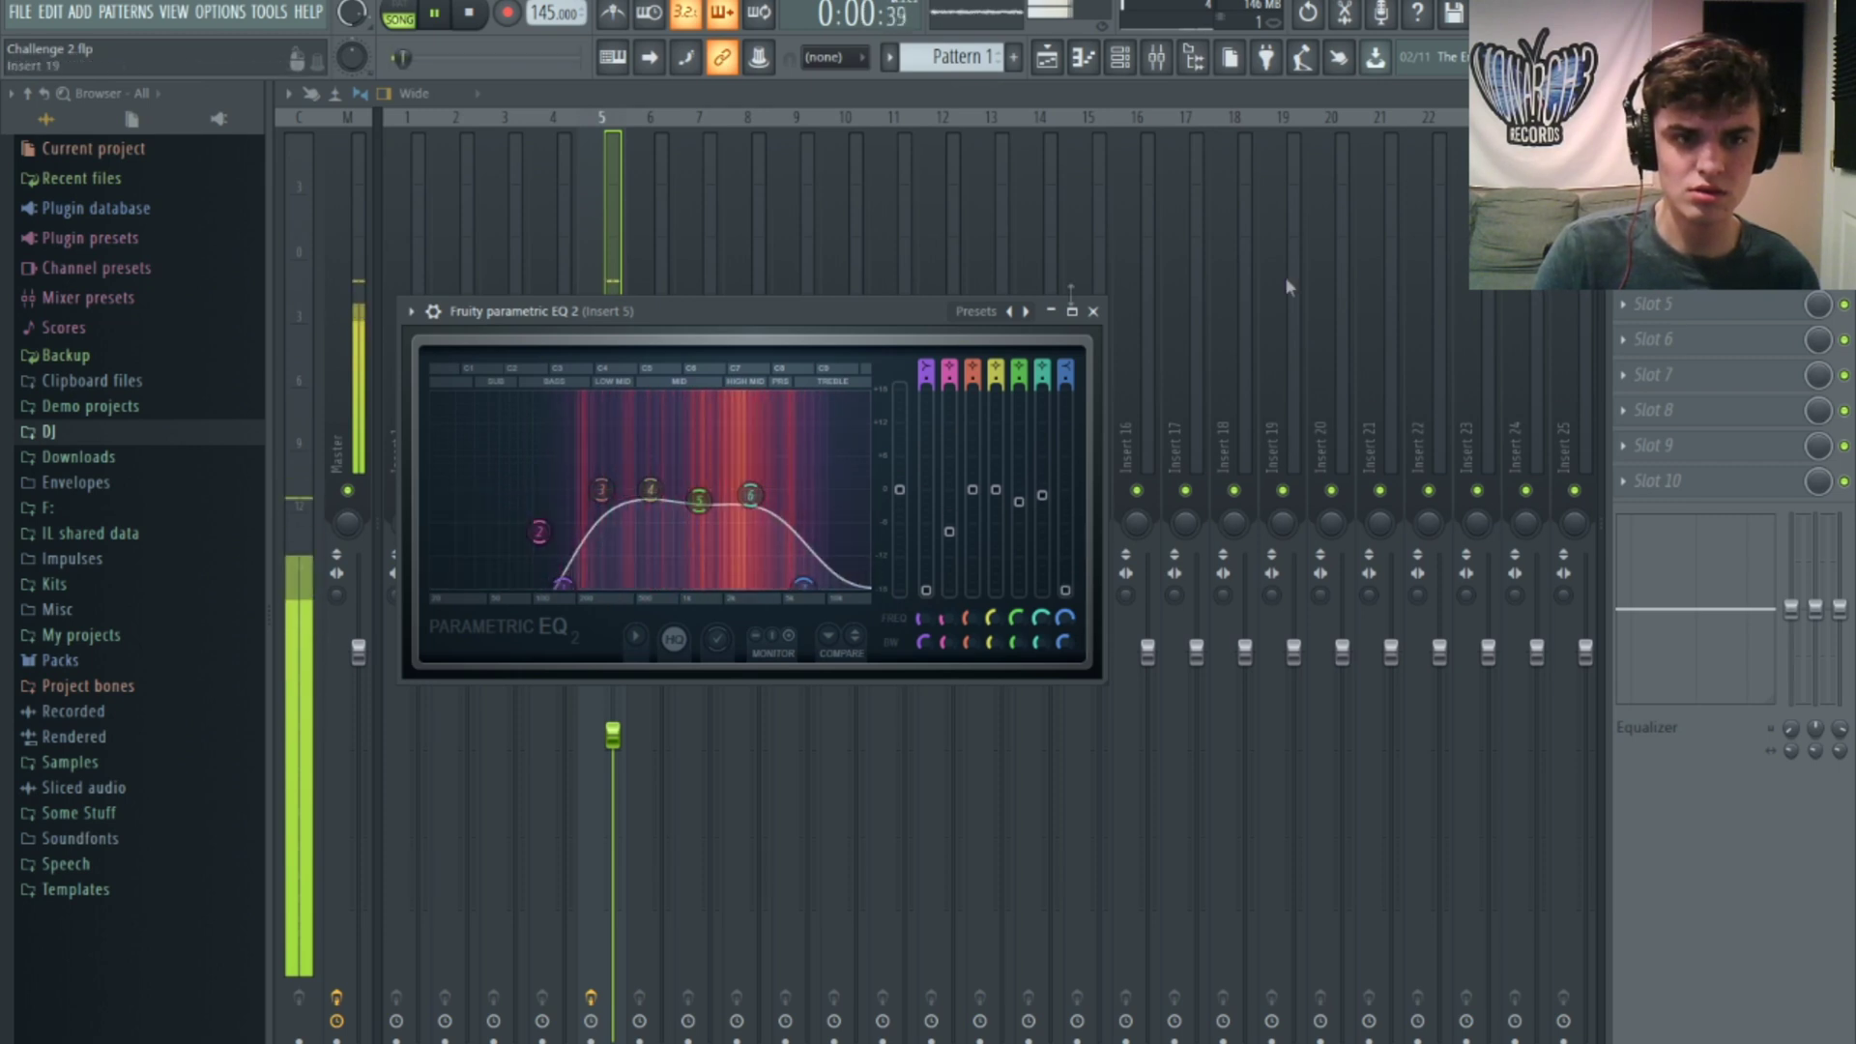
Step: Add Fruity Reeverb 2 to Insert 5 and return to the playlist with playback stopped
left_click(1670, 234)
left_click(1261, 720)
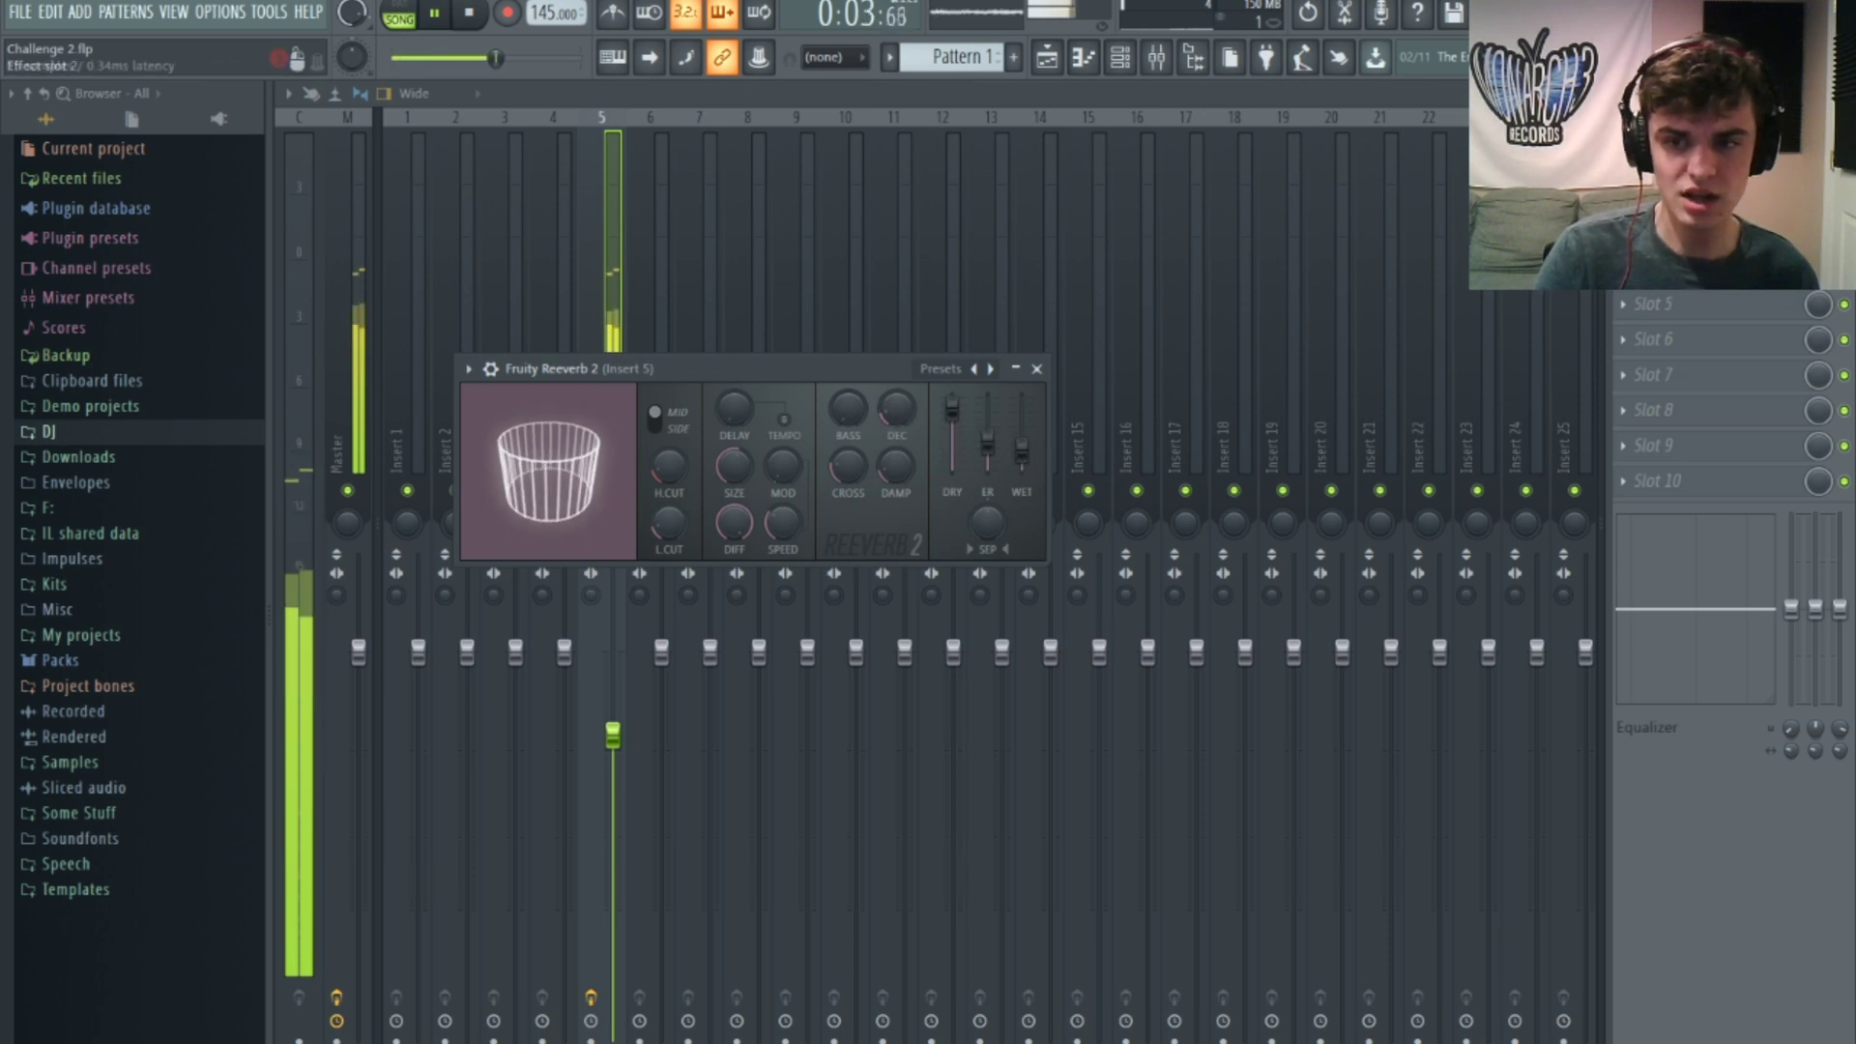
left_click(1707, 162)
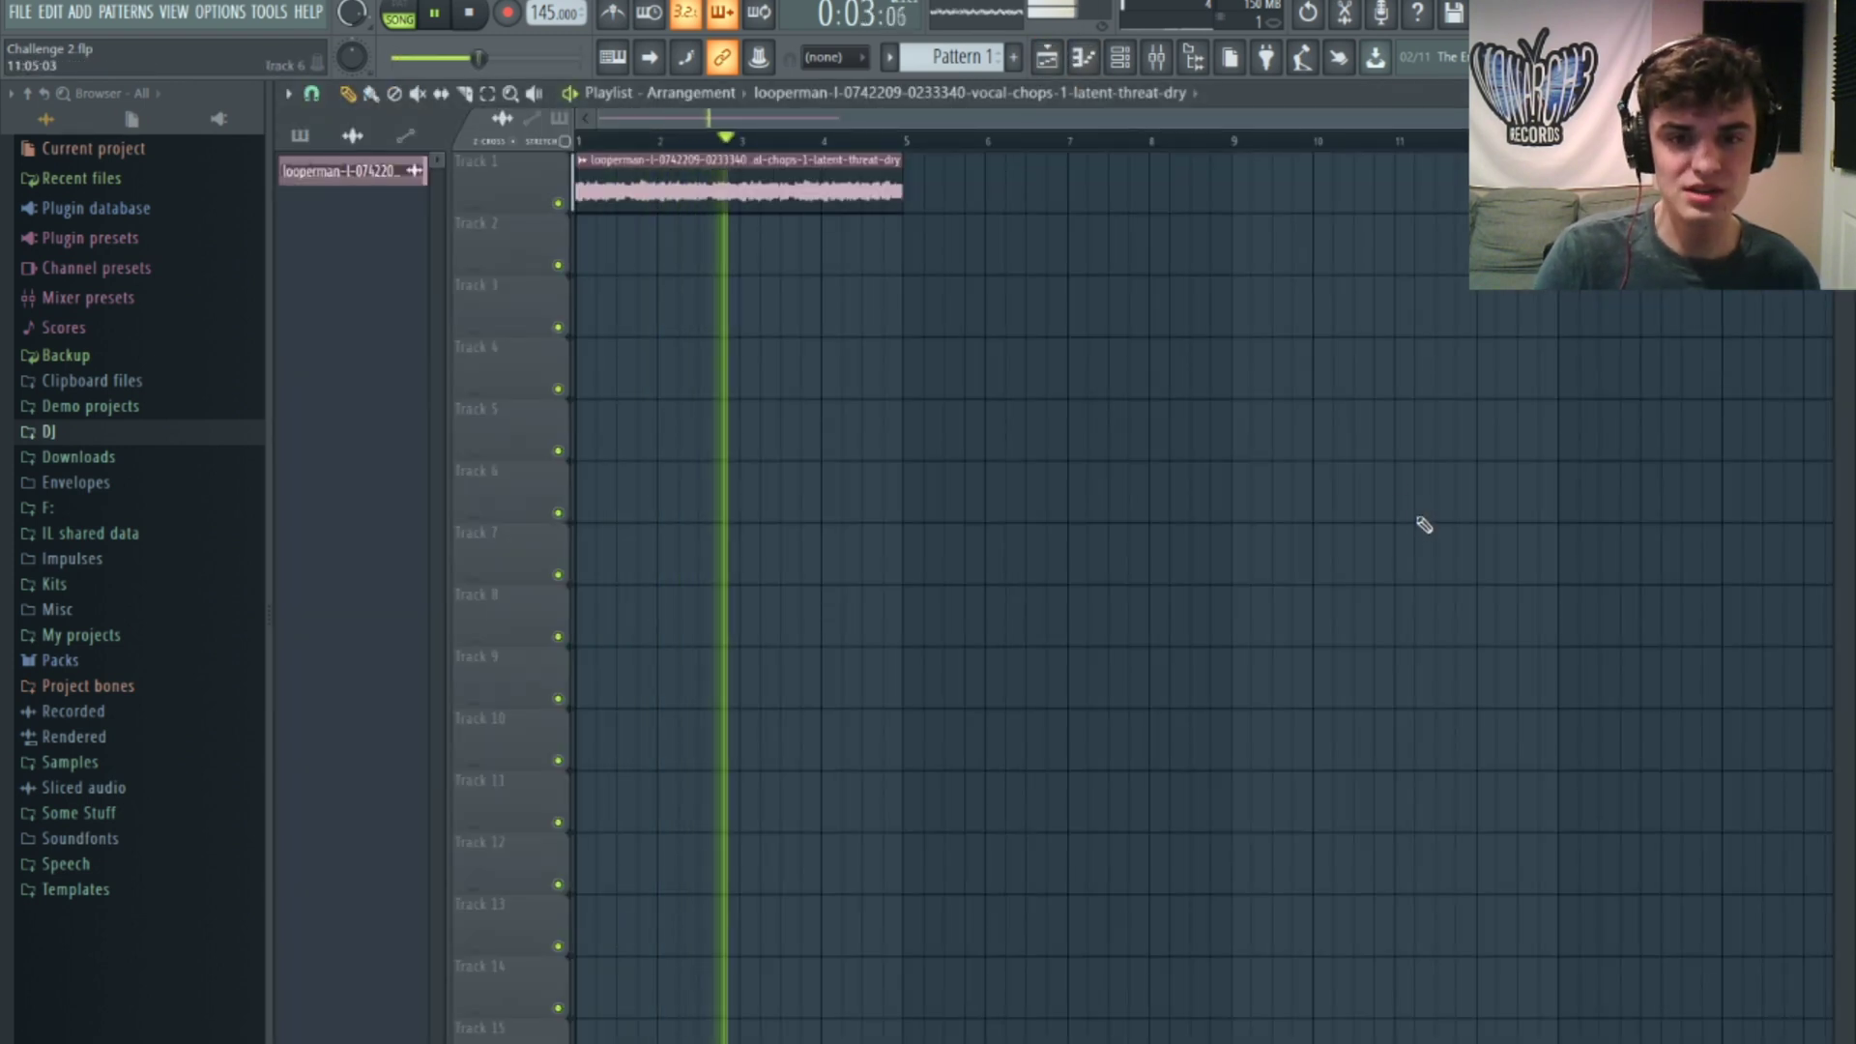
key("space")
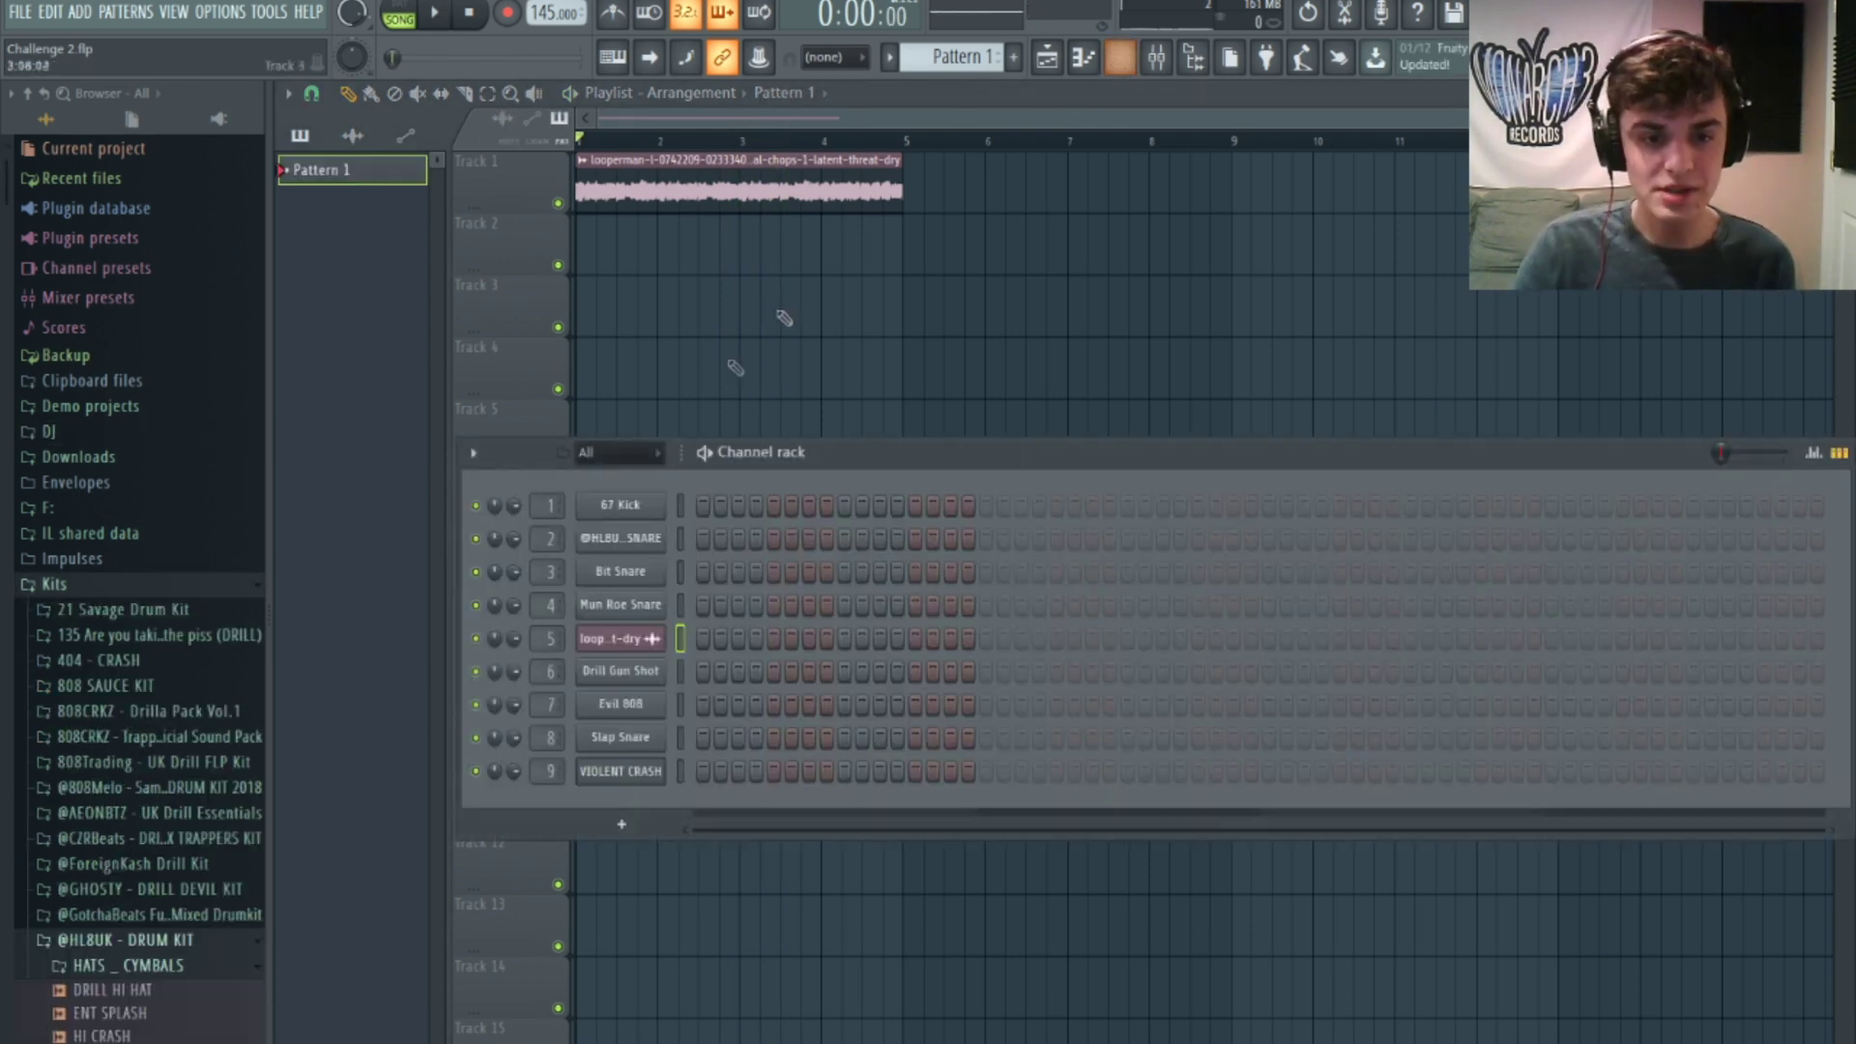
Step: Place Pattern 1 at the start of Track 2 and add step 9 hits to the HL8U snare and Man Roe Snare
left_click(615, 239)
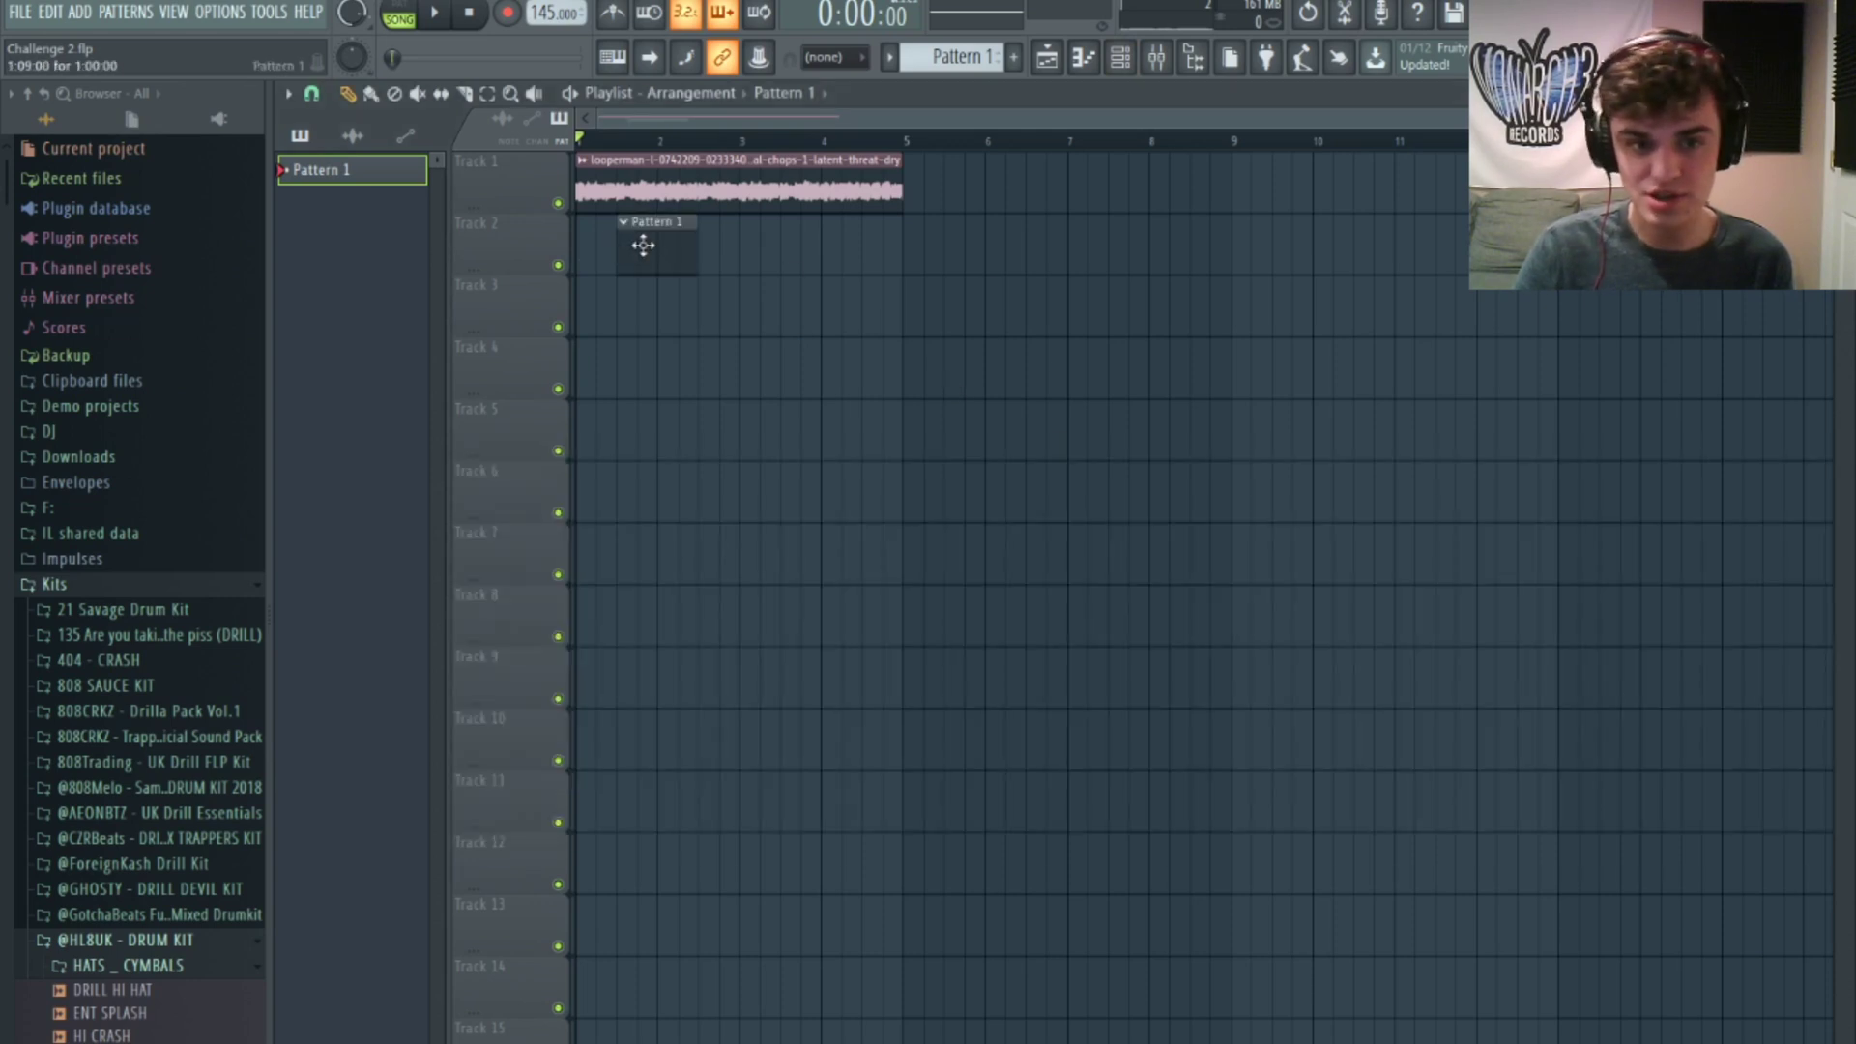
left_click(1123, 62)
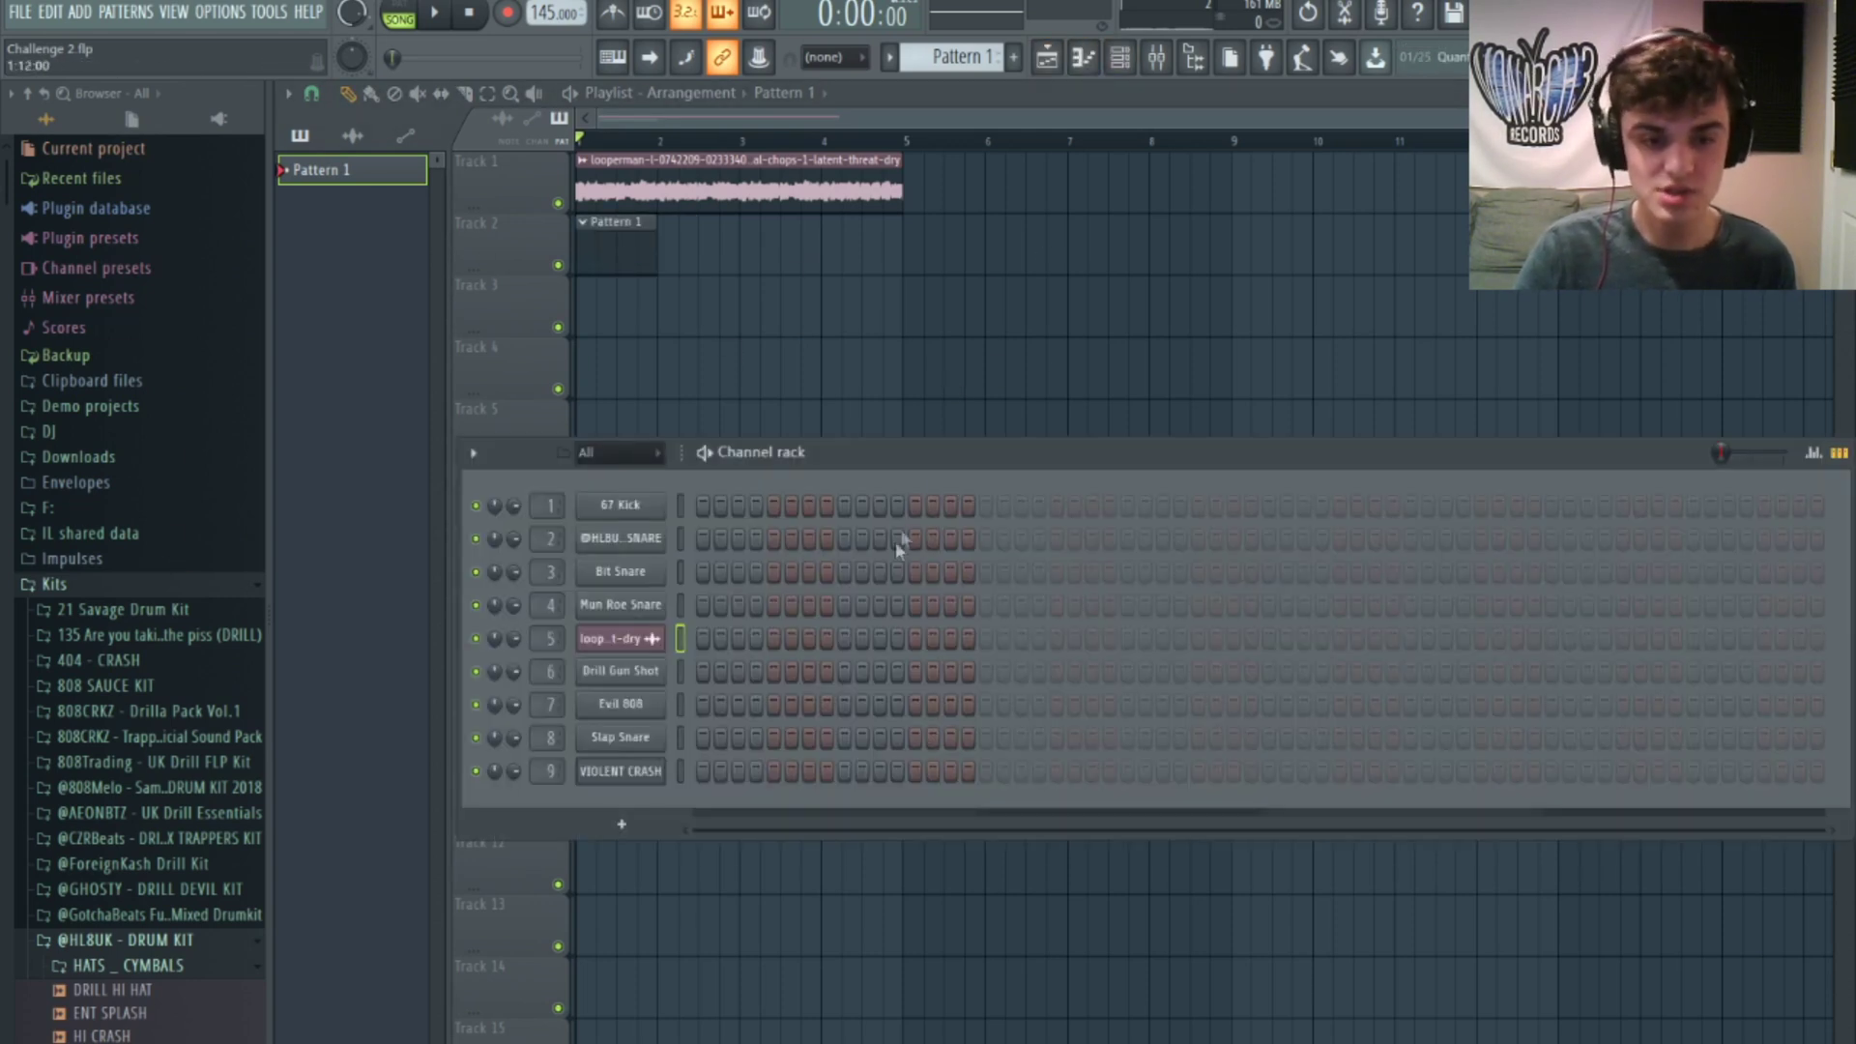
left_click(845, 538)
left_click(844, 605)
key("space")
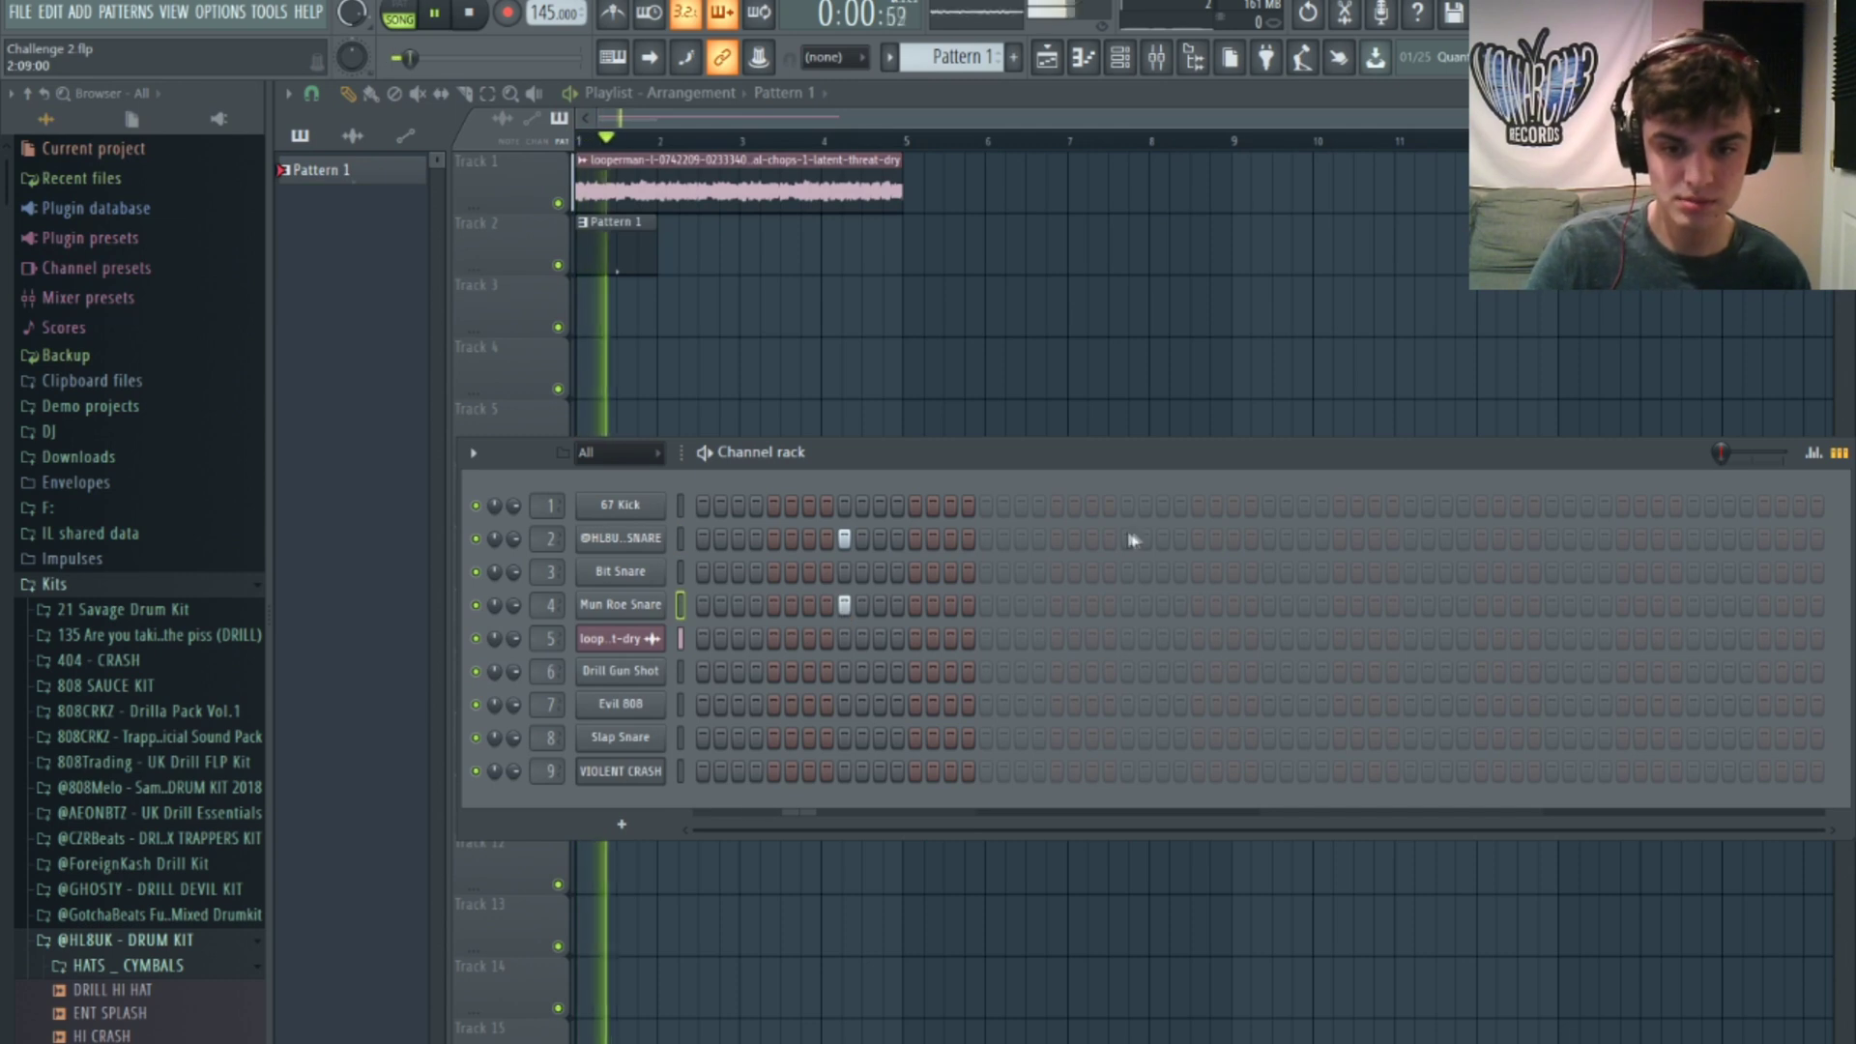
Step: Add hits on steps 29, 41 and 61 to both the HL8U snare and the Man Roe Snare
left_click(1198, 538)
left_click(1198, 605)
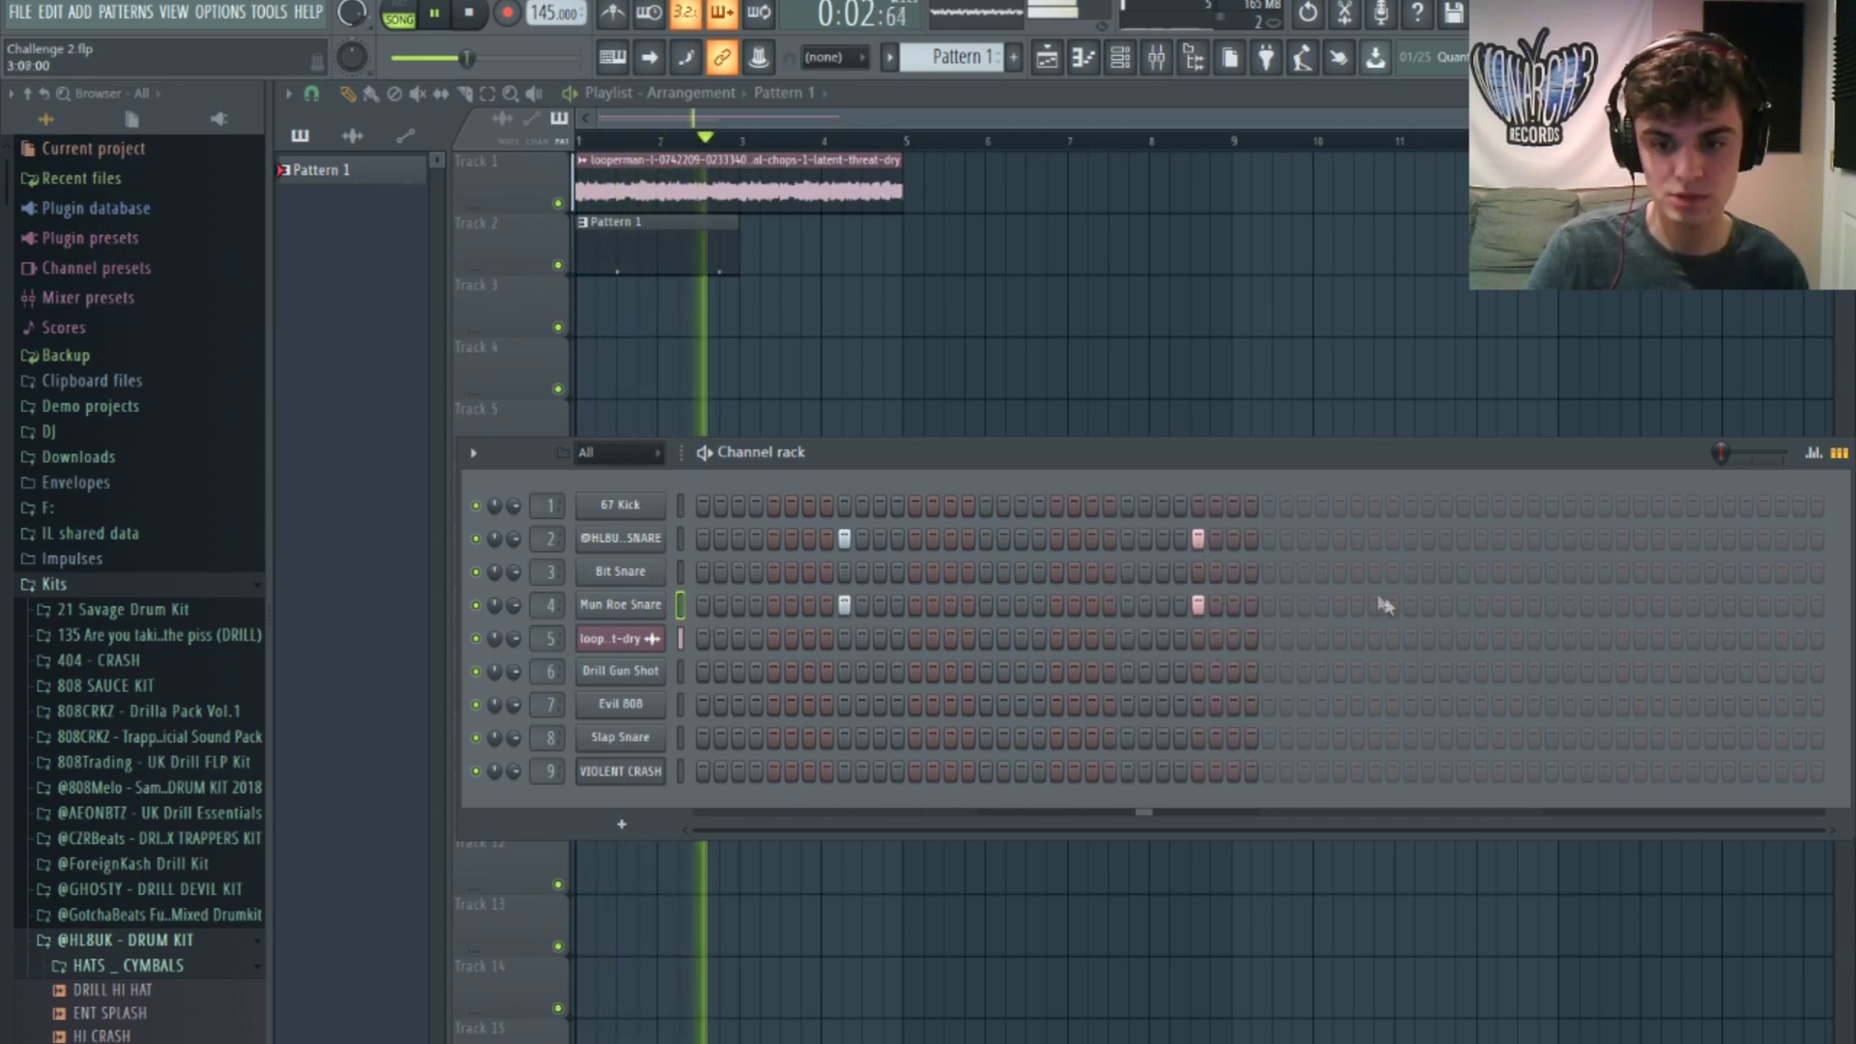
left_click(1410, 605)
left_click(1410, 538)
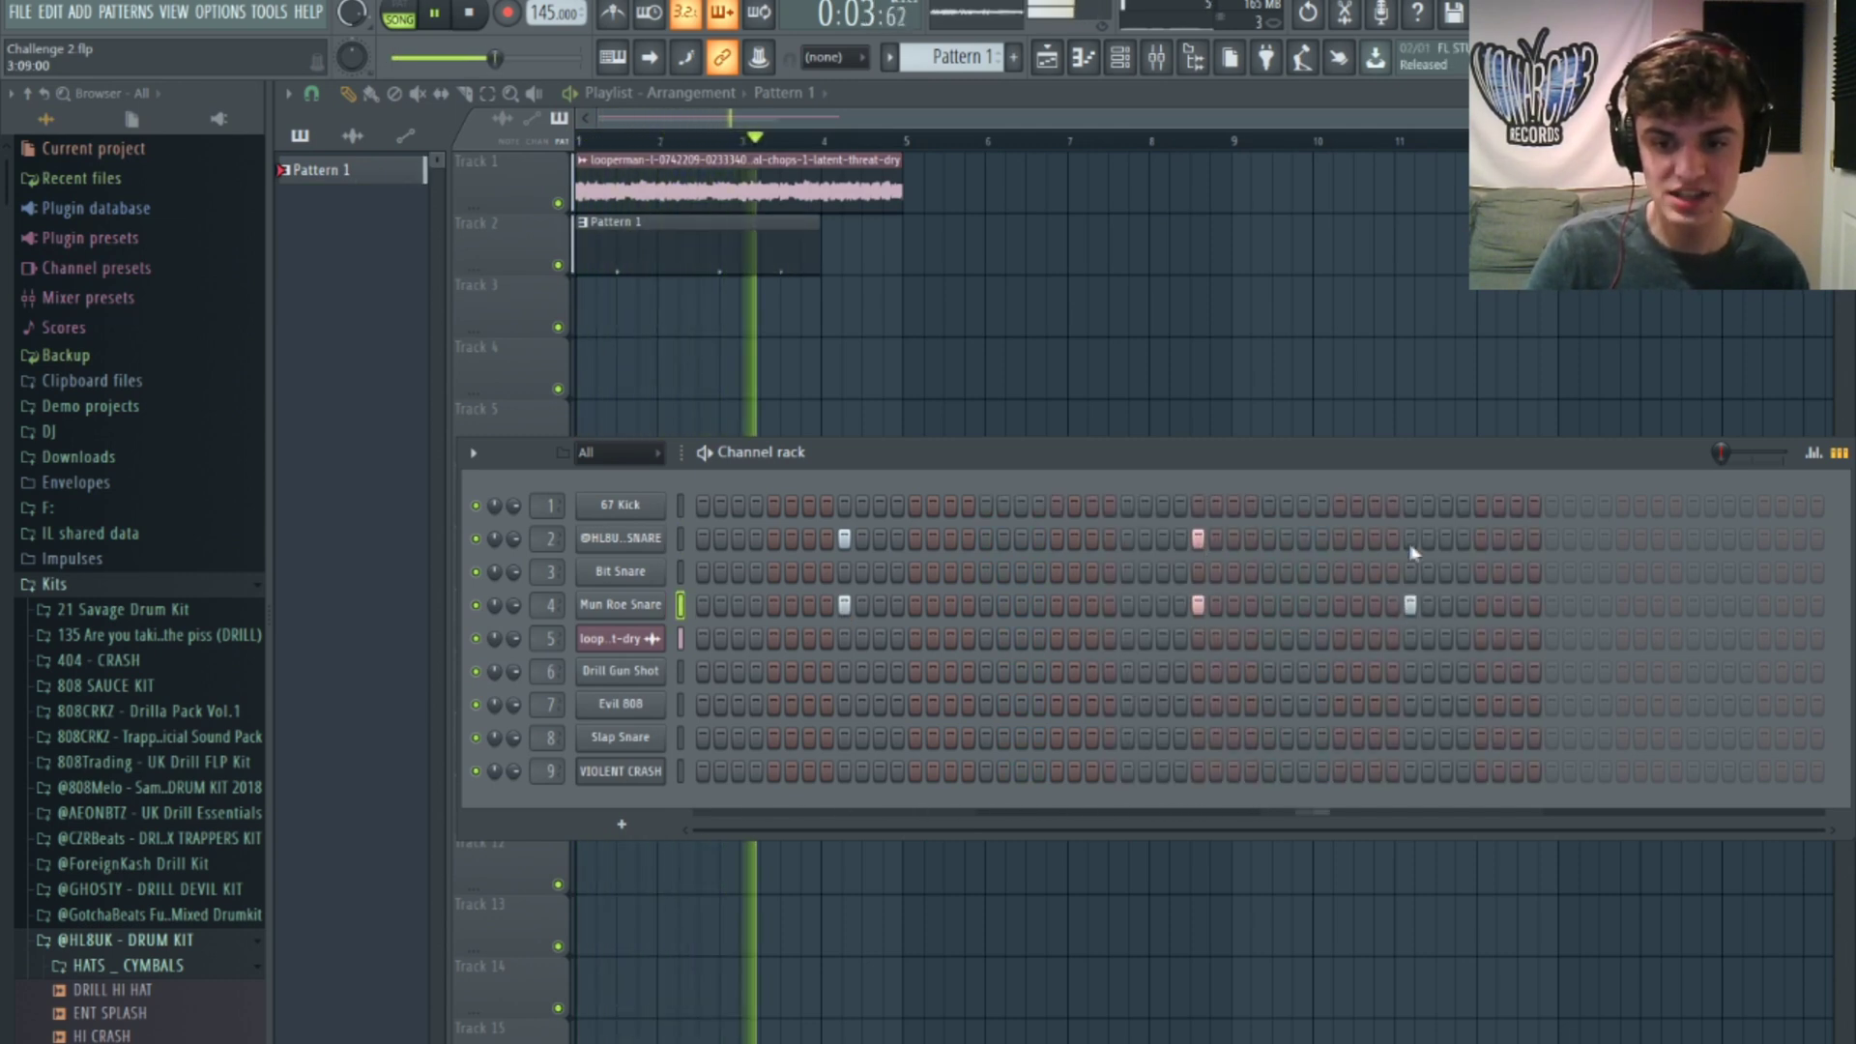
left_click(1765, 539)
left_click(1765, 605)
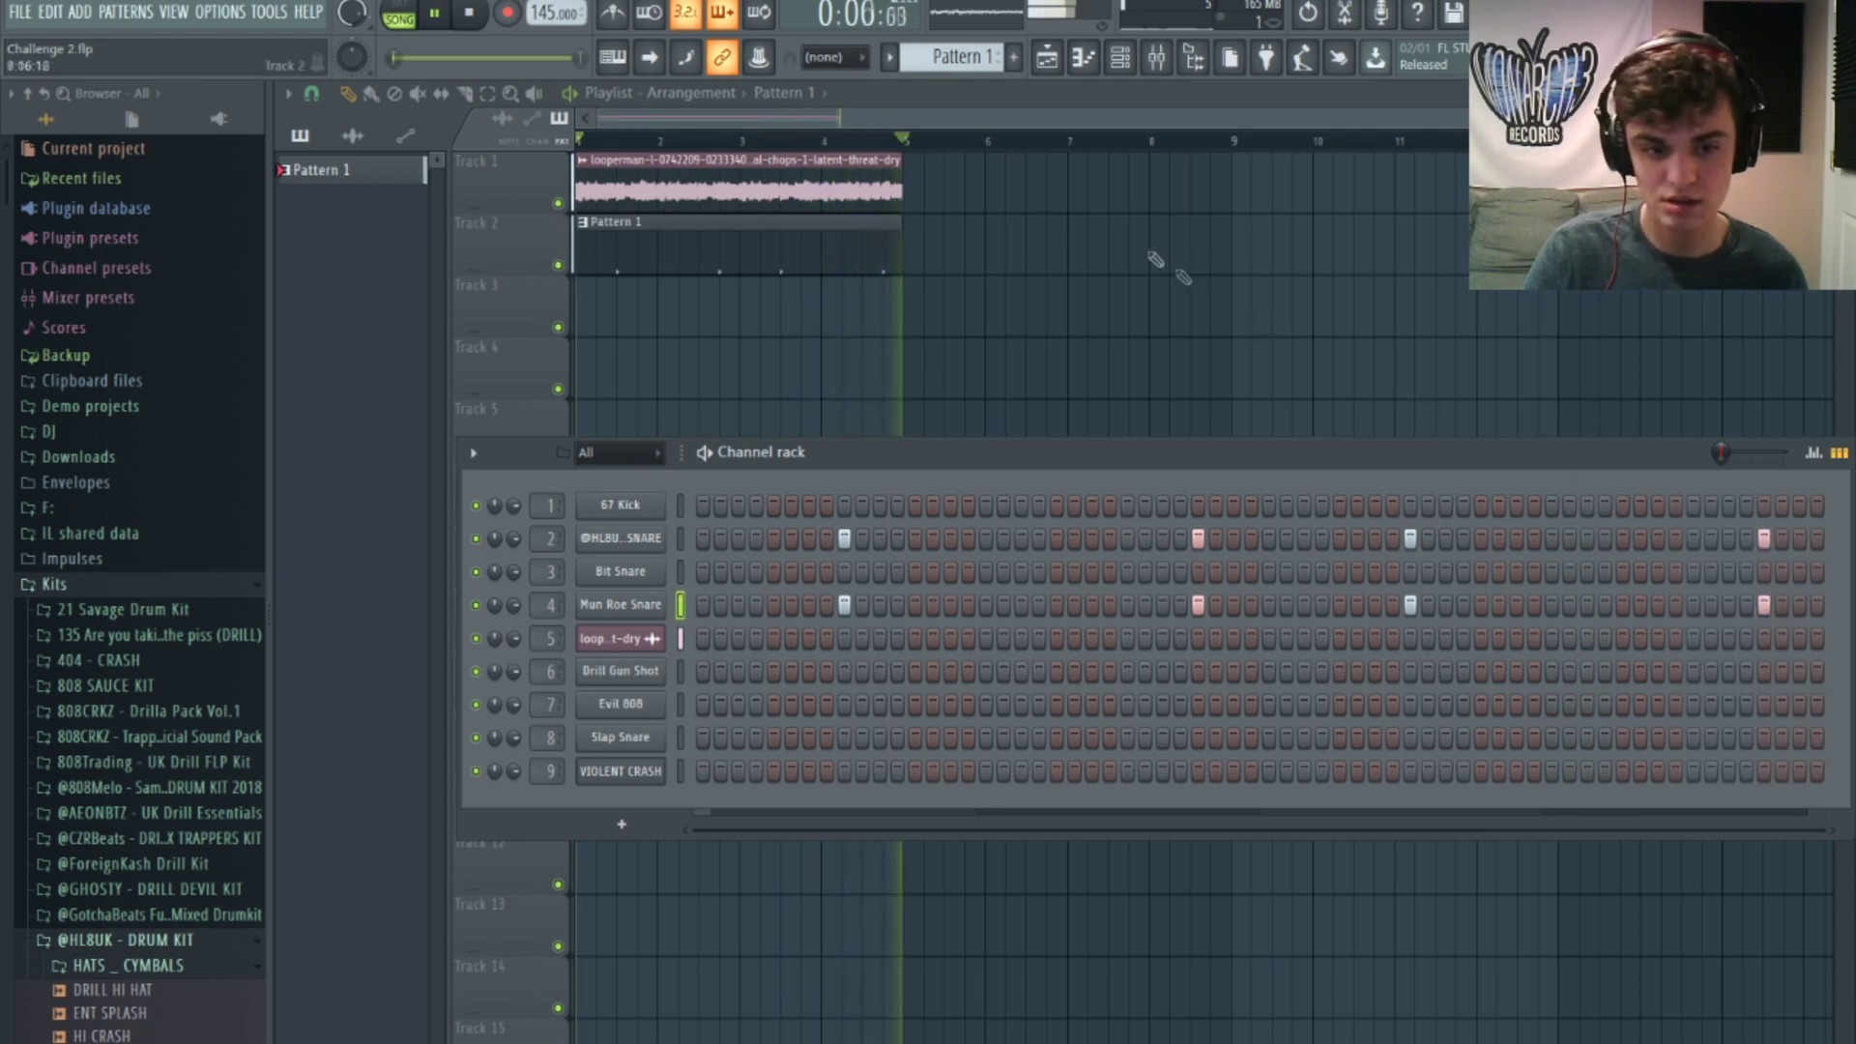
Step: Duplicate the vocal loop and Pattern 1 clips at bar 5 on Tracks 1 and 2
key("F6")
left_click(886, 184)
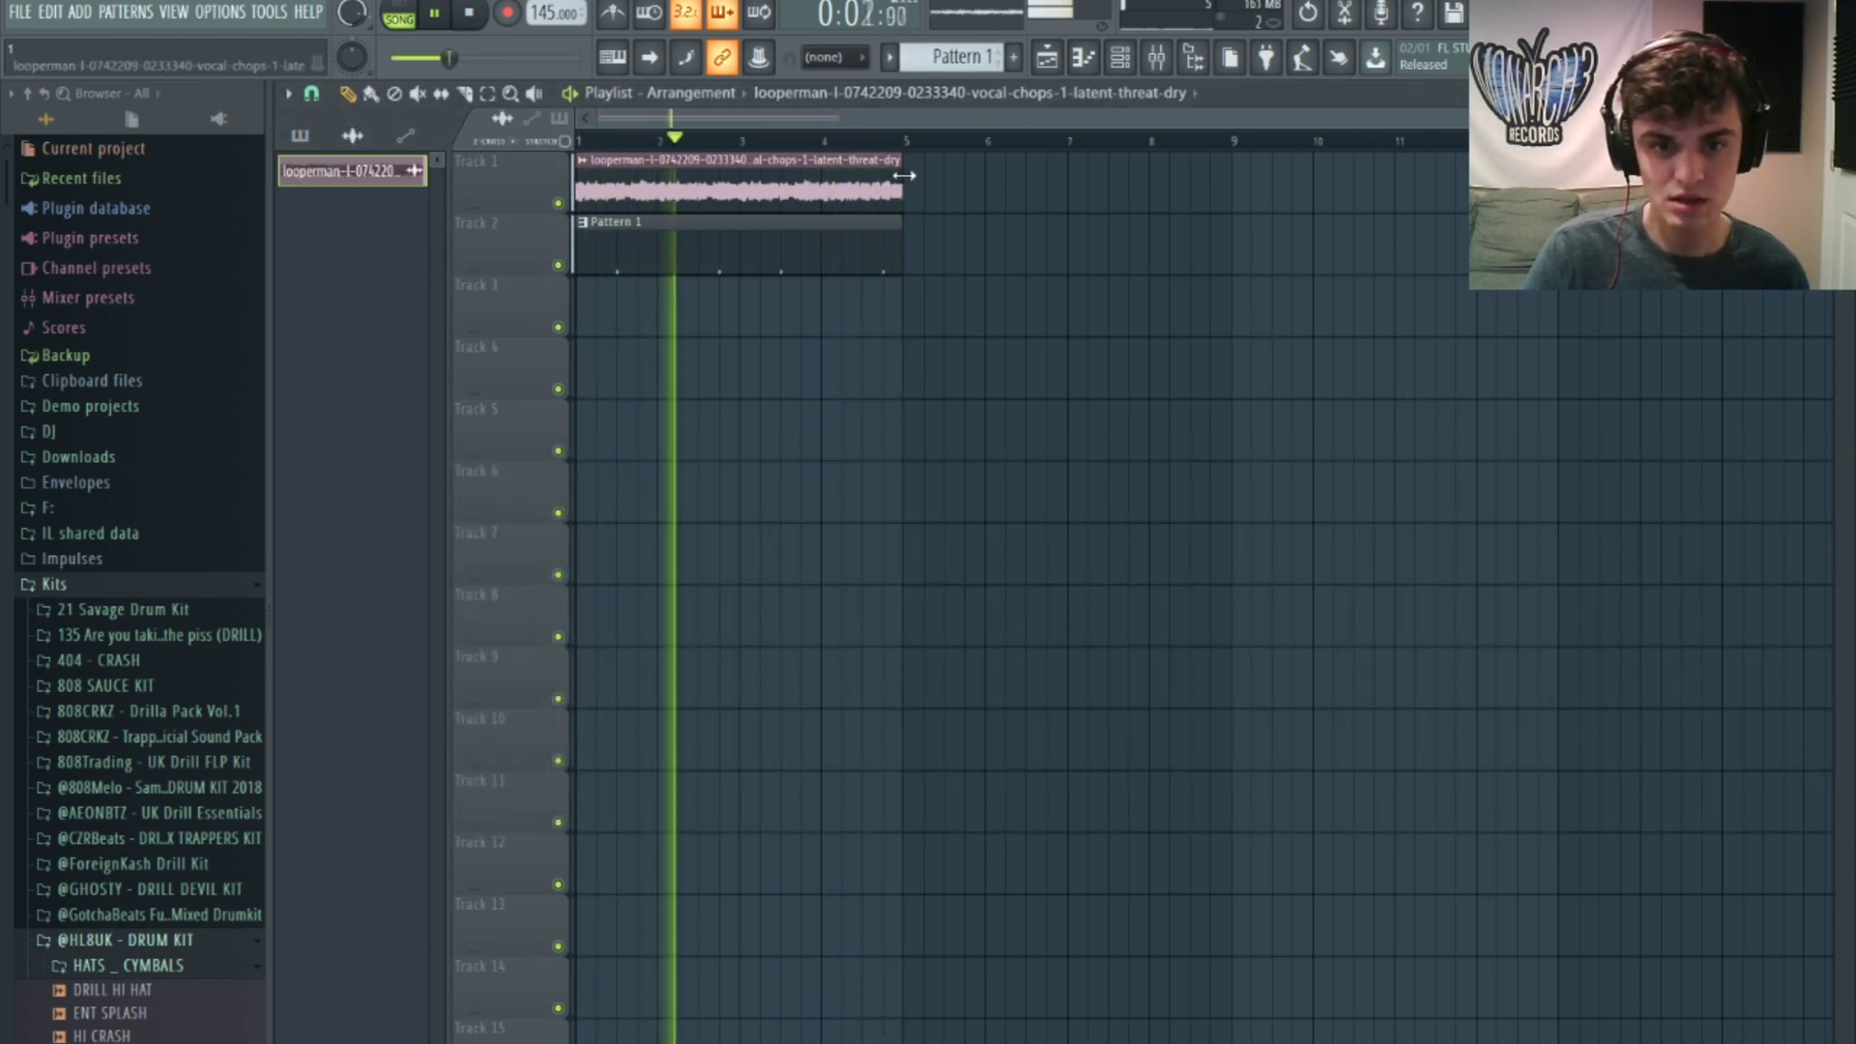
left_click(908, 188)
left_click(907, 237)
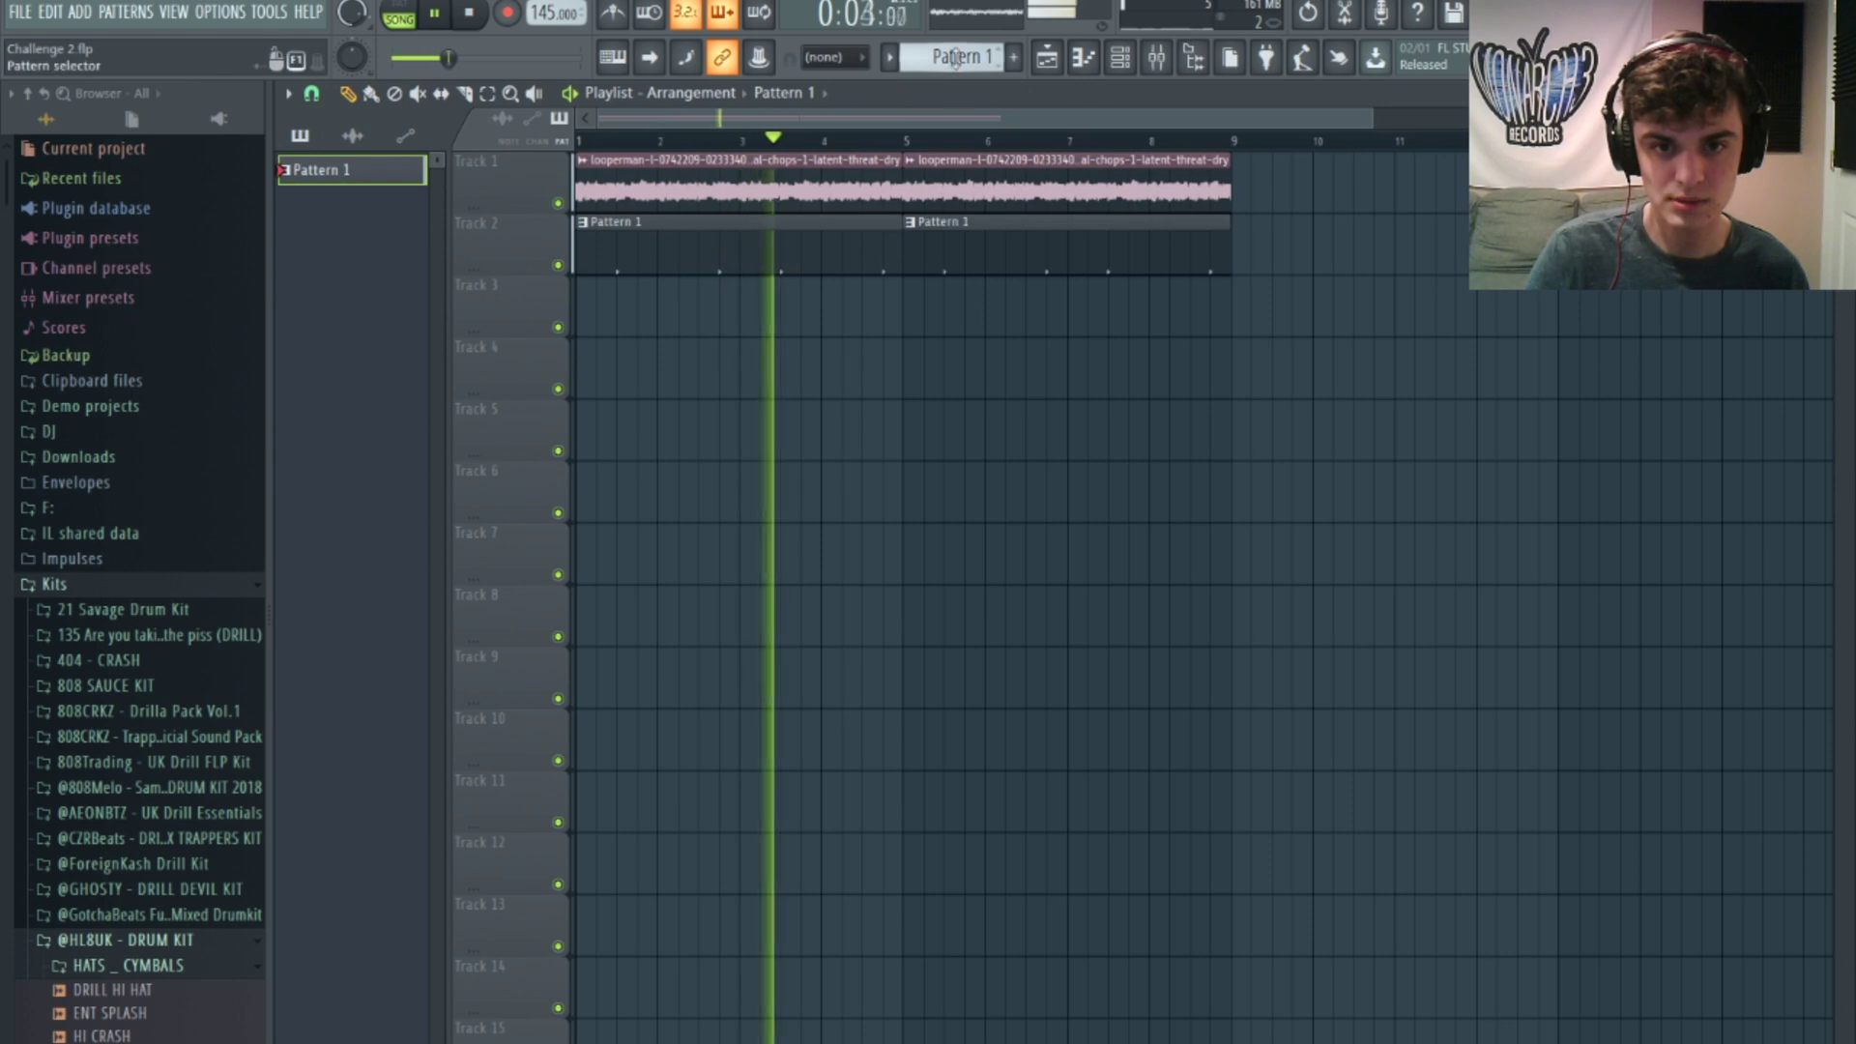
Step: Create Pattern 2 and place its clips on Track 3 at bars 1 and 5
key("F4")
left_click_drag(910, 298, 586, 305)
left_click(909, 305)
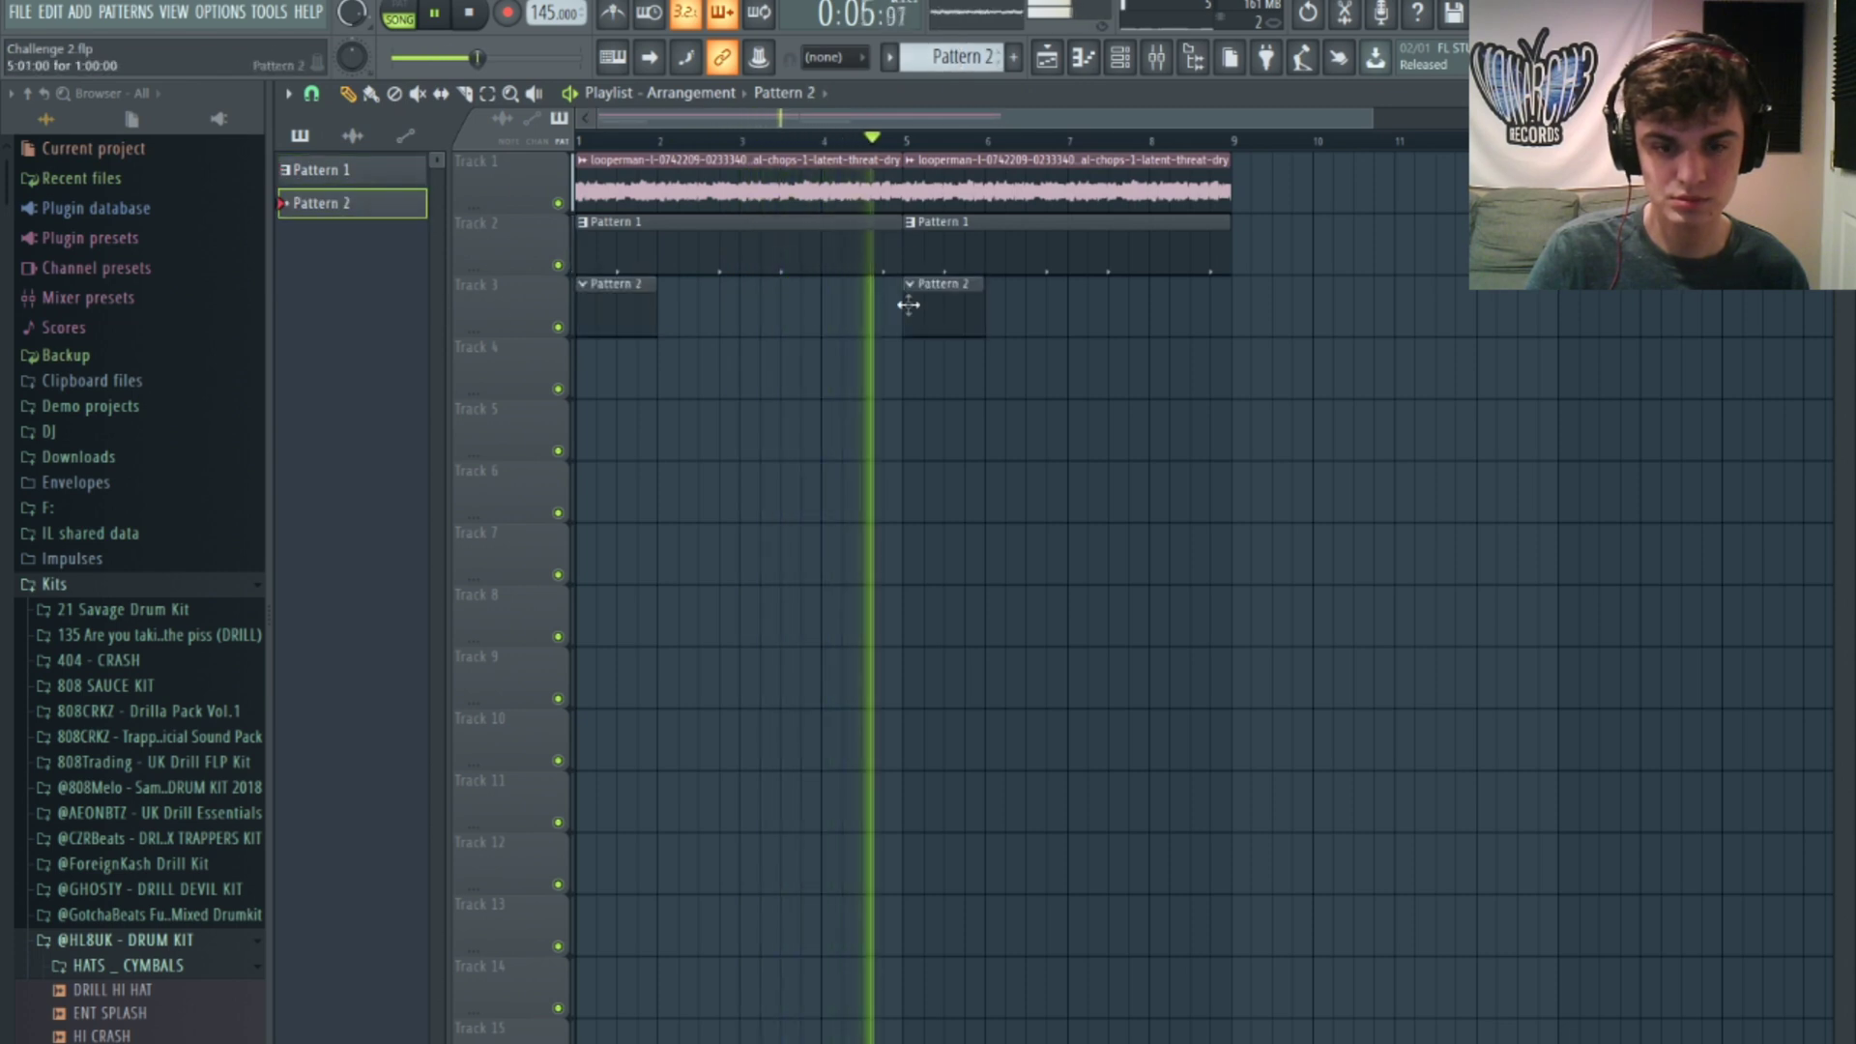
Step: Program the Bit Snare in Pattern 2 on steps 1, 4, 7, 9, 12 and 15
left_click(1121, 60)
key("space")
left_click(809, 573)
left_click(898, 572)
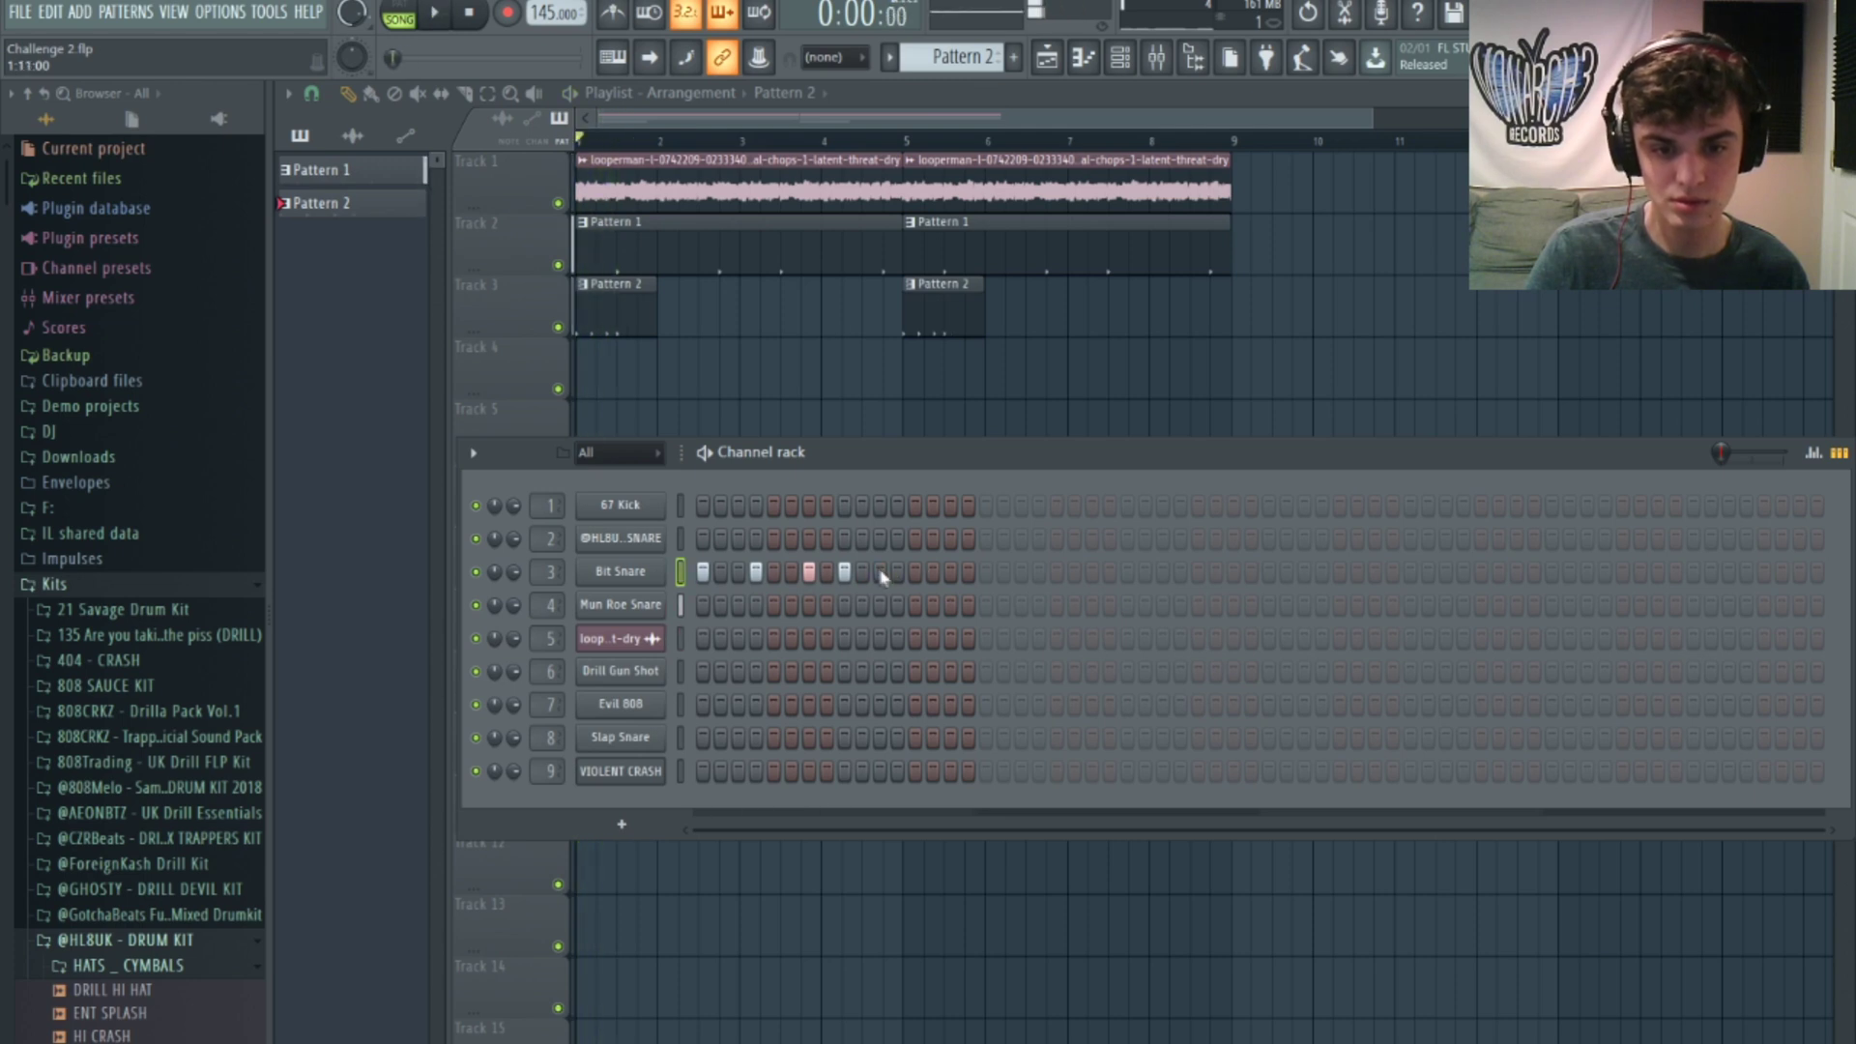
left_click(951, 572)
Step: Repeat the one-bar Bit Snare rhythm in the piano roll to fill four bars and audition it
left_click(1082, 58)
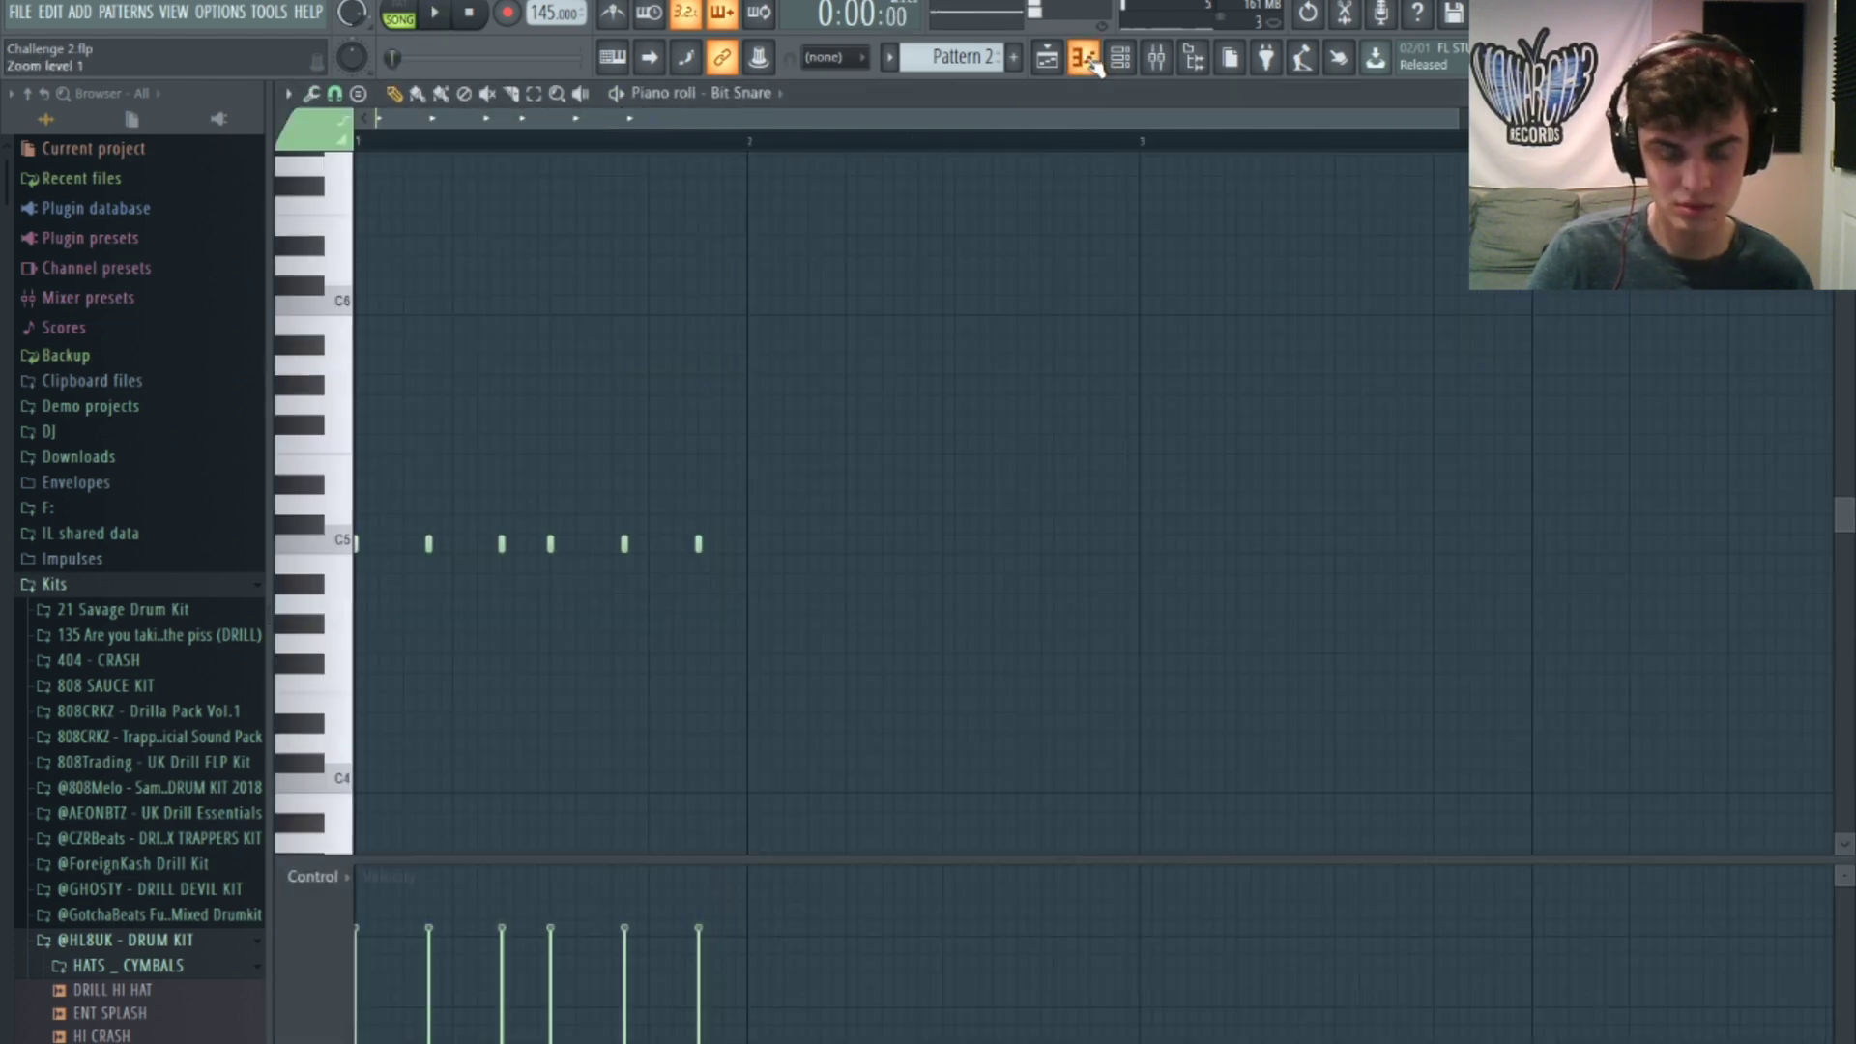
key("ctrl+b")
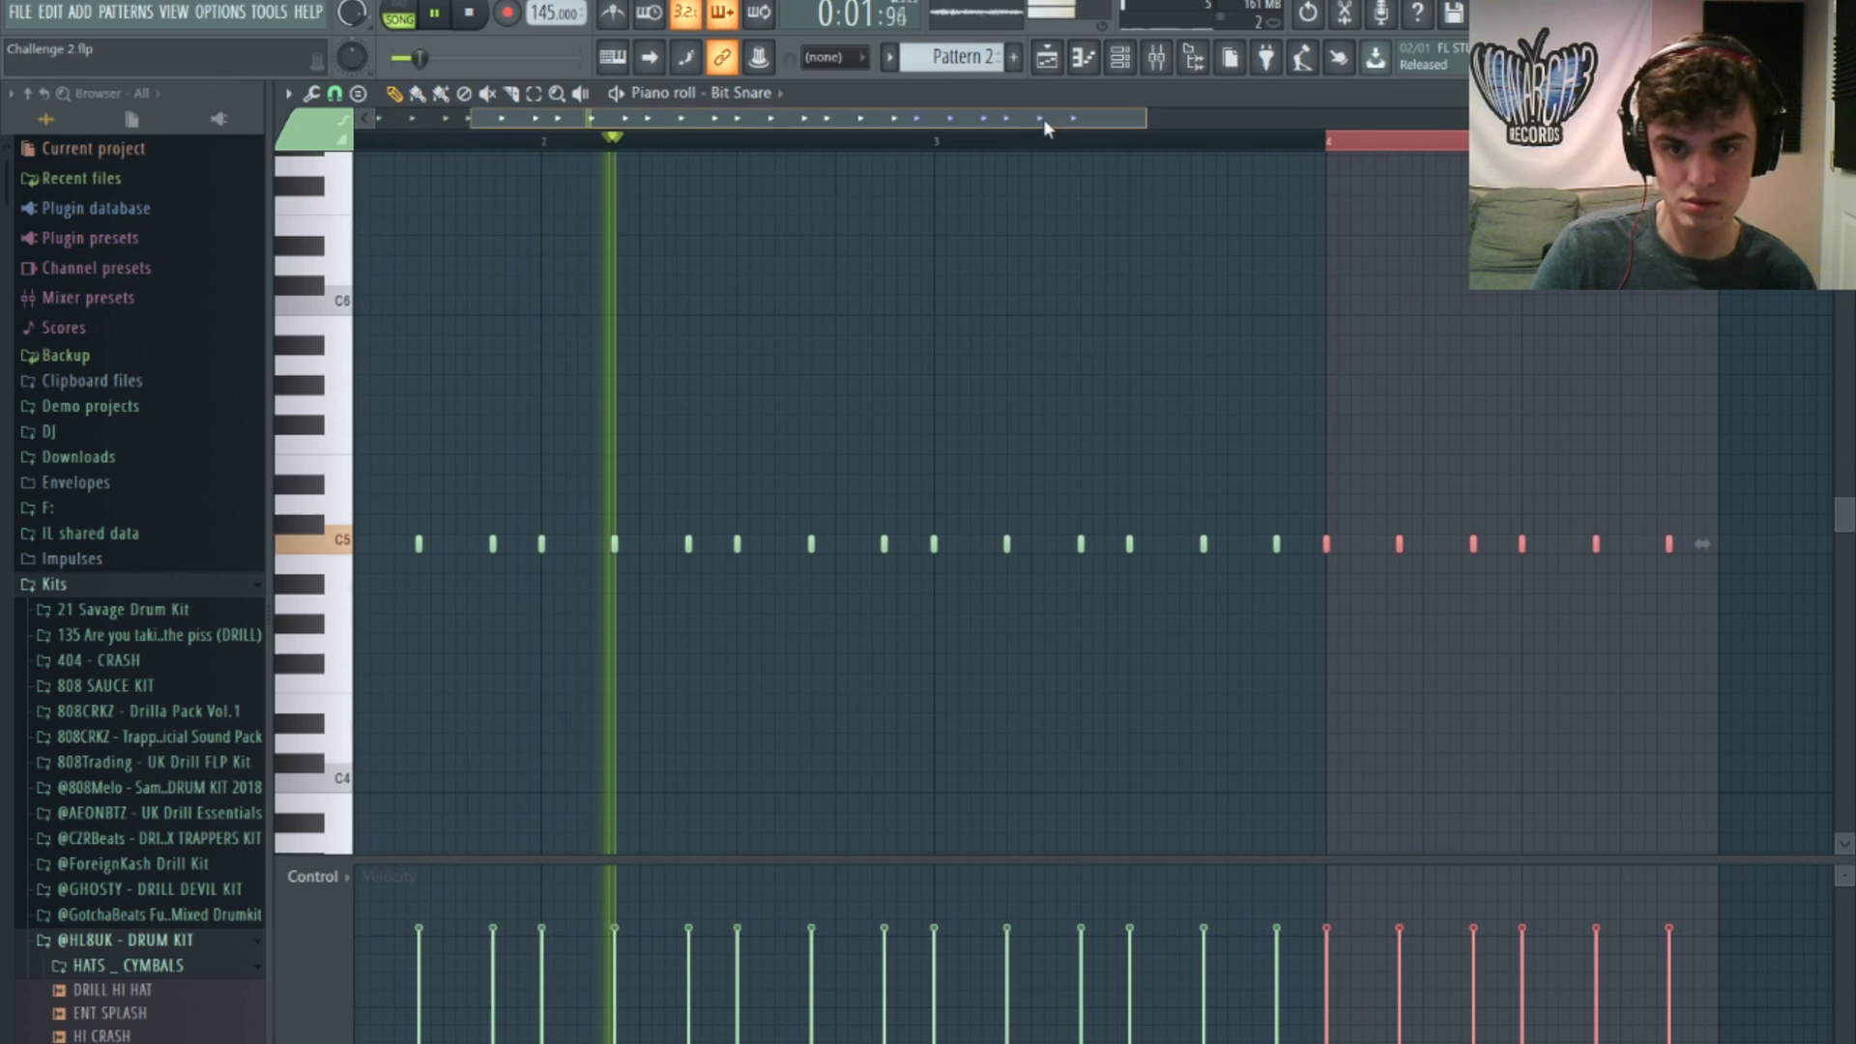
key("ctrl+d")
key("space")
key("space")
Step: Add quieter extra C5 Bit Snare notes at the very end of bars 1 and 3
left_click(724, 544)
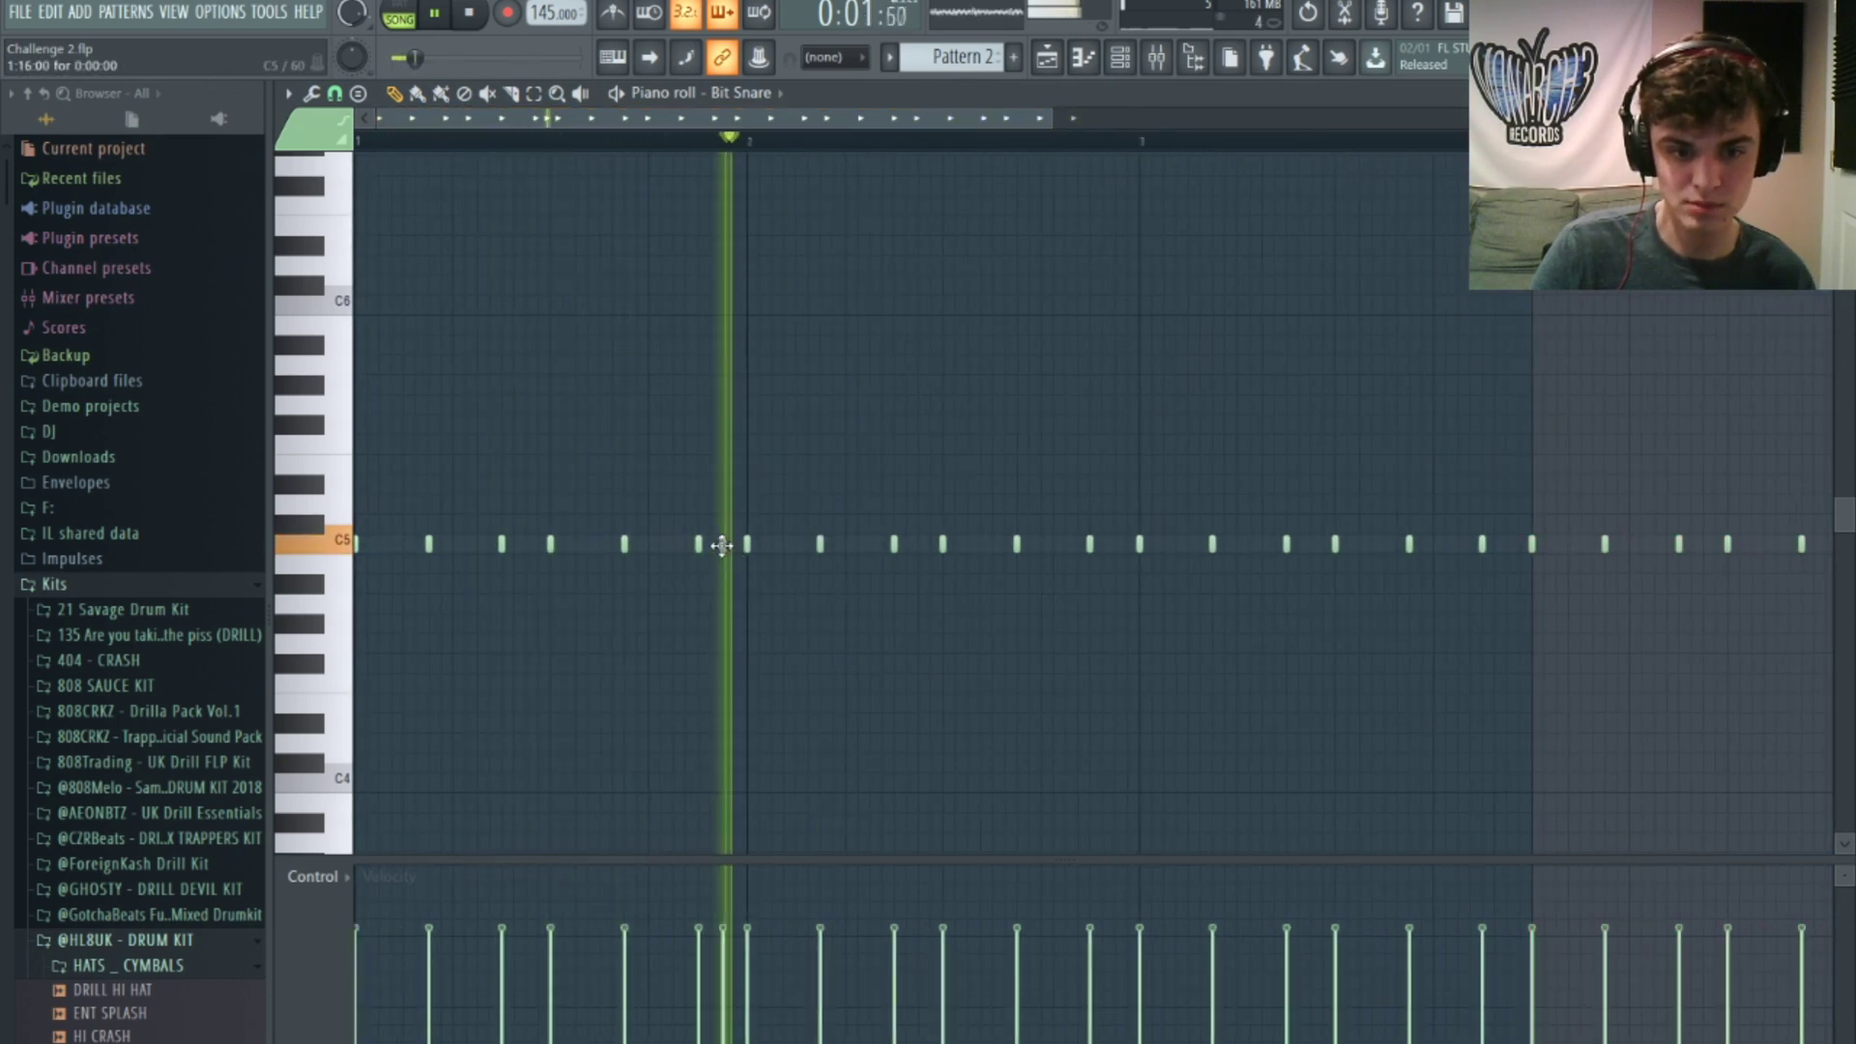
left_click(723, 988)
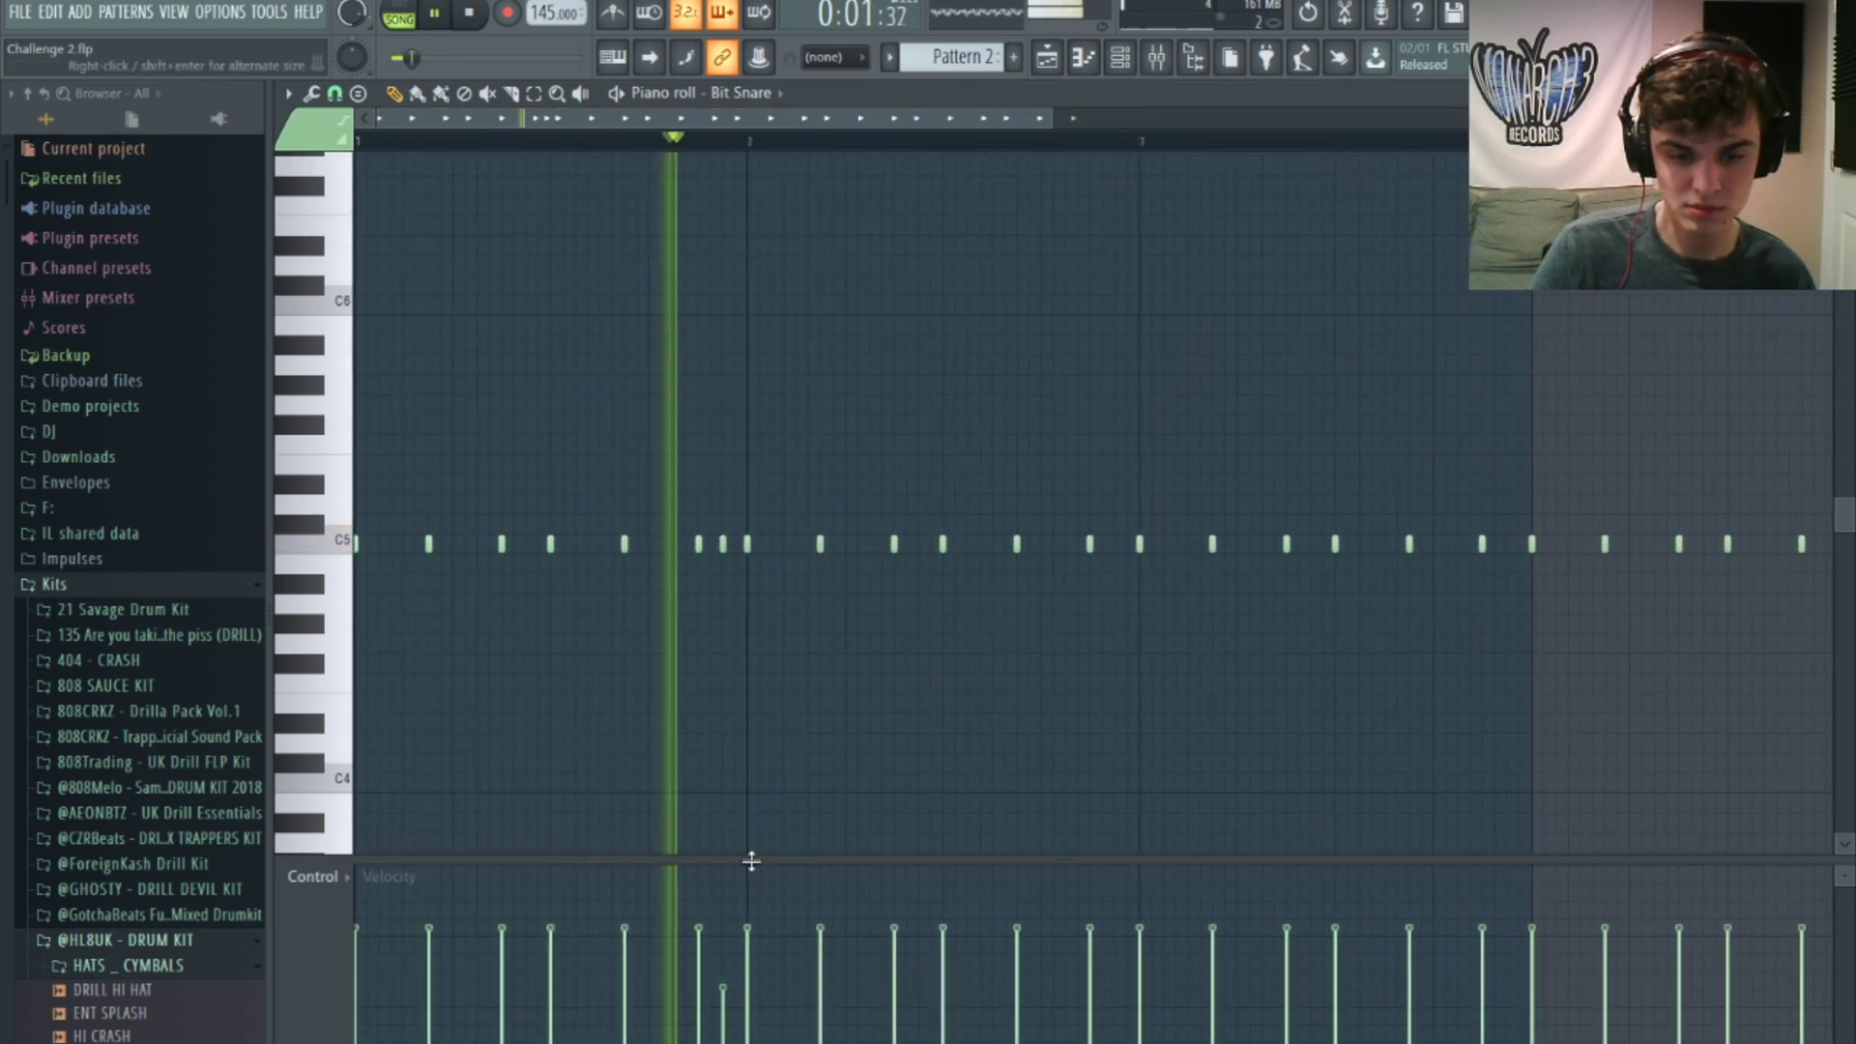
left_click_drag(750, 862, 750, 906)
left_click(1506, 544)
left_click_drag(1025, 126, 1341, 135)
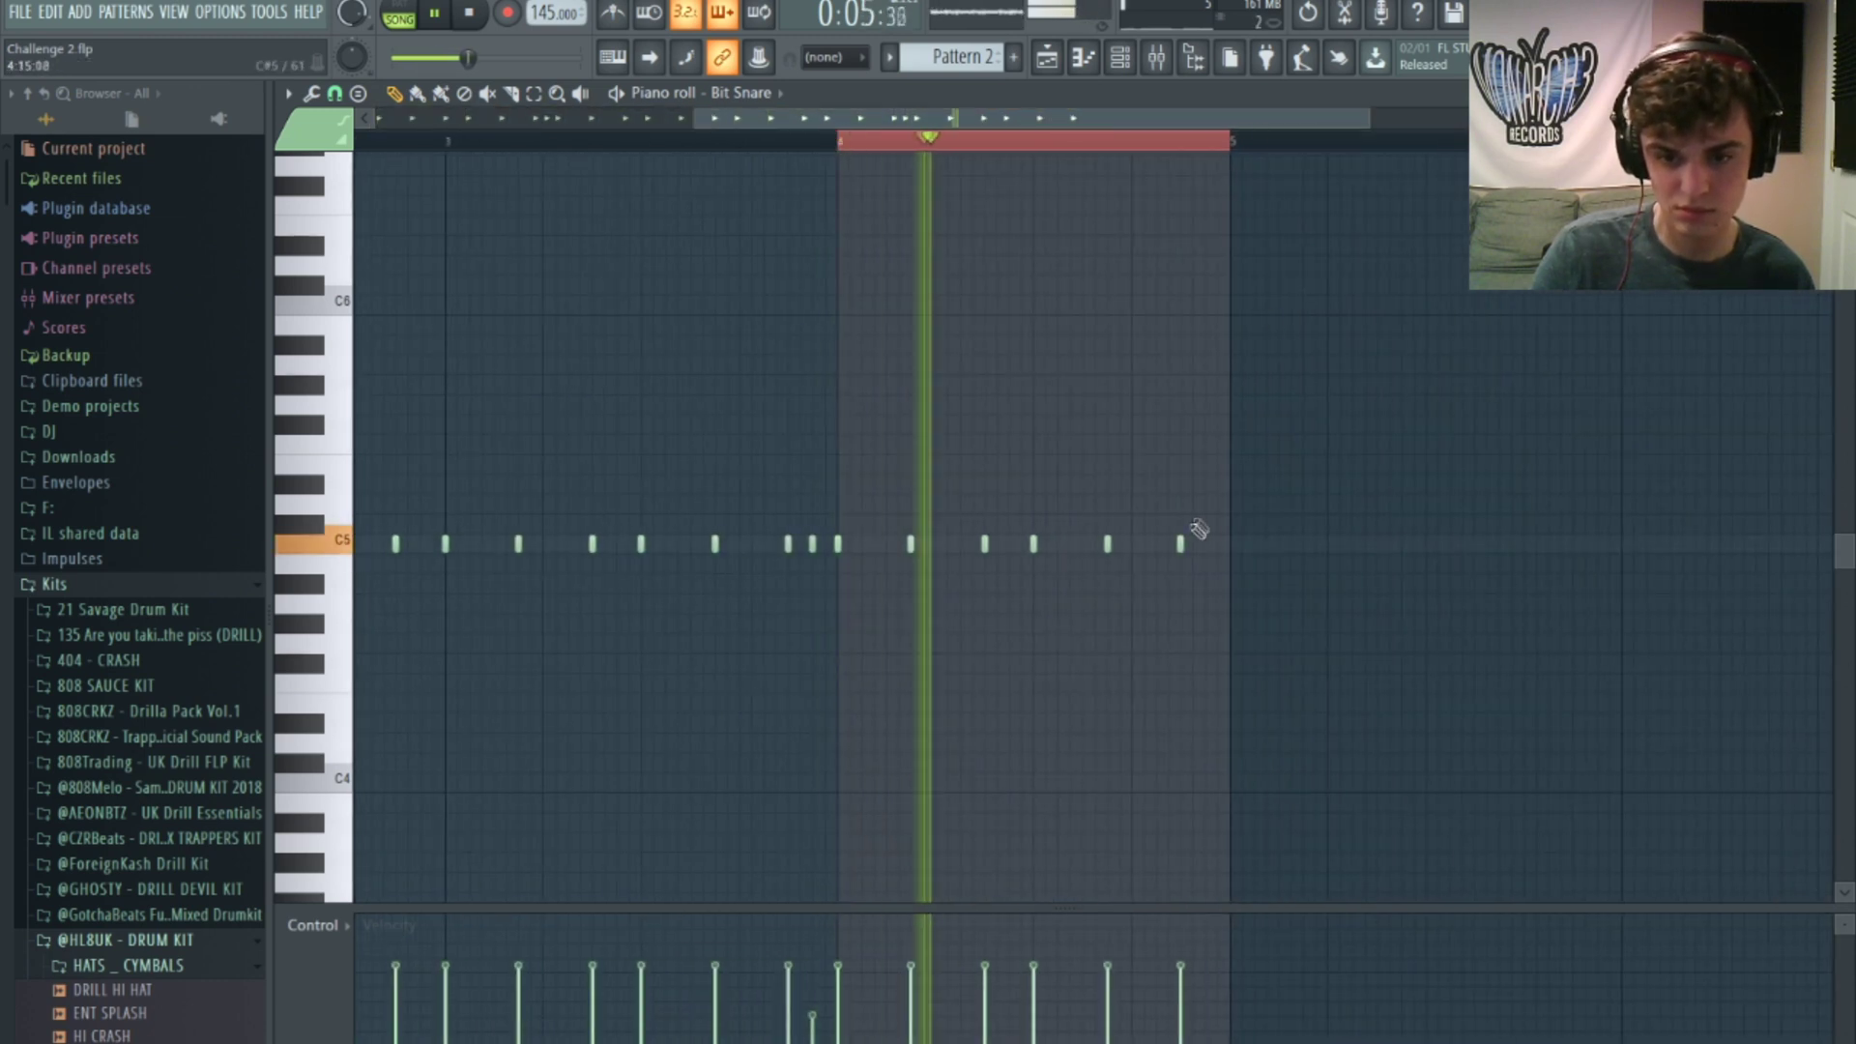
Step: End bar 4 with a quick roll of four G#5 notes and one F5 note, removing the trial F#5 roll
left_click(1183, 442)
key("space")
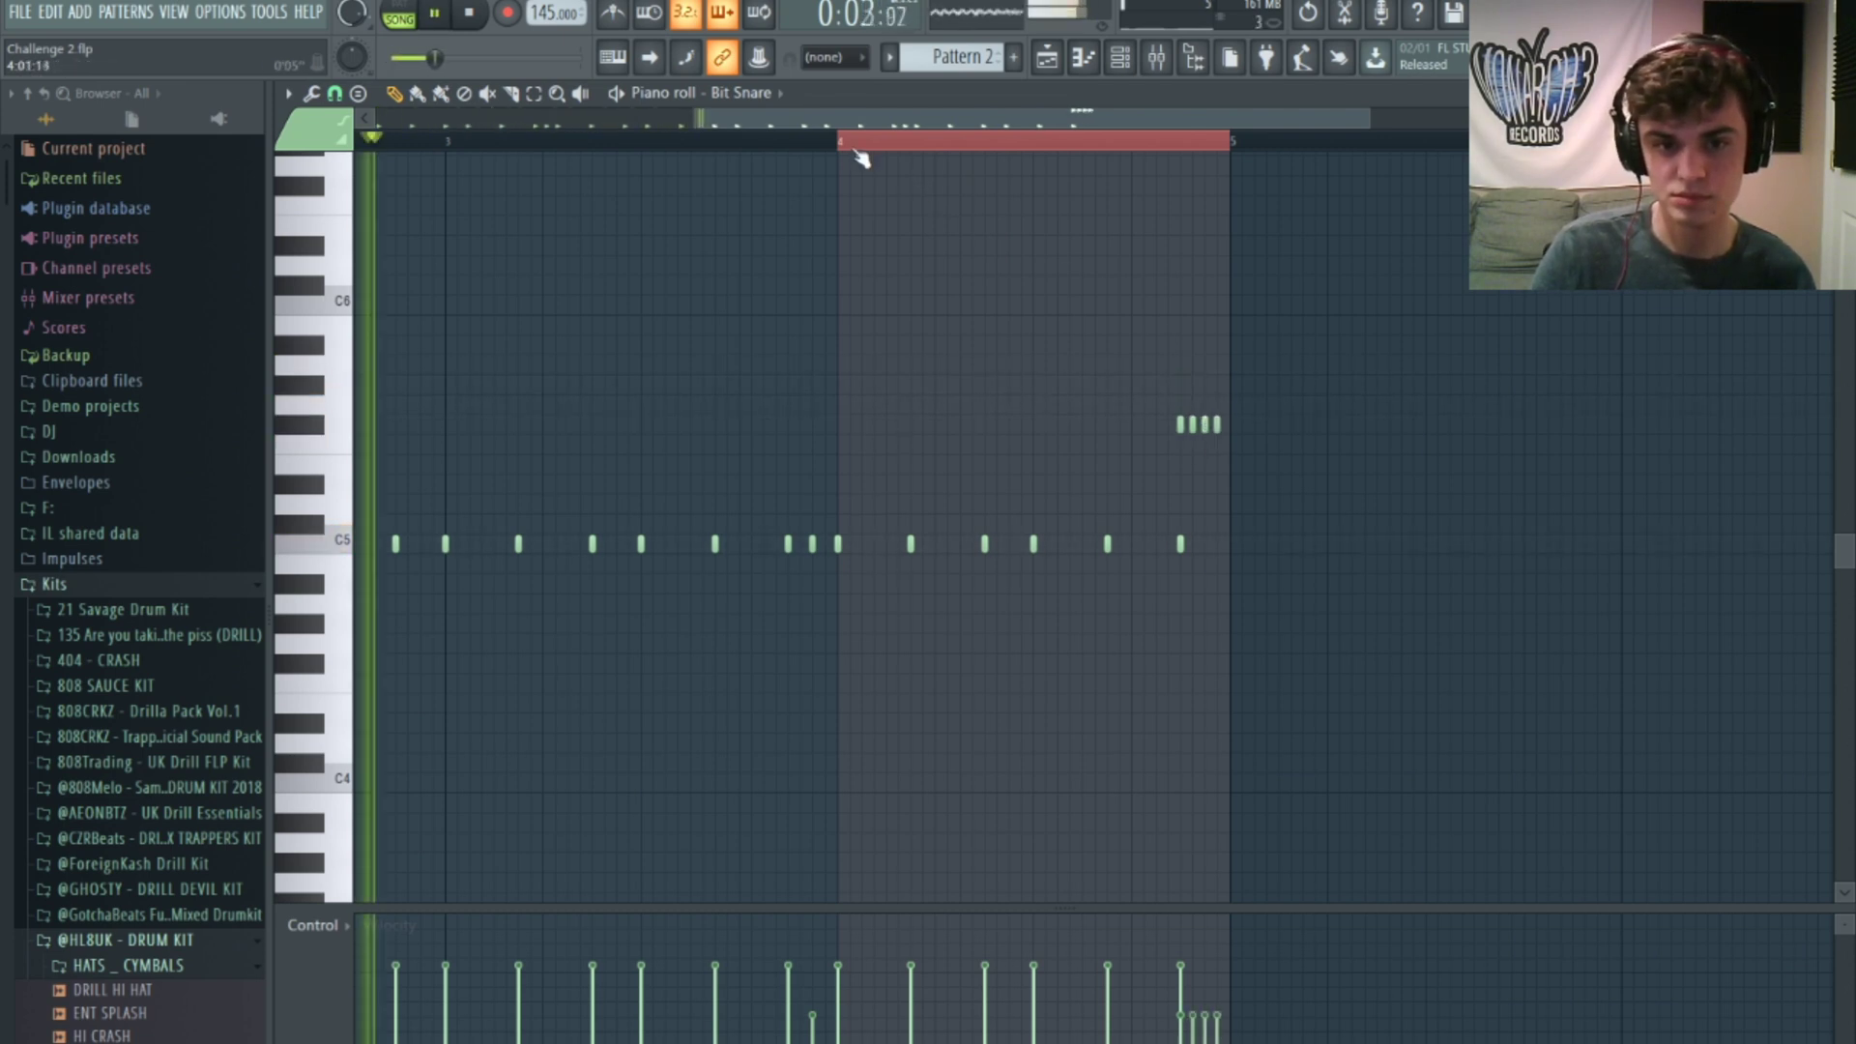
left_click(1133, 387)
left_click(1144, 386)
left_click(1156, 386)
left_click(1168, 386)
right_click(1183, 425)
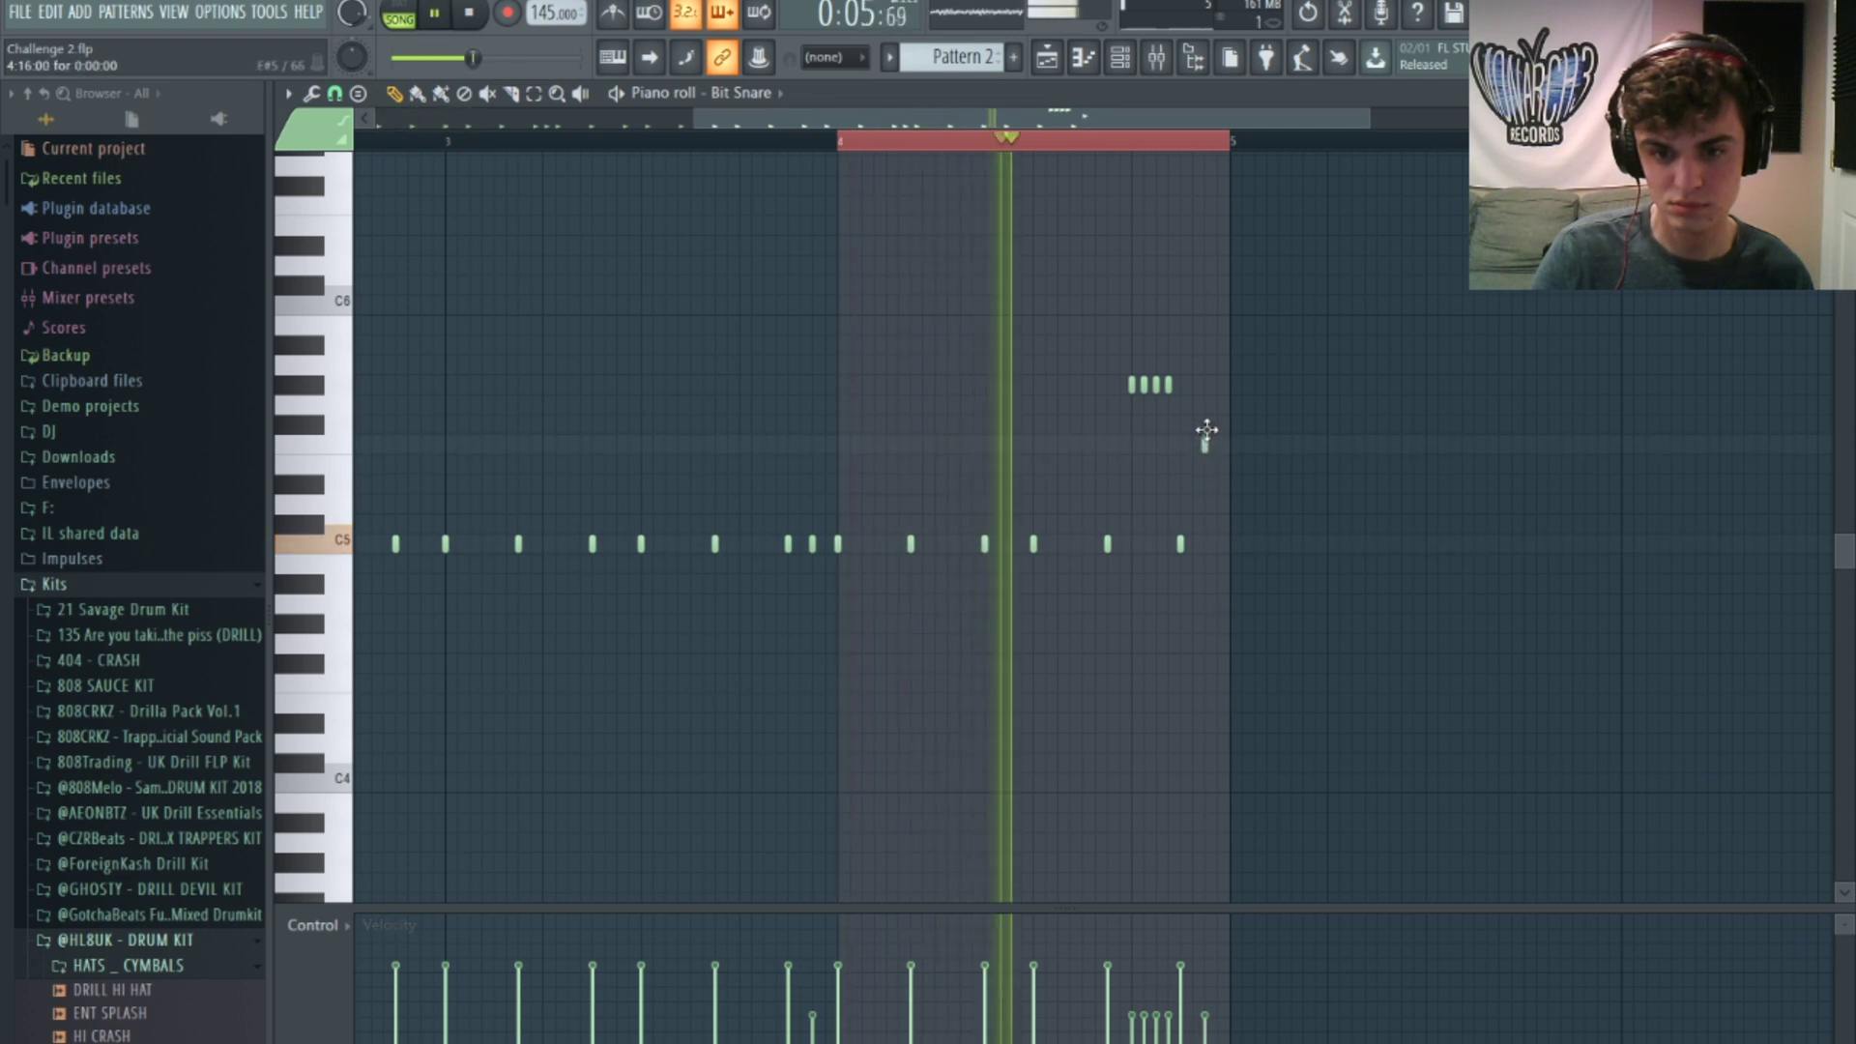
left_click(1205, 444)
Step: Create Pattern 3 and place its clips on Track 4 at bars 1 and 5
left_click(1047, 58)
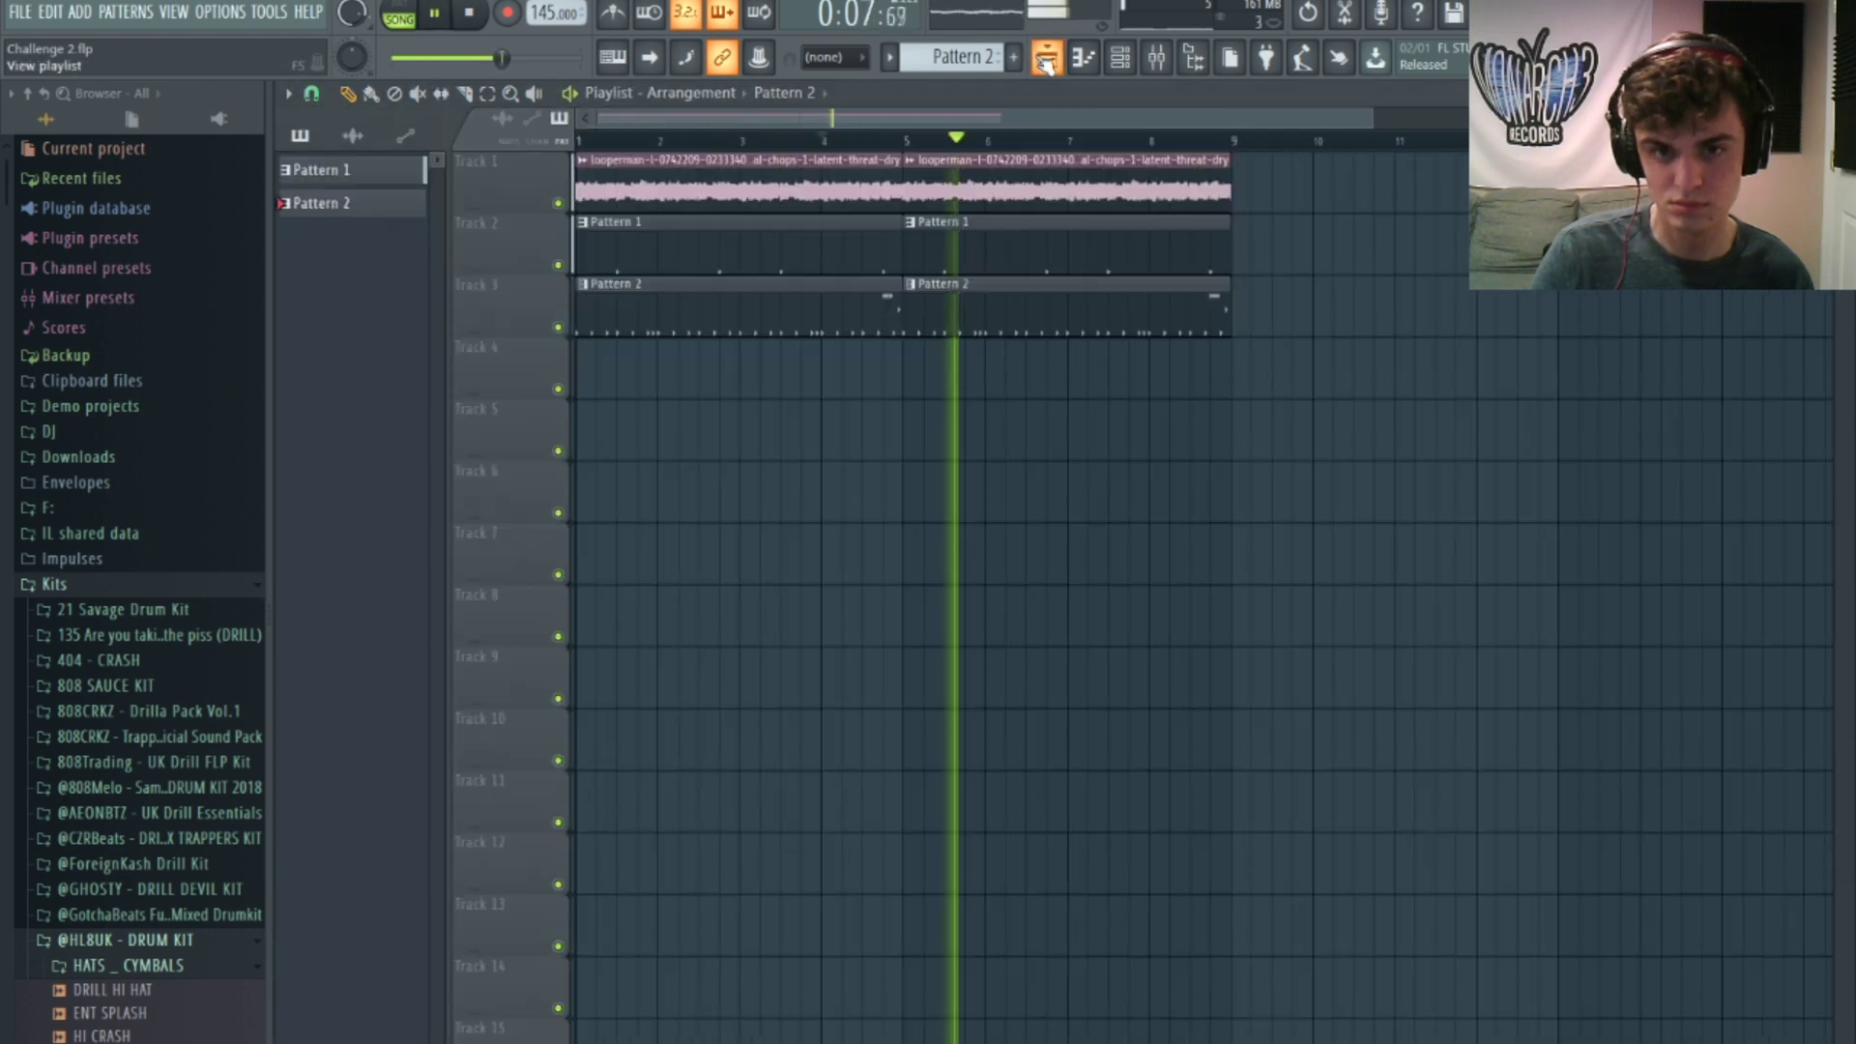
left_click(1013, 58)
left_click_drag(611, 375, 498, 379)
left_click(908, 372)
Step: Program the 67 Kick in Pattern 3 on steps 1, 21, 25 and 33
left_click(1119, 59)
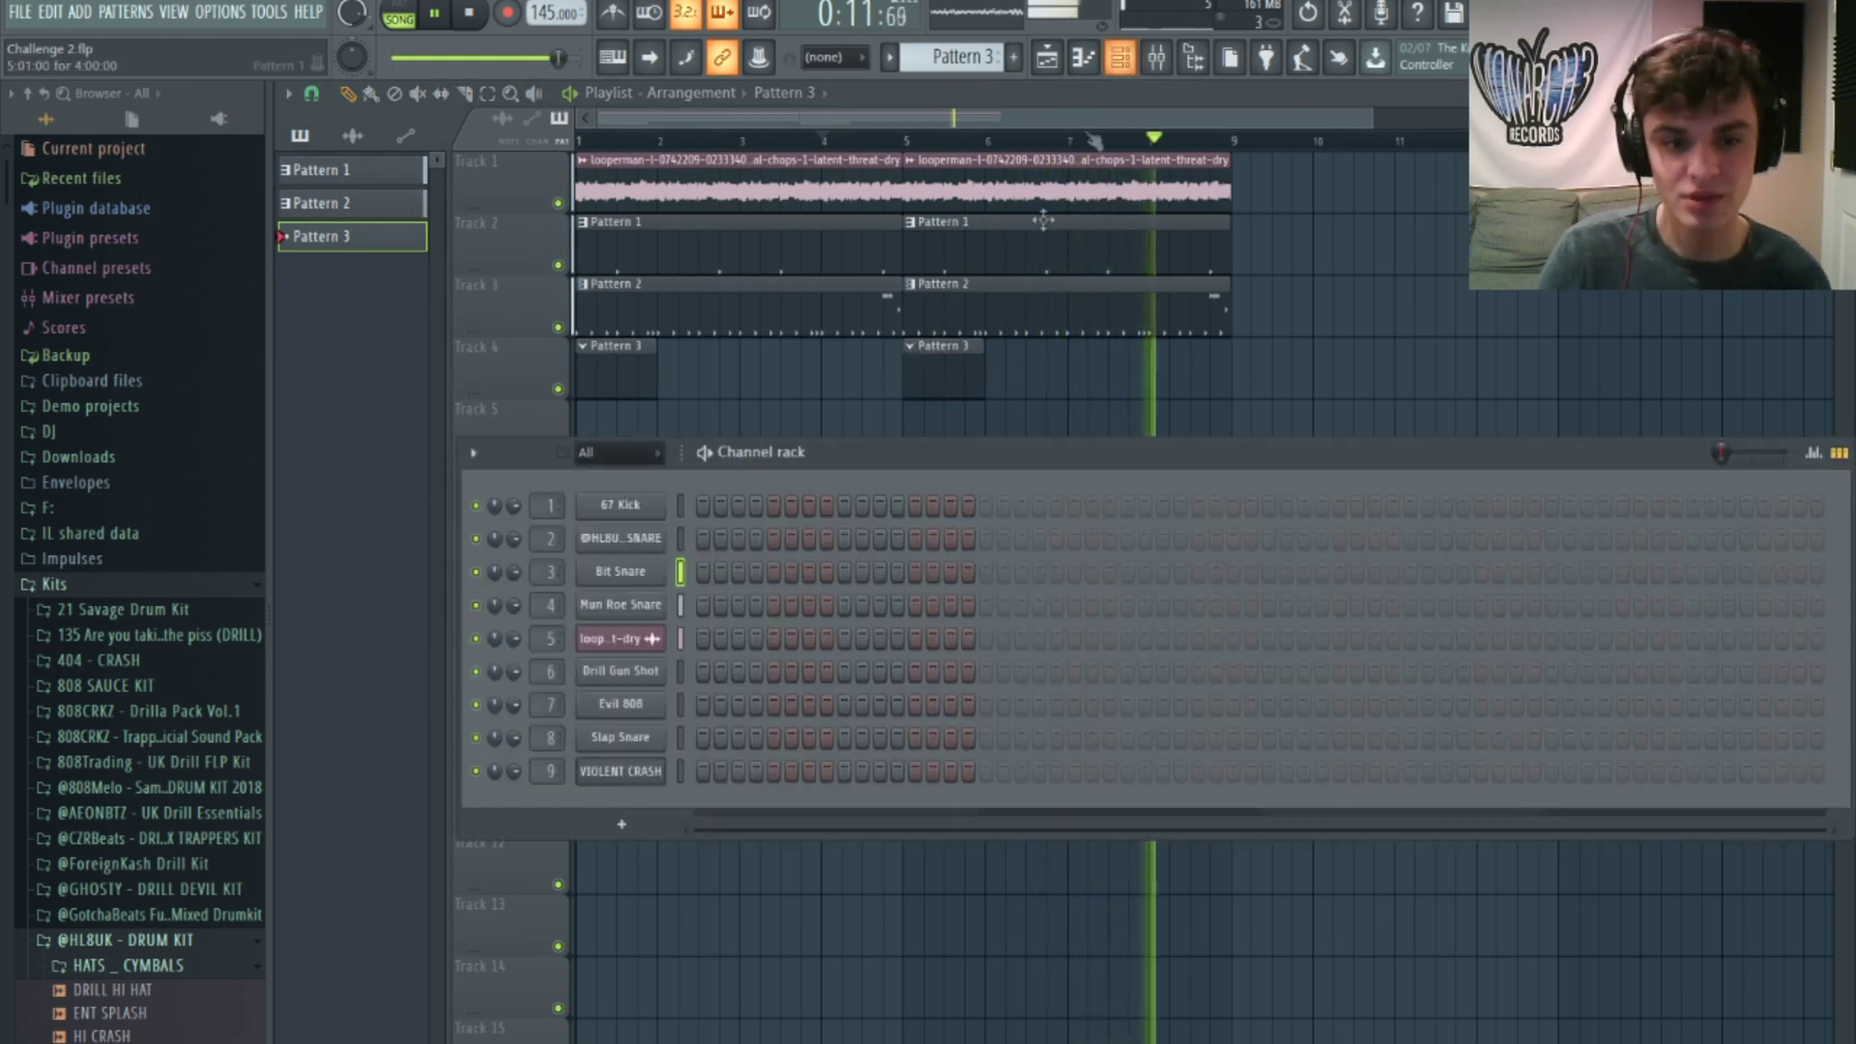
key("space")
left_click(704, 507)
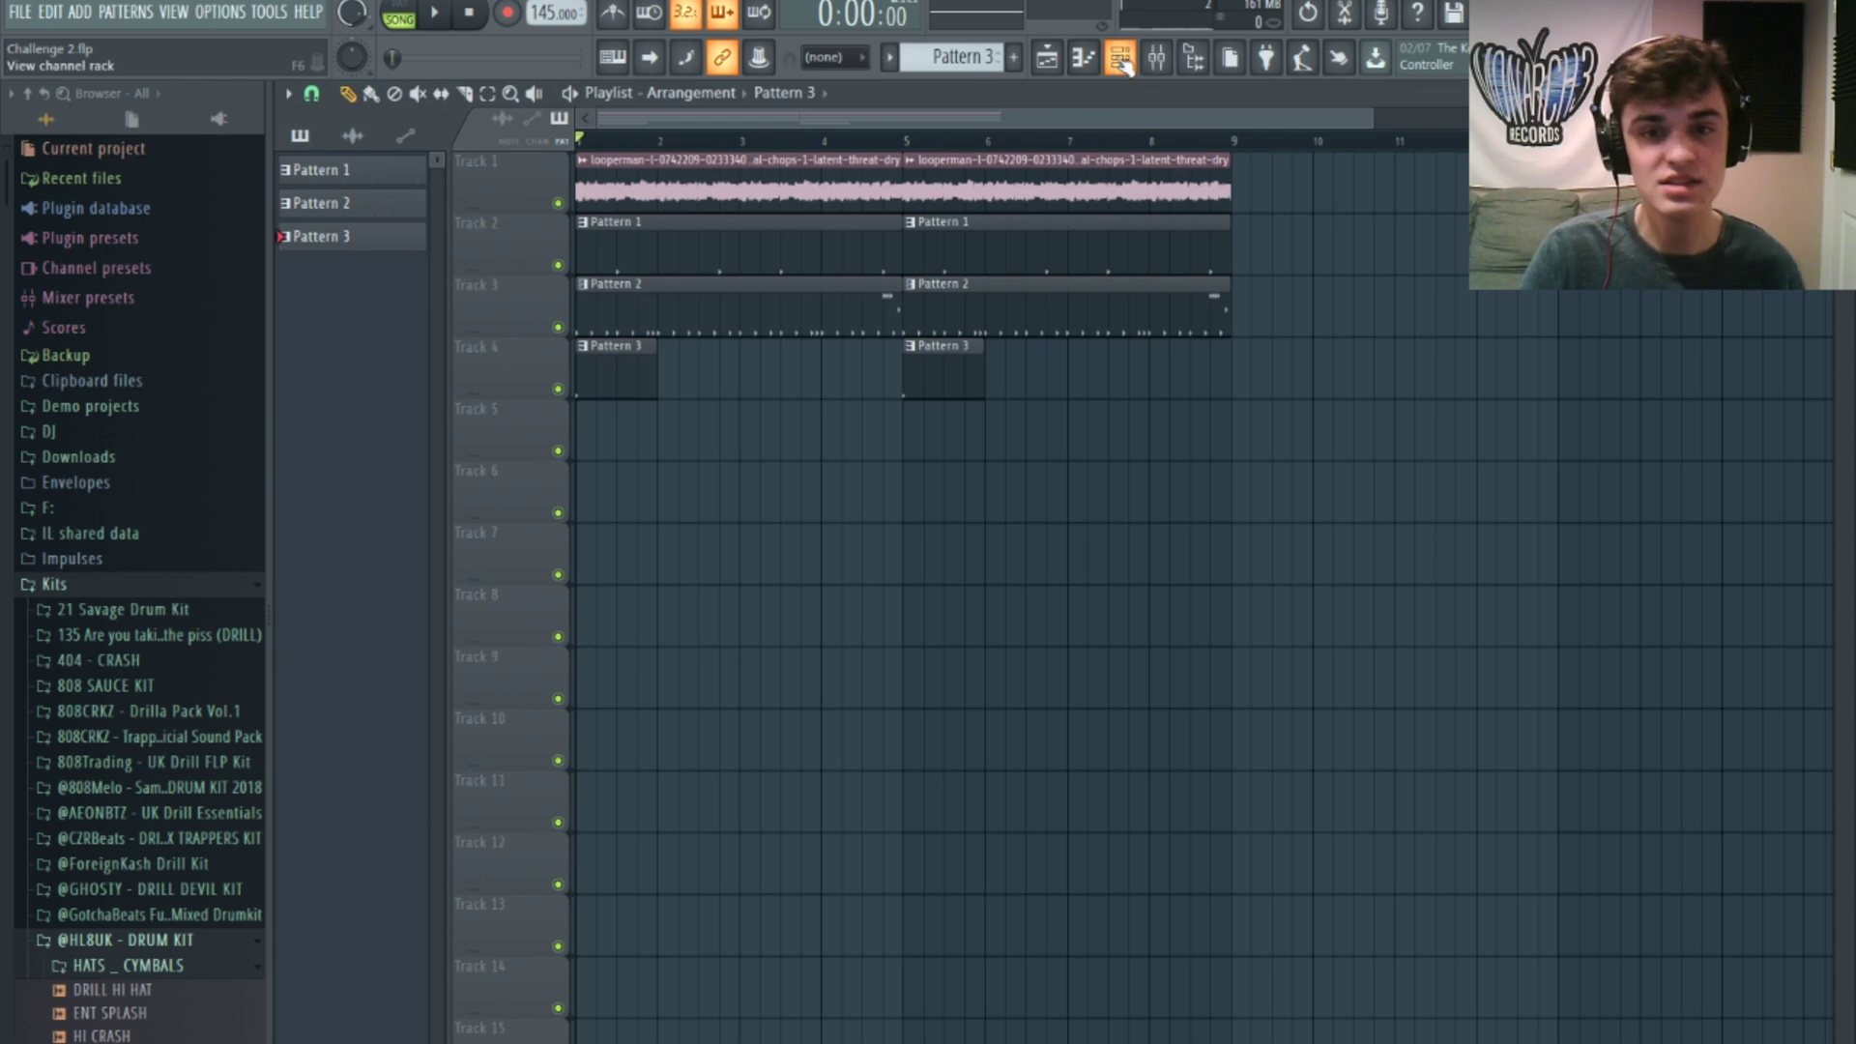
left_click(1121, 60)
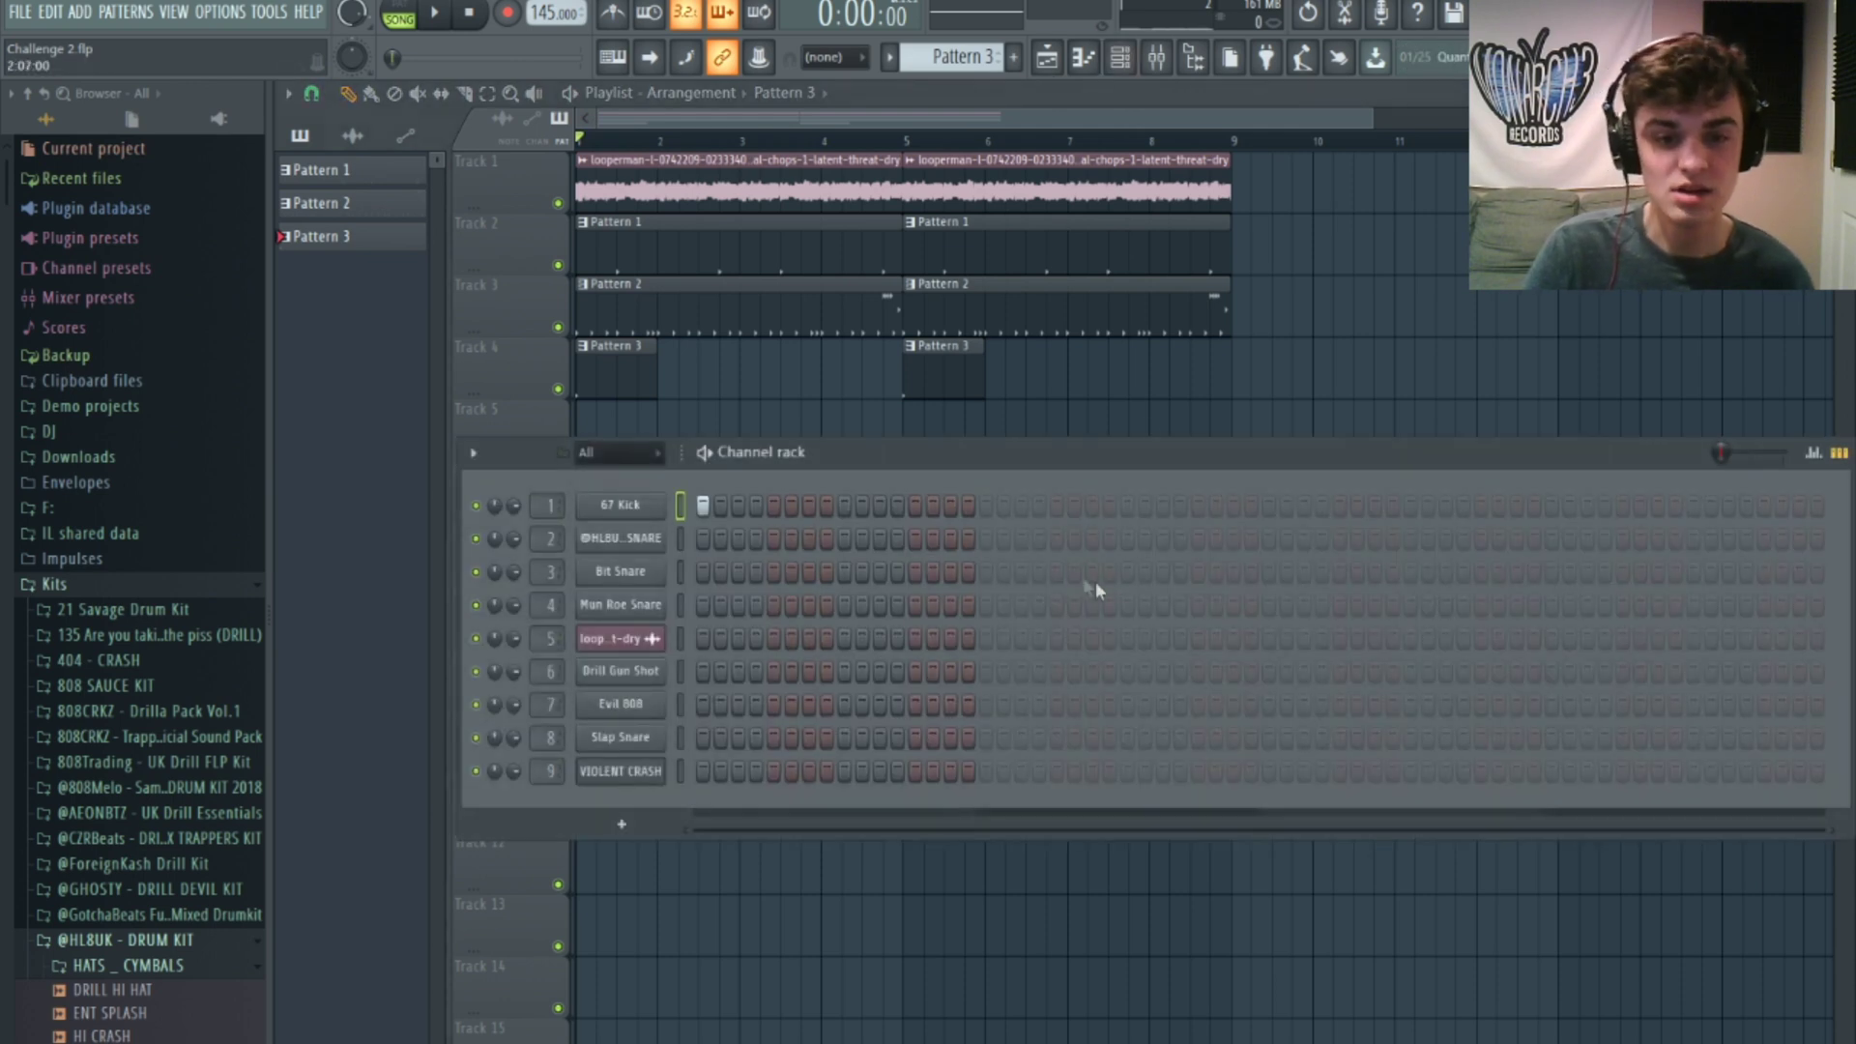
left_click(1056, 506)
left_click(1128, 507)
left_click(1270, 505)
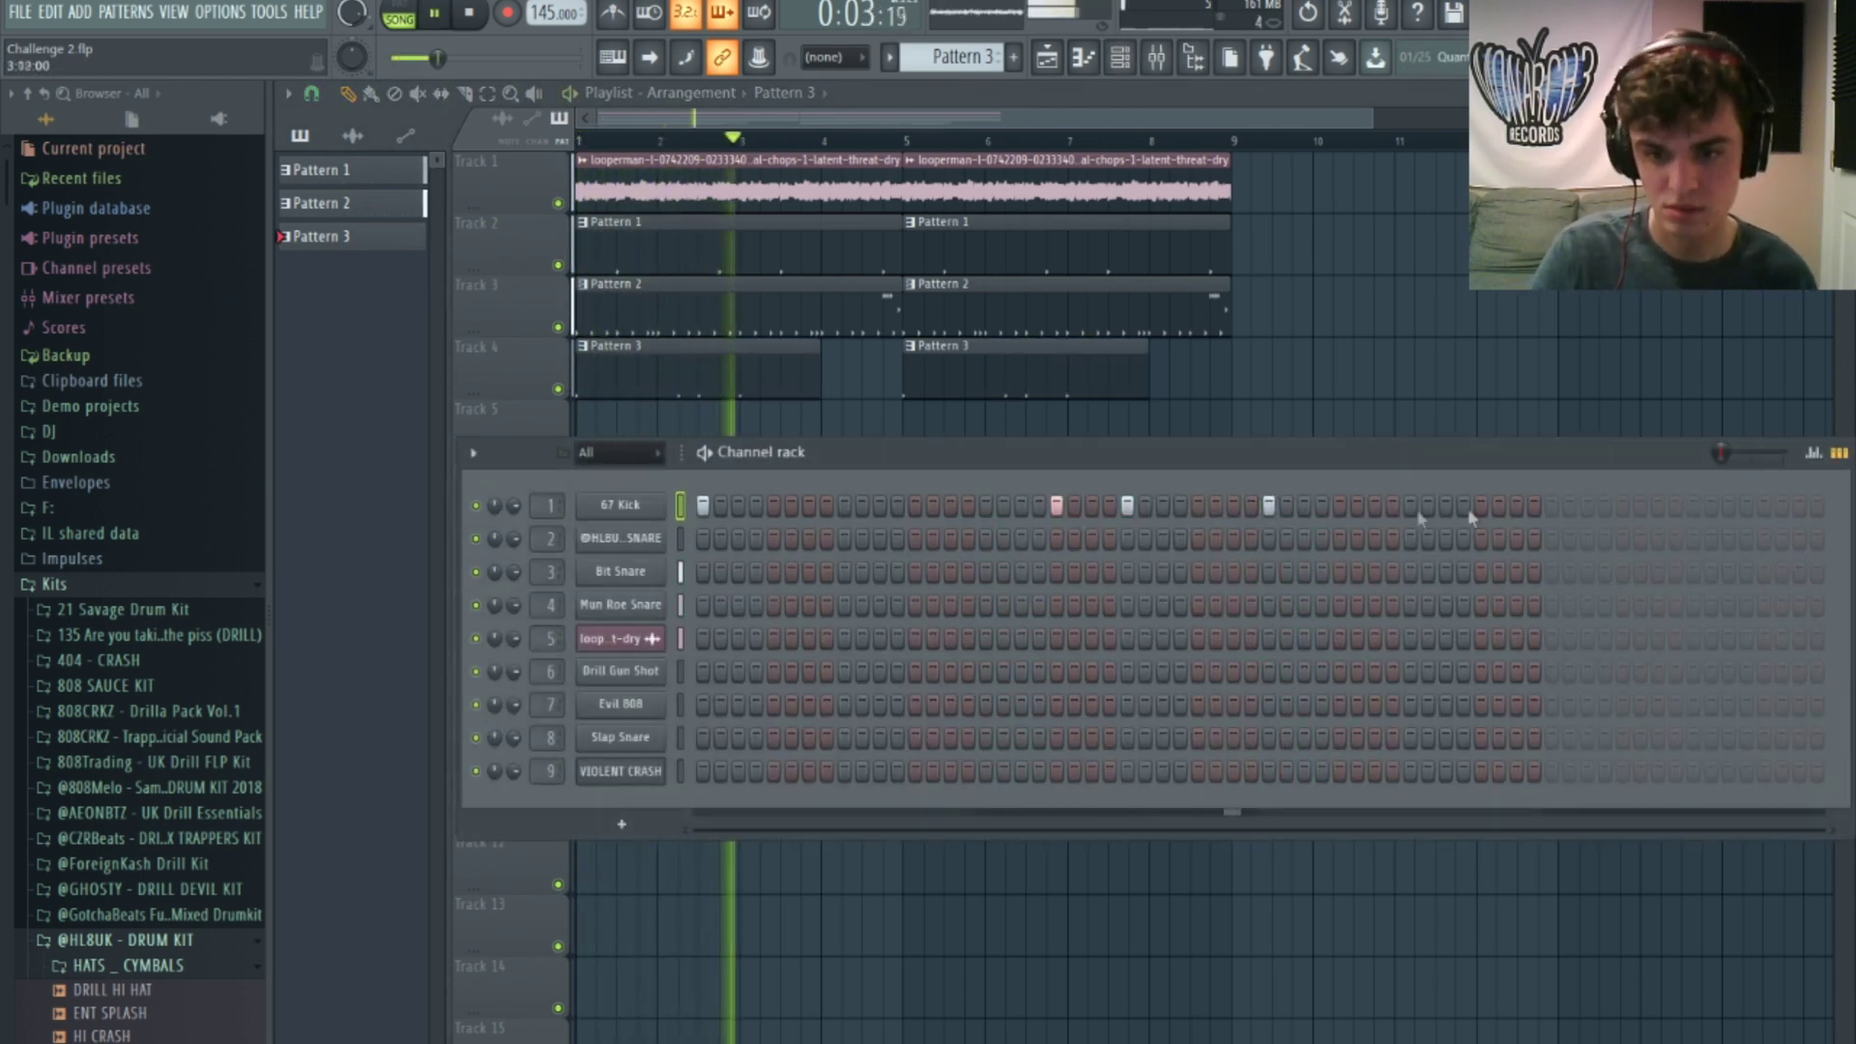
Step: Add 67 Kick hits on steps 55, 57 and 63, clearing the trial hits on steps 56 and 62
left_click(1658, 506)
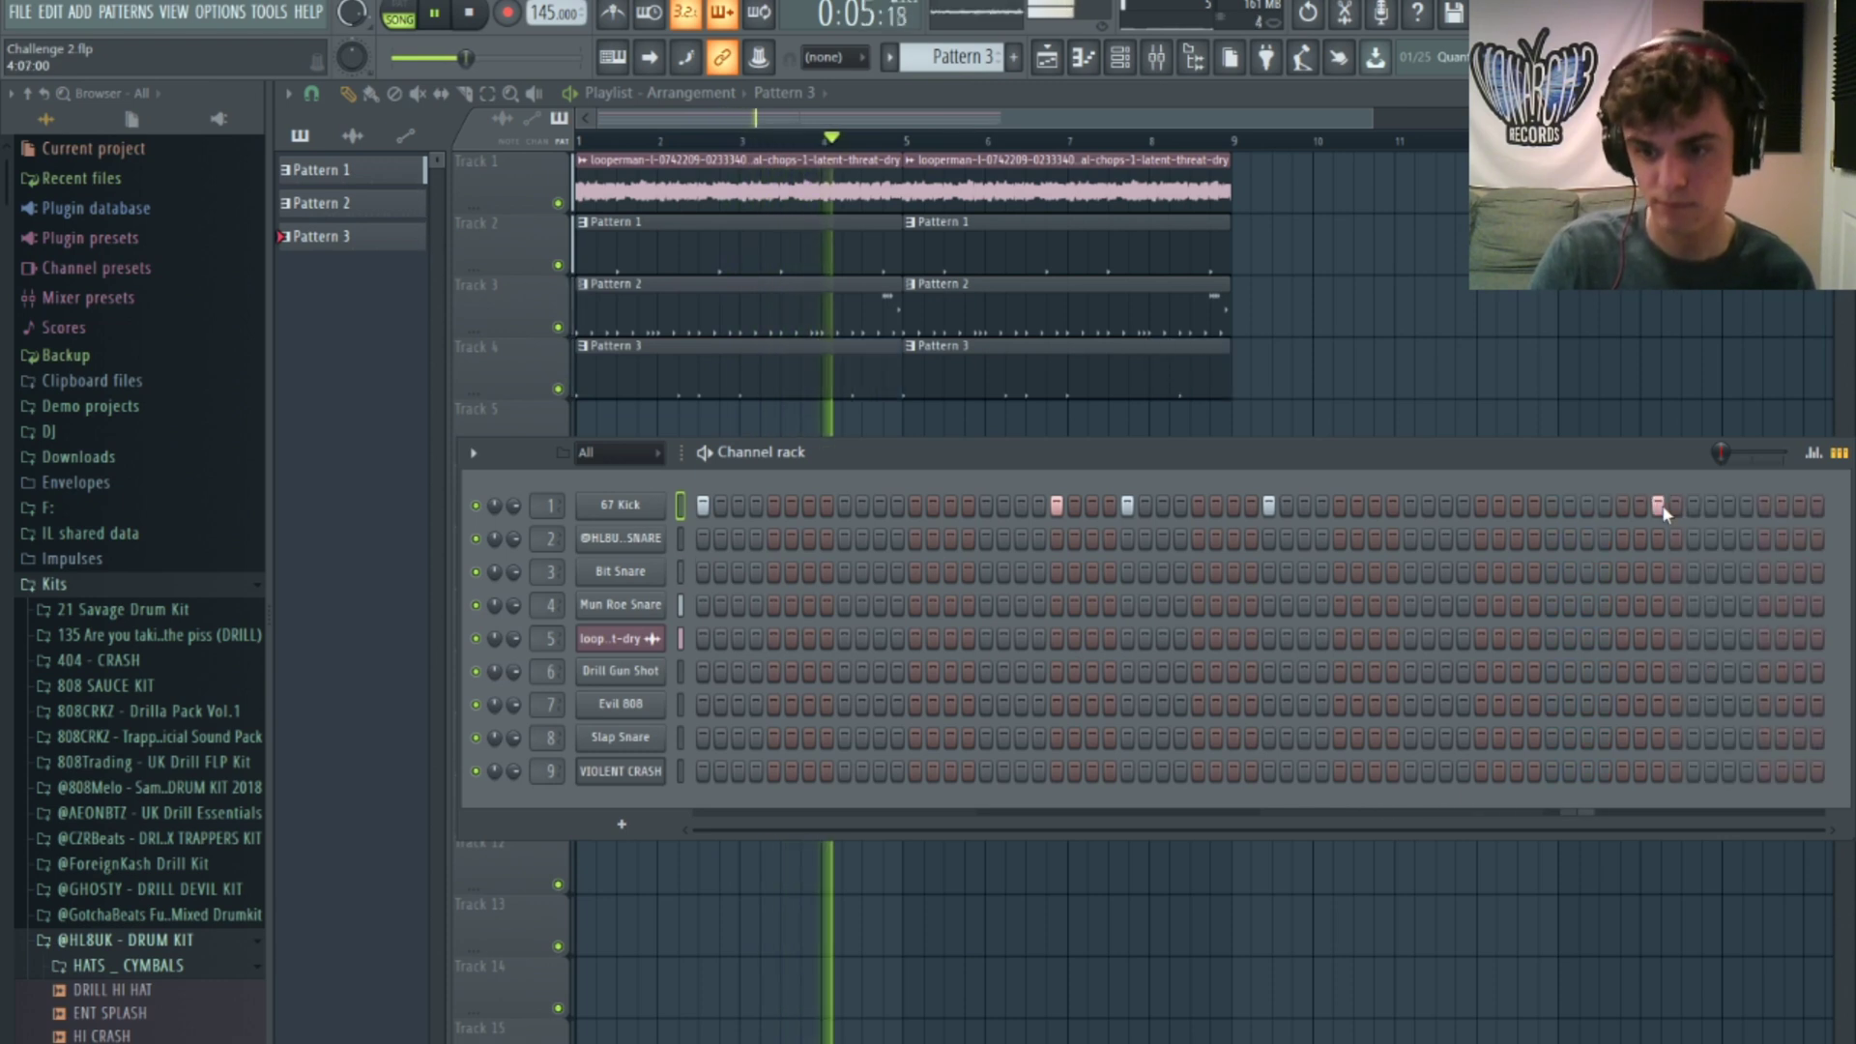
left_click(1675, 506)
left_click(1693, 506)
left_click(1781, 506)
right_click(1781, 506)
right_click(1675, 505)
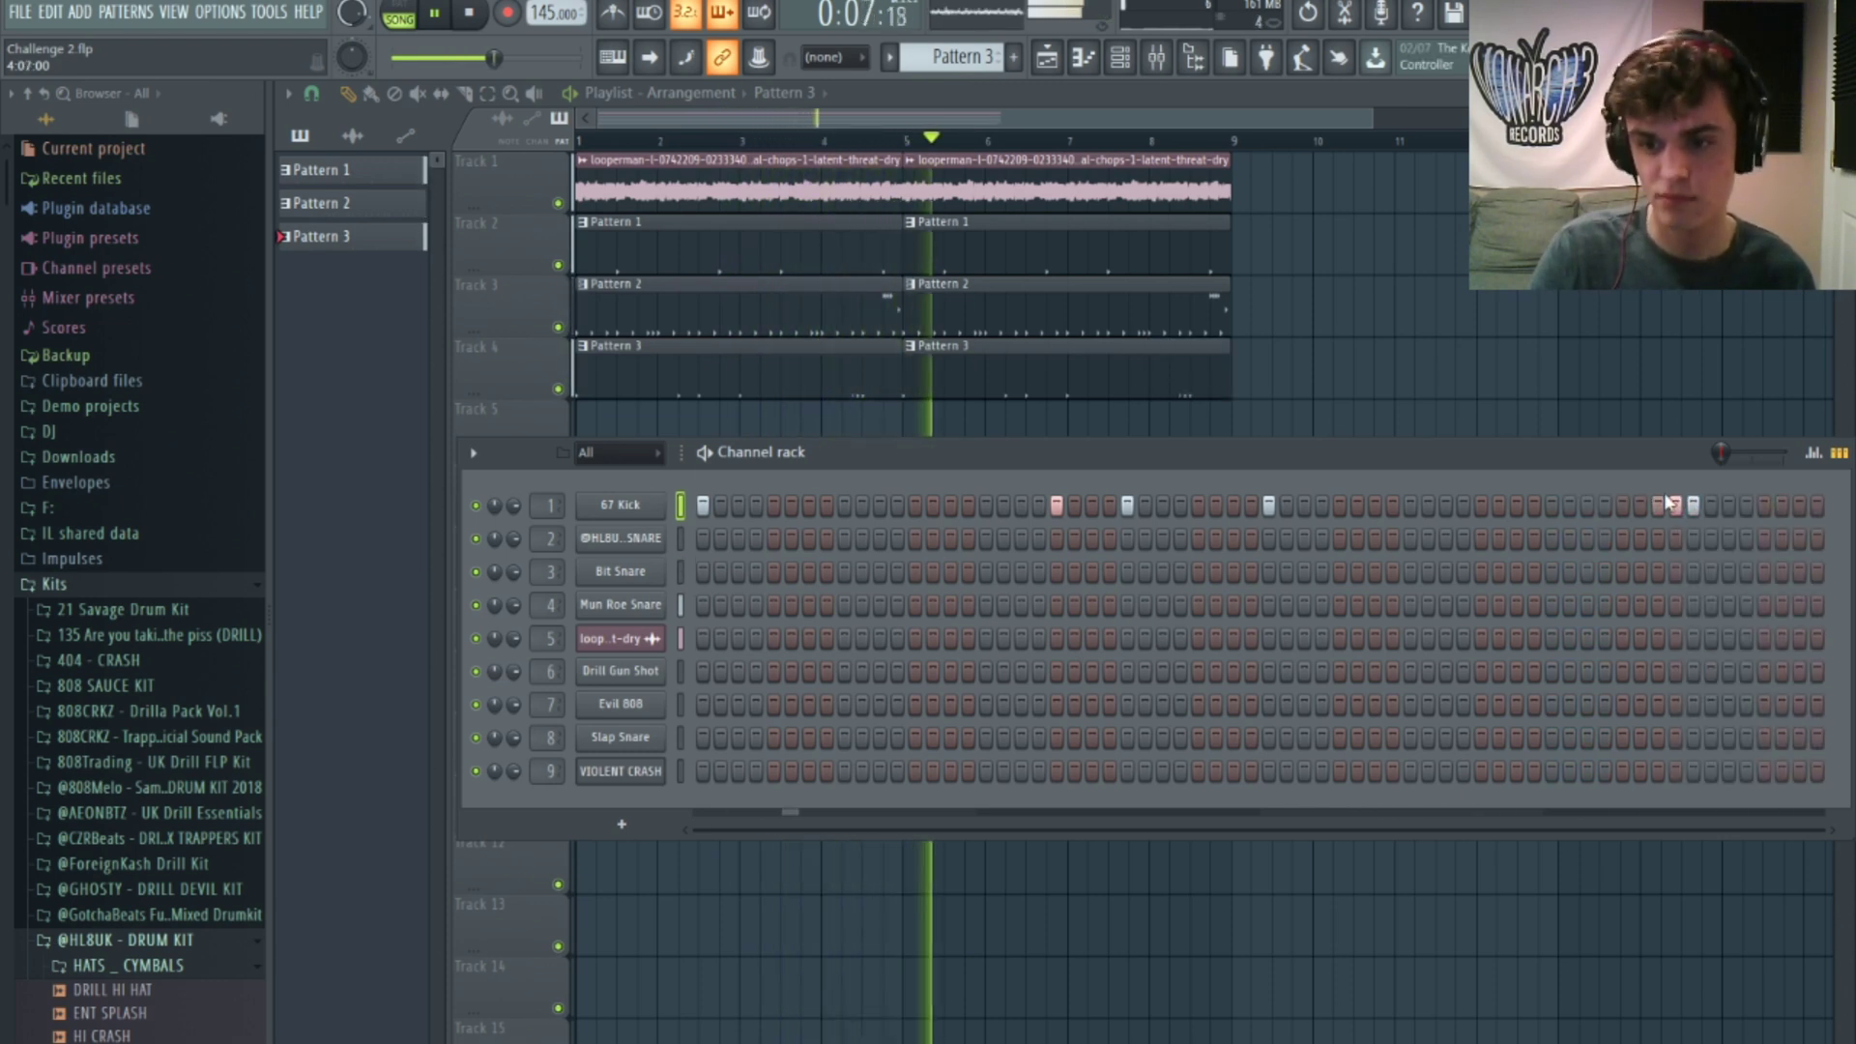
left_click(1799, 505)
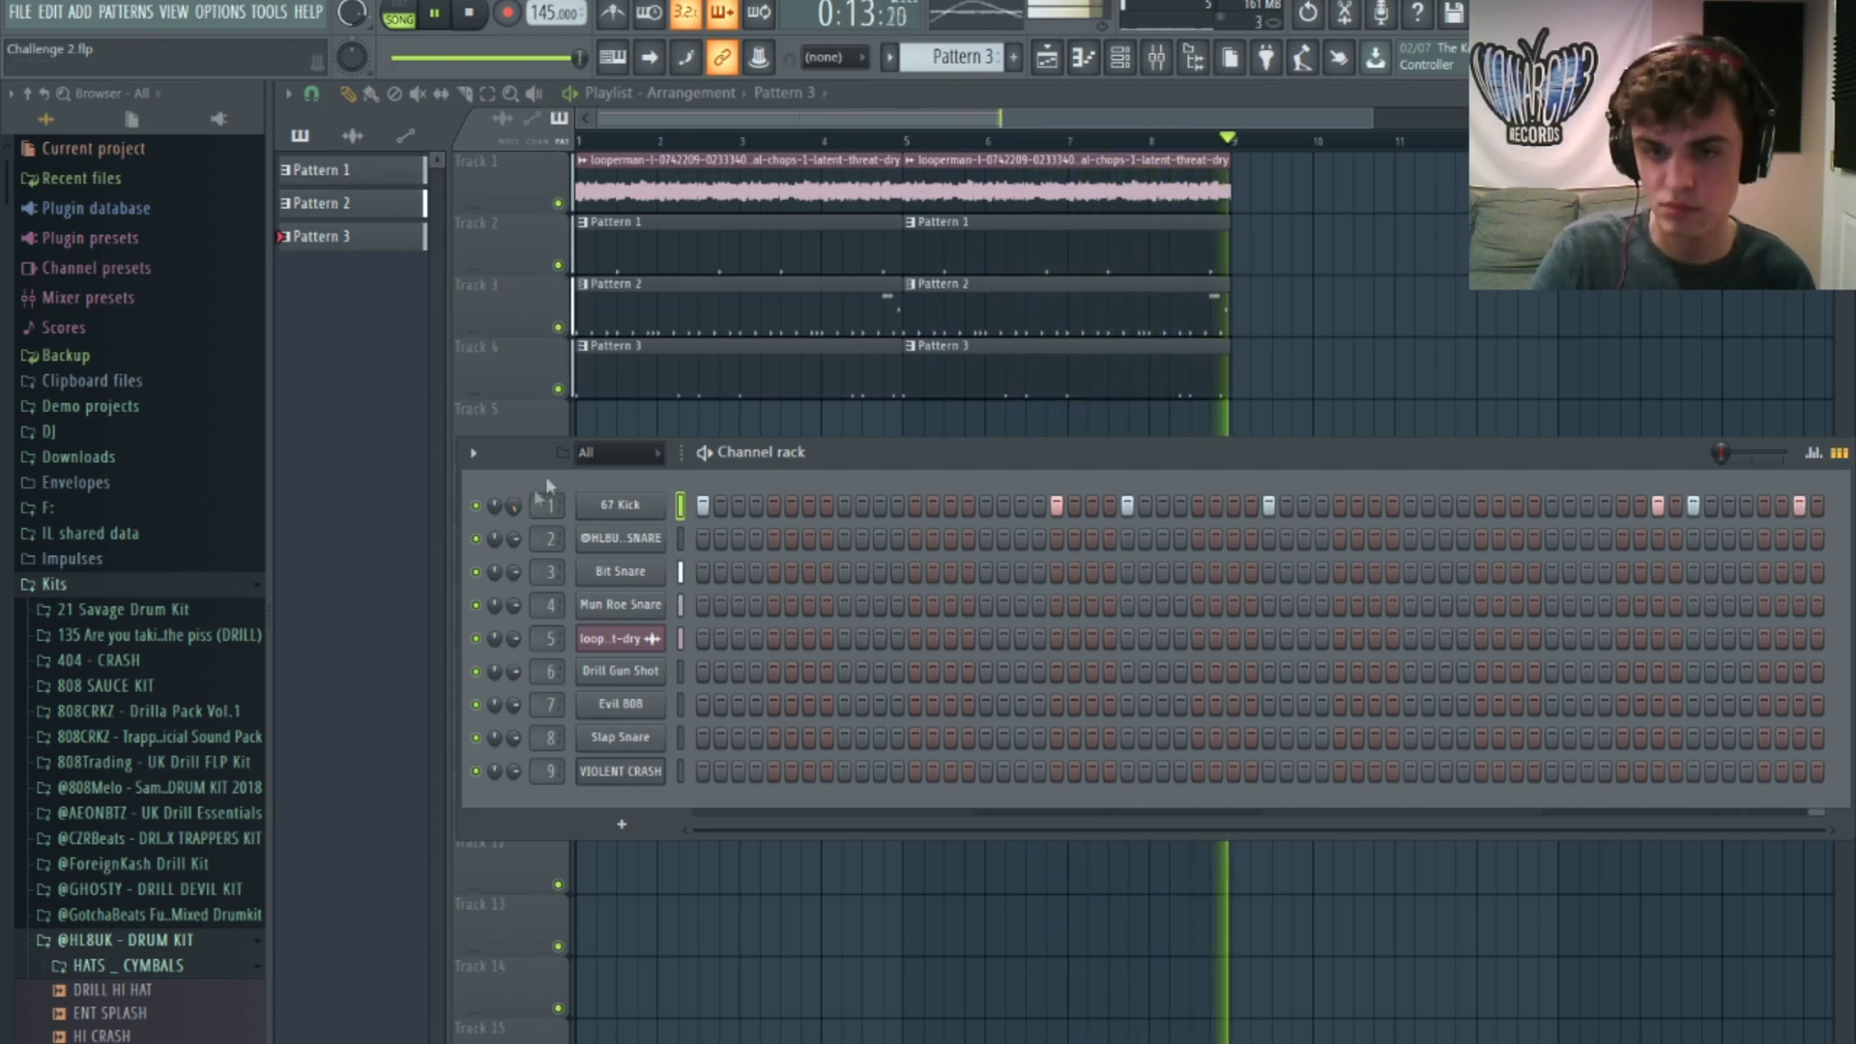
Step: Check the mixer levels during playback and return to the playlist and channel rack with playback stopped
left_click(1160, 60)
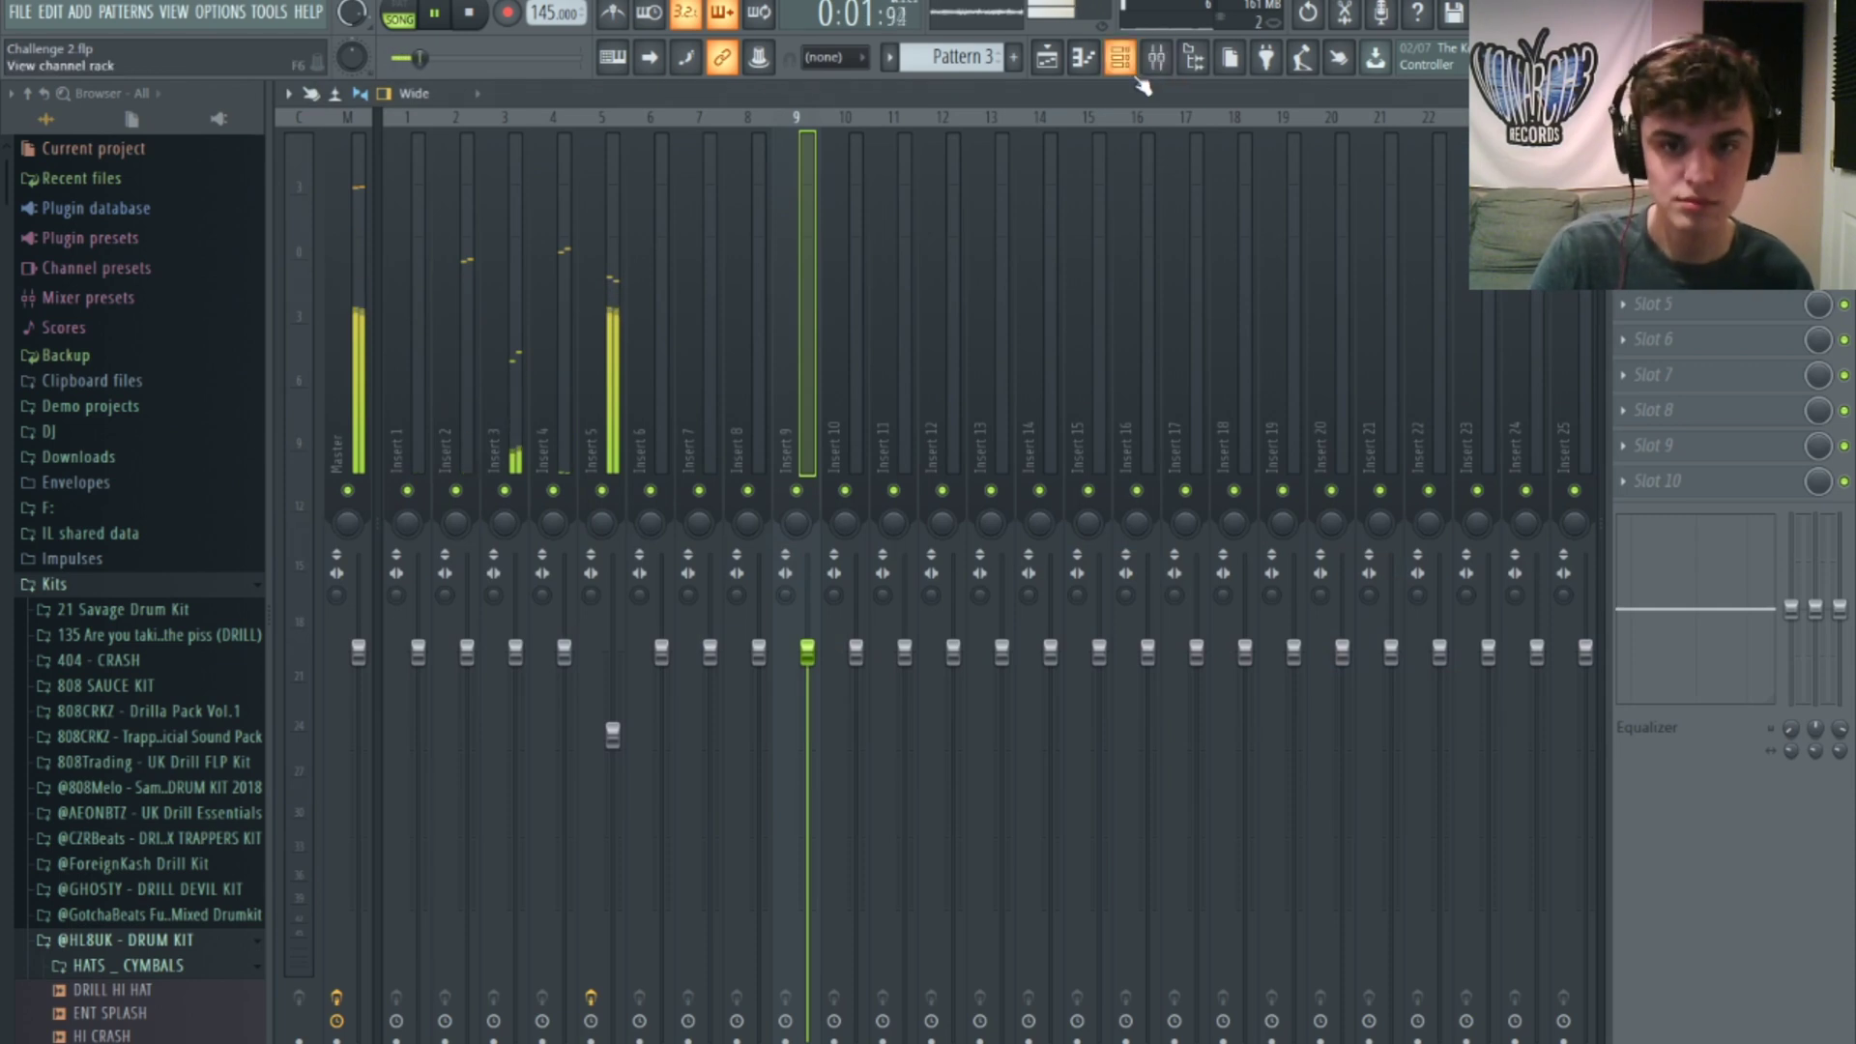
left_click(1138, 78)
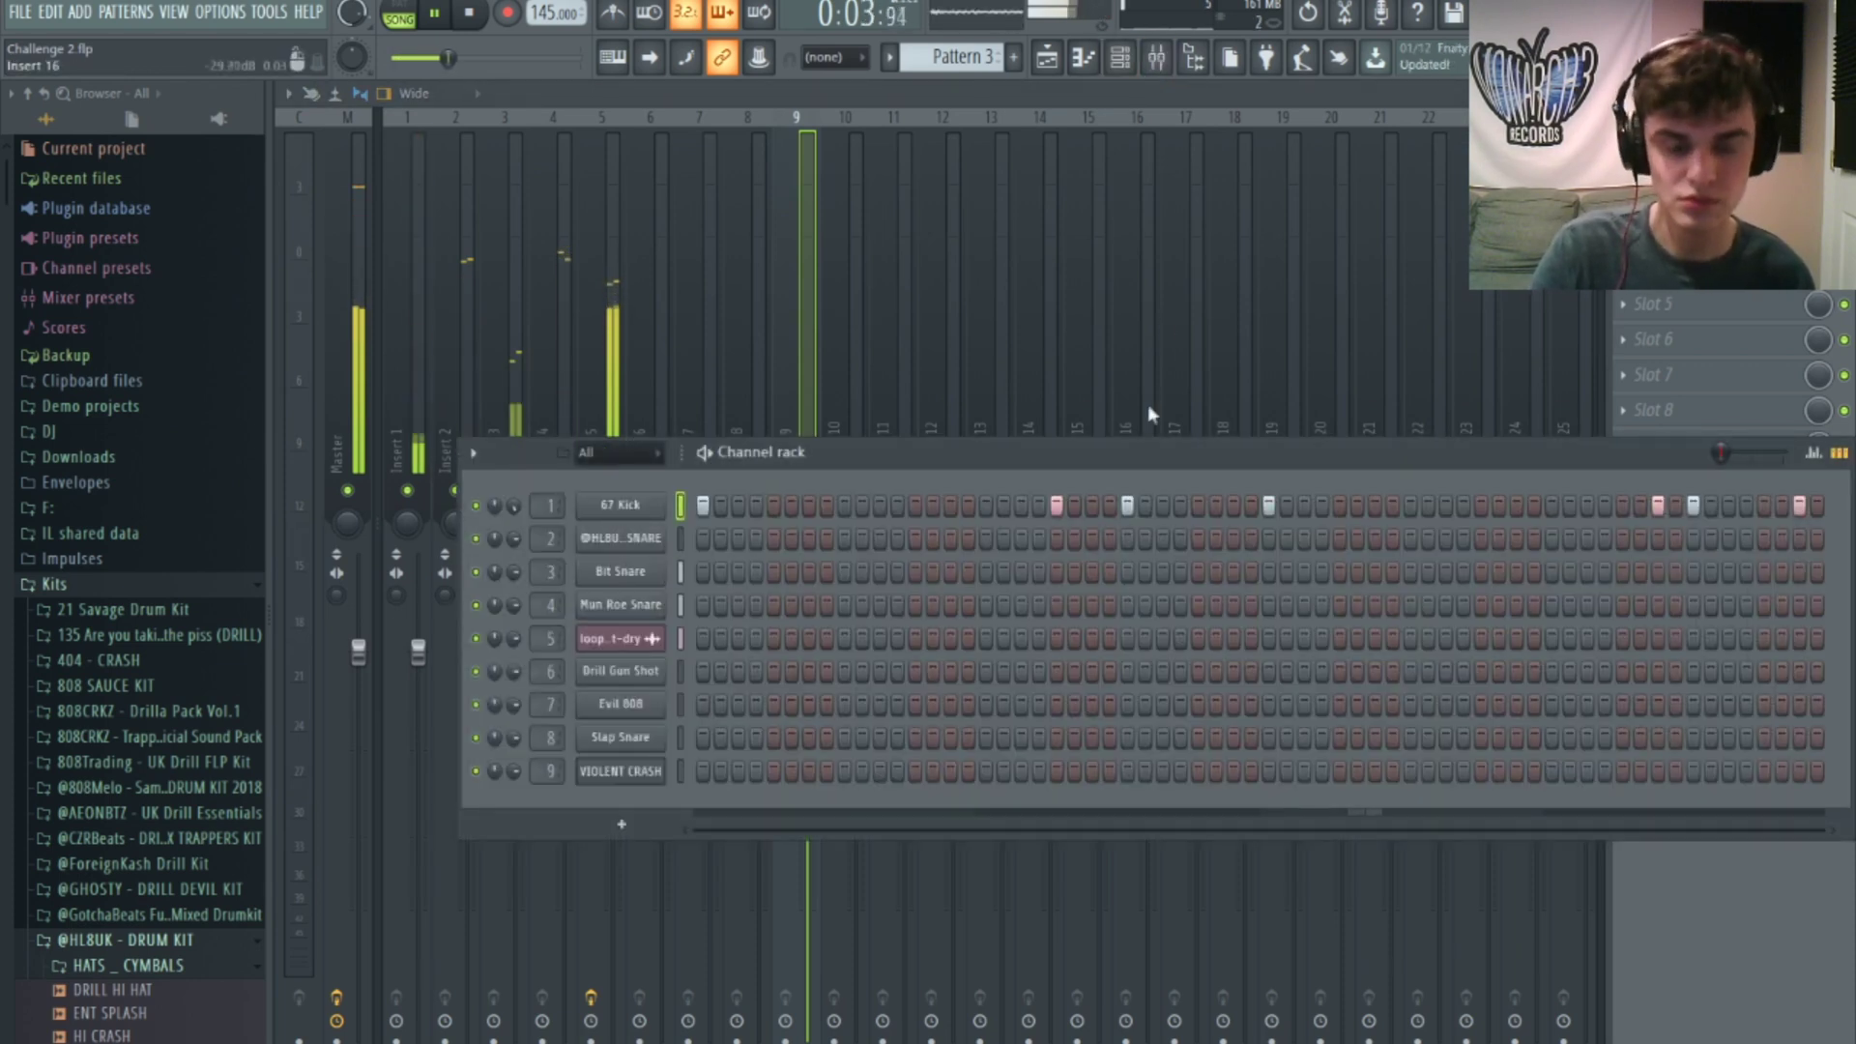
left_click(1050, 62)
left_click(1119, 64)
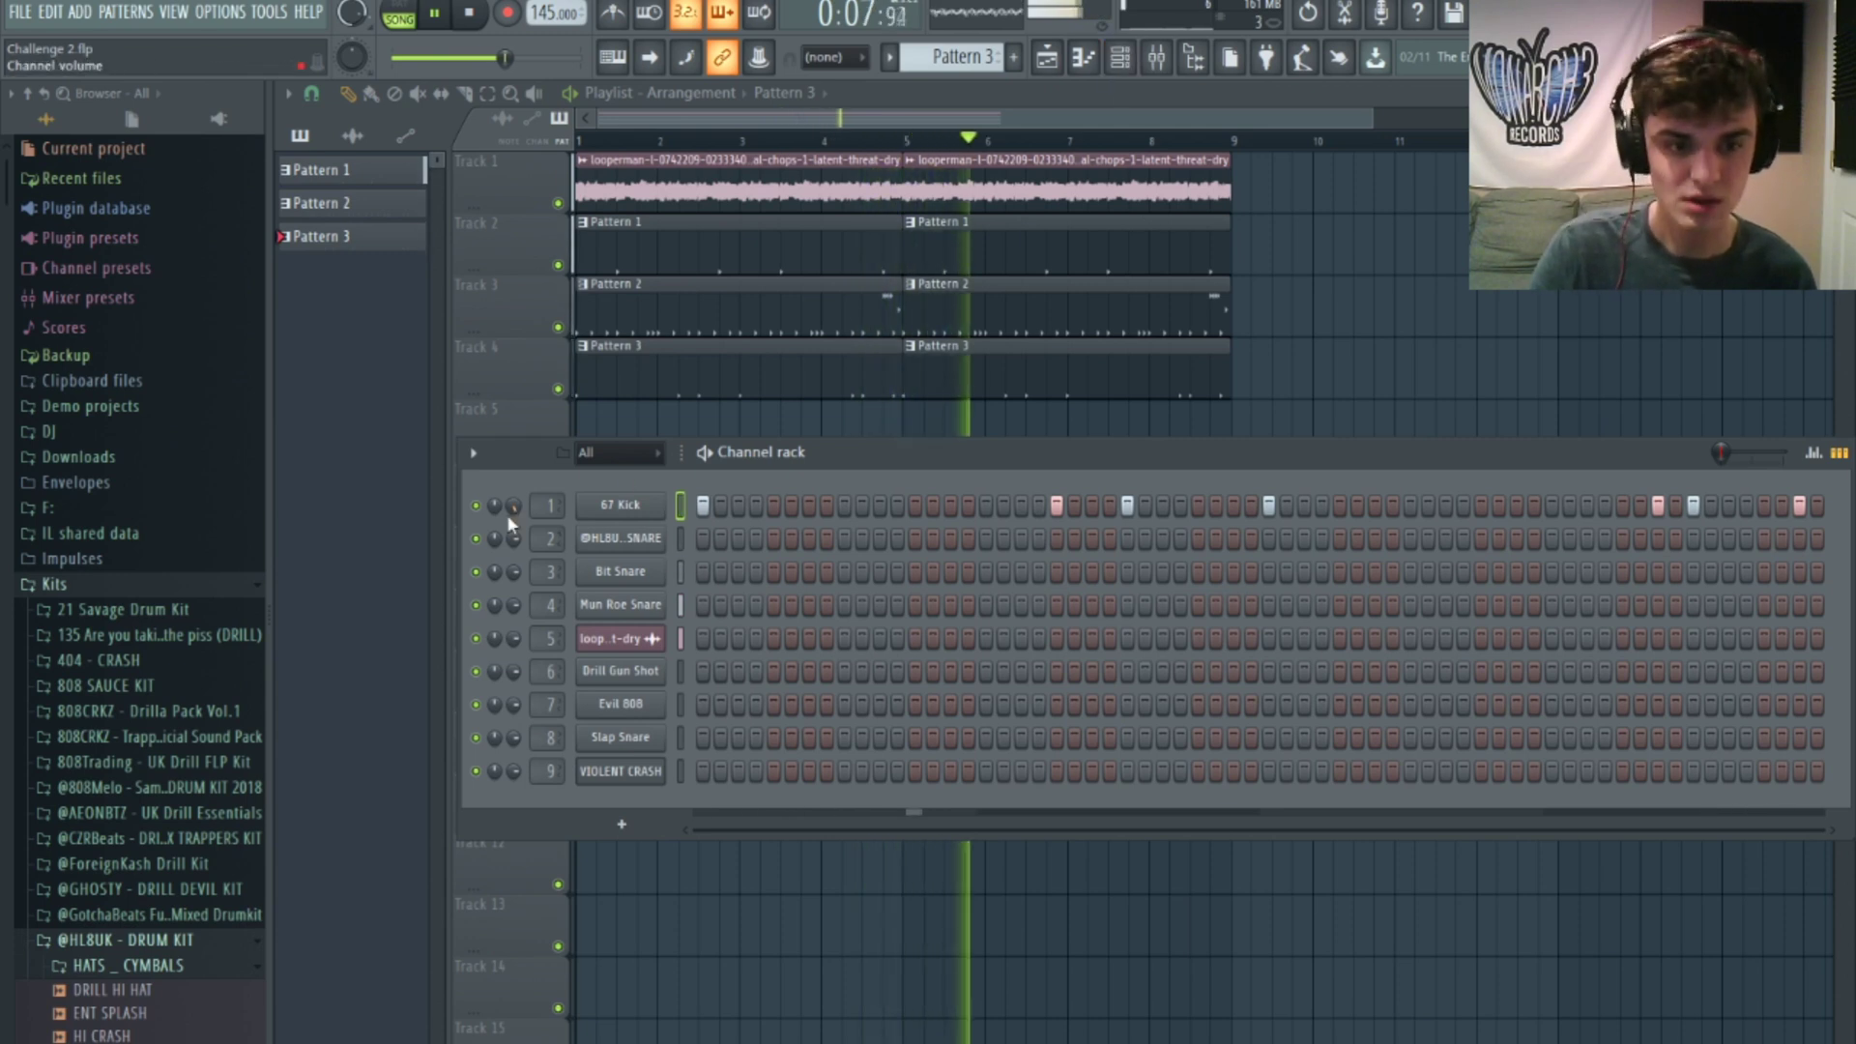
key("space")
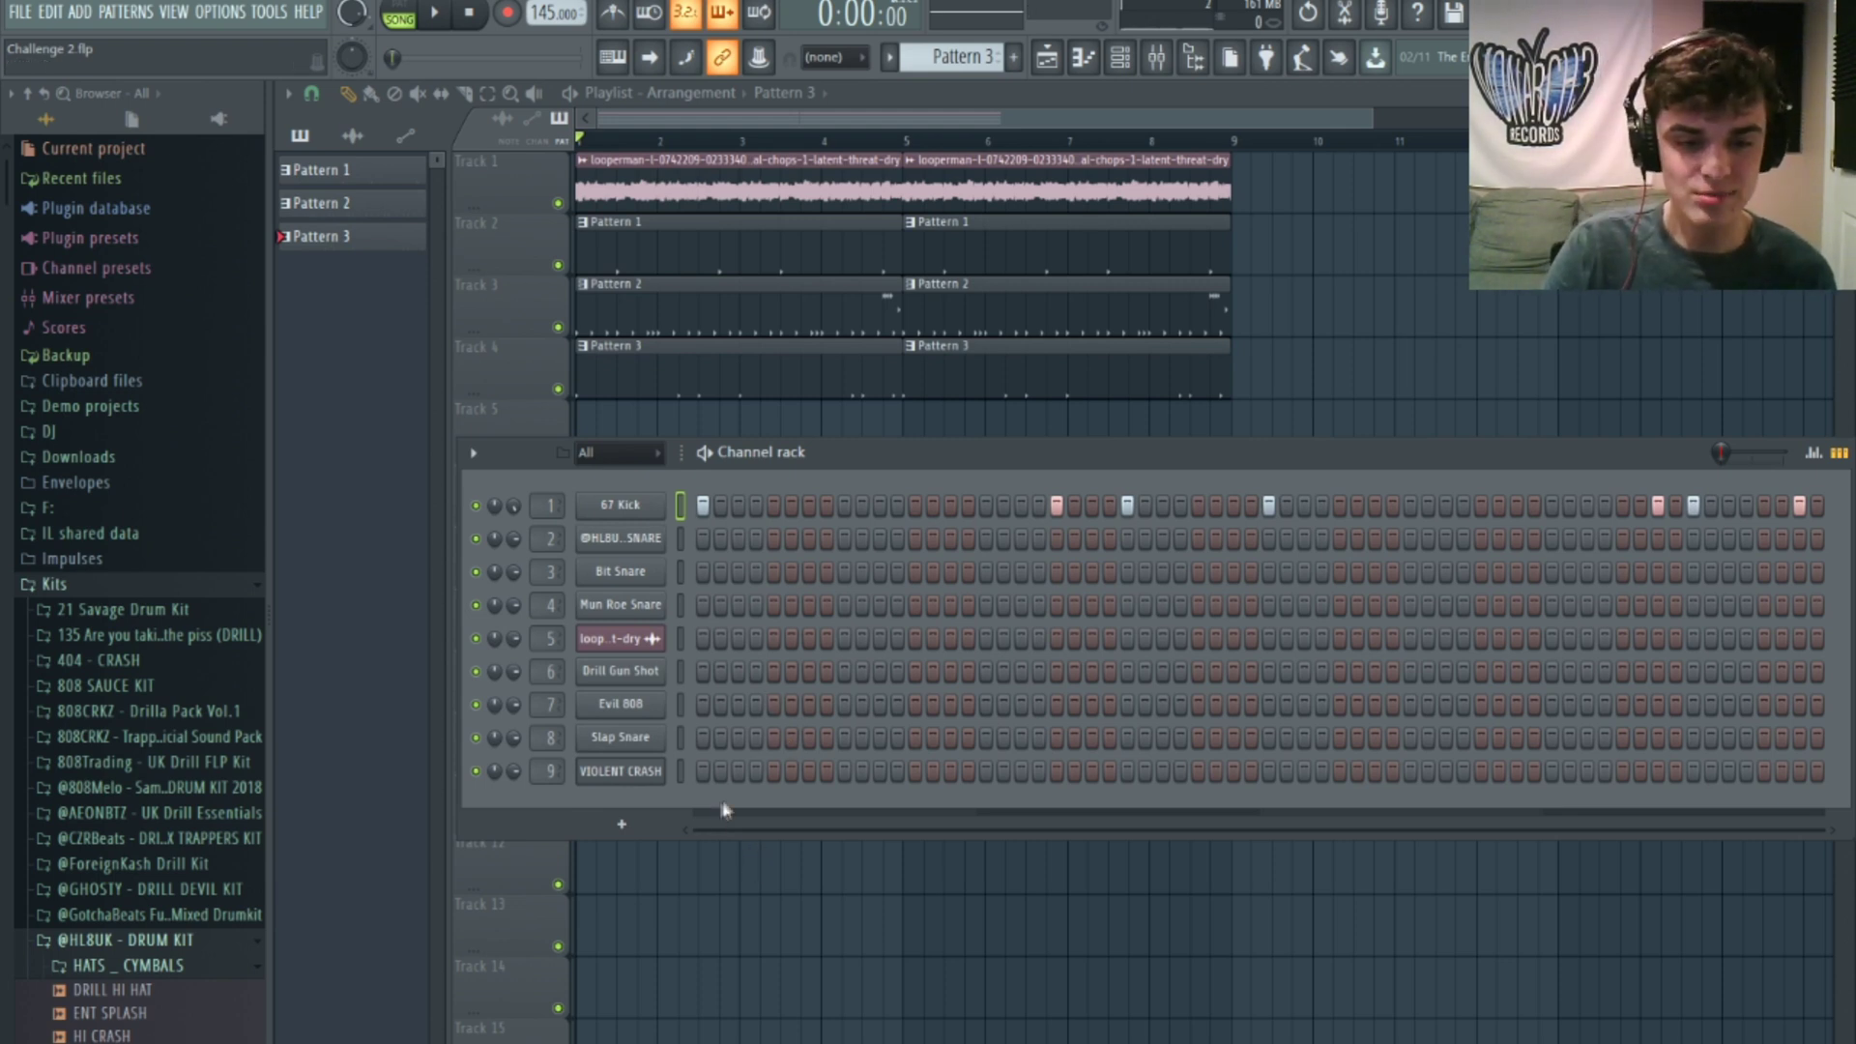
Step: Write a four-bar Evil 808 line of D5, A5 and E5 notes in Pattern 4 and repeat it through bar 8
left_click(678, 705)
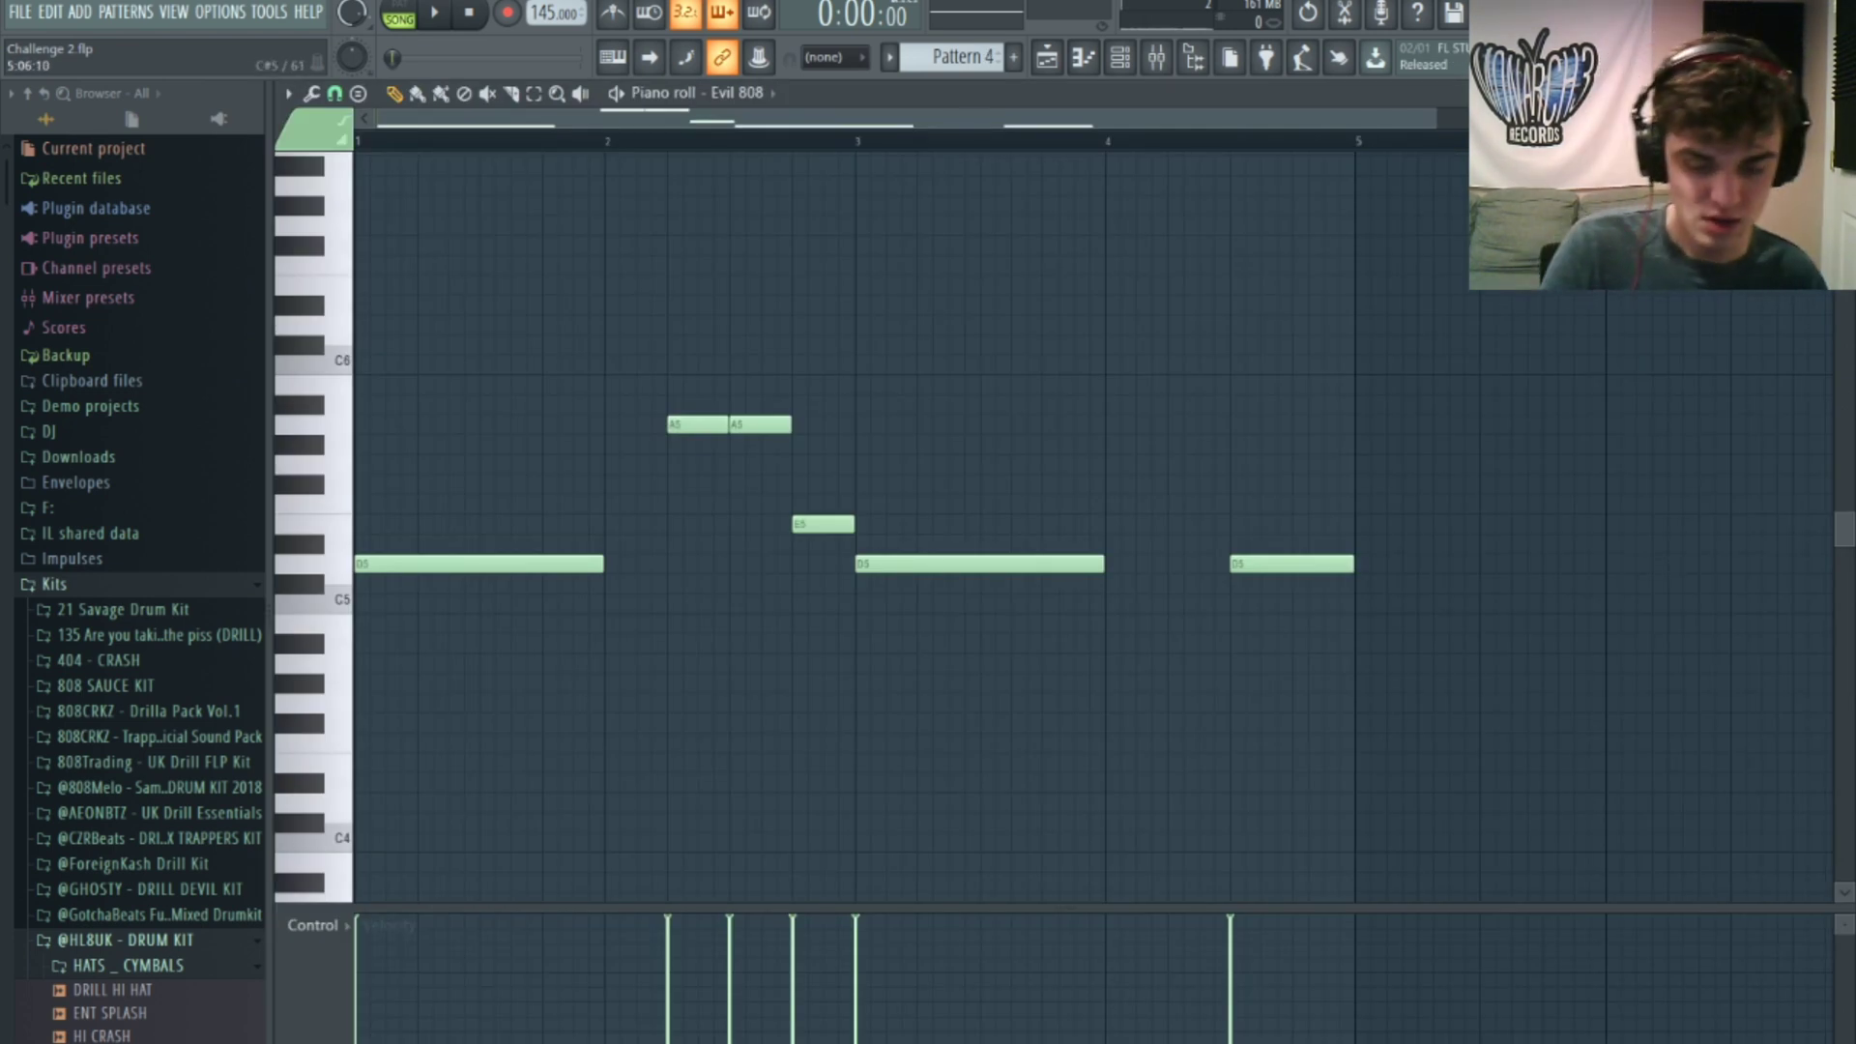
key("ctrl+a")
key("ctrl+b")
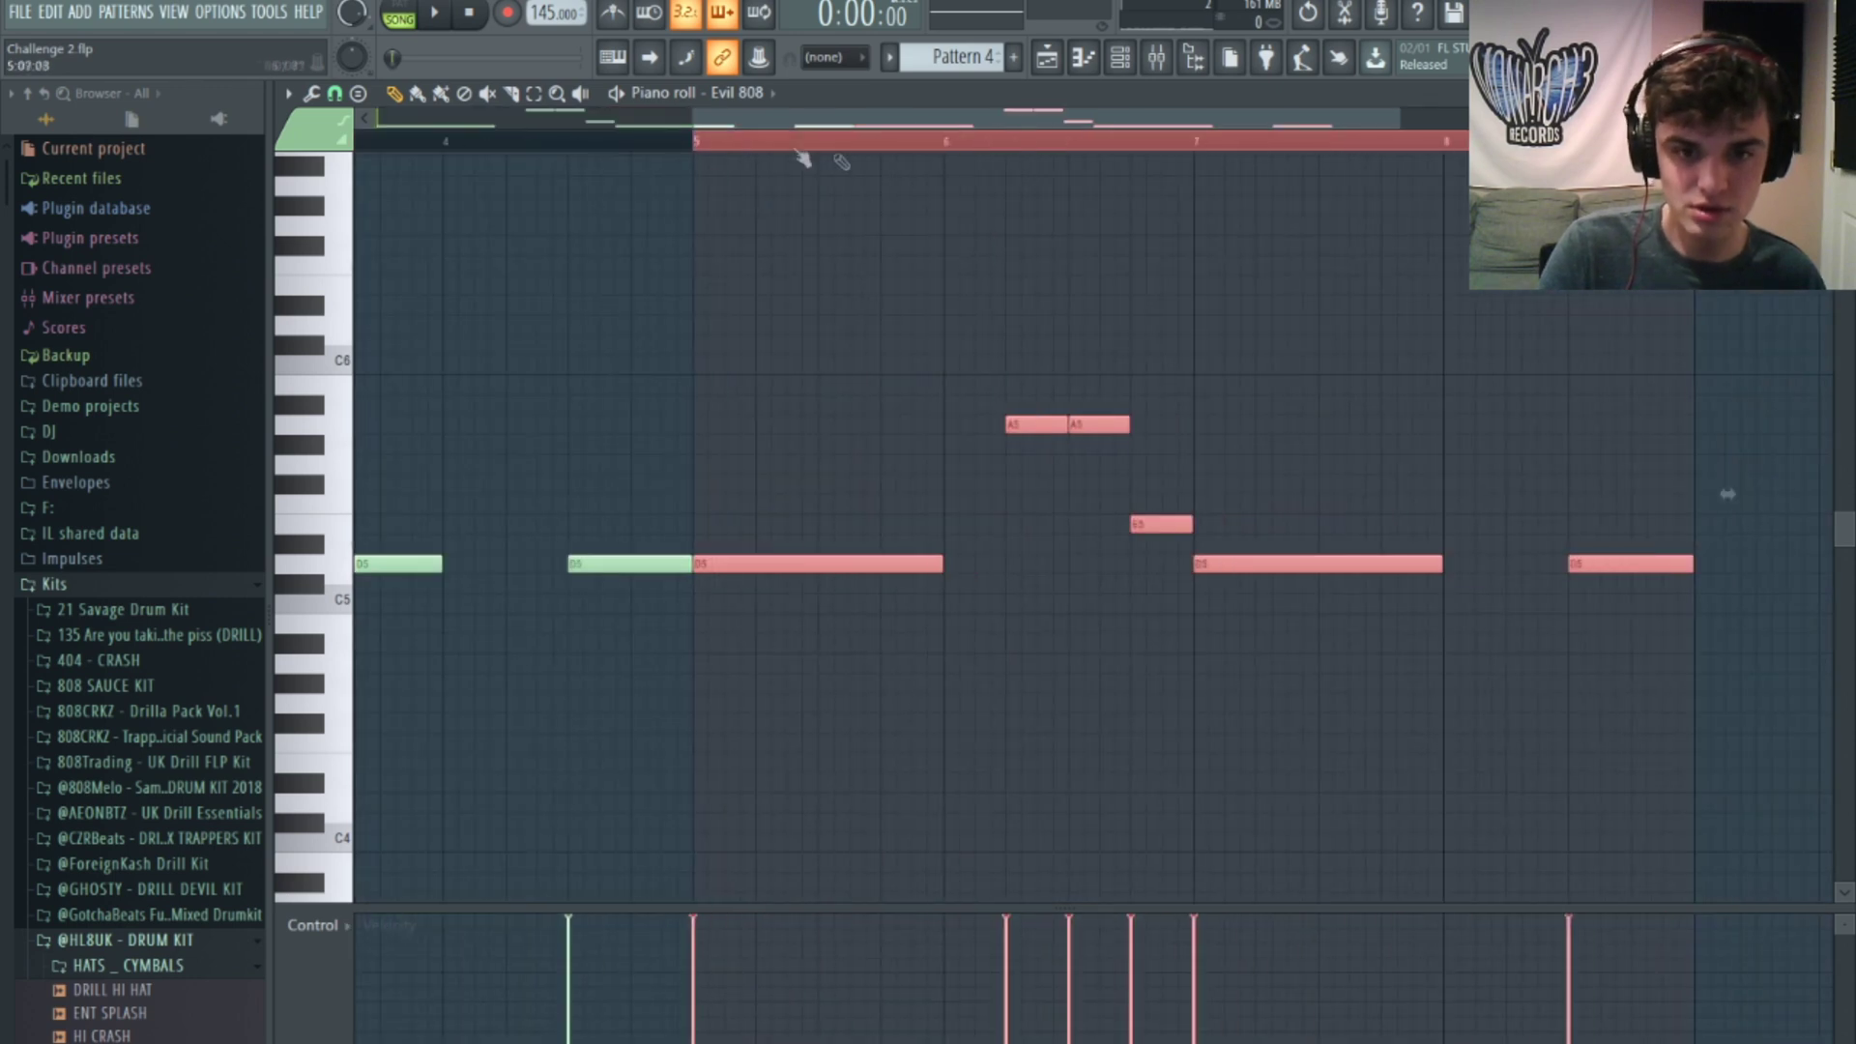
left_click_drag(704, 145, 8, 172)
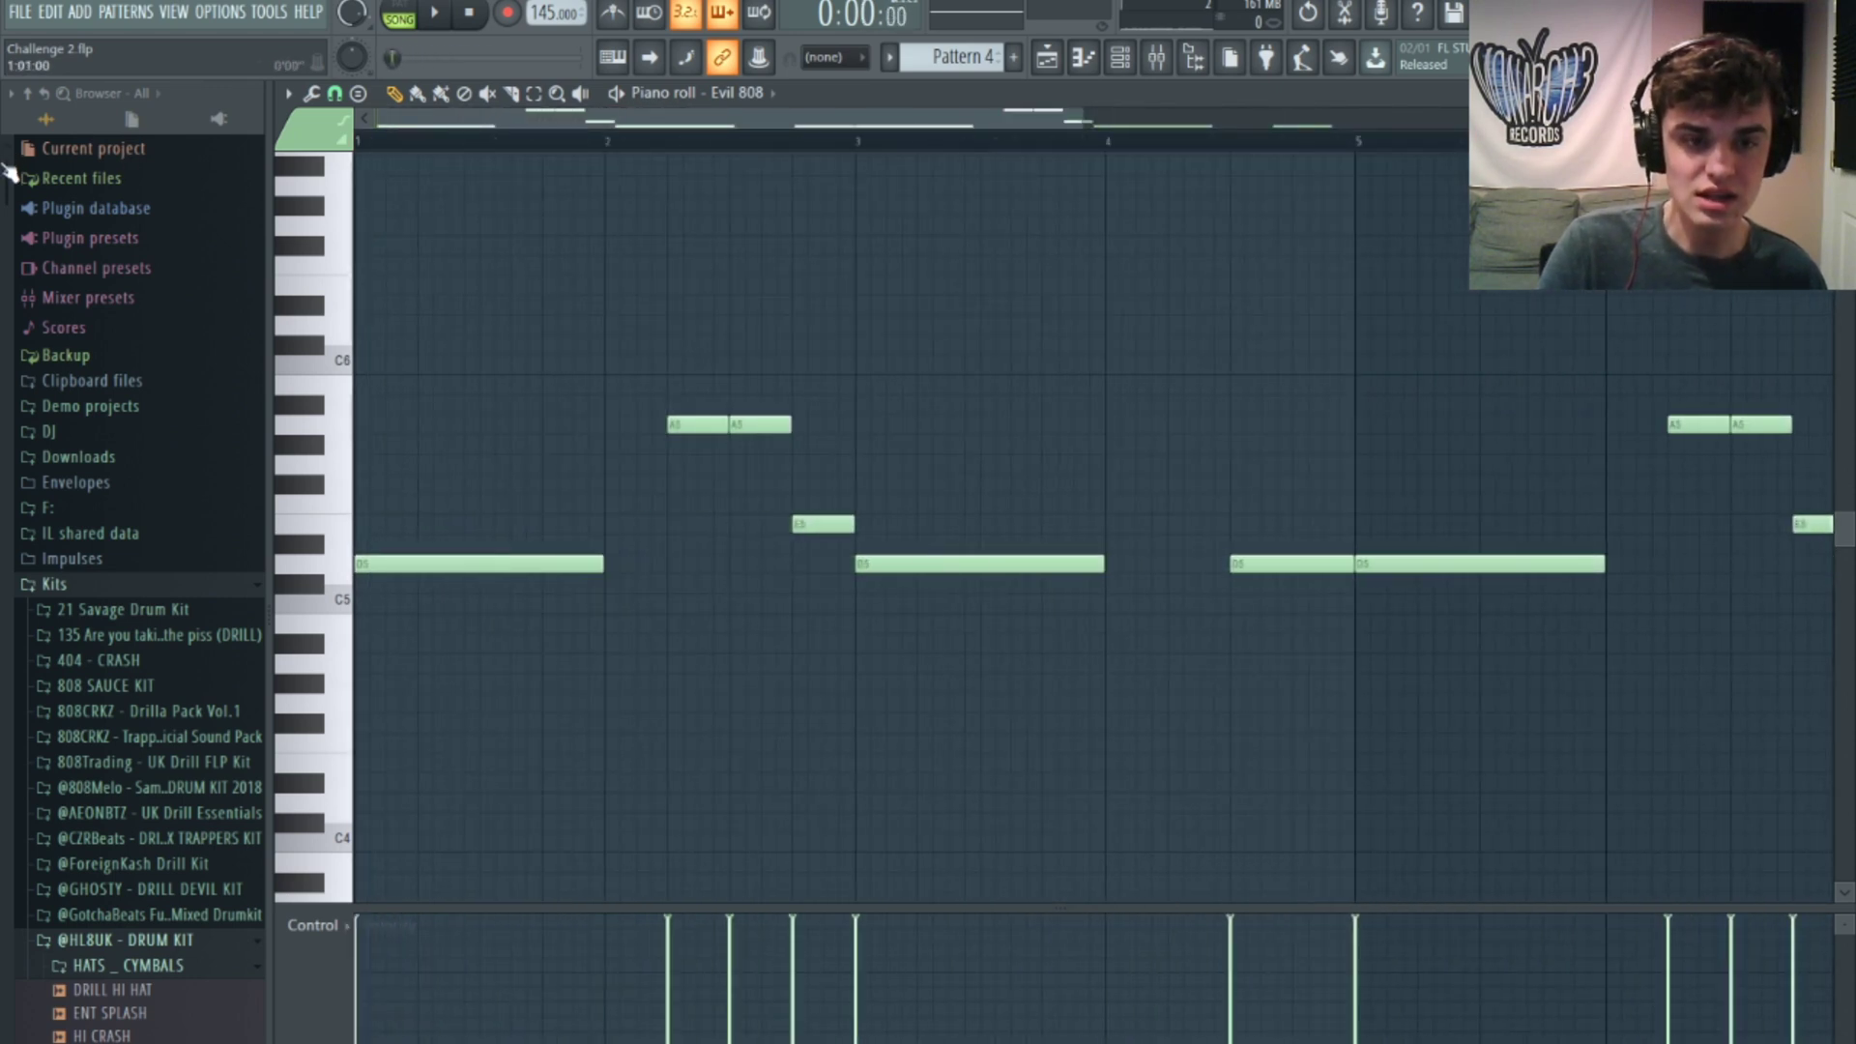
Step: Move the two A5 notes in bar 2 down to D5 and add a short D6 slide note at 2:07
left_click_drag(663, 455, 837, 325)
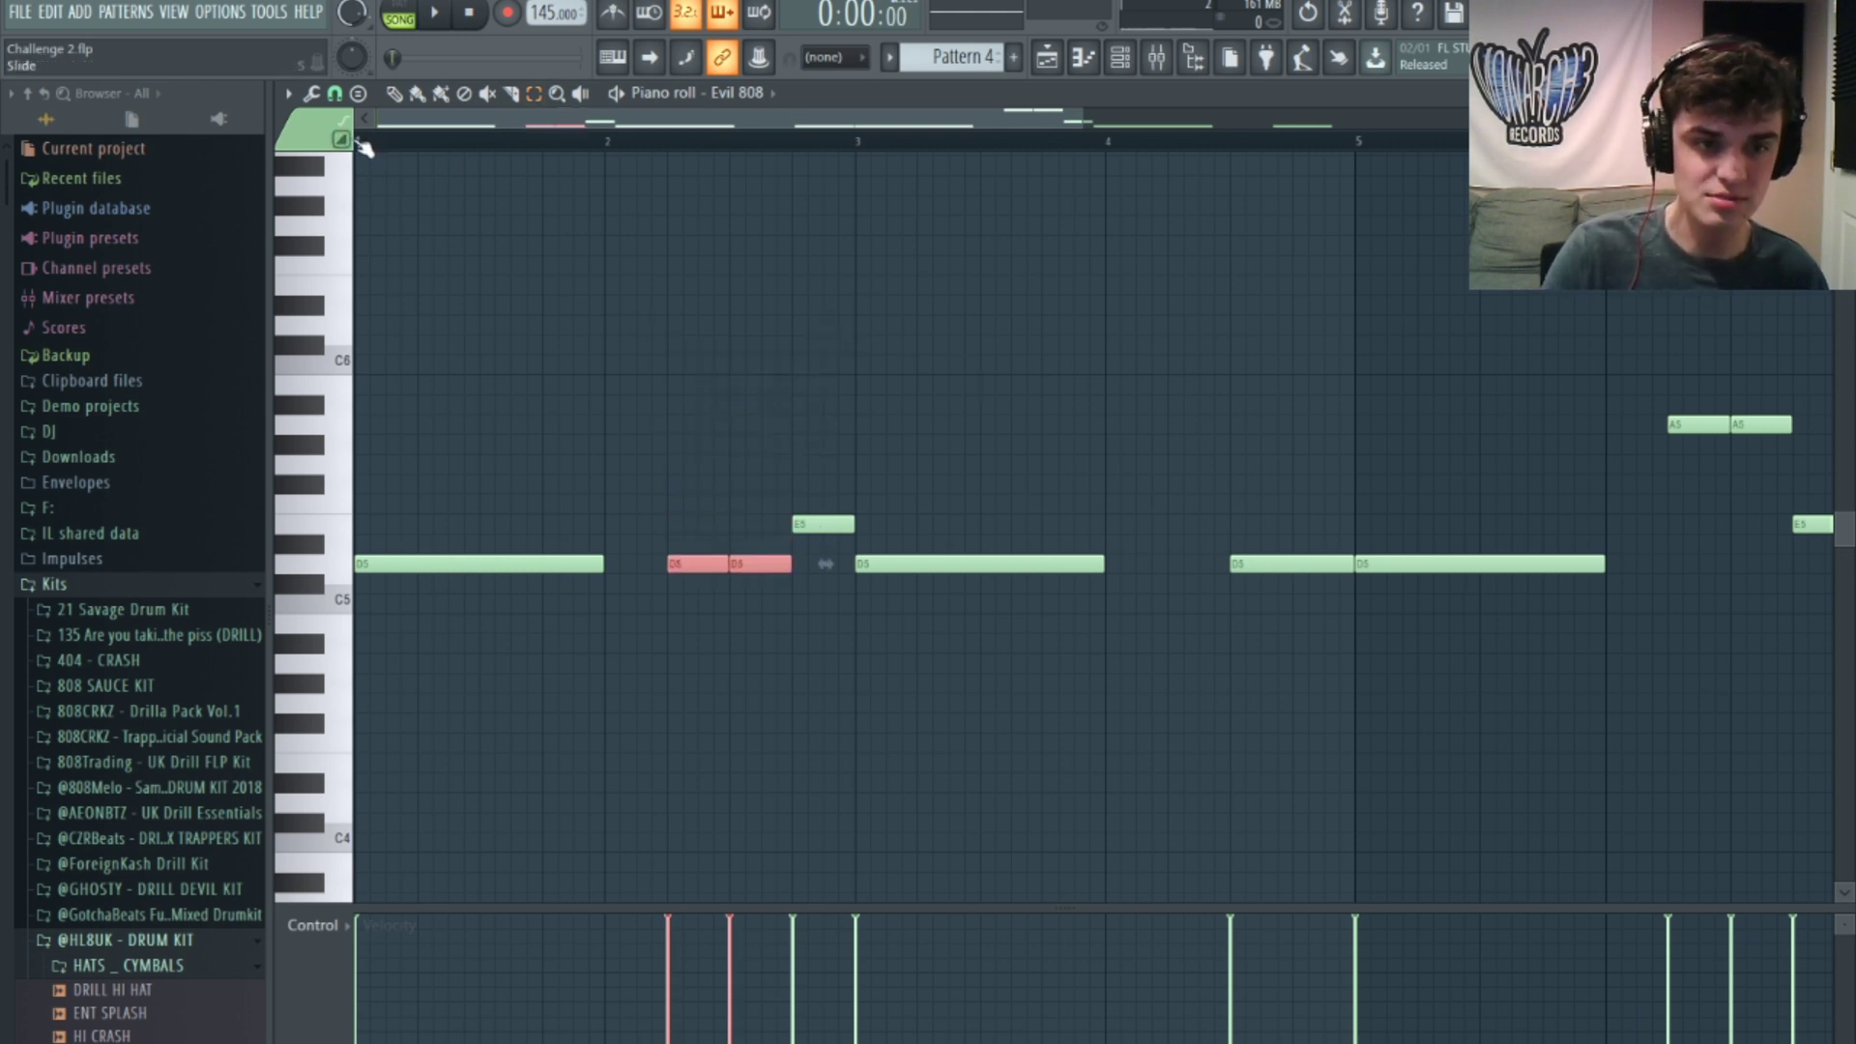
left_click_drag(712, 363, 705, 319)
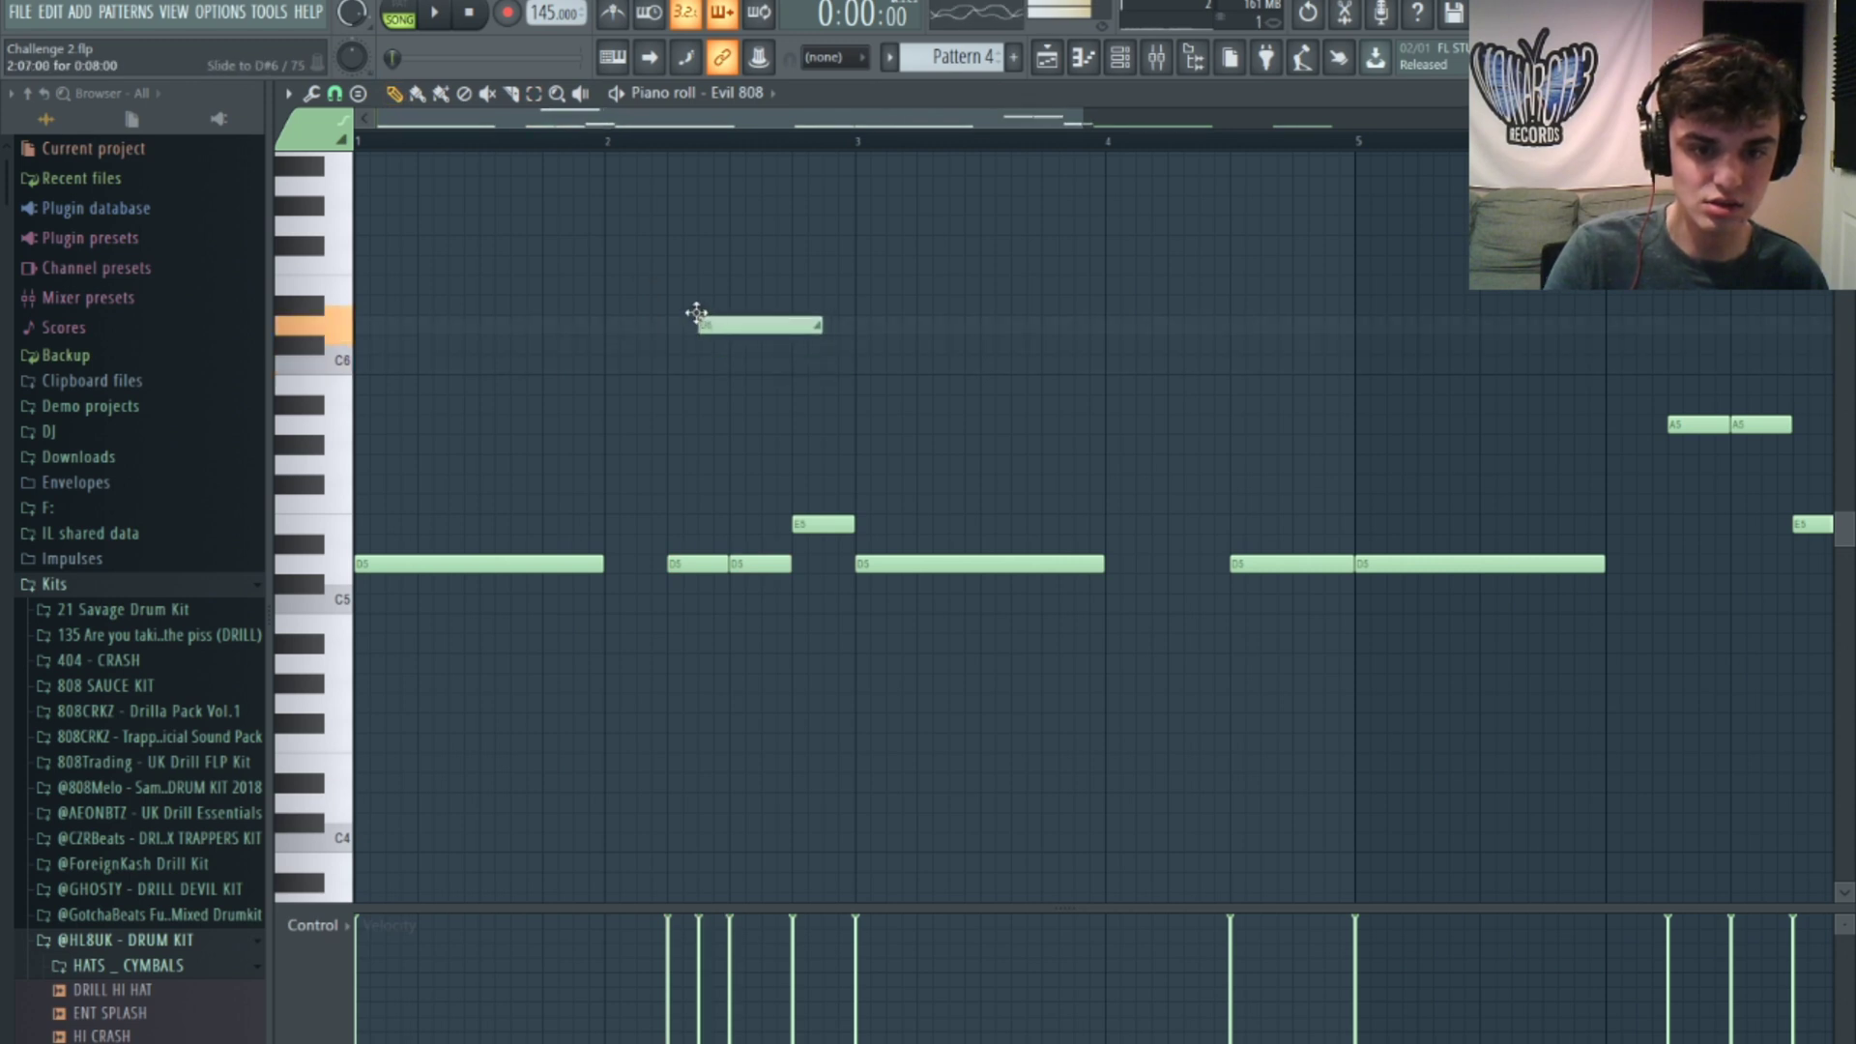
key("space")
right_click(701, 325)
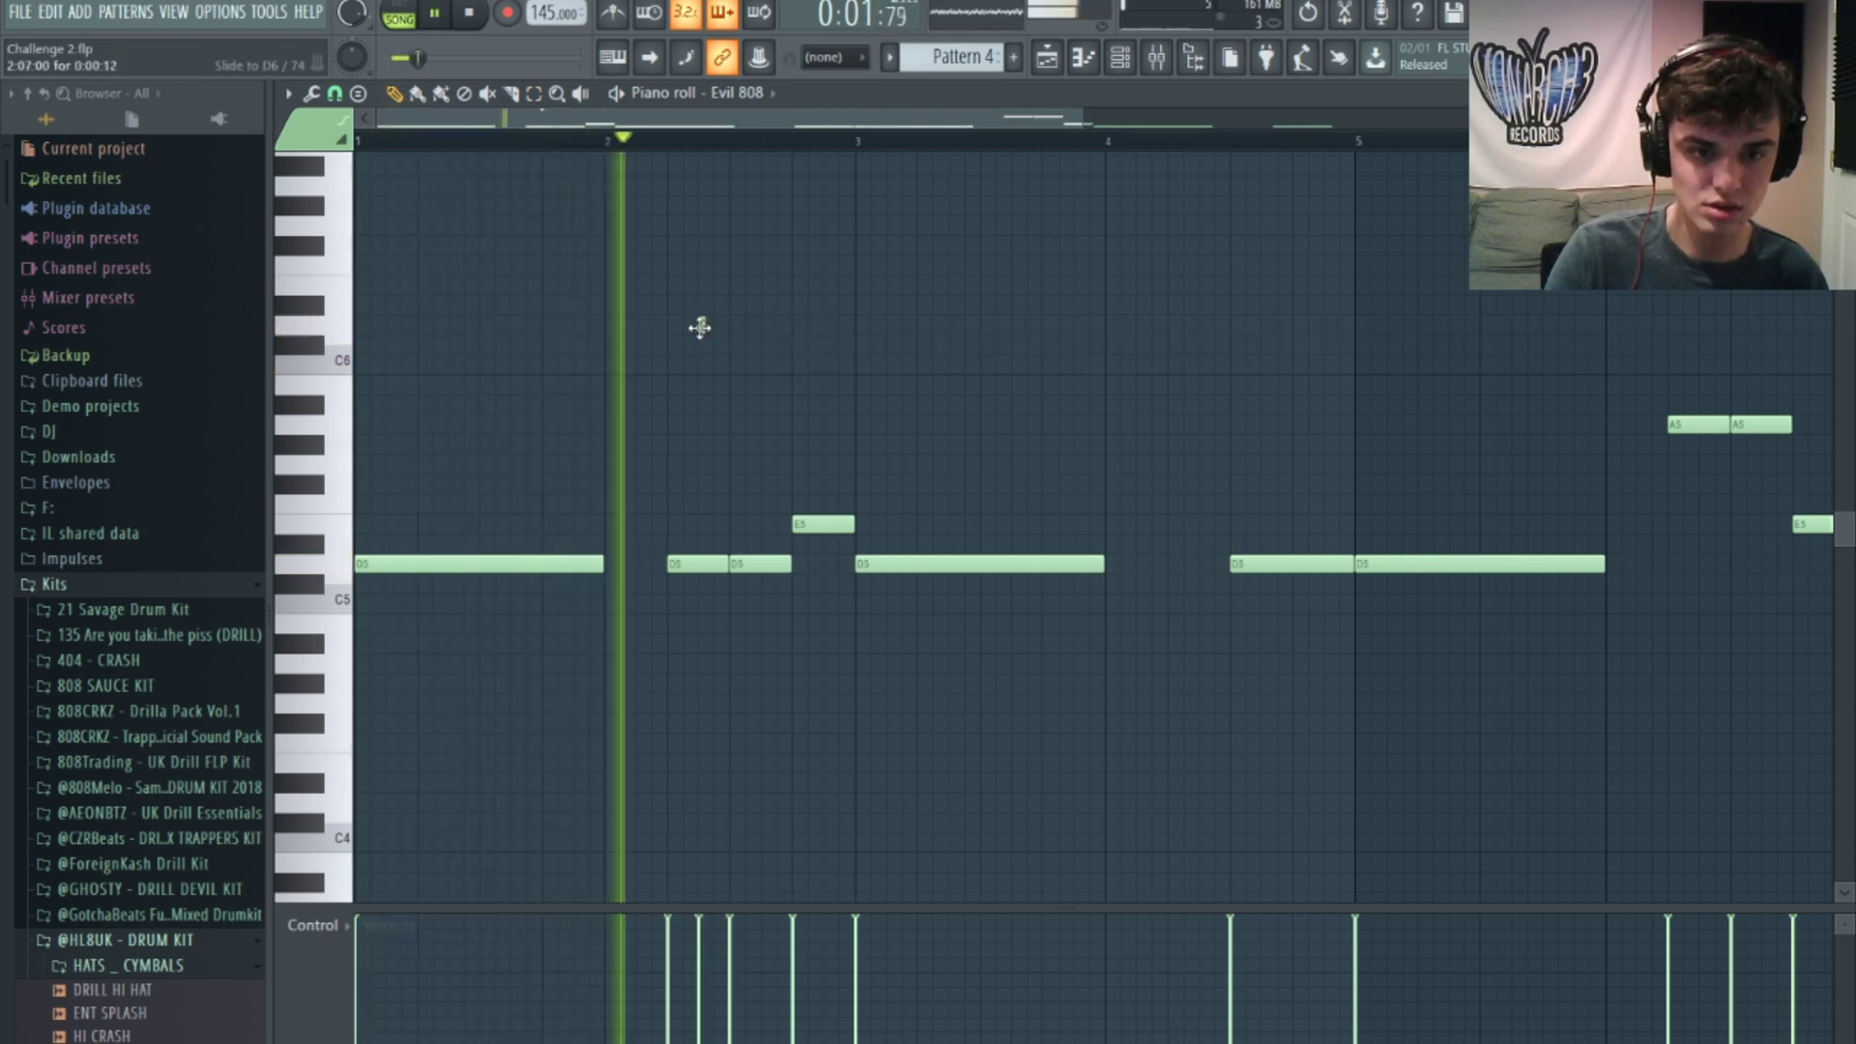
key("space")
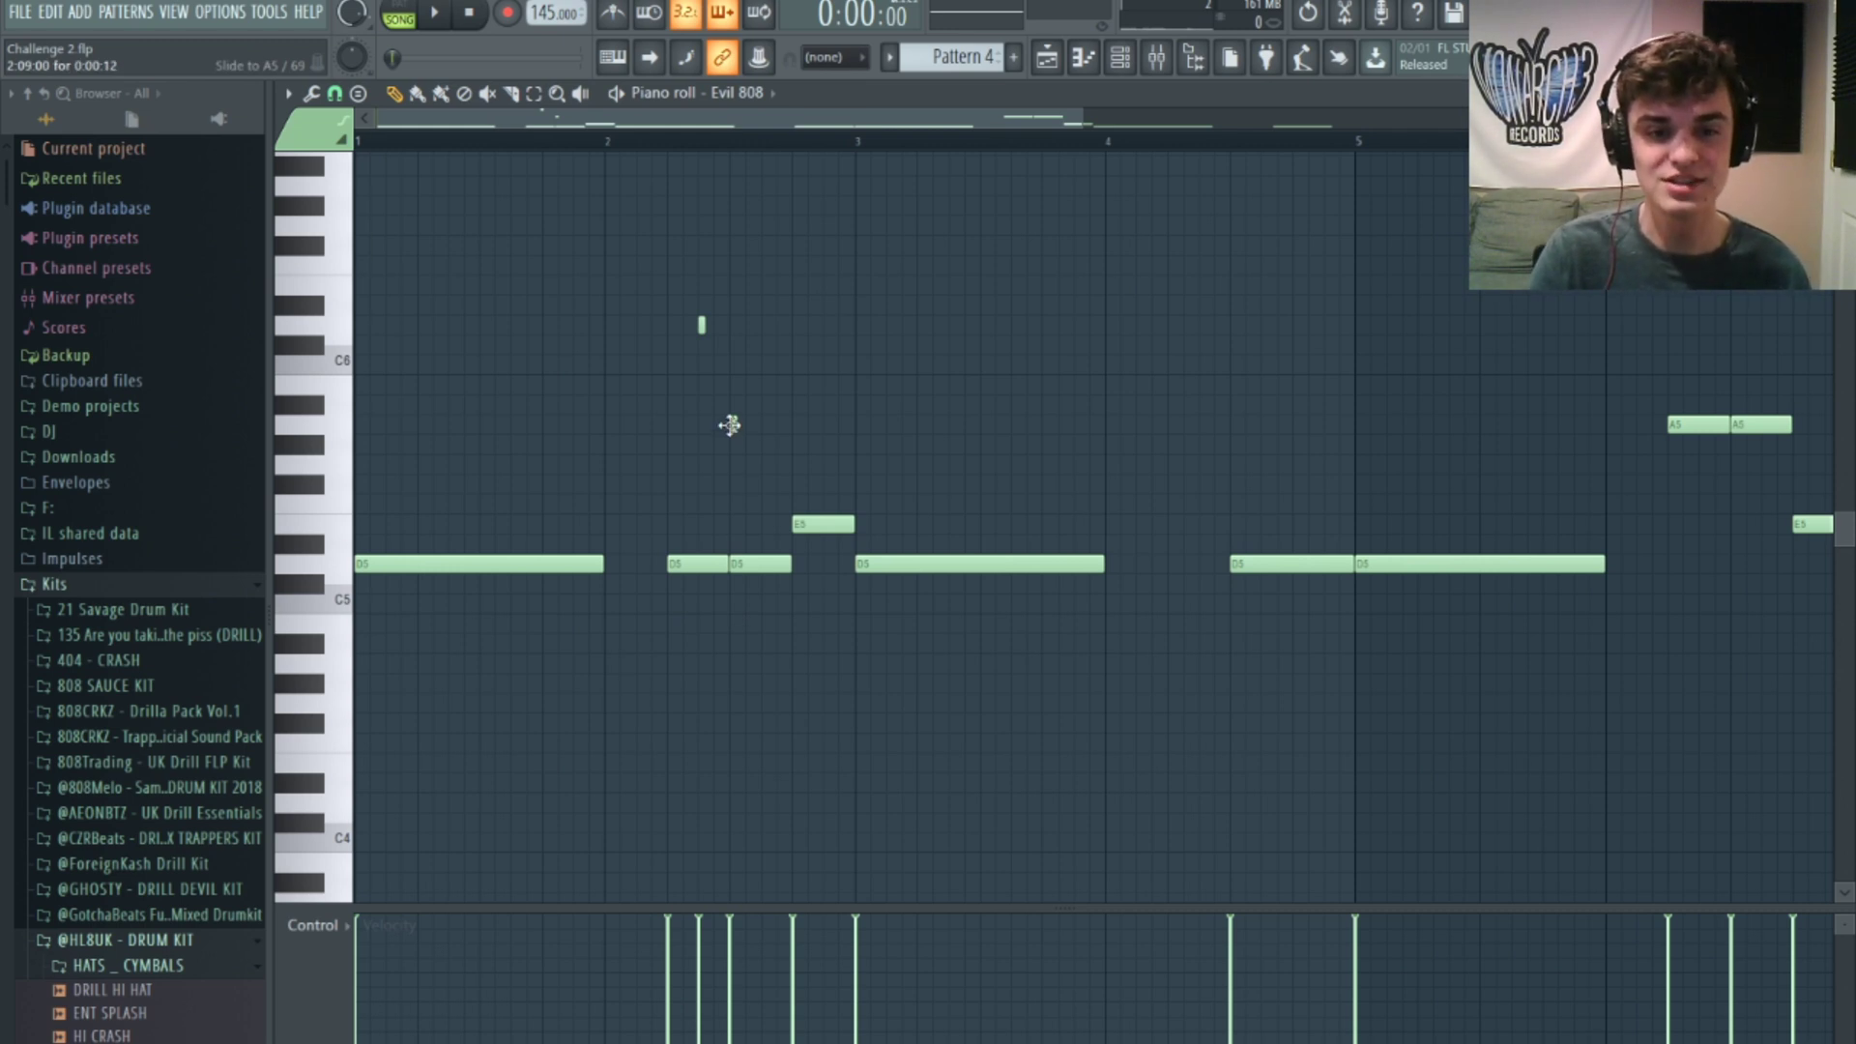
Step: Add short slide notes in bar 2 on A5 at 2:09 and on G#5 at about 2:13
key("space")
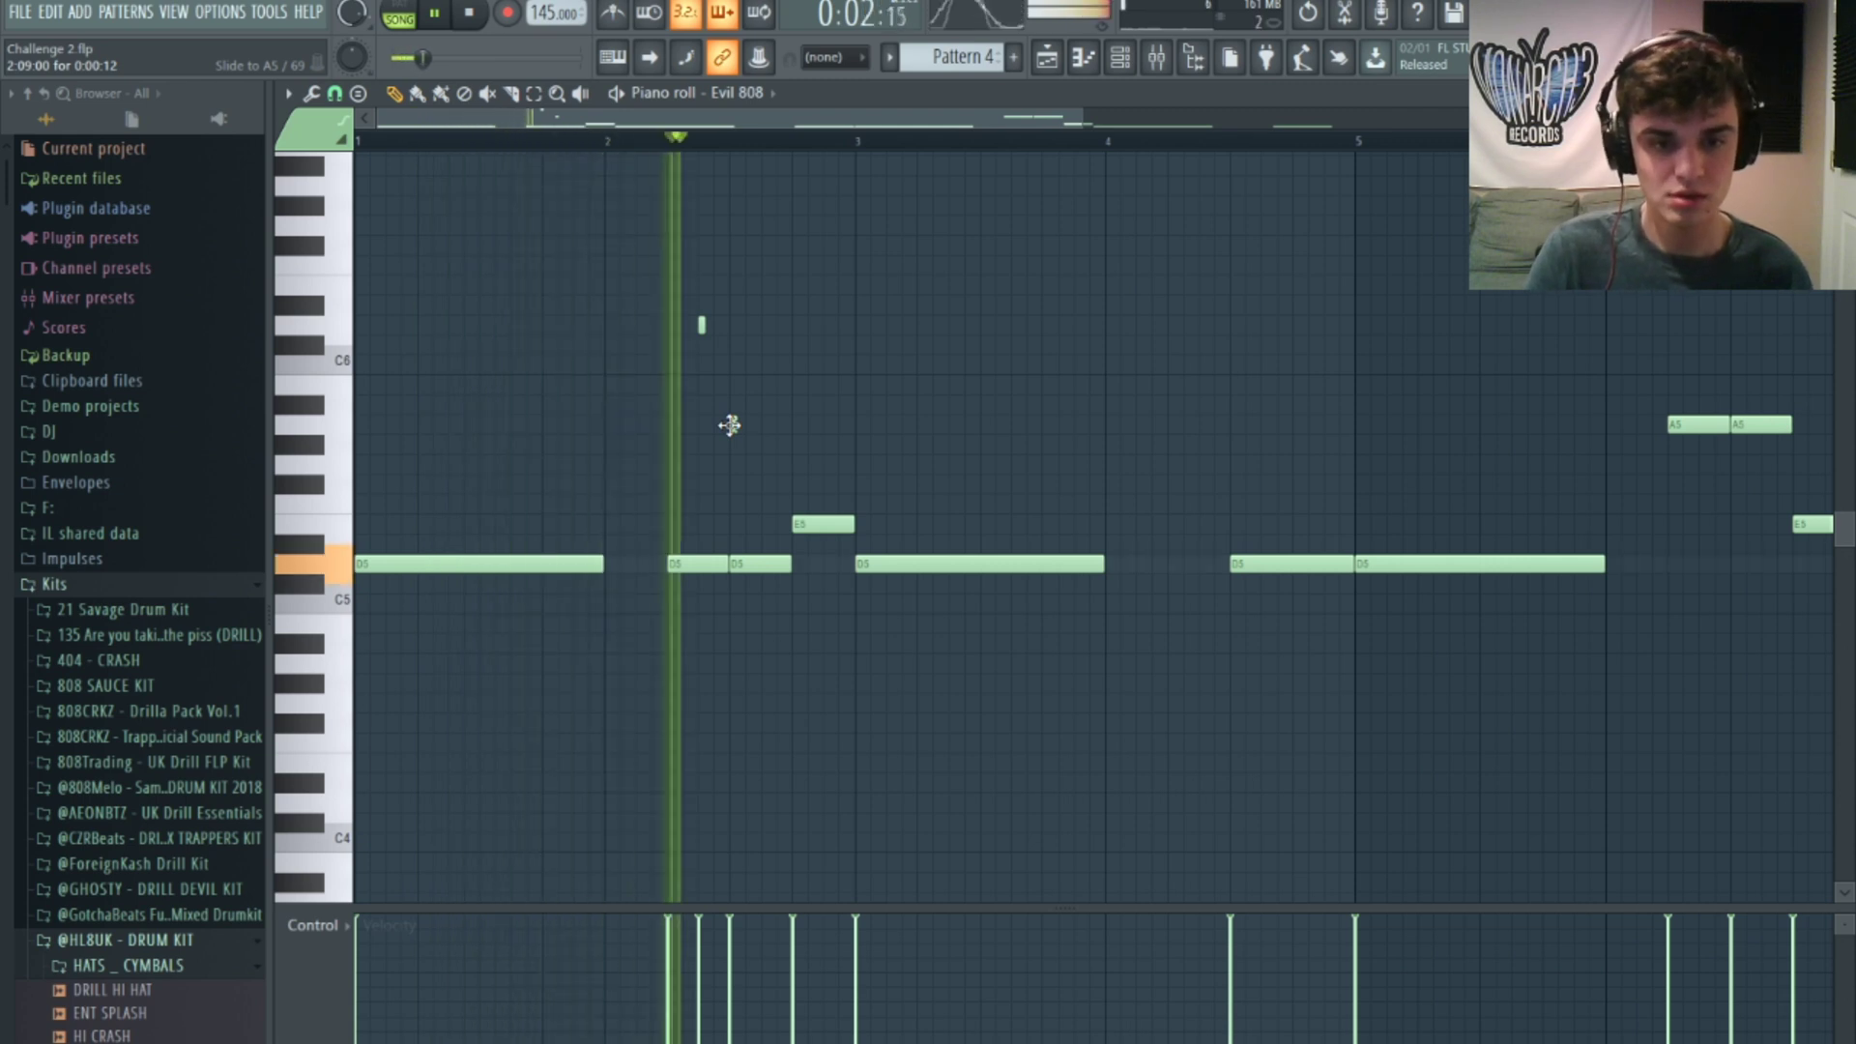
left_click(733, 423)
key("space")
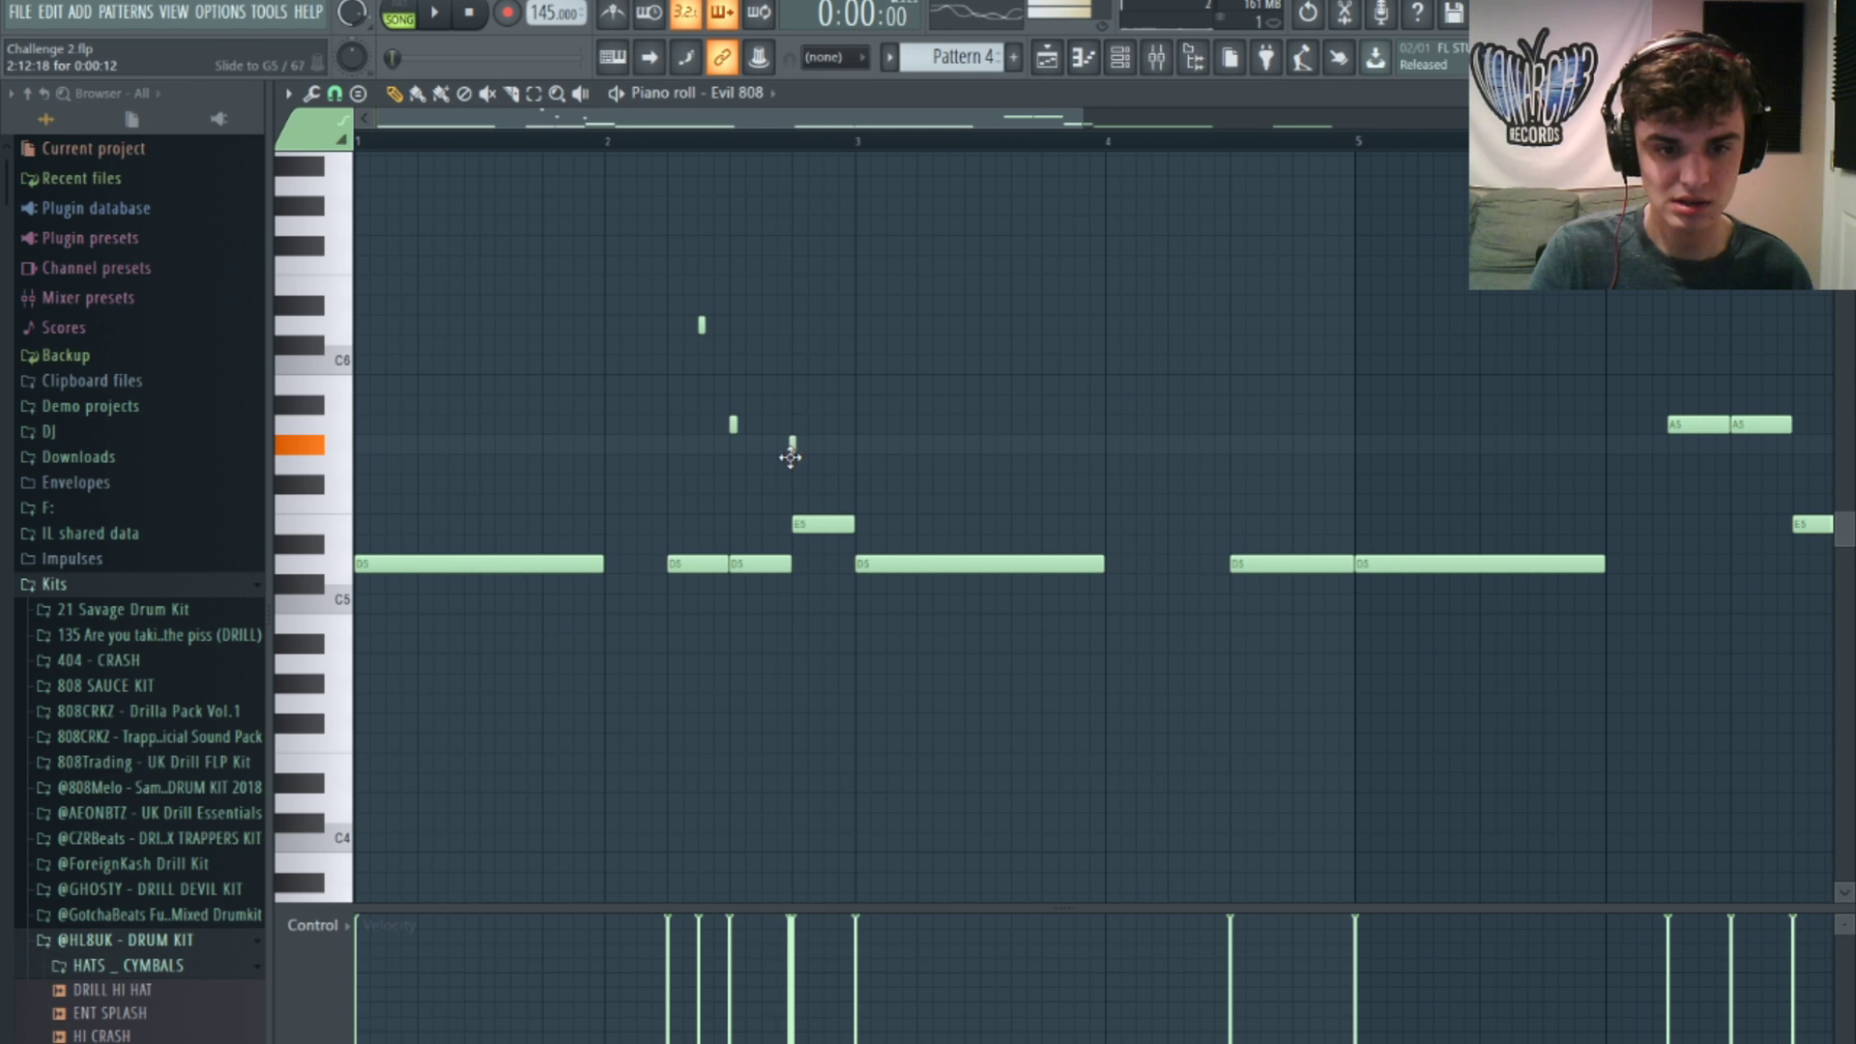
key("space")
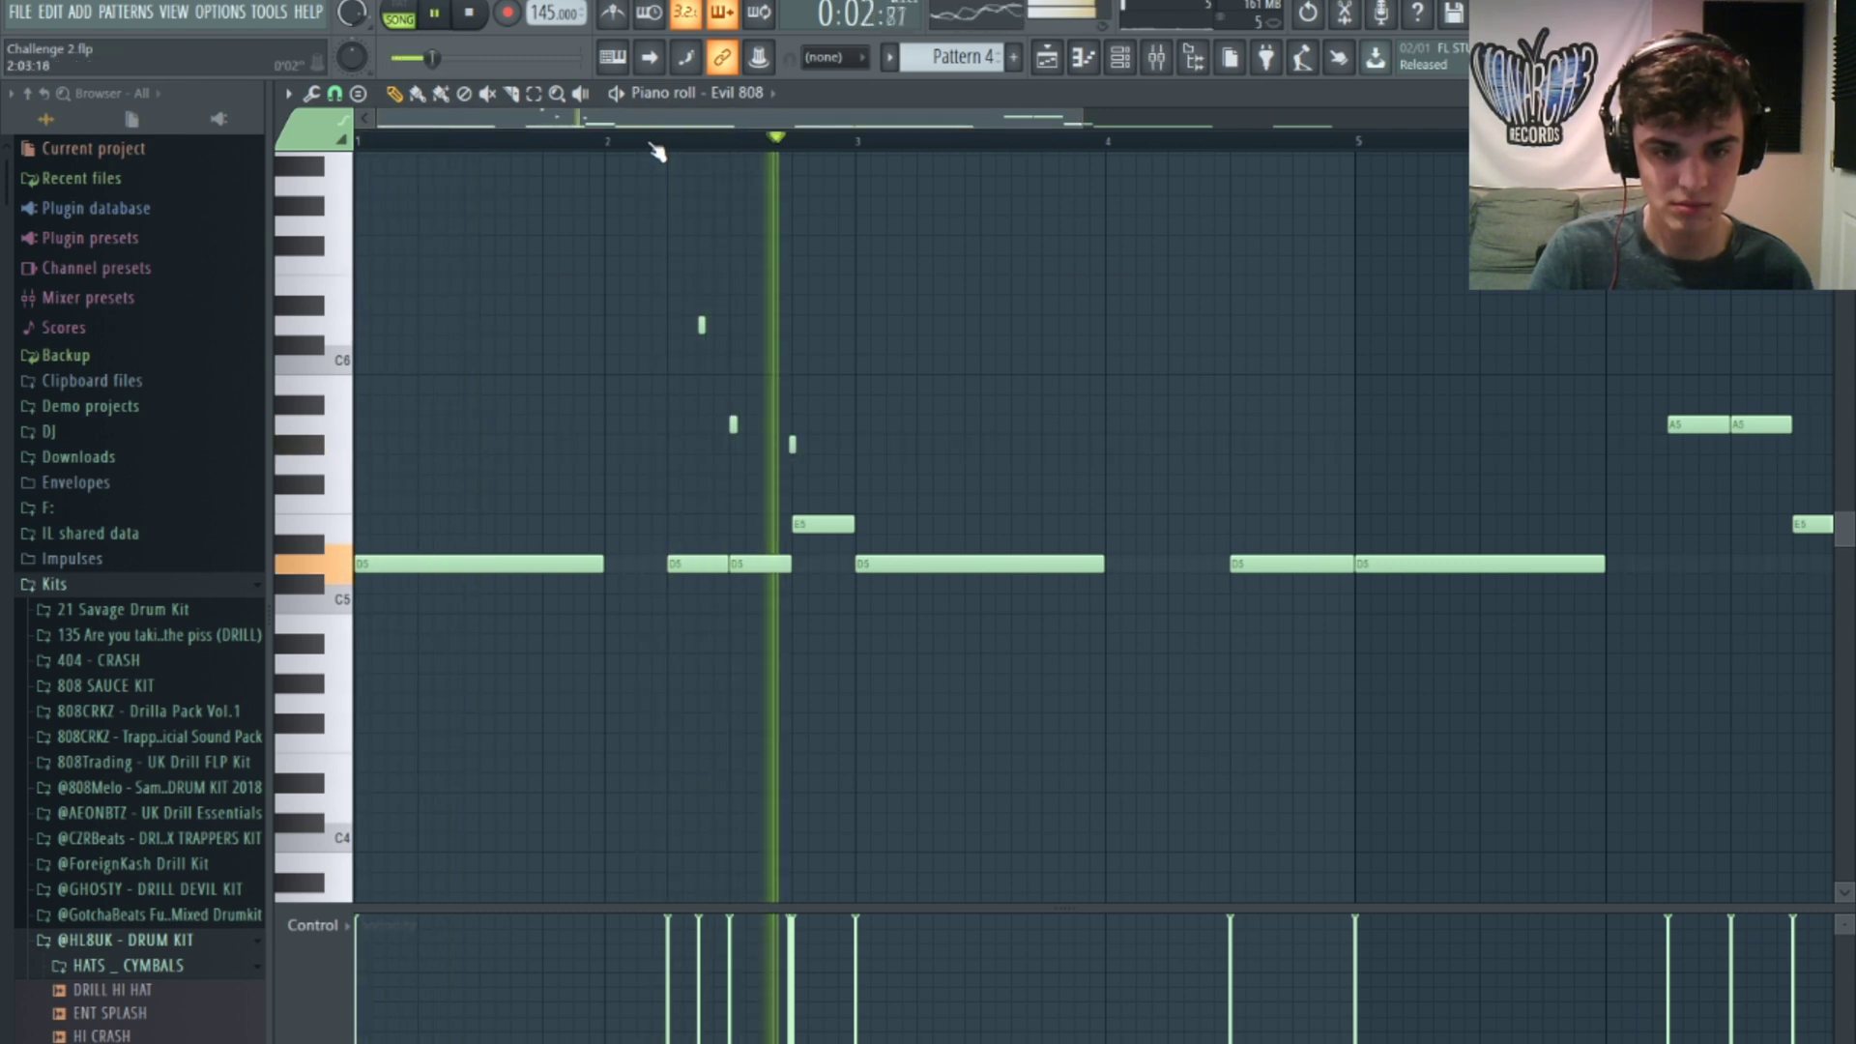
right_click(792, 444)
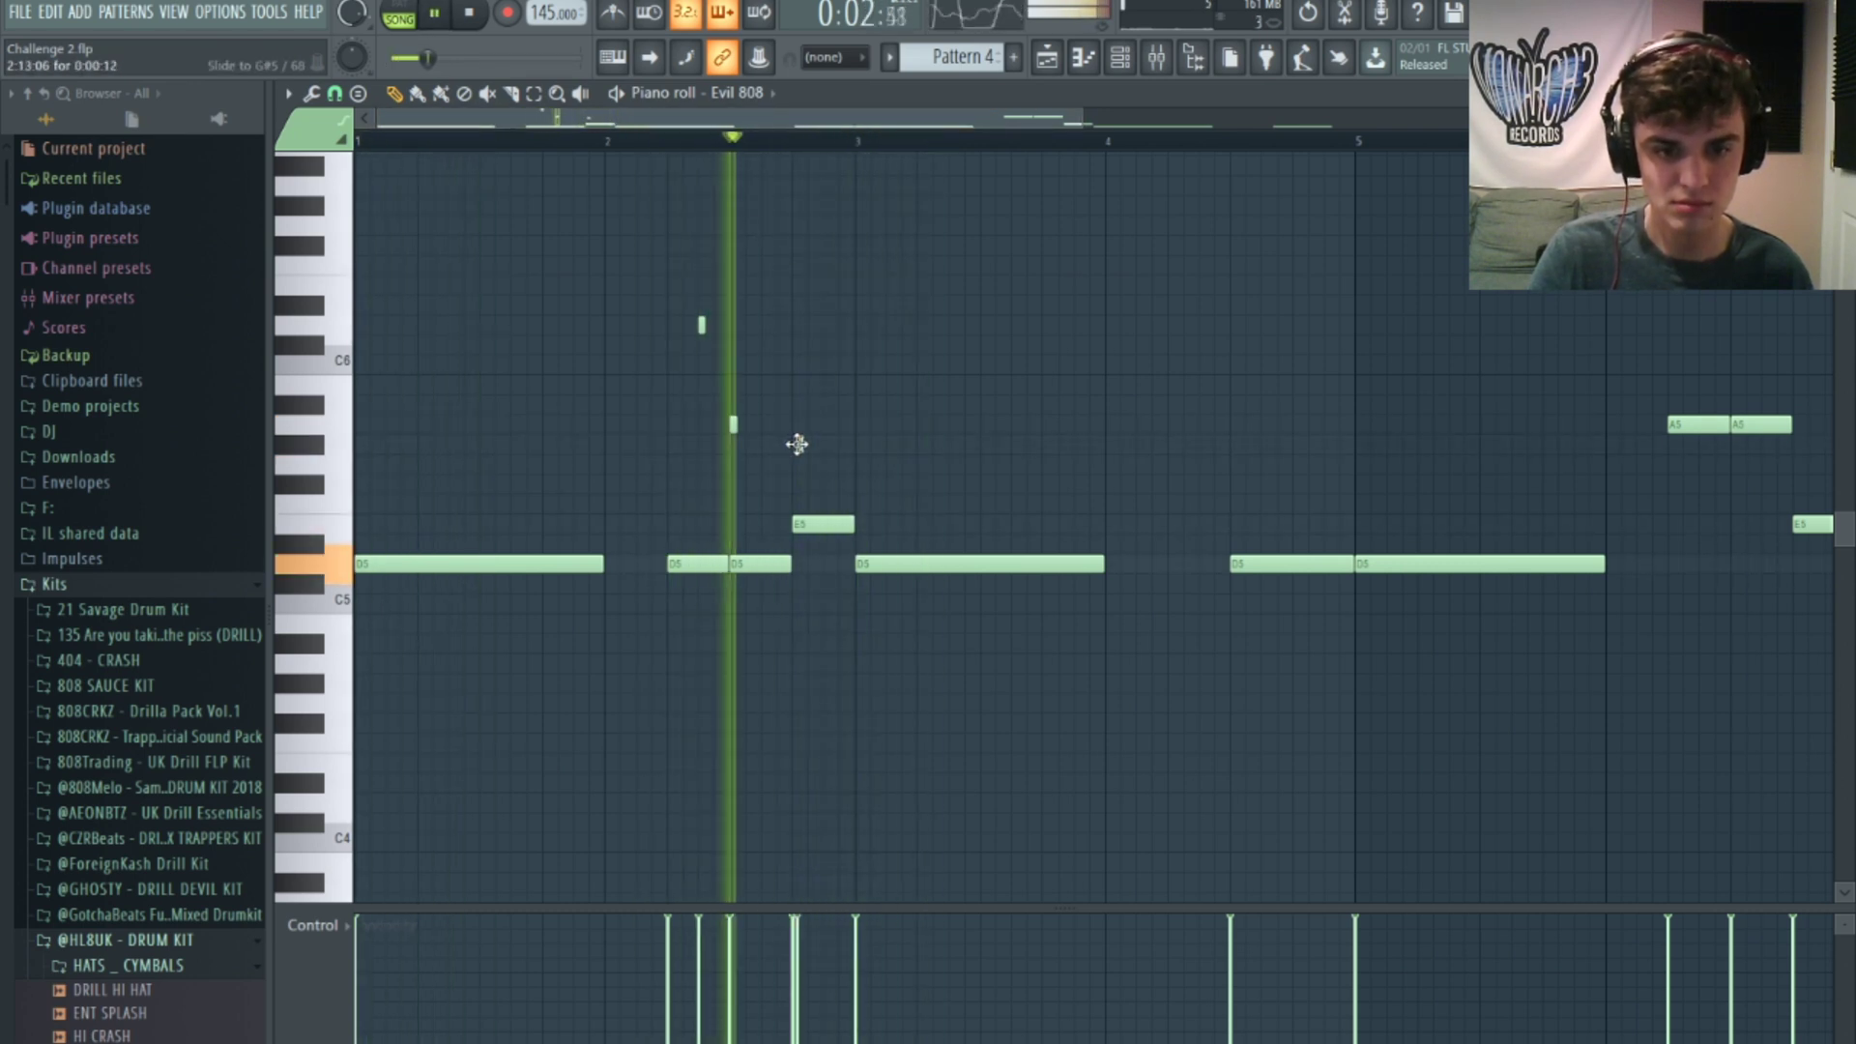
left_click(795, 444)
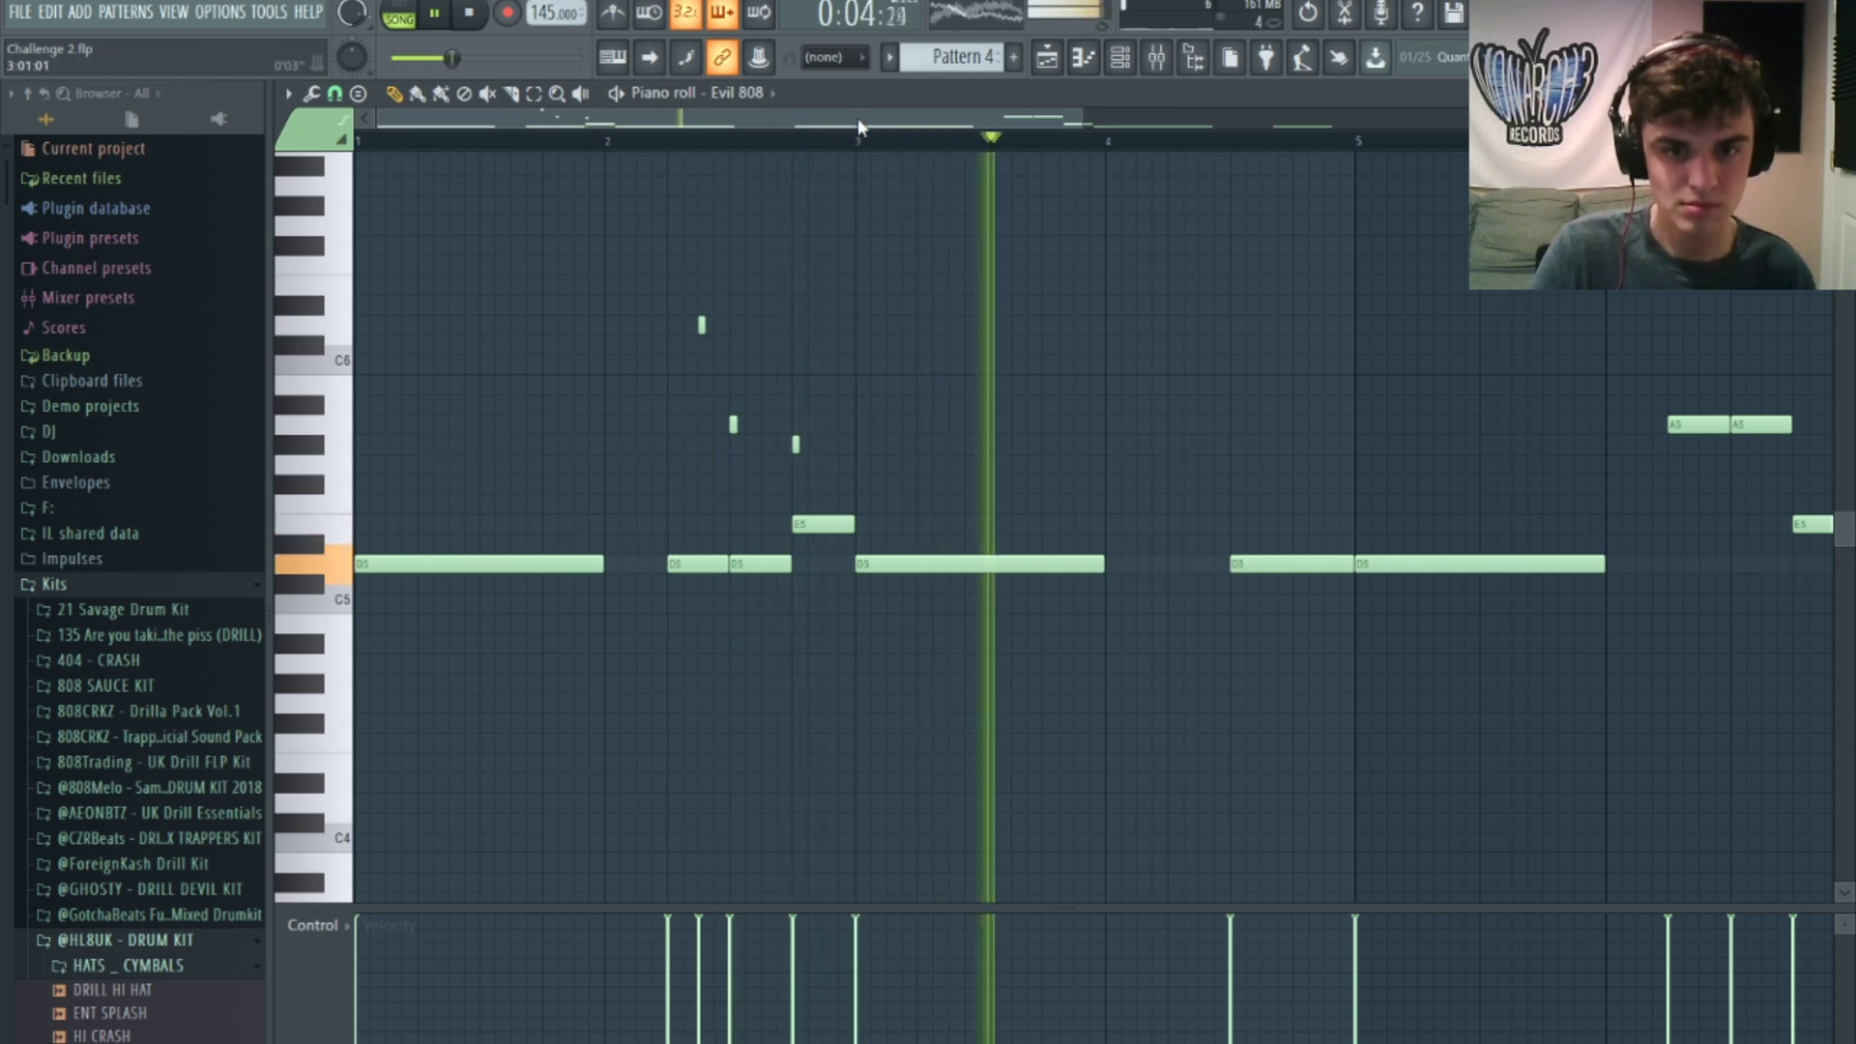
Step: Add a two-step D5 note at 4:07, directly before the existing D5 note in bar 4
left_click_drag(858, 125, 1018, 126)
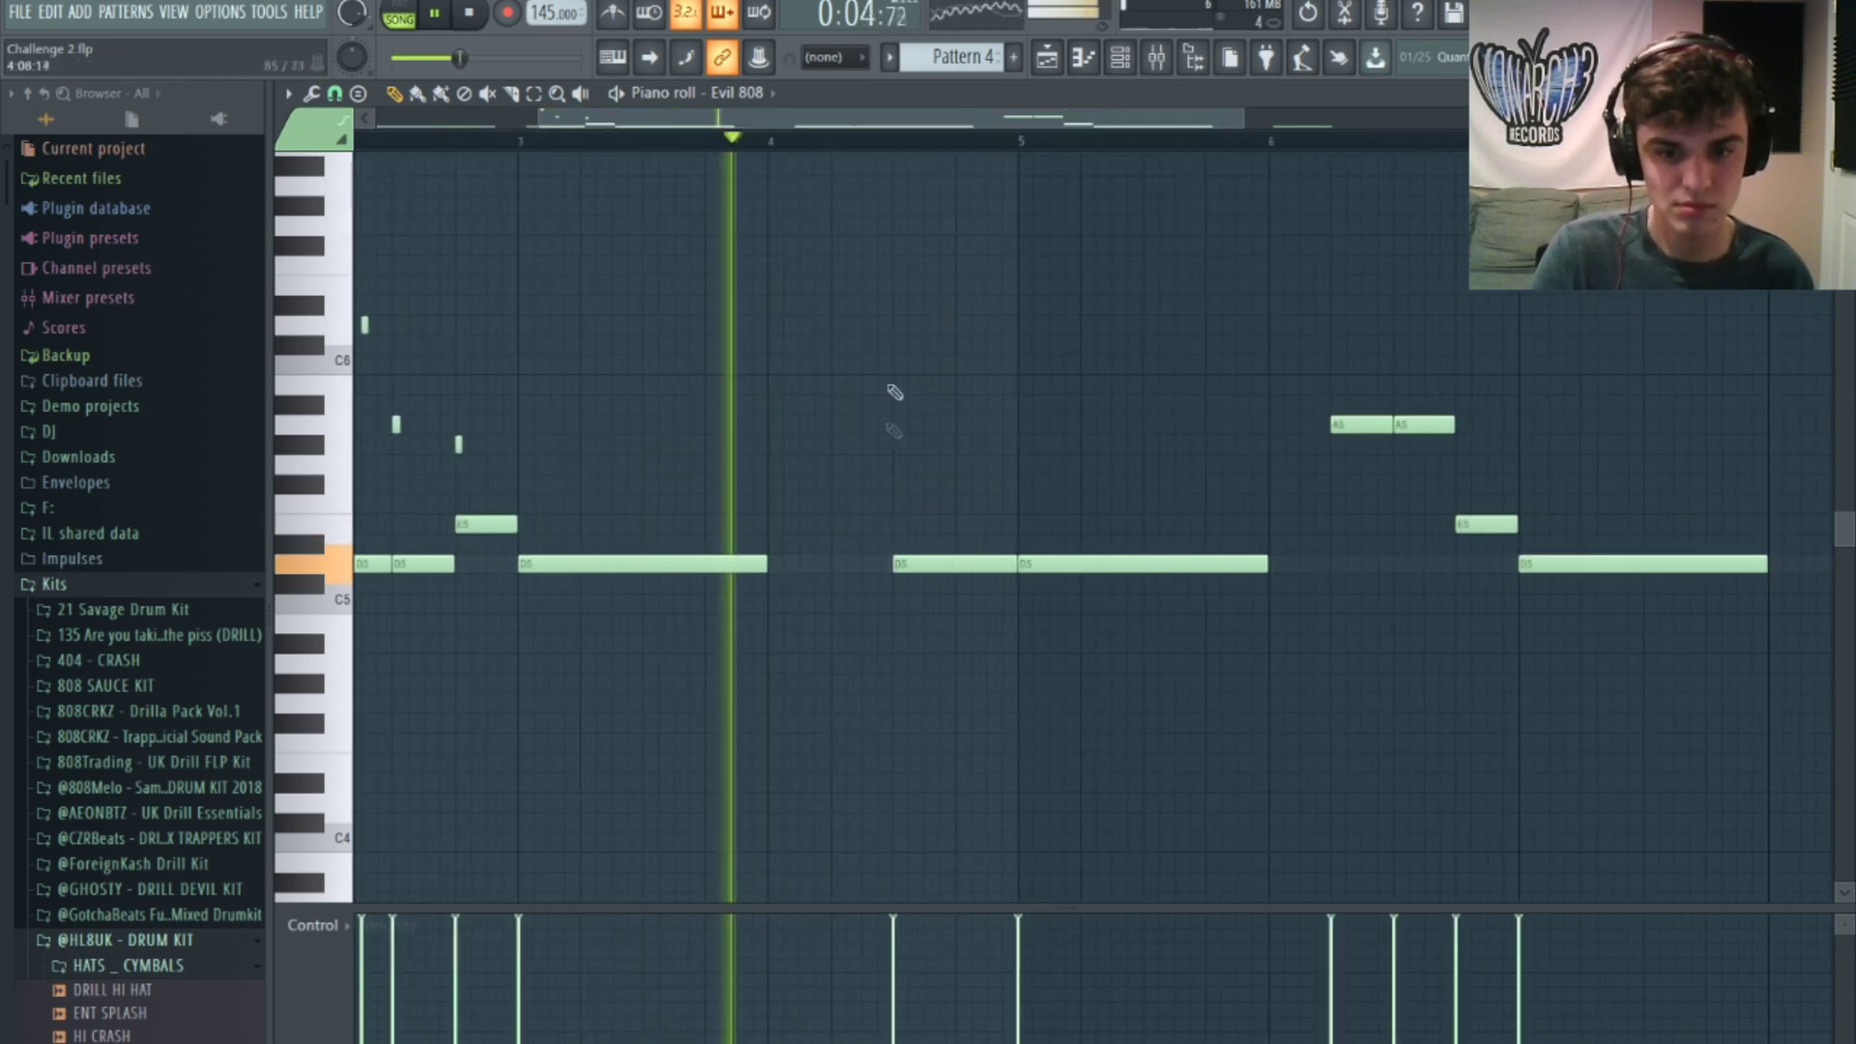
key("space")
left_click(497, 503)
left_click_drag(827, 594, 875, 566)
key("space")
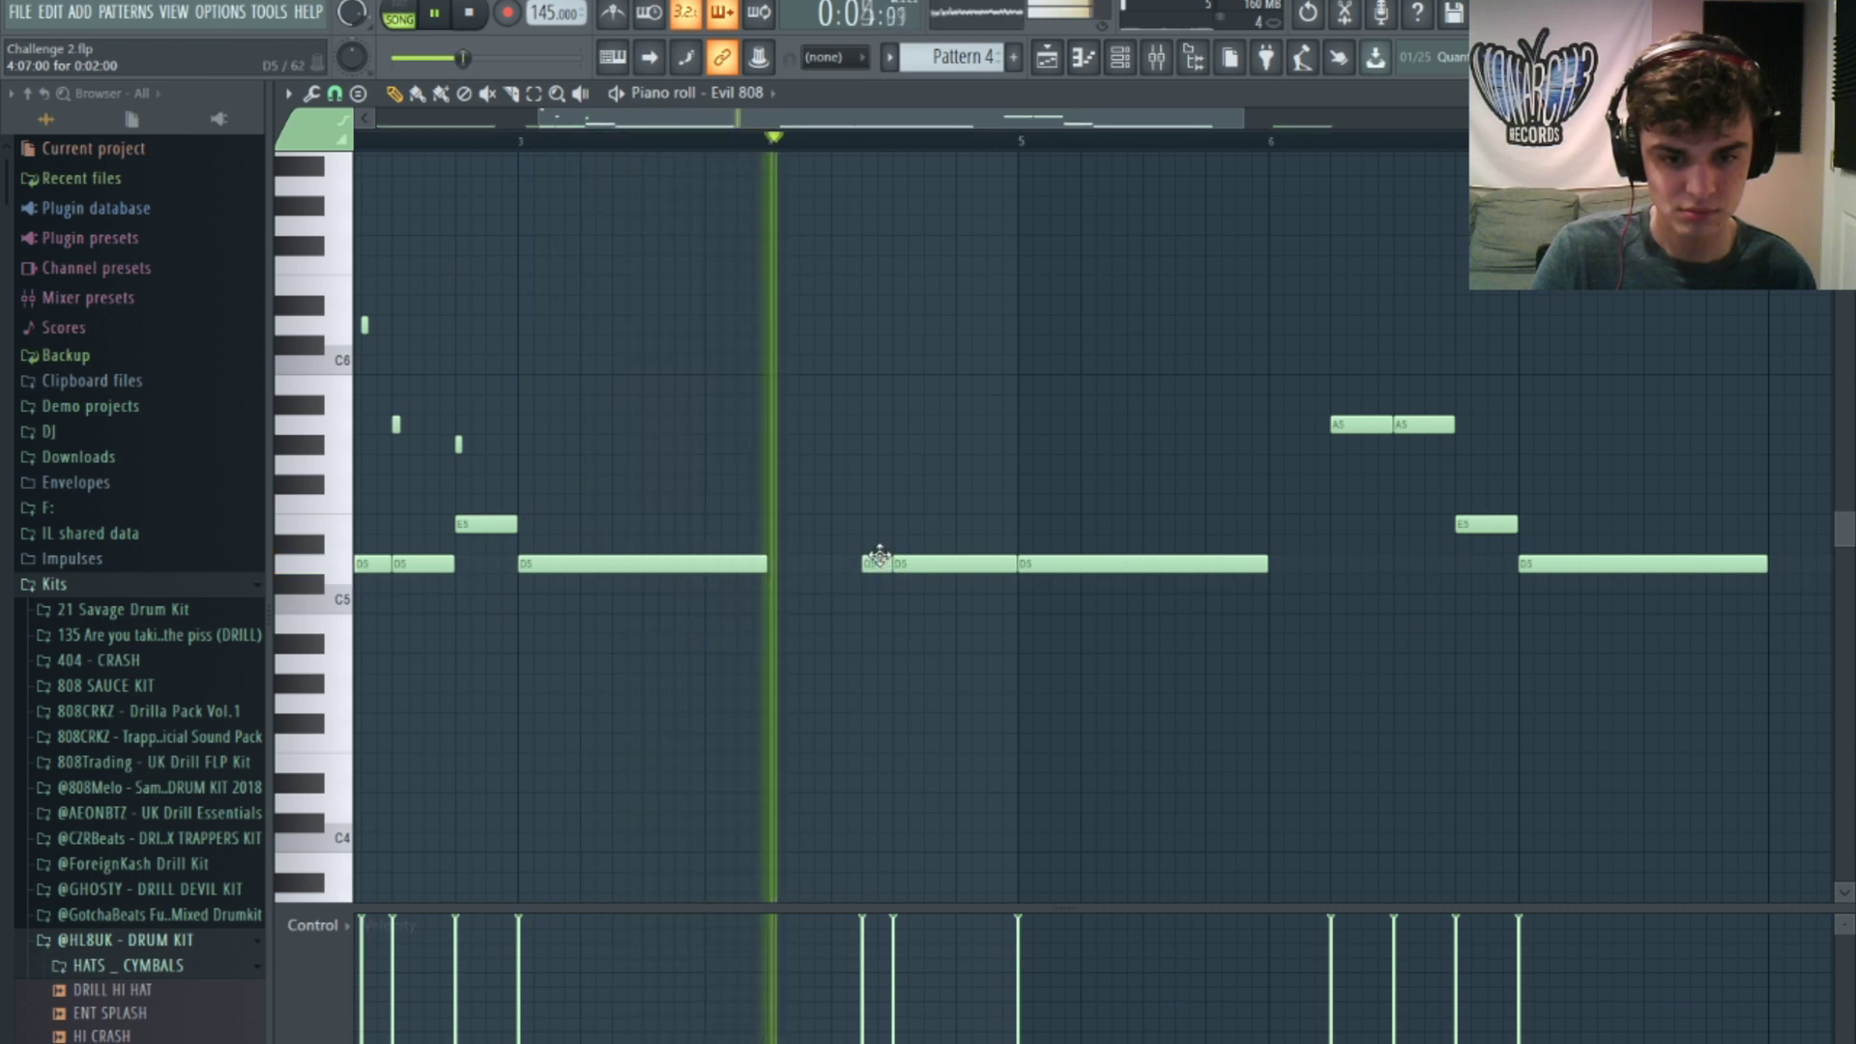
left_click(454, 444)
right_click(473, 446)
left_click(460, 445)
key("space")
key("space")
Step: Add short slide notes in bar 4 on D6 at 4:09, A5 at 4:11 and D5 at 4:13
left_click_drag(880, 307, 892, 328)
left_click(833, 144)
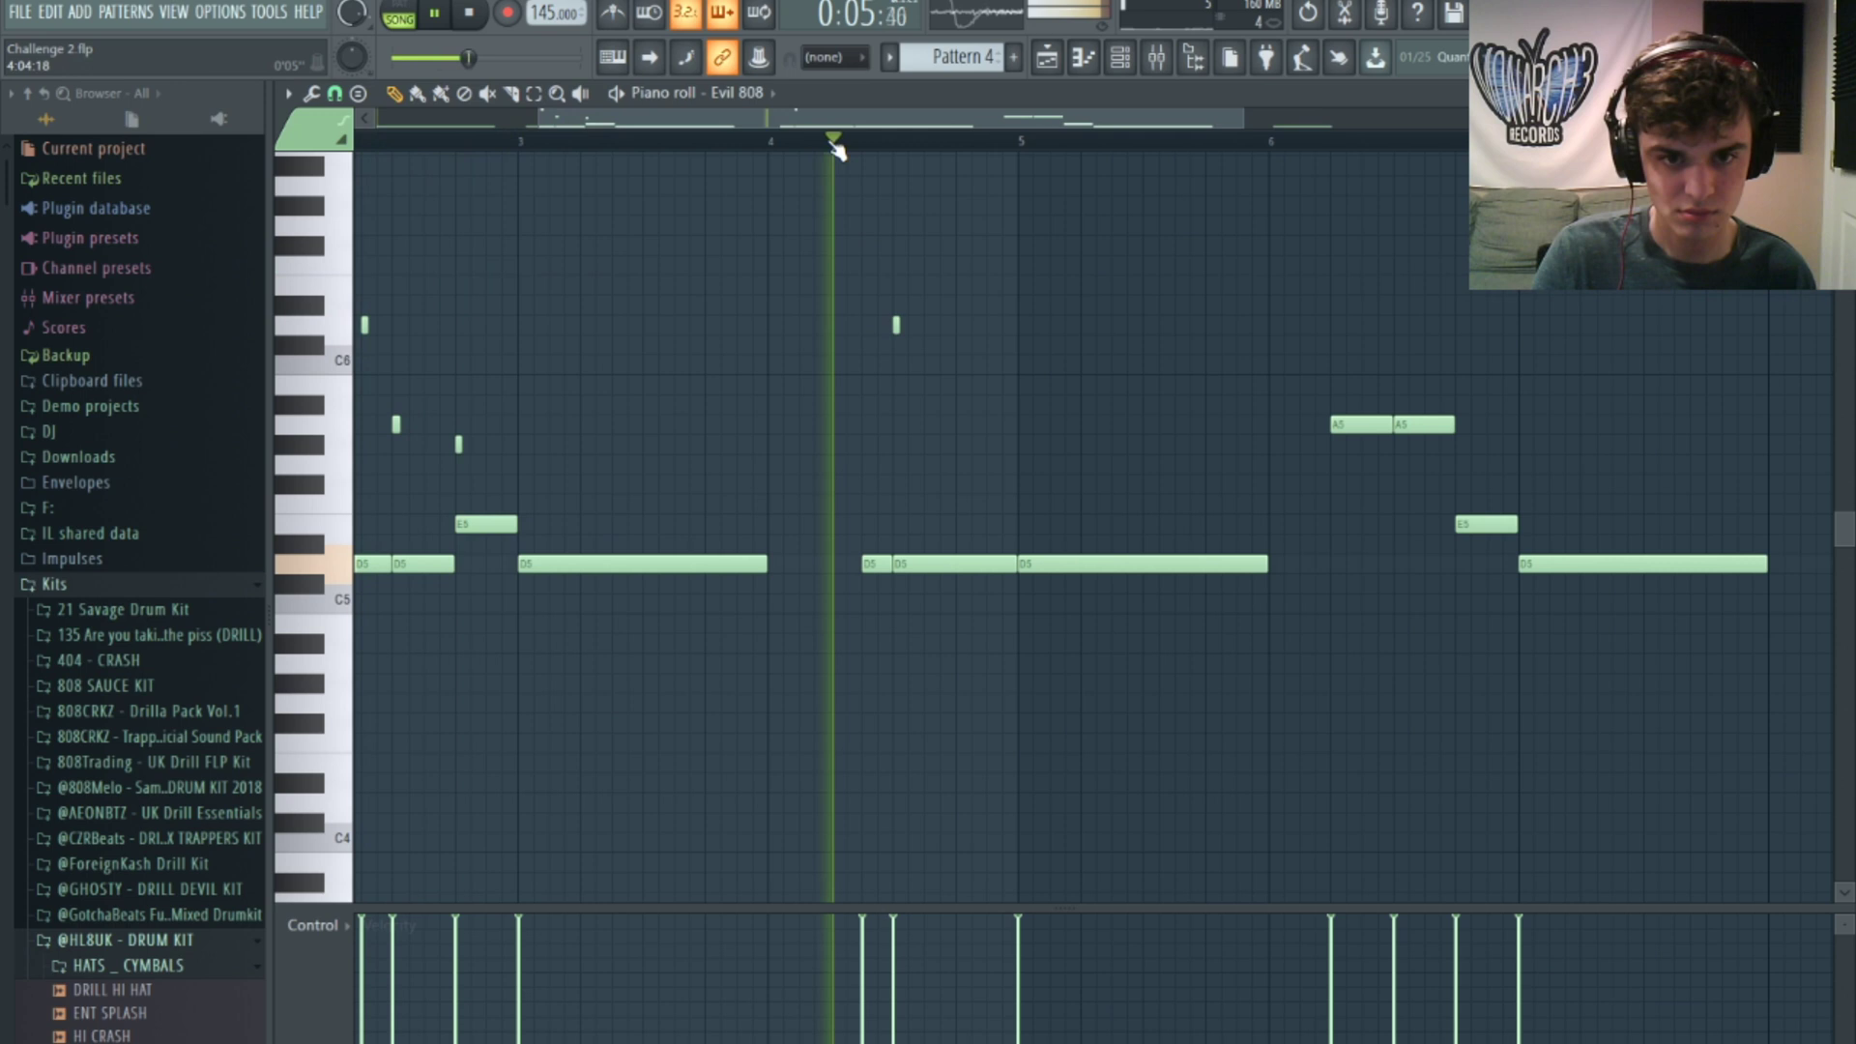
key("space")
left_click_drag(917, 520, 921, 506)
key("space")
key("space")
left_click(956, 562)
key("space")
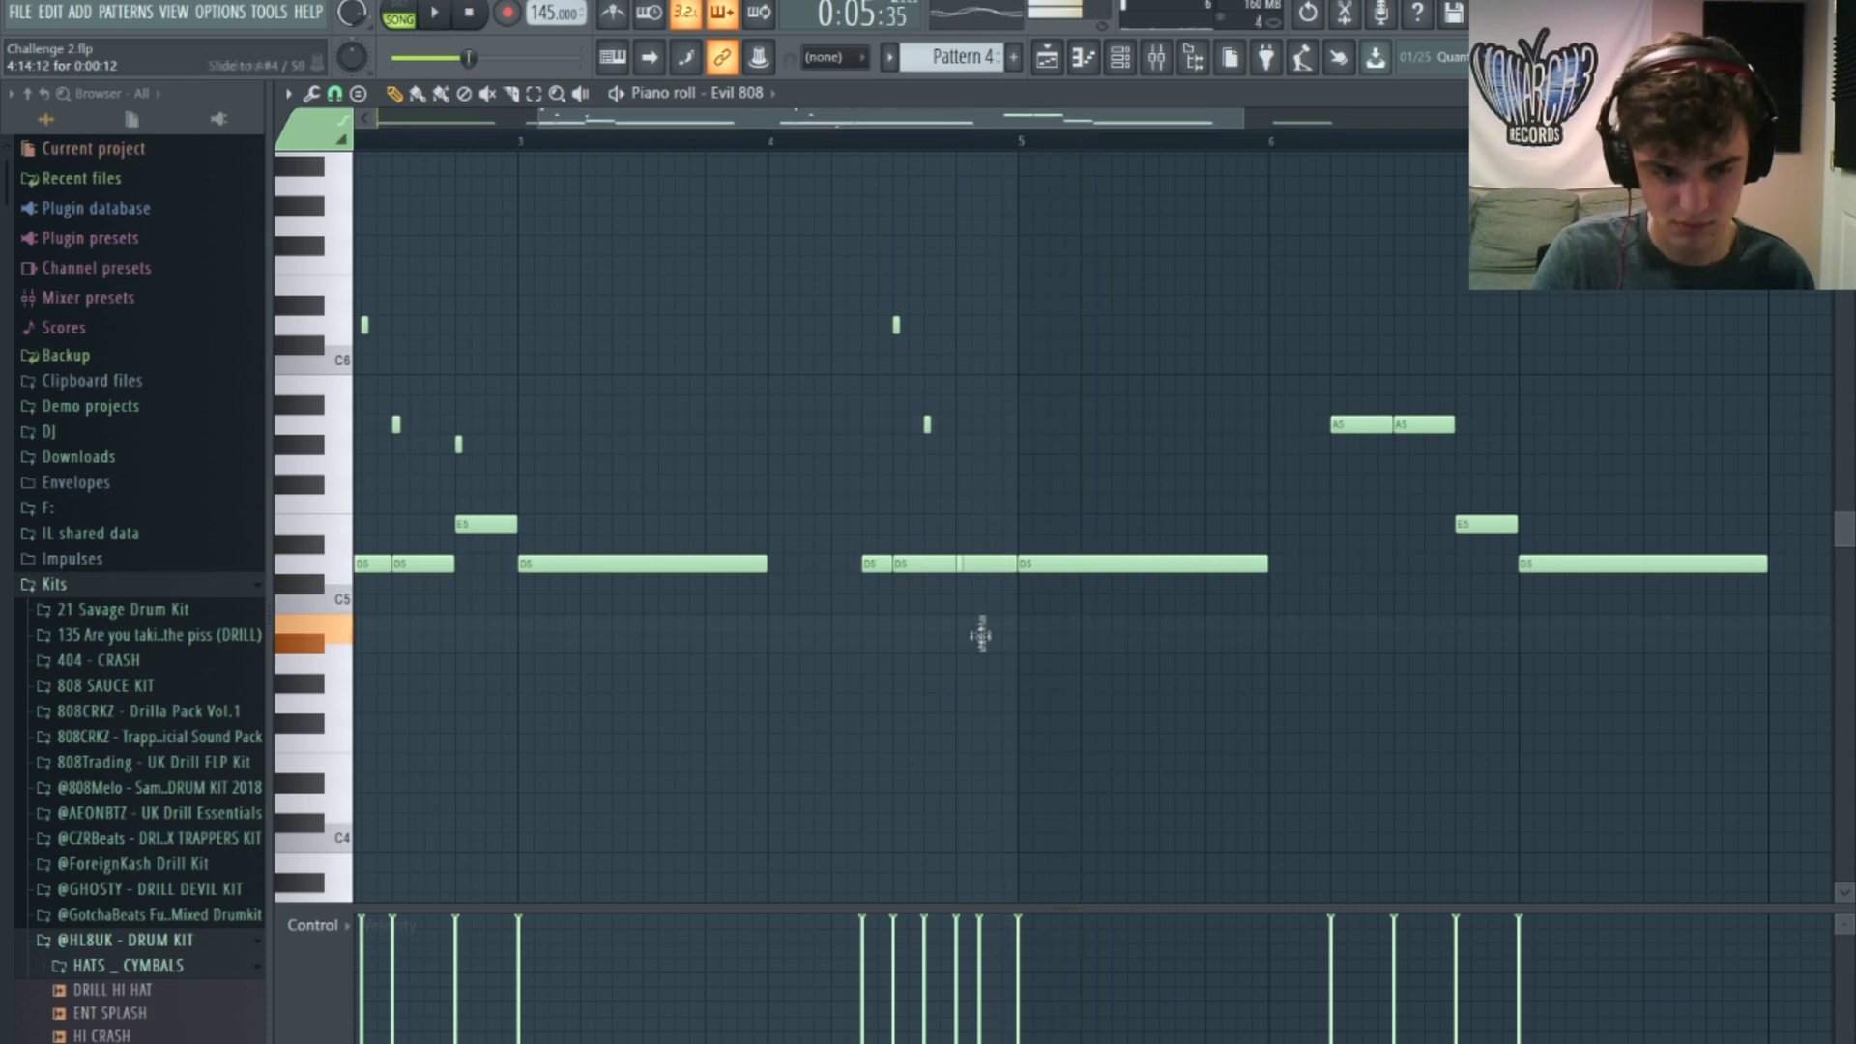
Step: Try a short slide note around 4:15 on pitches such as A4 and E5
key("space")
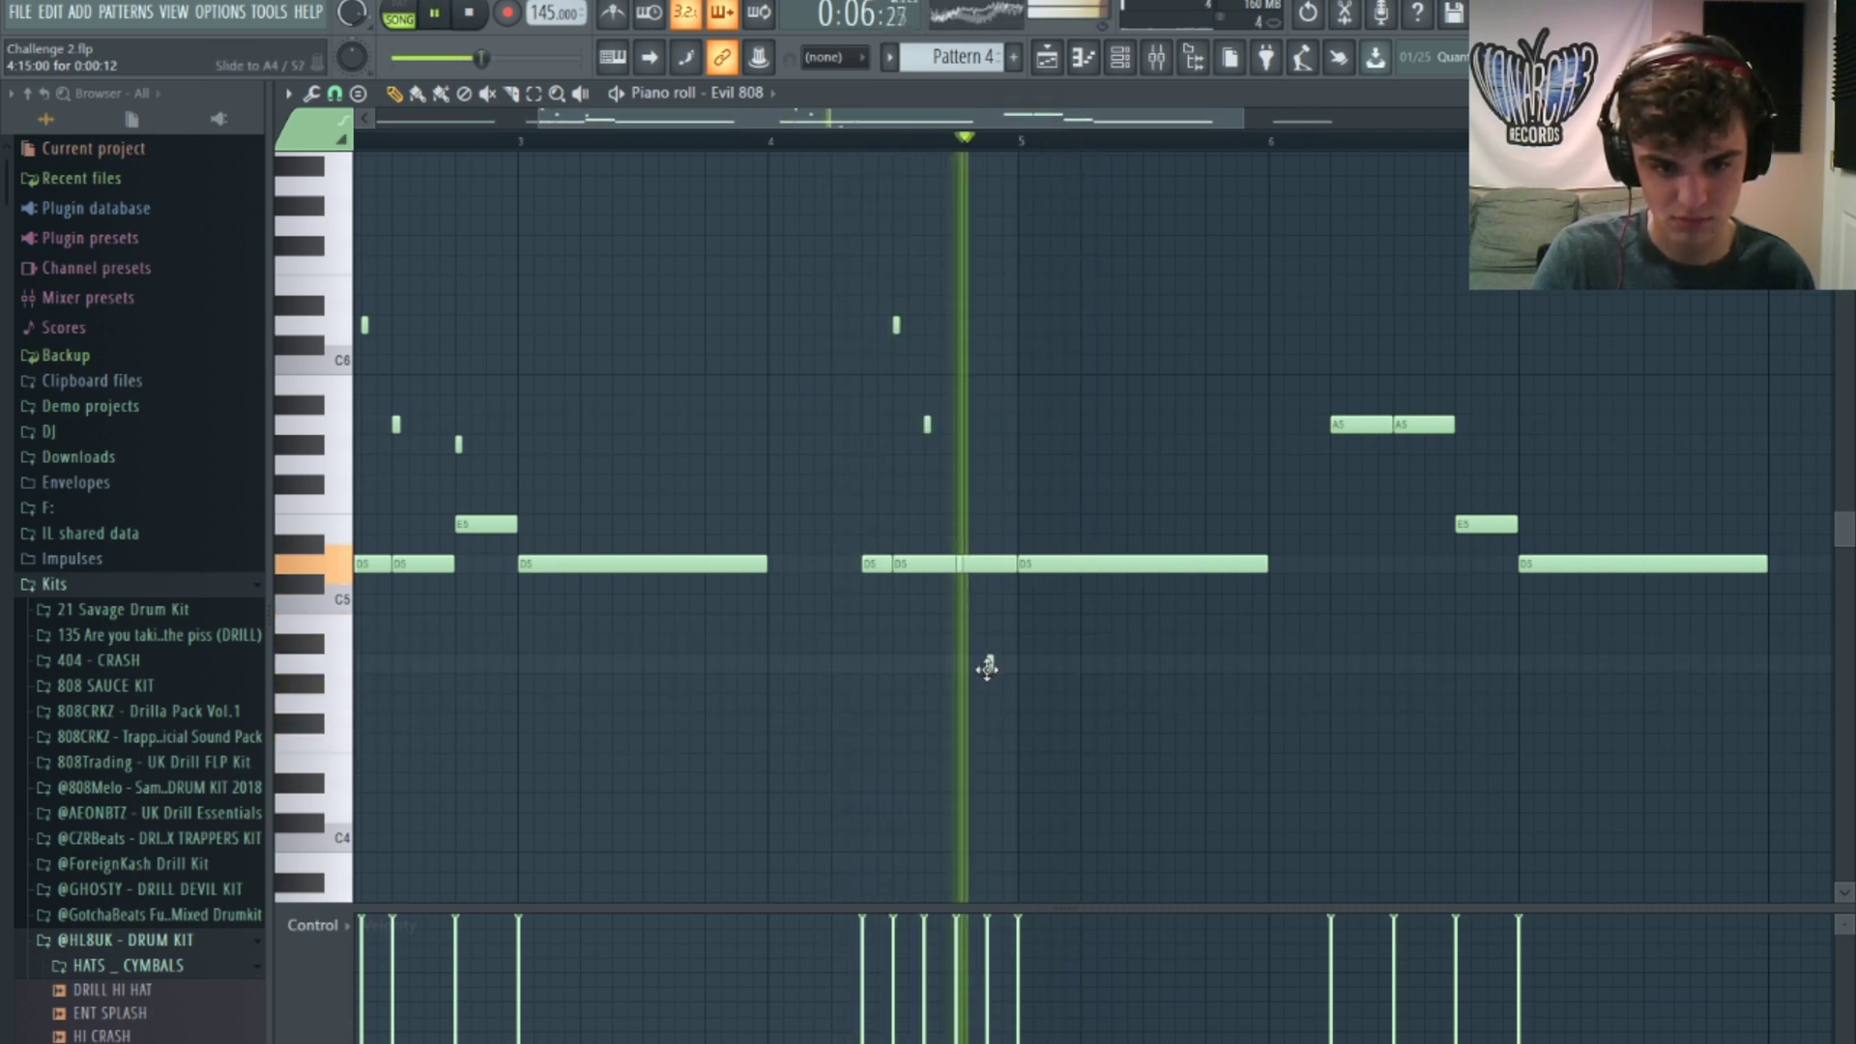
key("space")
key("space")
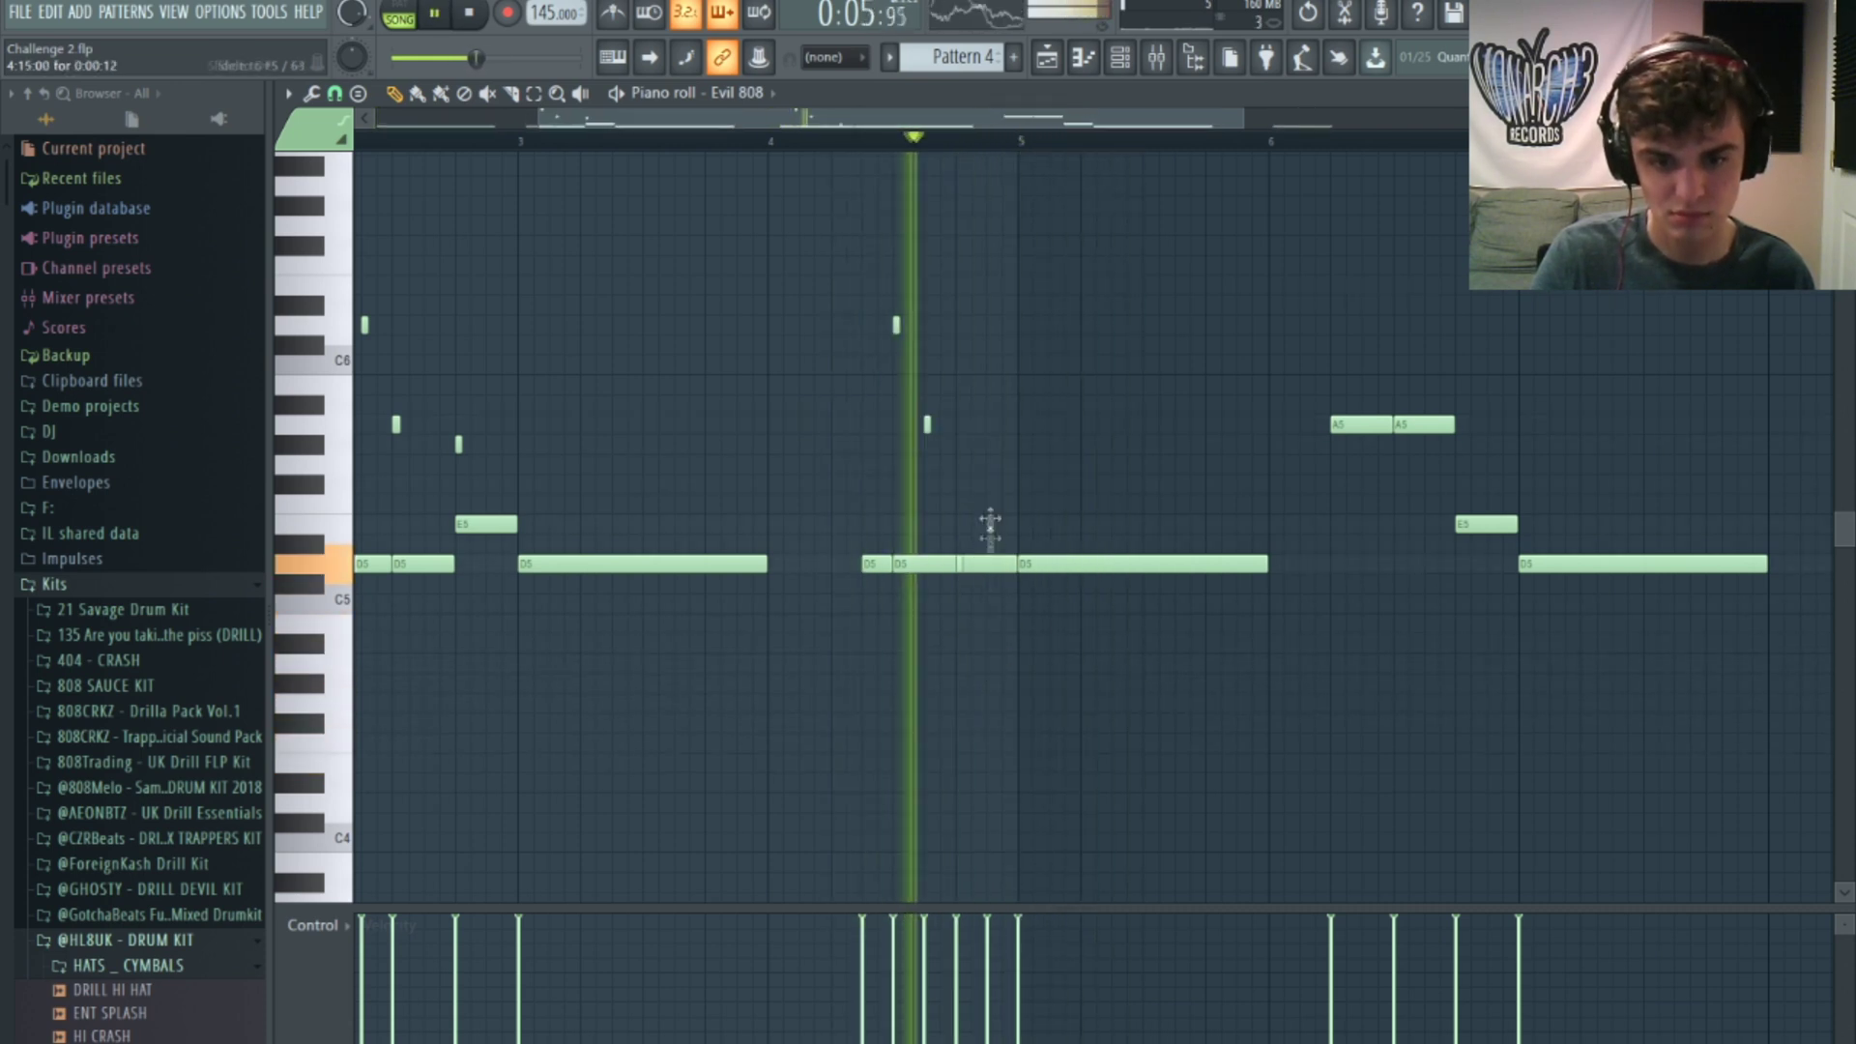
left_click(994, 425)
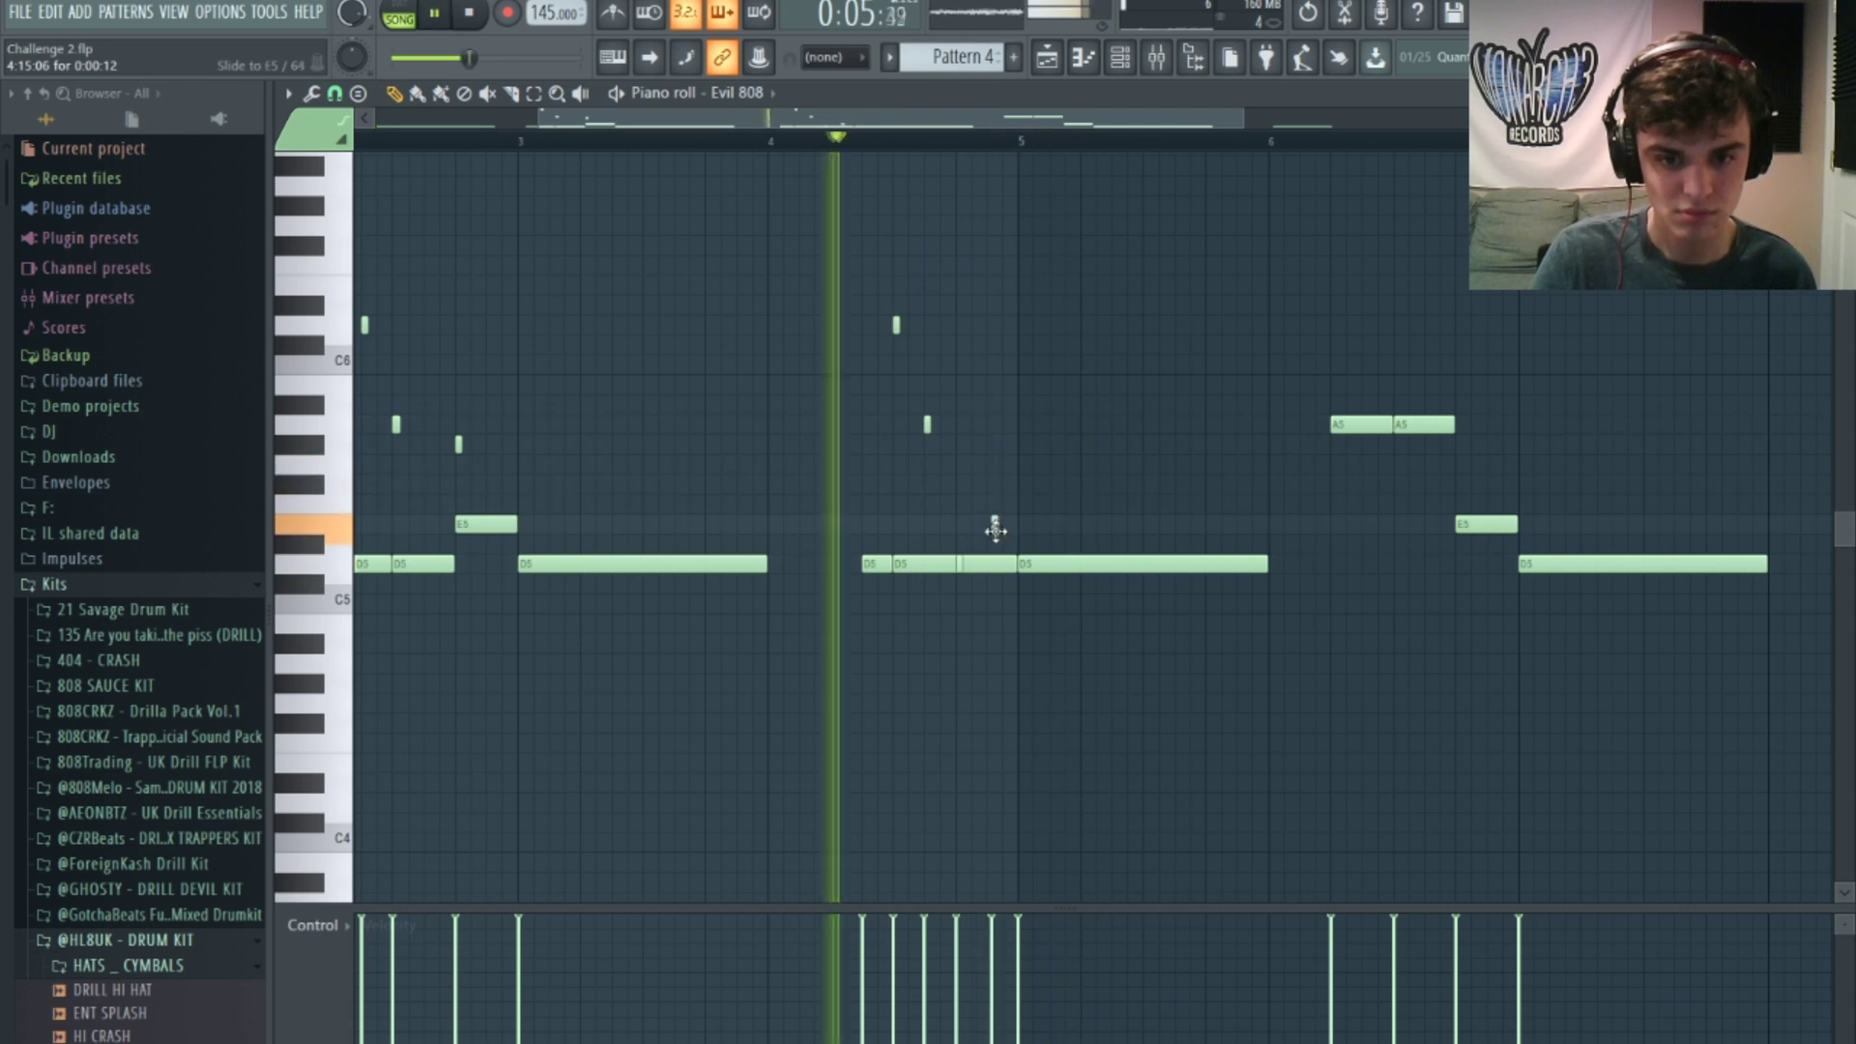
key("space")
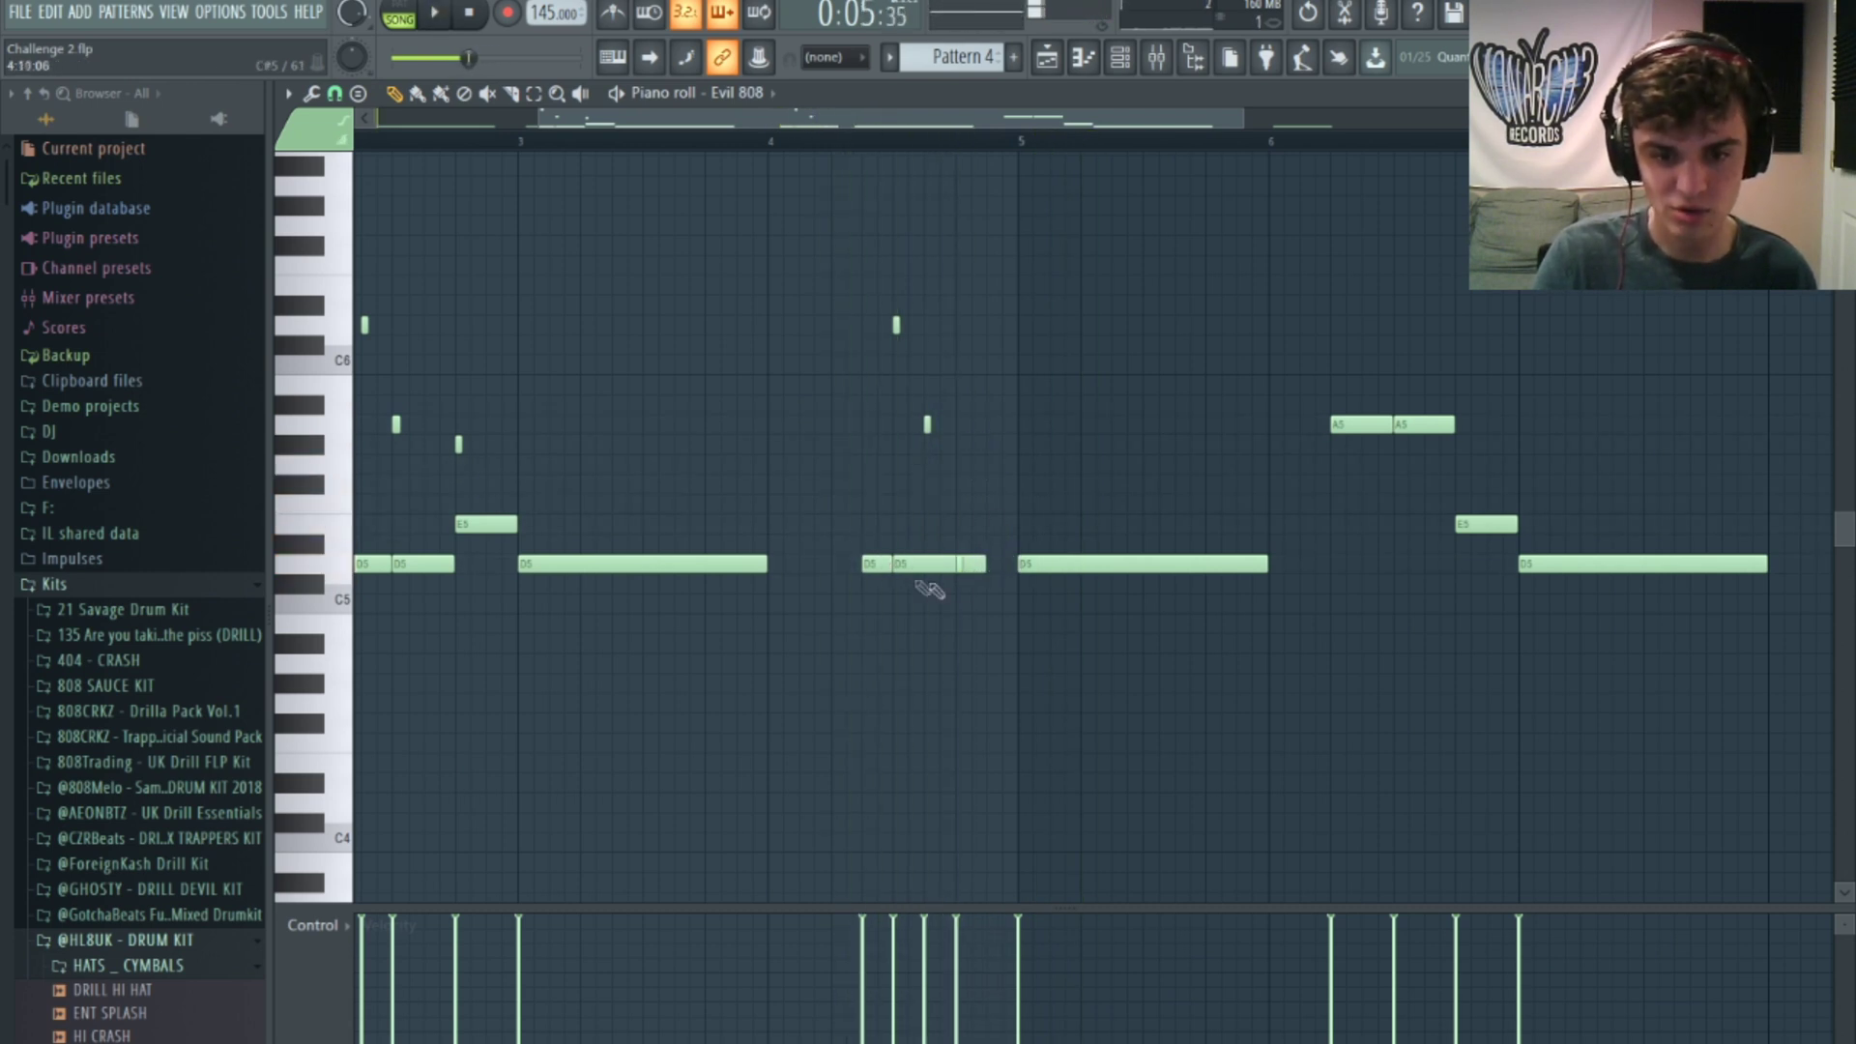
Step: Fill the last two steps of bar 4 with a roll of four half-step D5 notes
key("space")
left_click_drag(984, 595, 997, 563)
key("space")
key("space")
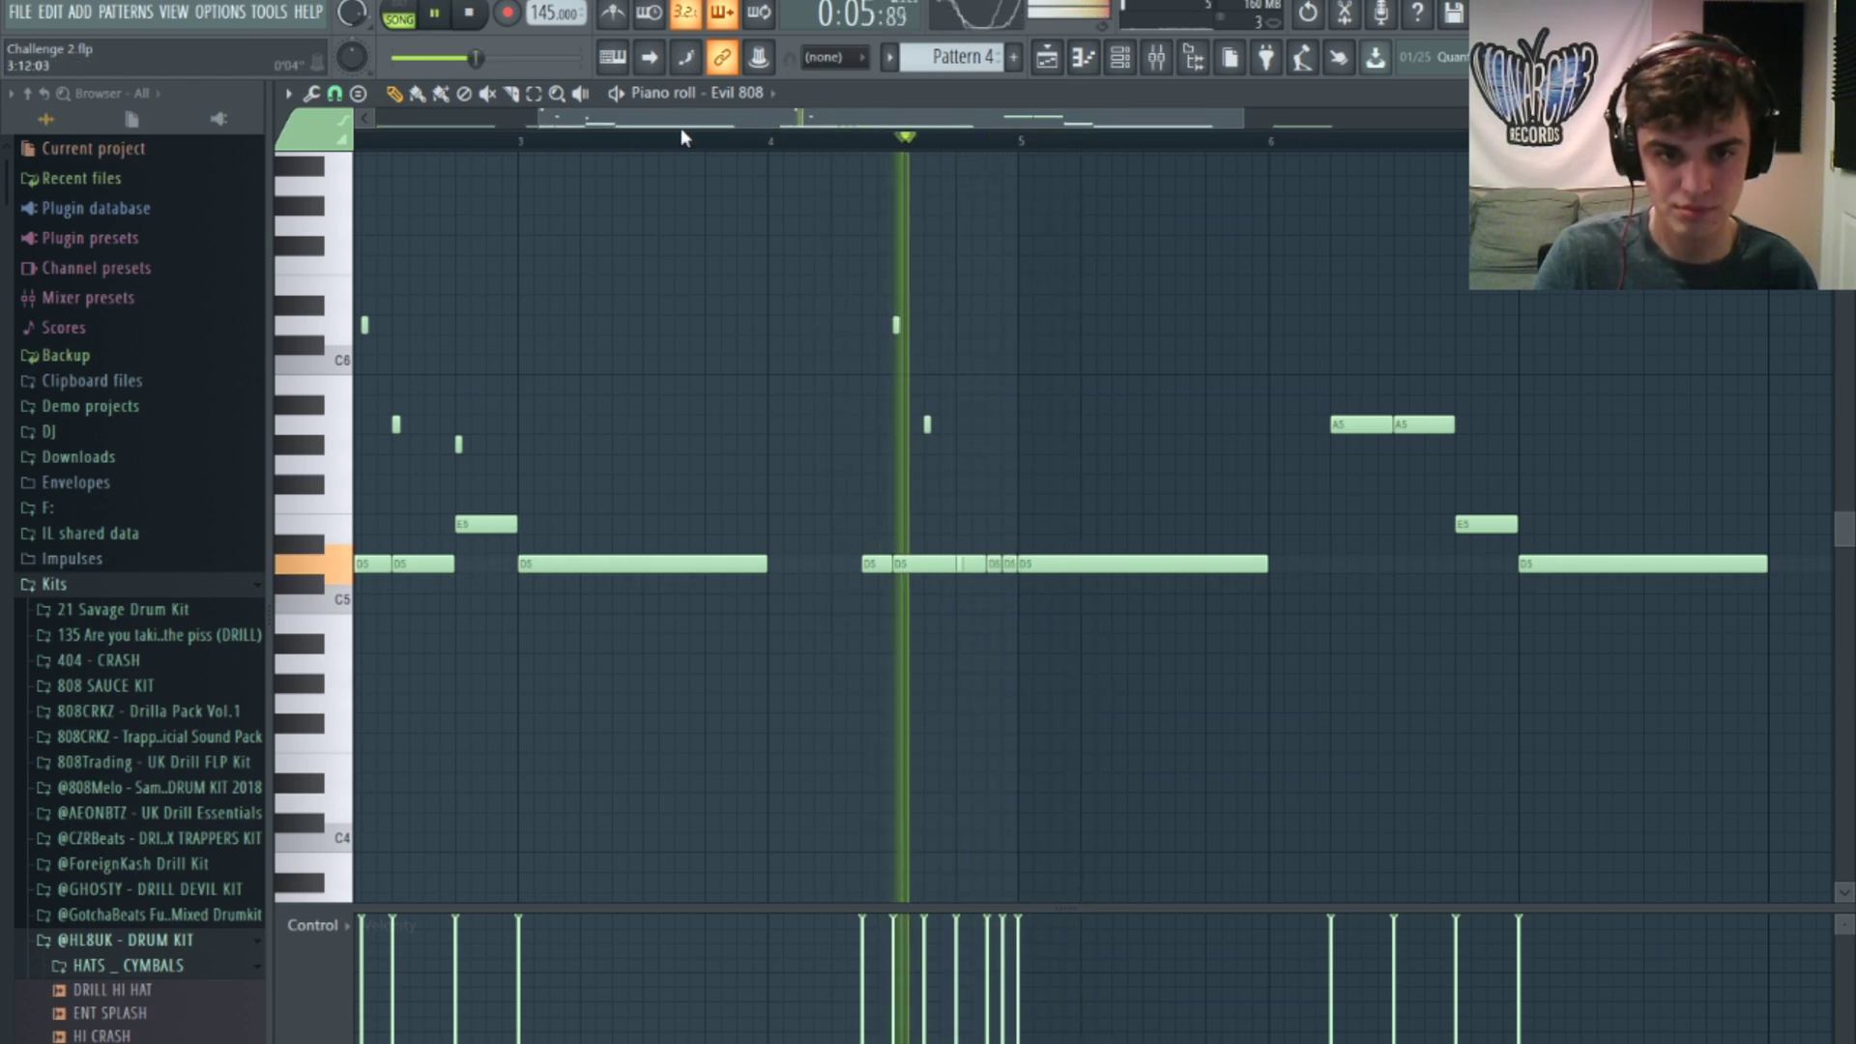
left_click_drag(539, 118, 830, 118)
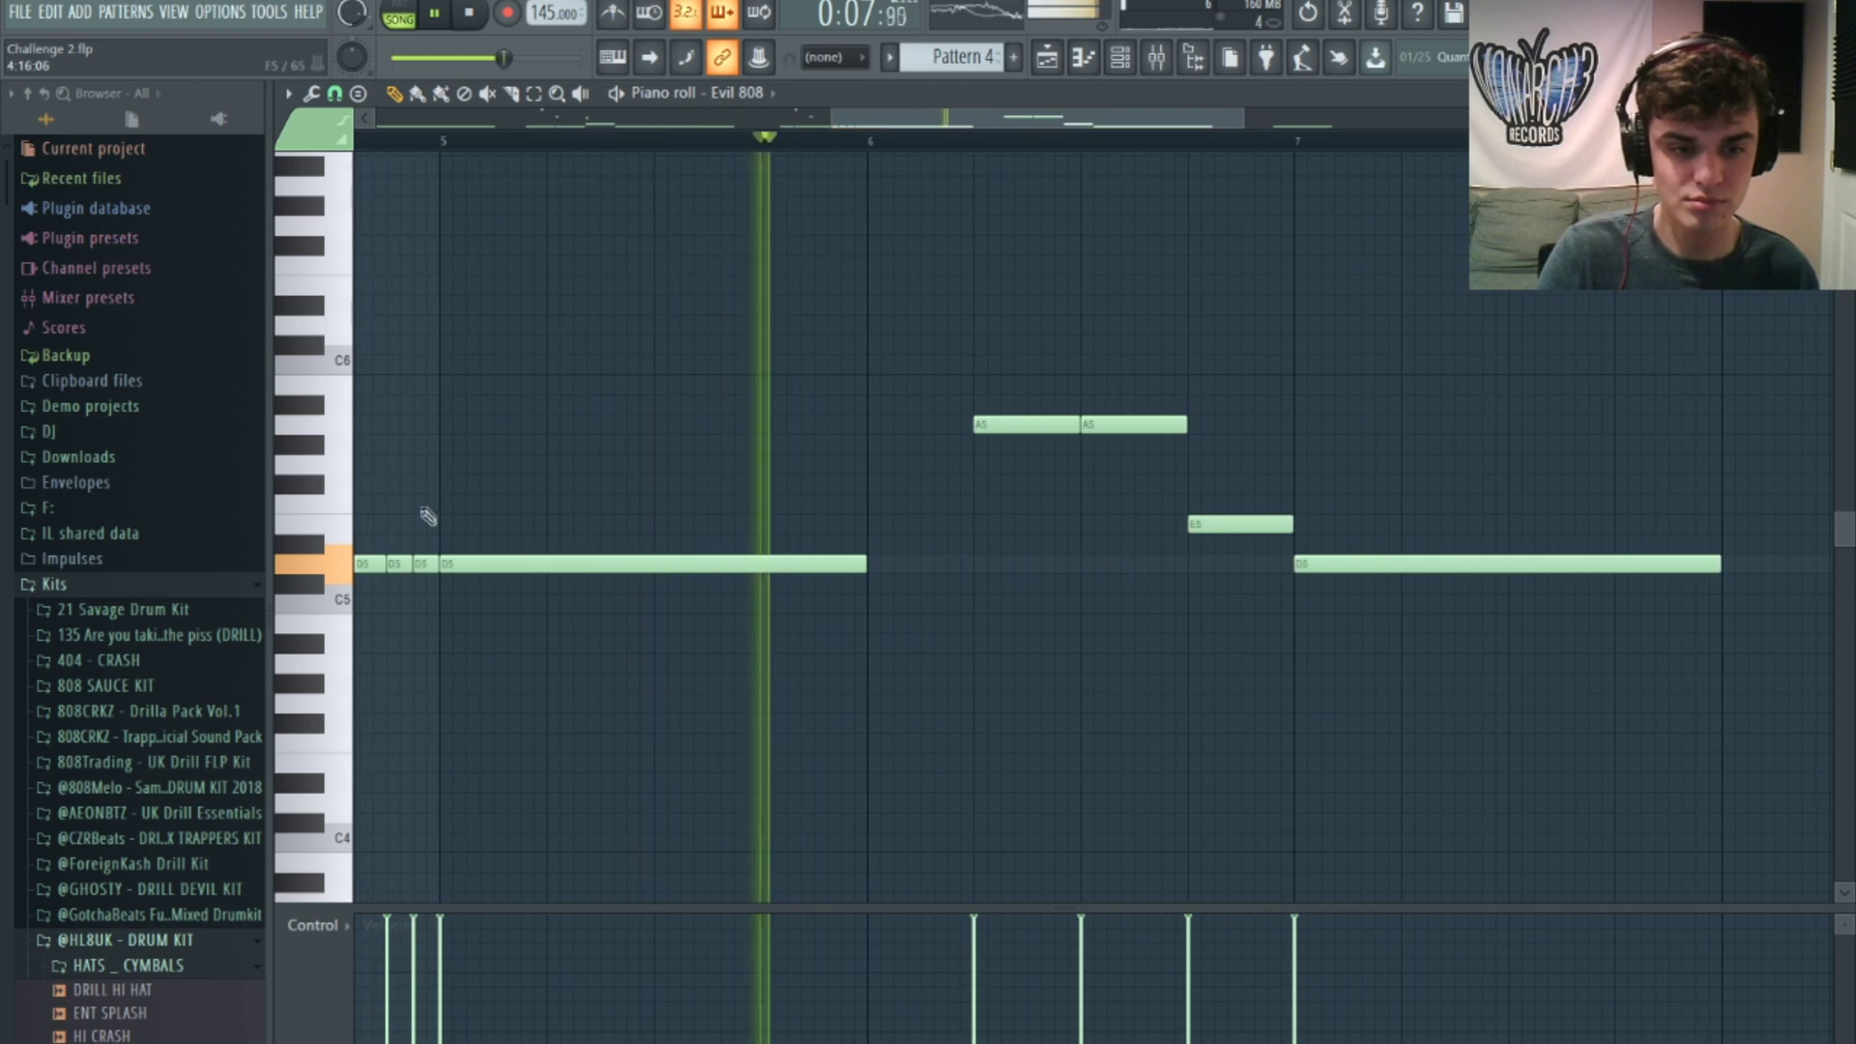
key("space")
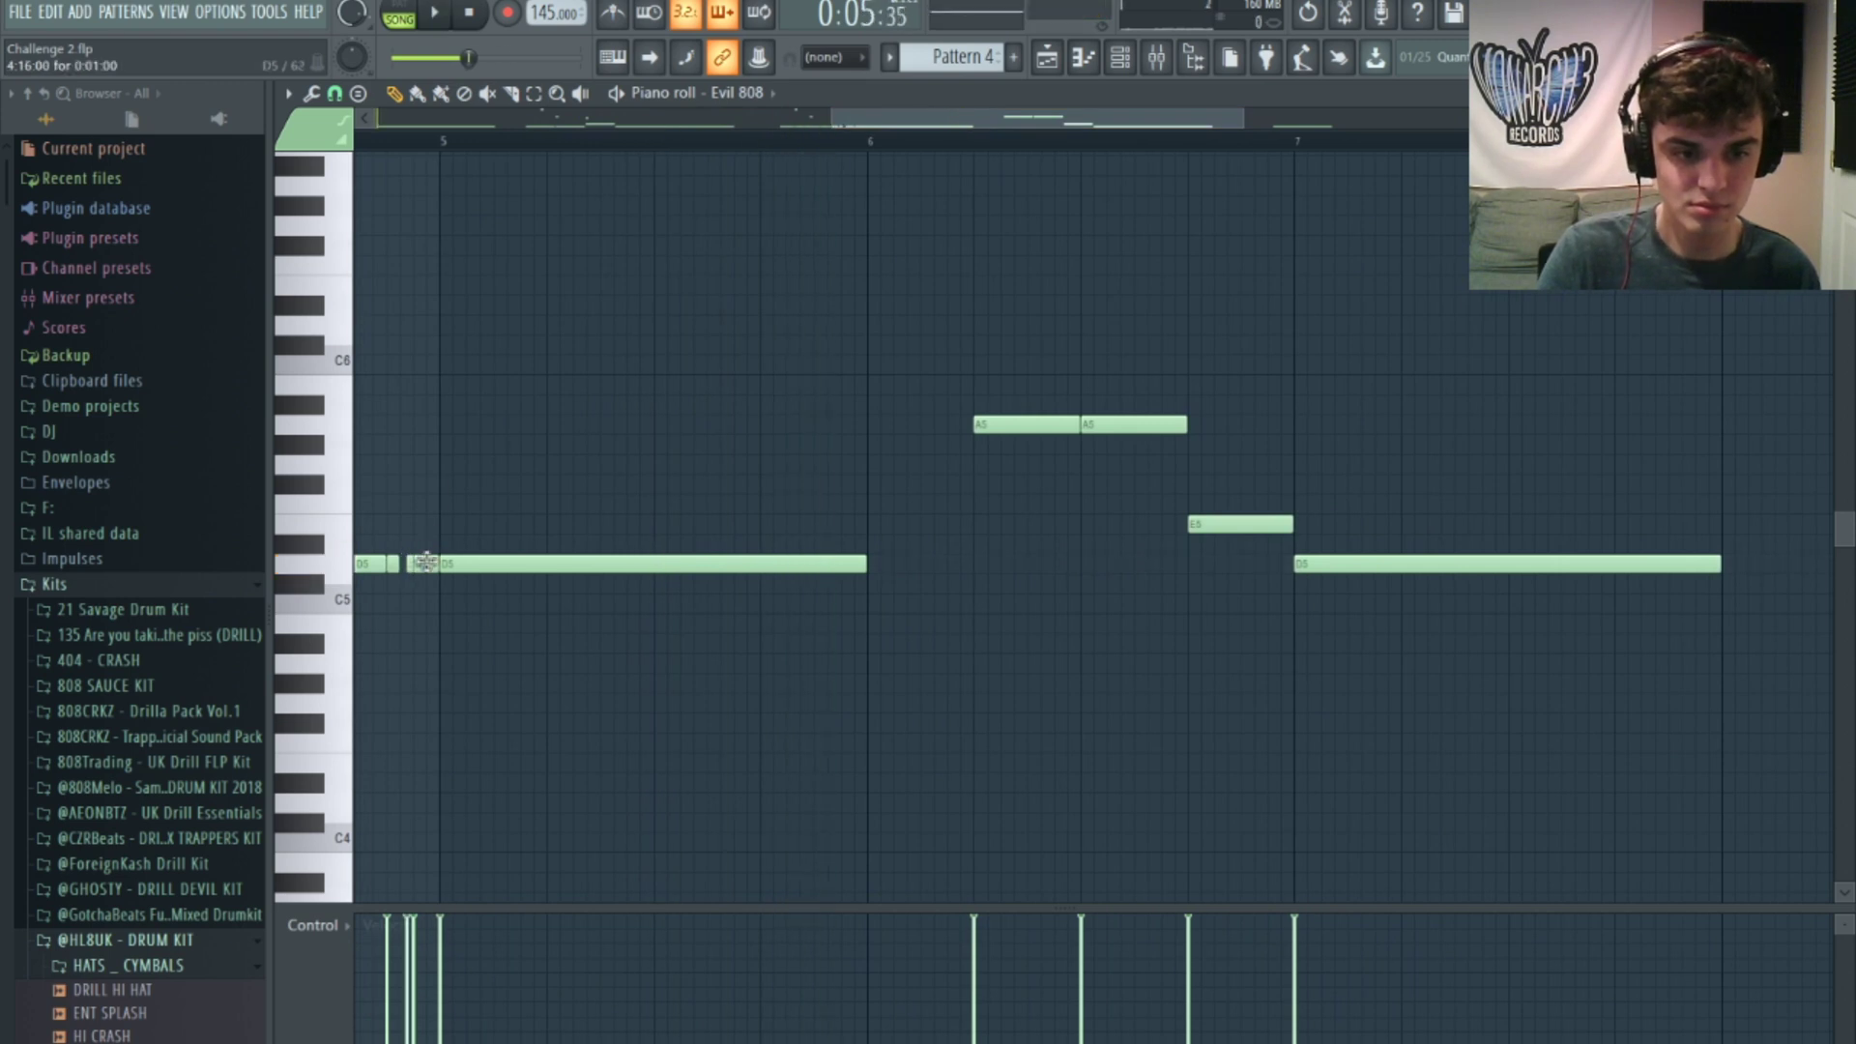
left_click(431, 564)
key("space")
Step: Delete the 808 notes from bar 5 onward and duplicate the first four bars into bars 5 to 8
left_click_drag(822, 117, 377, 120)
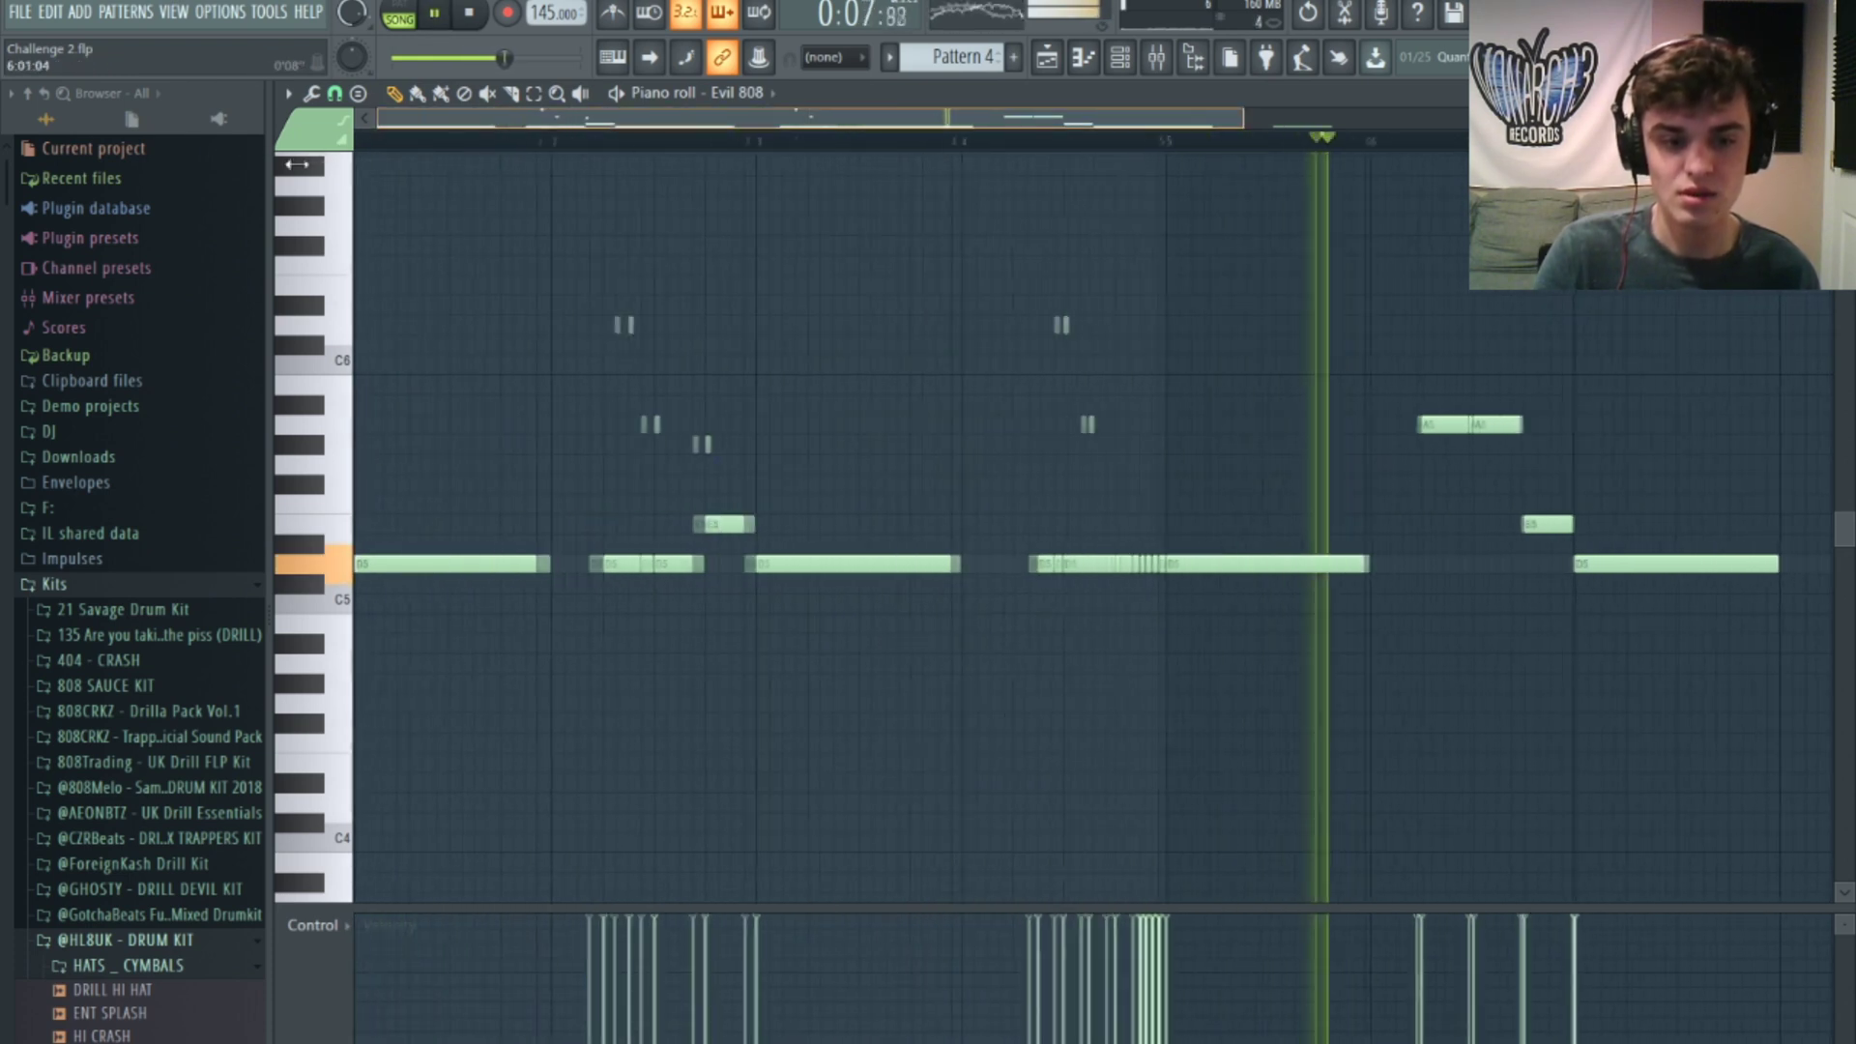
key("space")
left_click_drag(1167, 787, 1830, 198)
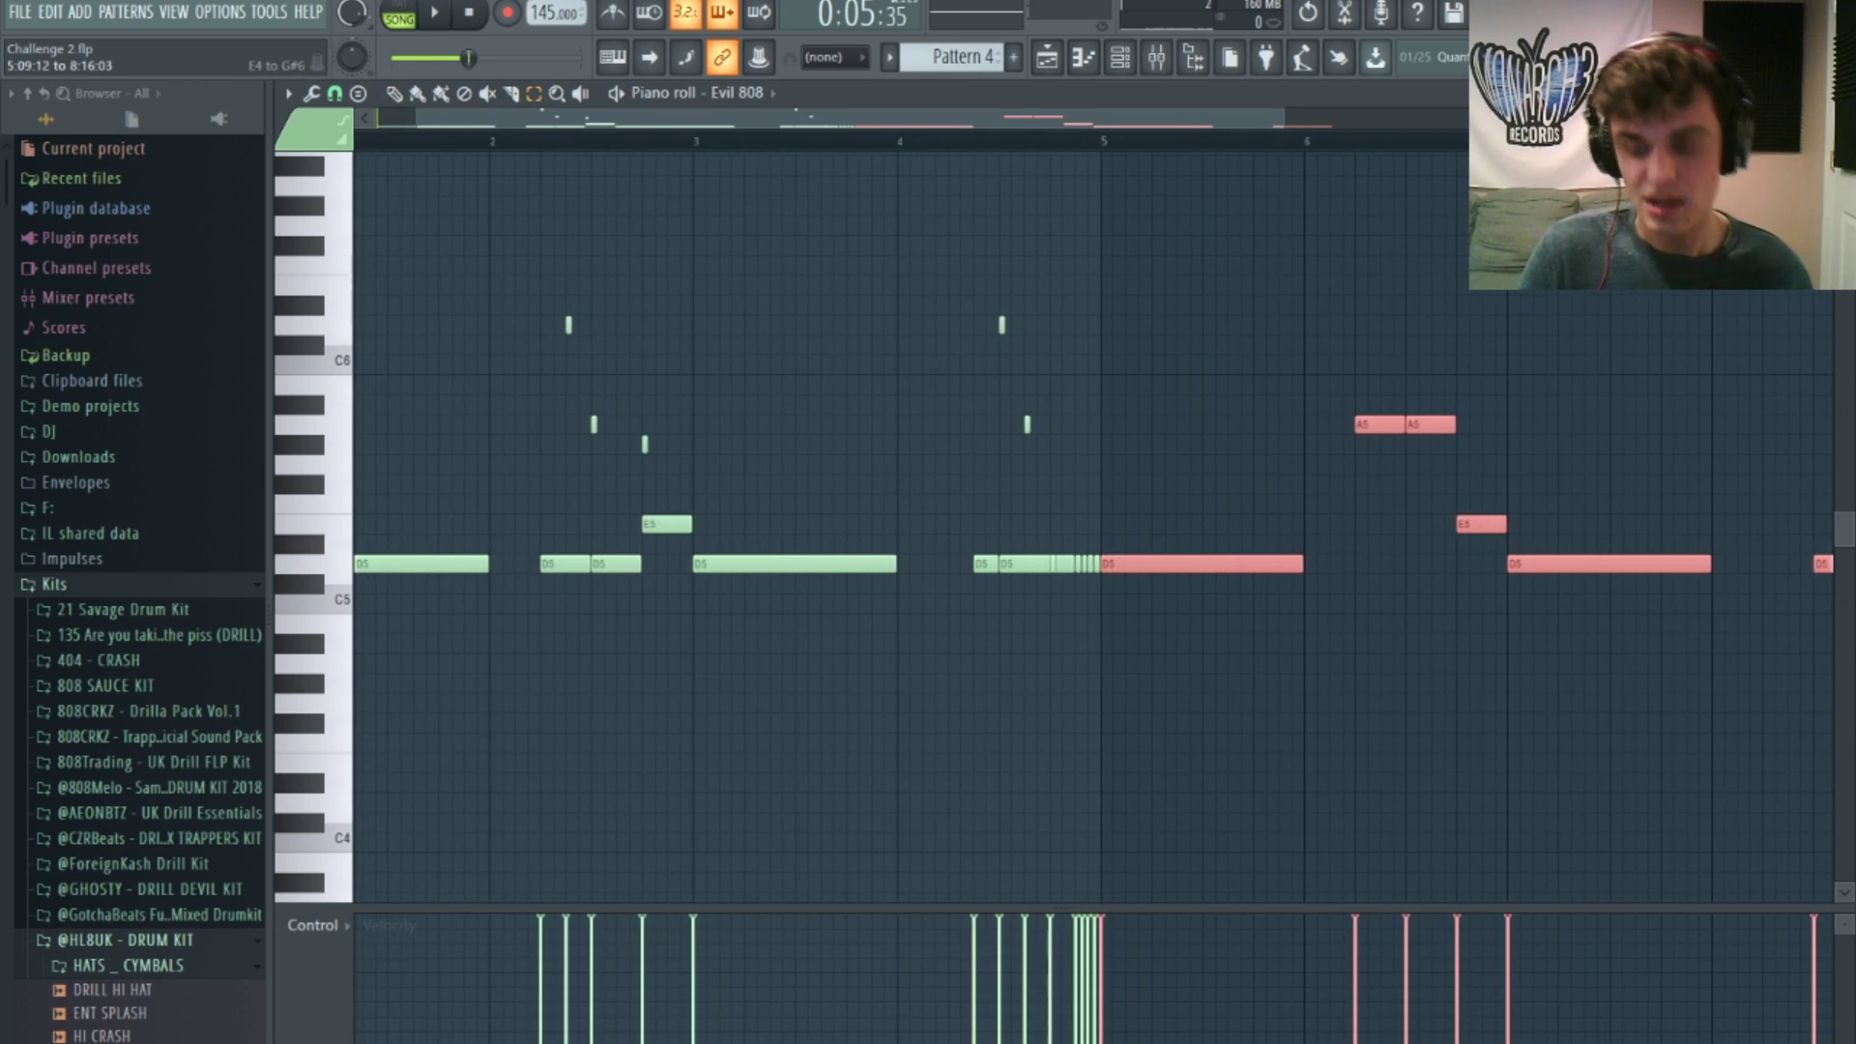
key("Delete")
key("ctrl+a")
key("ctrl+b")
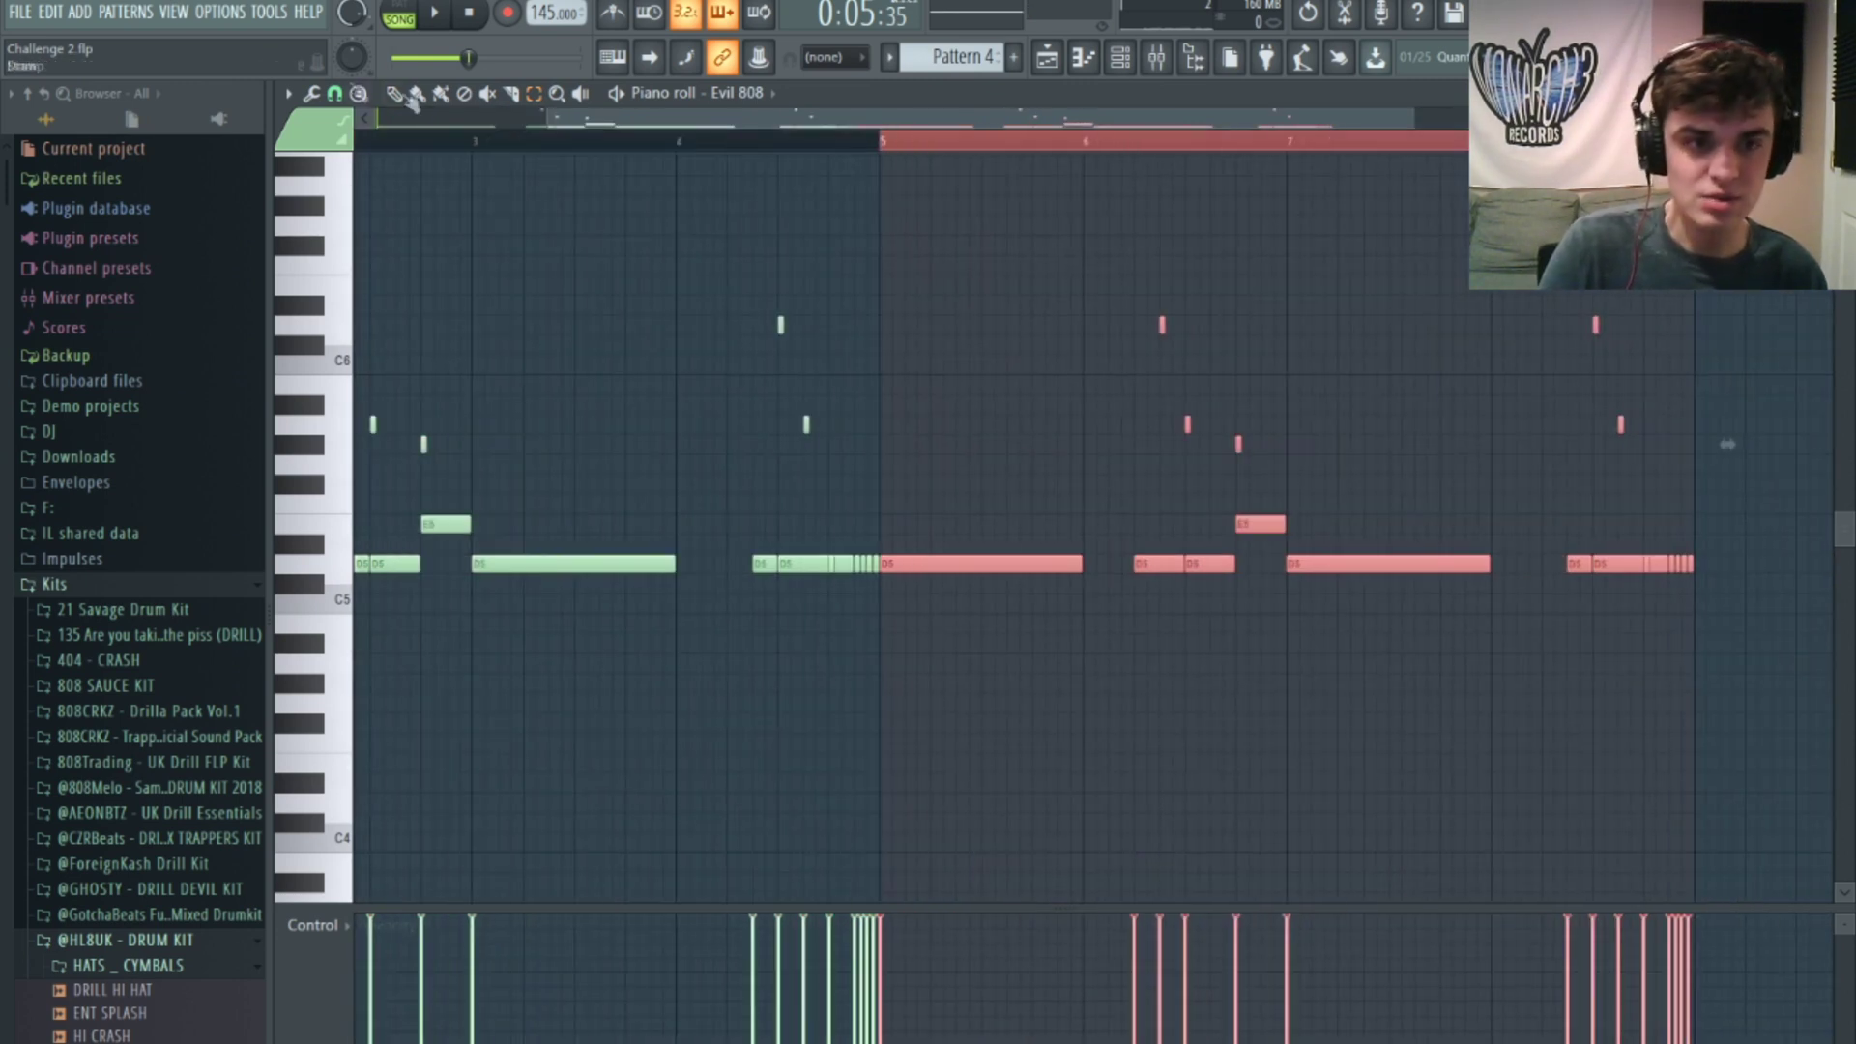
left_click(894, 152)
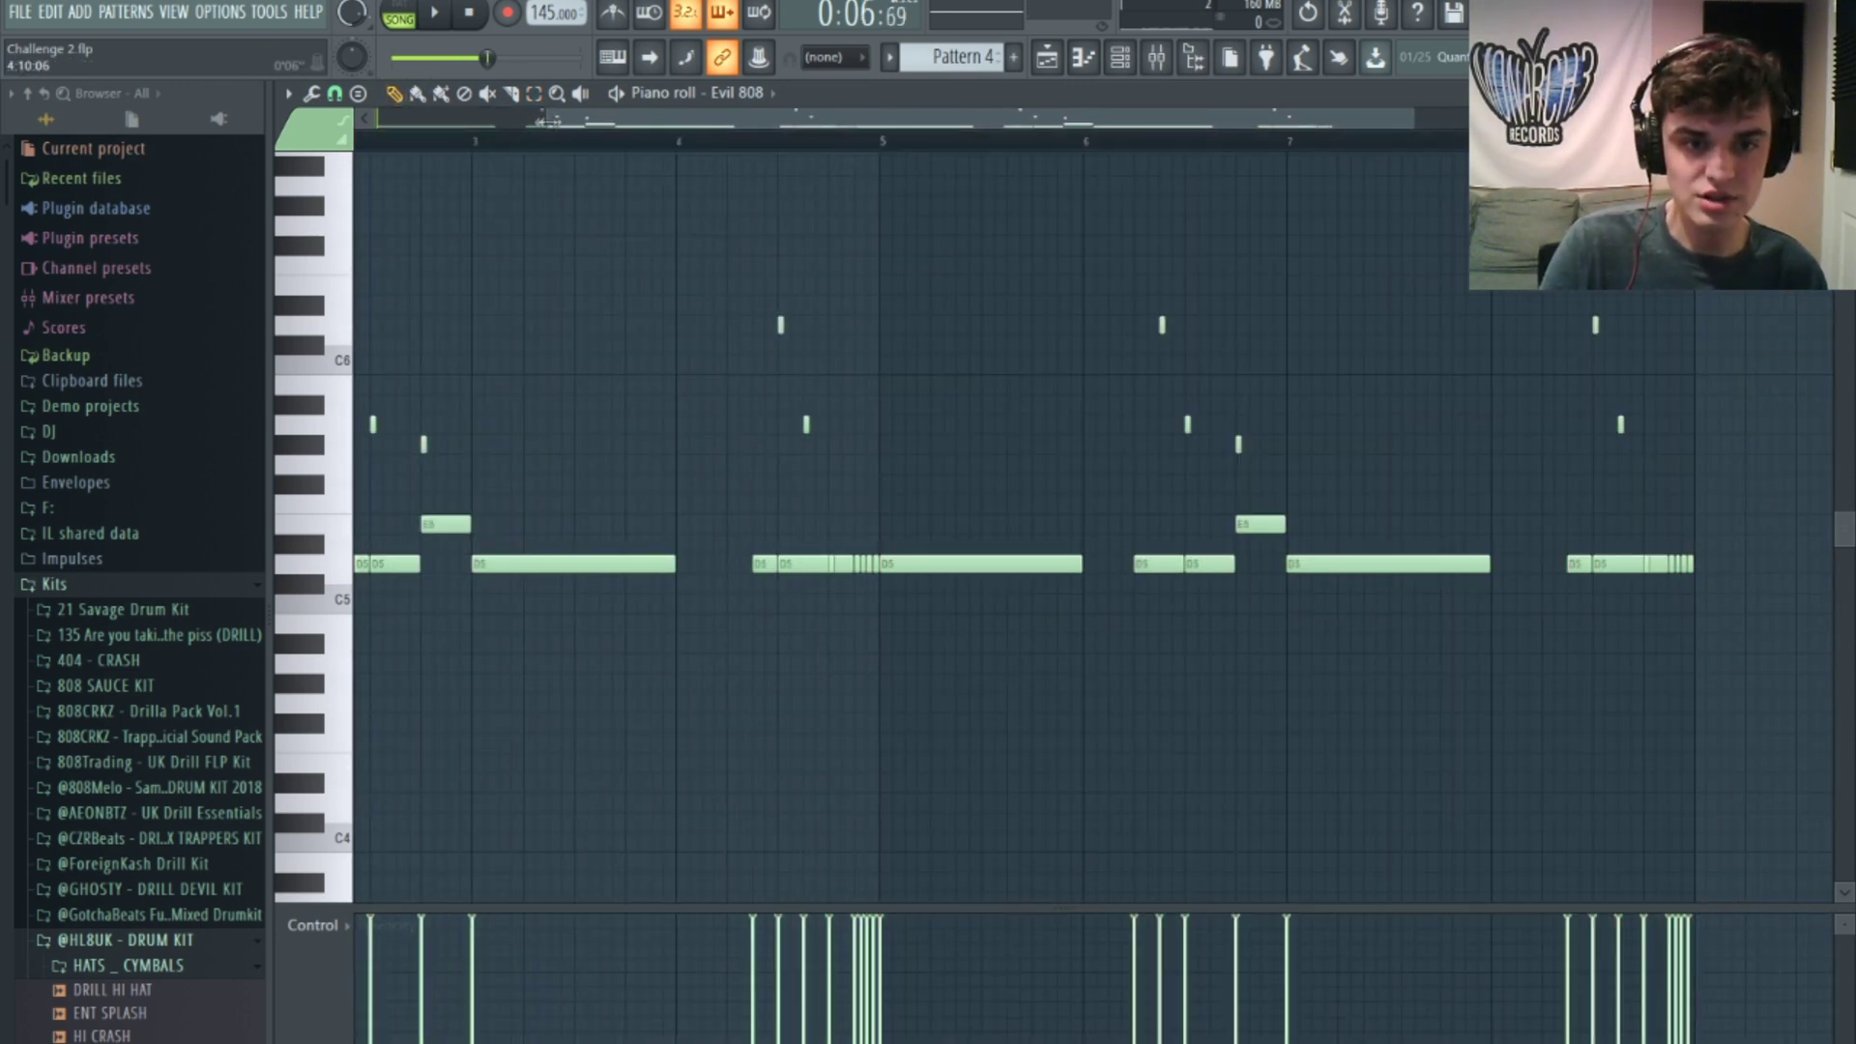
Step: Add a short D7 slide note at 6:05 and delete the G#5 slide note in bar 6
key("space")
key("space")
left_click(800, 328)
scroll(764, 290, "up", 3)
left_click(771, 391)
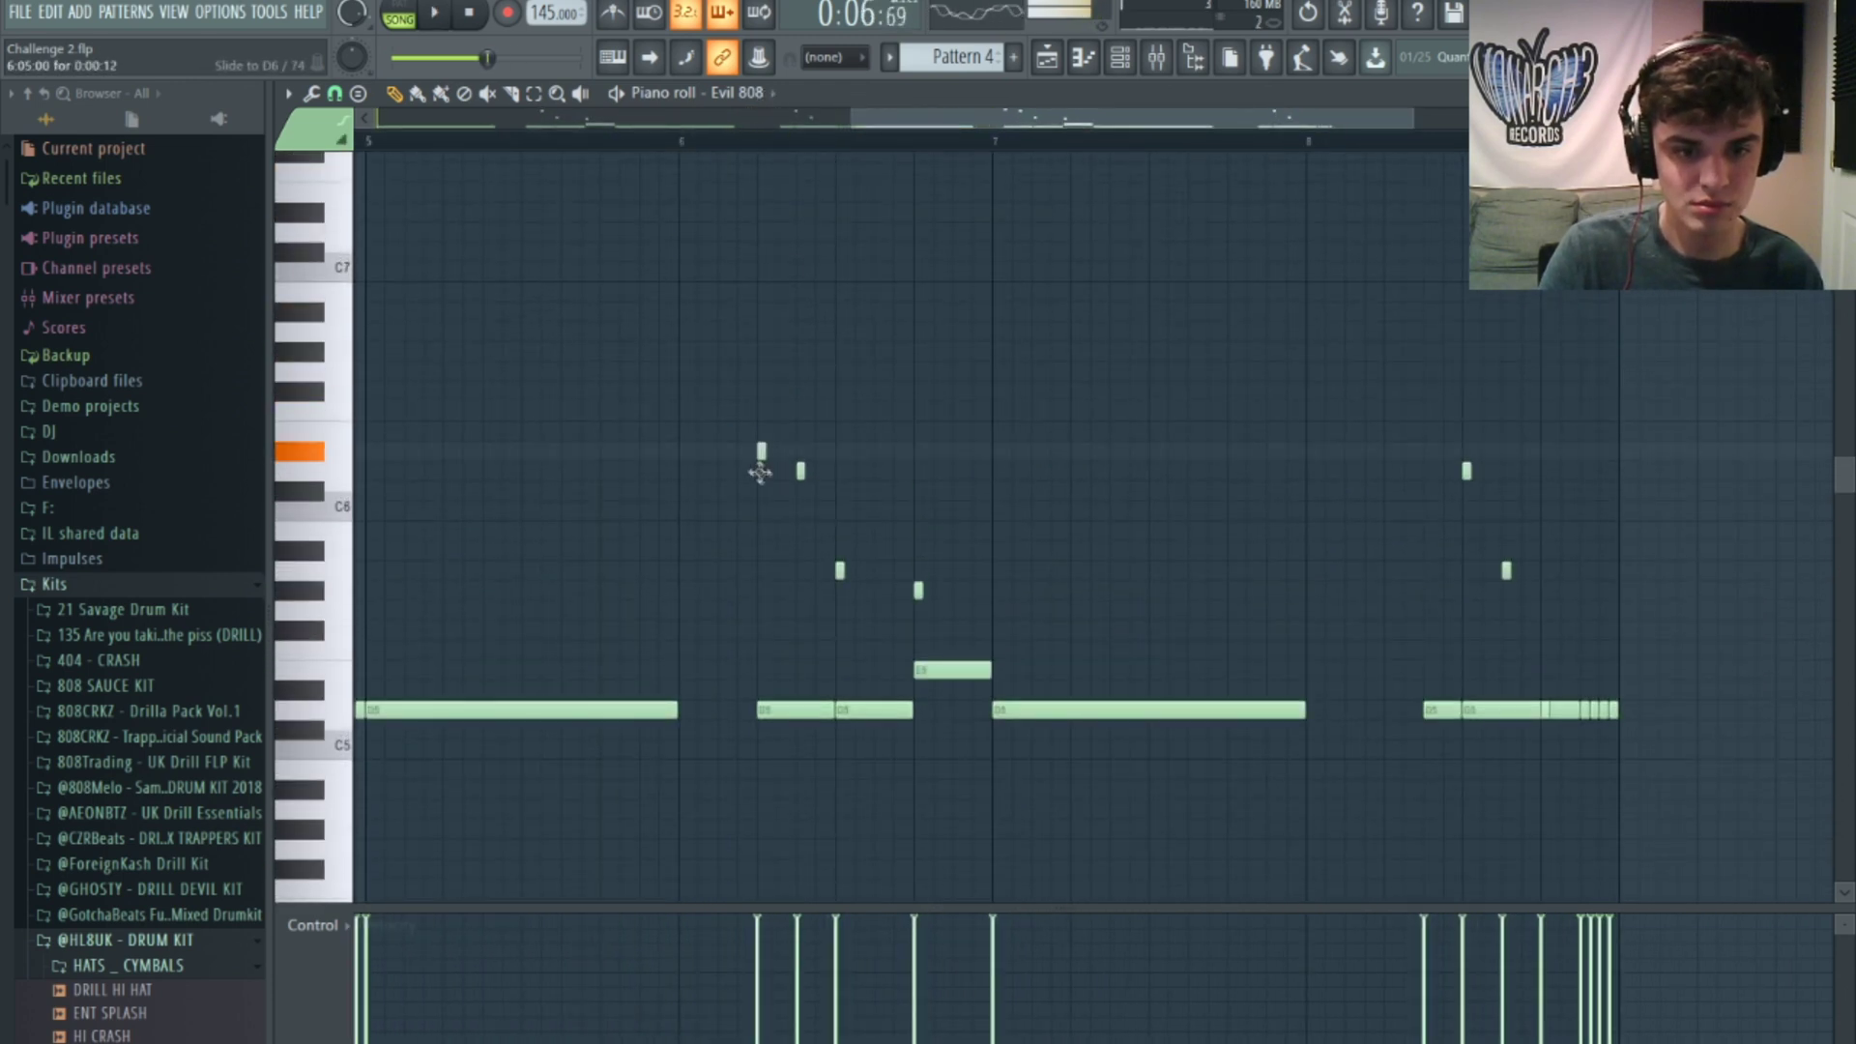
key("space")
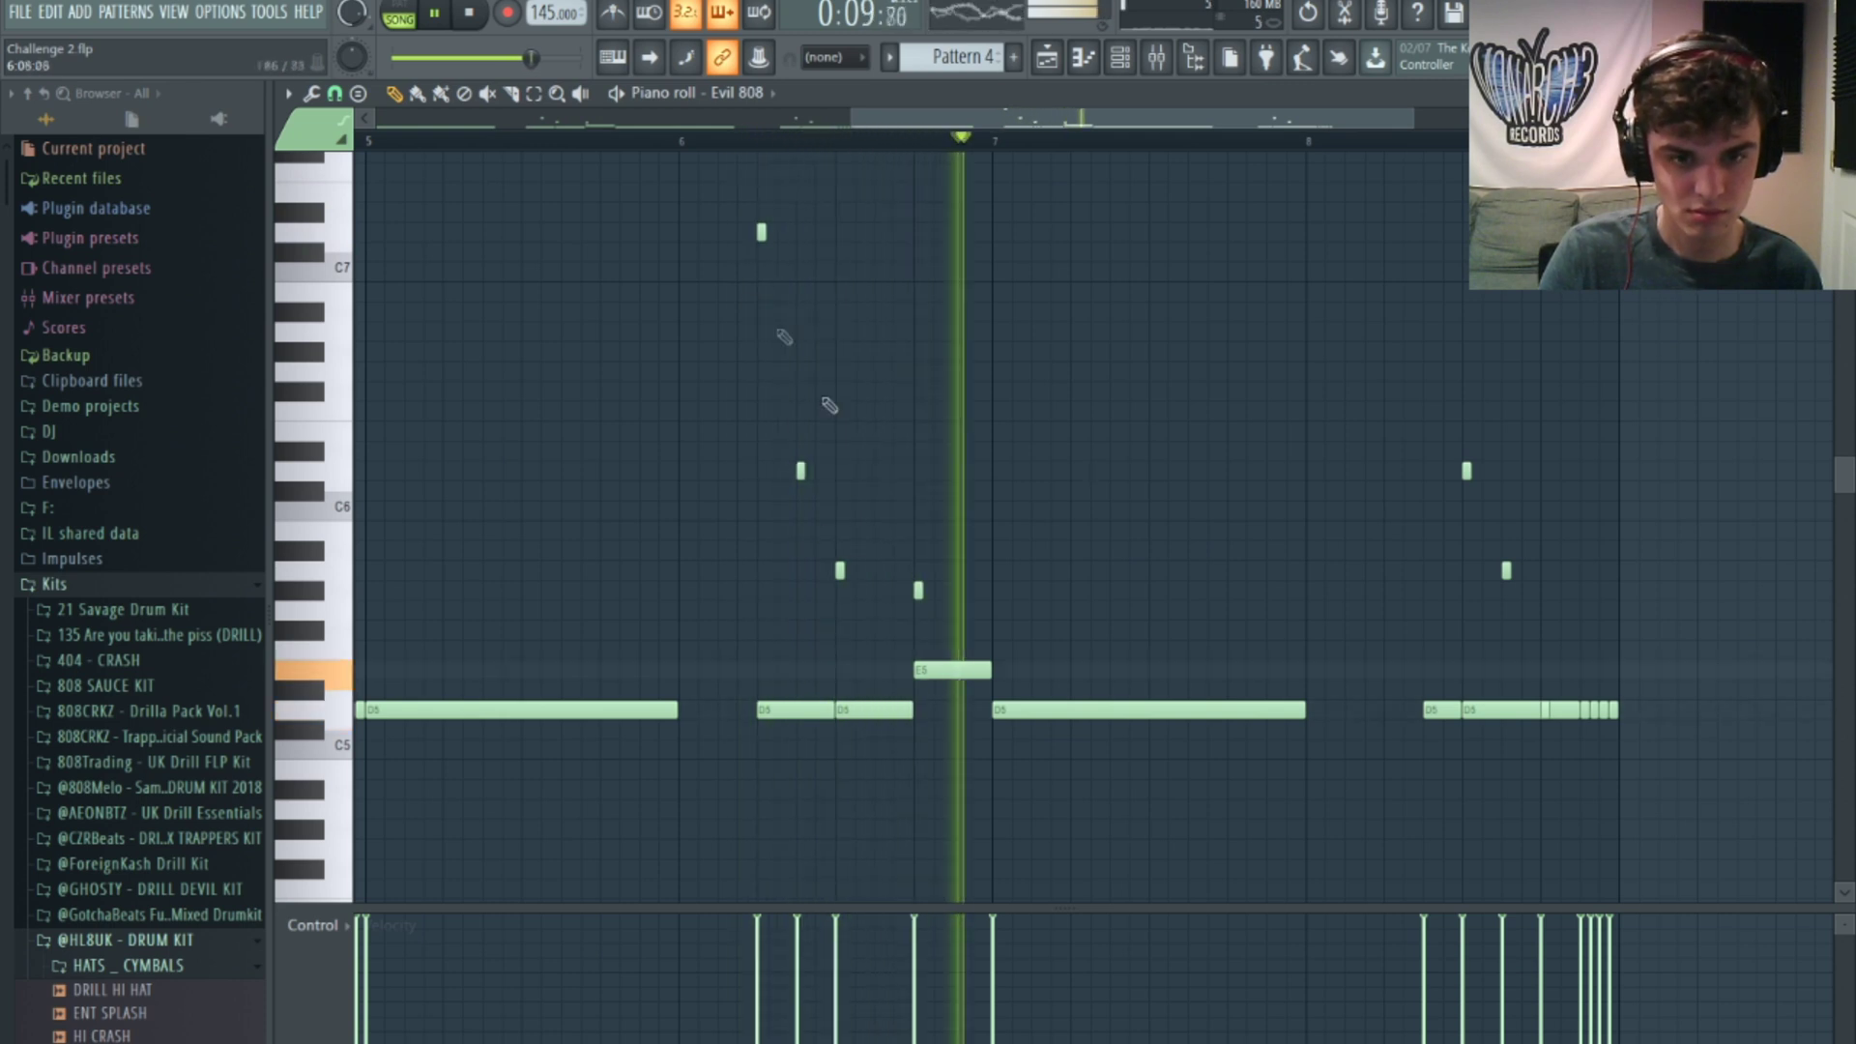
right_click(917, 590)
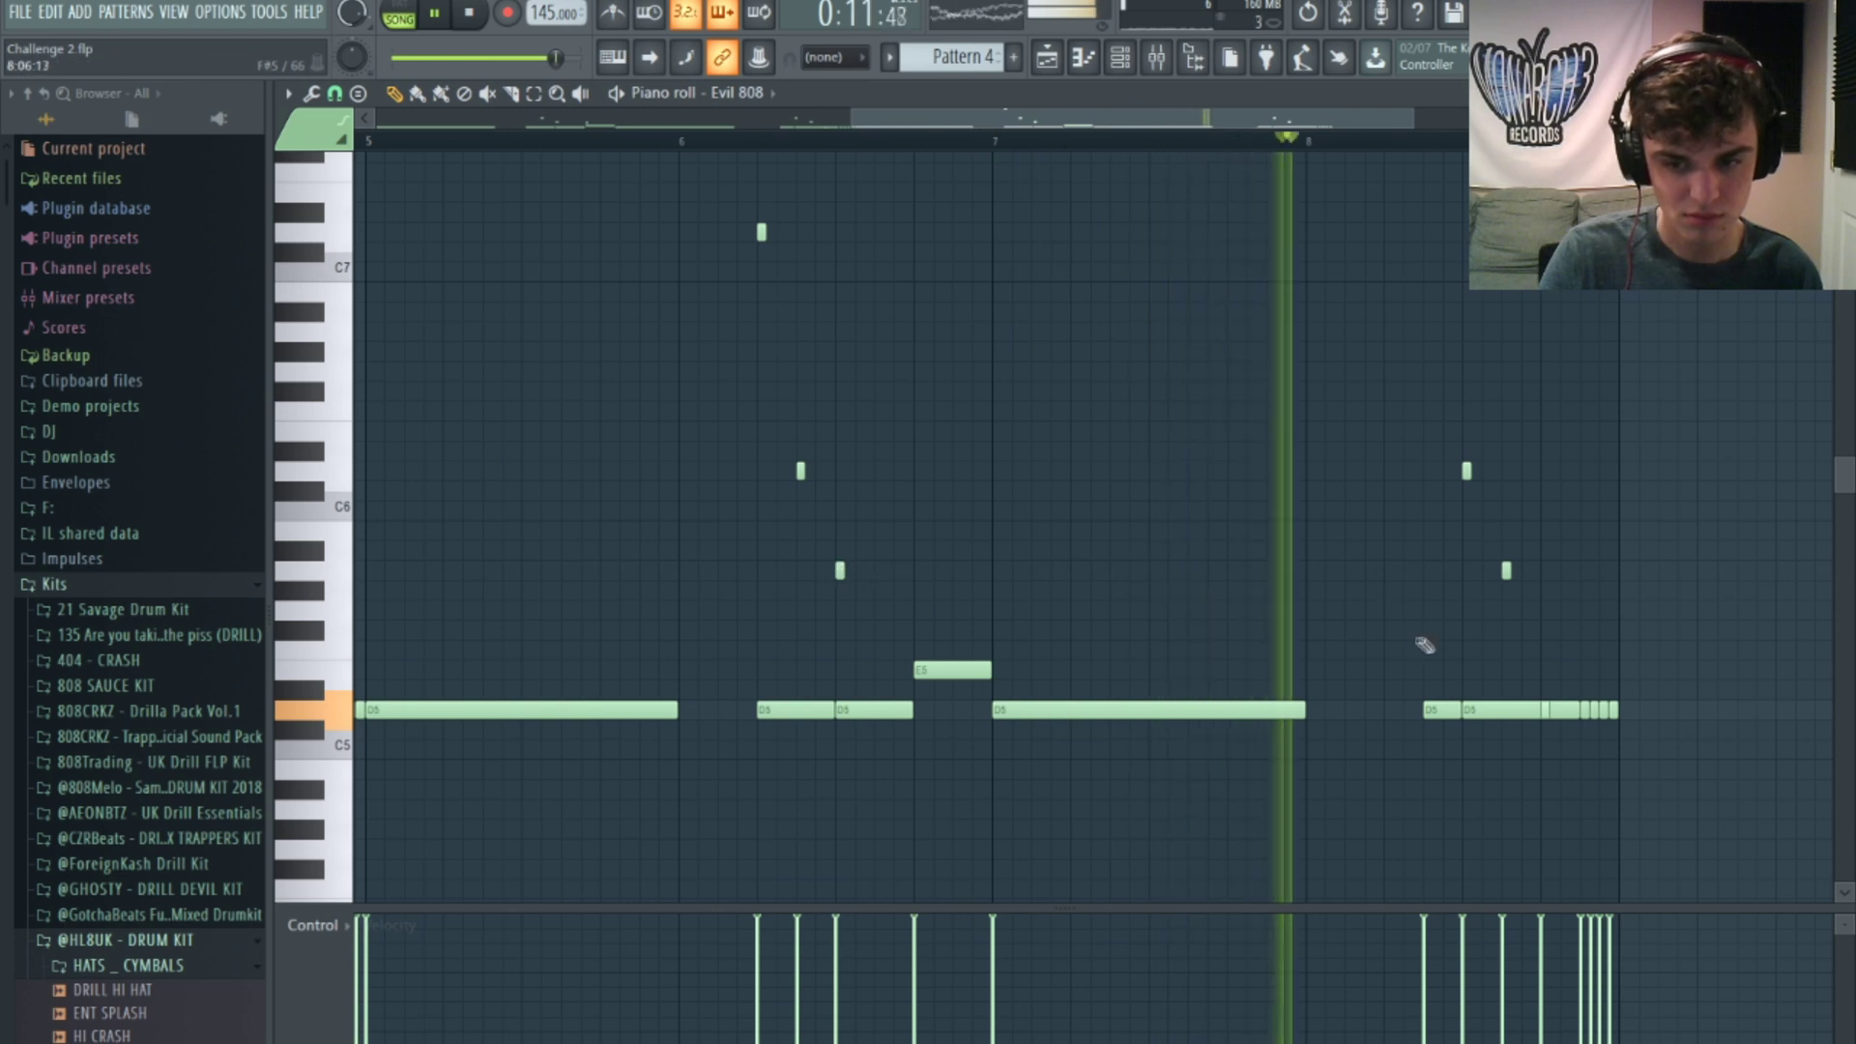
Step: Add a D7 slide note at 8:07 and replace the D5 roll ending bar 8 with a D5 note at 8:15
key("space")
left_click(1424, 329)
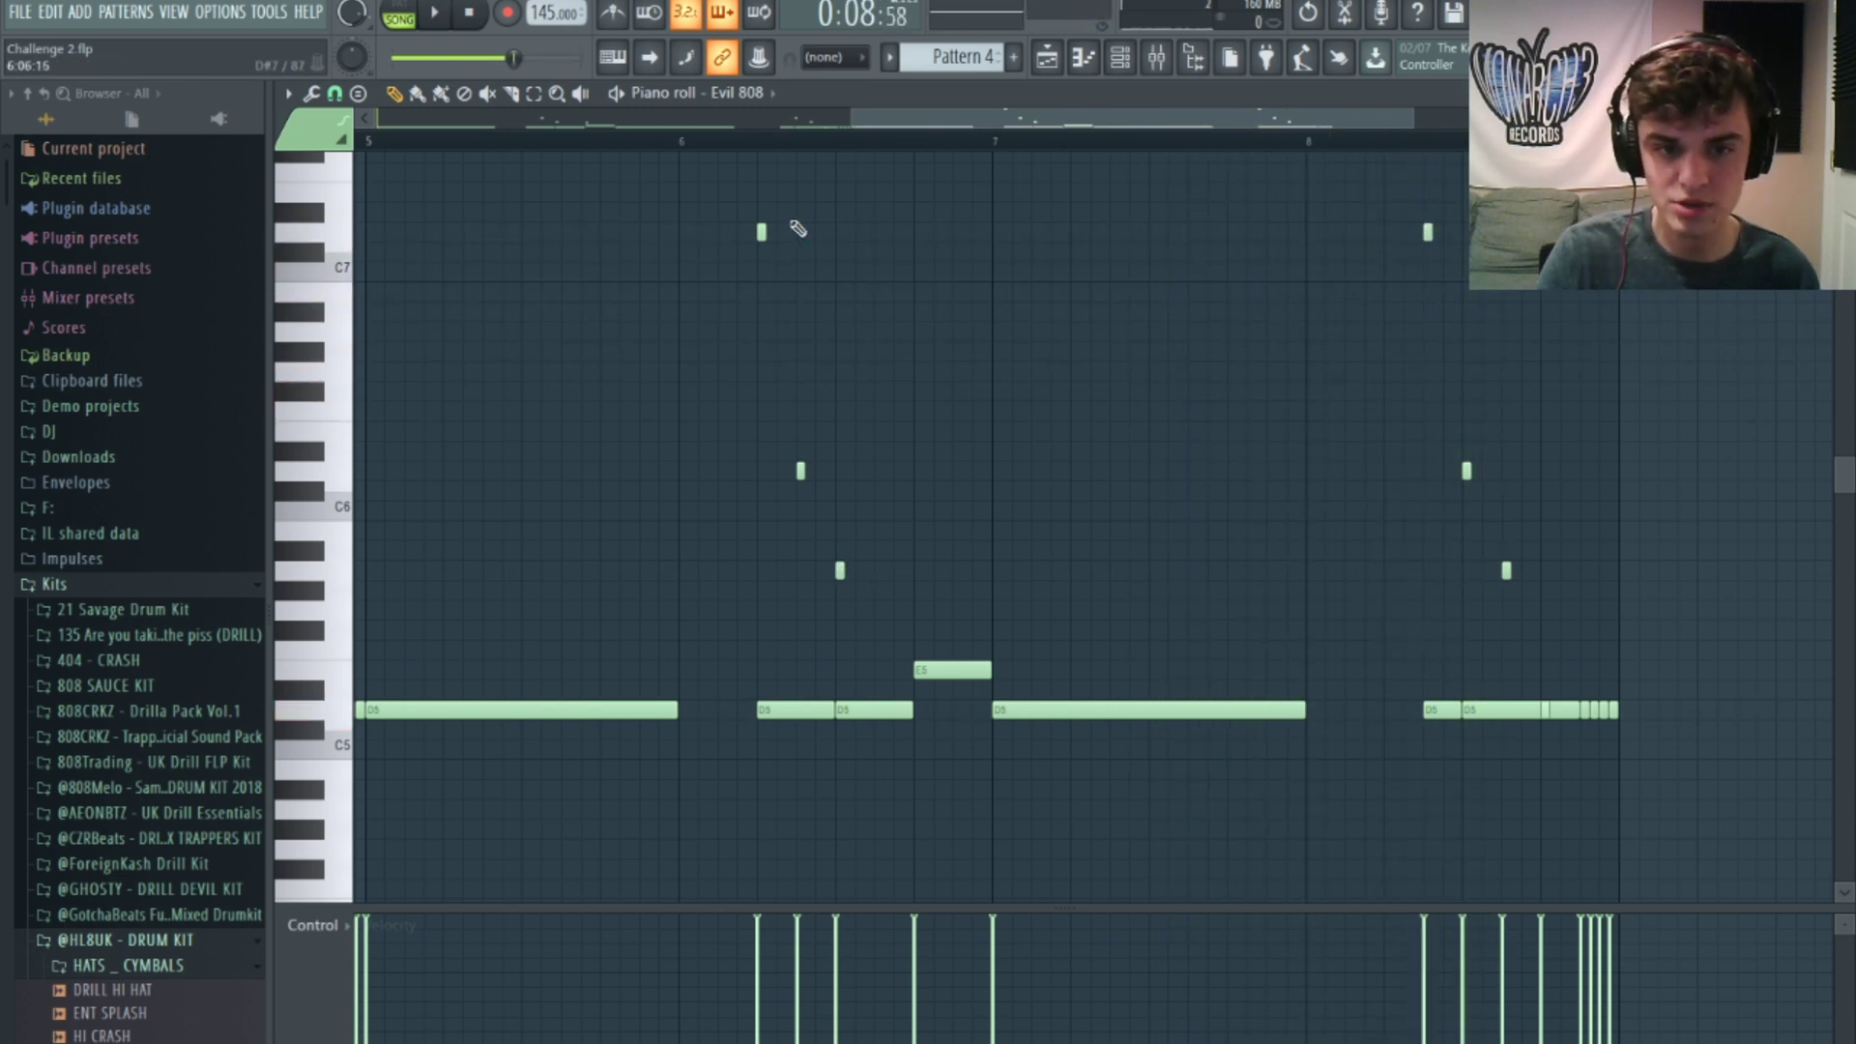
key("space")
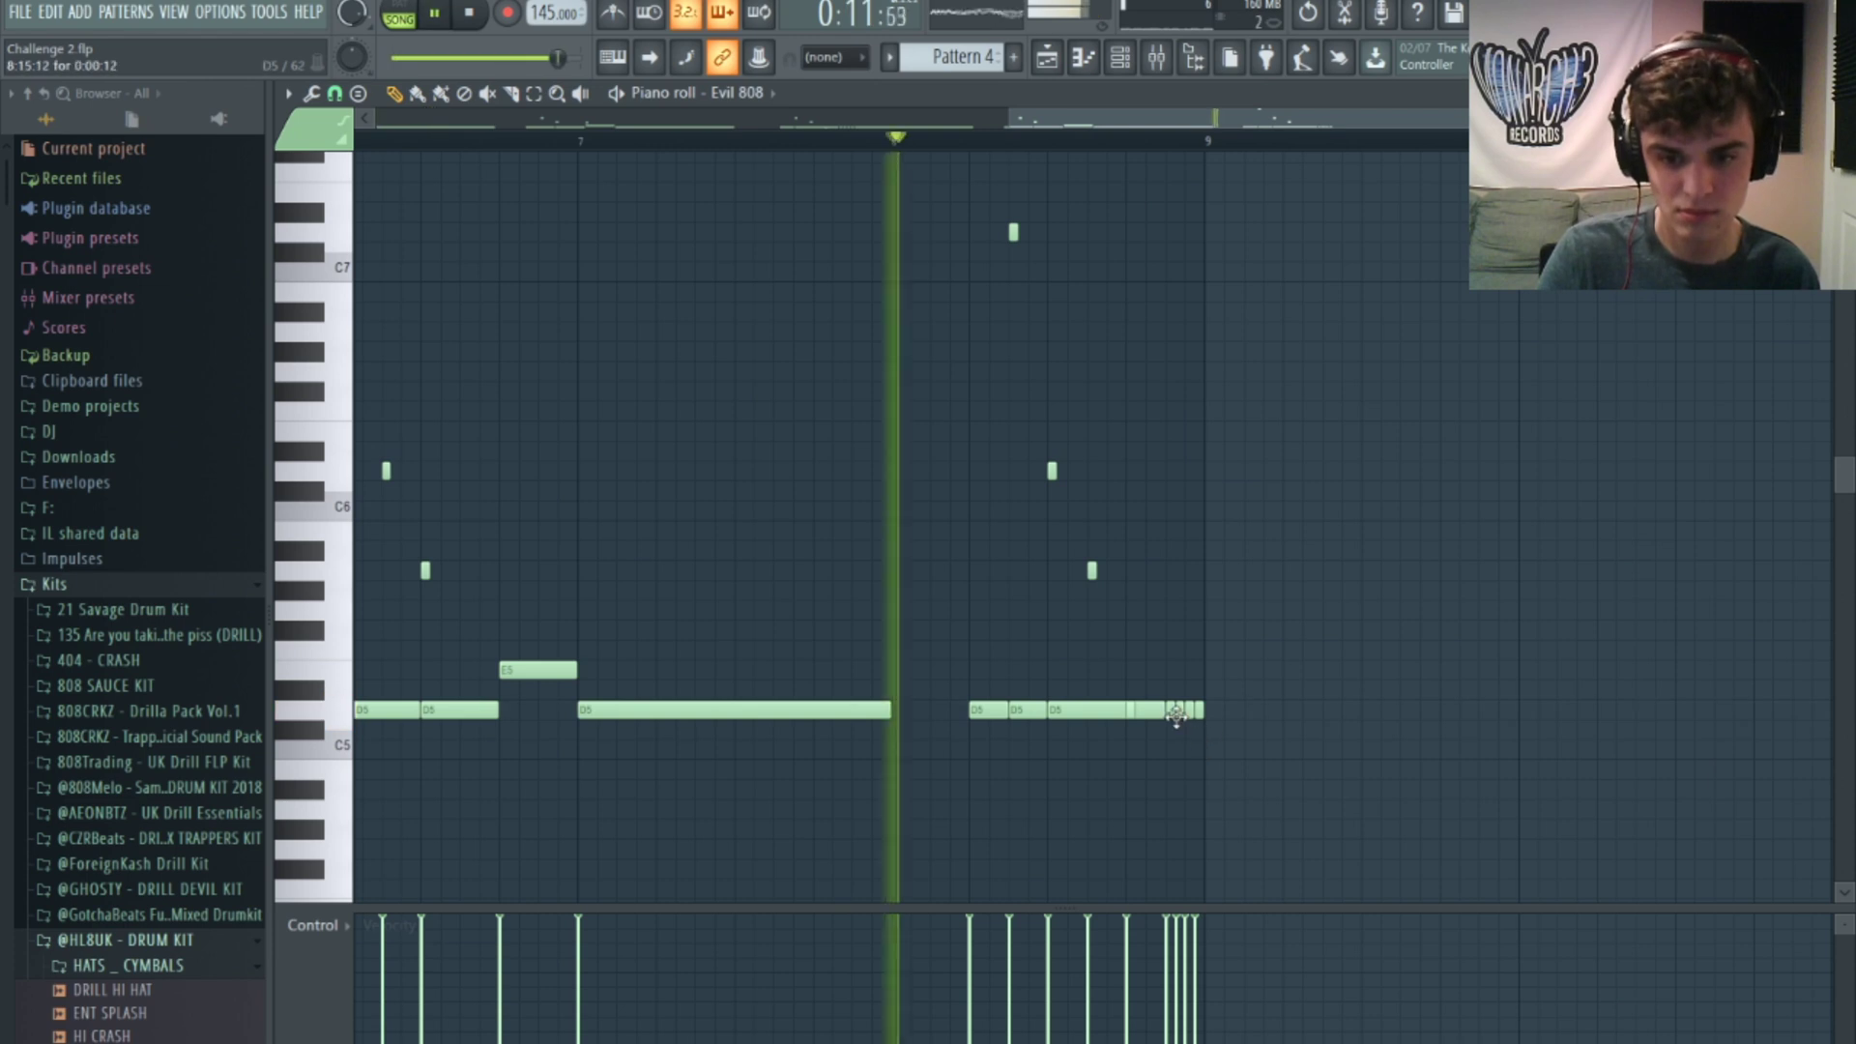
right_click(1171, 710)
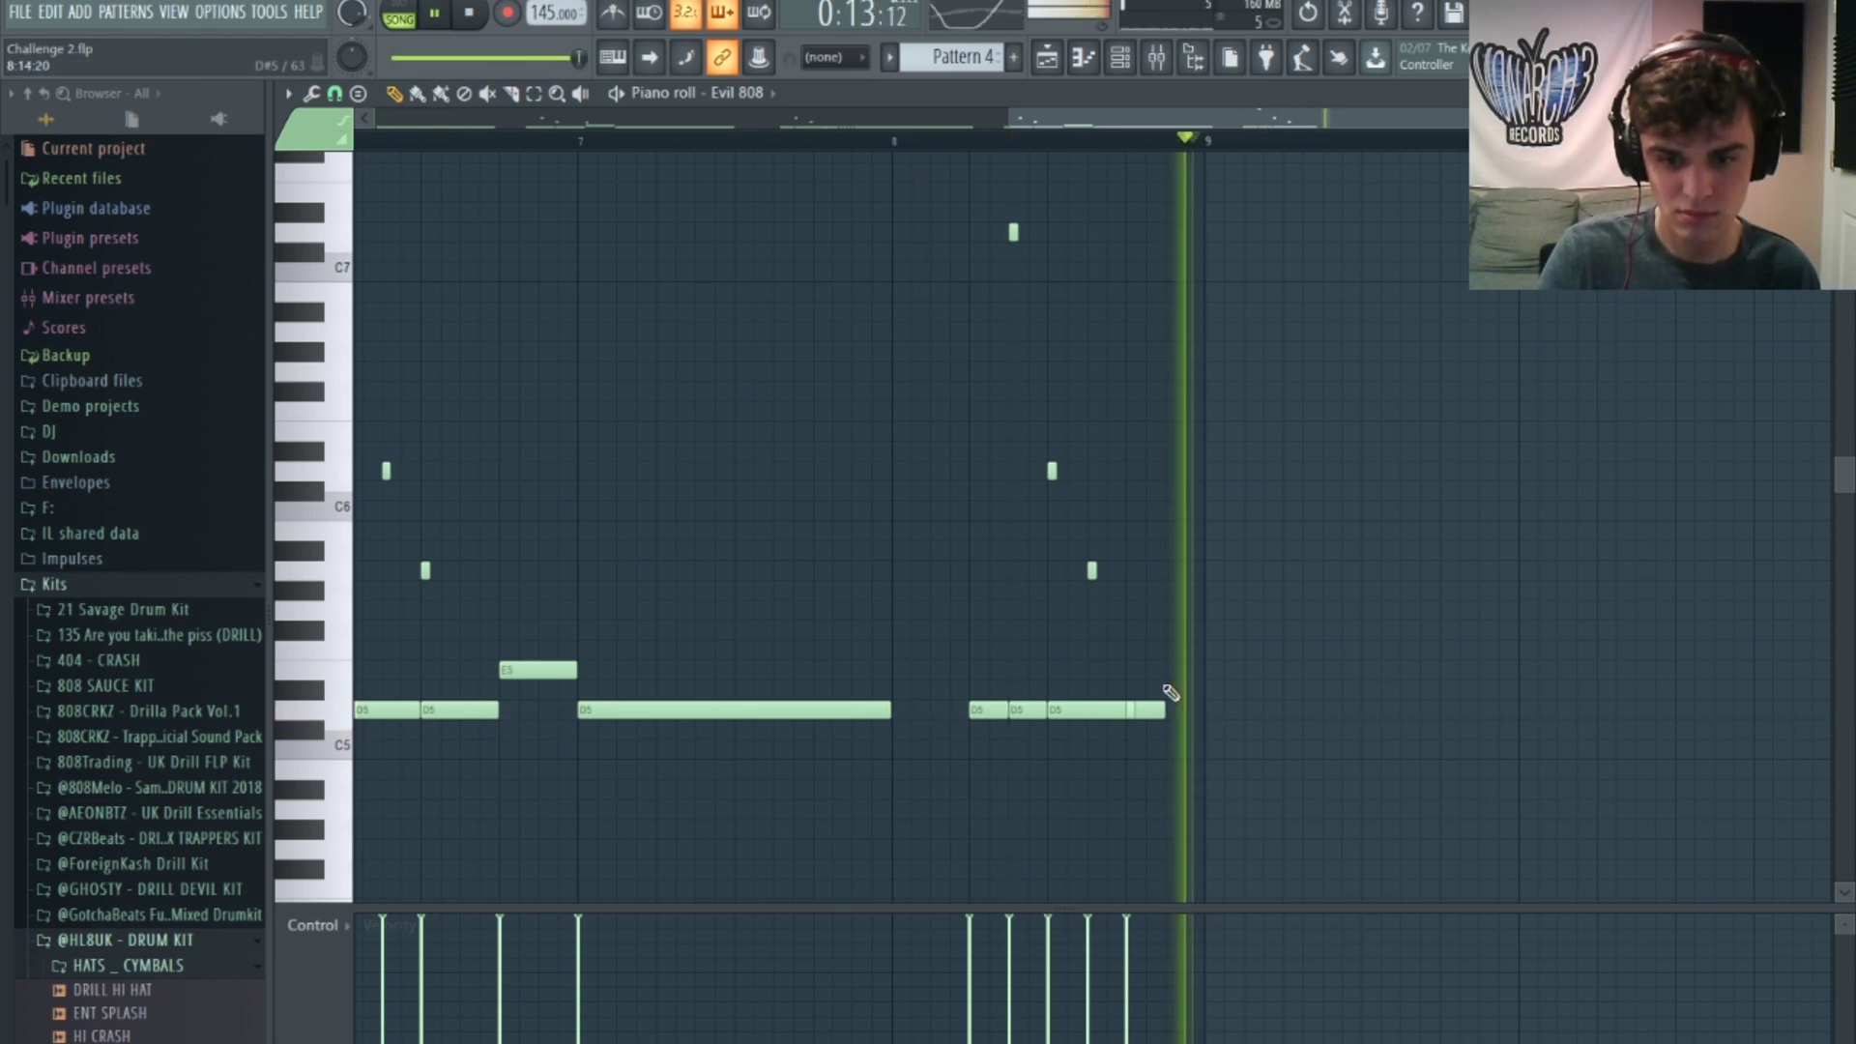
left_click(1172, 710)
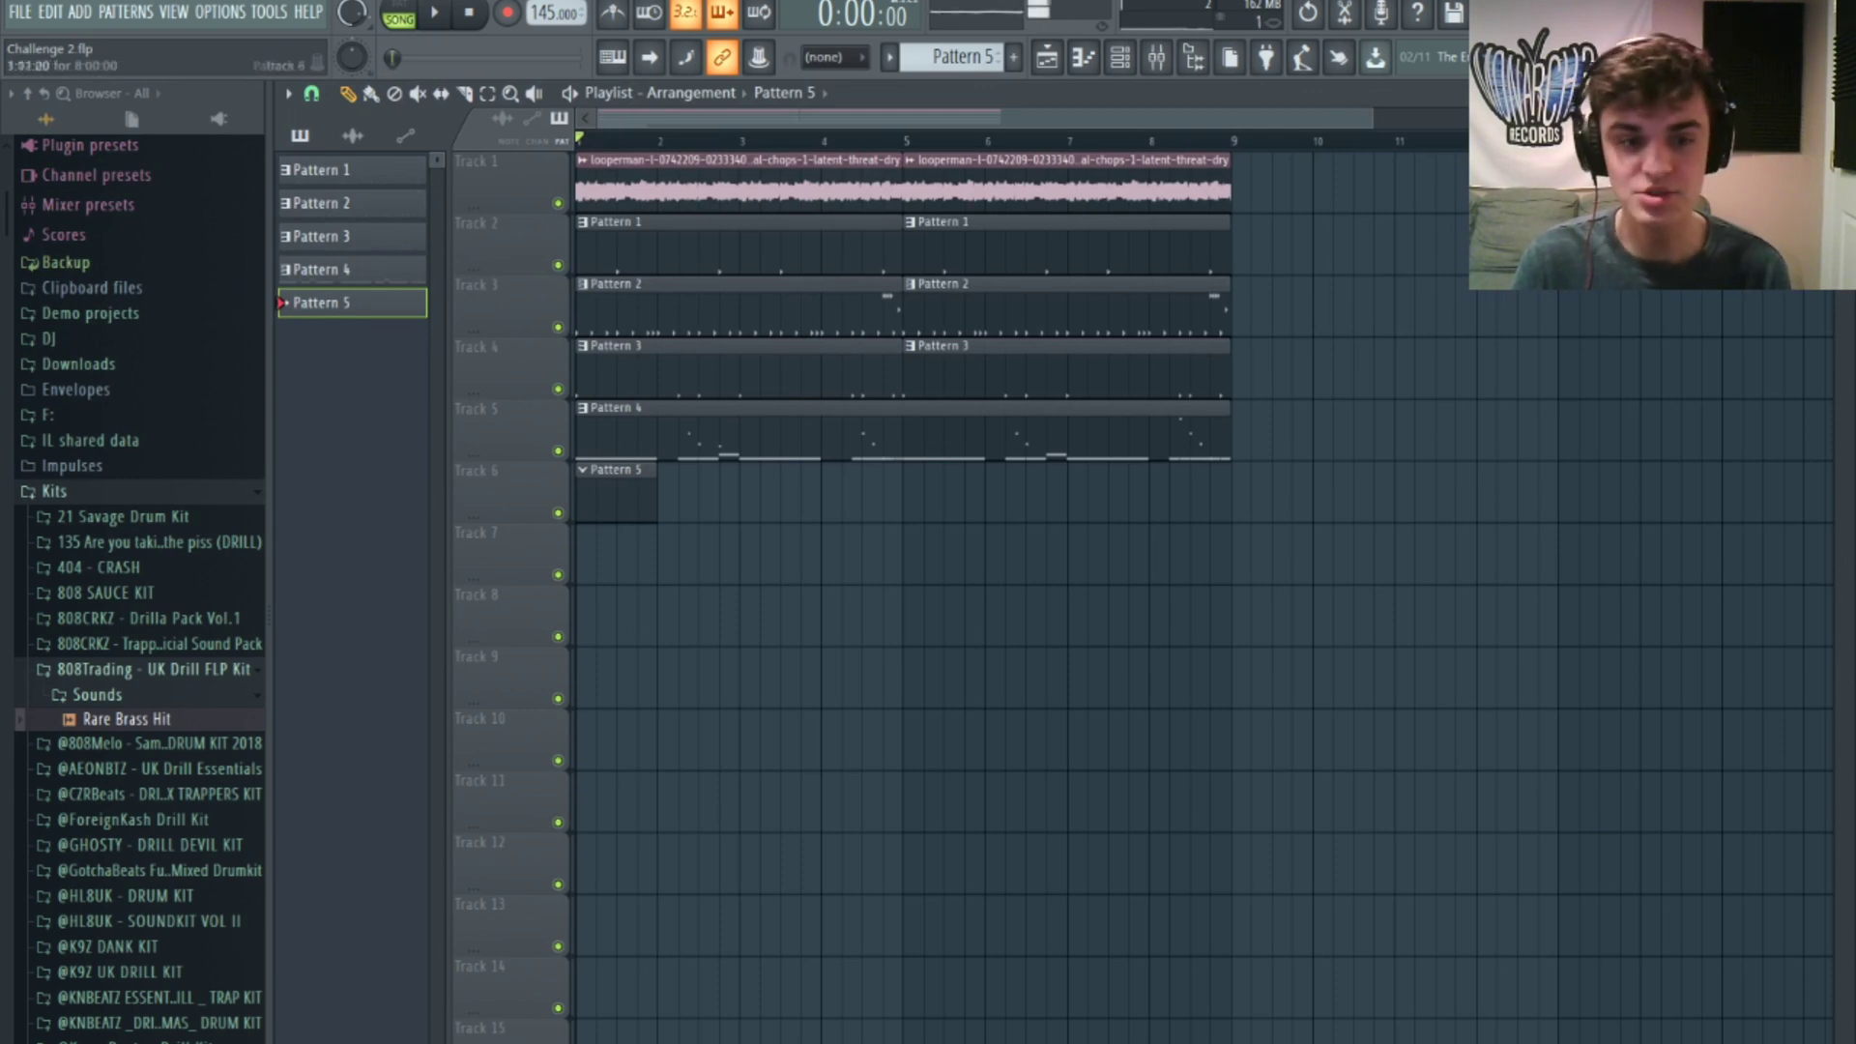
Step: Place a four-step B4 note at the start of bar 1 for the Rare Brass Hit in Pattern 5
key("F7")
scroll(837, 575, "up", 2)
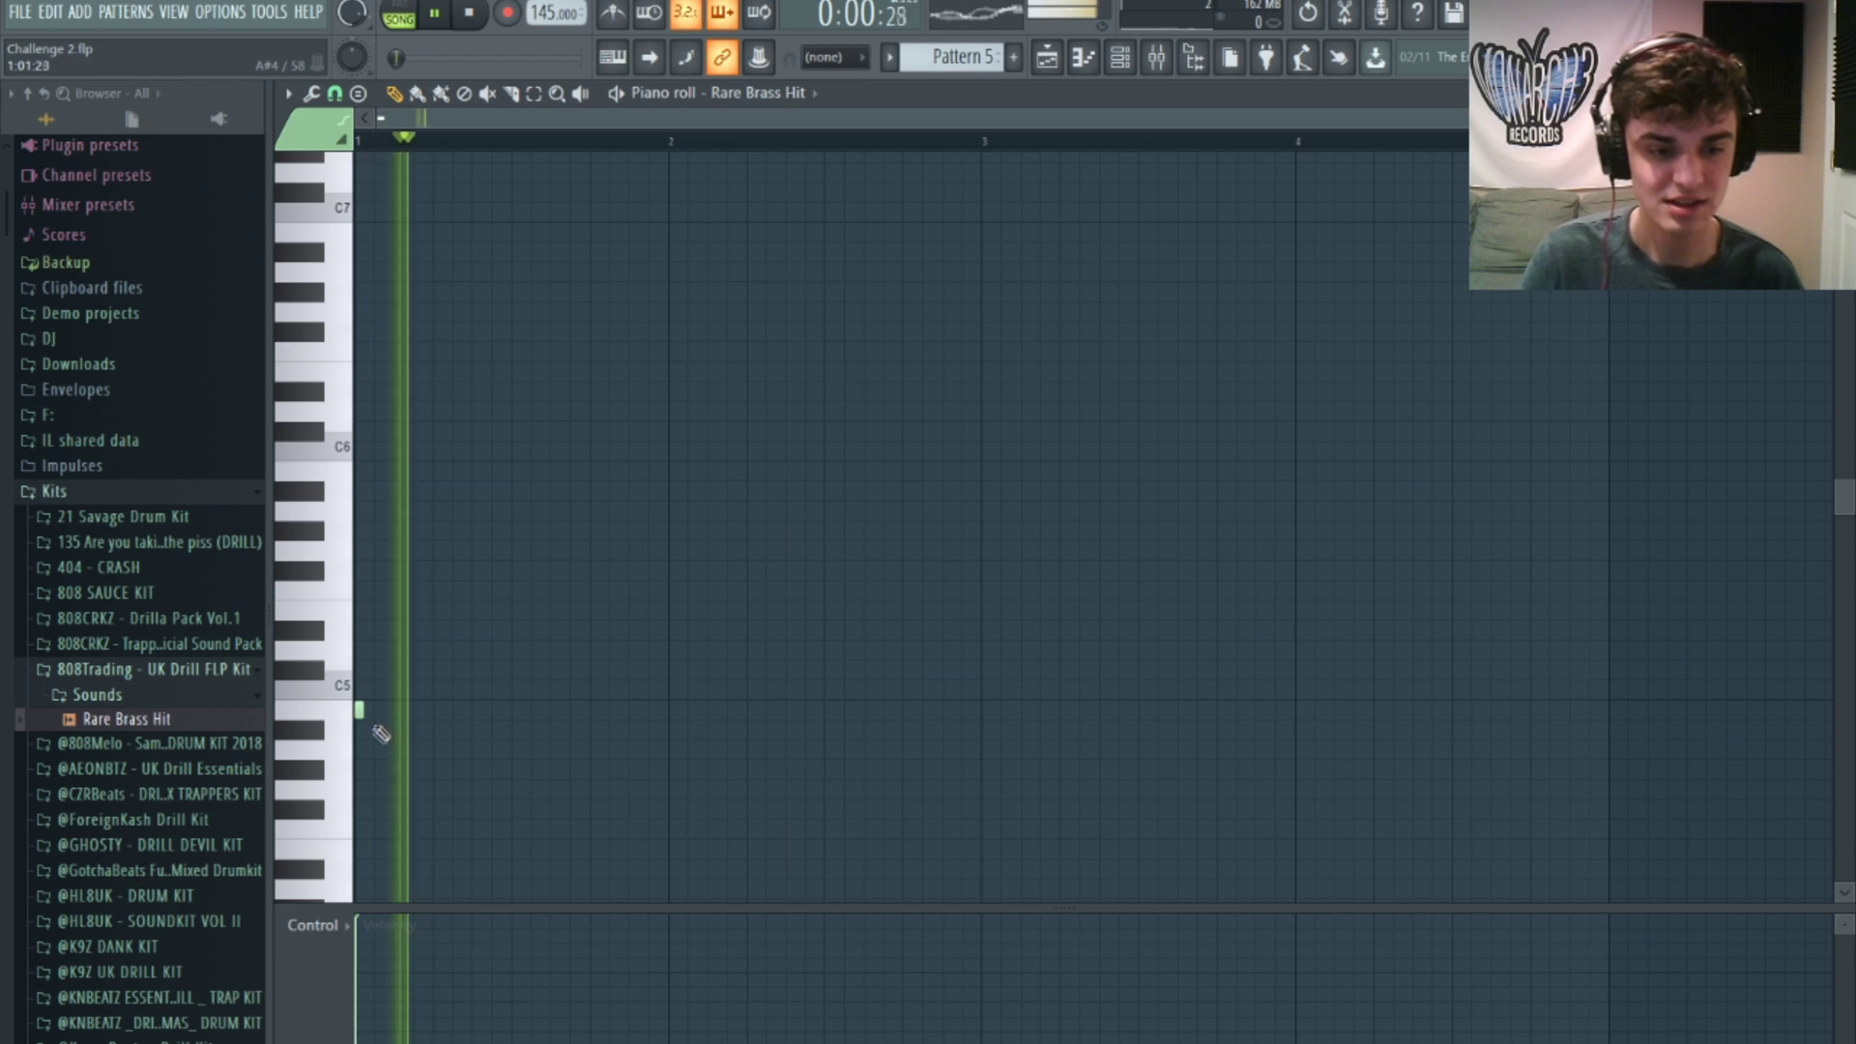
left_click_drag(538, 730, 592, 730)
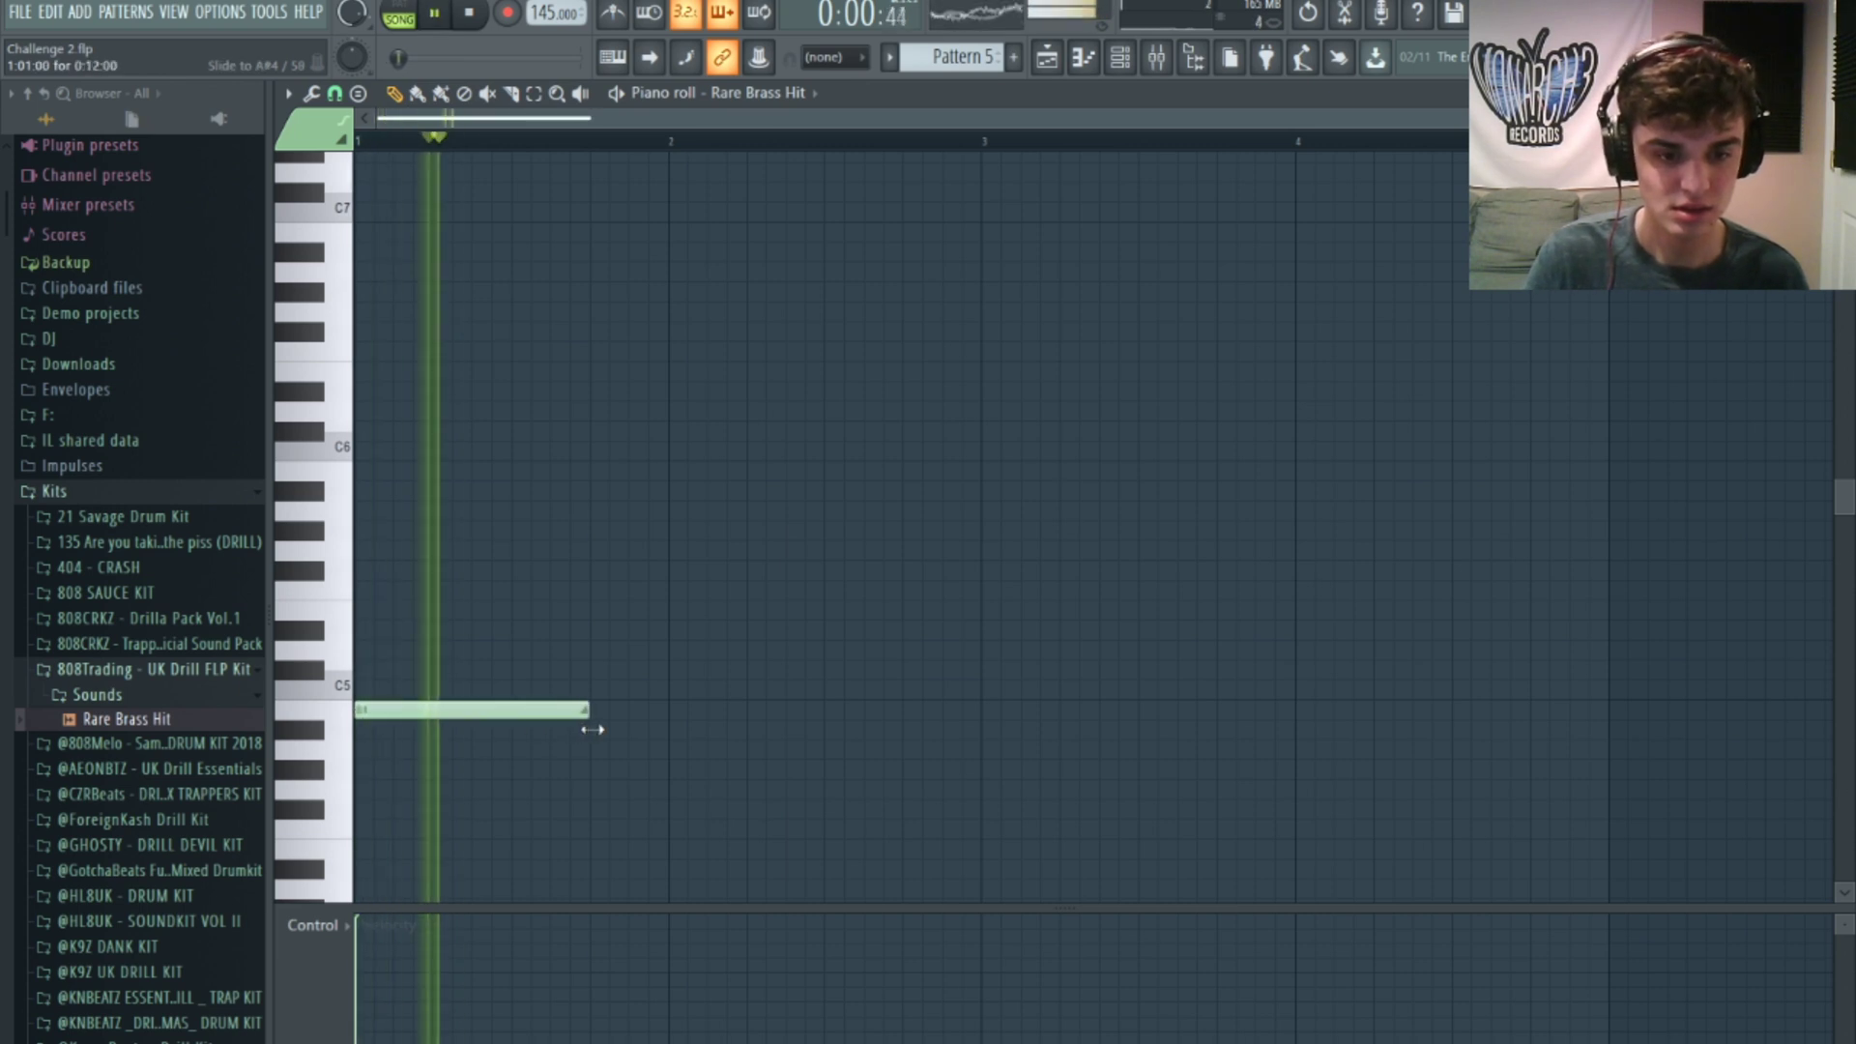
right_click(578, 711)
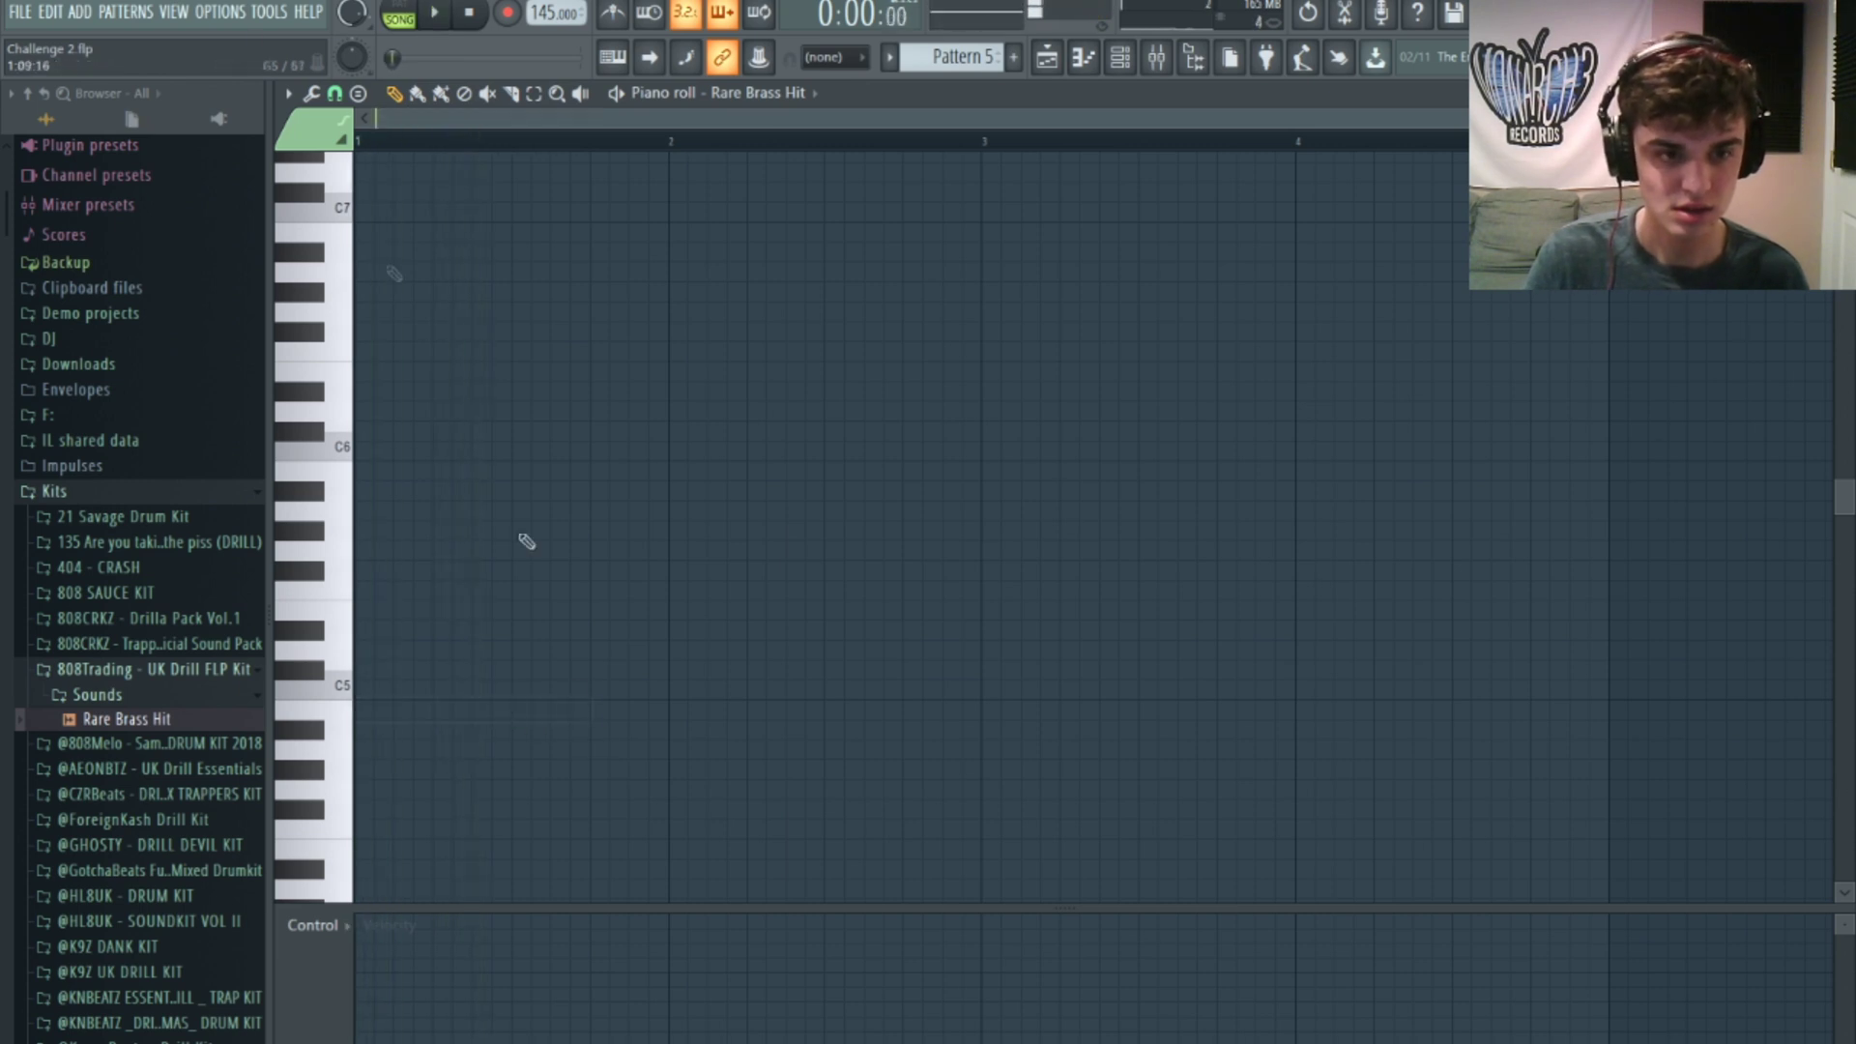
left_click(384, 714)
key("space")
mouse_move(592, 711)
left_mouse_down()
mouse_move(389, 710)
mouse_move(435, 711)
left_mouse_up()
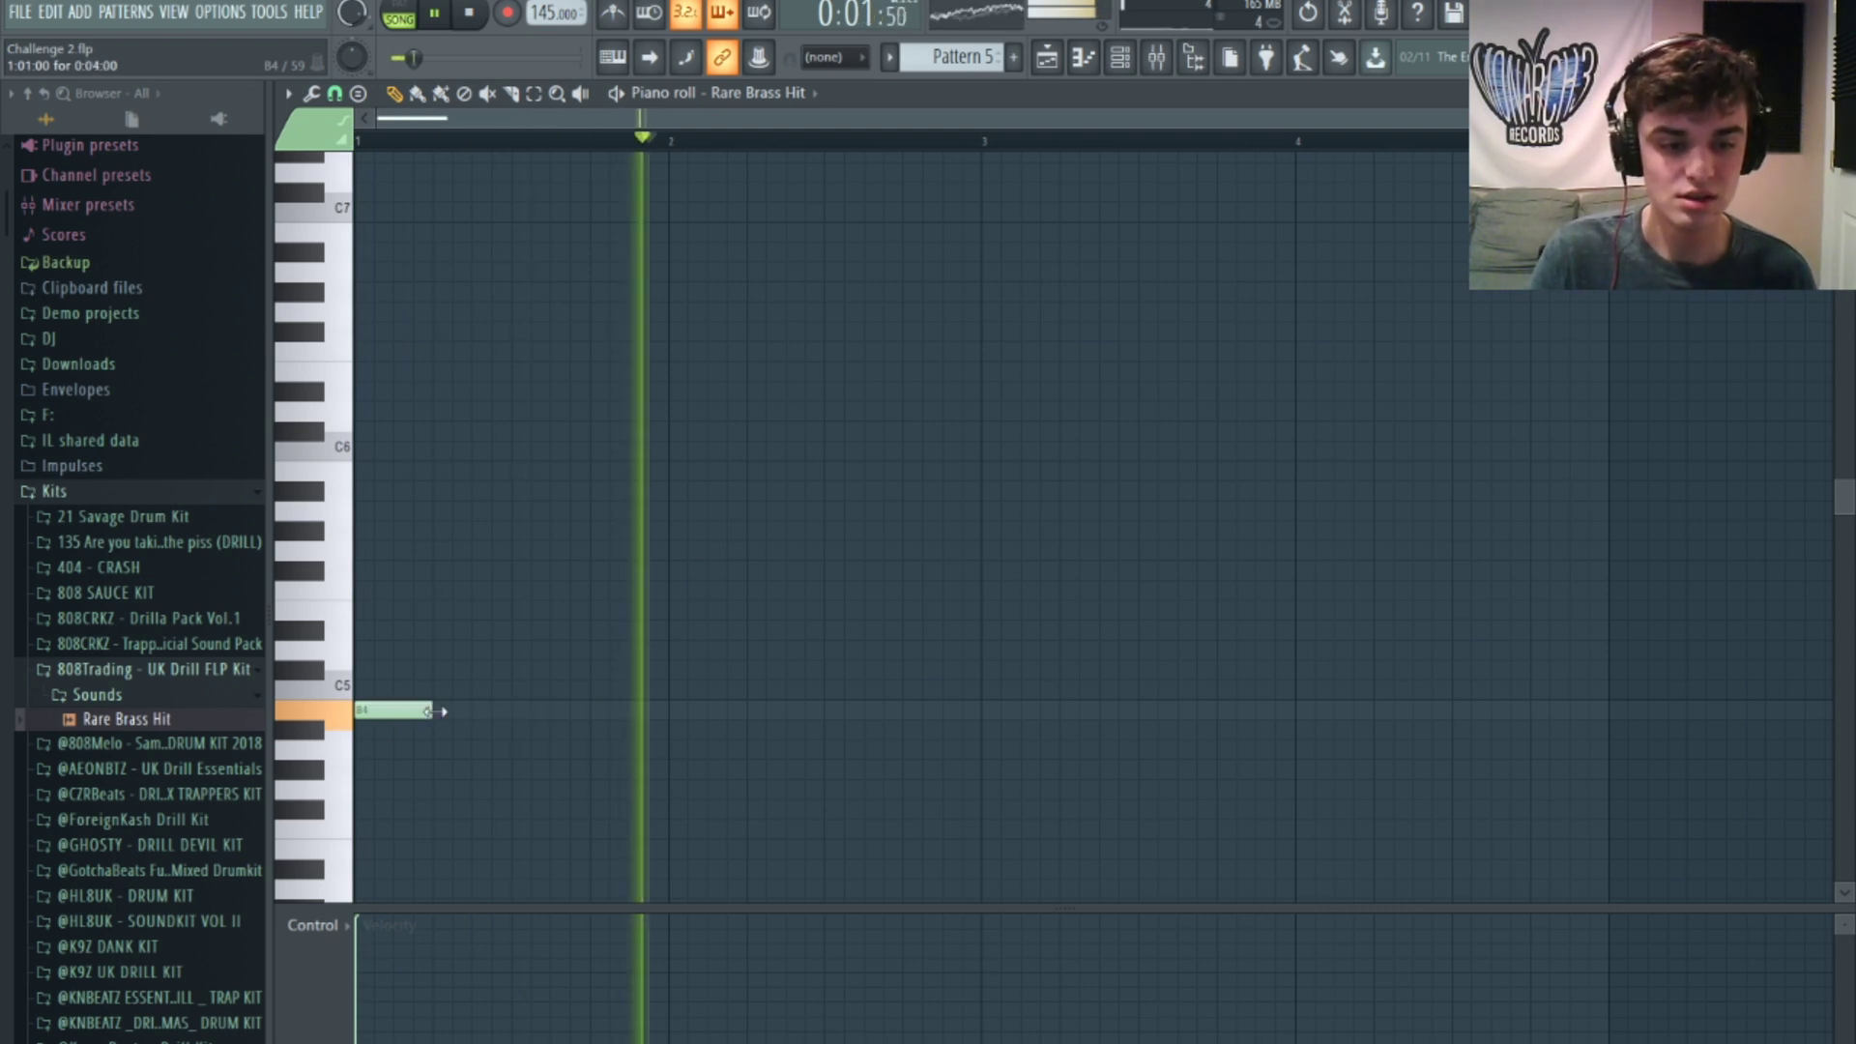
Step: Add a four-step B4 note at the start of bar 3 and a four-step F#5 note at 4:09 for the Rare Brass Hit
left_click(982, 711)
left_click_drag(787, 119, 1021, 124)
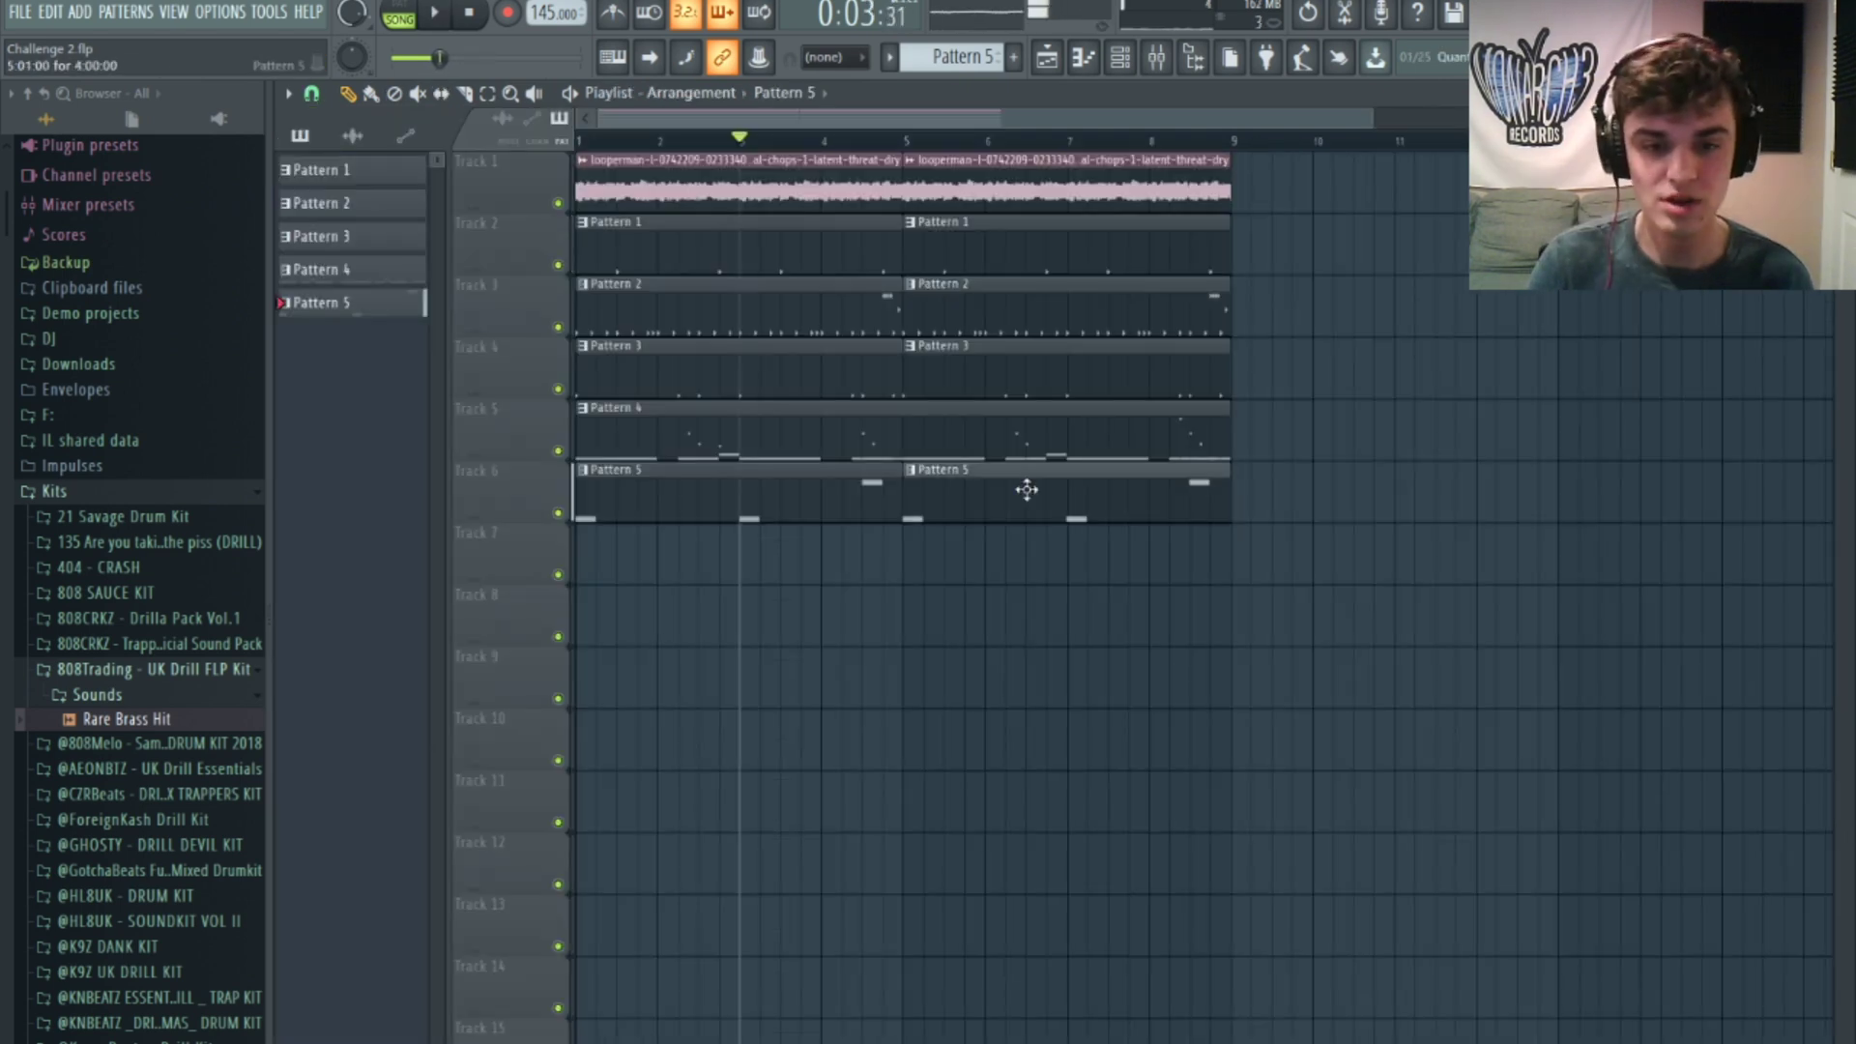
double_click(1027, 490)
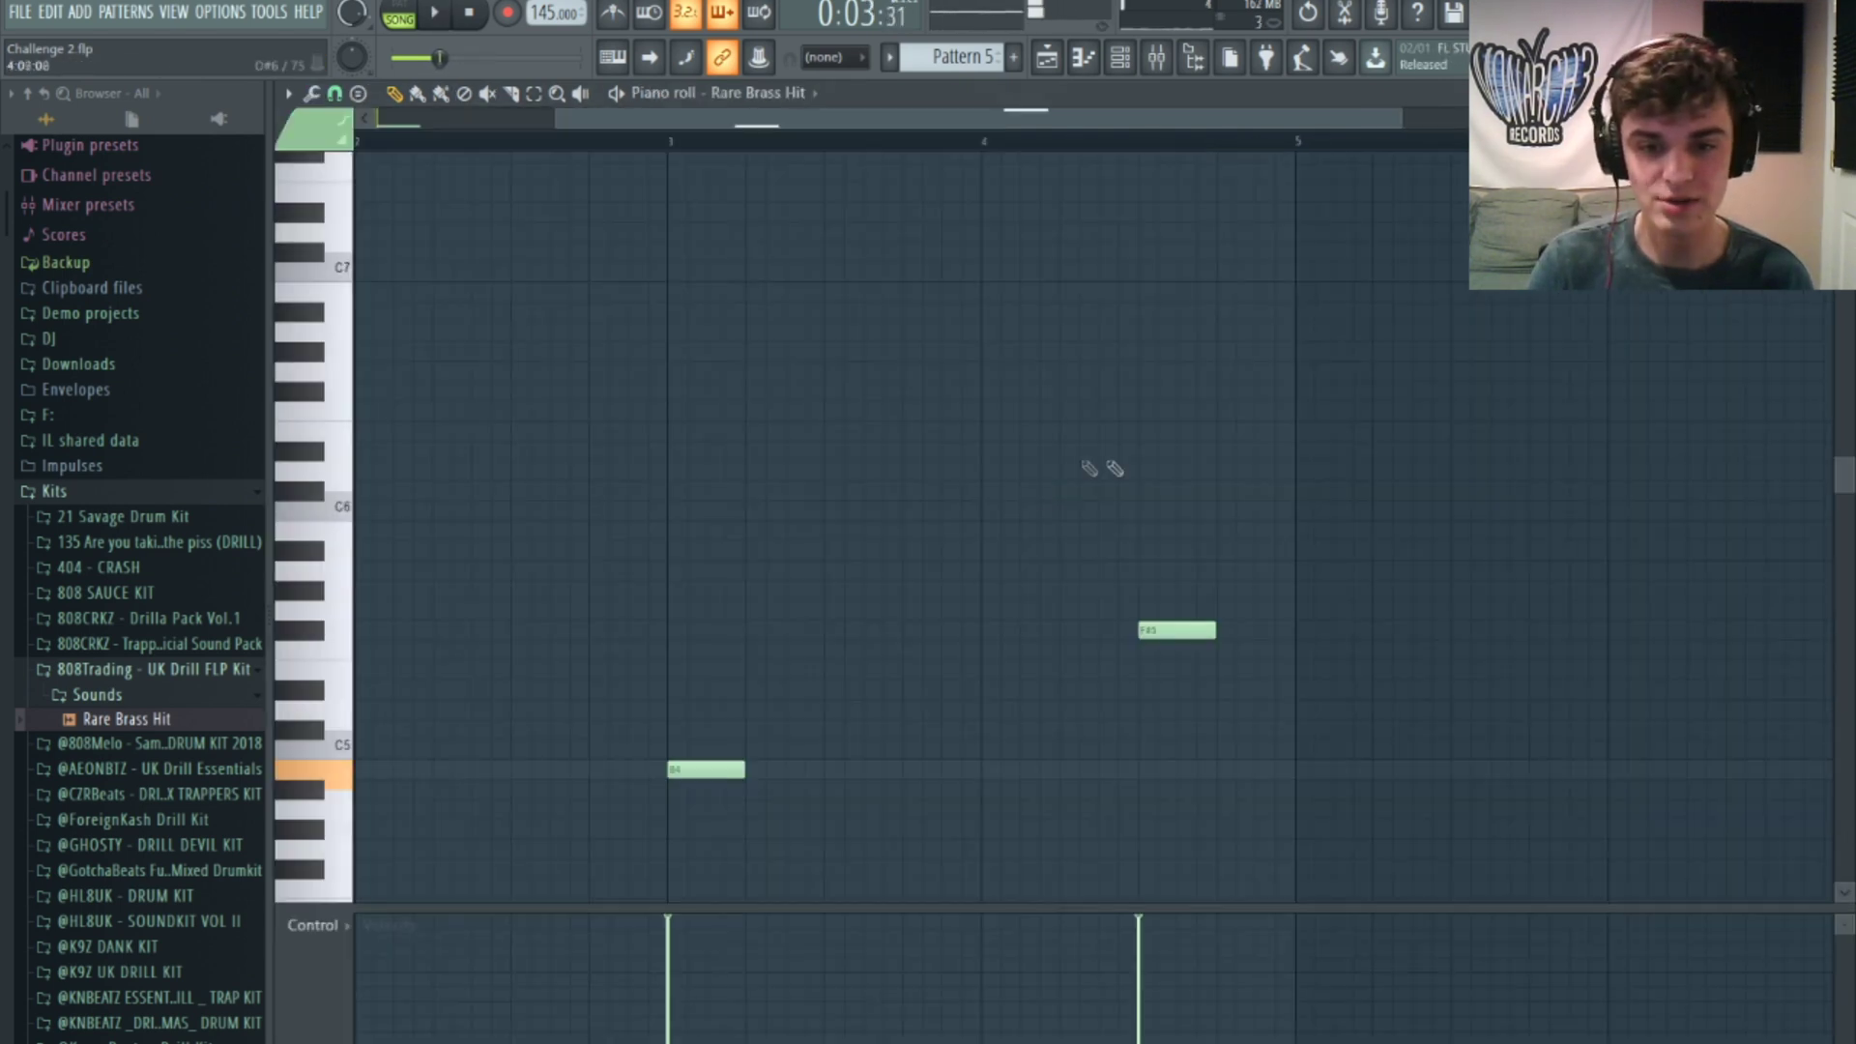
left_click(1073, 67)
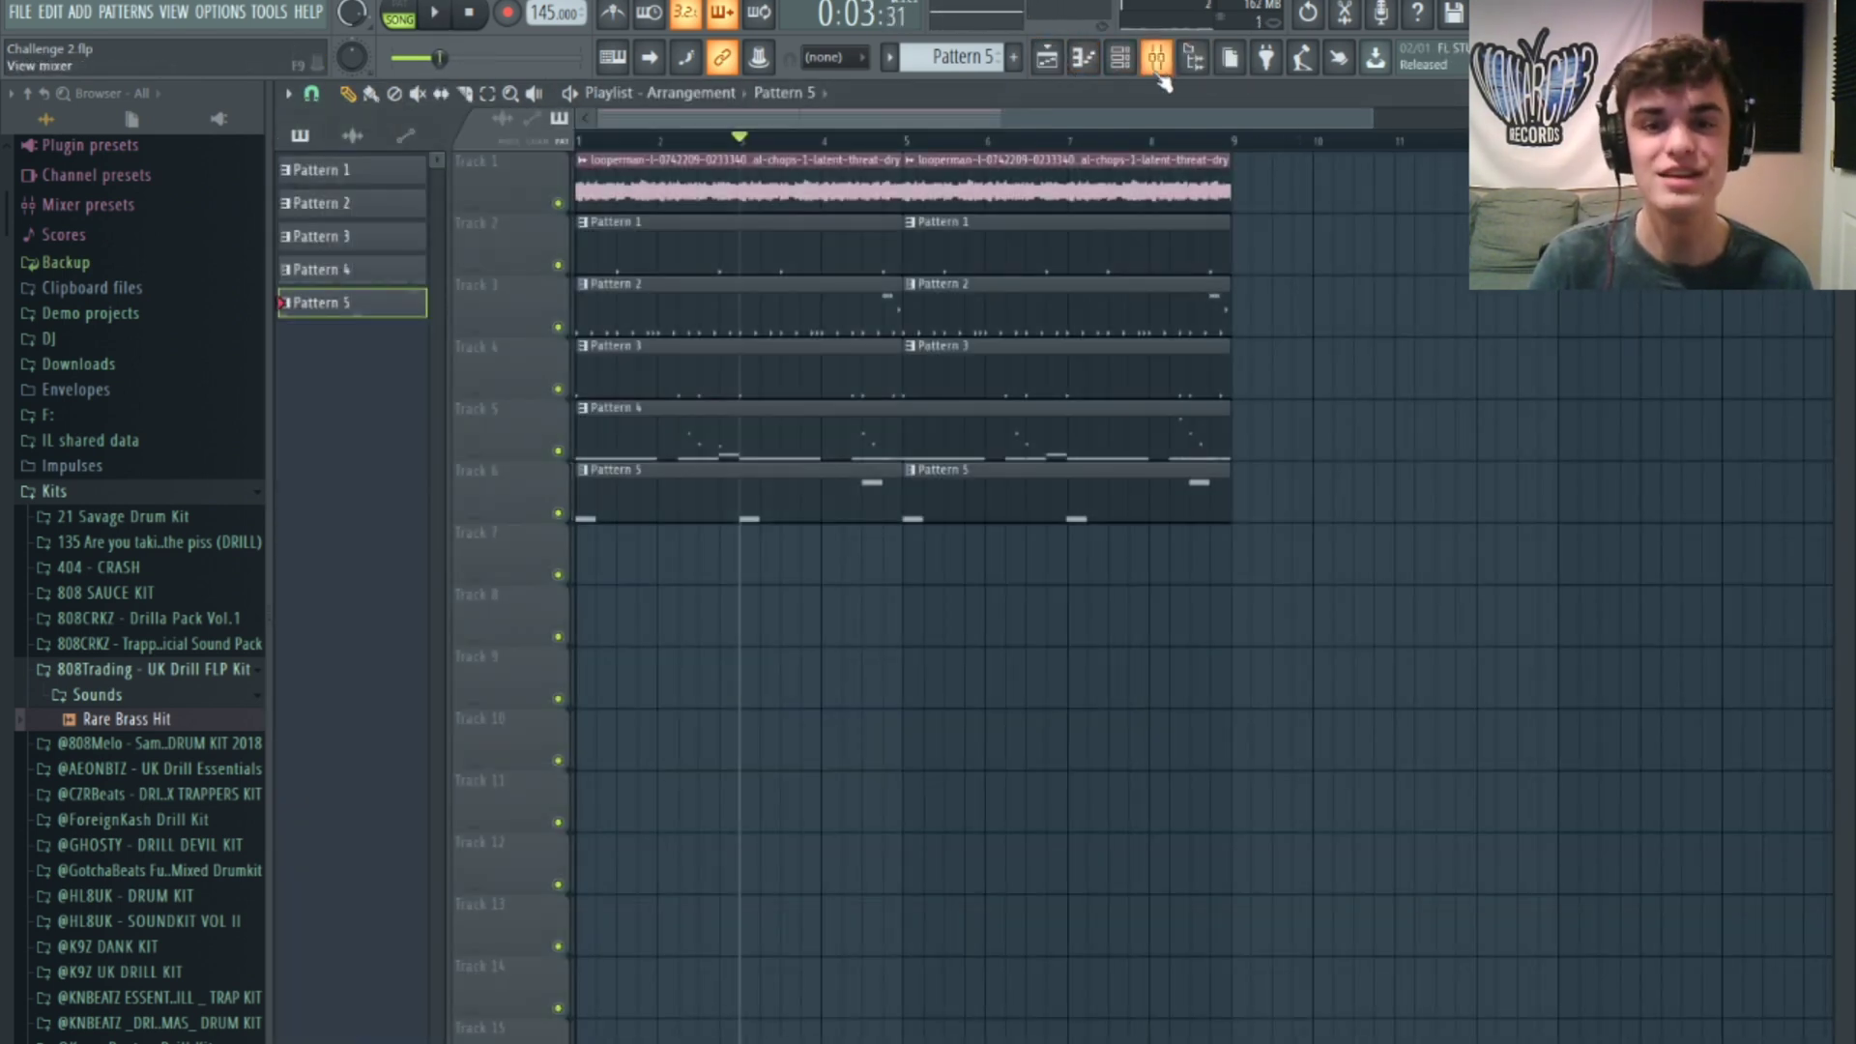
Step: Cut the lows and, around 3.5 kHz, the highs of Insert 10 with Fruity parametric EQ 2, and fine-tune its fader to about -7.5 dB
left_click(1158, 72)
key("space")
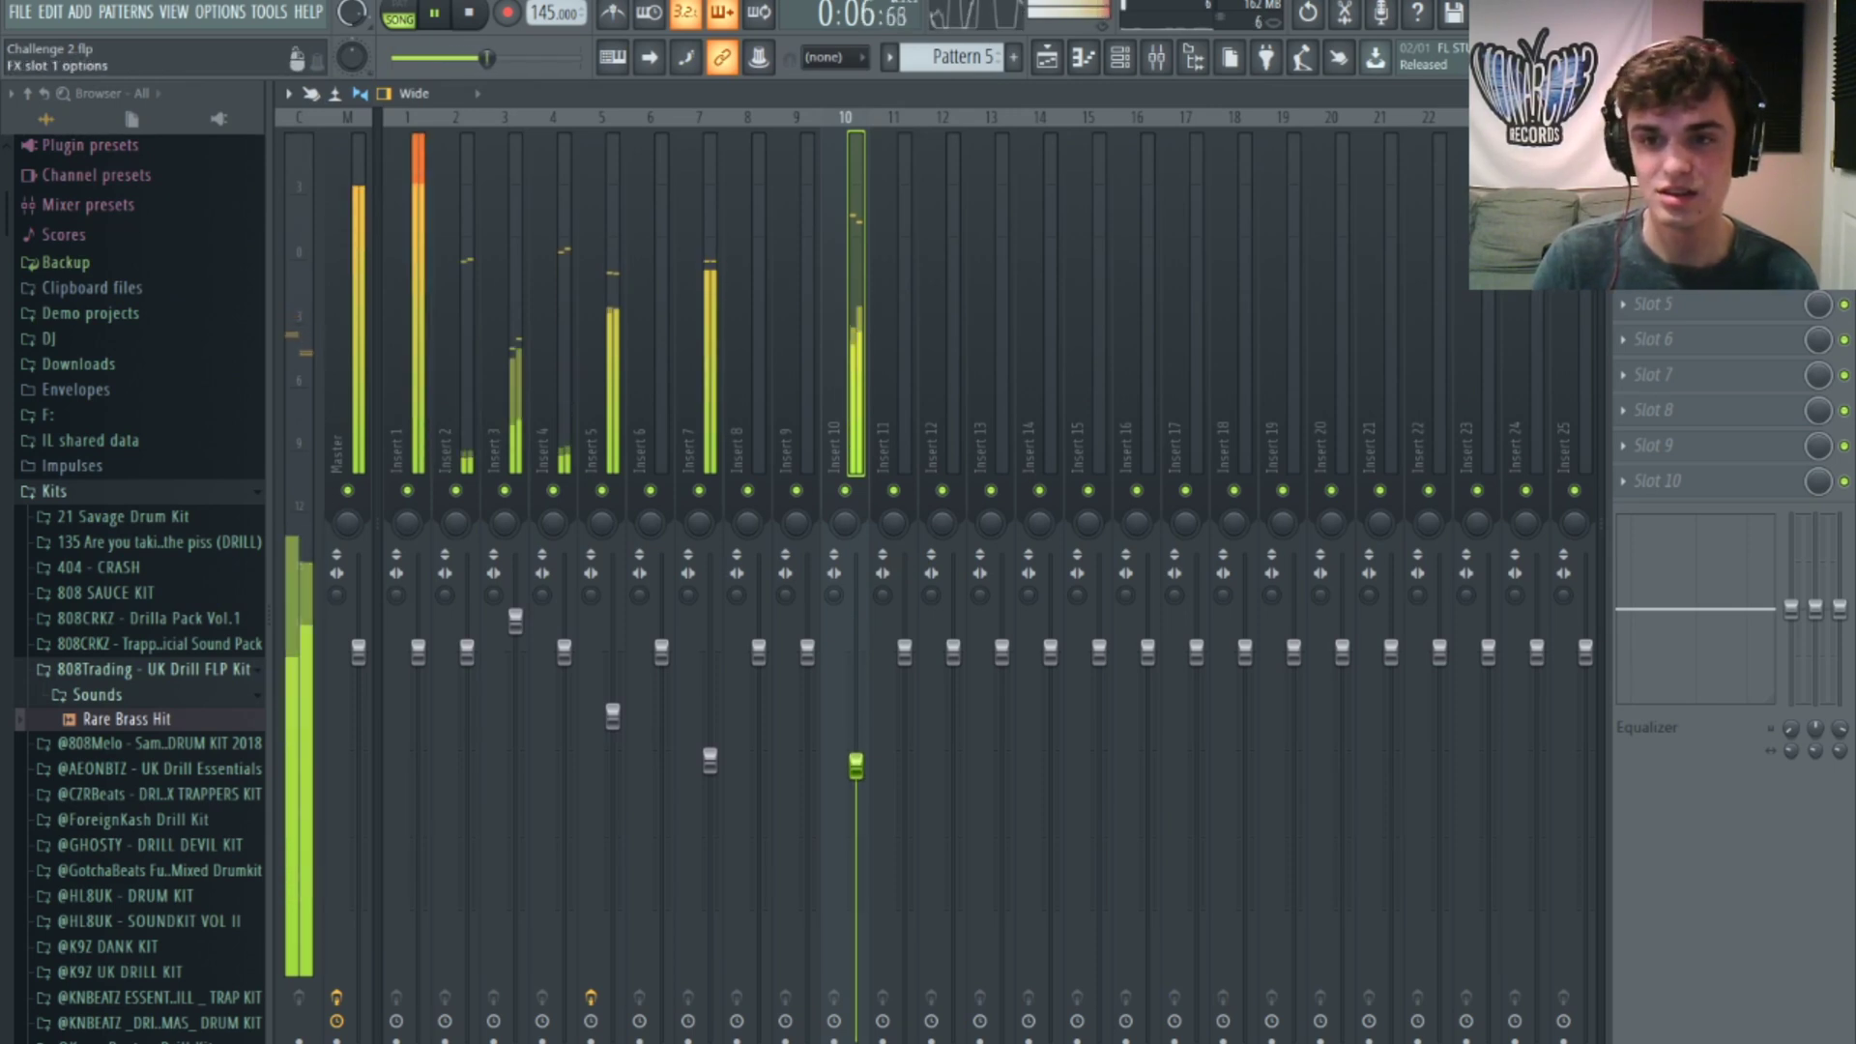
left_click(1247, 207)
left_click_drag(559, 546, 558, 642)
left_click_drag(837, 572, 815, 640)
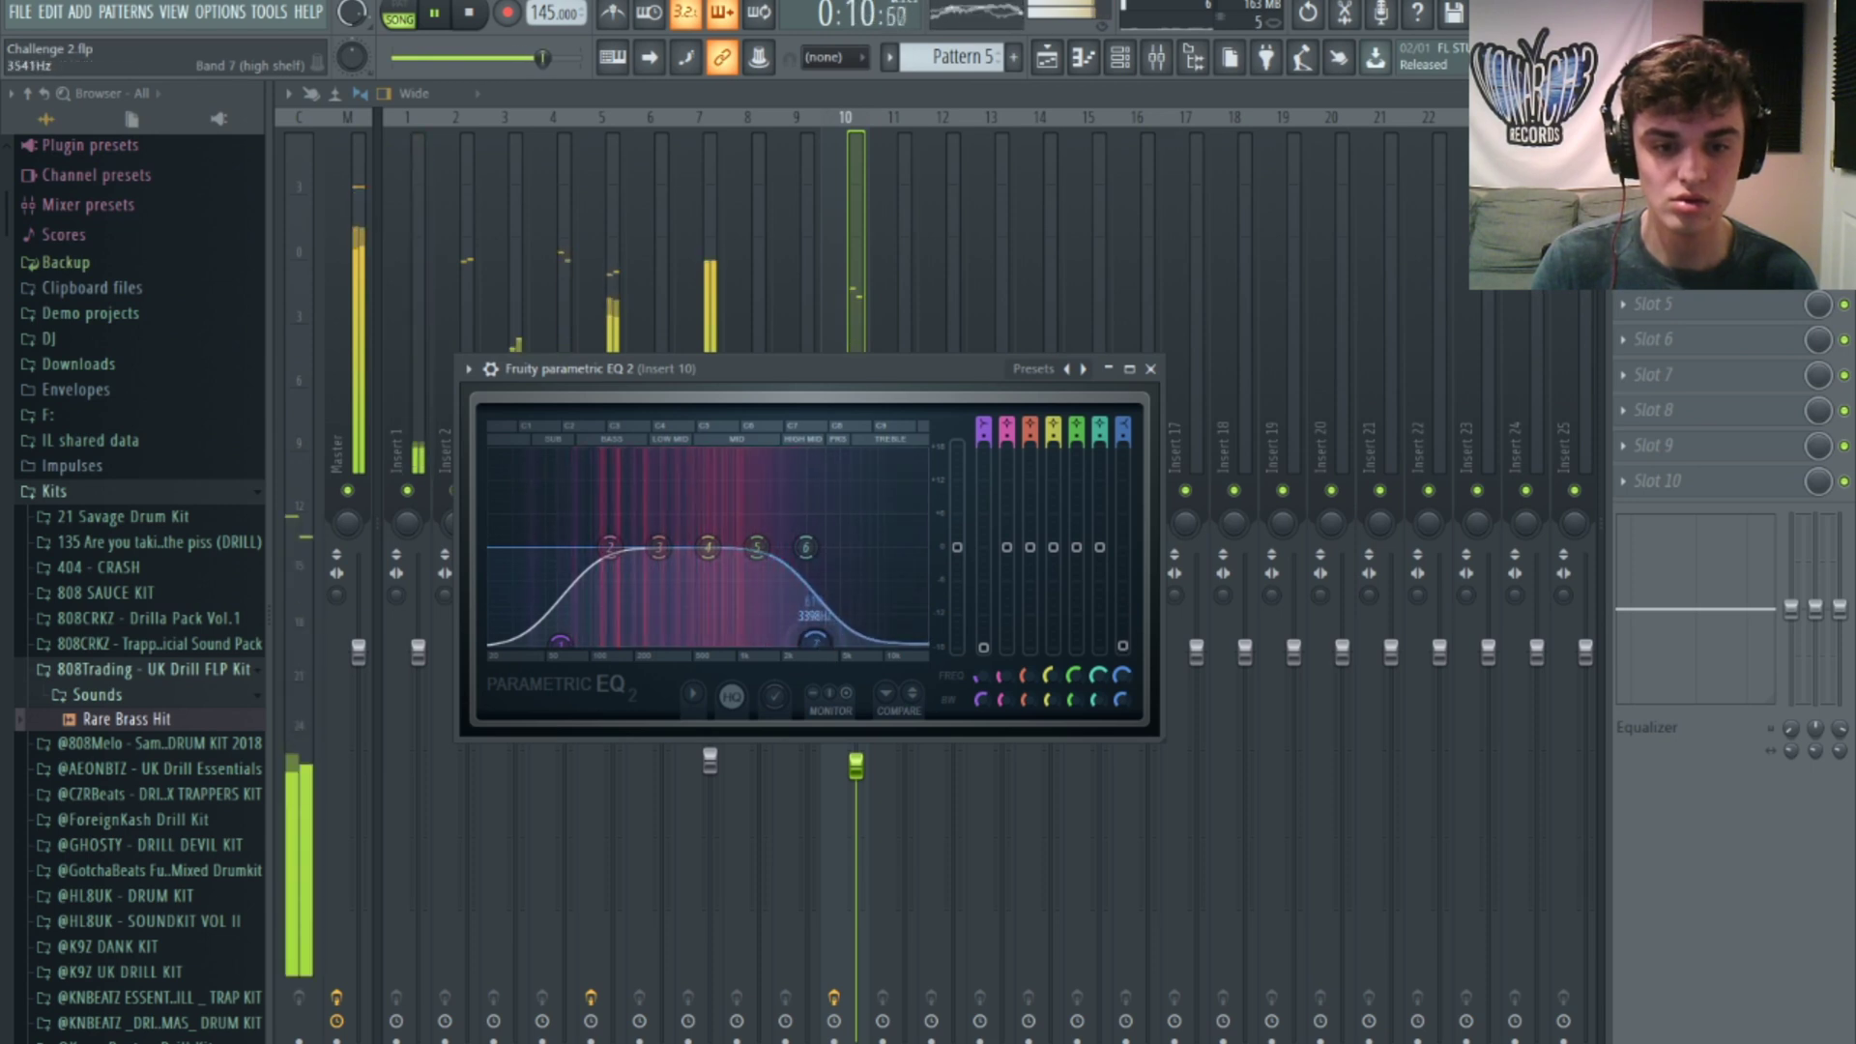
left_click(838, 322)
left_click_drag(854, 770, 853, 776)
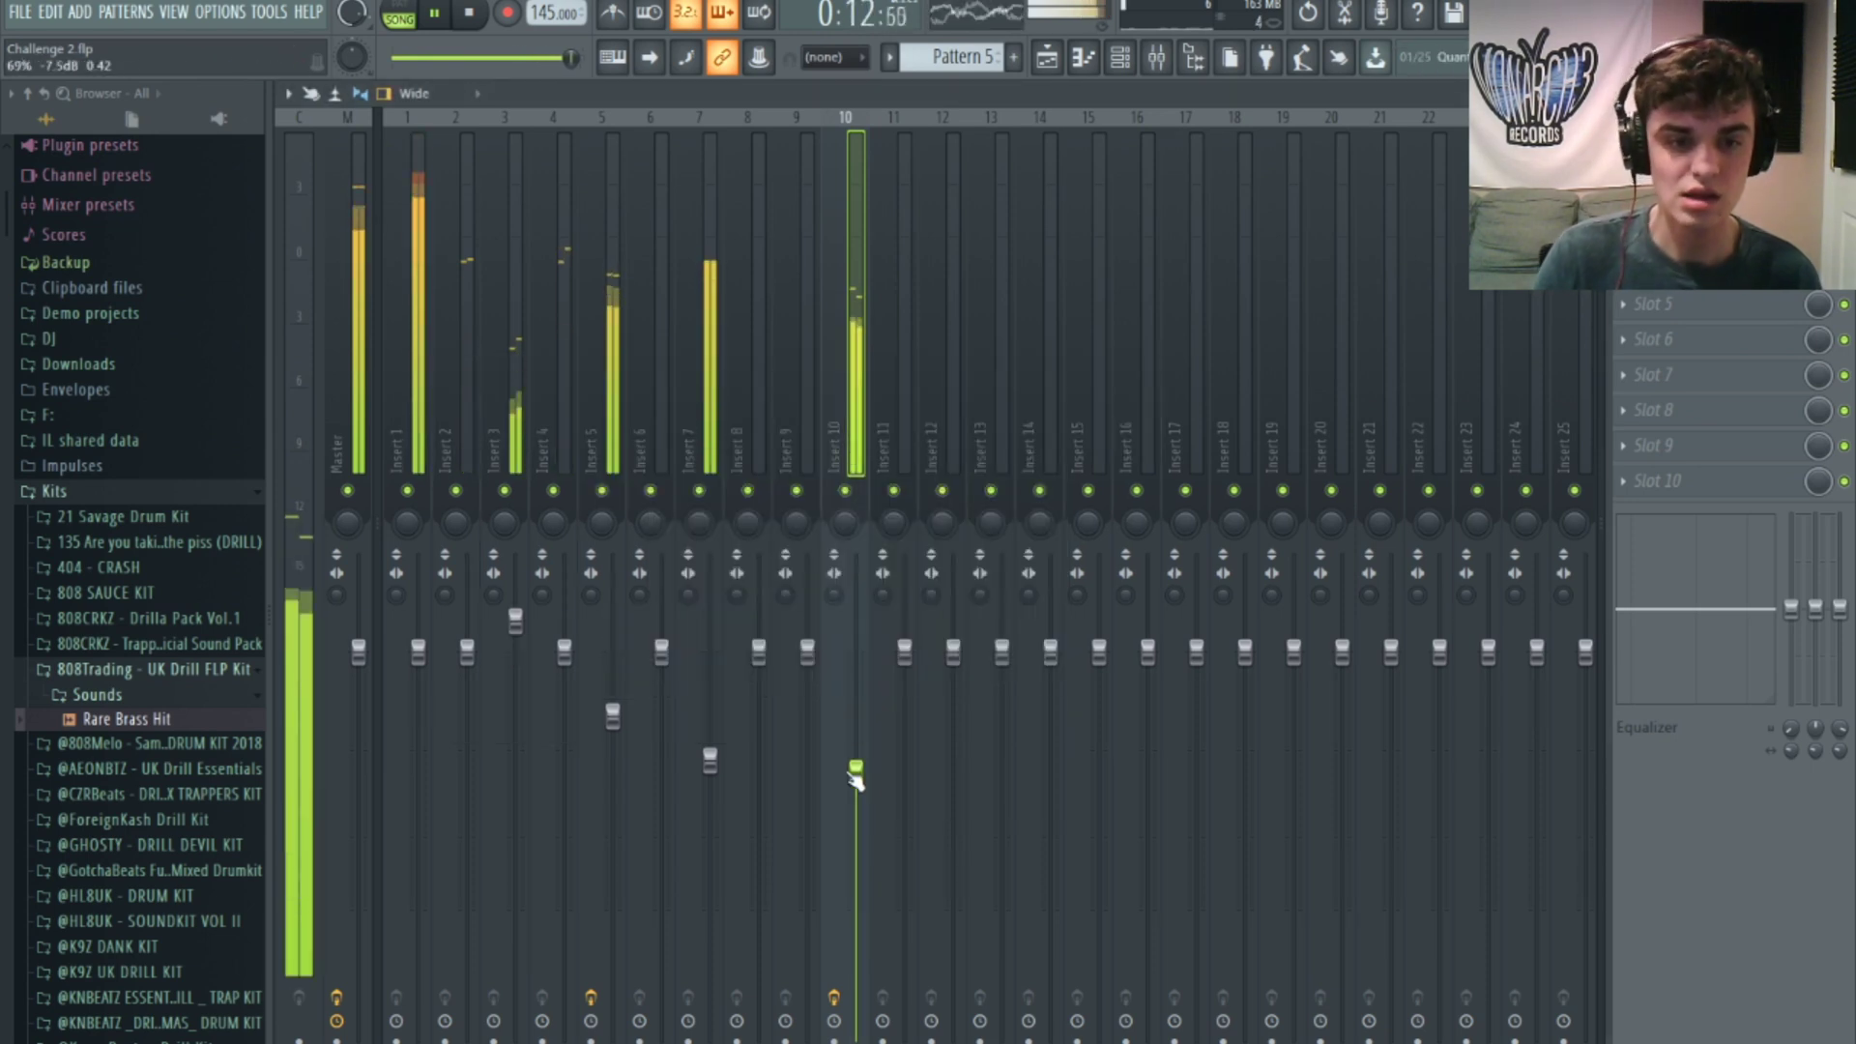
Step: Create Pattern 6 and place it on Track 7 at bars 1 and 5 of the playlist
left_click(1046, 57)
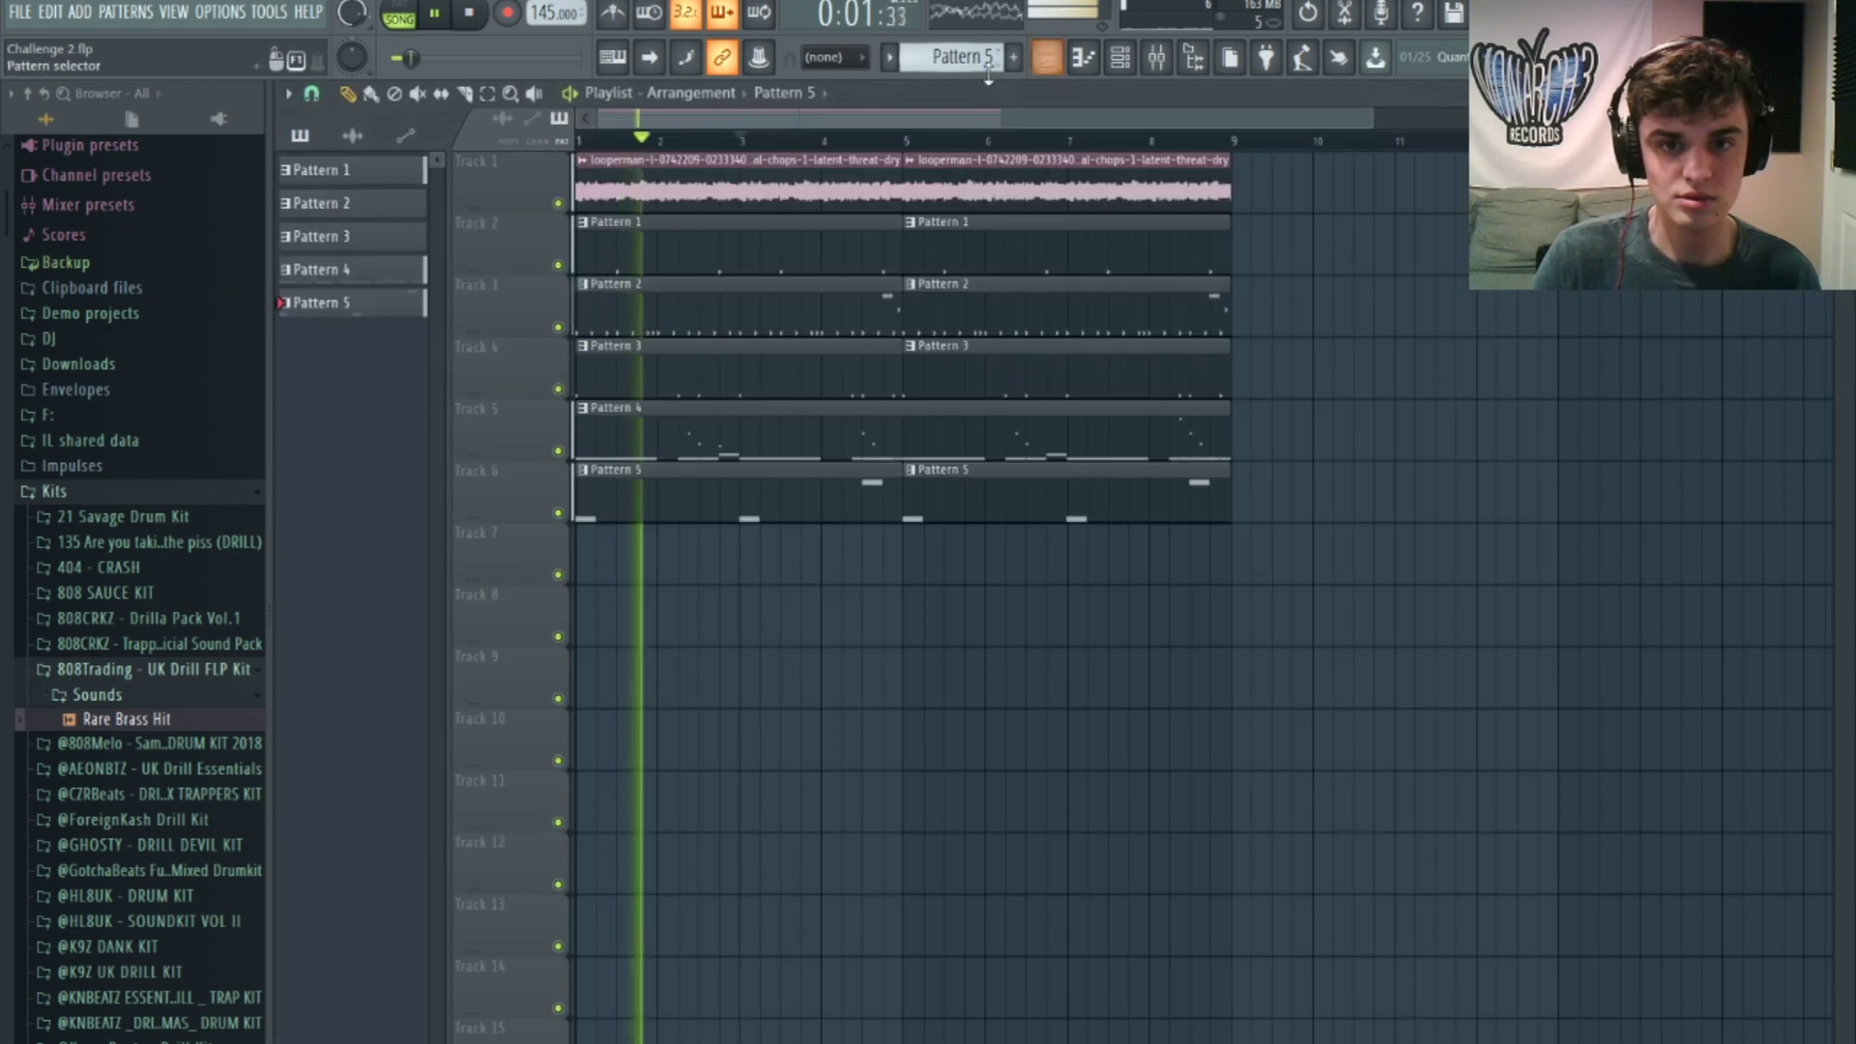
scroll(987, 70, "down", 2)
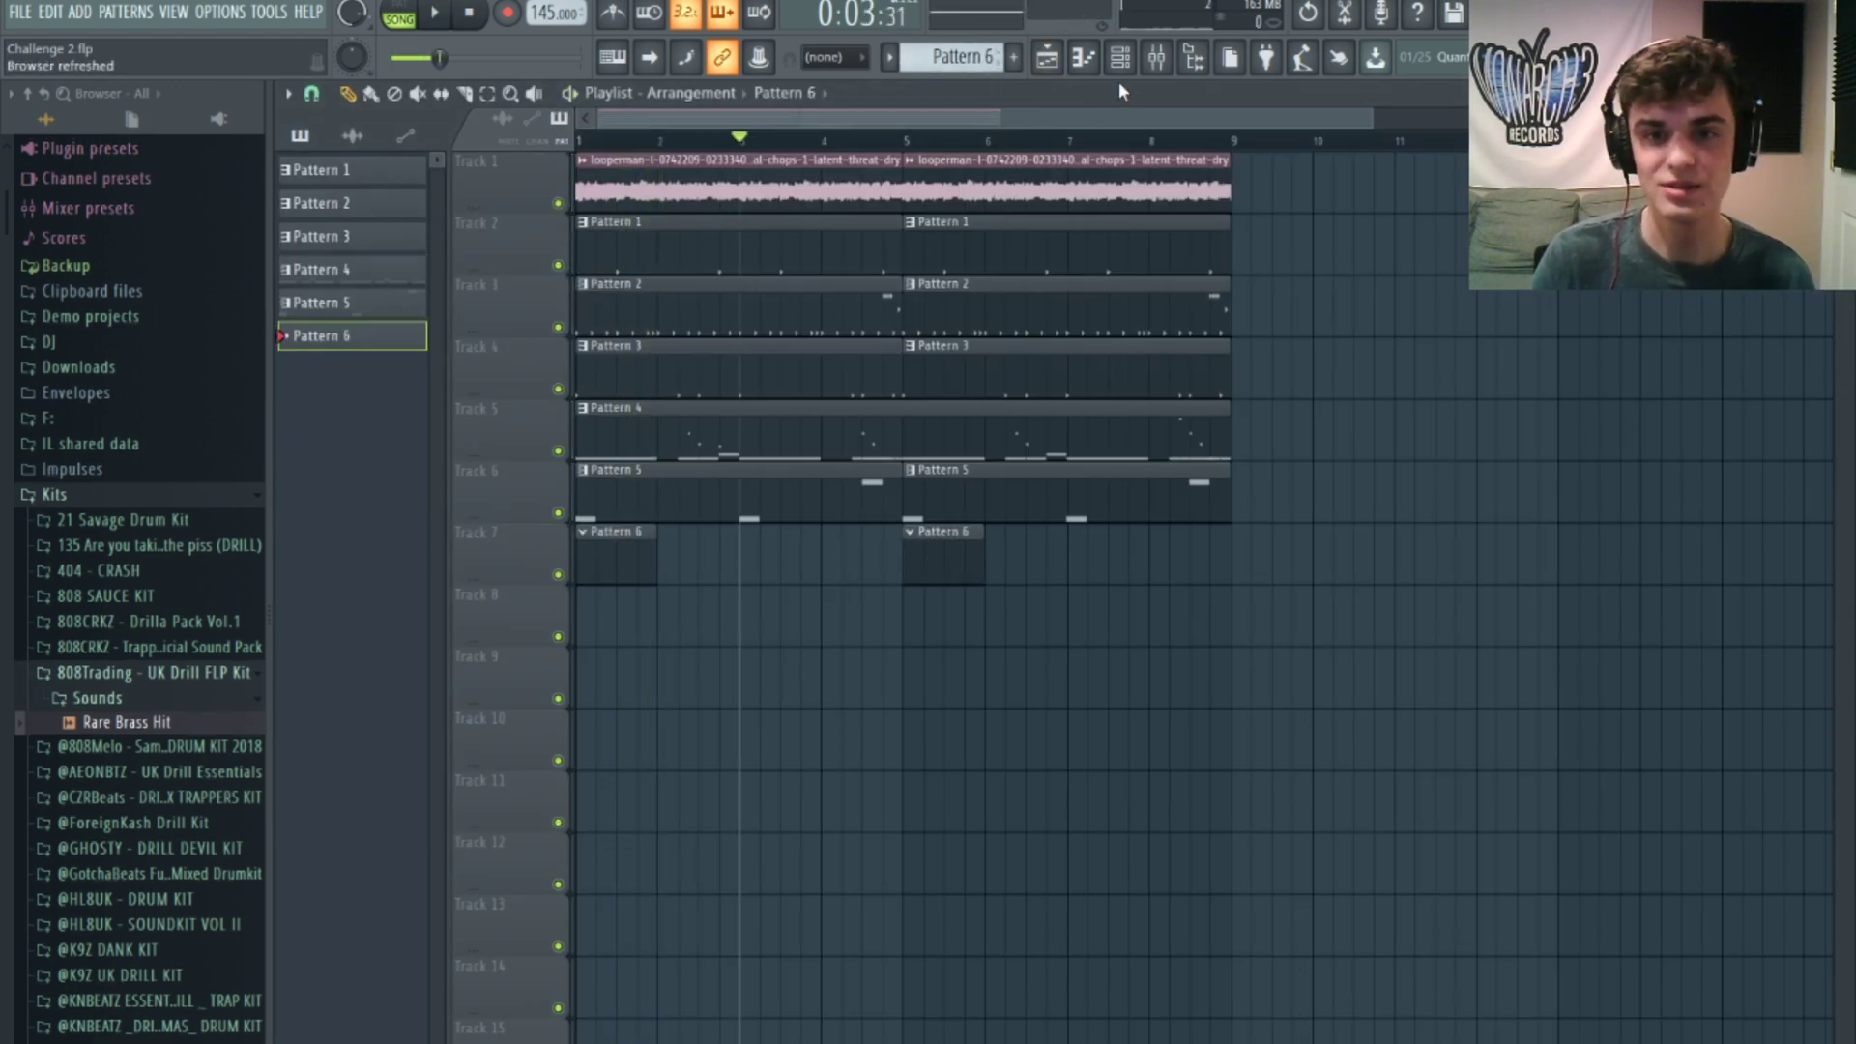
left_click(1119, 57)
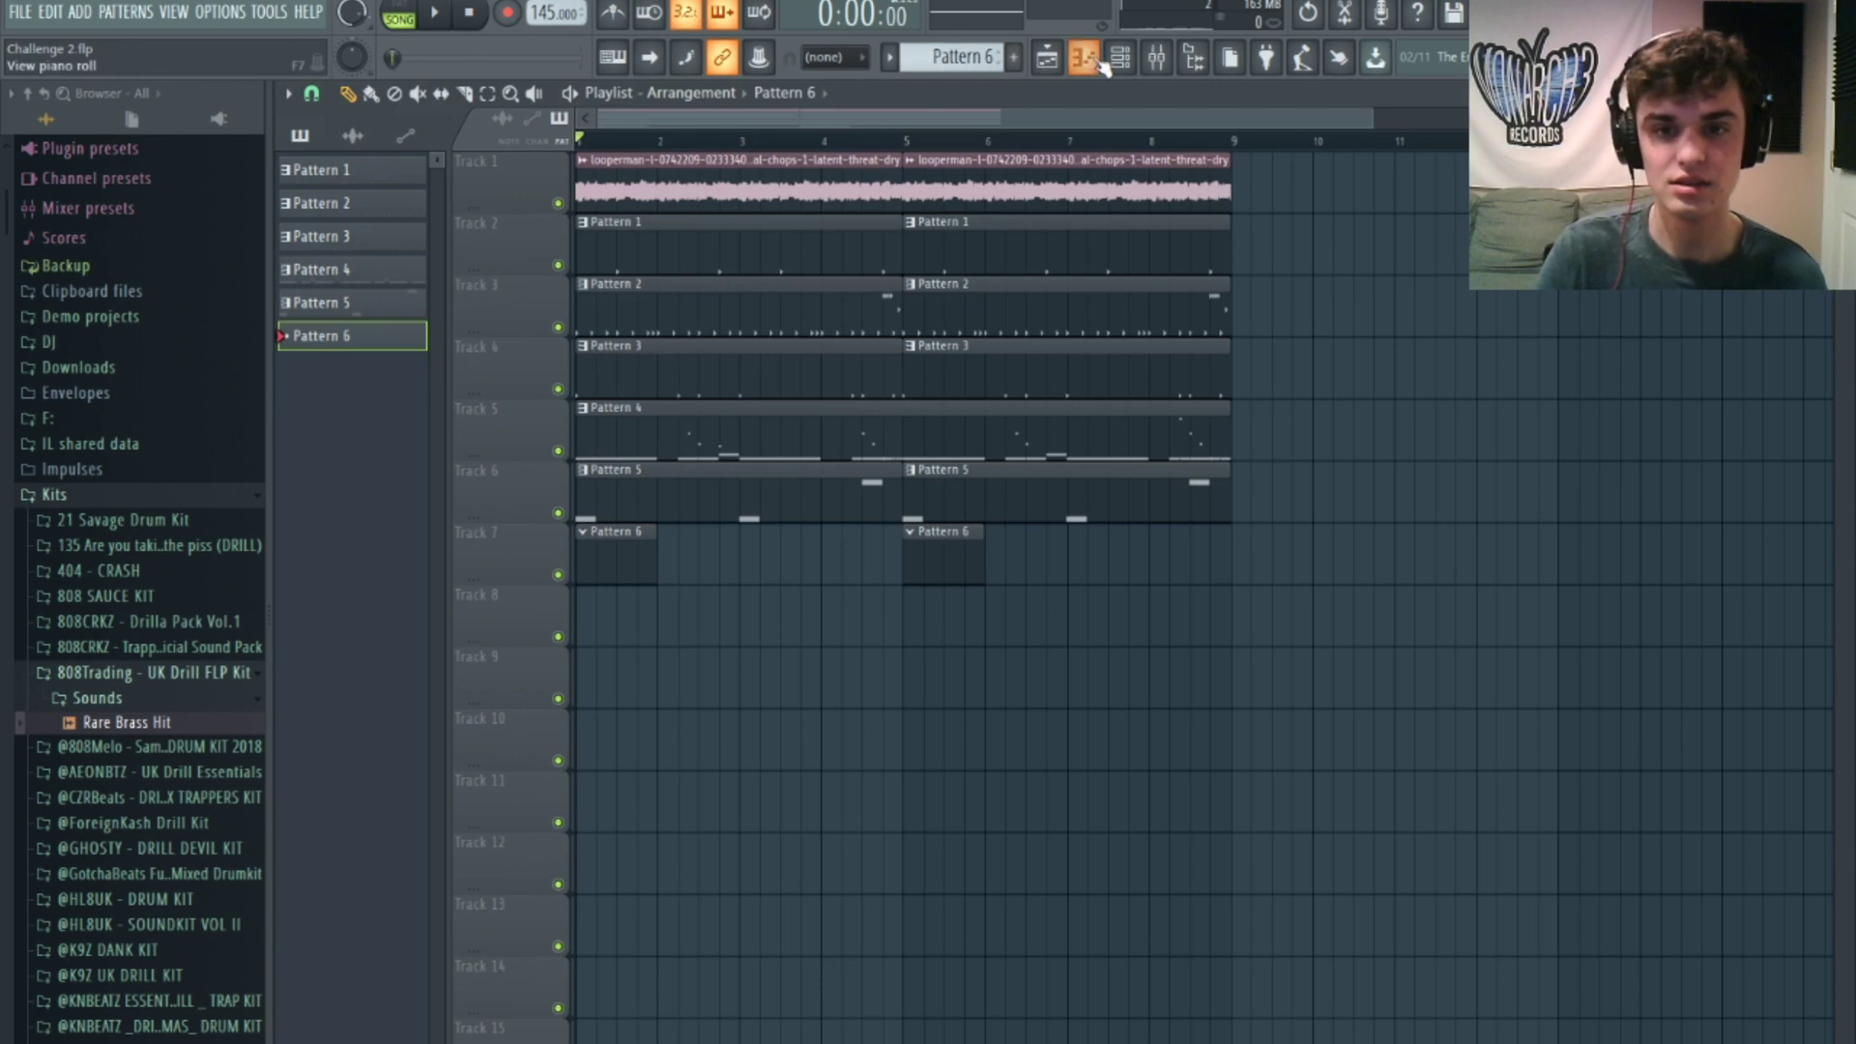
Step: Program Slap Snare hits at 1:15 and 2:01 in Pattern 6 while checking them against playback
left_click(1119, 57)
key("space")
left_click(952, 738)
left_click(987, 737)
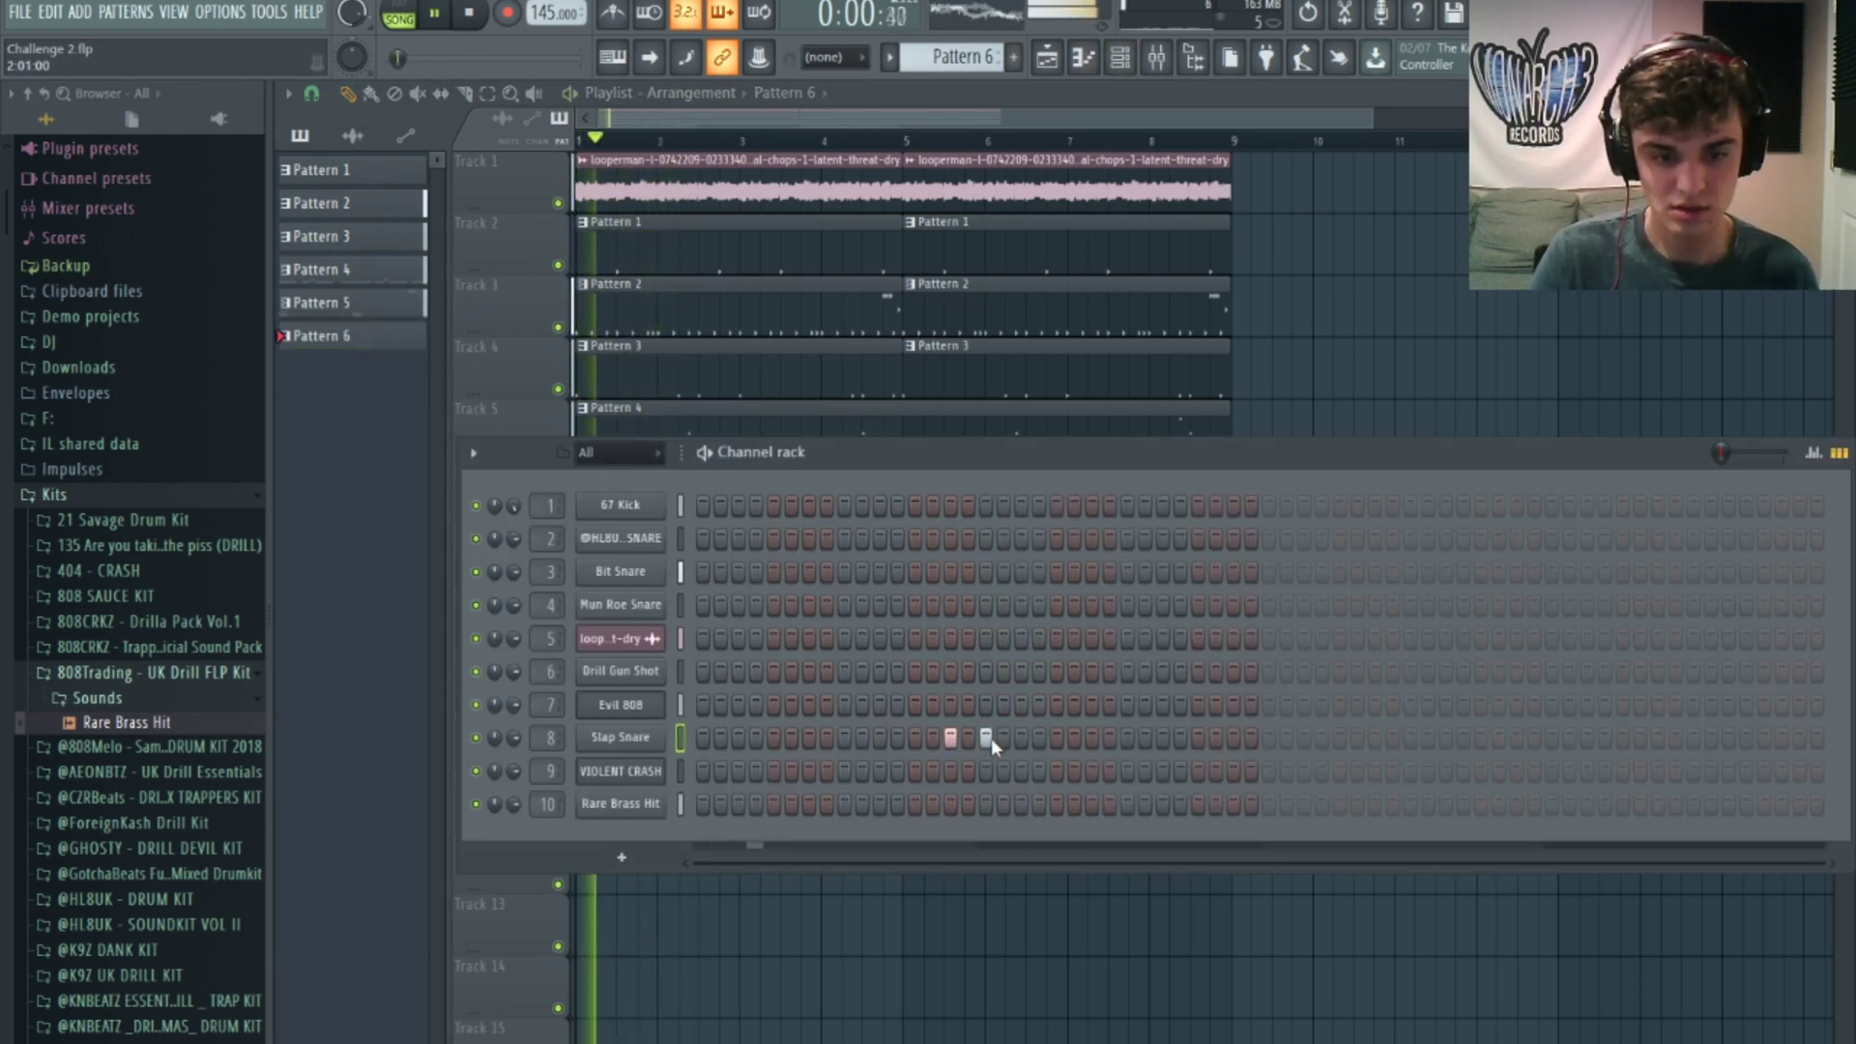
key("space")
Step: Place a VIOLENT CRASH hit on the first step of Pattern 6
left_click(720, 771)
left_click(702, 771)
key("space")
left_click(721, 771)
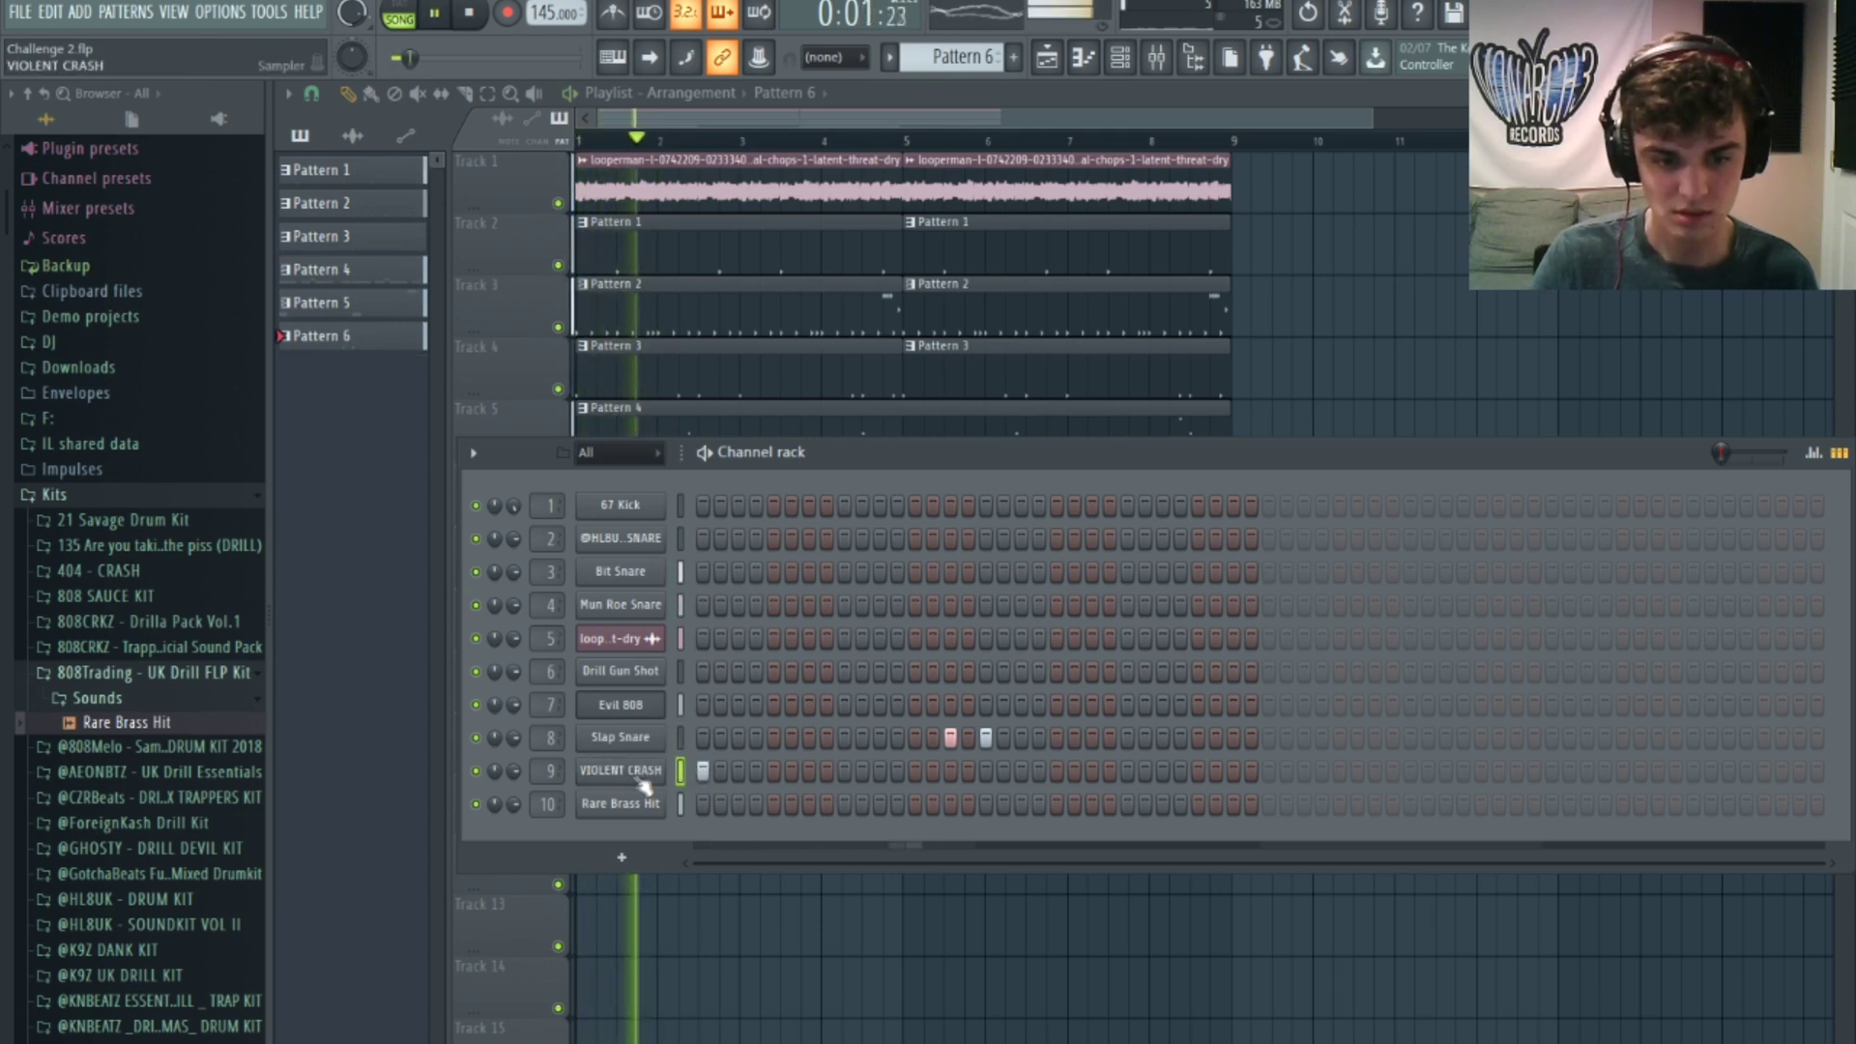
left_click(637, 779)
key("F5")
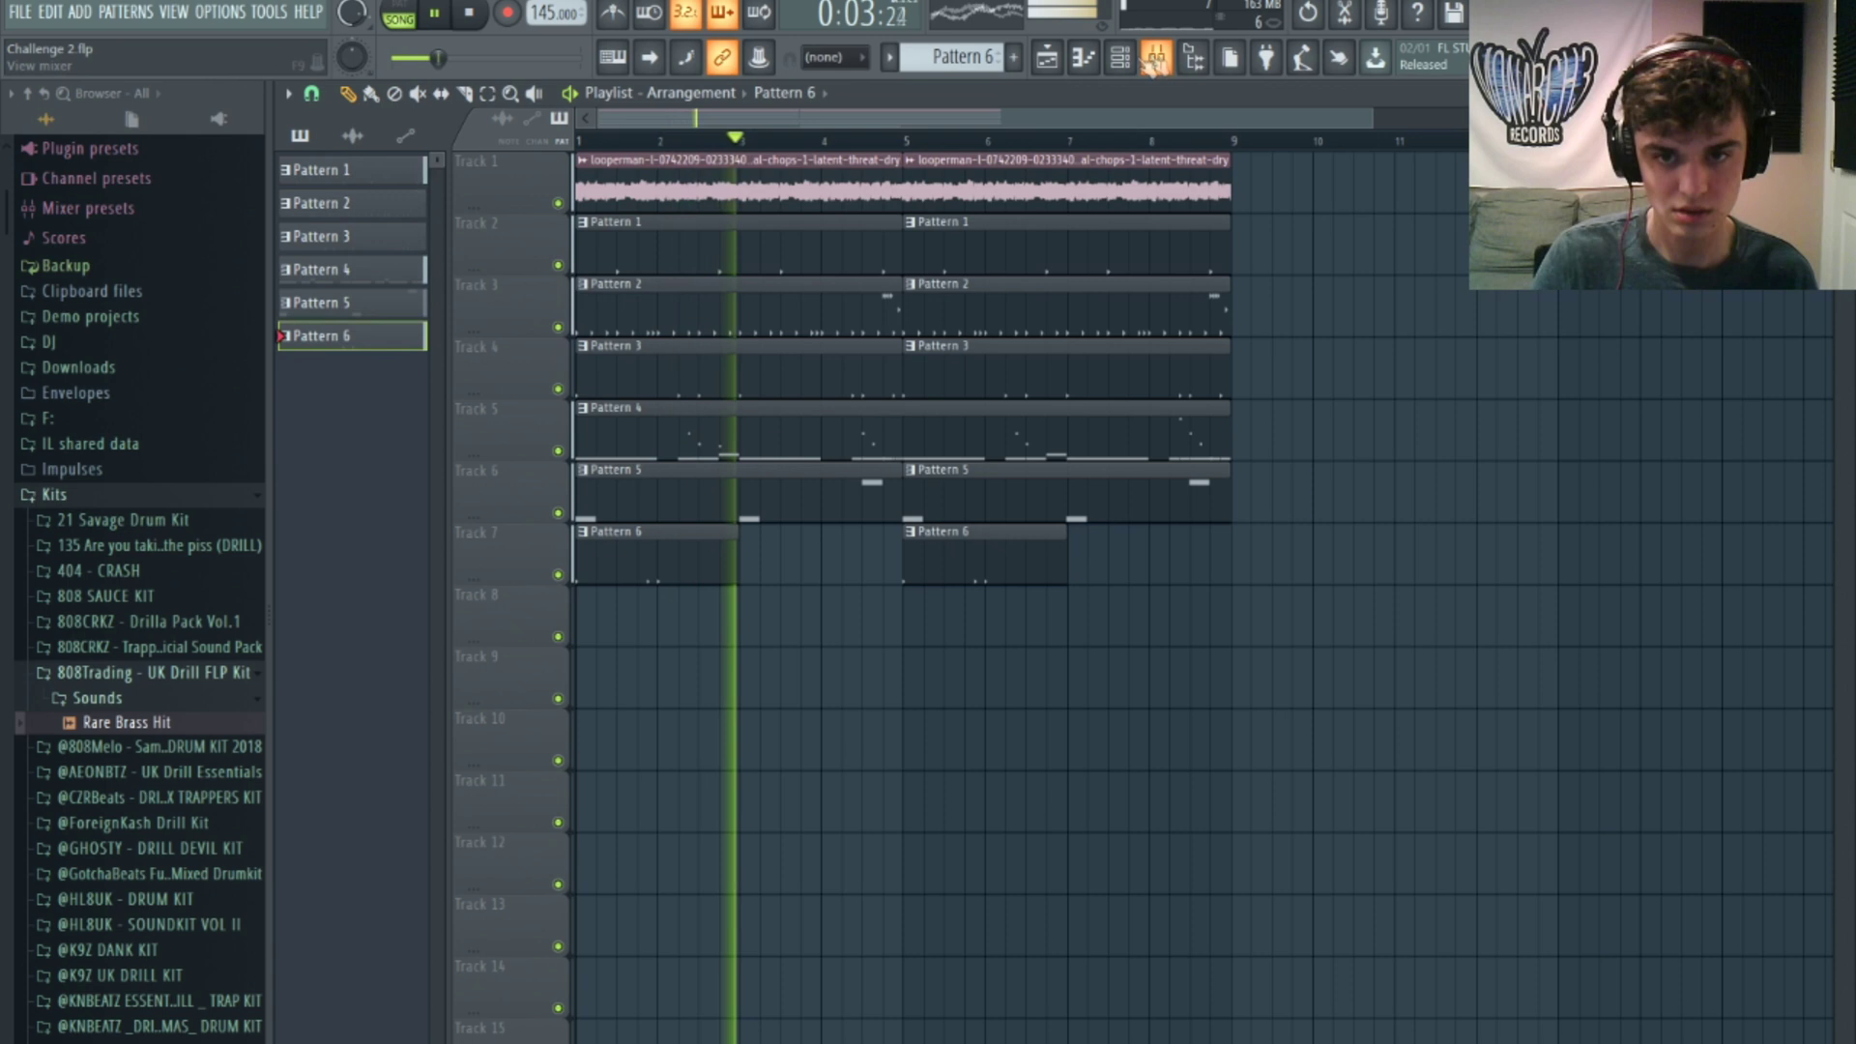
Step: Add Drill Gun Shot hits at 2:01, 2:09 and 3:01 in Pattern 6
key("F6")
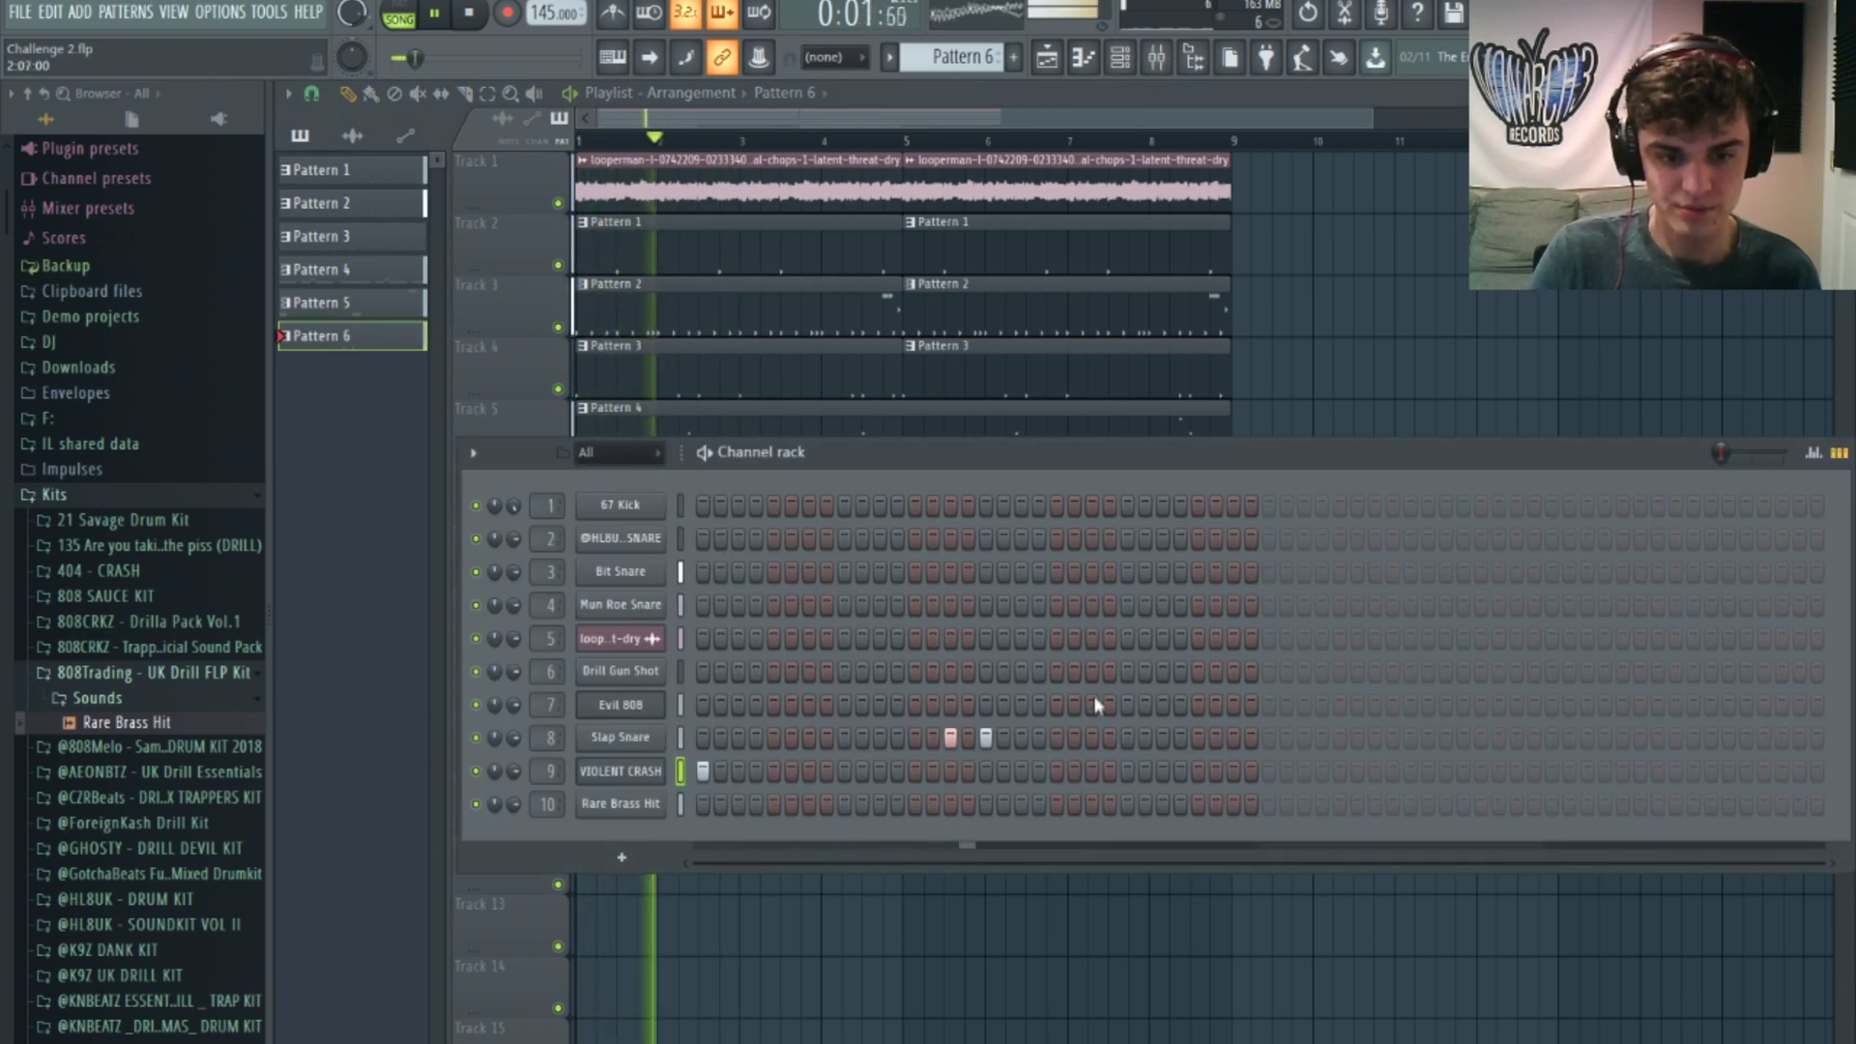
left_click(986, 671)
left_click(1128, 672)
left_click(1270, 672)
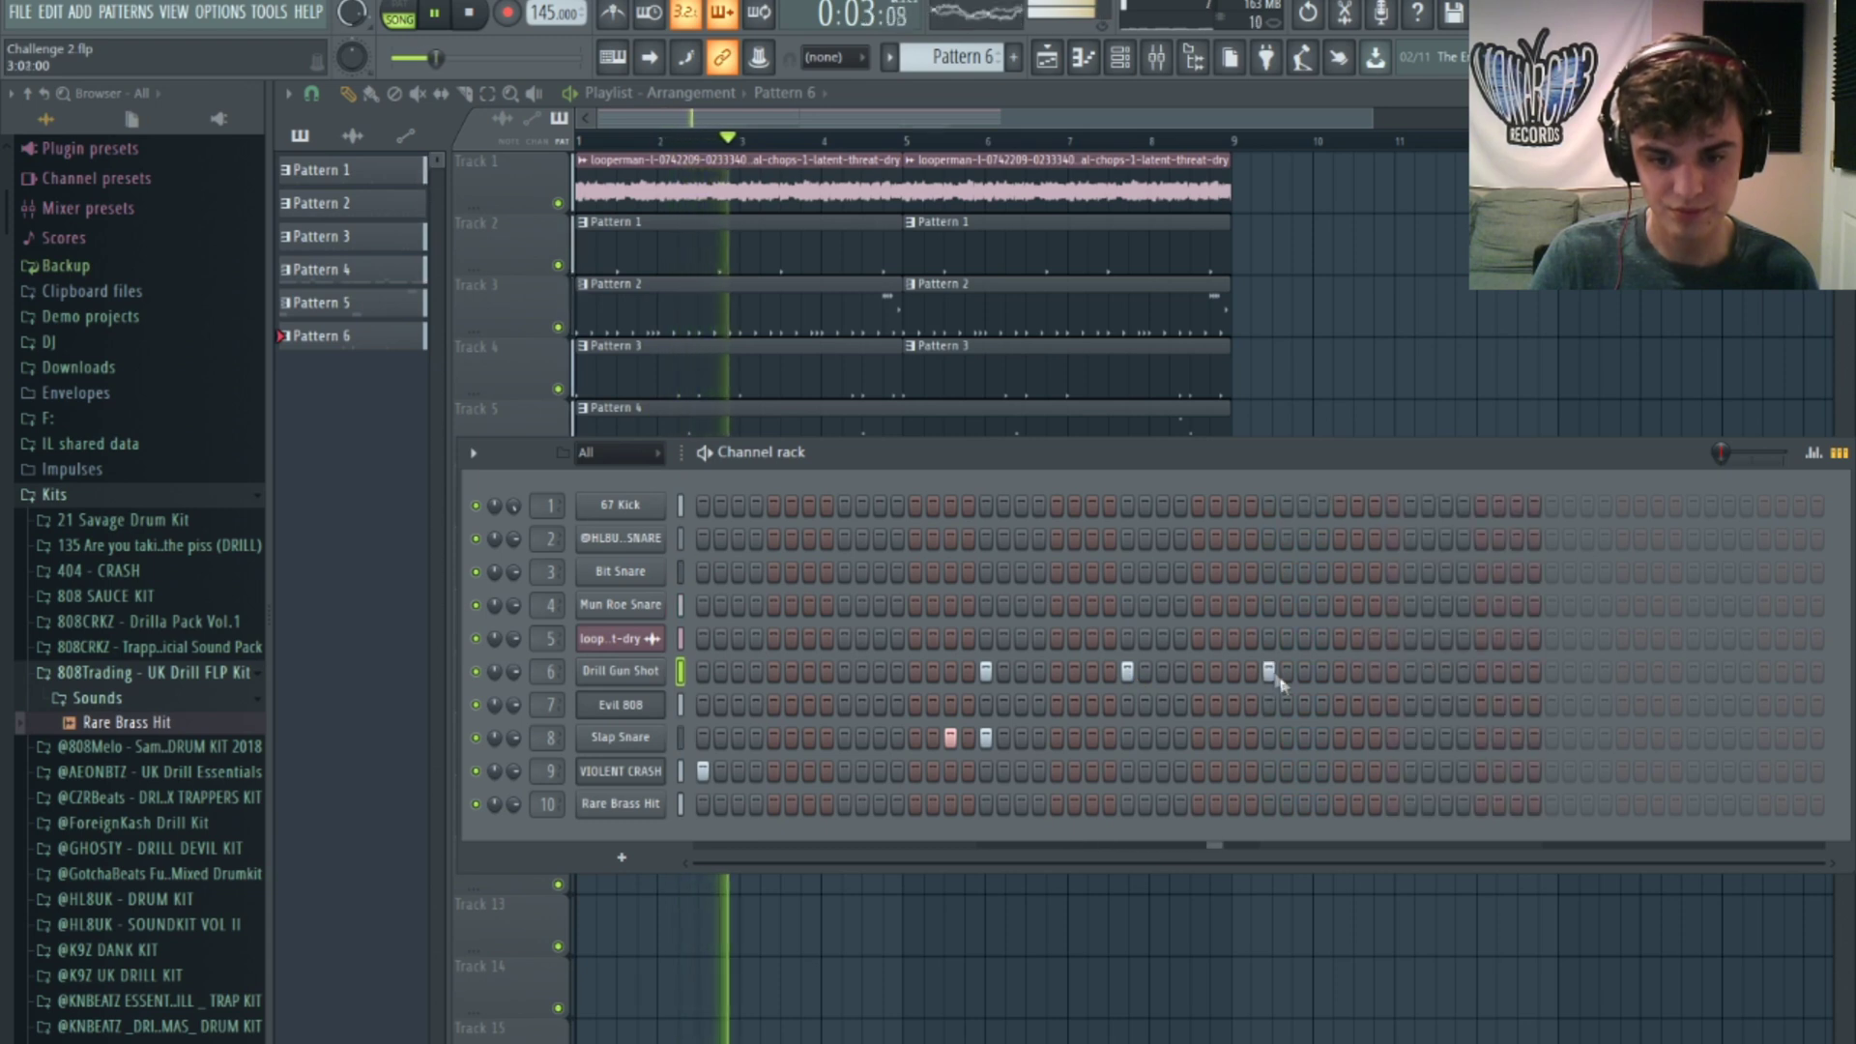
Step: Add Slap Snare hits at 3:15, 4:03 and 4:11 in Pattern 6
left_click(1515, 738)
left_click(1587, 738)
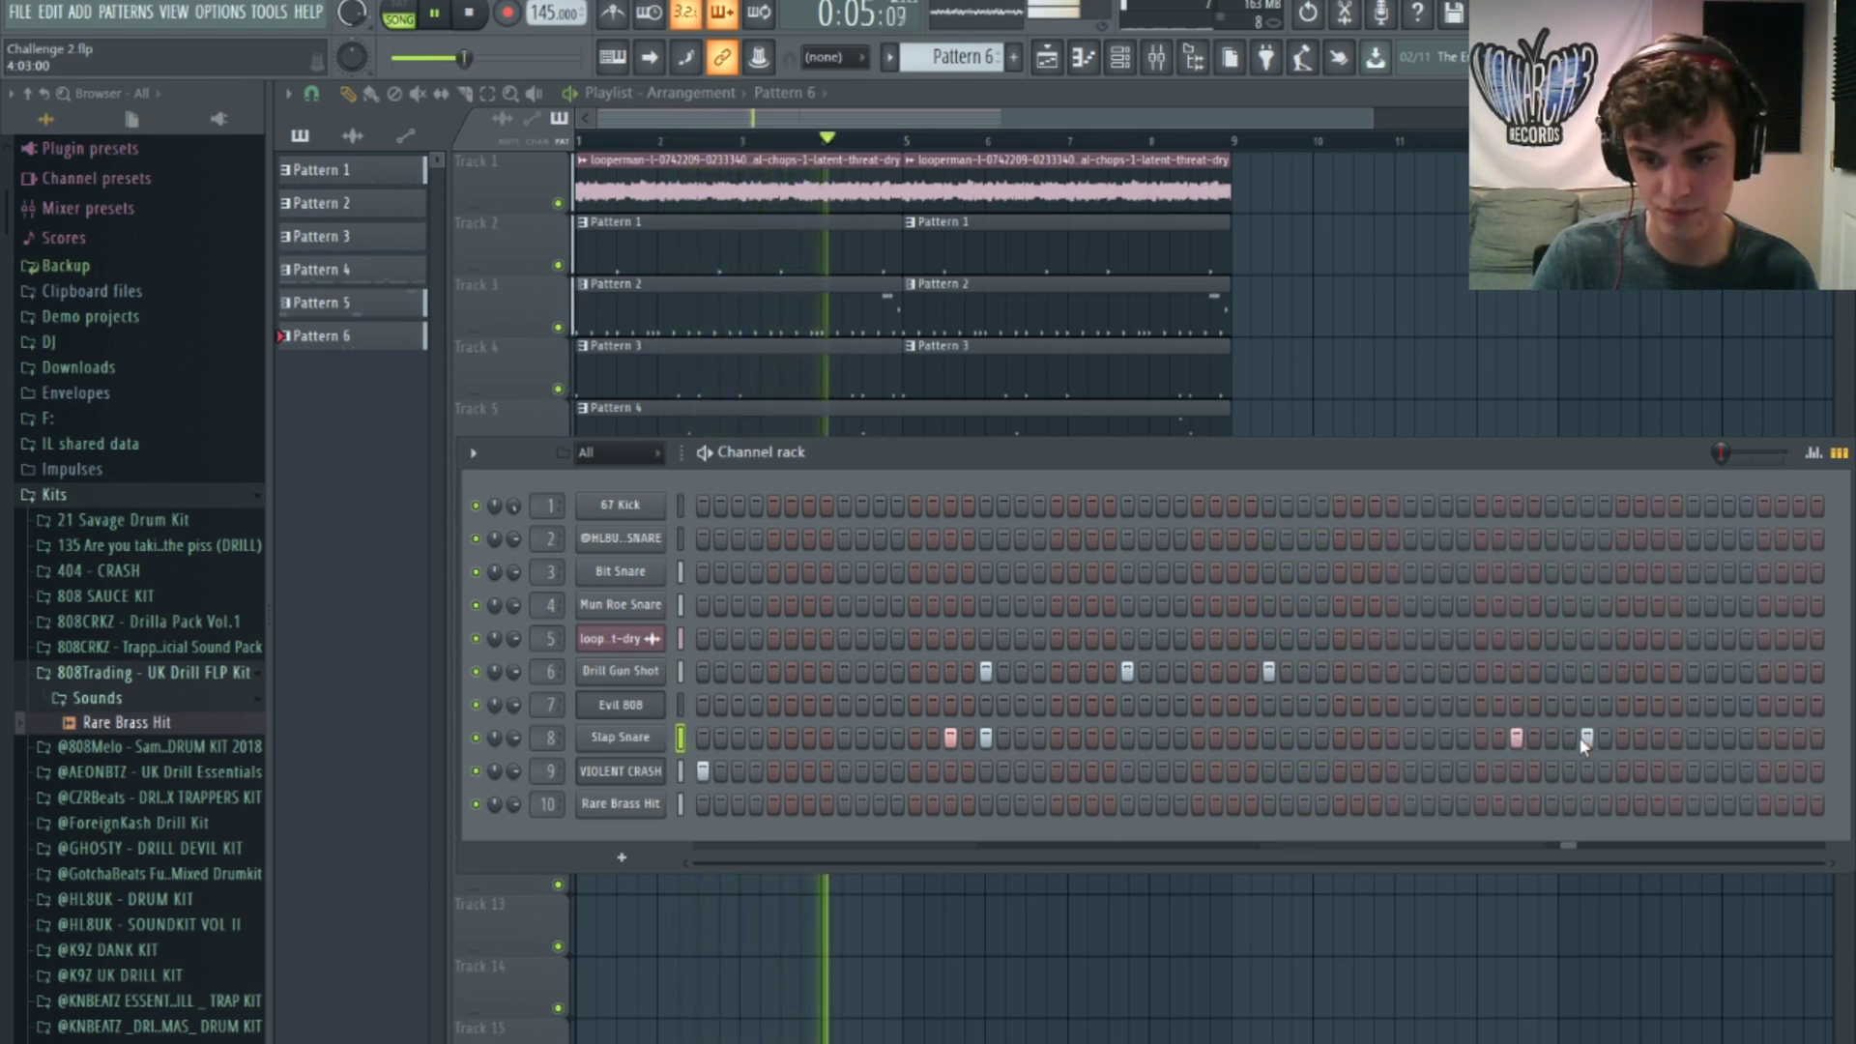
left_click(1744, 738)
left_click(1745, 738)
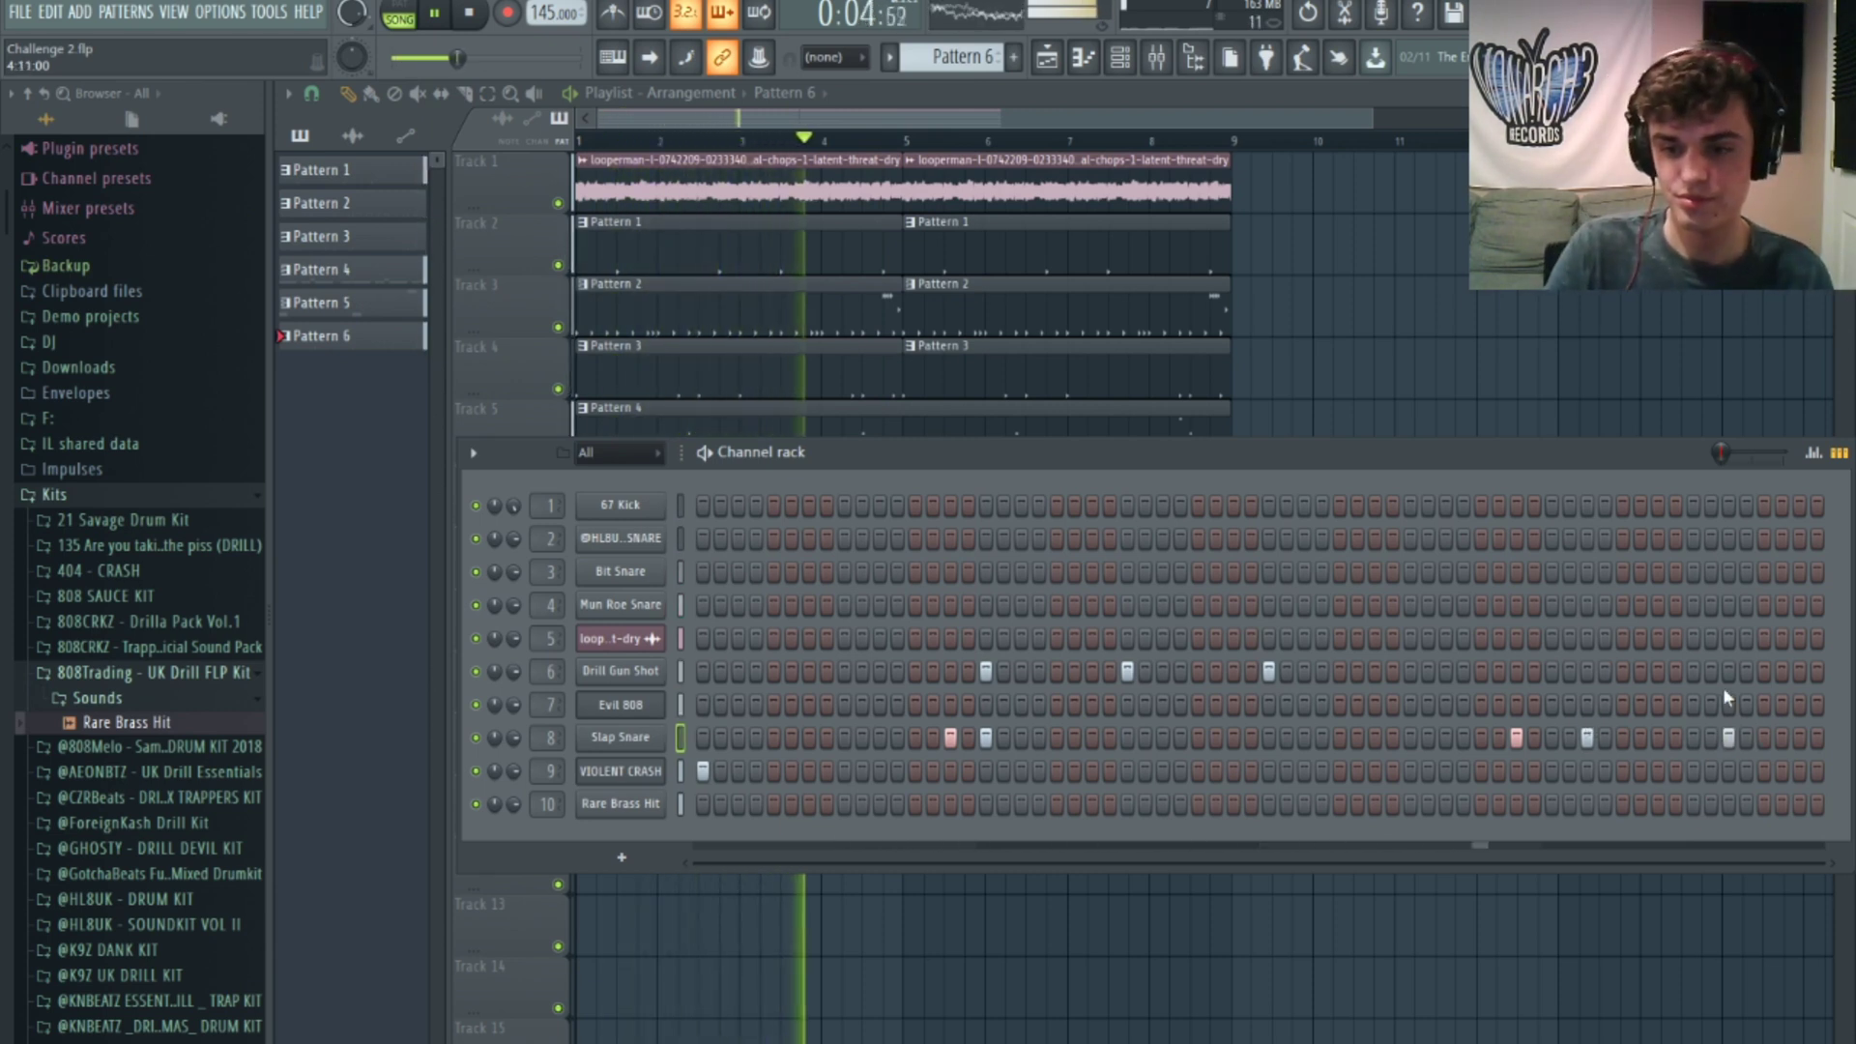
Step: Add Drill Gun Shot hits at 4:09 and 4:13 and Slap Snare hits at 4:15 and 4:16, and save the project
left_click(1693, 672)
left_click(1766, 672)
left_click(1766, 672)
left_click(1766, 671)
key("ctrl+s")
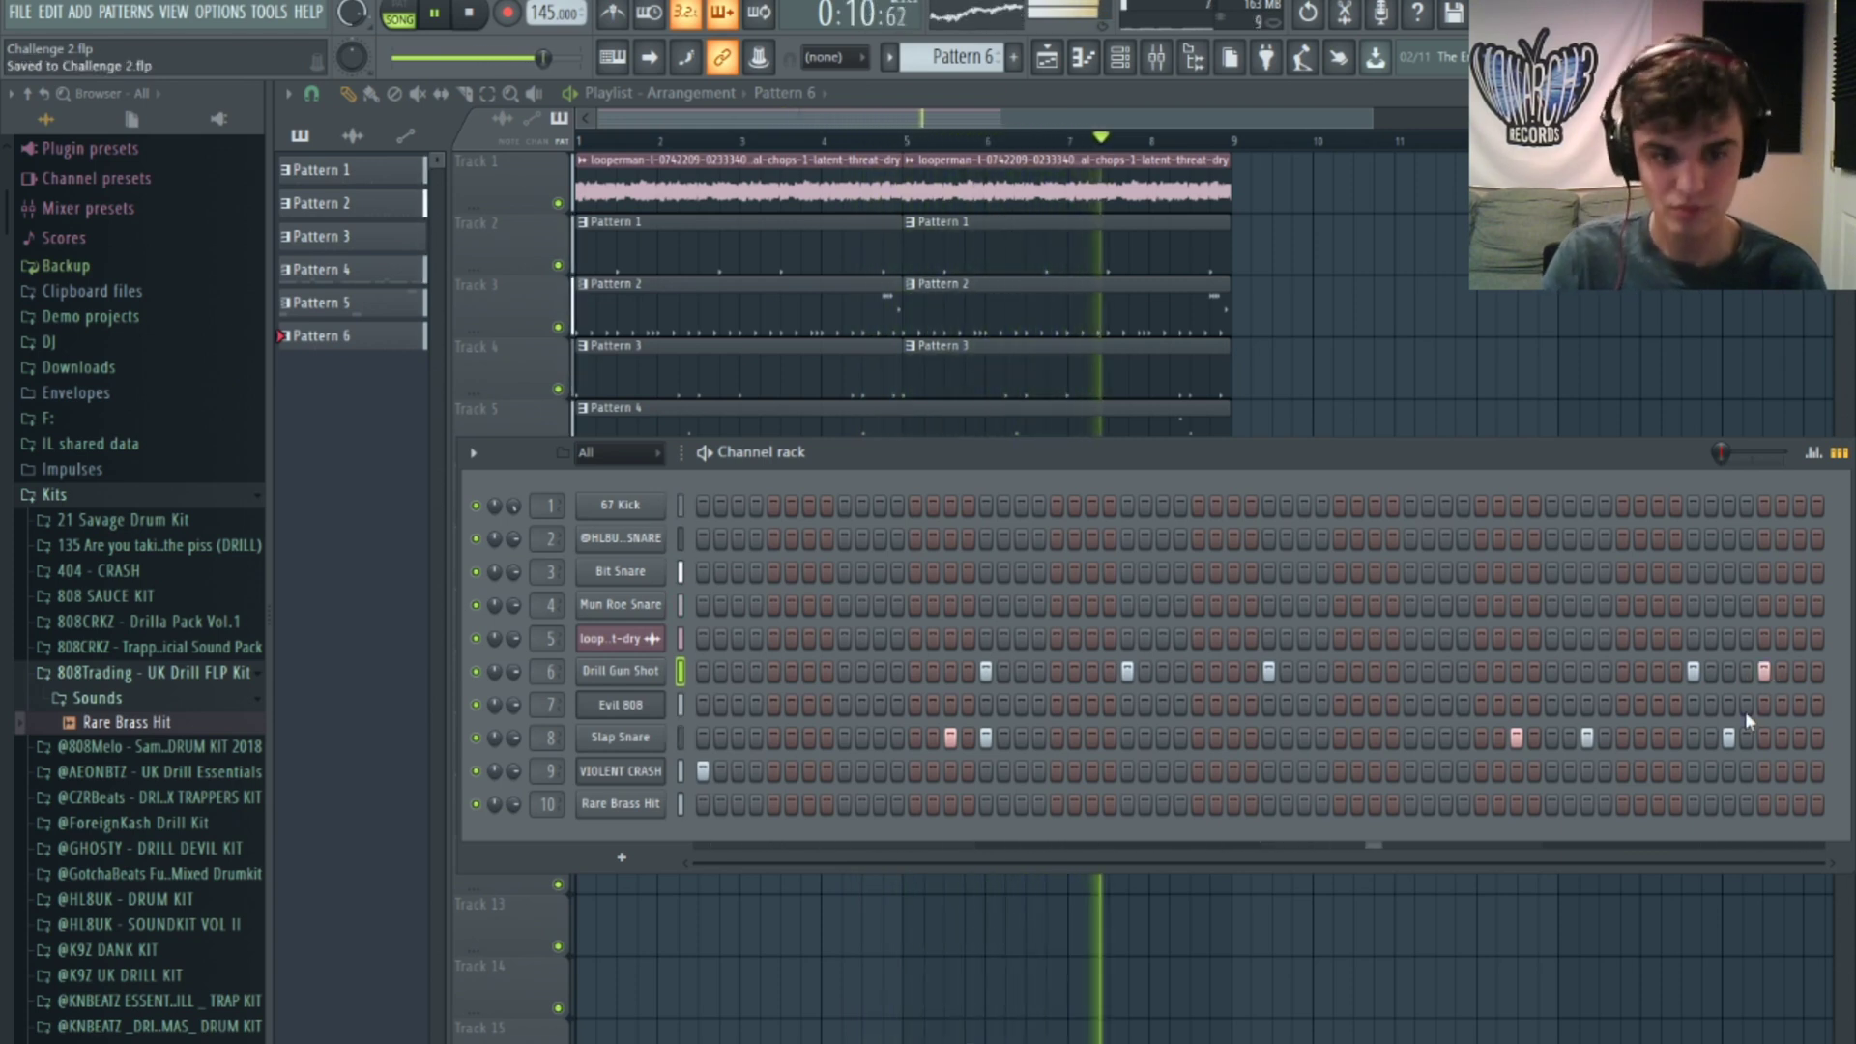
left_click(1800, 738)
left_click(1817, 739)
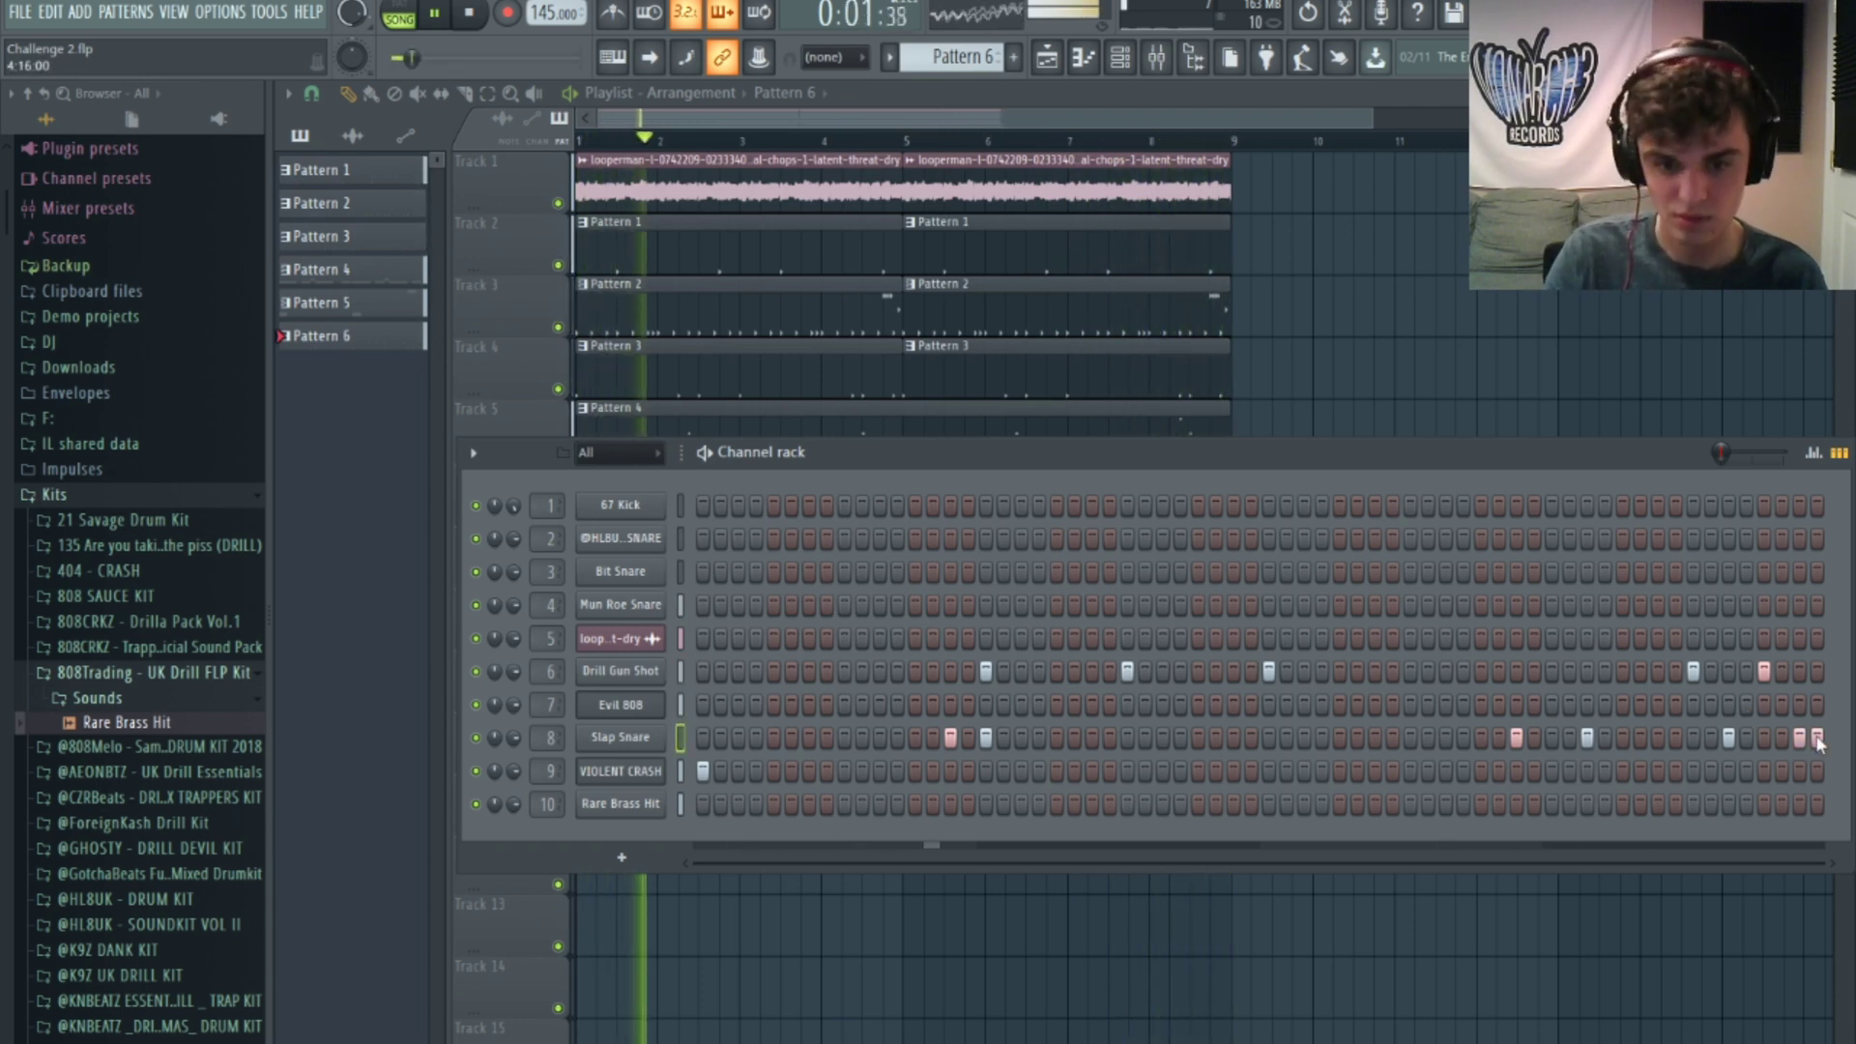
Step: Apply a light quick fade-out to the VIOLENT CRASH sample to soften its tail, and close its channel settings
left_click(621, 770)
left_click_drag(817, 549, 818, 512)
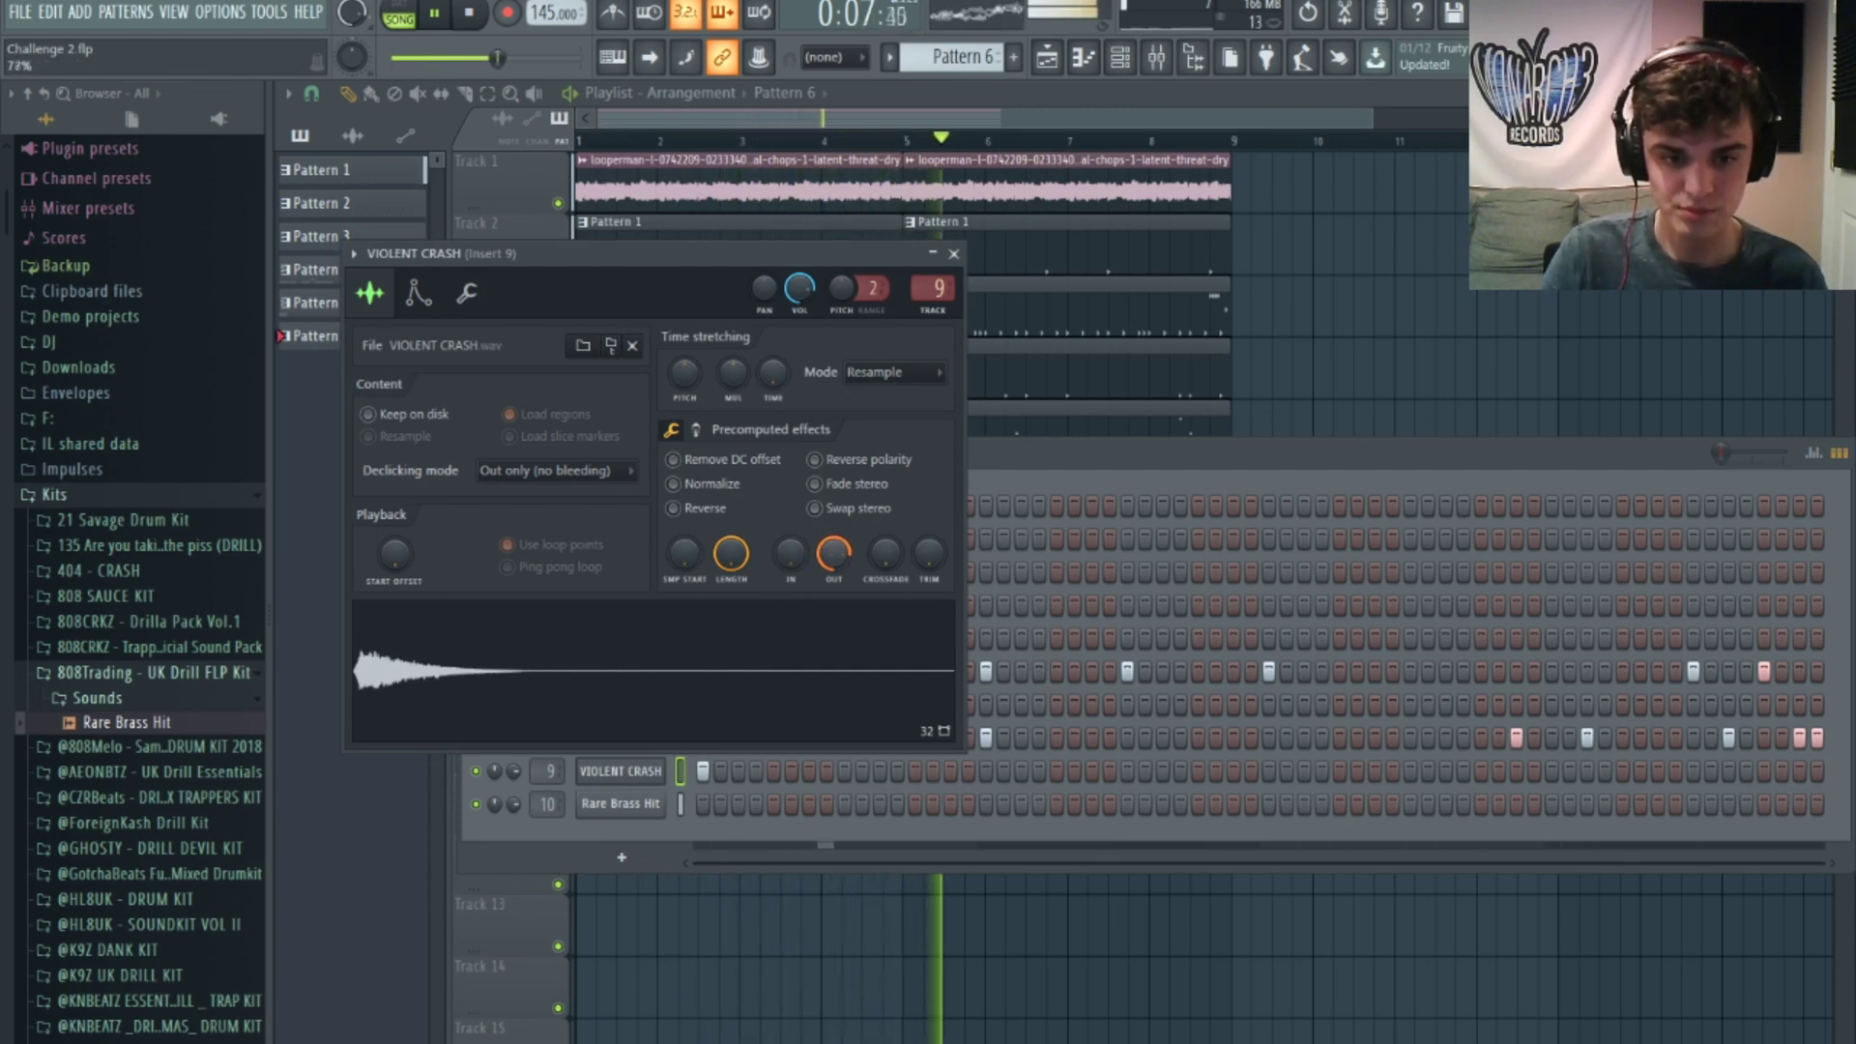
left_click_drag(819, 537, 820, 551)
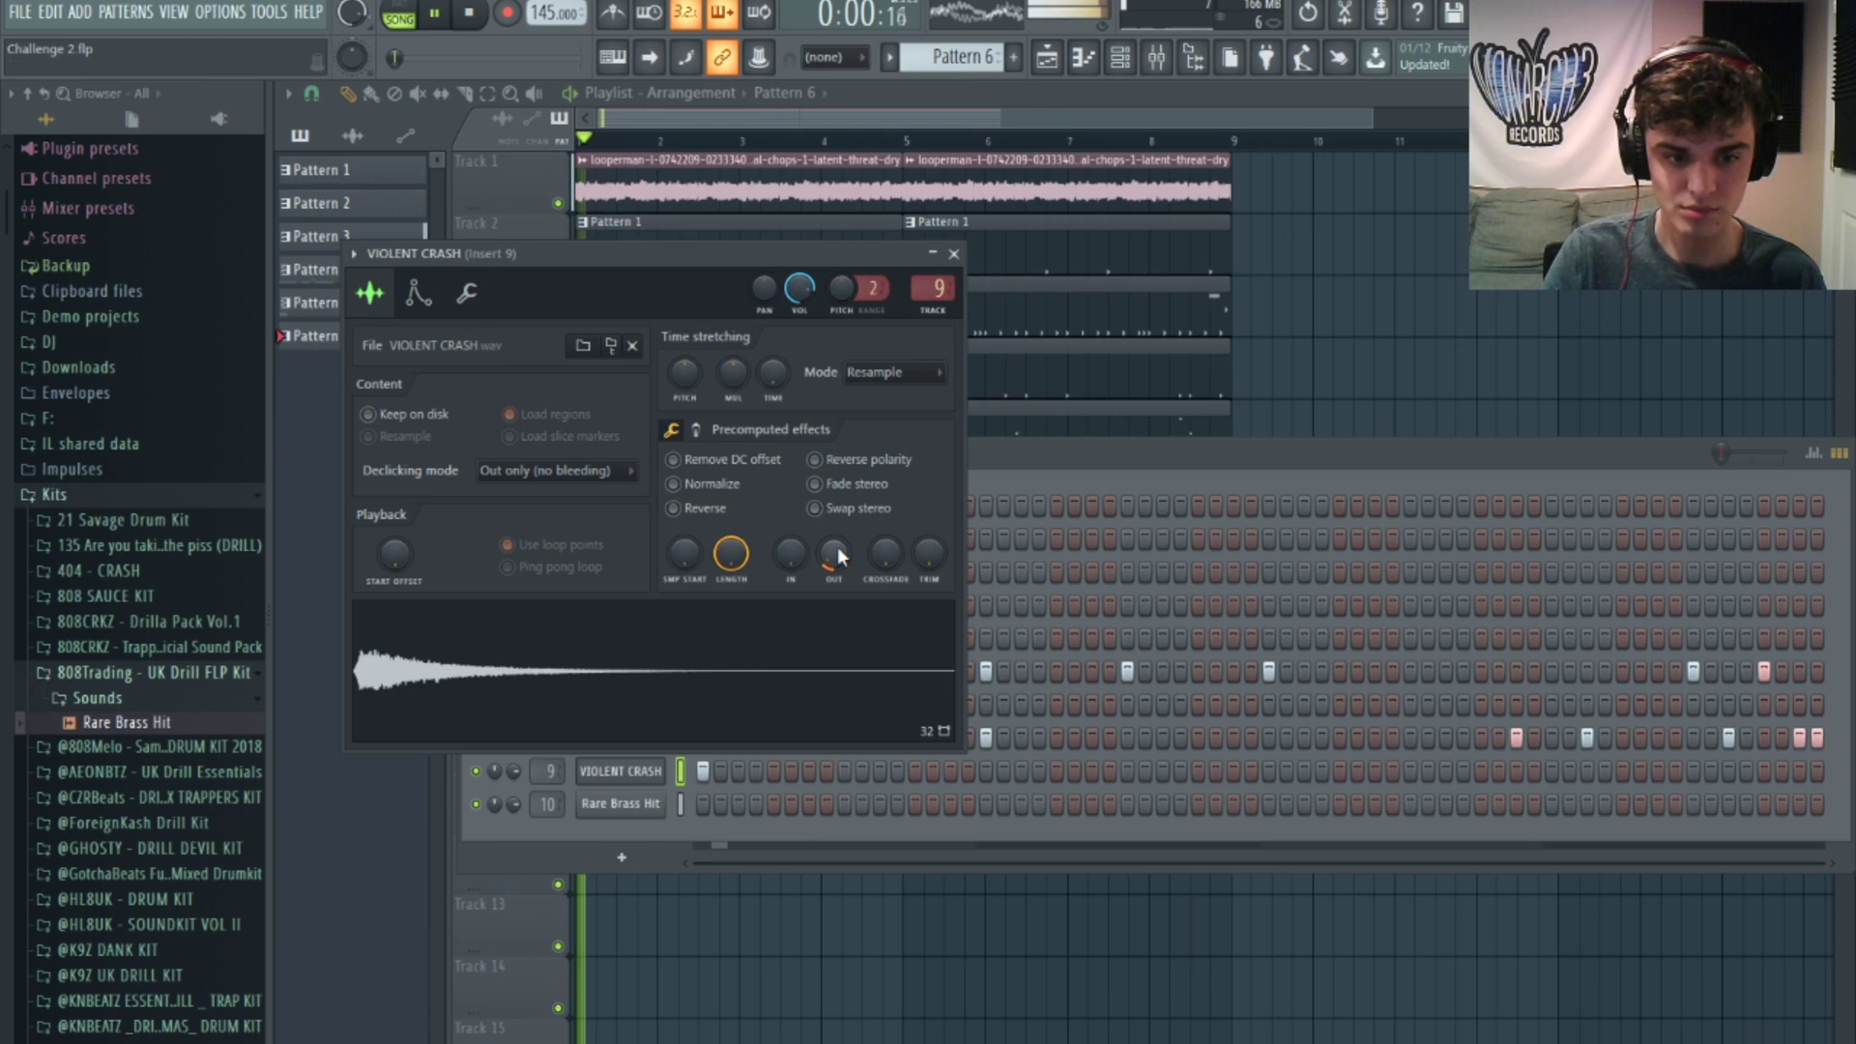
scroll(837, 548, "up", 3)
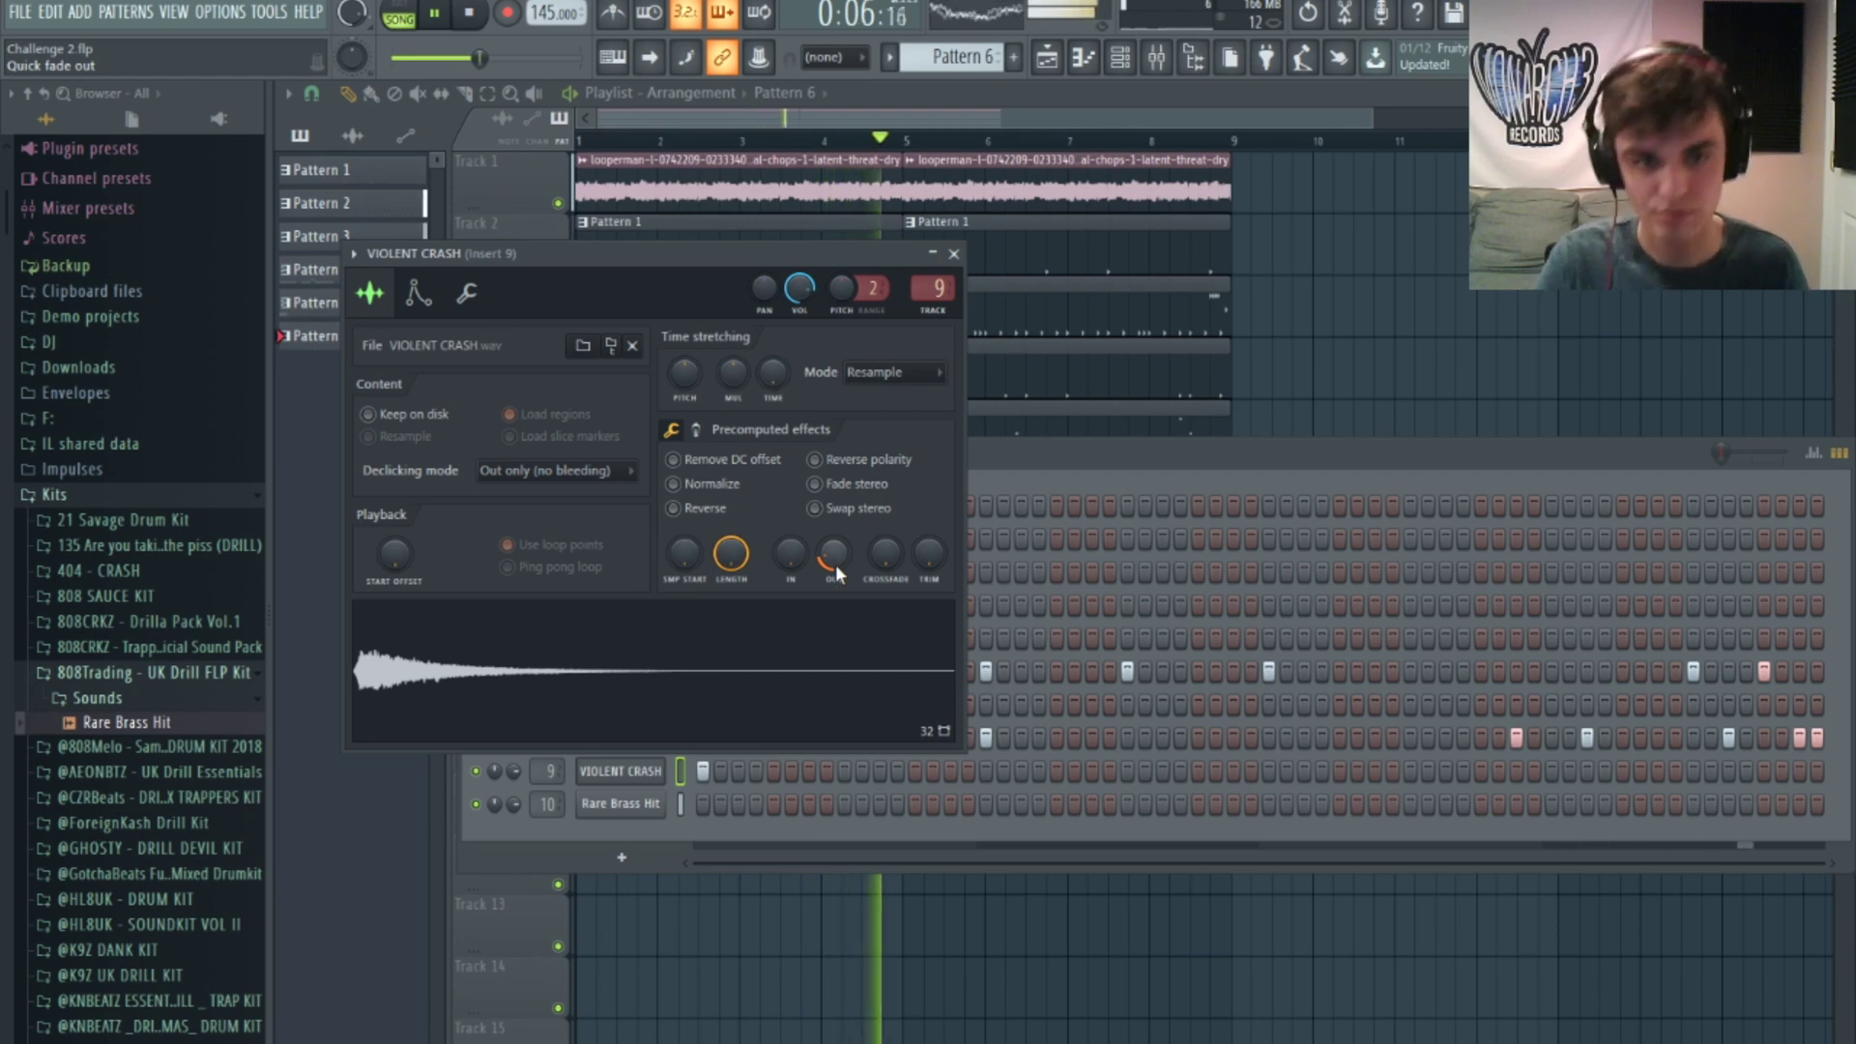
left_click(954, 253)
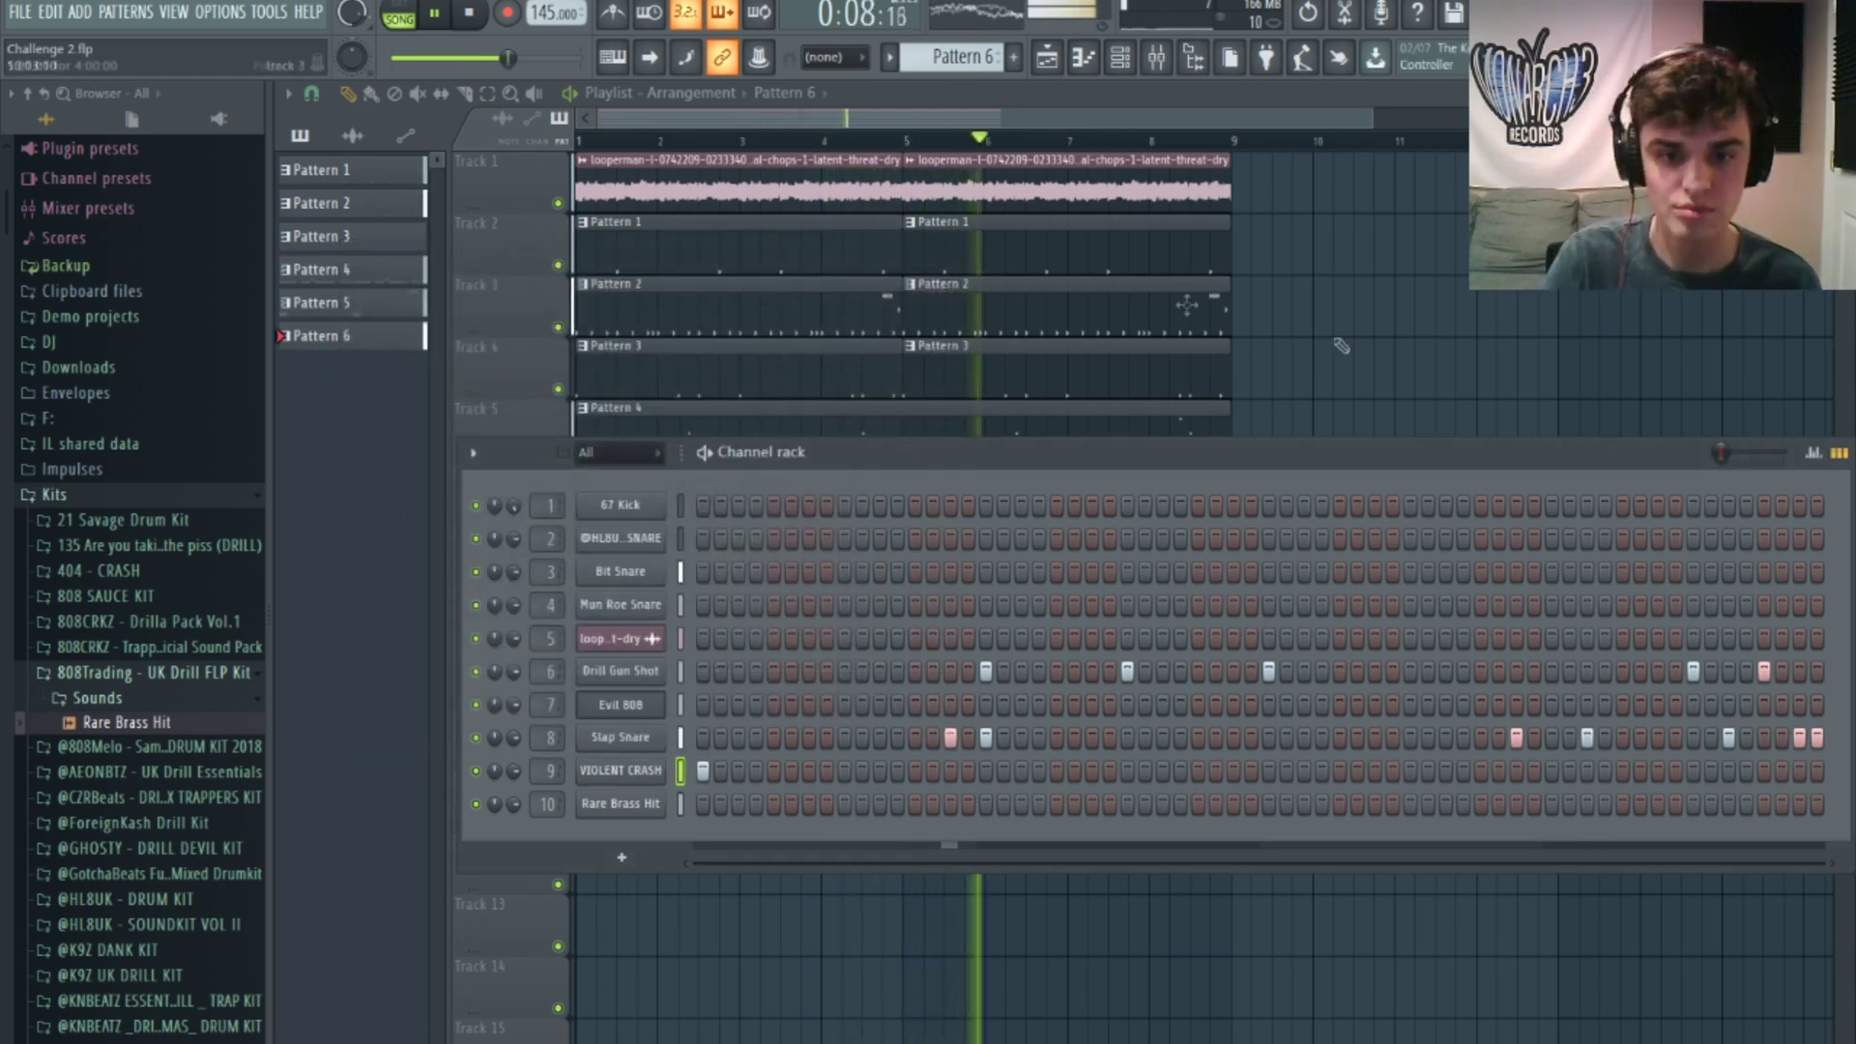
key("F6")
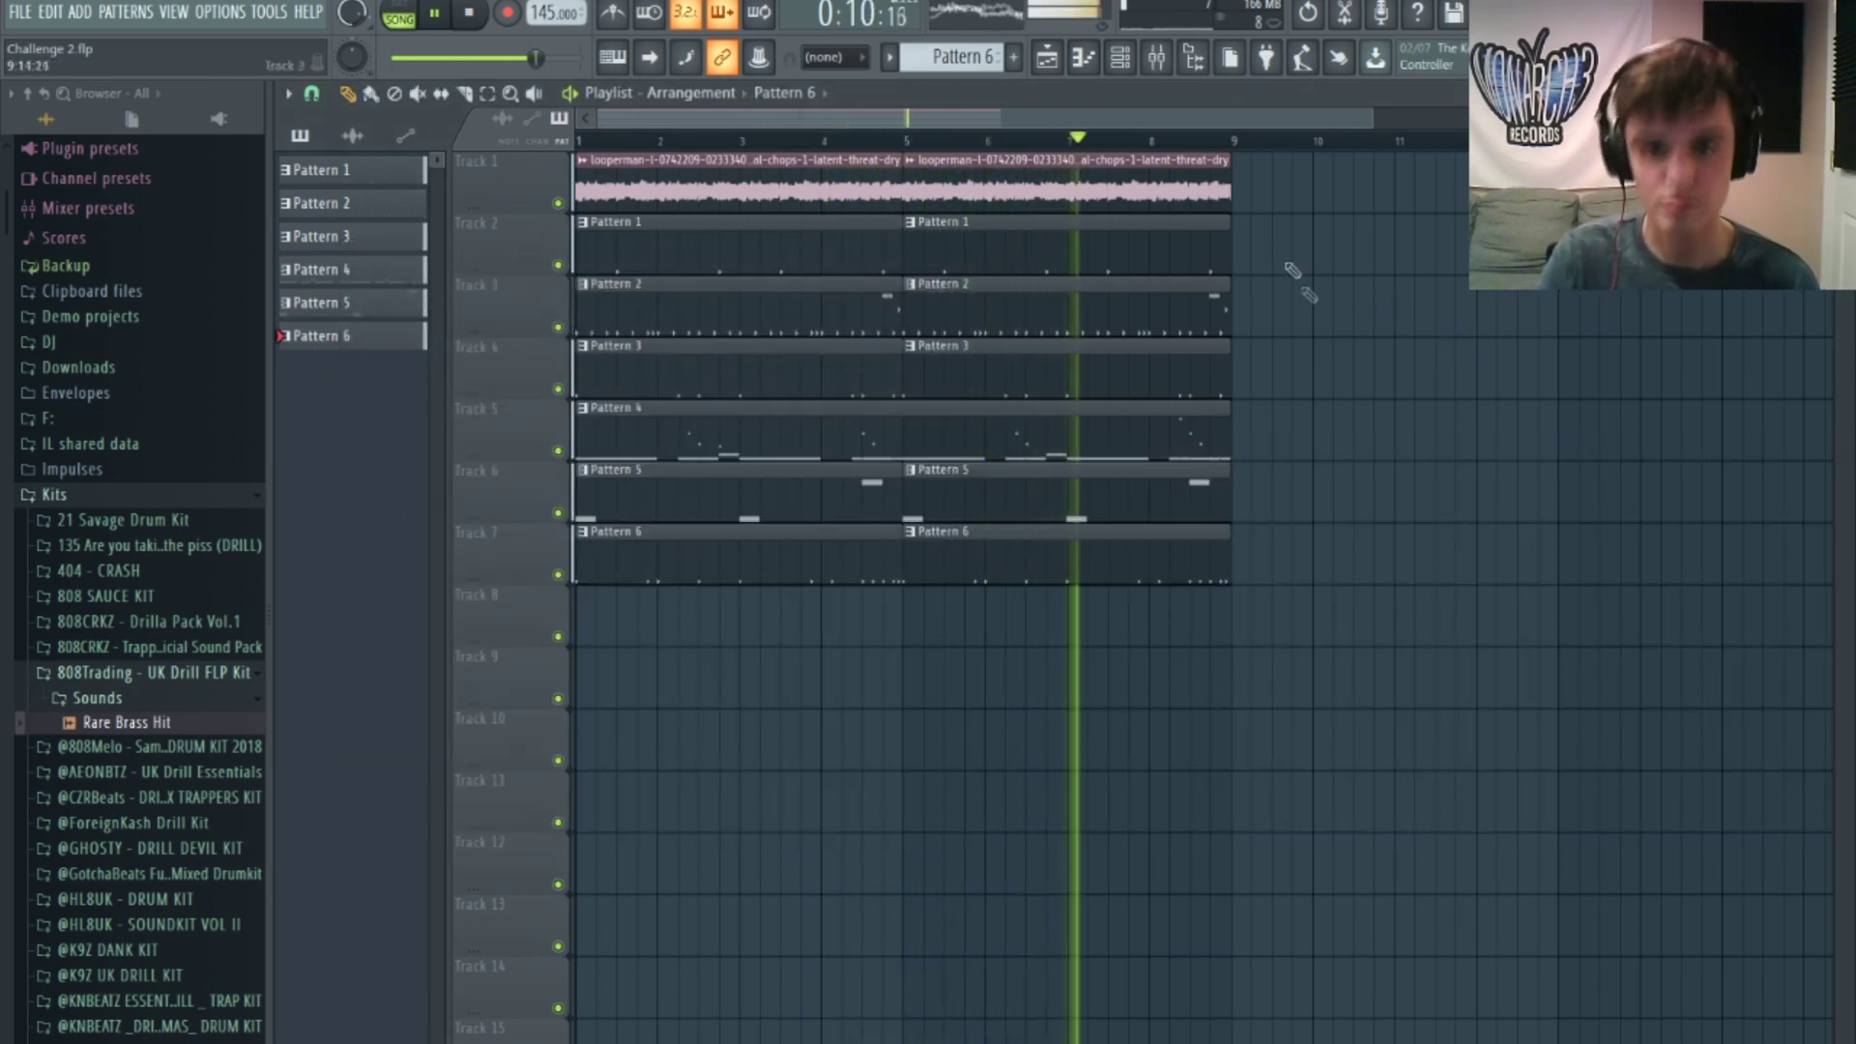
Step: Balance the mixer by raising Insert 2 slightly, setting Insert 7 to -7.2 dB and lowering Insert 5 slightly
left_click(1157, 58)
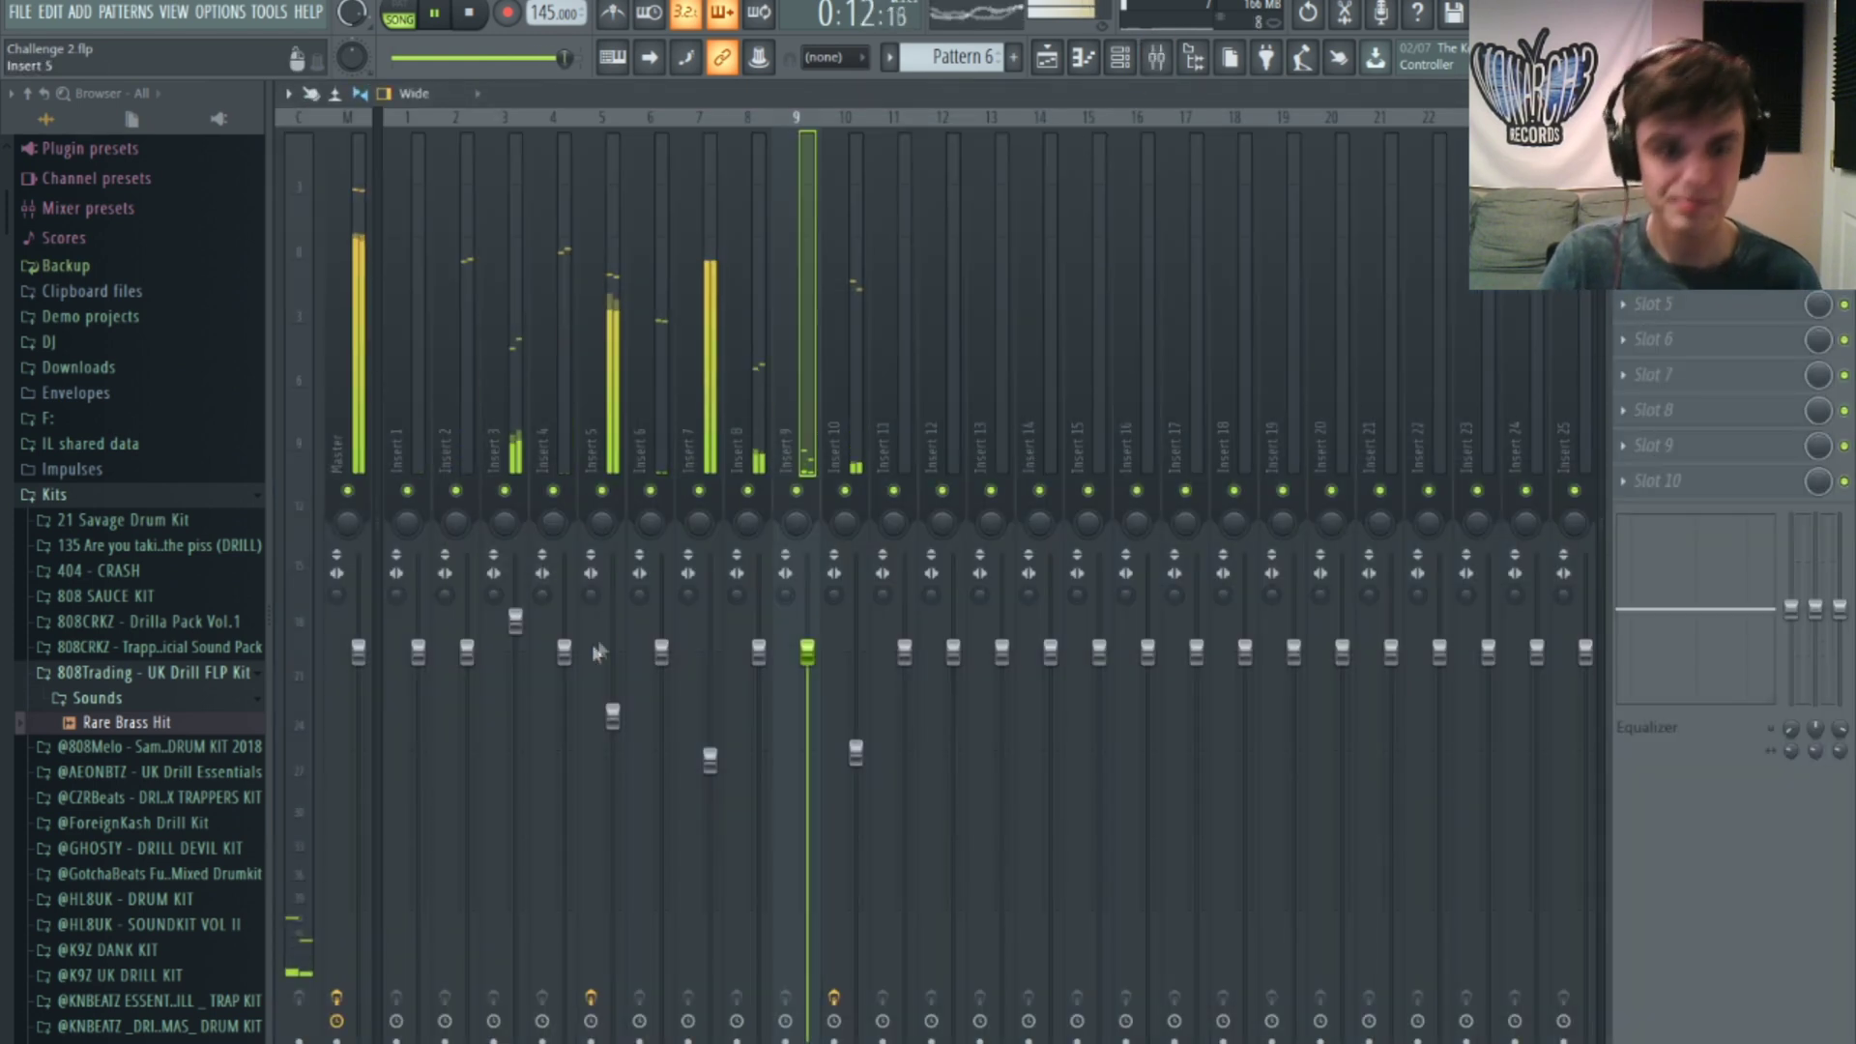
left_click(565, 580)
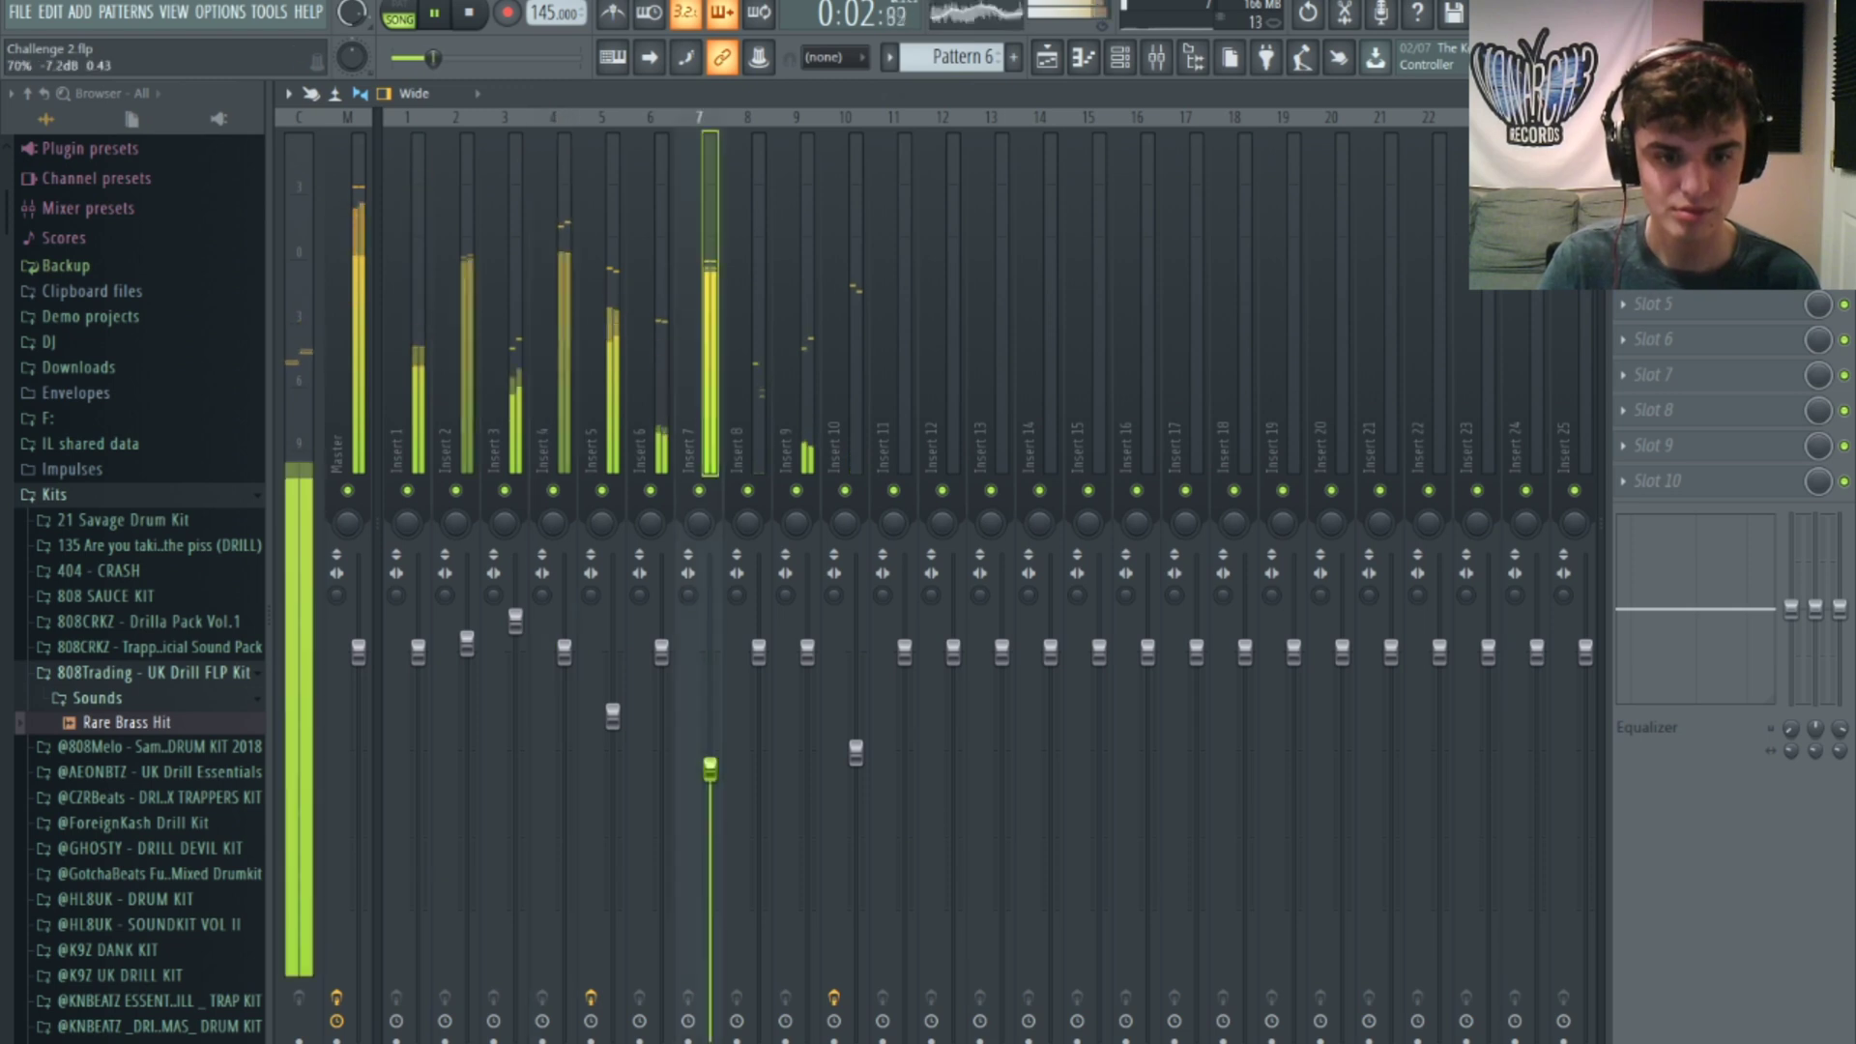
left_click_drag(613, 716, 613, 721)
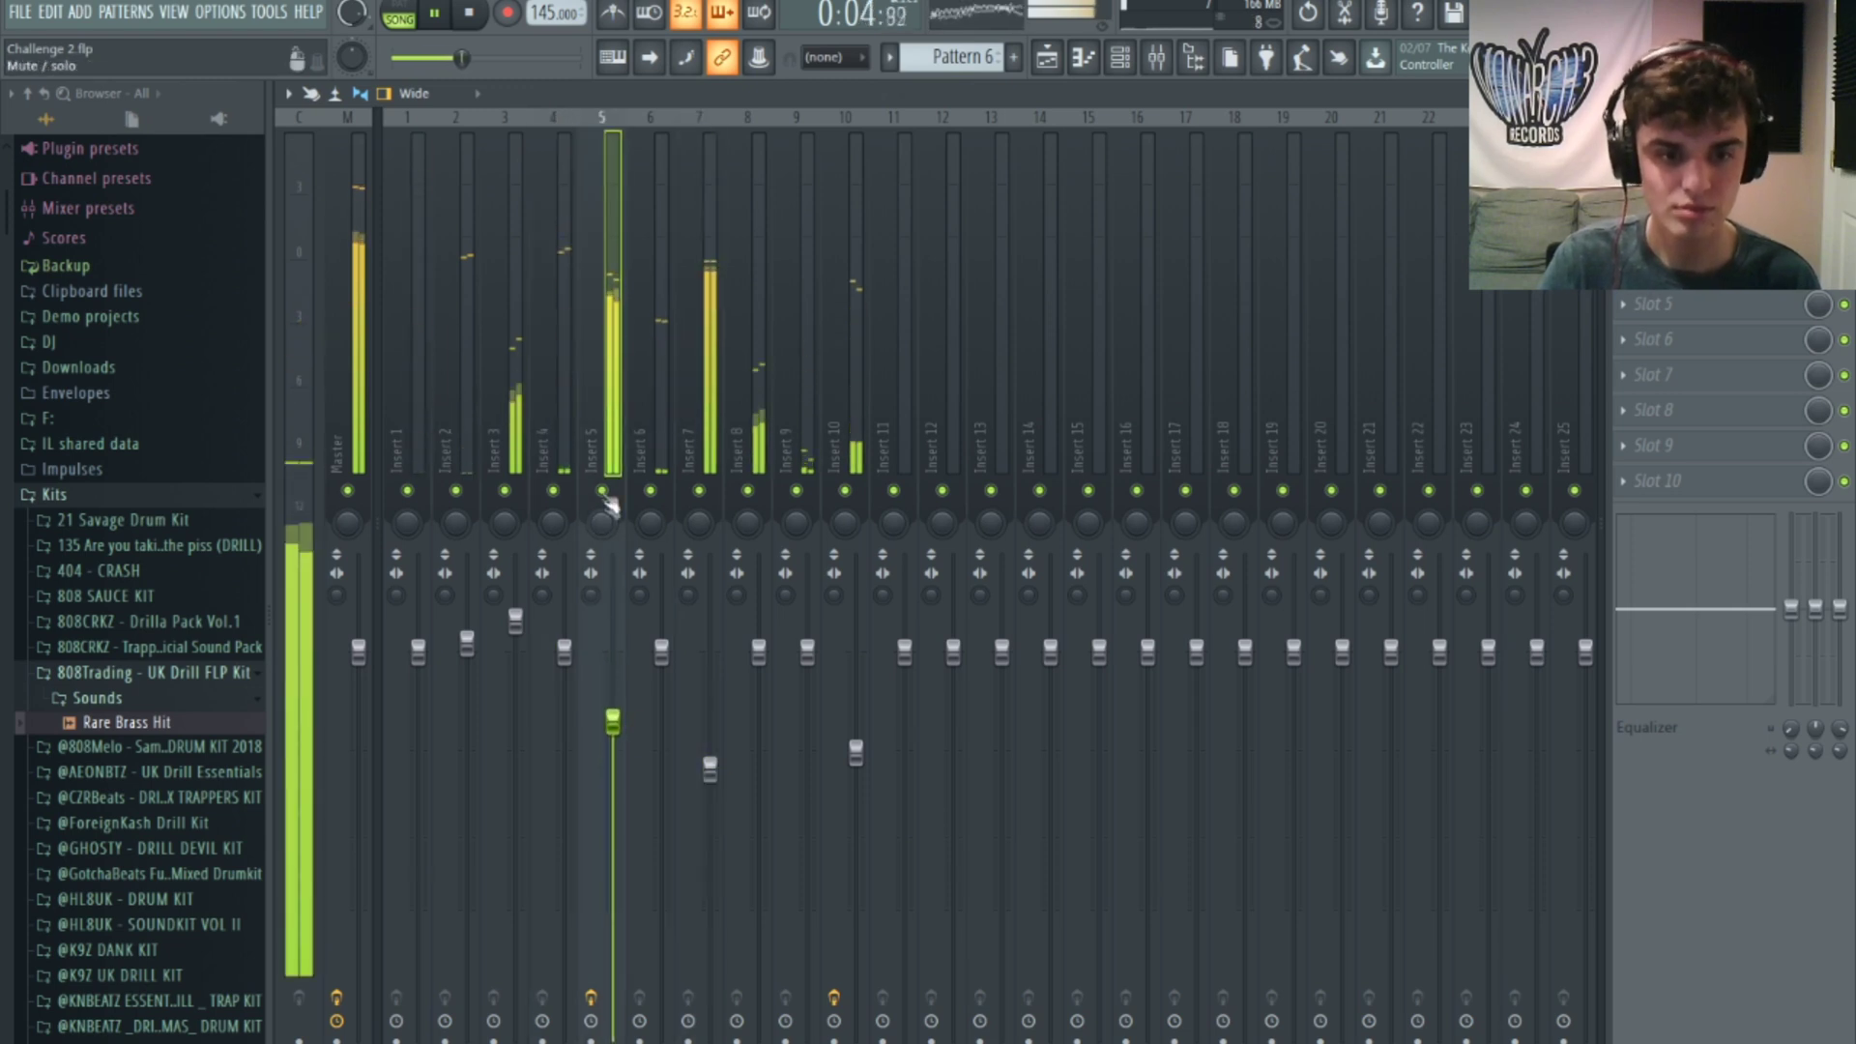
Step: Switch the Gross Beat time preset on Insert 5 to 1/2 Speed and listen to the result
left_click(1682, 162)
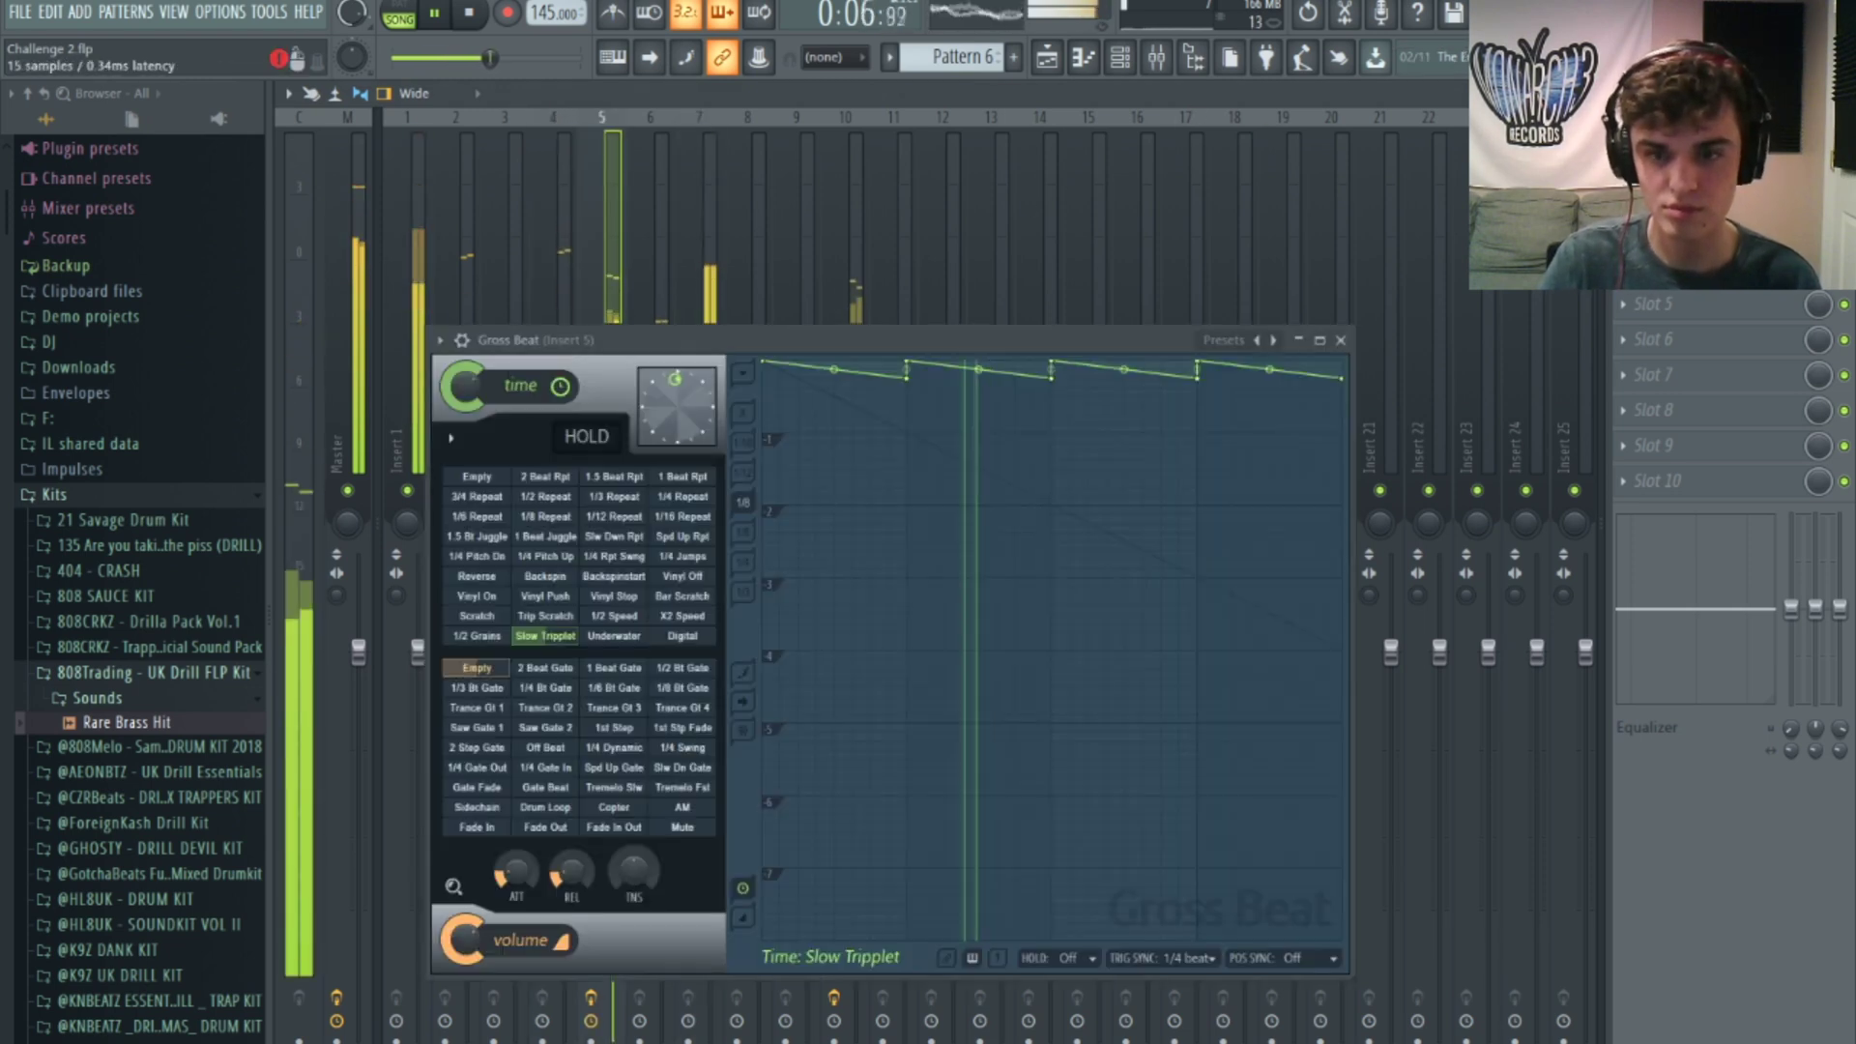
key("space")
left_click(615, 619)
key("space")
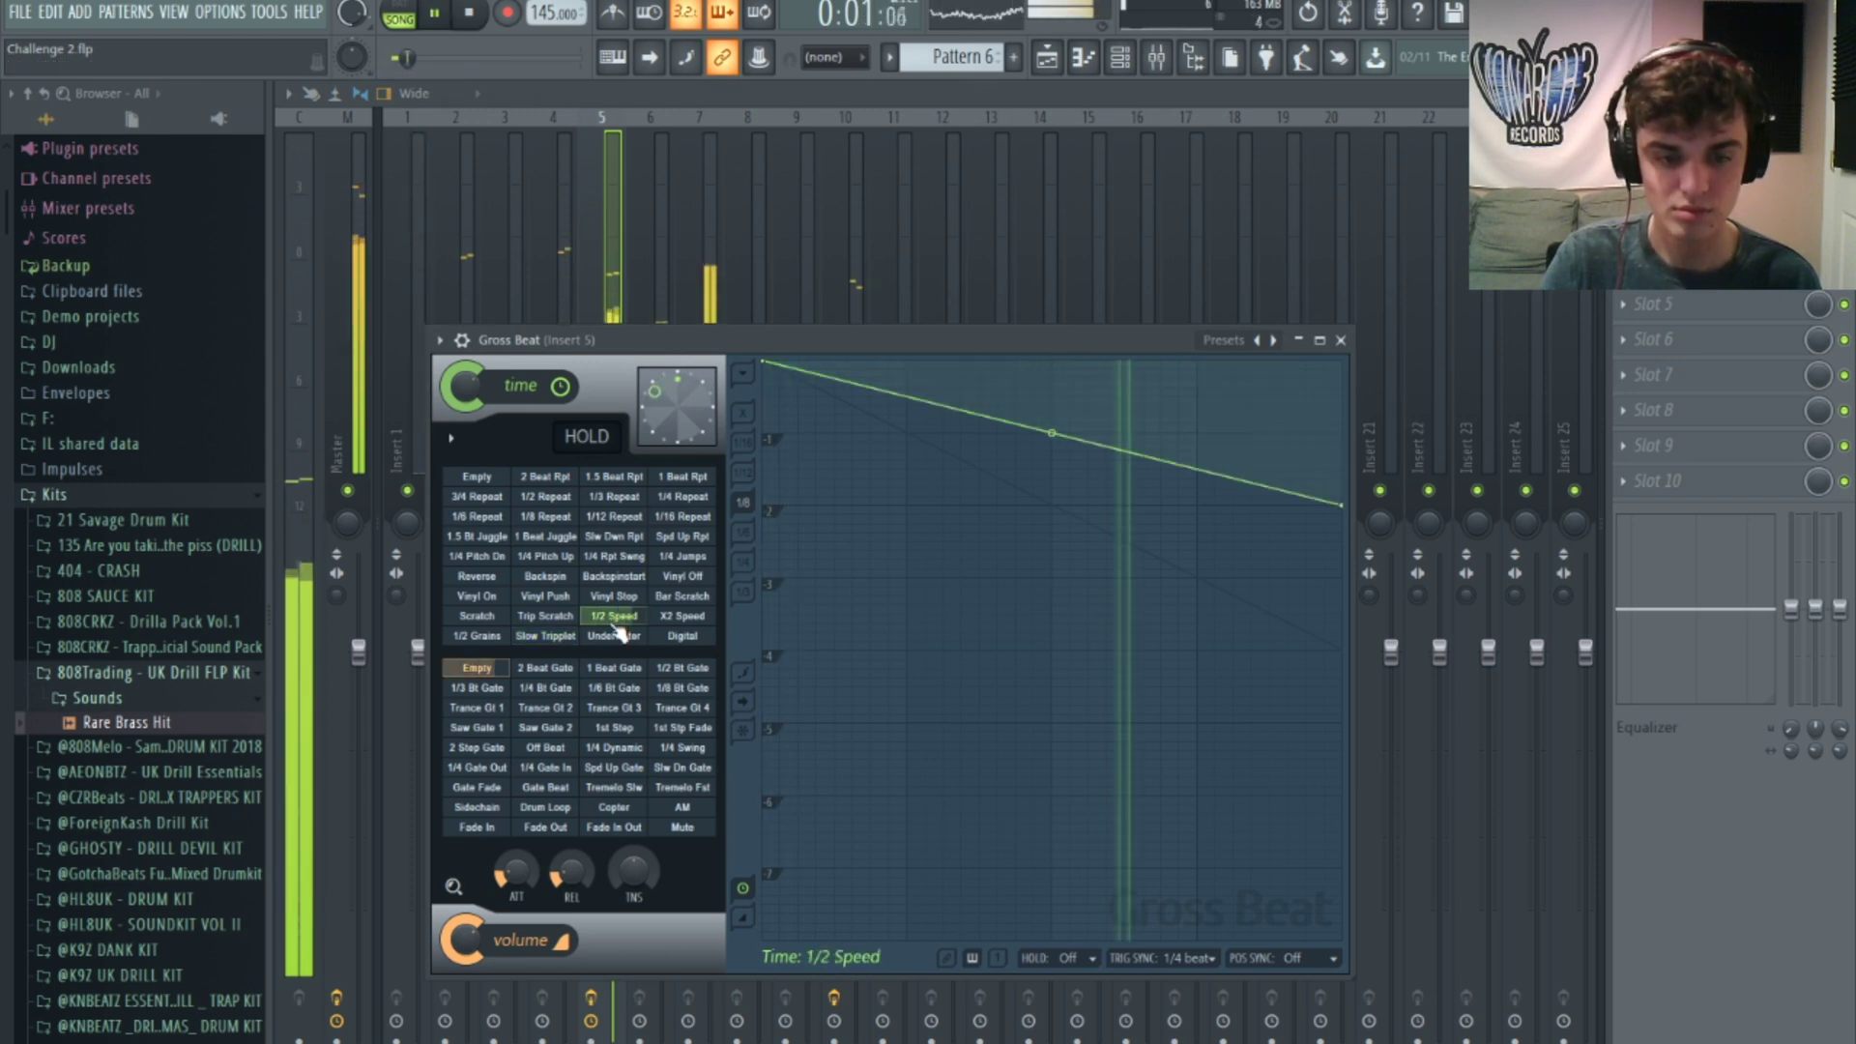
left_click(598, 247)
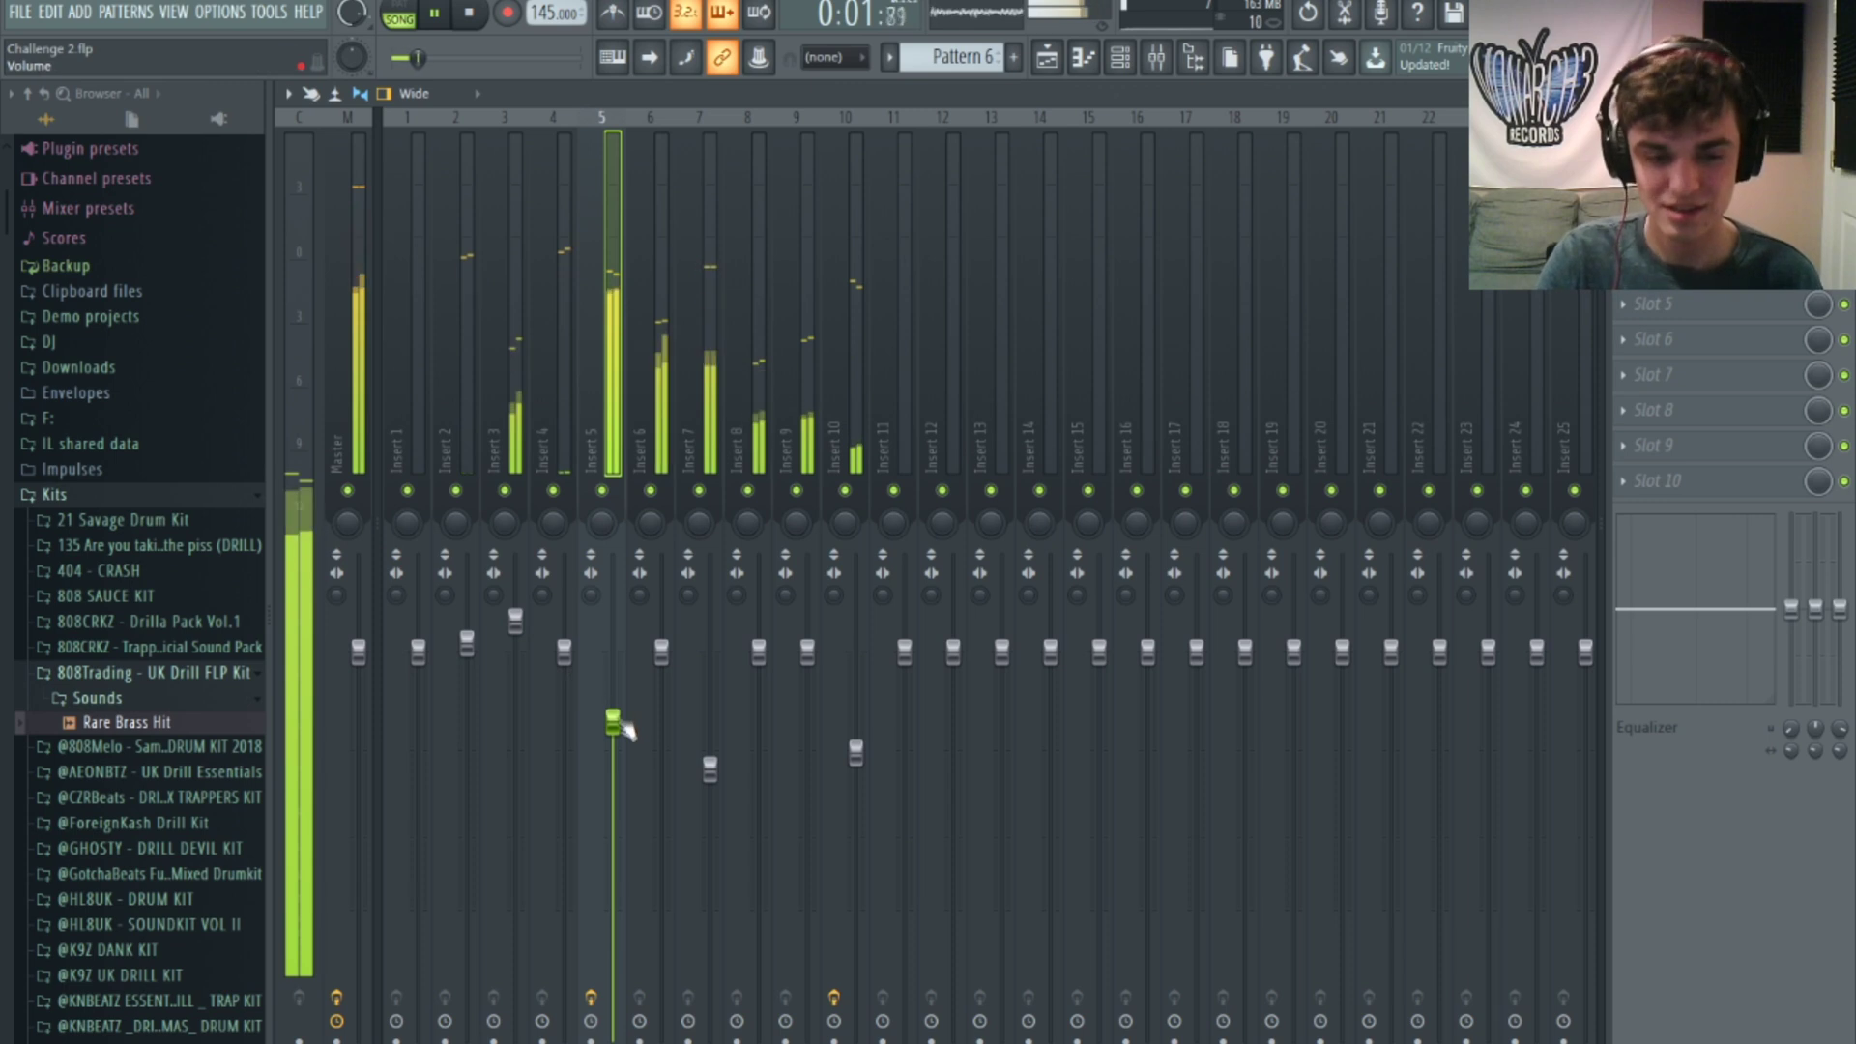
Step: Save the project, bring the faders of Inserts 2, 3 and 4 to about the same level, and return to the playlist
key("ctrl+s")
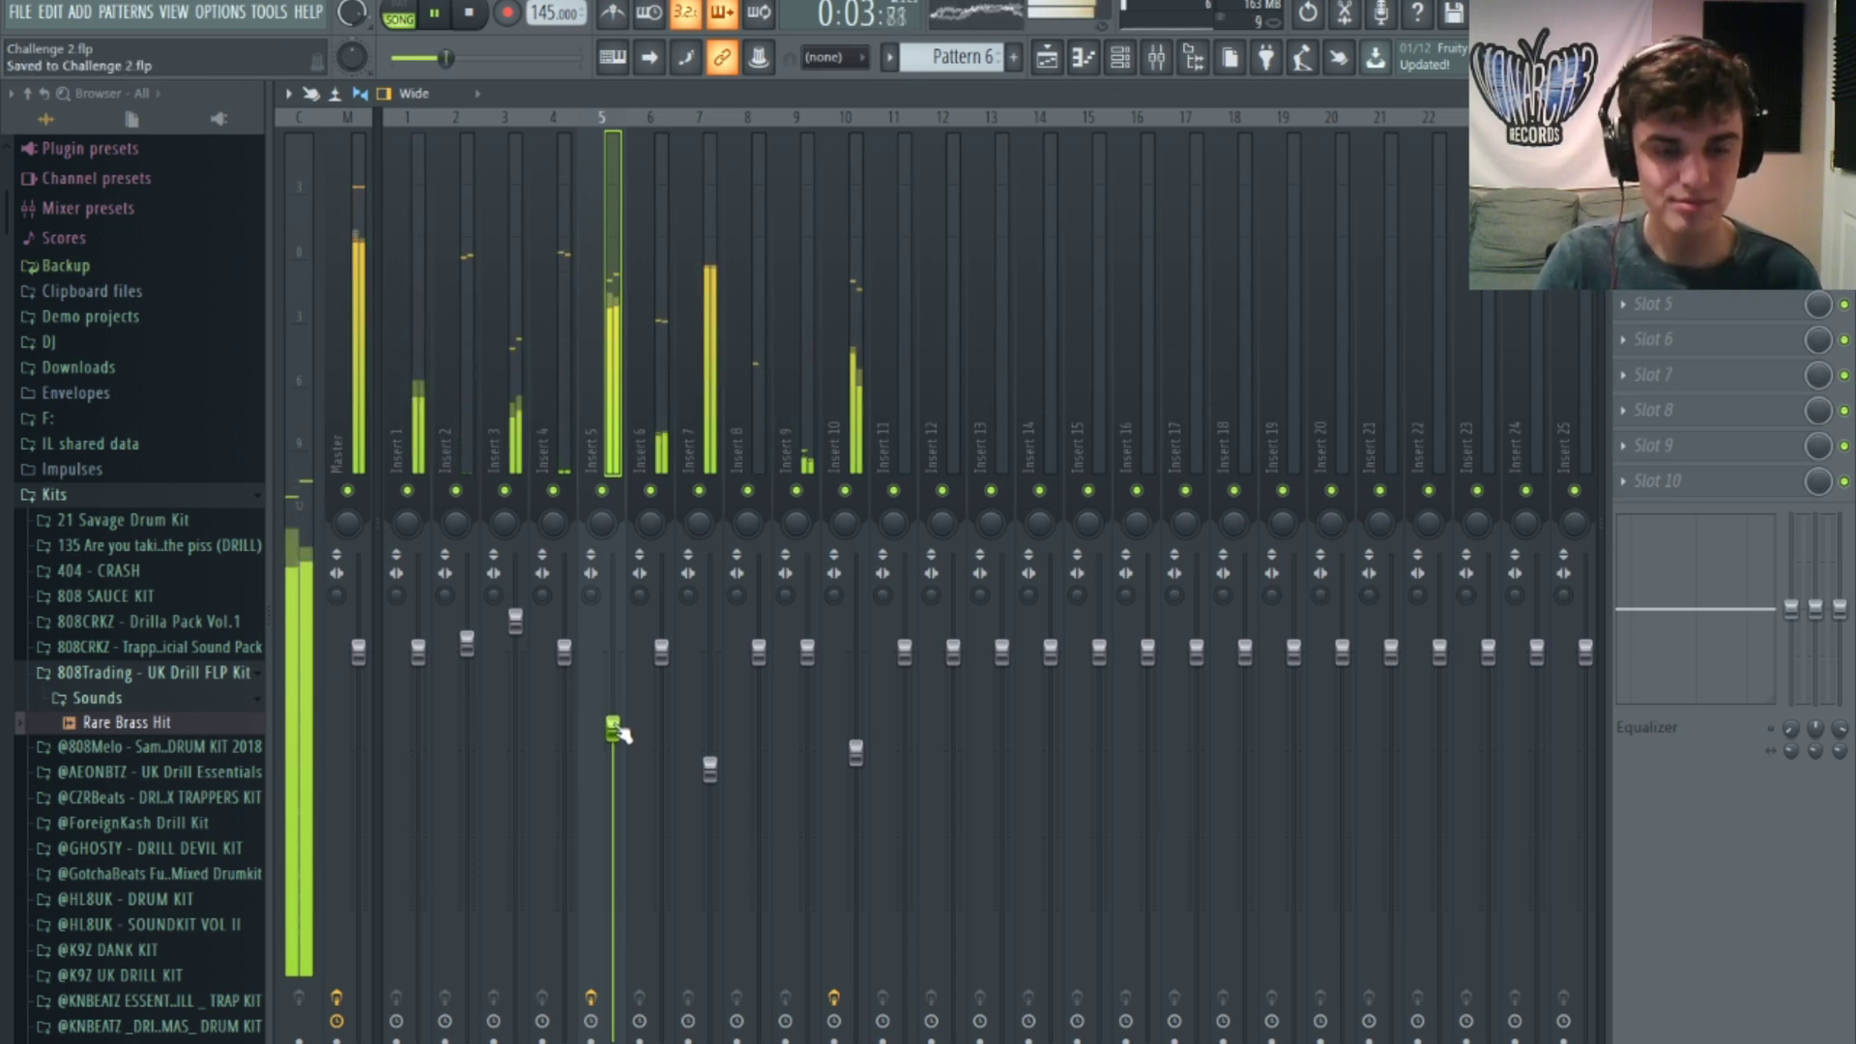
left_click_drag(517, 624, 468, 640)
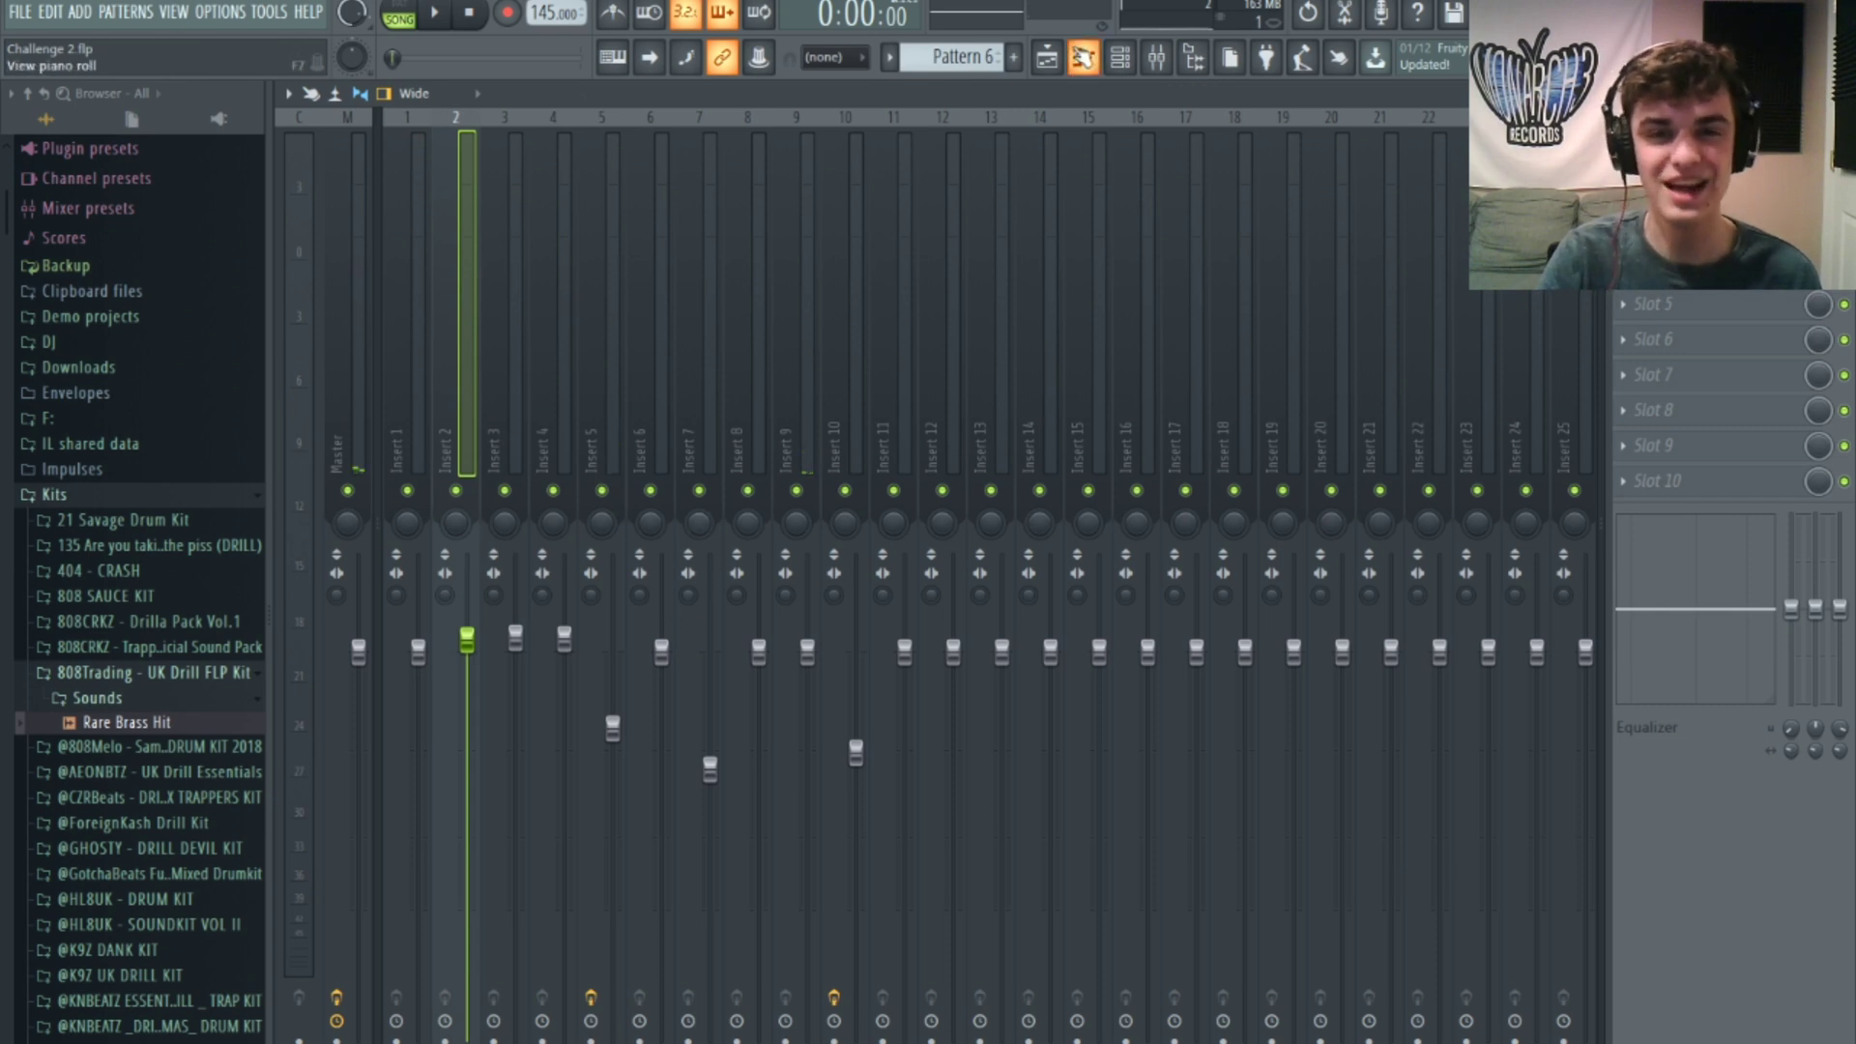
left_click(1047, 58)
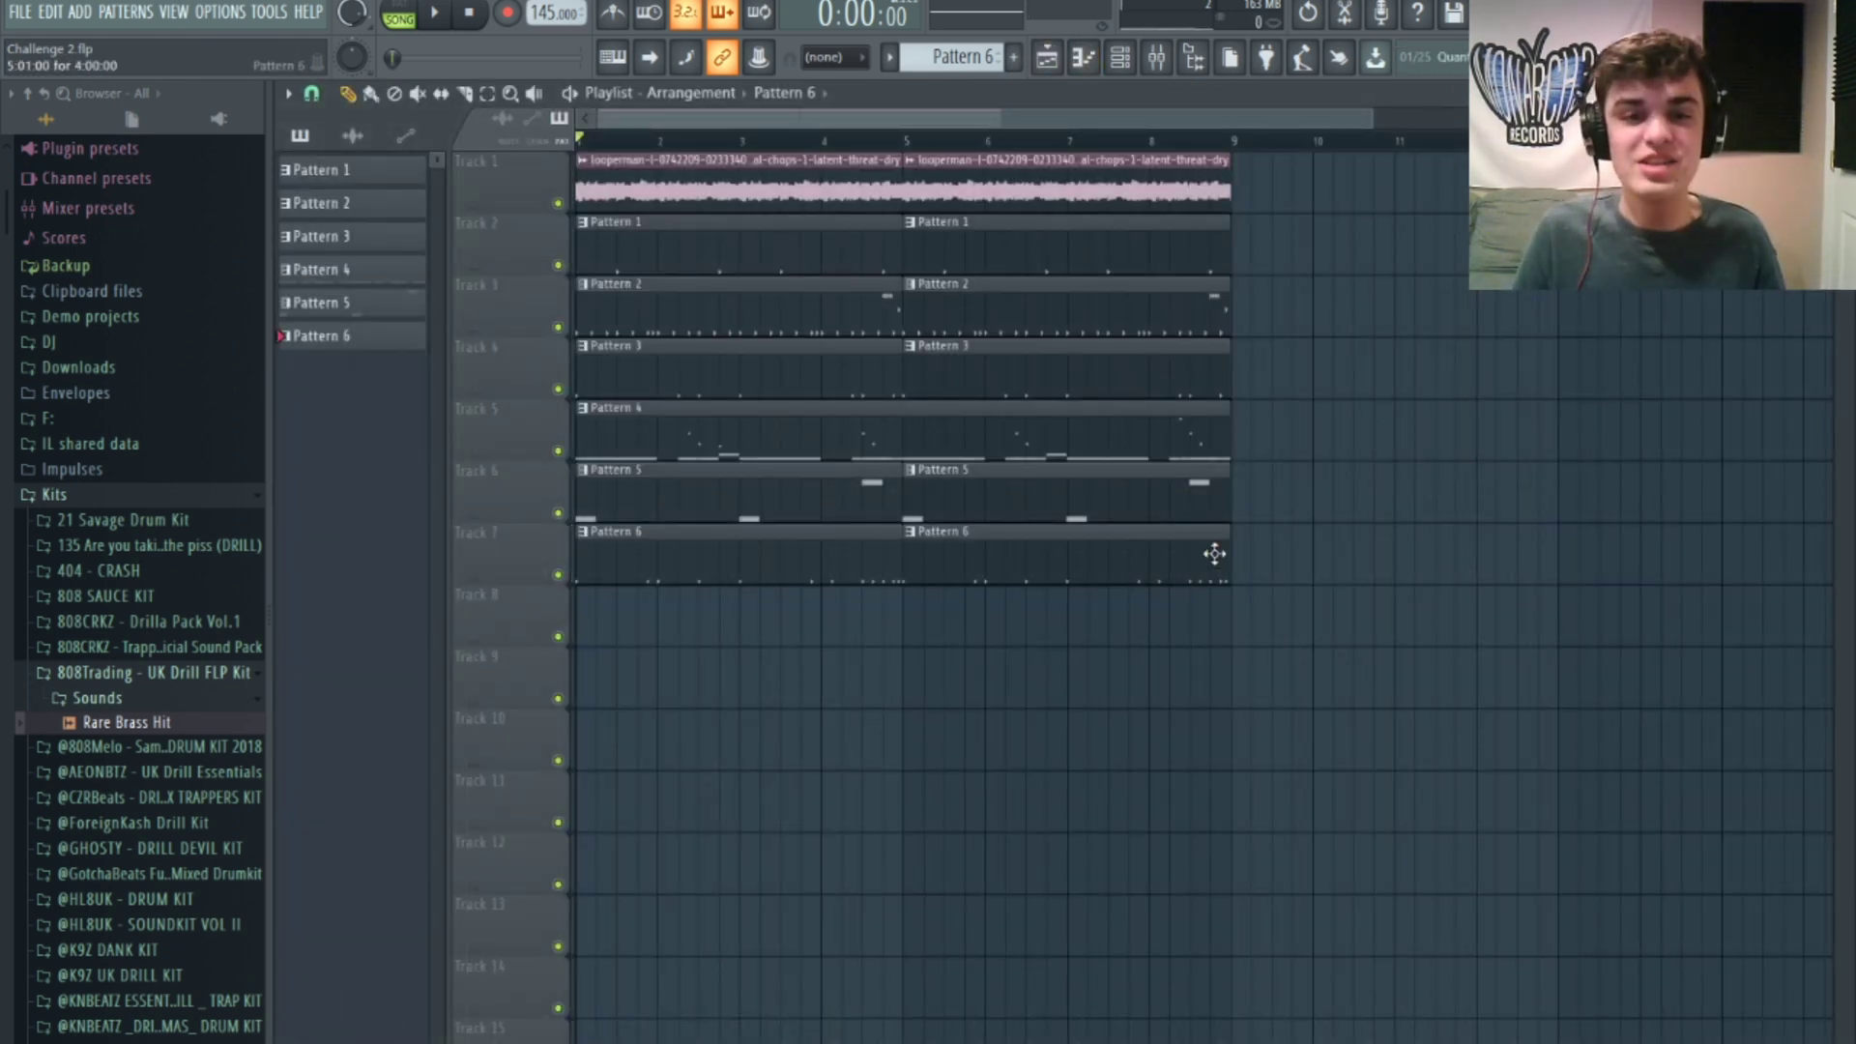